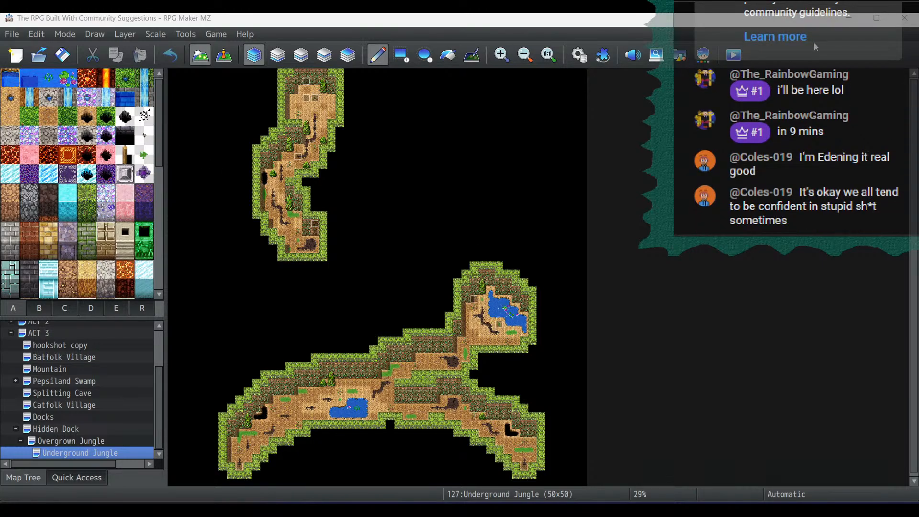
Step: Look over the Docks map and survey the Overworld map from the northern continent to the southern islands
click(880, 22)
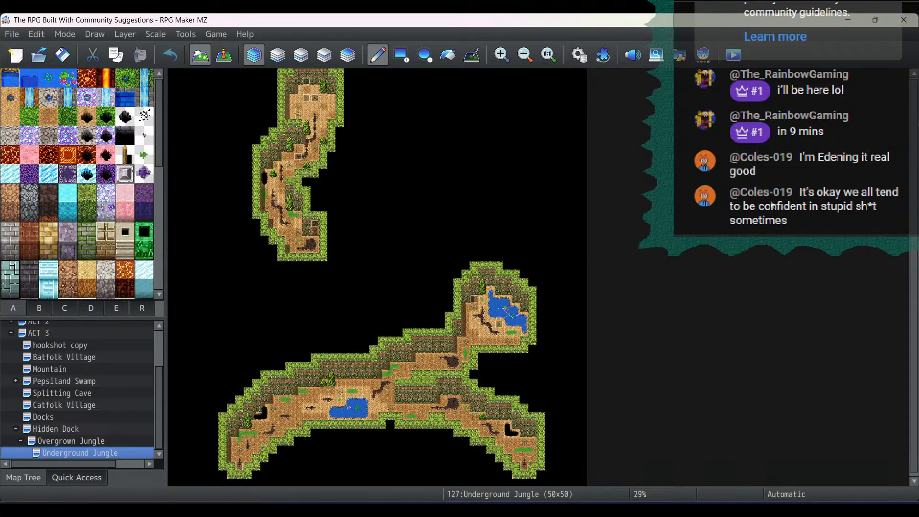
click(71, 418)
scroll(53, 351, up, 2)
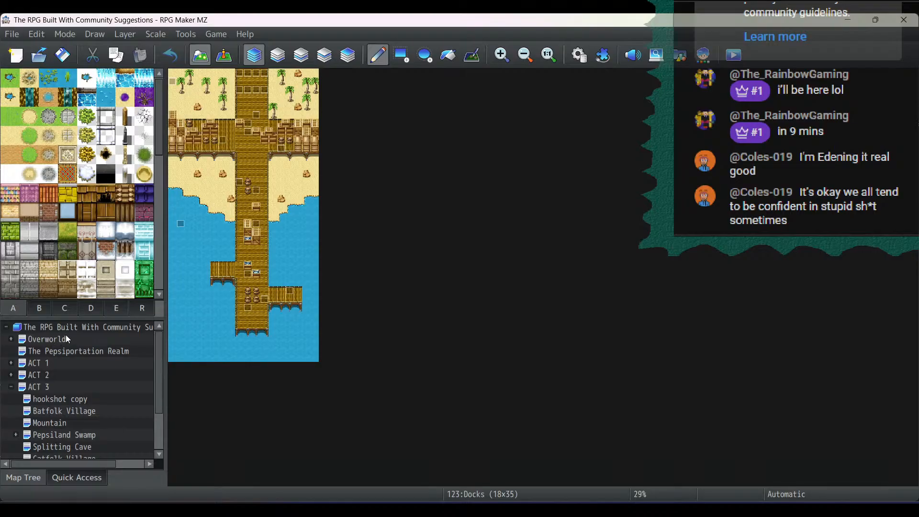
click(65, 338)
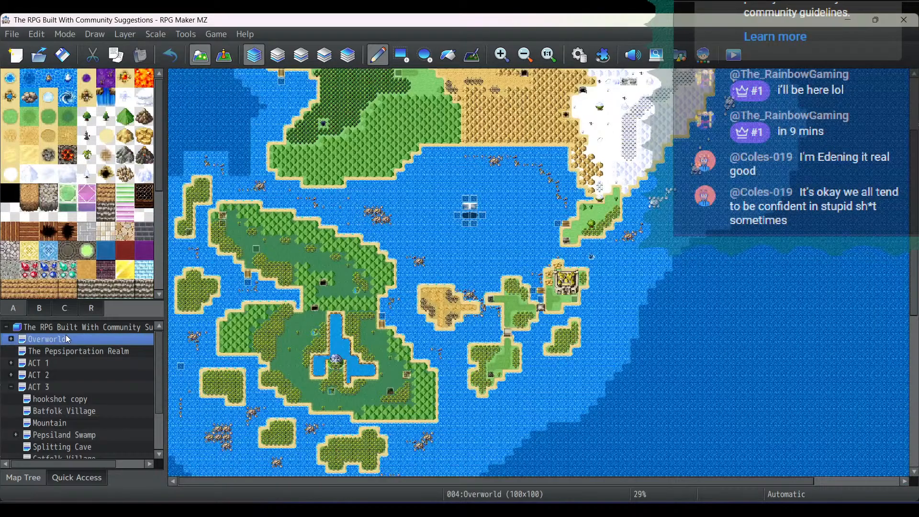
click(525, 55)
scroll(429, 171, up, 2)
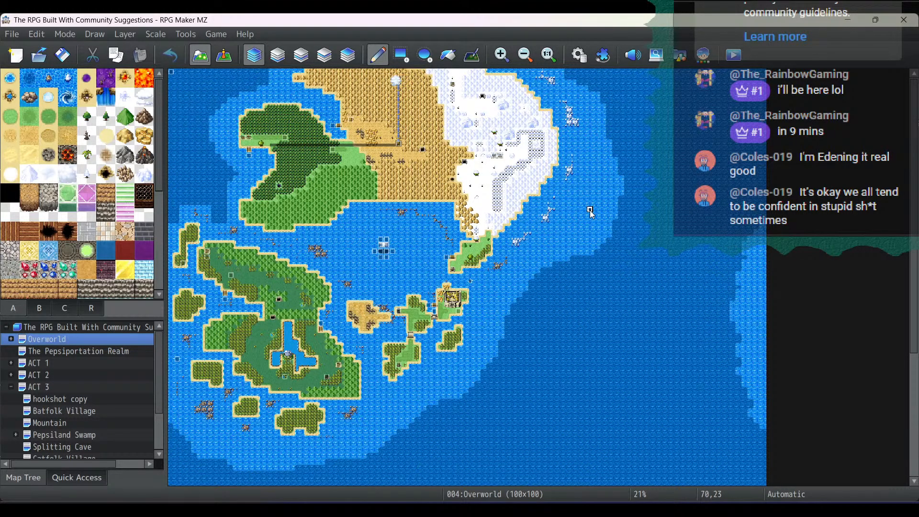
scroll(591, 211, down, 18)
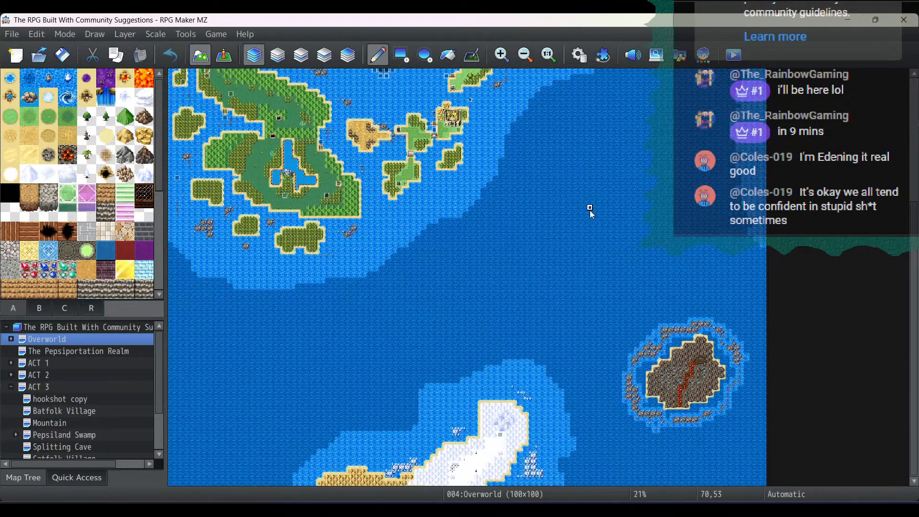
scroll(590, 256, up, 18)
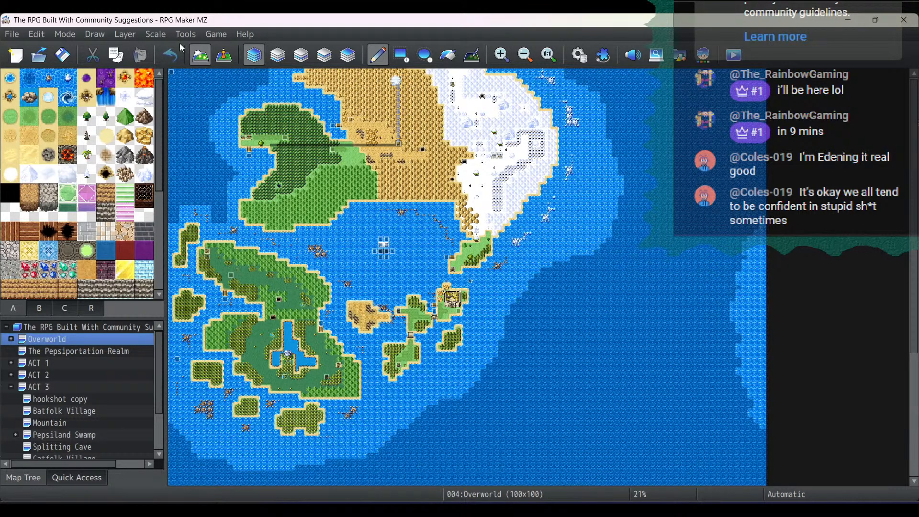
Step: Switch to event editing and review the events on the Hidden Dock and Overgrown Jungle maps
click(226, 61)
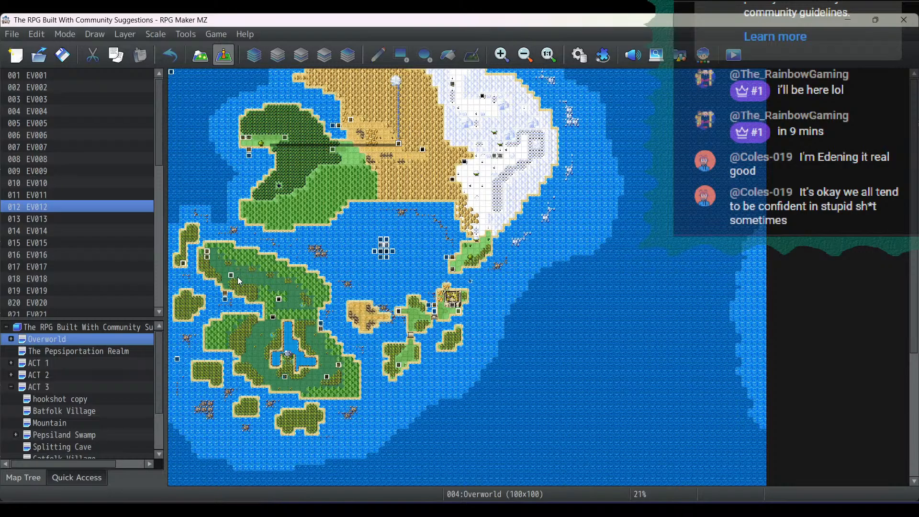
scroll(124, 349, down, 2)
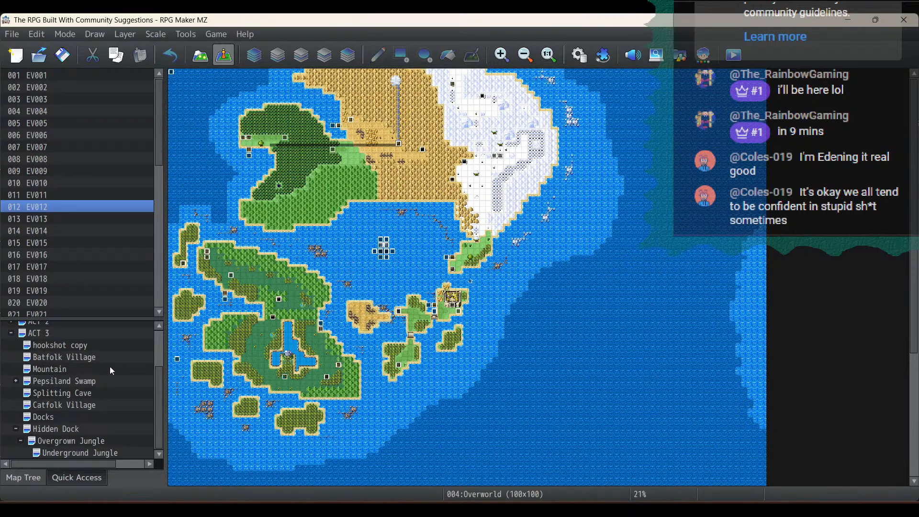
click(43, 417)
click(44, 428)
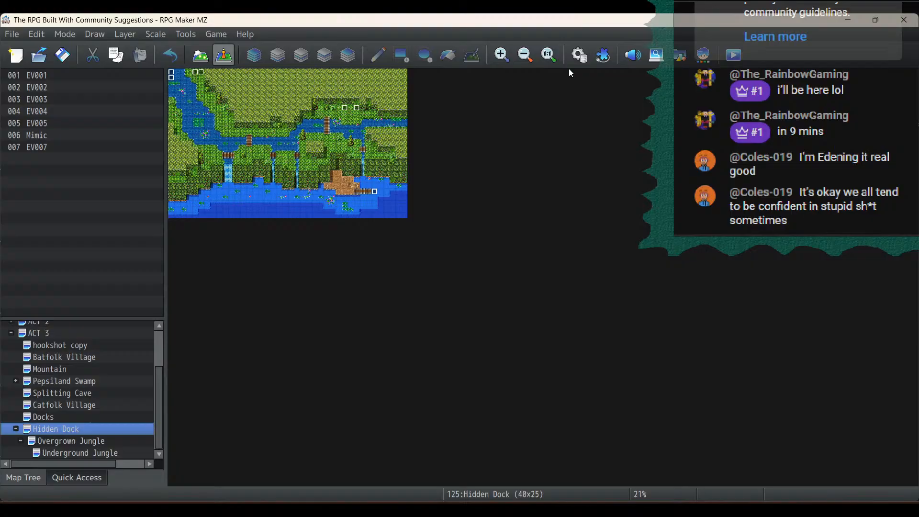
click(505, 66)
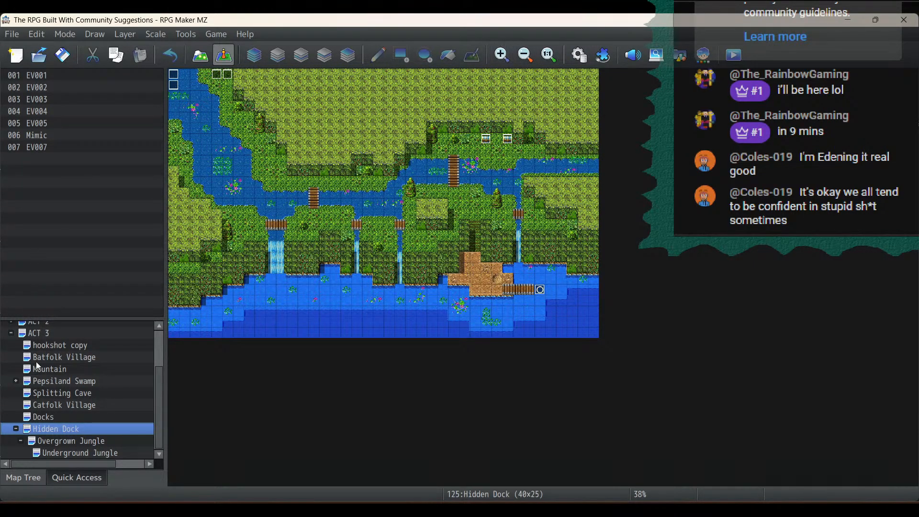
click(58, 439)
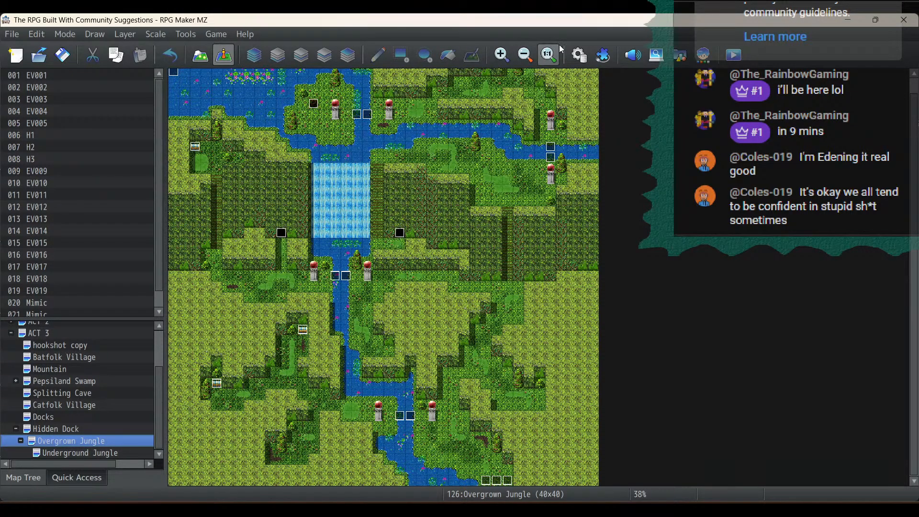
click(313, 104)
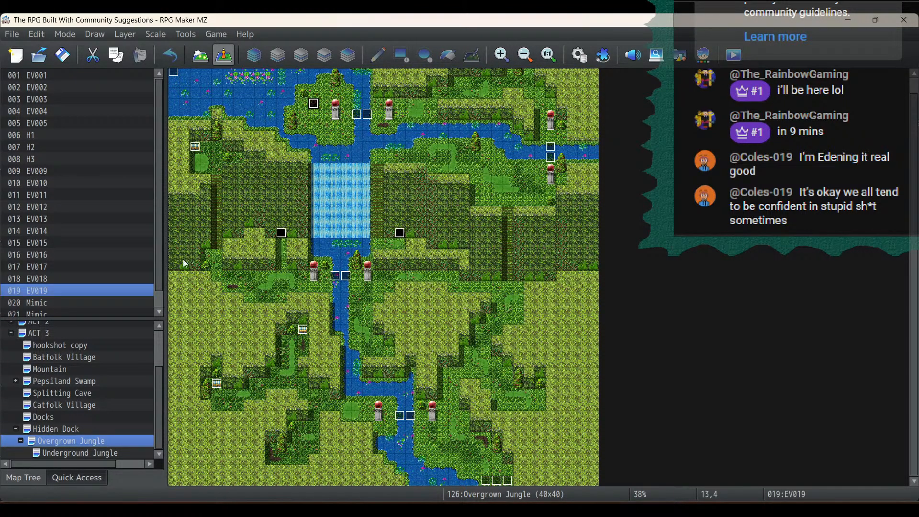
Step: Inspect the contents of the two chest events beside the northeastern pond on the Underground Jungle map
click(47, 453)
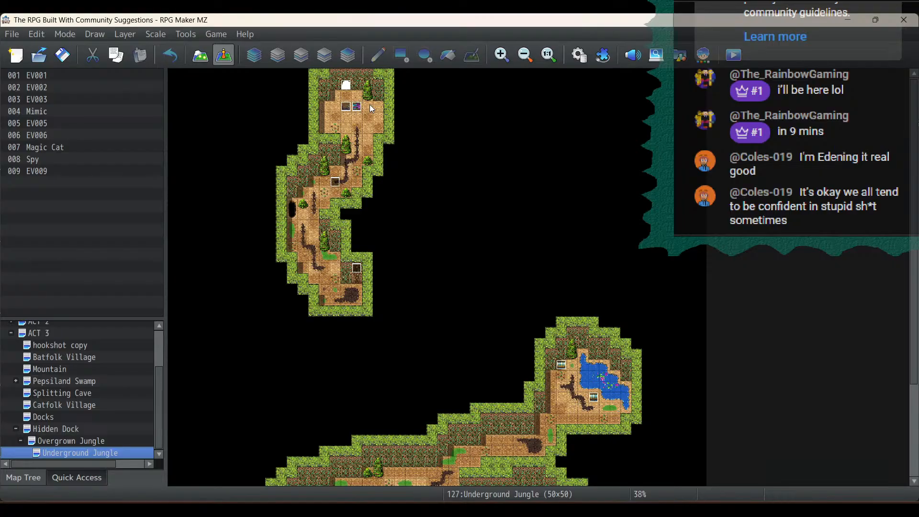
scroll(594, 225, down, 3)
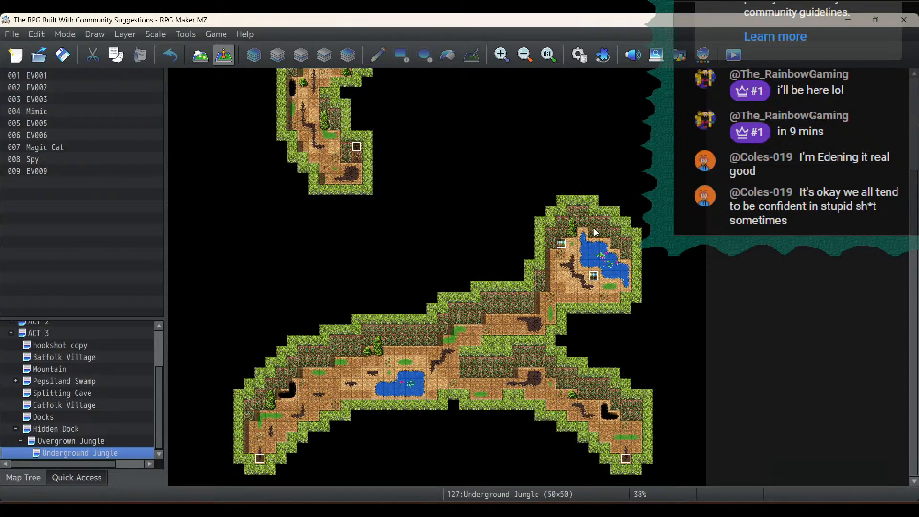
double_click(593, 275)
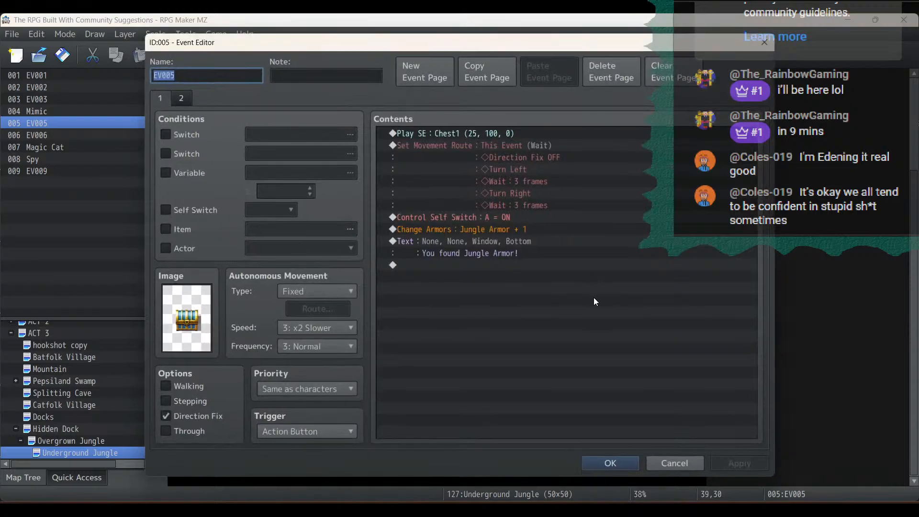
click(625, 462)
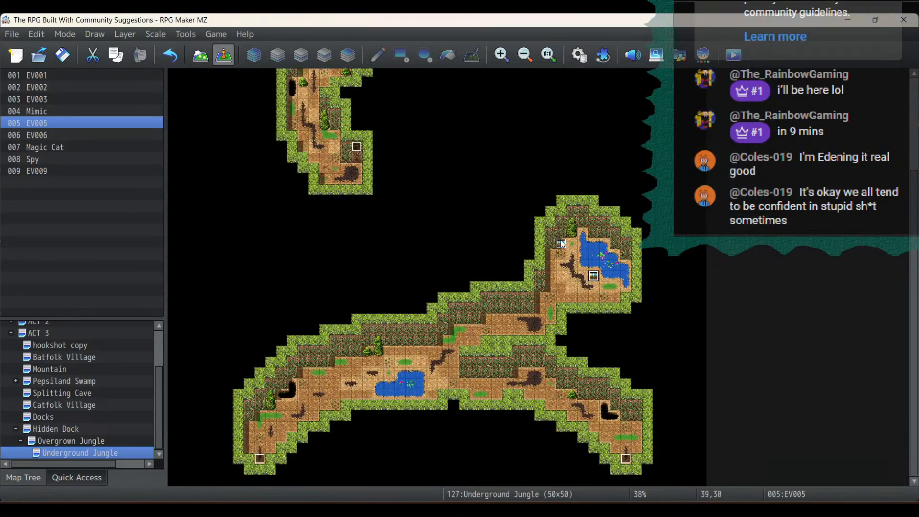
double_click(561, 241)
click(605, 461)
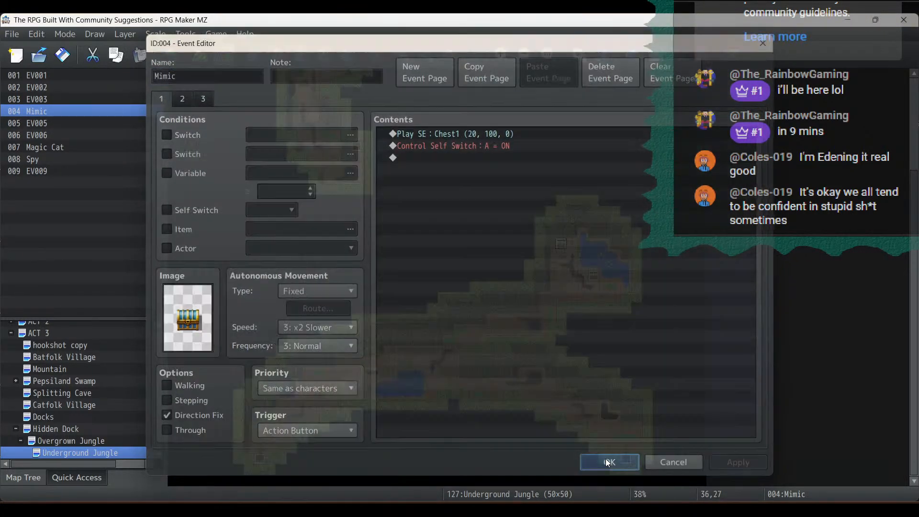
Step: Copy the Mimic chest event beside the northeastern pond and paste it into the western tunnel at tile 12,39
right_click(559, 247)
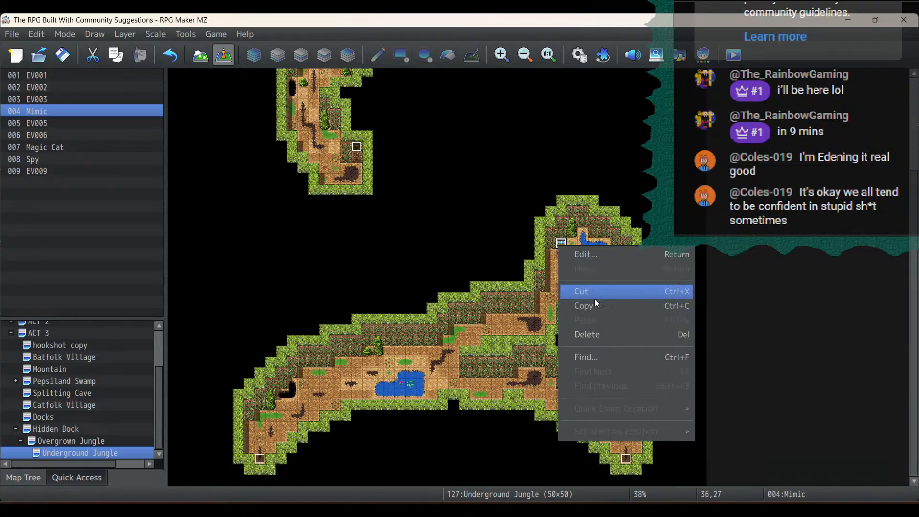
click(596, 304)
right_click(304, 375)
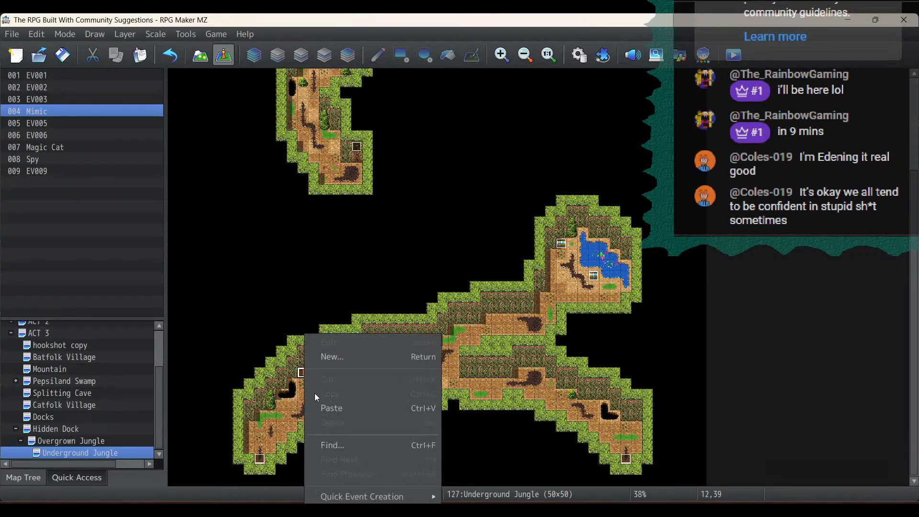
click(318, 405)
scroll(214, 106, up, 5)
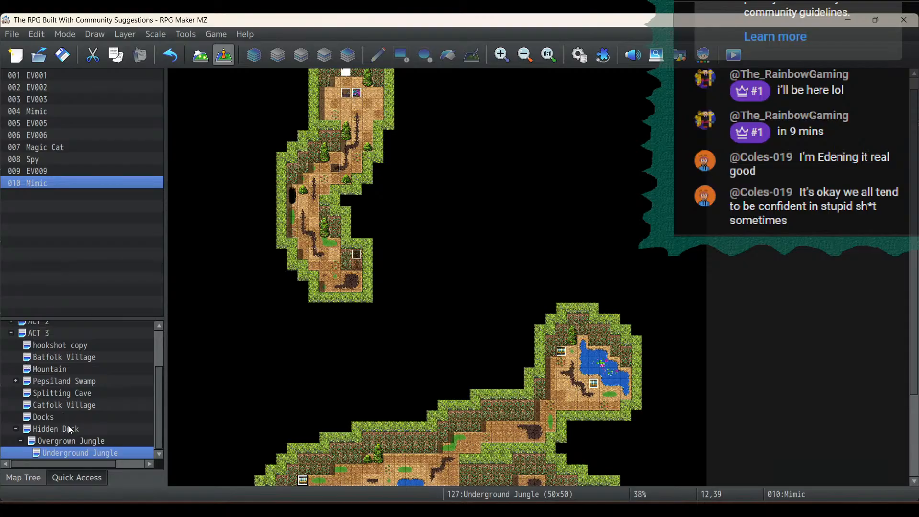
Step: Switch to the stream project notes in Notepad, enlarge the text and highlight the "Next stream" task list for review
click(76, 511)
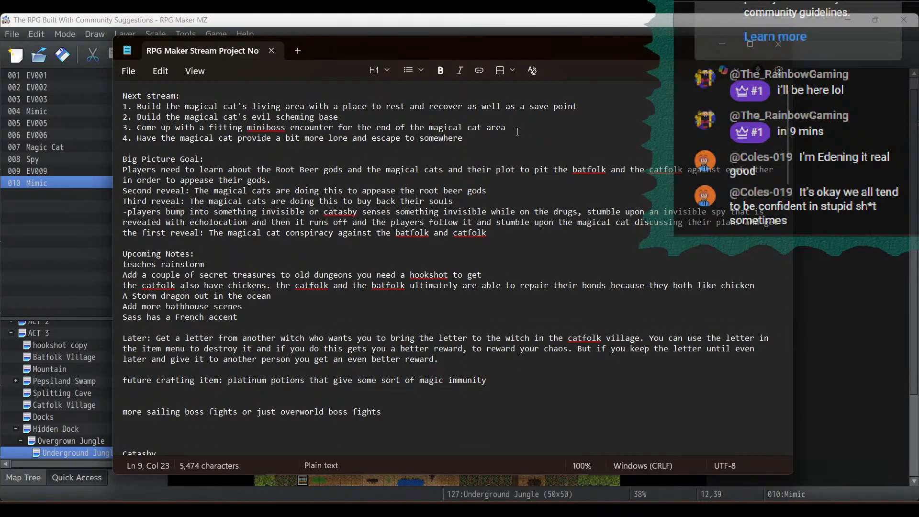
click(517, 132)
ctrl+scroll(516, 131, up, 12)
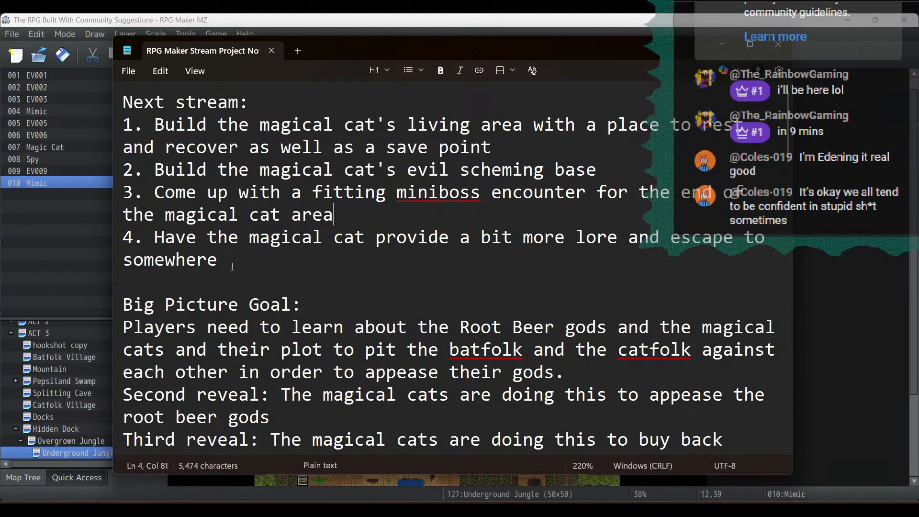
drag(218, 259, 104, 91)
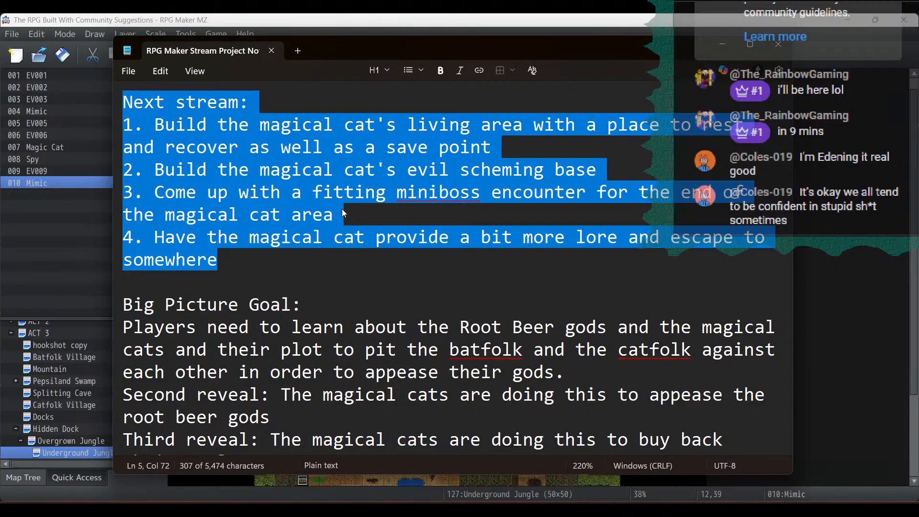
click(254, 254)
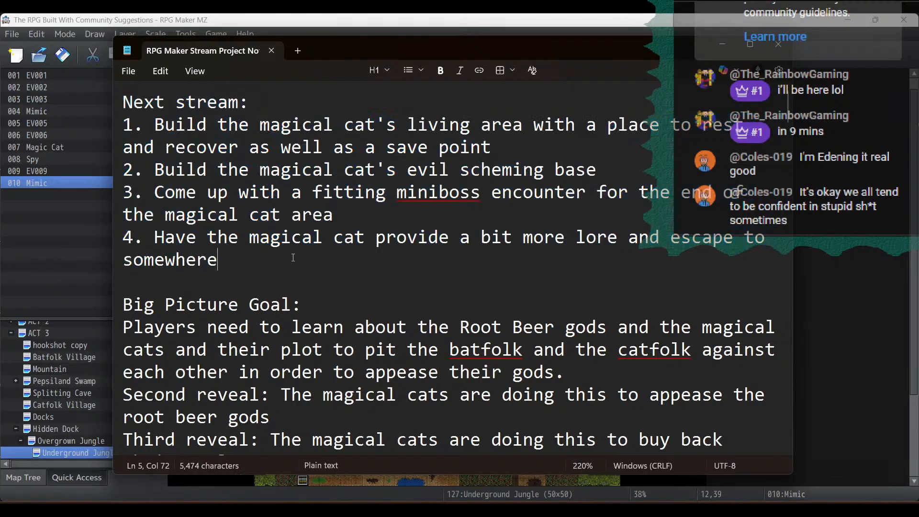
key(shift+Right)
key(shift+Up)
key(shift+Up)
key(shift+Up)
key(shift+Up)
key(shift+Up)
key(shift+Up)
key(shift+Up)
key(shift+Up)
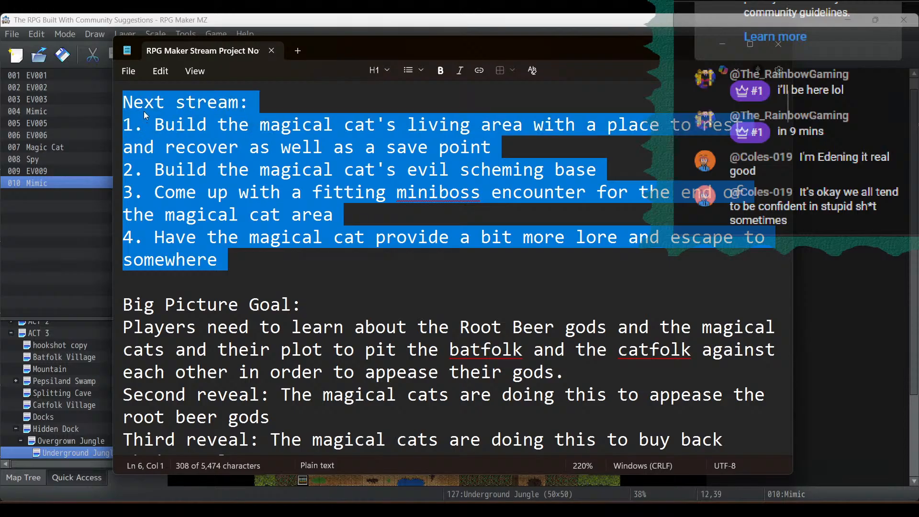
click(725, 44)
scroll(446, 162, up, 1)
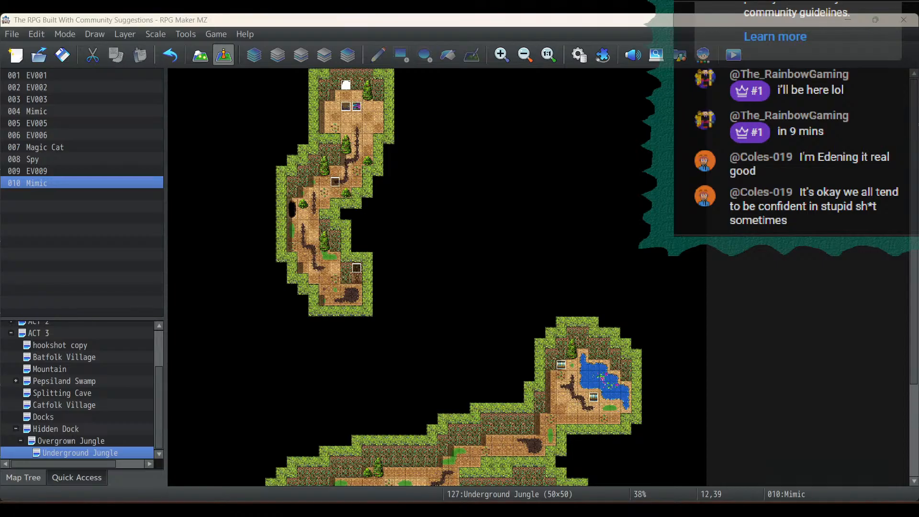
Step: Switch to the Act 3 Map drawing in Paint and review its quest flowchart, factory floors and soda multiverse lore
key(alt+Tab)
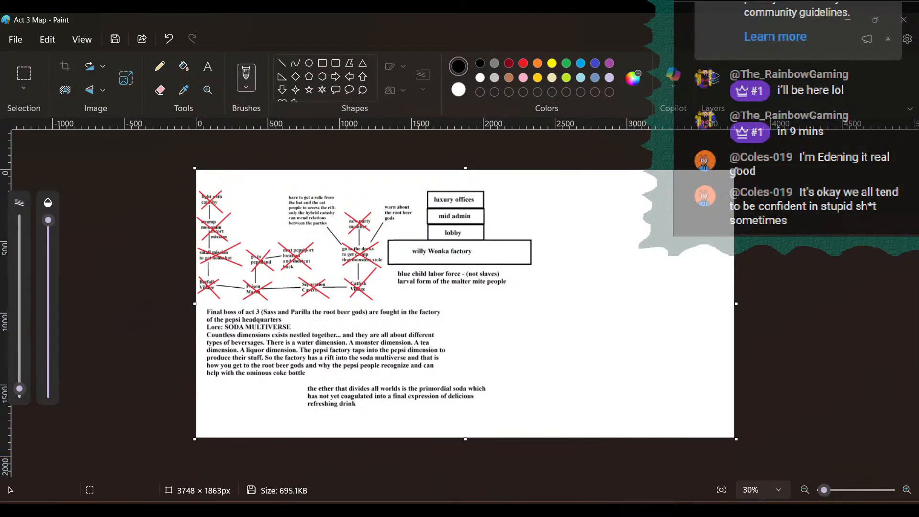
scroll(828, 490, up, 4)
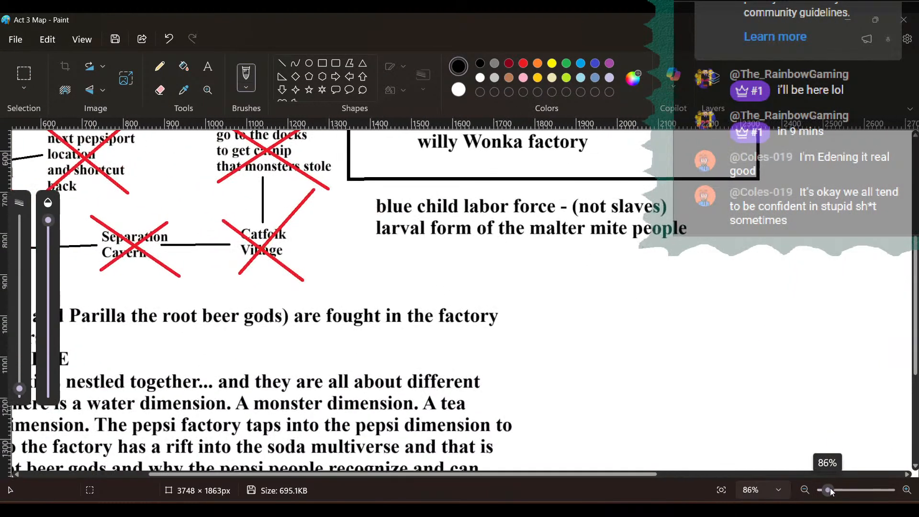
scroll(827, 490, down, 5)
scroll(826, 490, up, 2)
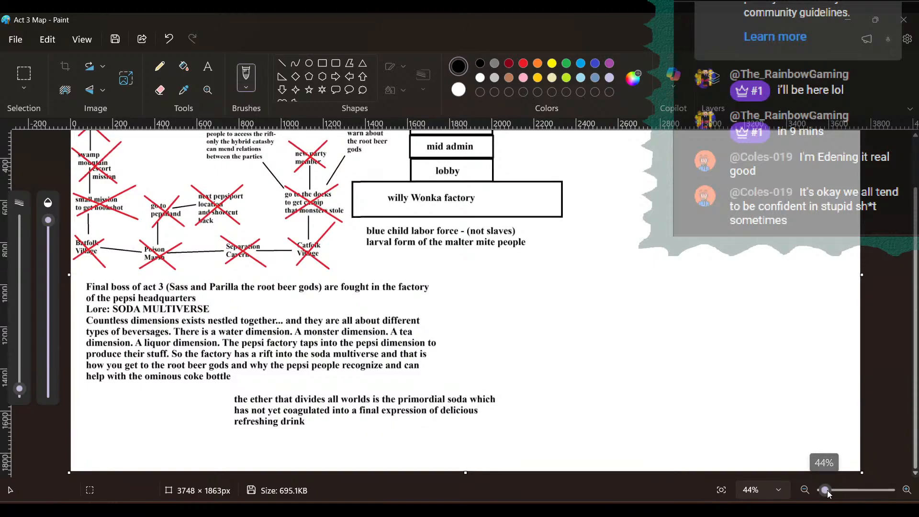
scroll(711, 309, up, 2)
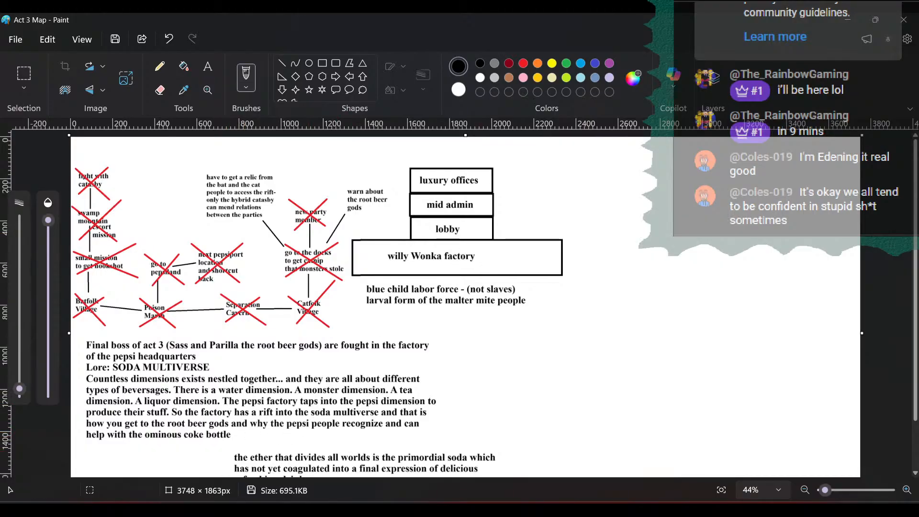
Step: Switch to RPG Maker MZ and review the database entries for the actors Ryu, Thatcher, Malter Mite, Elena and Catasby
key(alt+Tab)
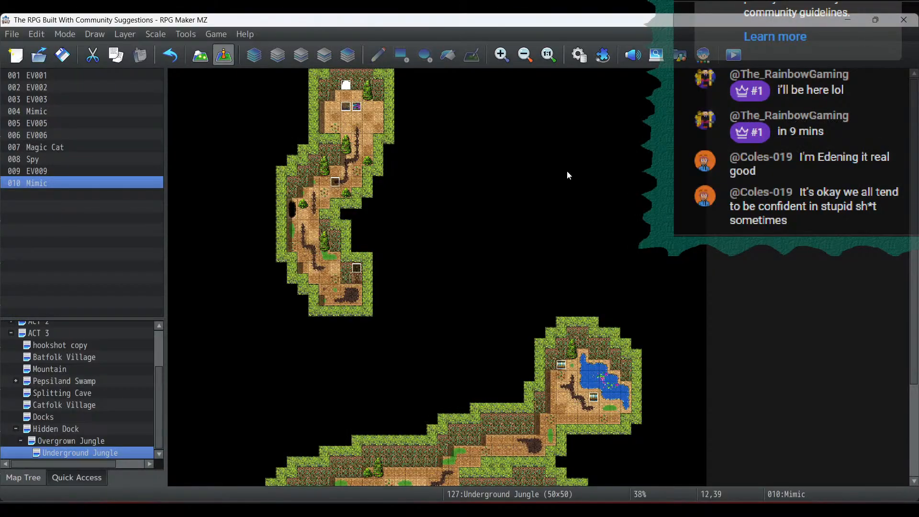
click(579, 55)
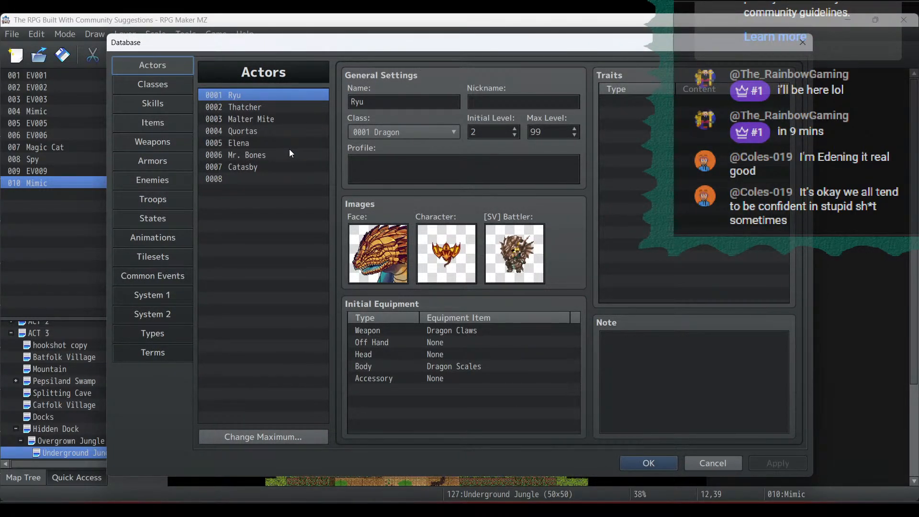
click(259, 108)
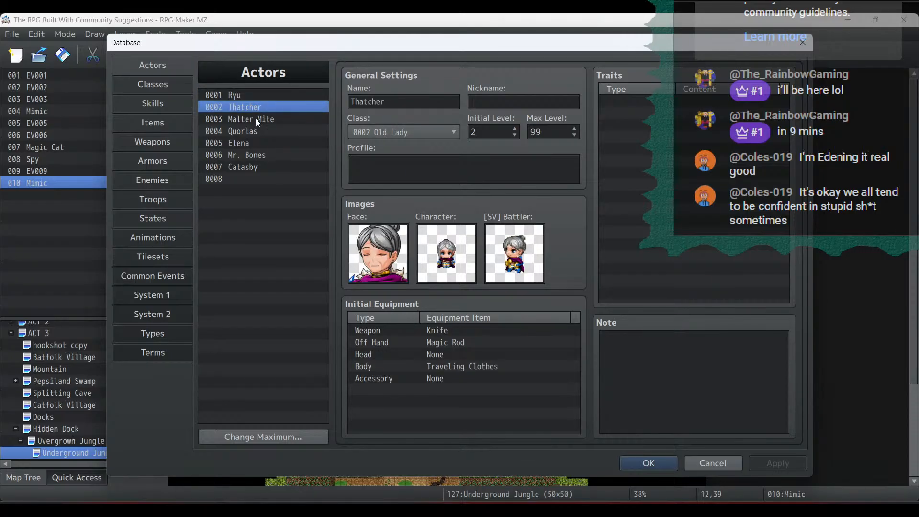
click(258, 122)
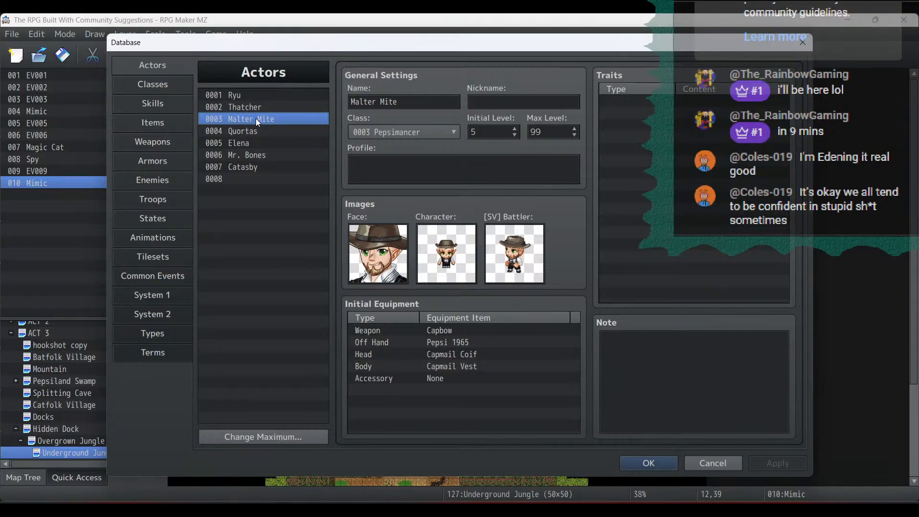
click(257, 147)
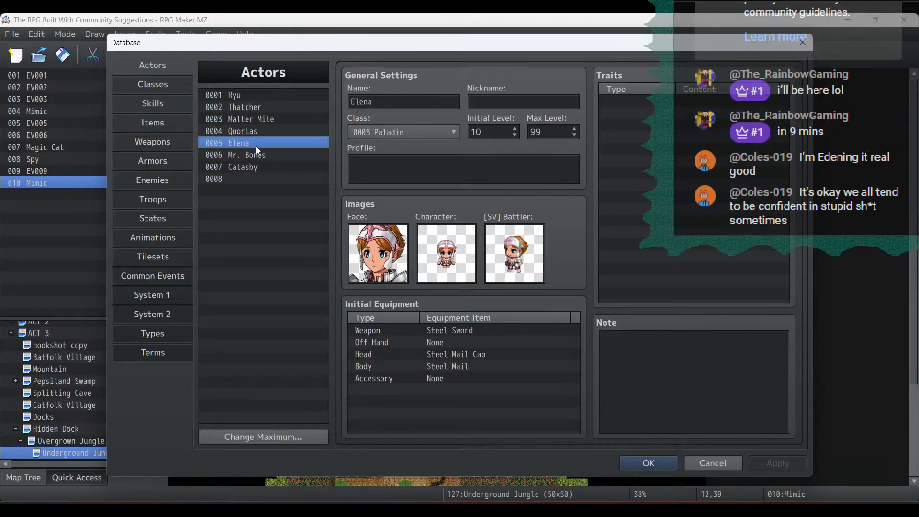
click(258, 169)
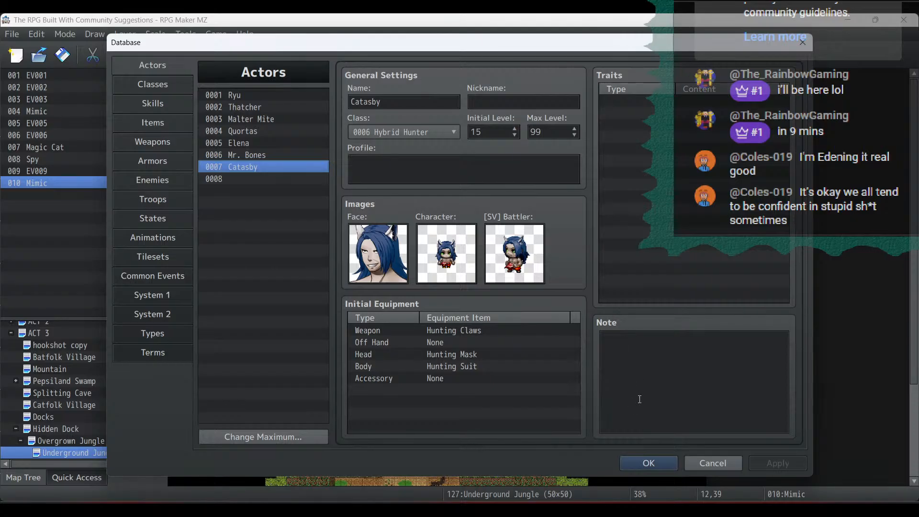
click(643, 464)
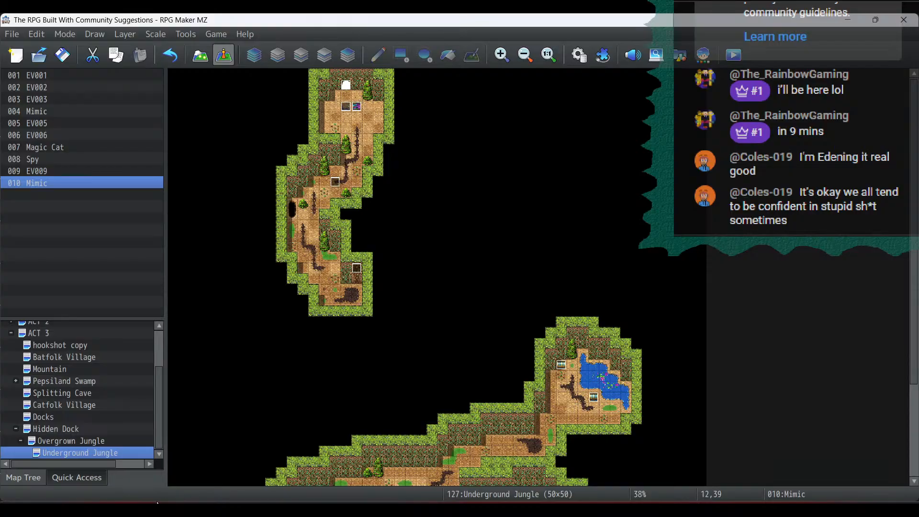
Step: Switch to the Act 3 Map drawing in Paint and create a text box about 1256 × 838 px in the blank area beside the factory diagram
key(alt+Tab)
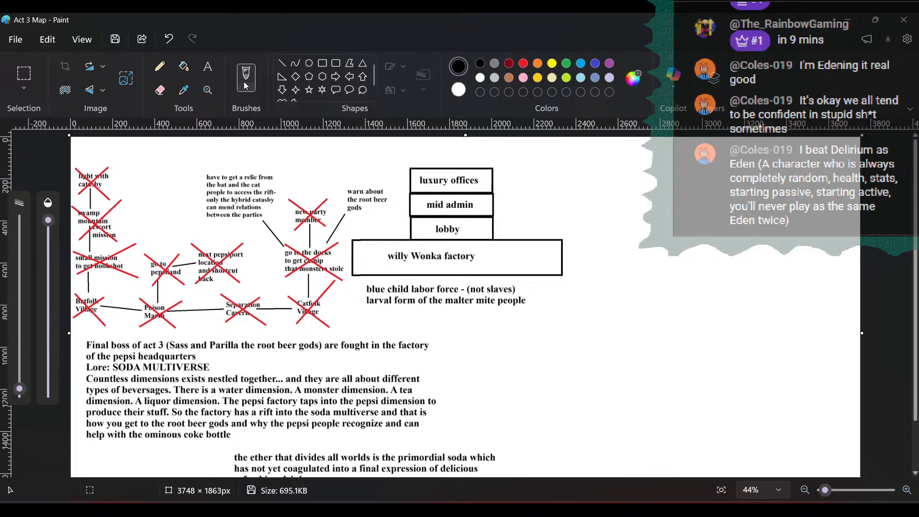
click(210, 69)
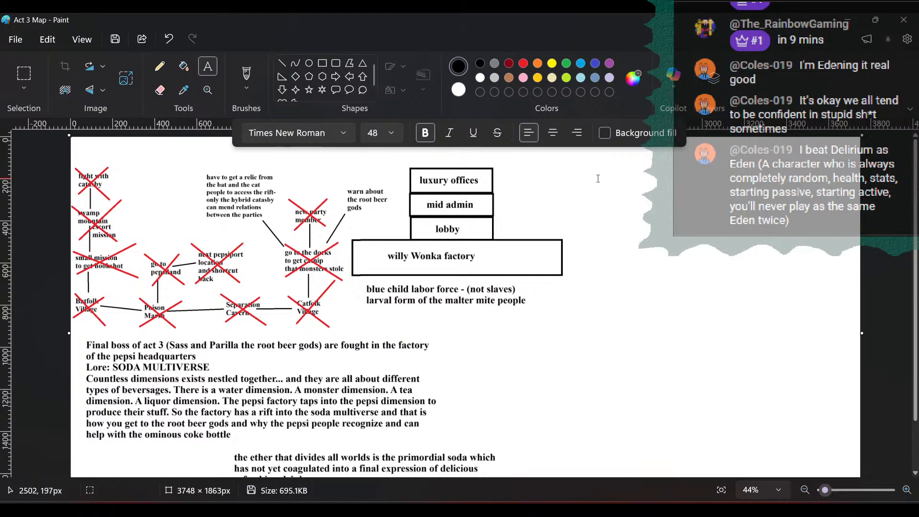
click(577, 159)
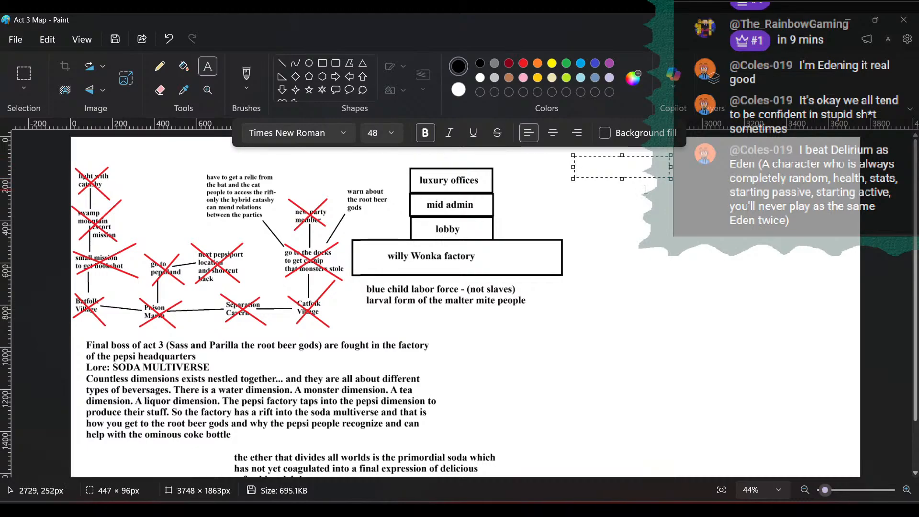
drag(669, 179, 841, 449)
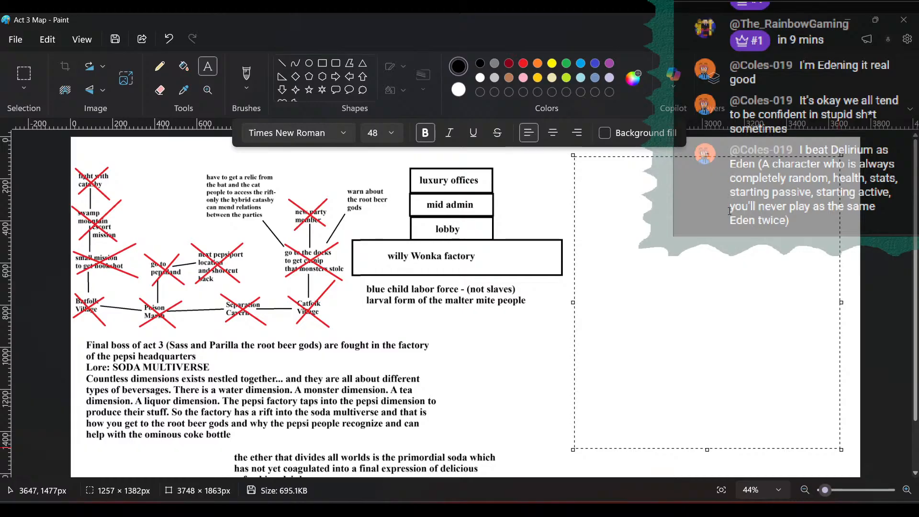
drag(707, 156, 723, 265)
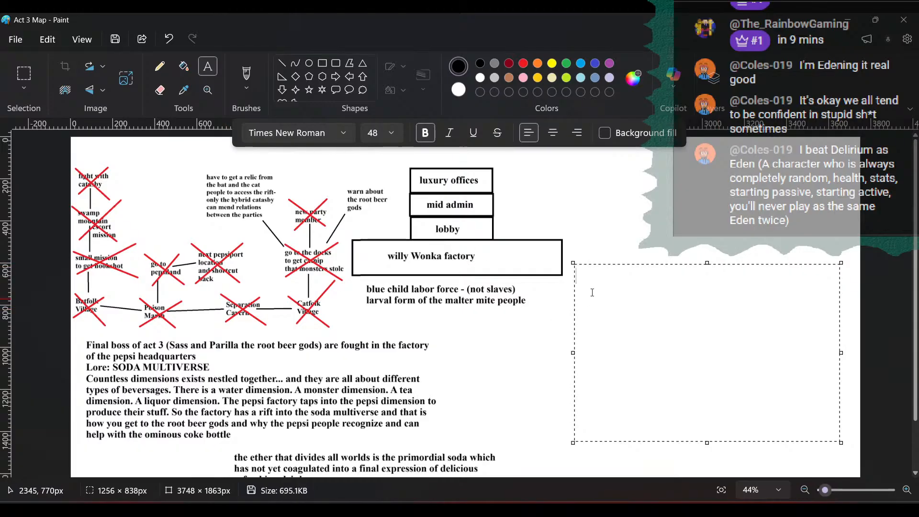
Step: Write the plan lines "-rest area" and "-explorable base/dungeon area with optional lore (magical cat diaries)" in the text box
text(-rest area)
key(Return)
text(-e)
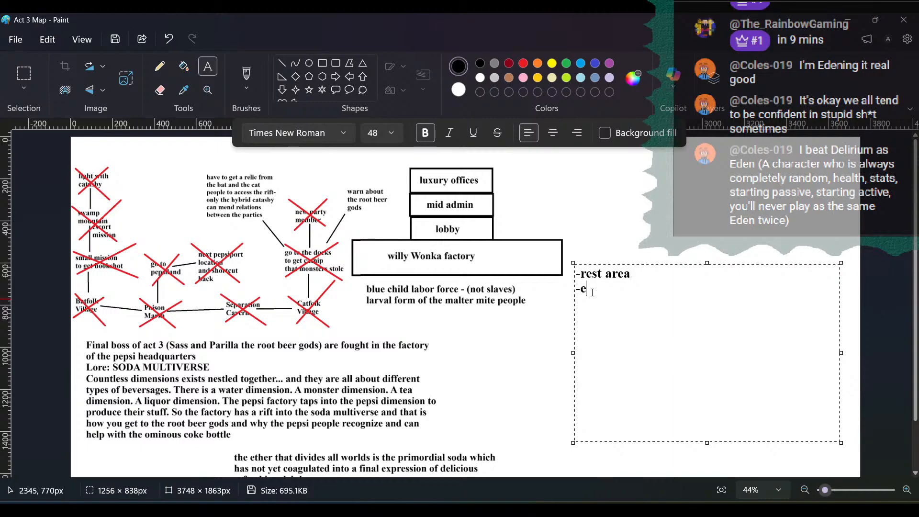
text(xplorable)
text(base/dungeon )
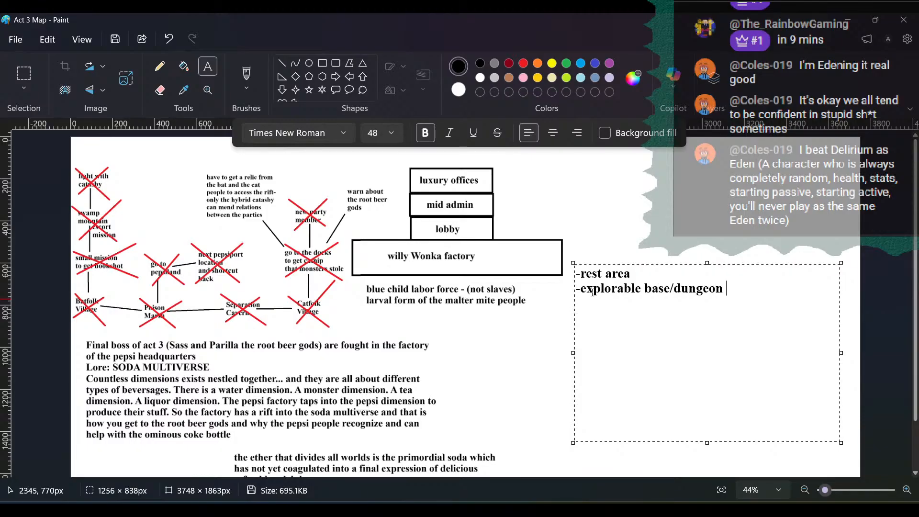
text(area with)
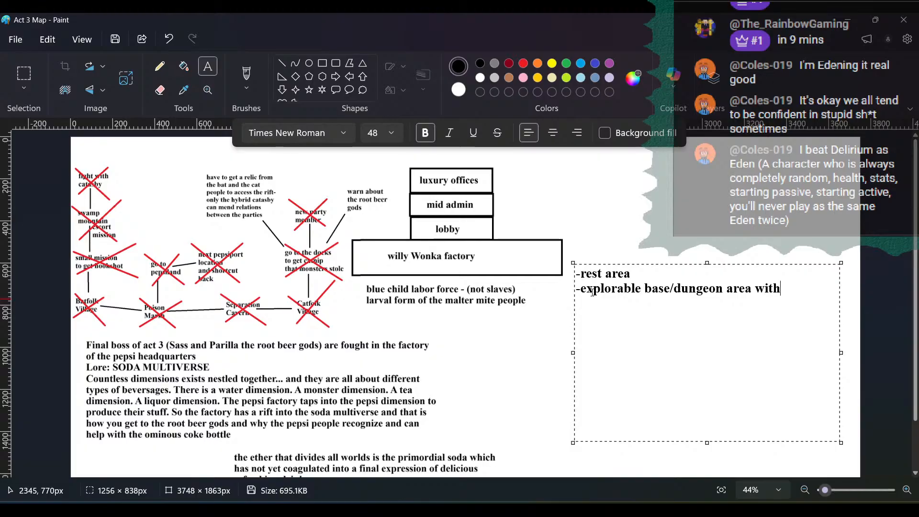
text( optional lore (magica)
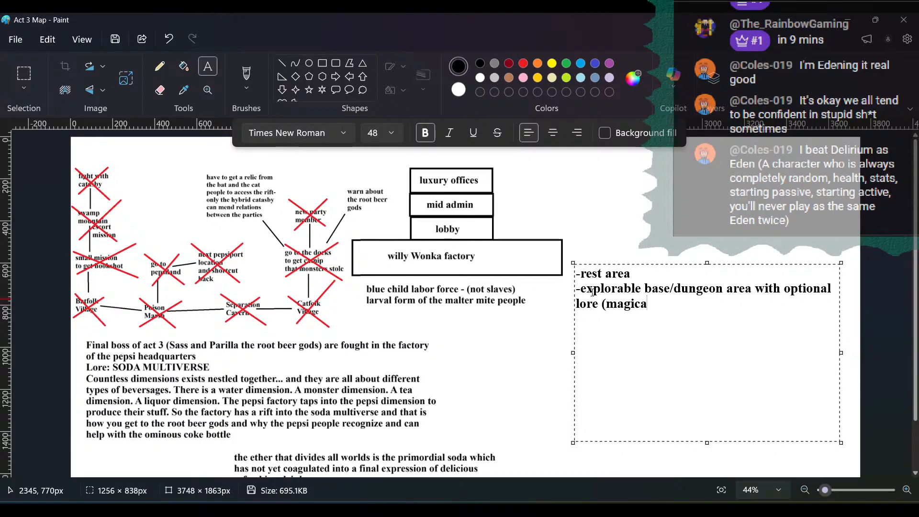
text(l cat diarie)
key(BackSpace)
key(BackSpace)
key(BackSpace)
text(ries) )
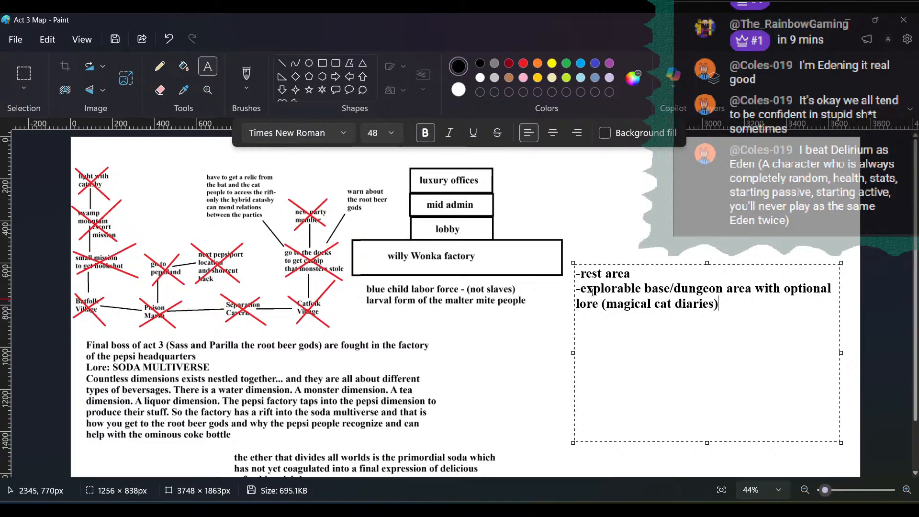
Step: Add the plan line "-at the far end of the area is another dock area and a miniboss the magical cat sends against you"
text(-at the far end of the area is )
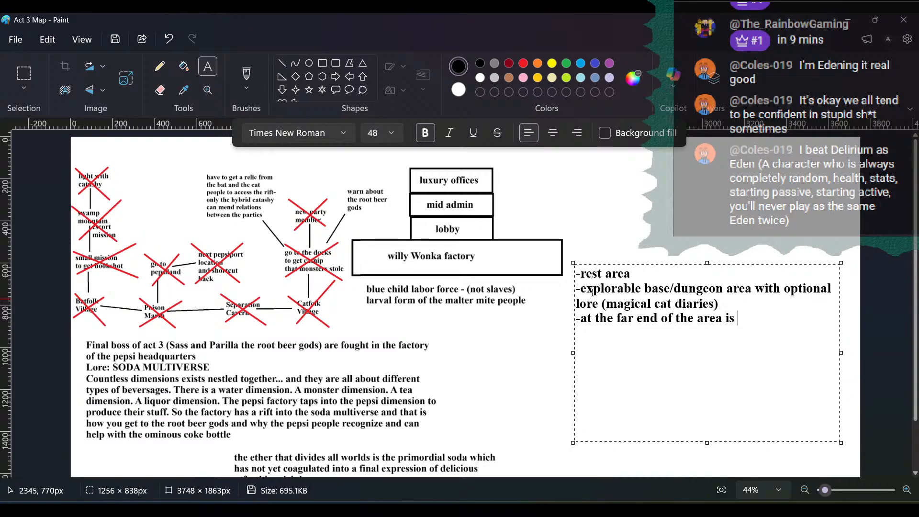
text(another do)
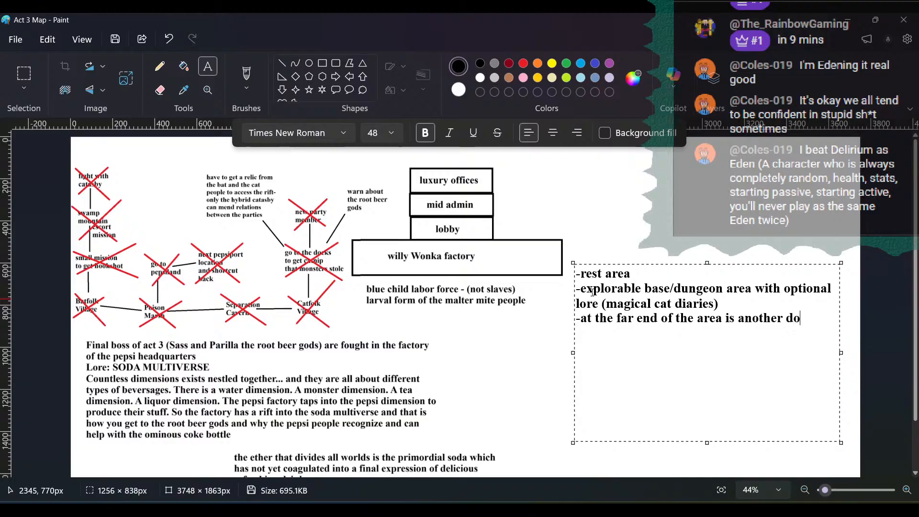
text(ck area)
text( and a mini)
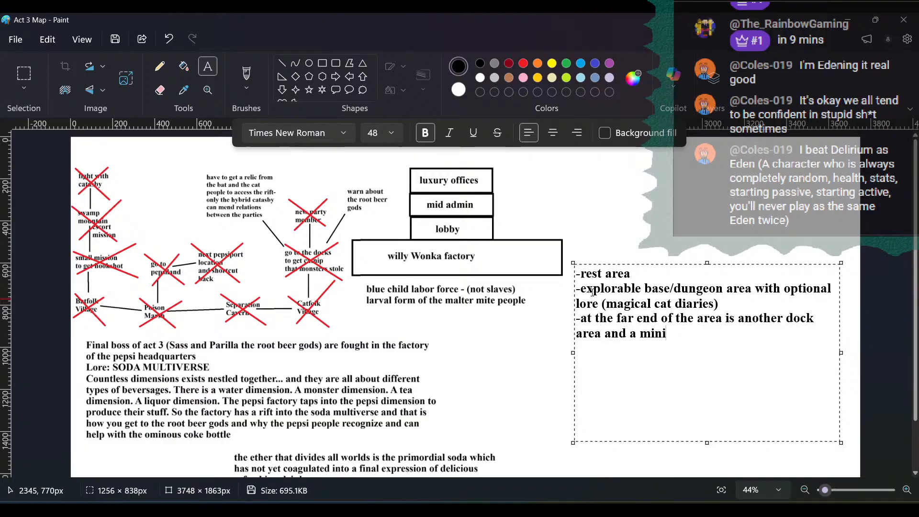
text(boss the magcal)
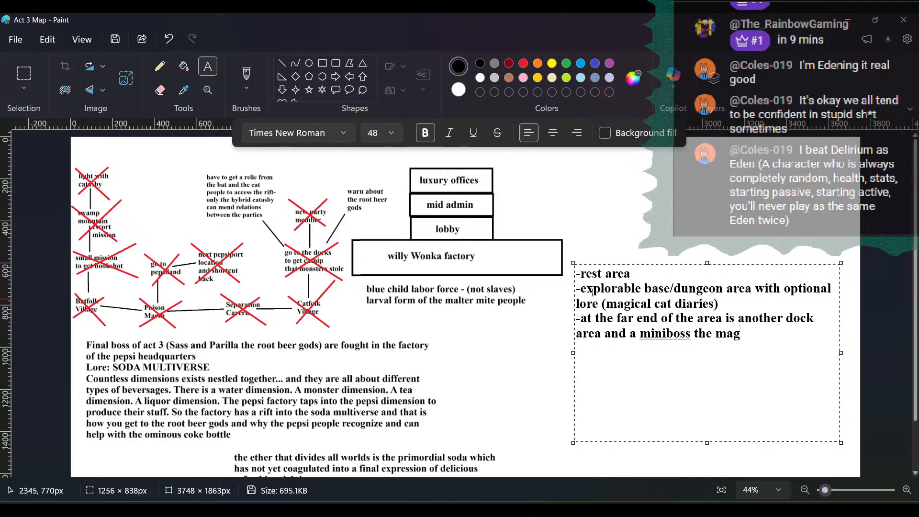
key(BackSpace)
key(BackSpace)
key(BackSpace)
text(icak)
key(BackSpace)
key(BackSpace)
key(BackSpace)
text(cakl)
key(BackSpace)
key(BackSpace)
text(l cat se)
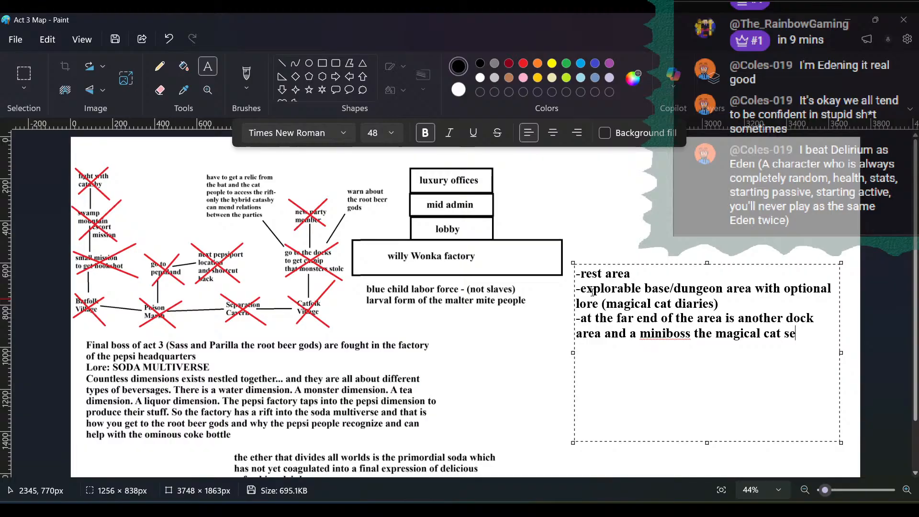
text(nds against you)
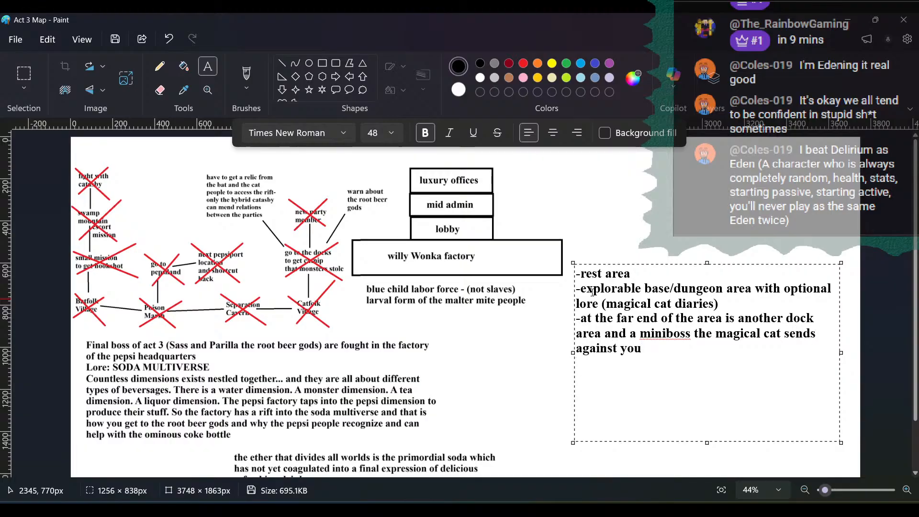
Step: Add the lines "-magical cat escapes" and "-some kind of information given to the player telling them where to go next"
key(Return)
text(-magical cat )
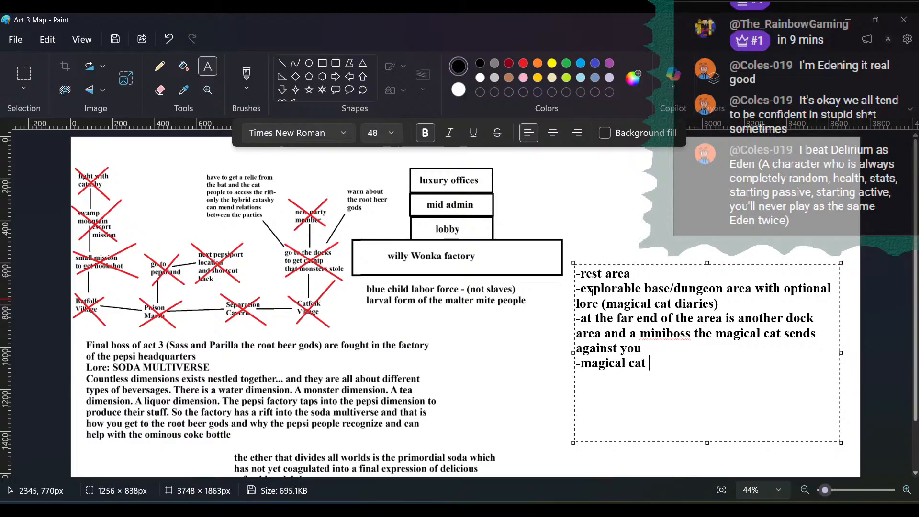
text(escapes)
text(-some kind of)
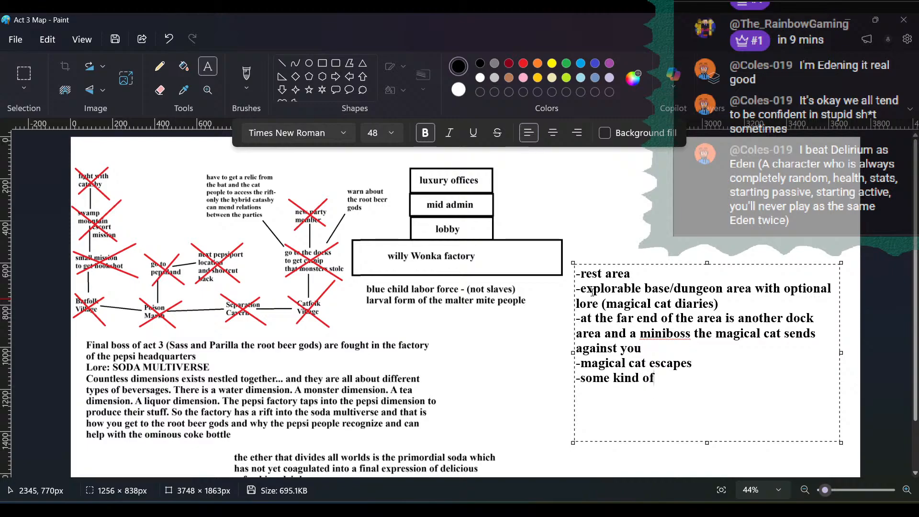
text( information)
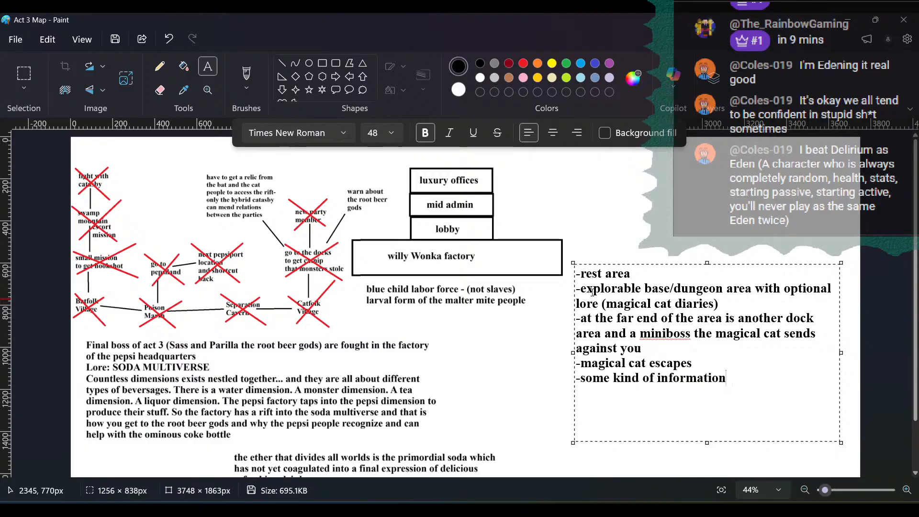
text( given to the )
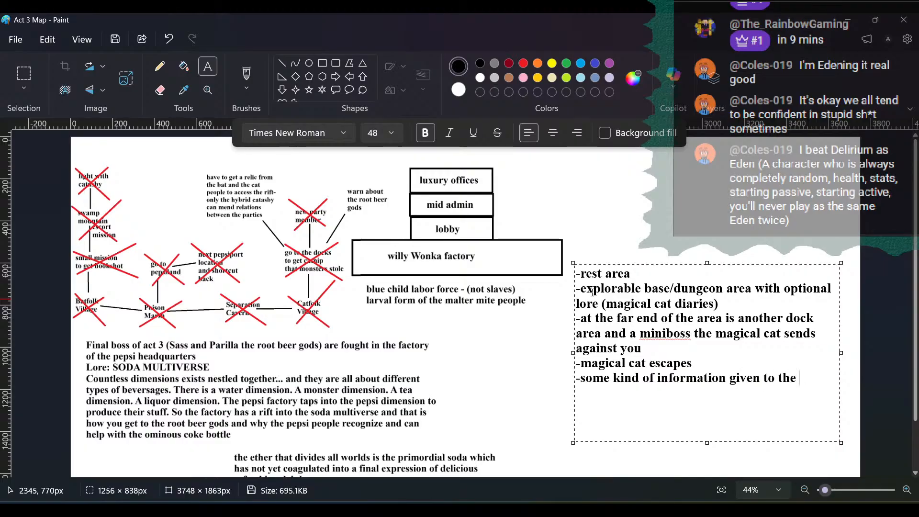
text(player tell)
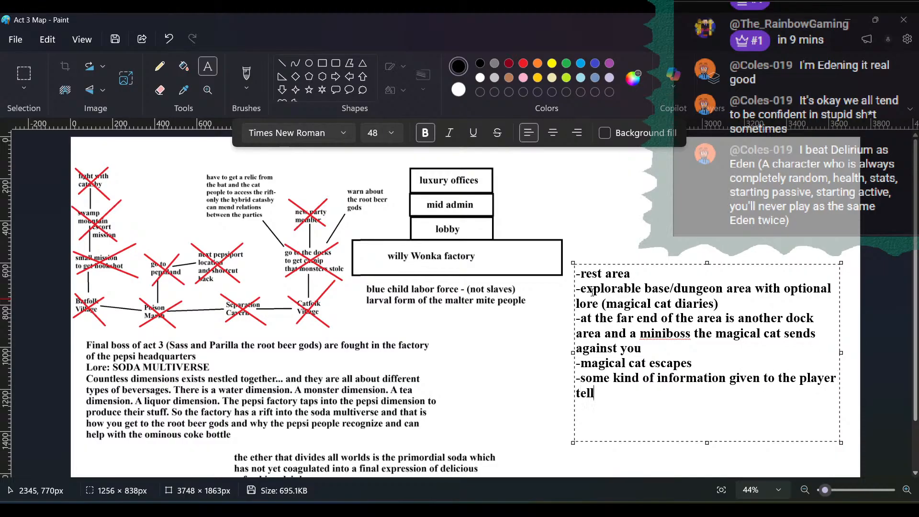
text(ing them where t)
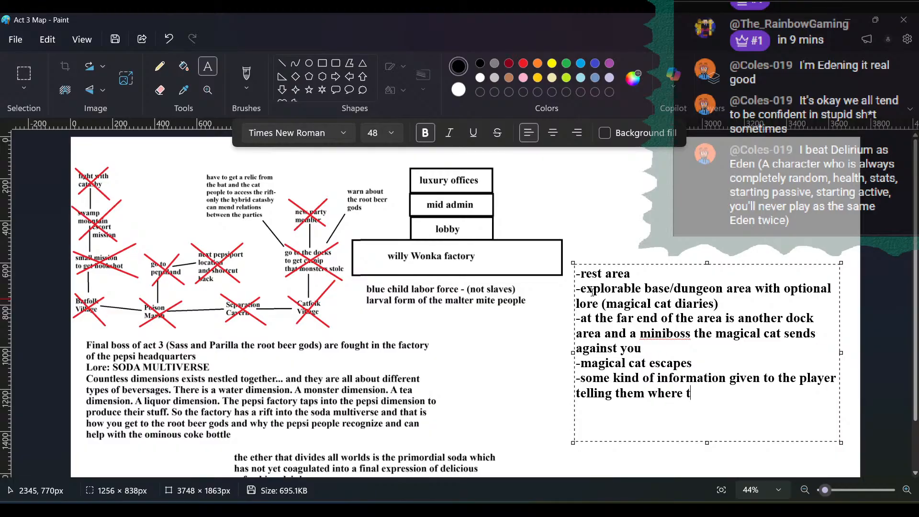
text(o go next)
Step: Add the line "-open the backside island dock" to the end of the plan list
key(Return)
text(-open the )
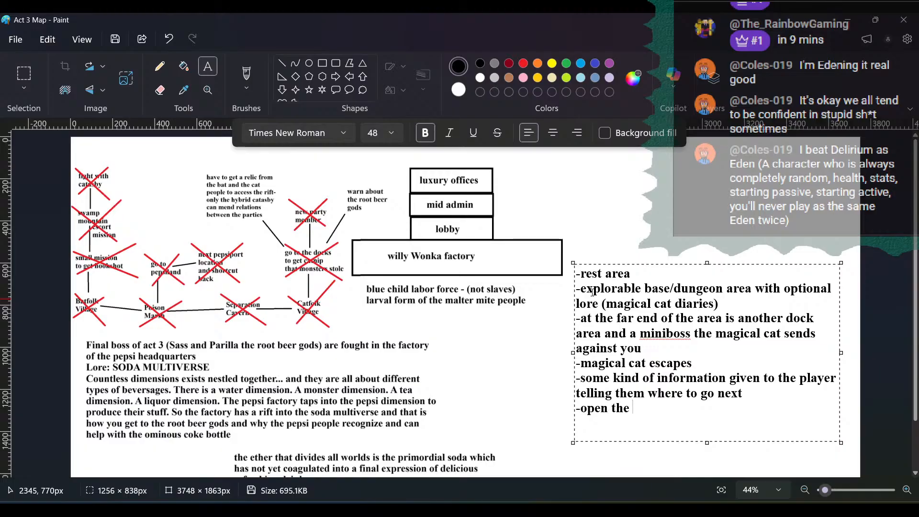
text(backside isla)
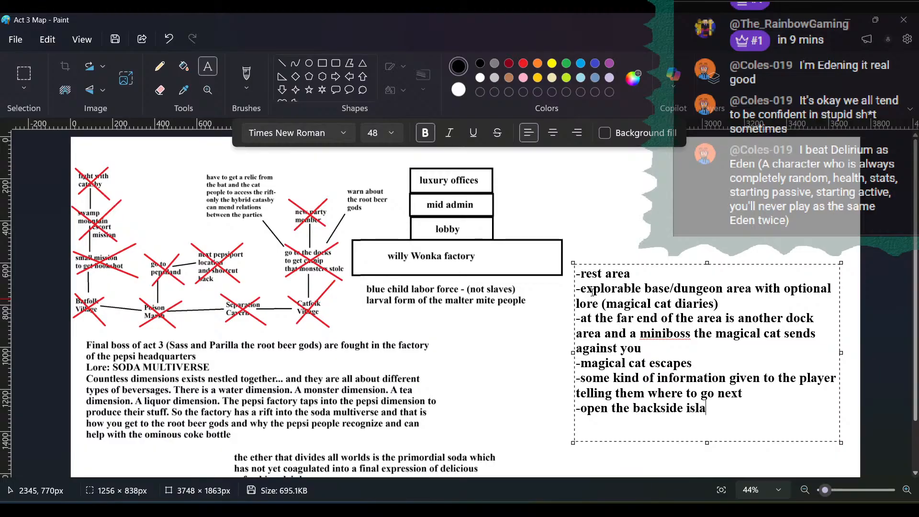
text(nd dock)
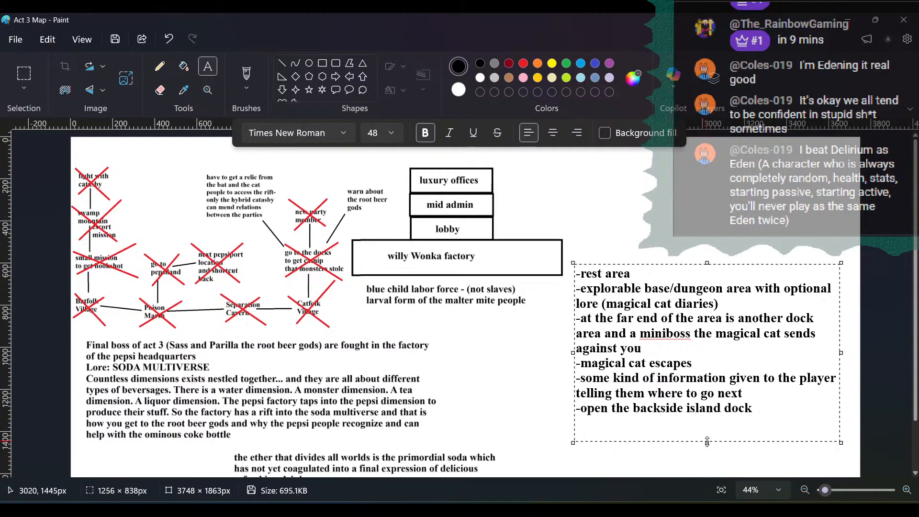
Step: Extend the text box height to about 977 px and add the lines "-one more island adventure" and "-factory"
drag(708, 442, 708, 471)
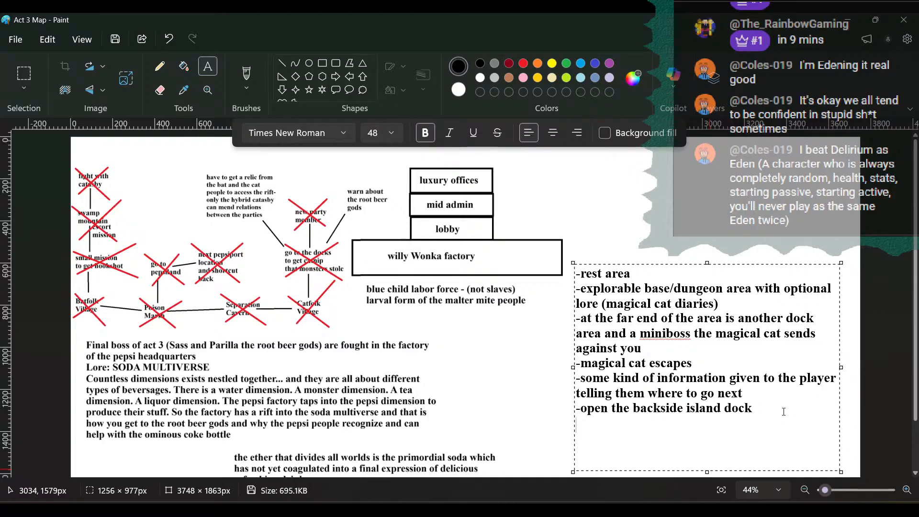
text(-one more island)
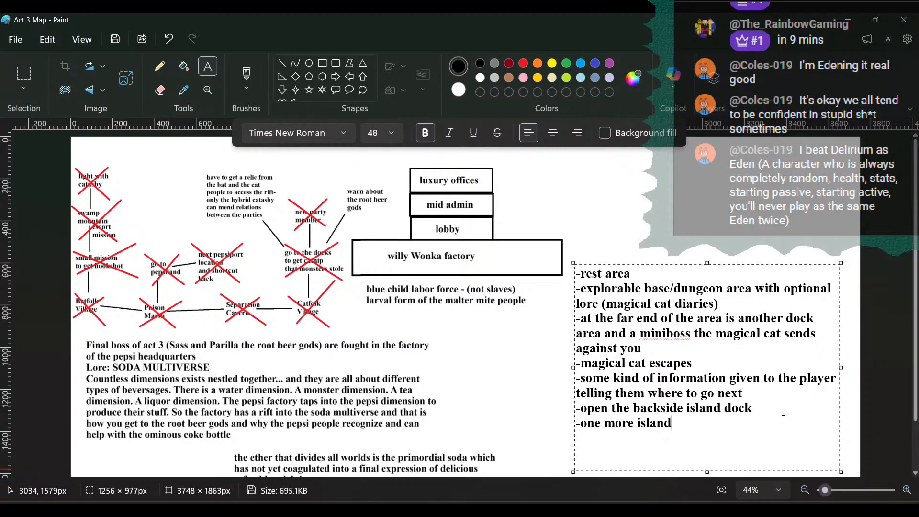
text( adventure )
text(-factor)
text(y)
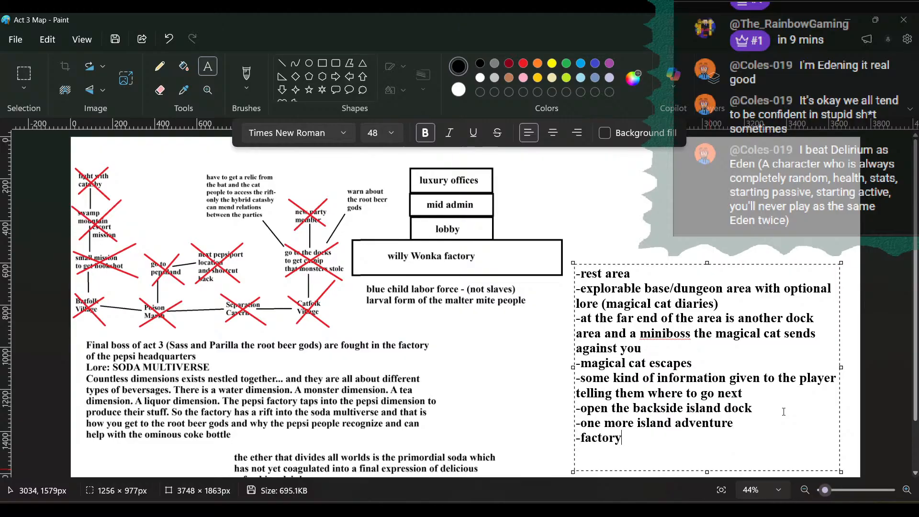
Step: Complete the last plan line as "-factory dungeon" and place the finished text on the canvas
text( dungeon)
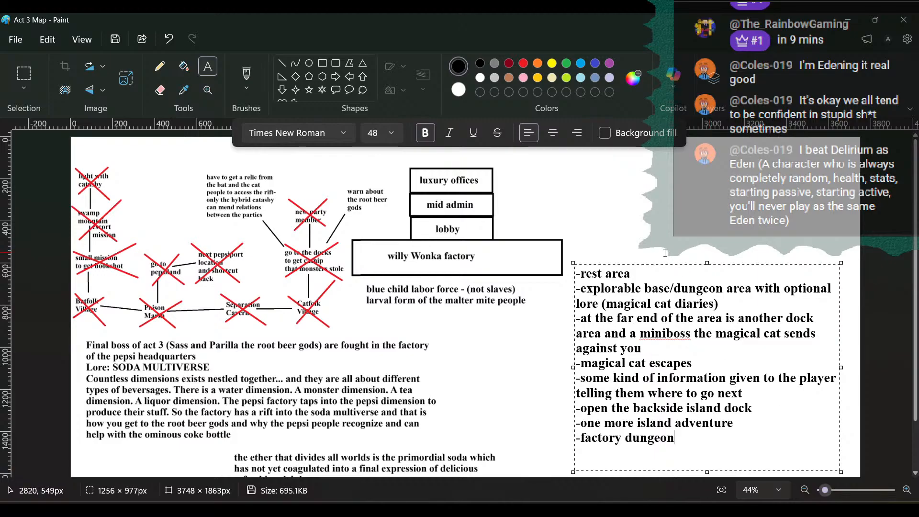
click(619, 253)
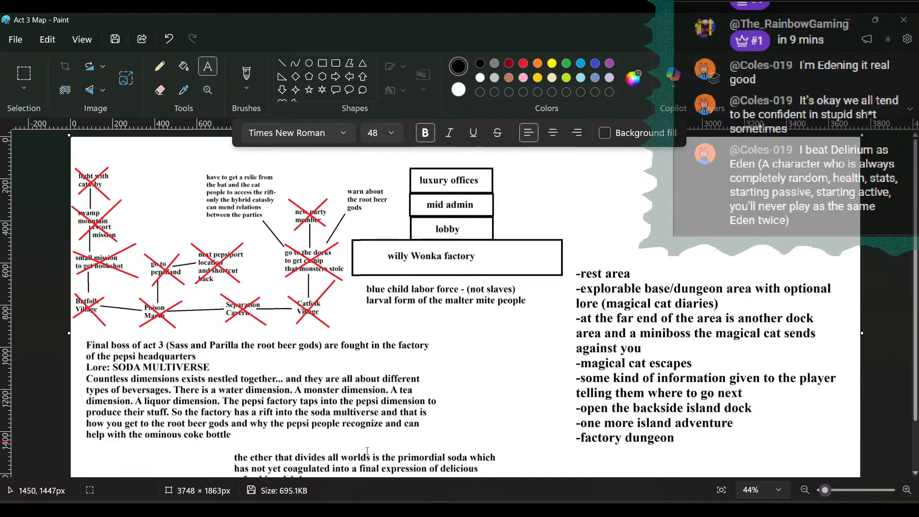
Step: Switch to RPG Maker MZ and copy the Hidden Dock map's rain-deactivating event EV003 to tile 0,0 of the Underground Jungle map
key(alt+Tab)
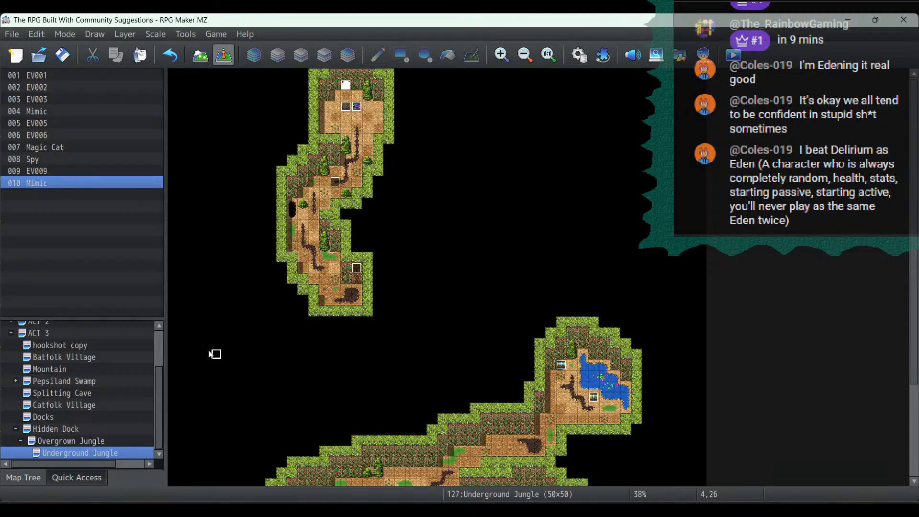
click(61, 429)
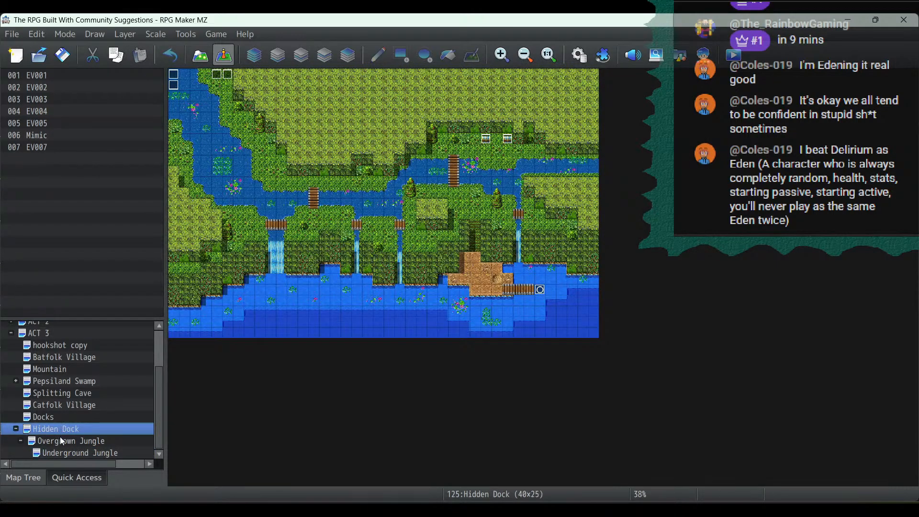
double_click(174, 85)
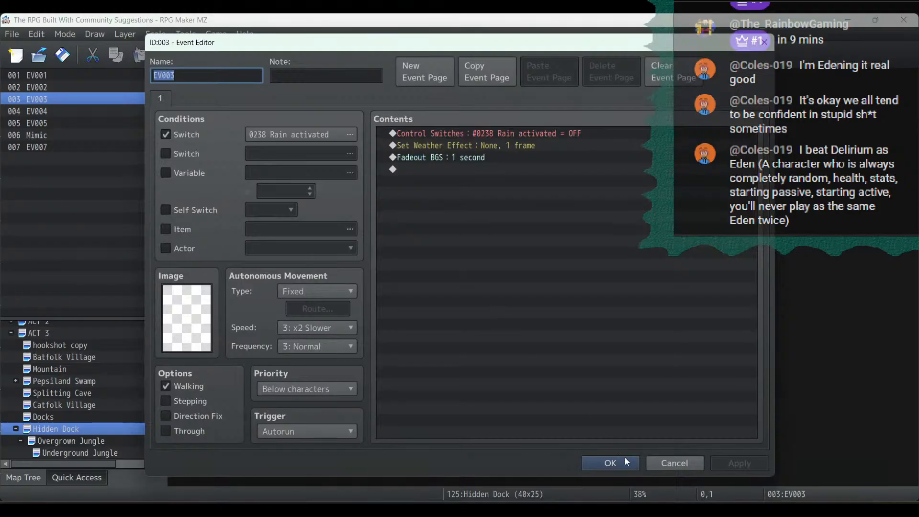
click(610, 463)
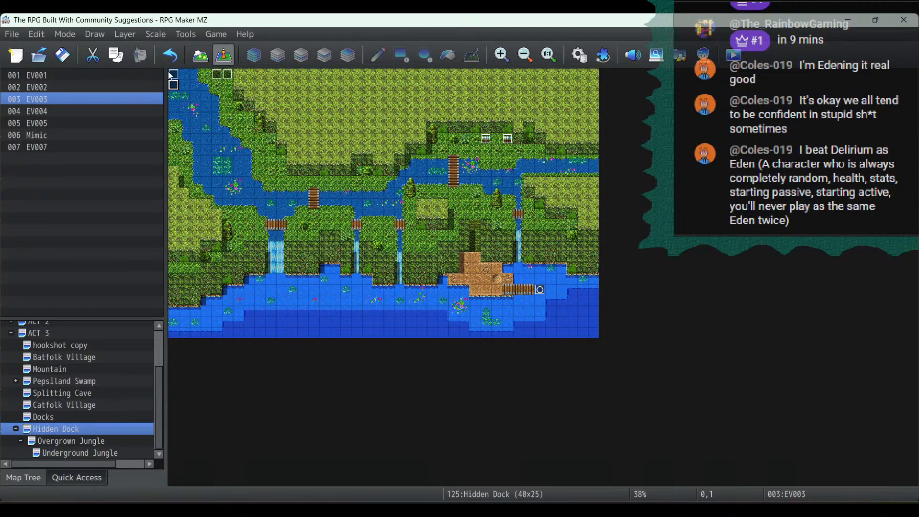
double_click(173, 74)
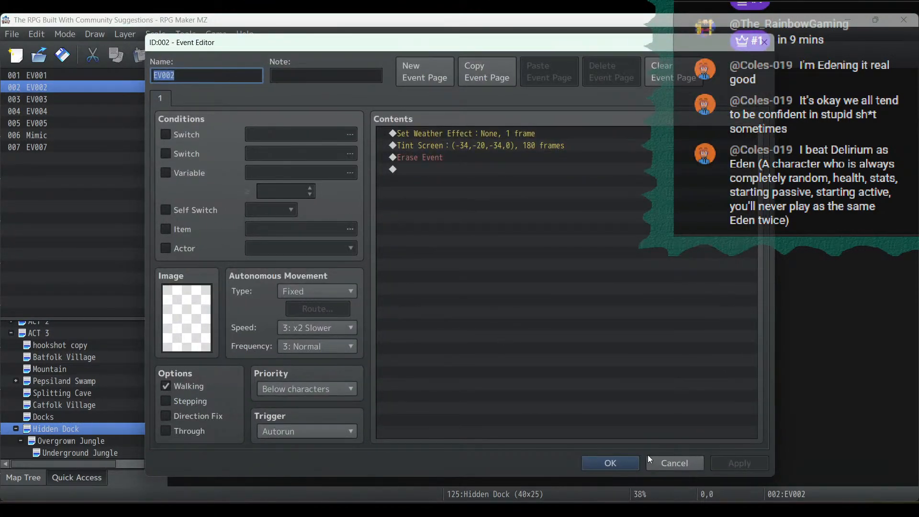
click(616, 460)
click(174, 85)
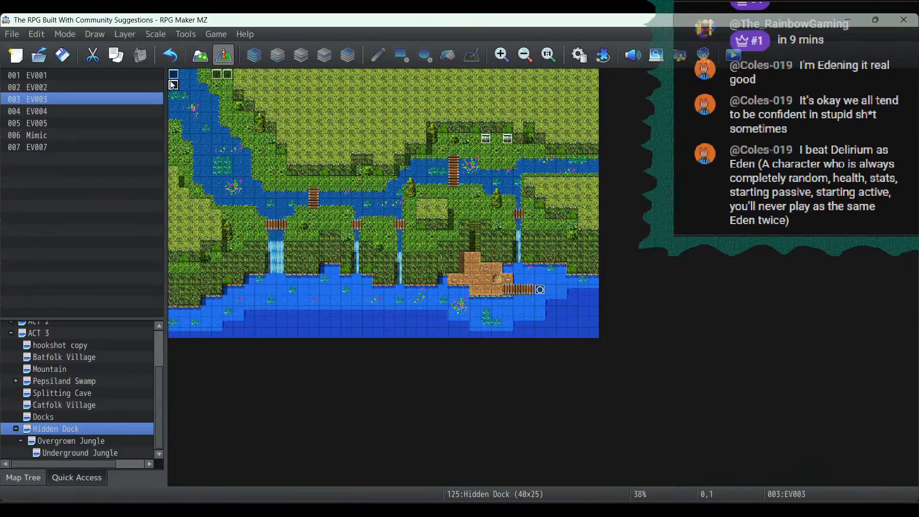
right_click(177, 84)
click(204, 137)
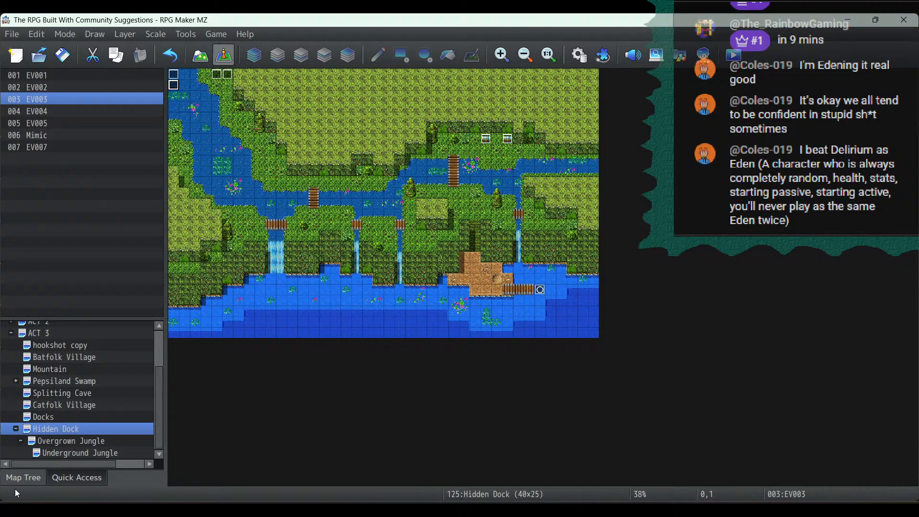
click(72, 440)
click(77, 451)
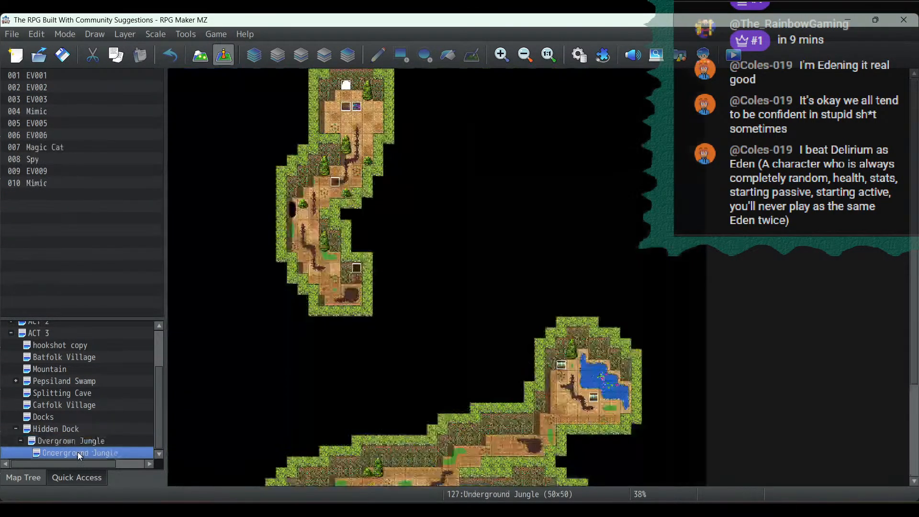
right_click(171, 73)
click(193, 148)
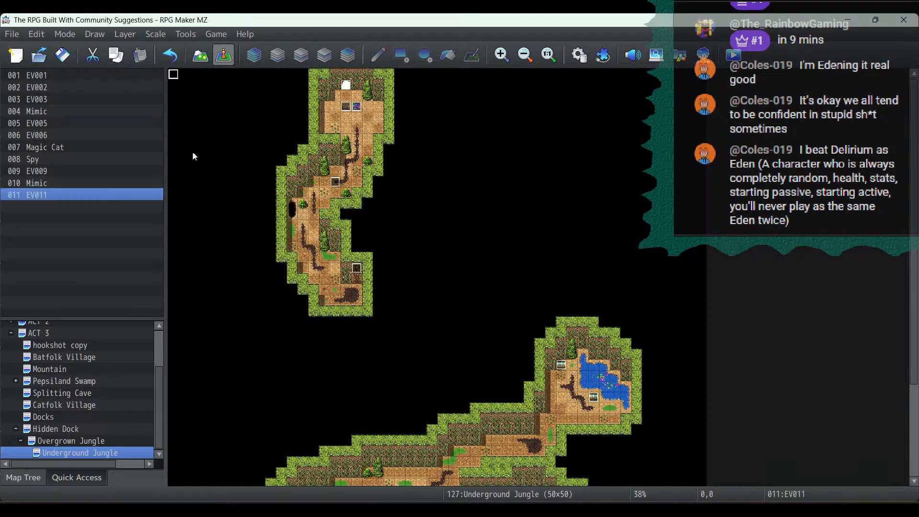
Step: Copy the weather and screen tint event EV002 from the Overgrown Jungle map to tile 0,1 of the Underground Jungle map
scroll(193, 152, down, 3)
scroll(193, 151, up, 3)
click(65, 439)
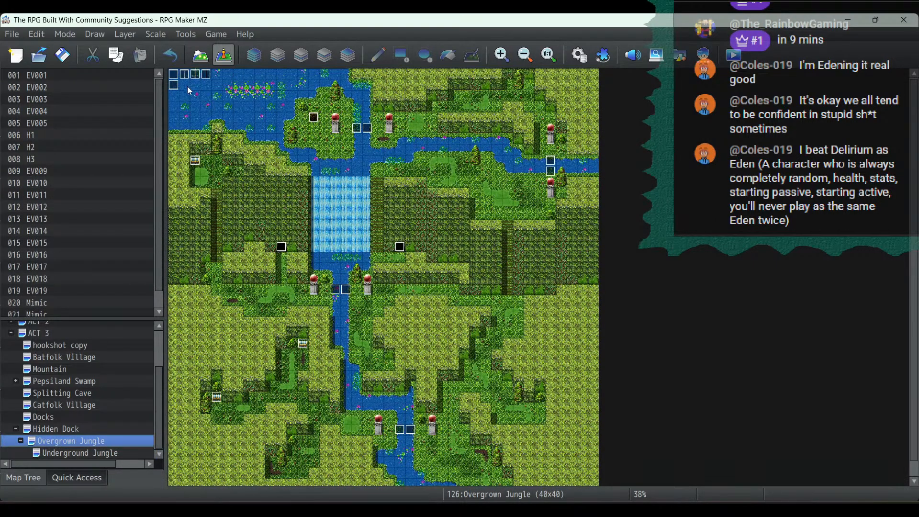
double_click(177, 77)
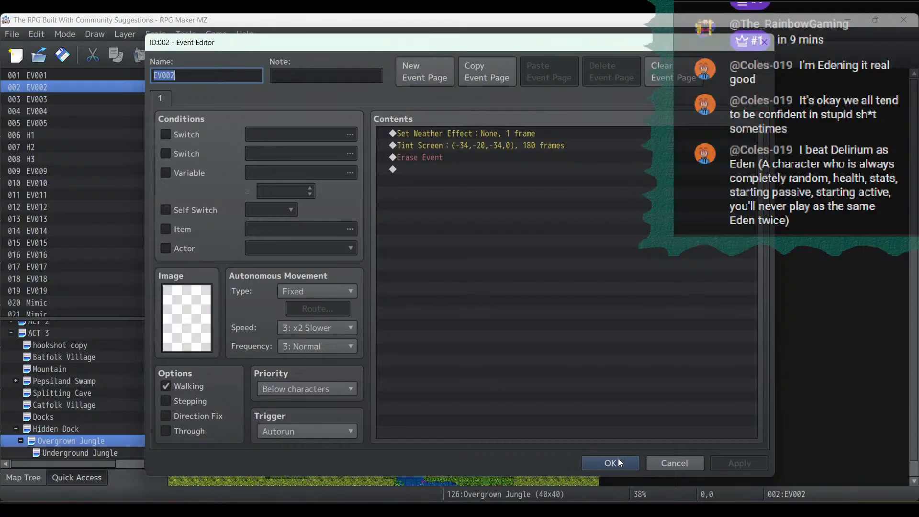
click(611, 463)
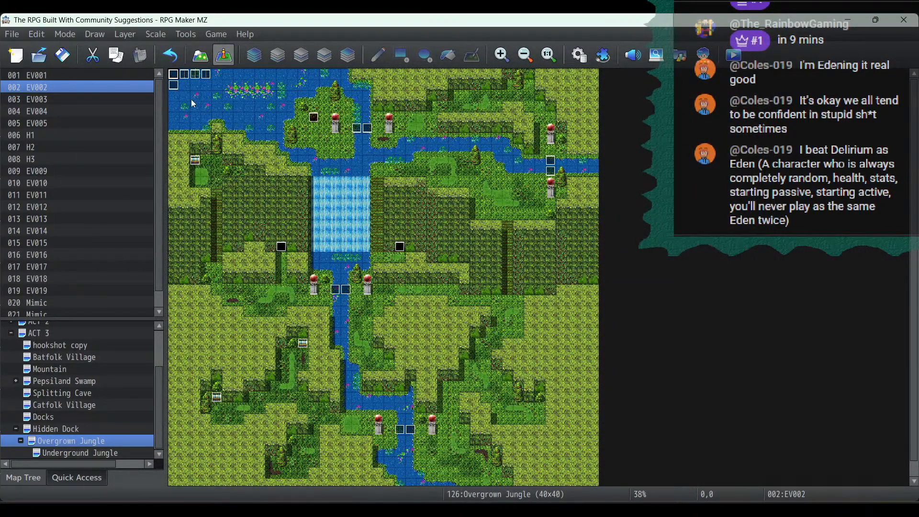
right_click(176, 79)
click(202, 131)
click(52, 453)
click(174, 85)
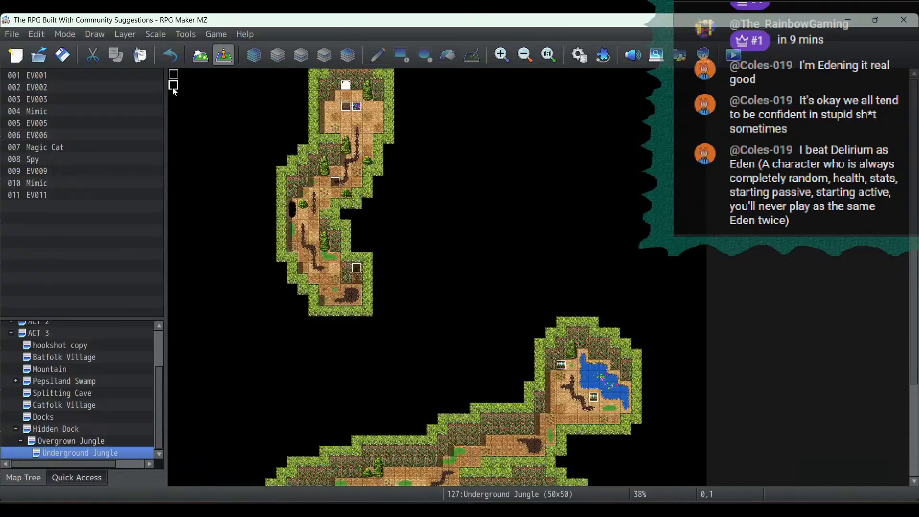
right_click(173, 89)
click(204, 165)
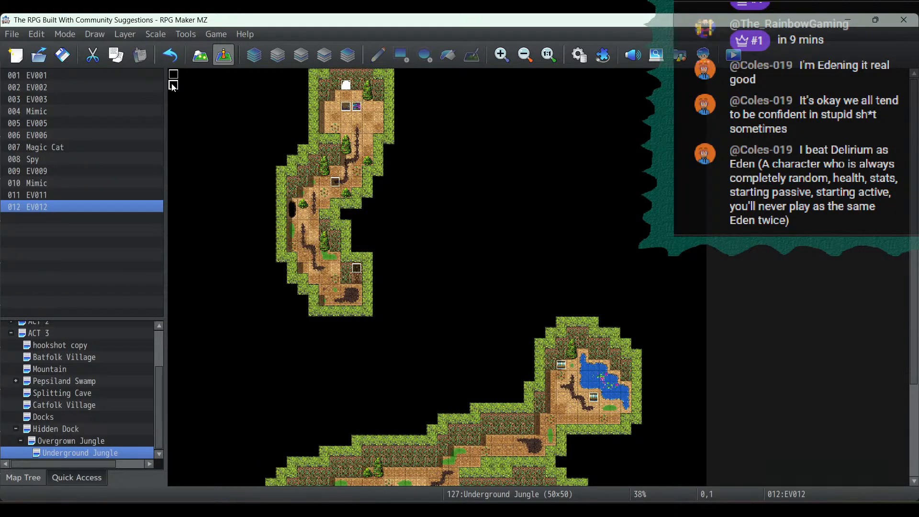
Step: Set the Tint Screen command of the Underground Jungle event at tile 0,1 to the Normal color tone and save the project
double_click(173, 85)
click(436, 144)
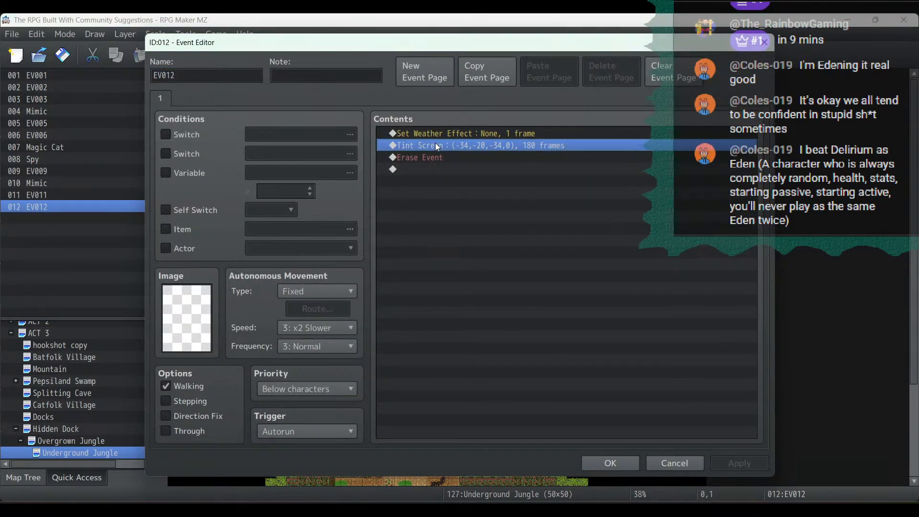
double_click(435, 145)
click(468, 293)
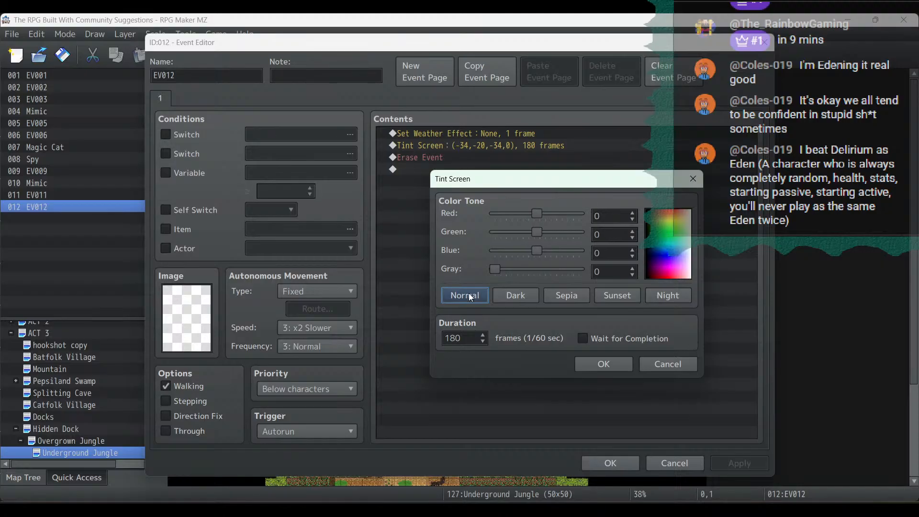
click(613, 363)
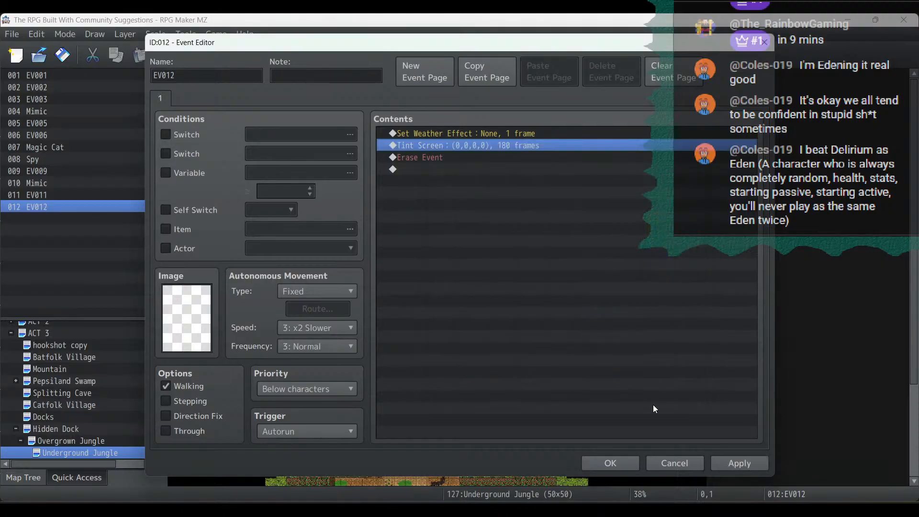
click(610, 463)
click(57, 56)
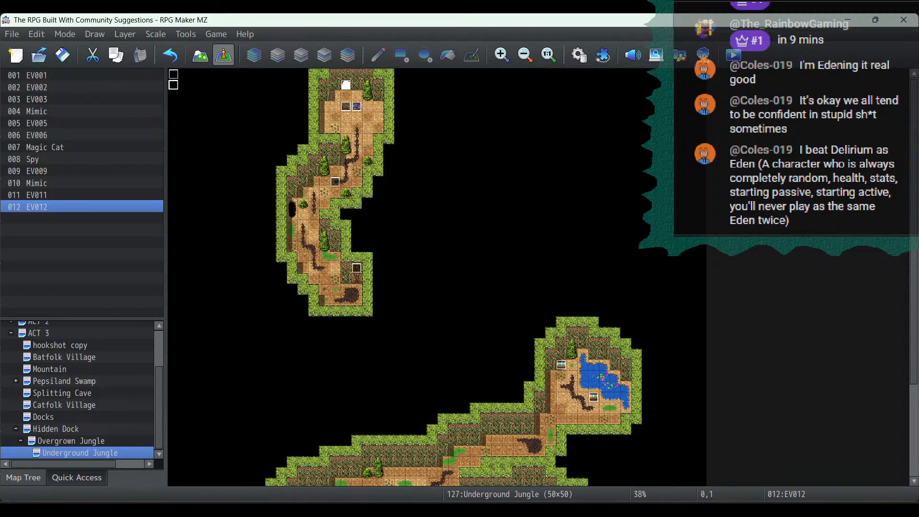
Step: Switch to Paint and add the note "-thatcher learns rainstorm" beside the "-one more island adventure" line
key(alt+Tab)
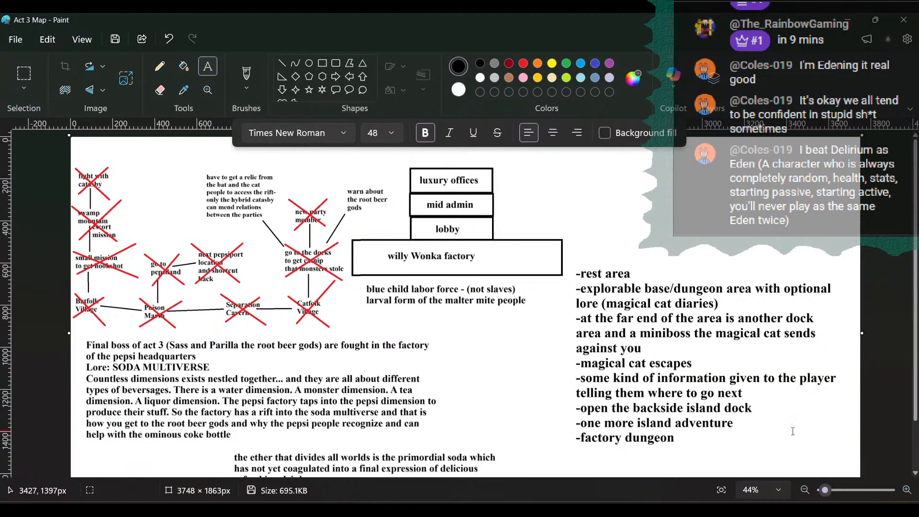
drag(736, 419, 852, 446)
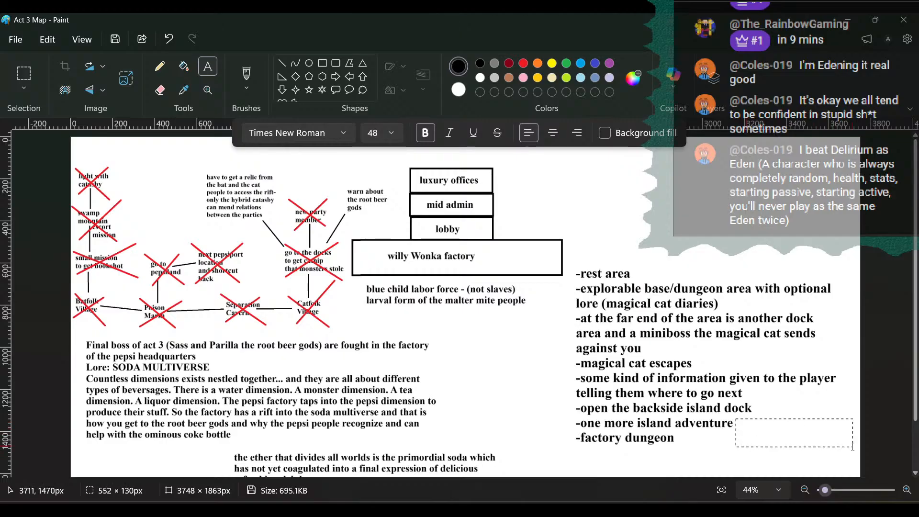
text(-thatcher learns rea)
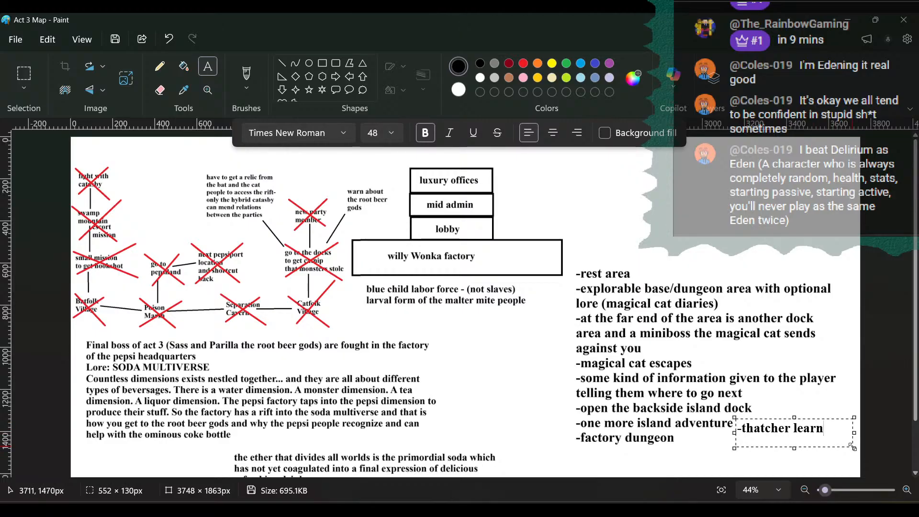
key(BackSpace)
key(BackSpace)
text(ainstorm)
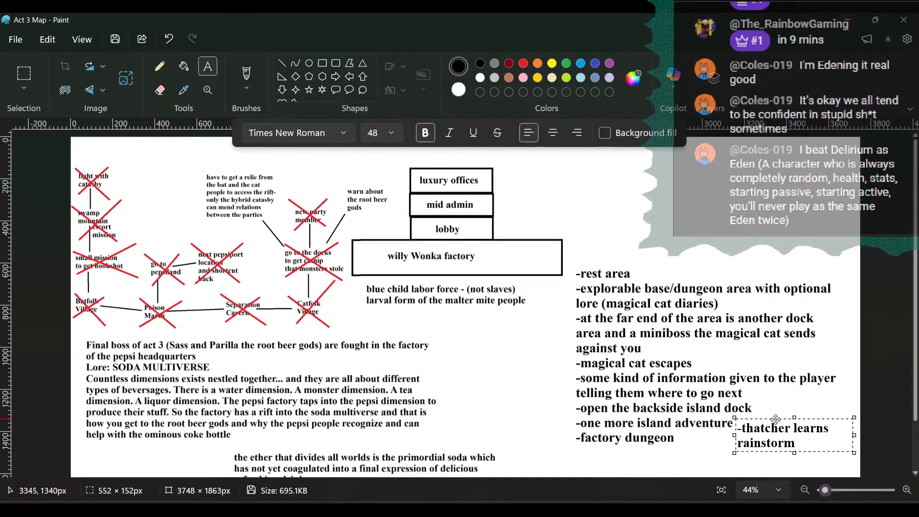
drag(776, 419, 778, 413)
click(694, 380)
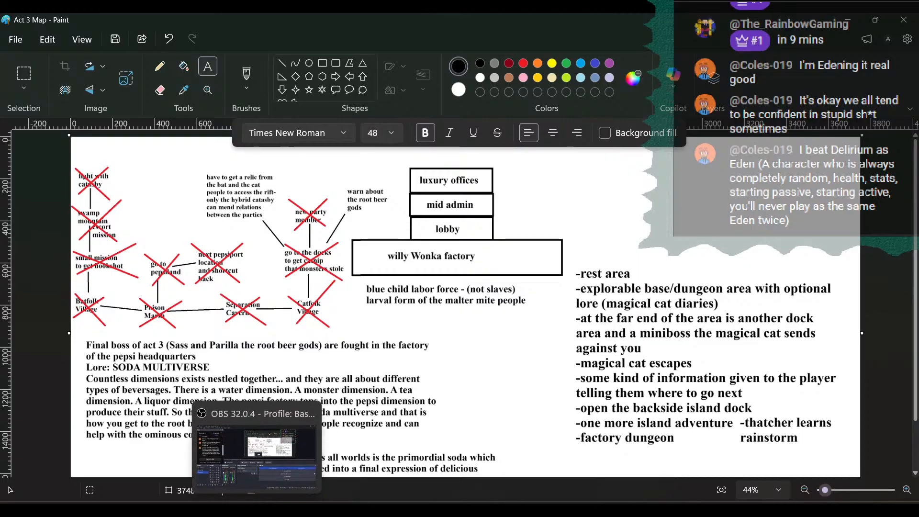
Step: Switch to RPG Maker MZ and start a new map under Underground Jungle with width 25 and height 30
click(278, 508)
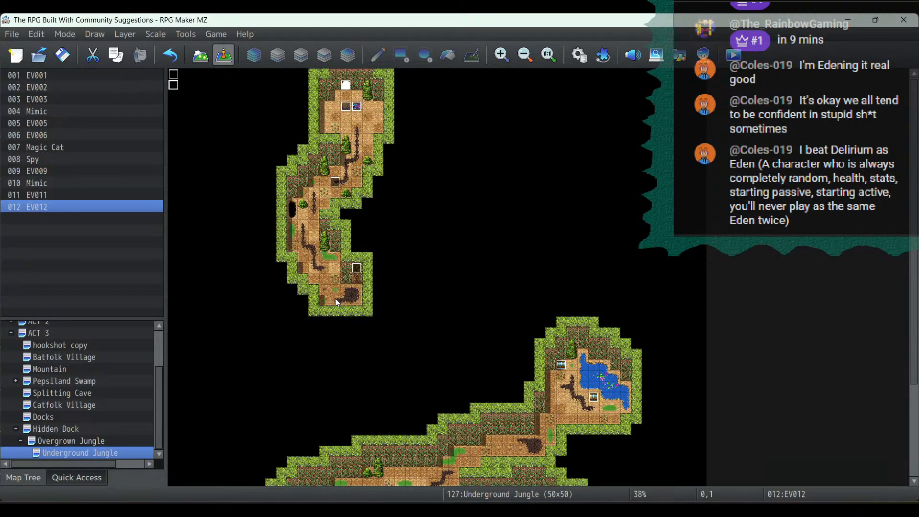
right_click(112, 450)
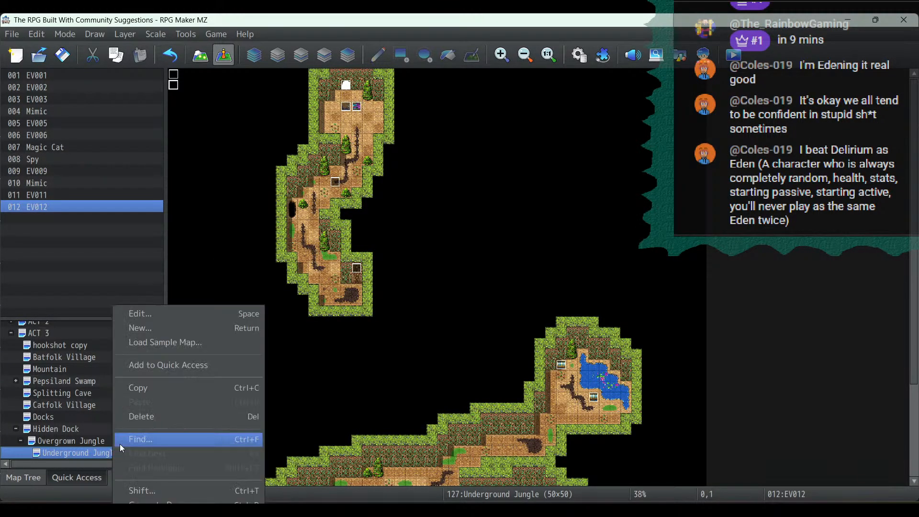
click(147, 328)
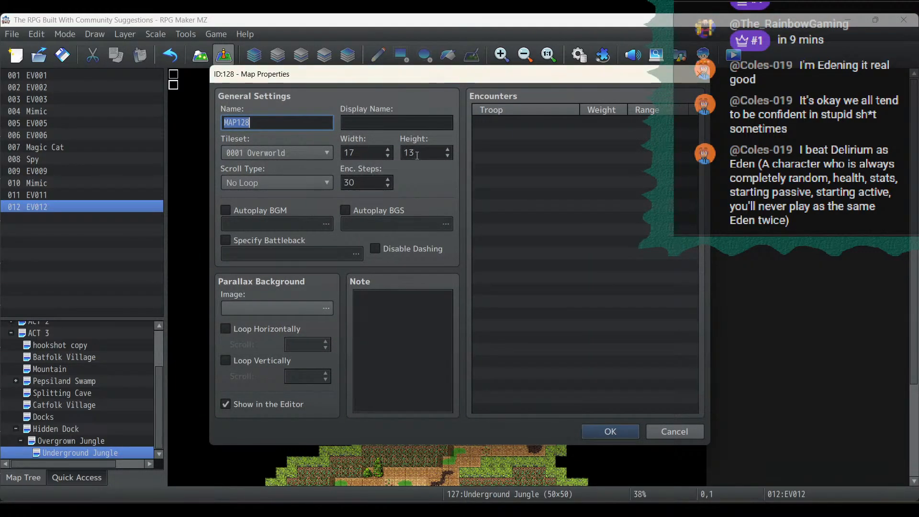
double_click(372, 148)
text(25)
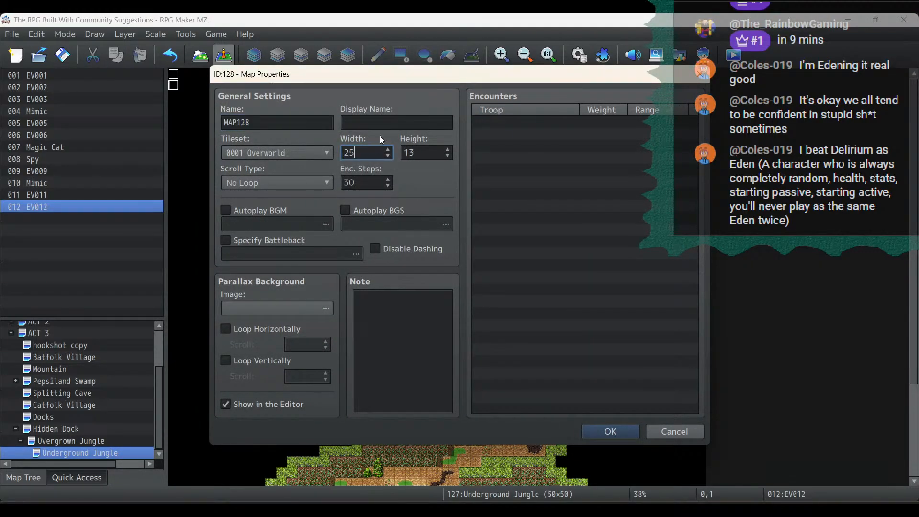
key(Tab)
text(30)
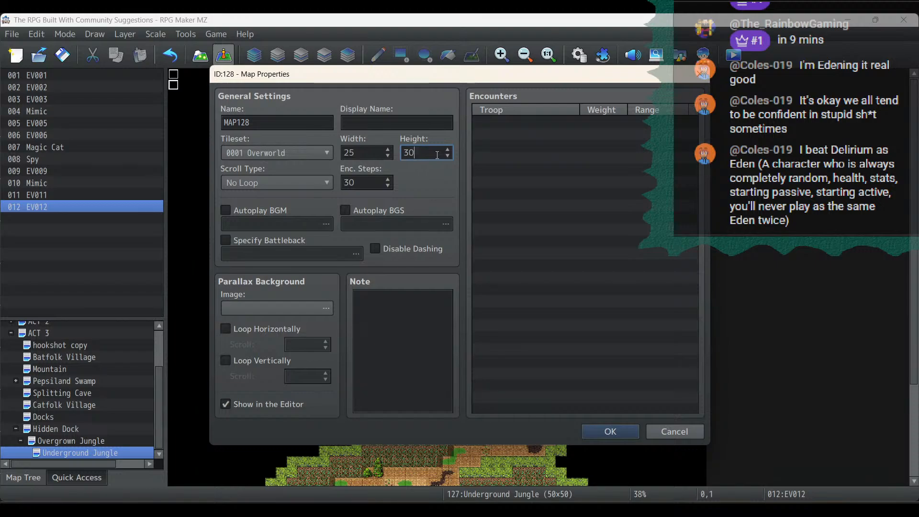
Step: Assign the 0004 Dungeon tileset to the new map and name it "Island Base"
click(287, 154)
click(287, 153)
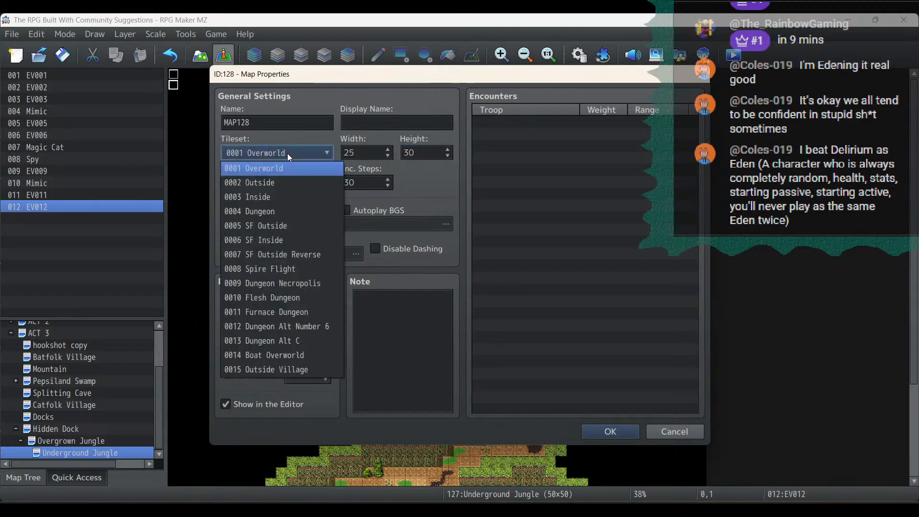
click(280, 211)
double_click(267, 122)
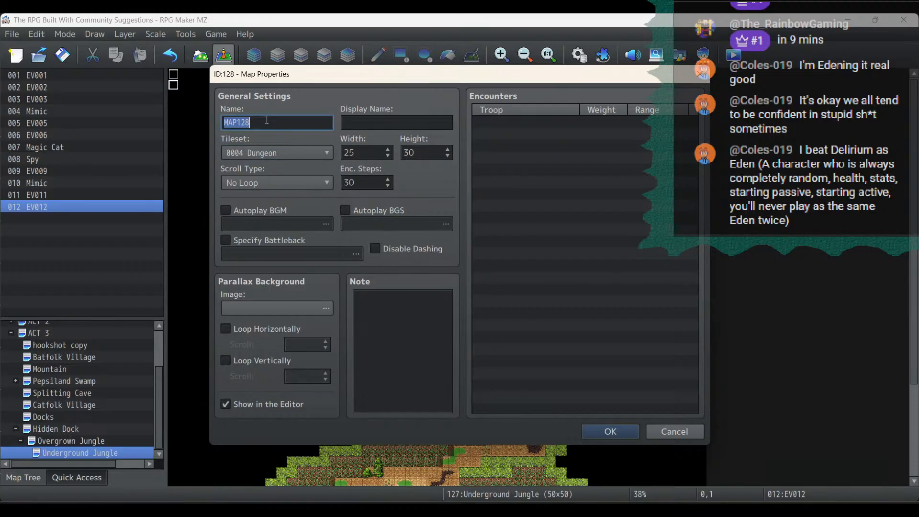
text(Isla)
text(nd B)
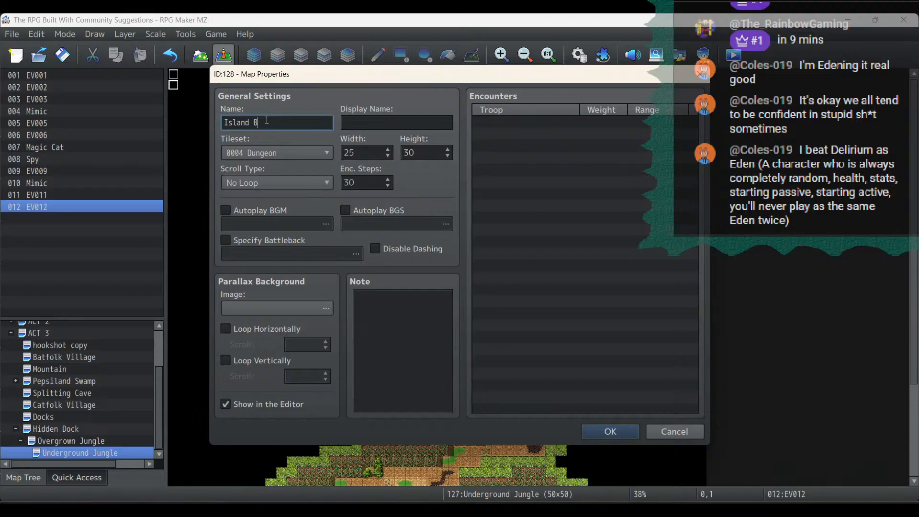
text(ase)
Step: Enable Autoplay BGM, Autoplay BGS and Specify Battleback for the Island Base map, set its display name to "Secret Base", and create it
click(249, 242)
click(225, 210)
click(345, 210)
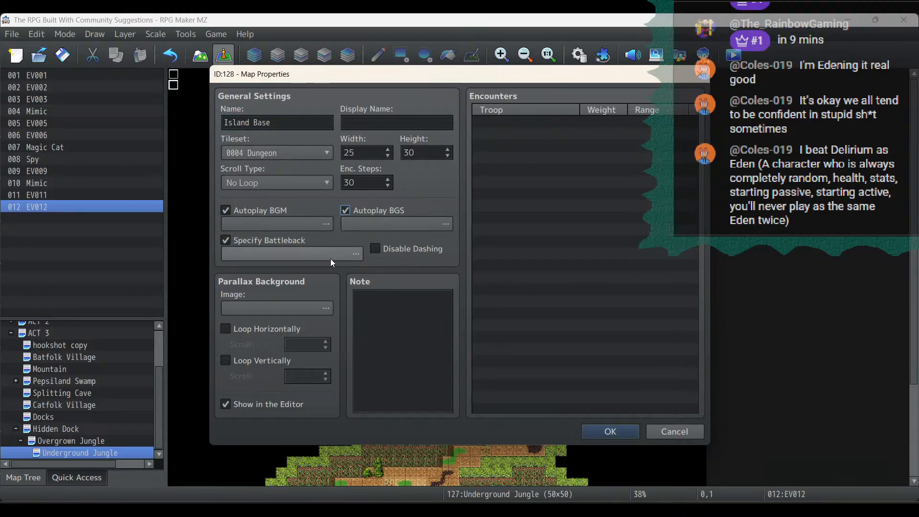
click(375, 124)
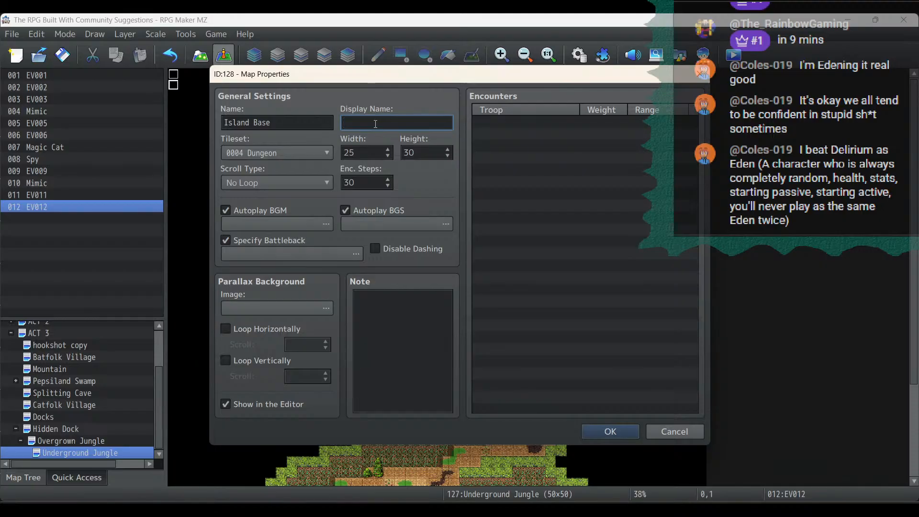
text(Hidde)
key(BackSpace)
key(BackSpace)
key(BackSpace)
key(BackSpace)
text(Secret)
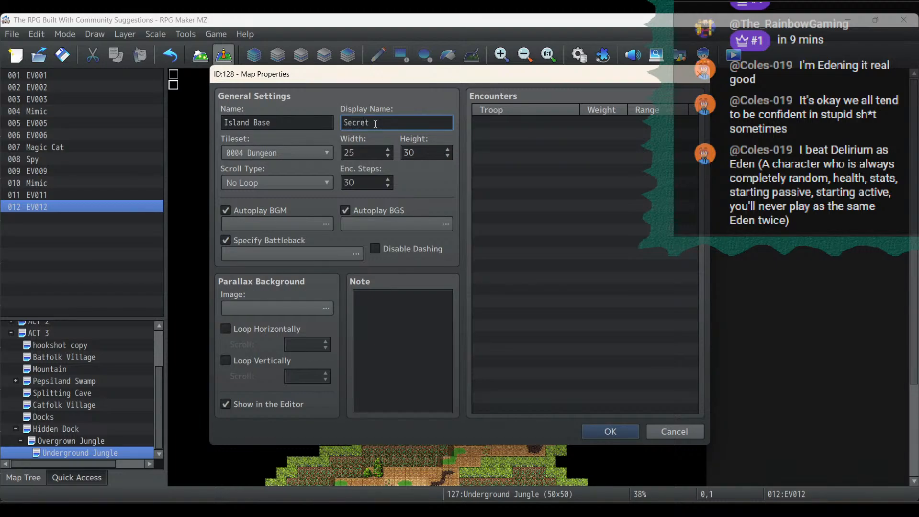
text( Base)
click(603, 427)
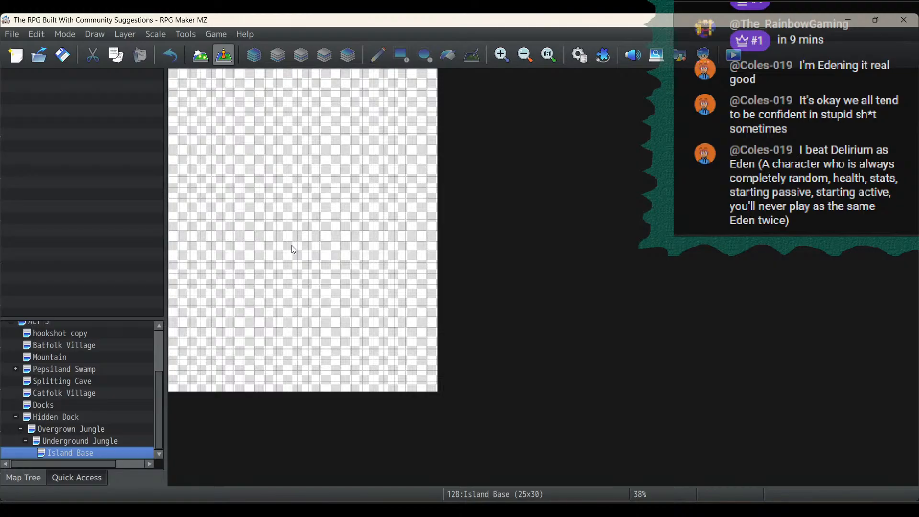
Step: Paint a one-tile-wide winding sandy ground path from the map's lower edge up to its middle
click(200, 55)
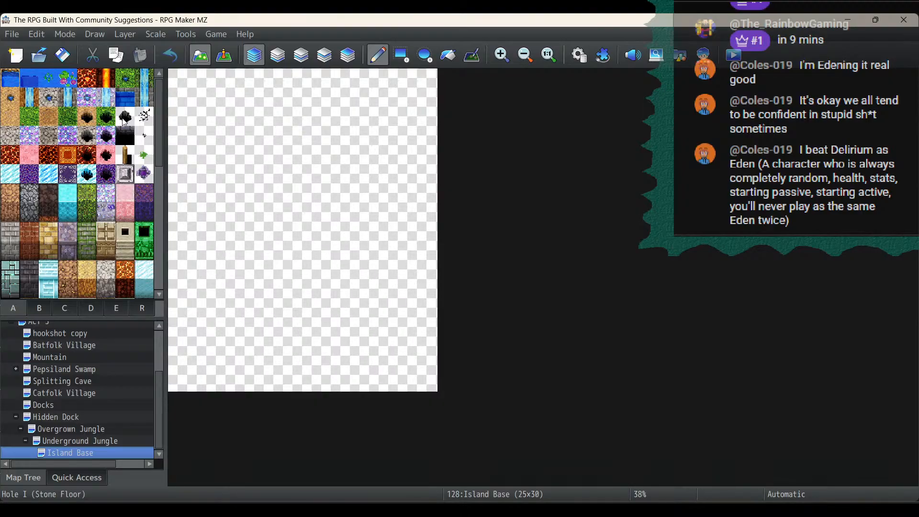
click(10, 116)
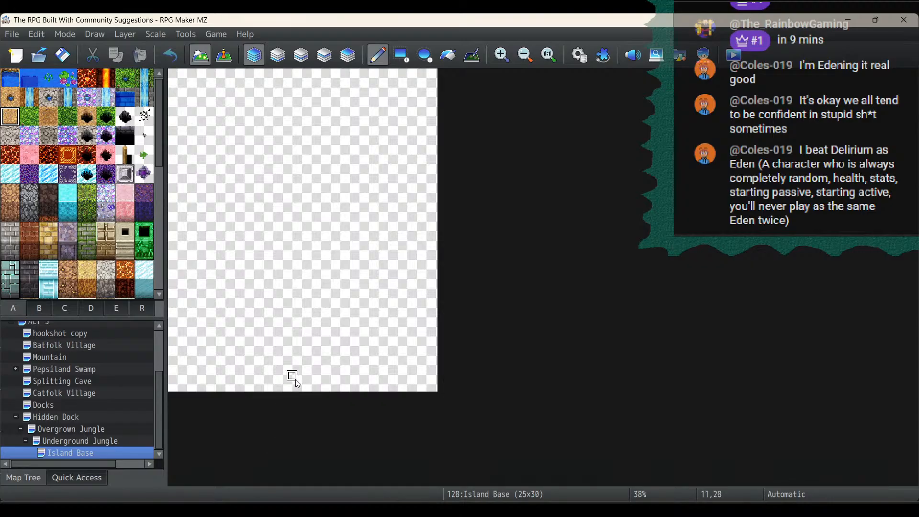
mouse_move(290, 385)
mouse_down()
mouse_move(316, 368)
mouse_move(337, 328)
mouse_move(334, 277)
mouse_up()
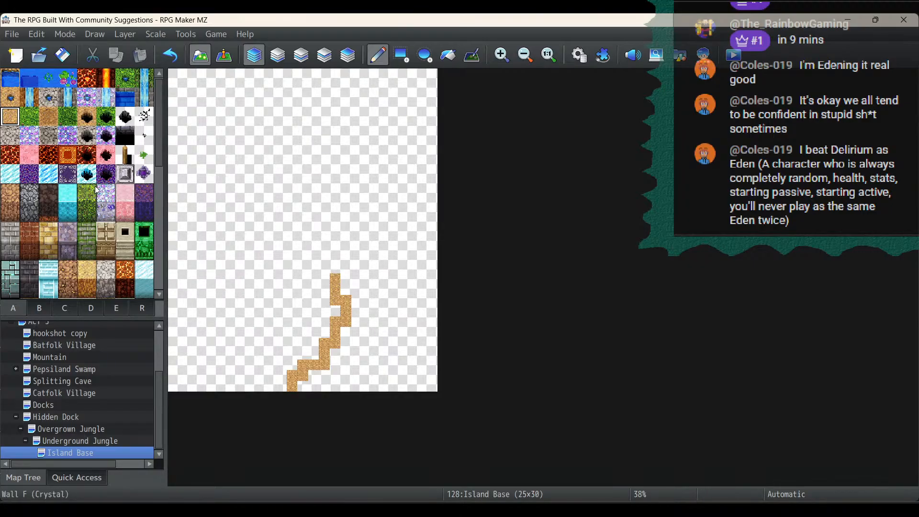
Step: Paint a 6-by-5 grey stone floor room at the path's upper end and a 6-by-5 red floor room adjoining its west side
click(48, 135)
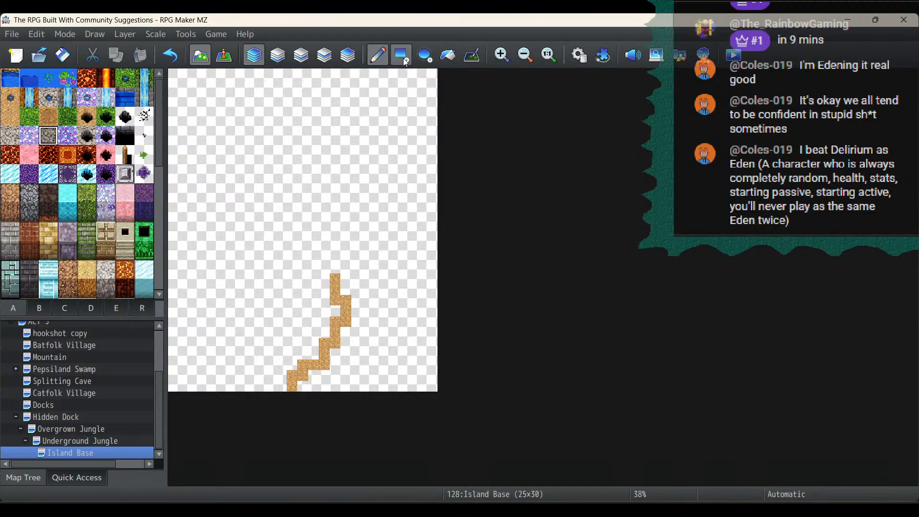
click(401, 55)
click(335, 268)
mouse_move(334, 274)
mouse_down()
mouse_move(285, 234)
mouse_move(299, 221)
mouse_move(290, 216)
mouse_move(289, 226)
mouse_up()
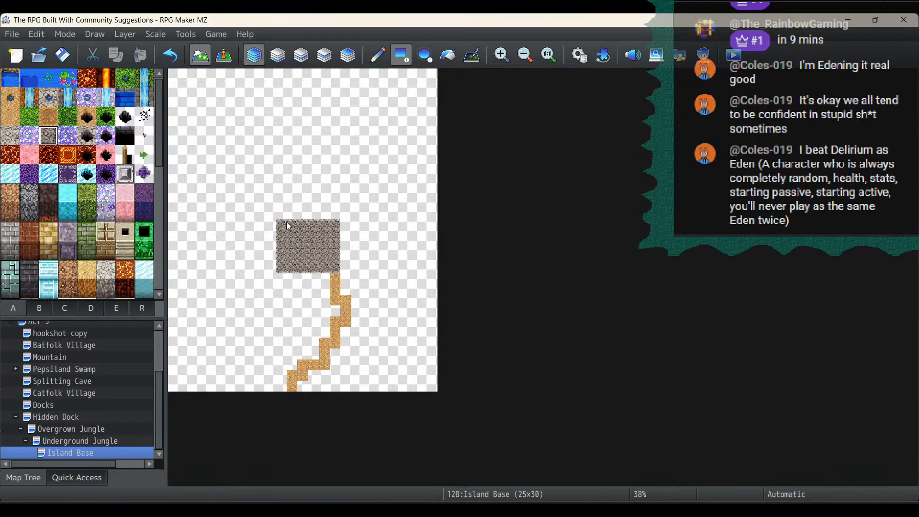
click(70, 159)
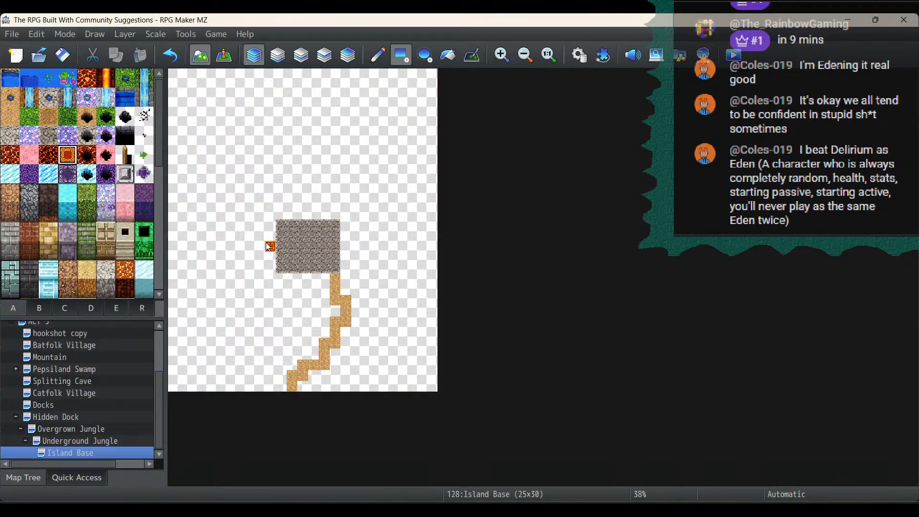
drag(269, 247, 217, 289)
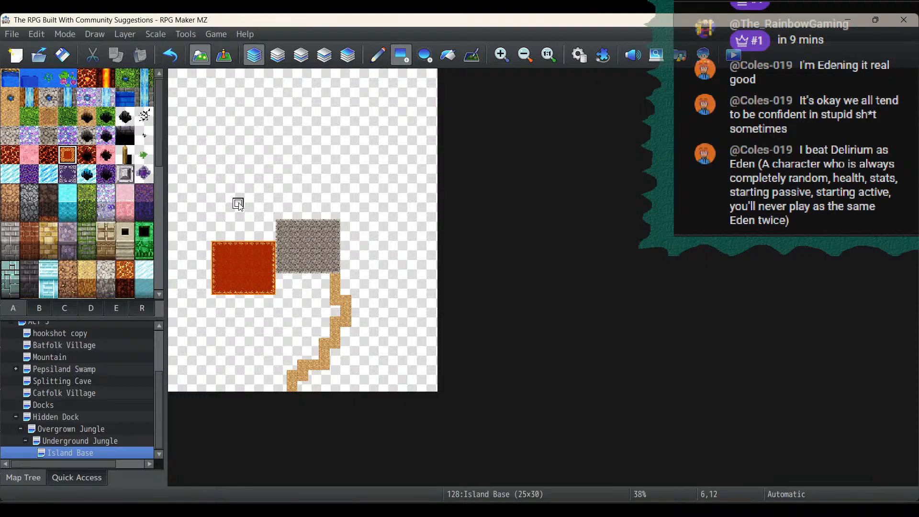
Step: Paint a 6-by-5 dark purple floor above the red room and a 10-by-6 pale crystal floor above the grey stone room
click(29, 175)
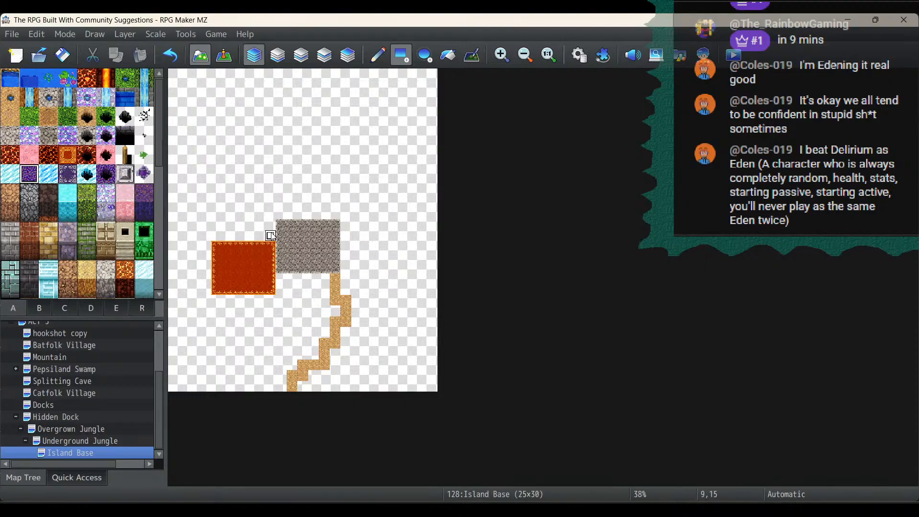
drag(270, 235, 219, 194)
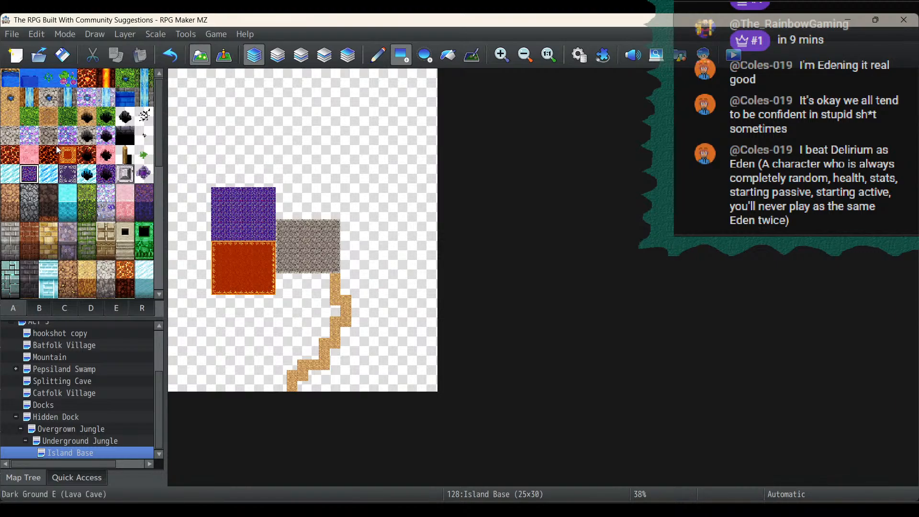
click(31, 138)
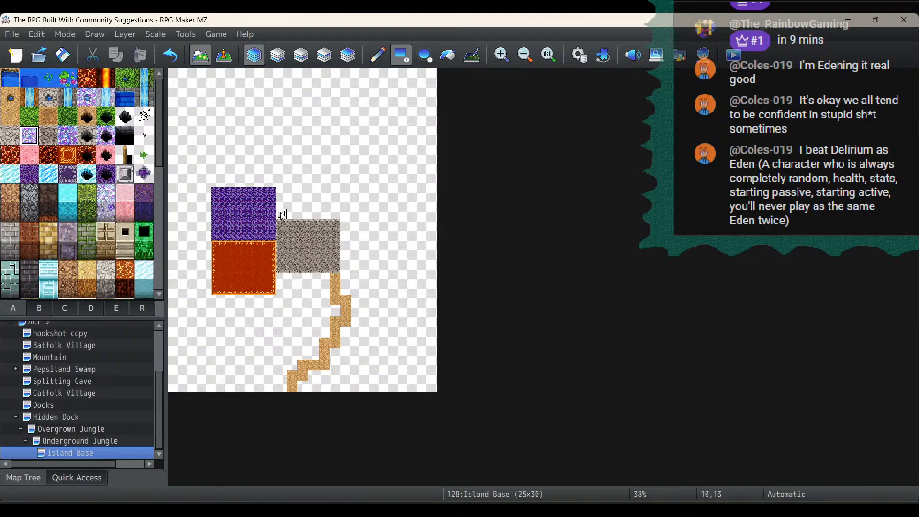
drag(283, 215, 383, 163)
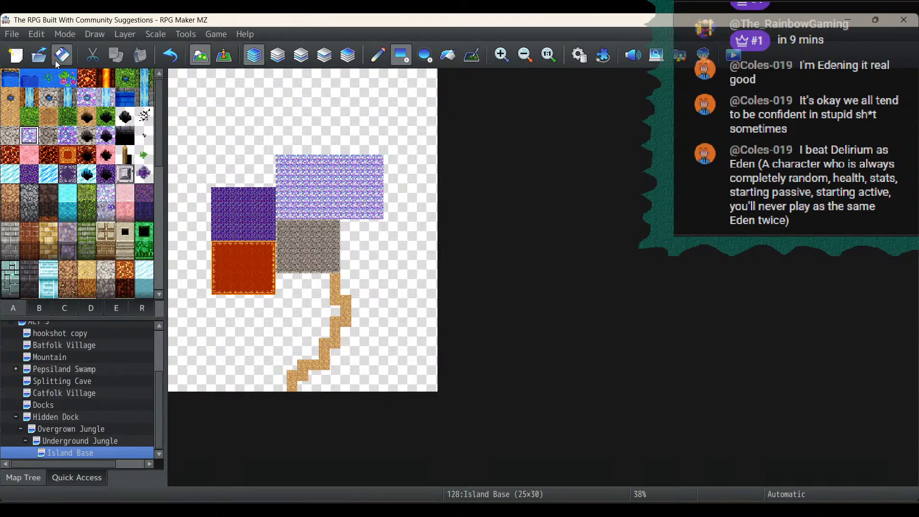
Step: Cover the five northernmost rows of the map with water by drawing a full-width boundary line and filling above it
click(7, 84)
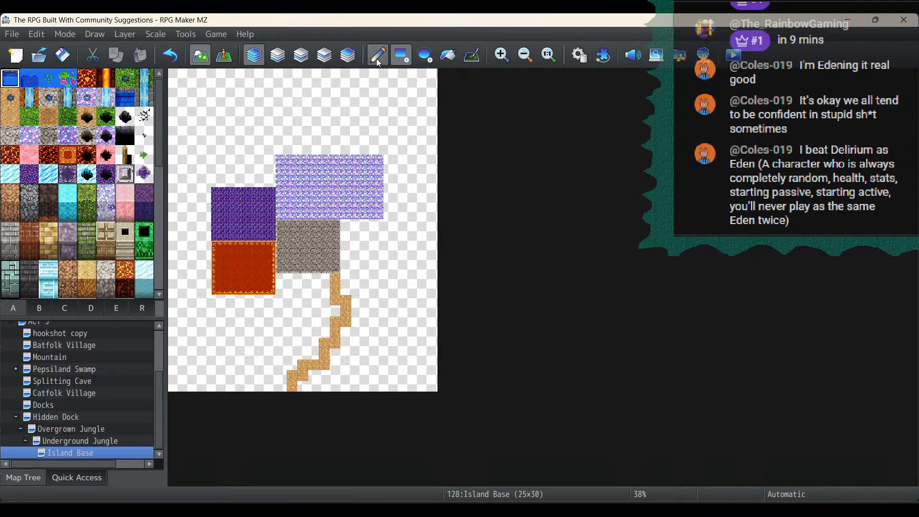
click(376, 58)
drag(171, 118, 445, 121)
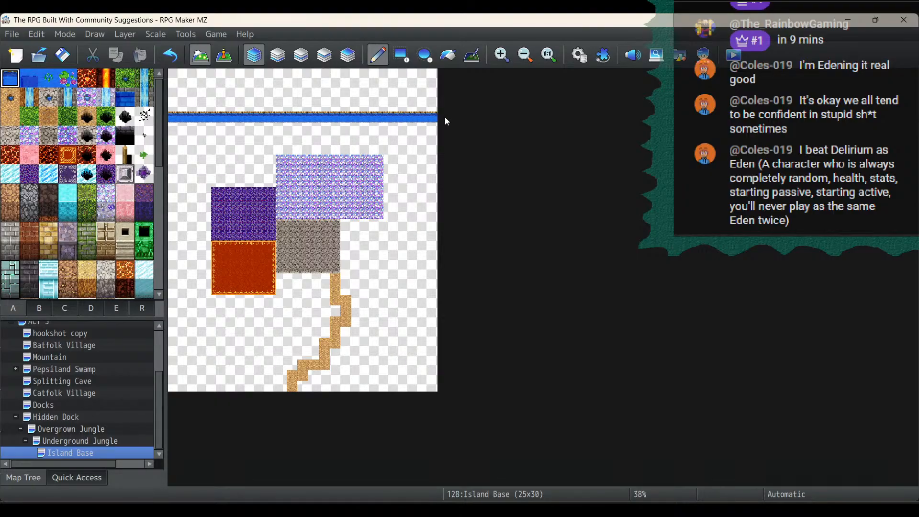
click(448, 55)
click(398, 86)
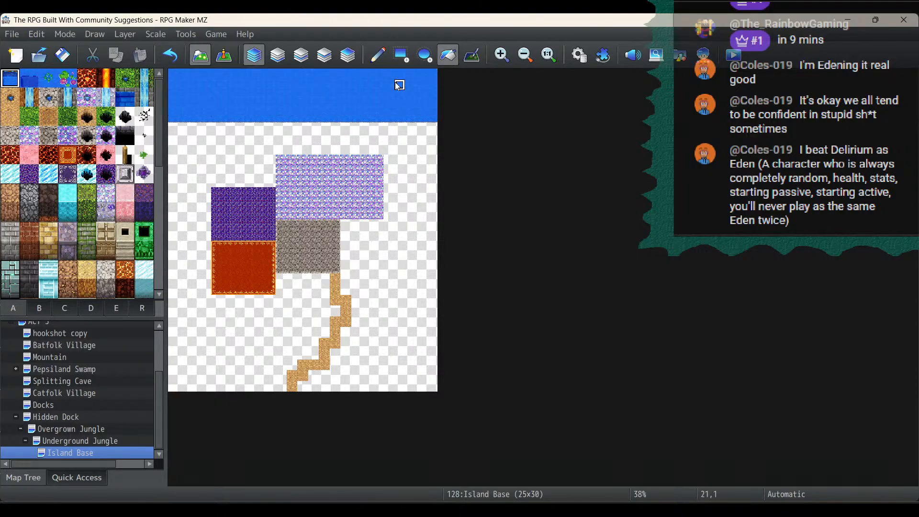
Step: Paint deep water across the full width of the three northernmost rows
click(29, 77)
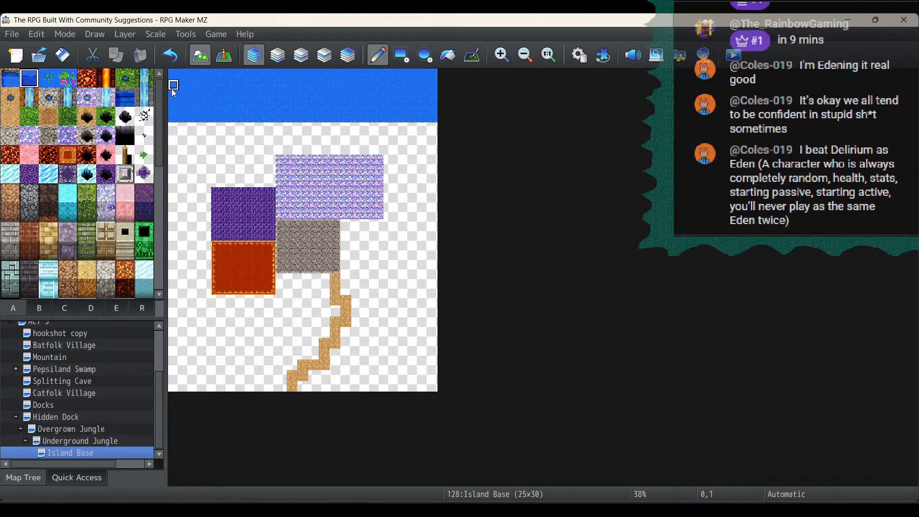
click(407, 56)
click(408, 56)
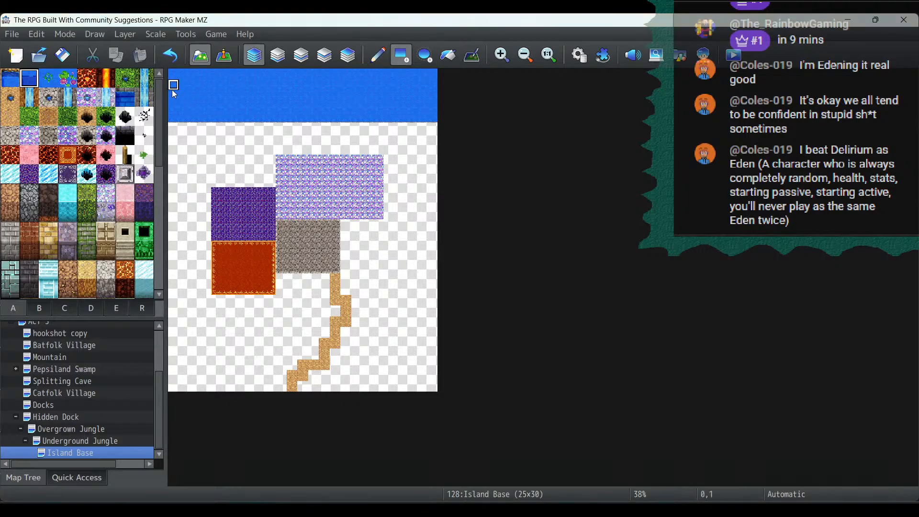
drag(171, 90, 433, 72)
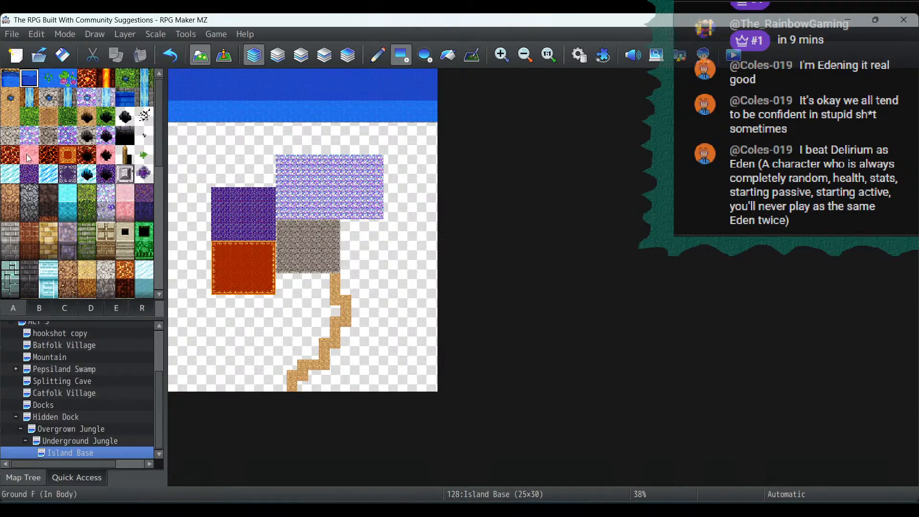
Step: Widen the sandy path south of the grey room to about two tiles and fill the gap in its bend
click(58, 440)
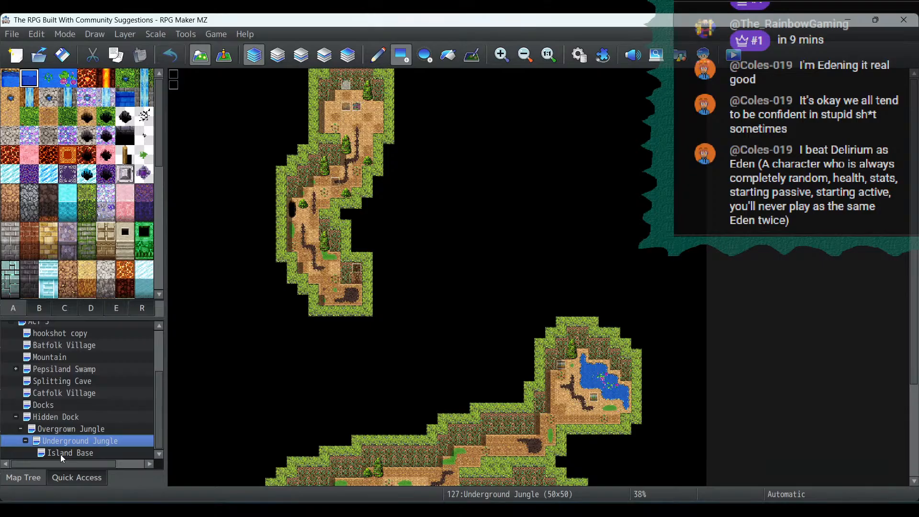
click(60, 452)
click(16, 123)
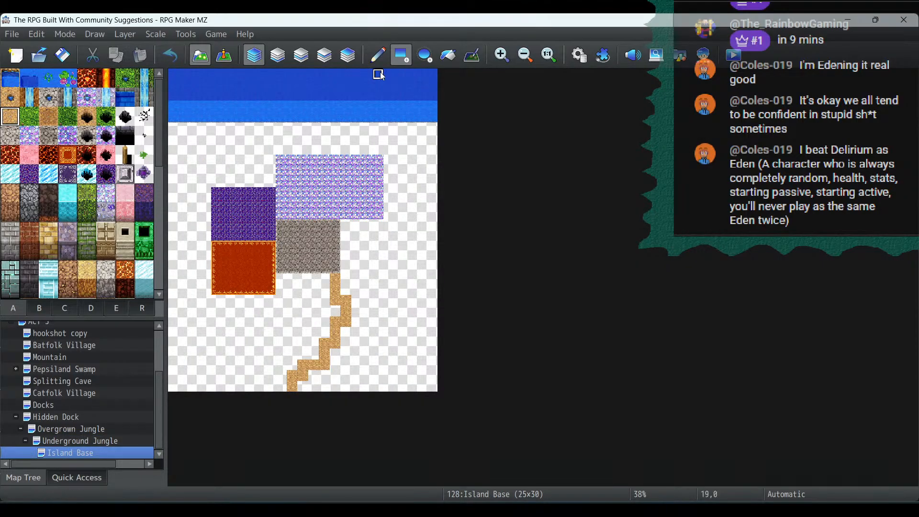
click(378, 55)
mouse_move(346, 280)
mouse_down()
mouse_move(355, 301)
mouse_move(342, 357)
mouse_move(307, 401)
mouse_up()
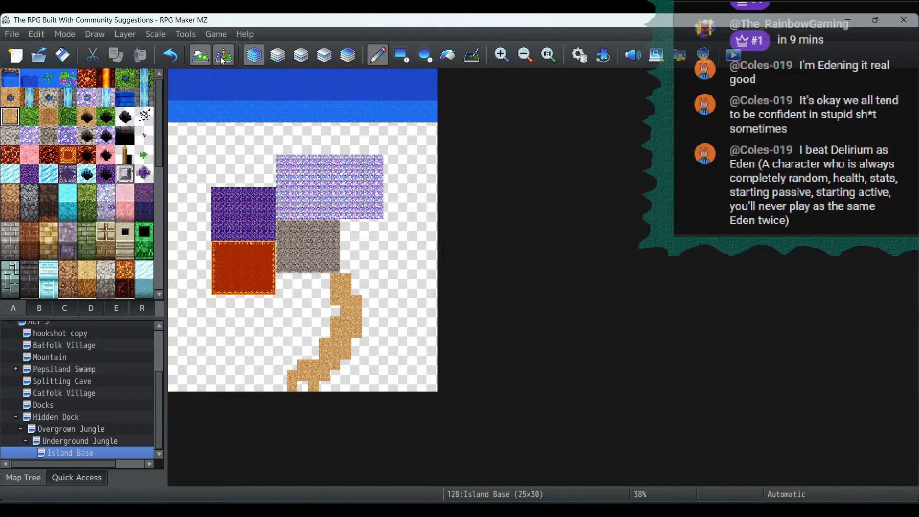
click(170, 56)
mouse_move(346, 280)
mouse_down()
mouse_move(355, 302)
mouse_move(335, 353)
mouse_move(281, 376)
mouse_up()
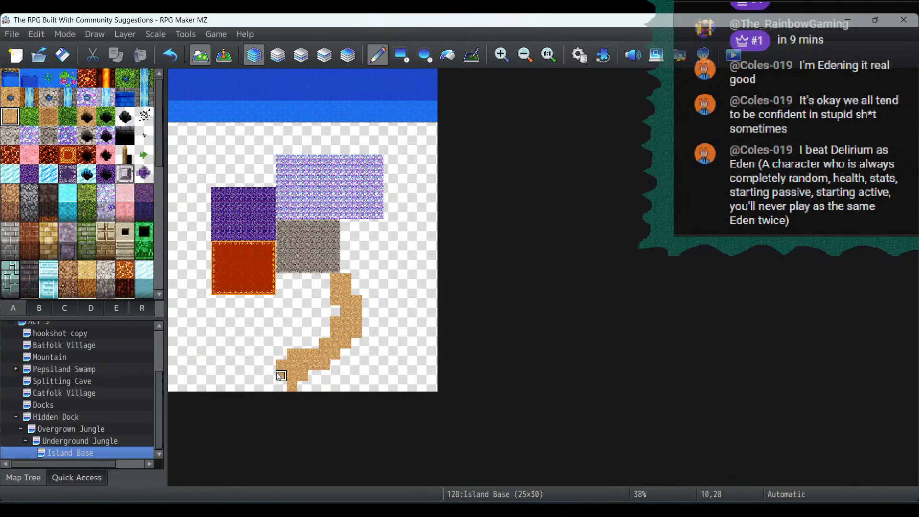
click(335, 311)
Step: Add brown cave wall faces above the path's lower west stretch and beside its upper end near the grey room
scroll(101, 260, down, 3)
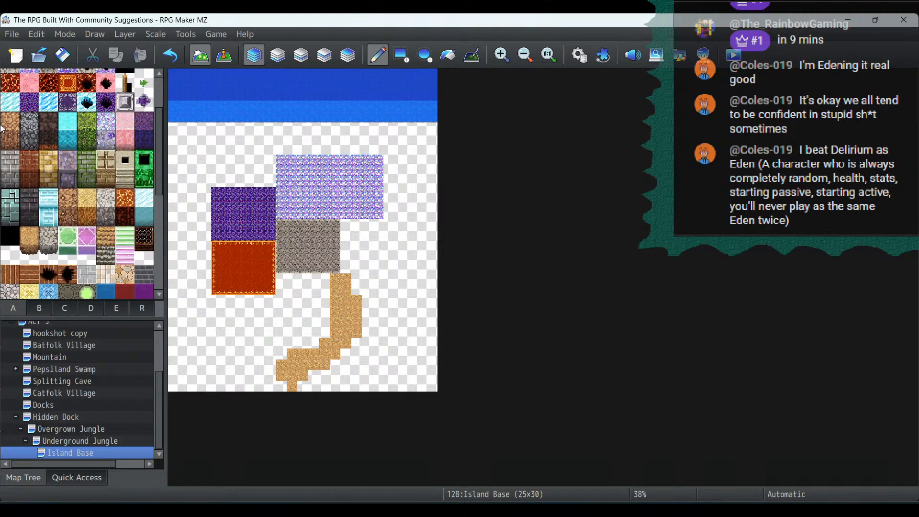
click(9, 140)
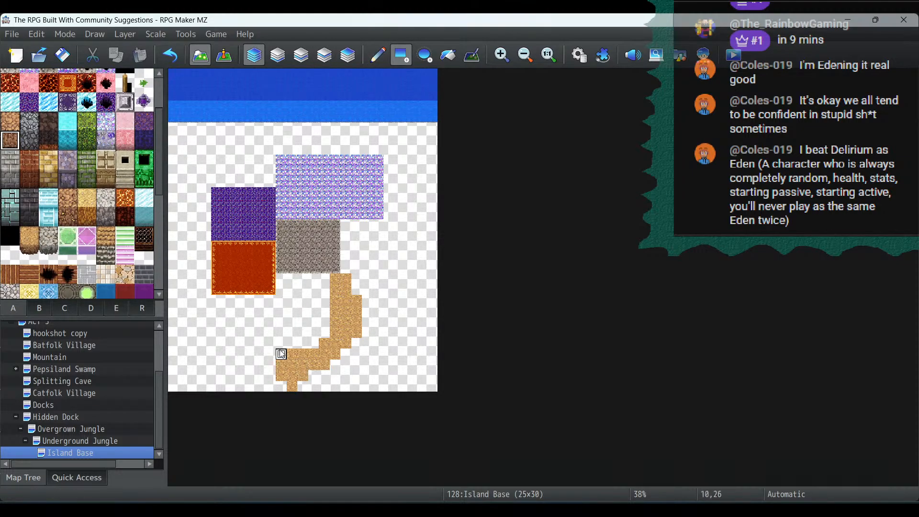
mouse_move(282, 353)
mouse_down()
mouse_move(281, 344)
mouse_move(316, 346)
mouse_move(325, 321)
mouse_up()
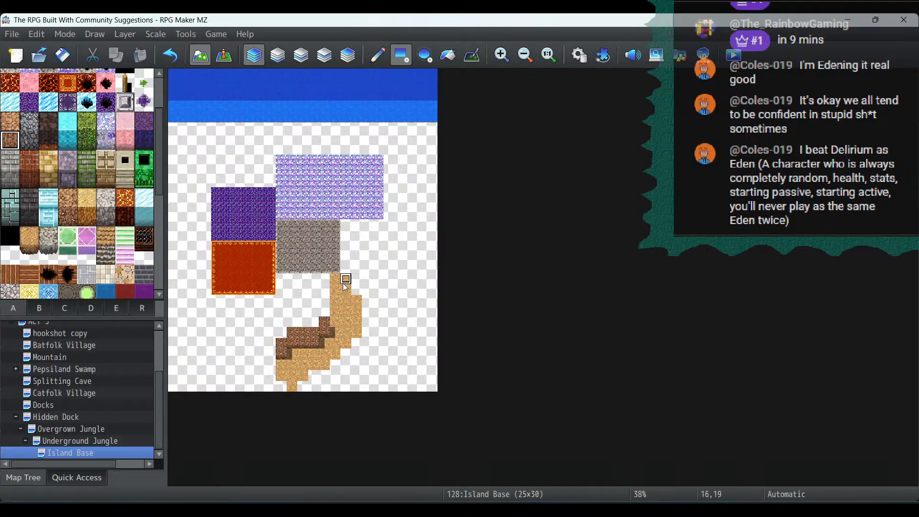
click(347, 266)
click(356, 283)
Step: Outline both sides of the sandy path and its wall faces with the matching brown cave wall-top tiles
click(9, 121)
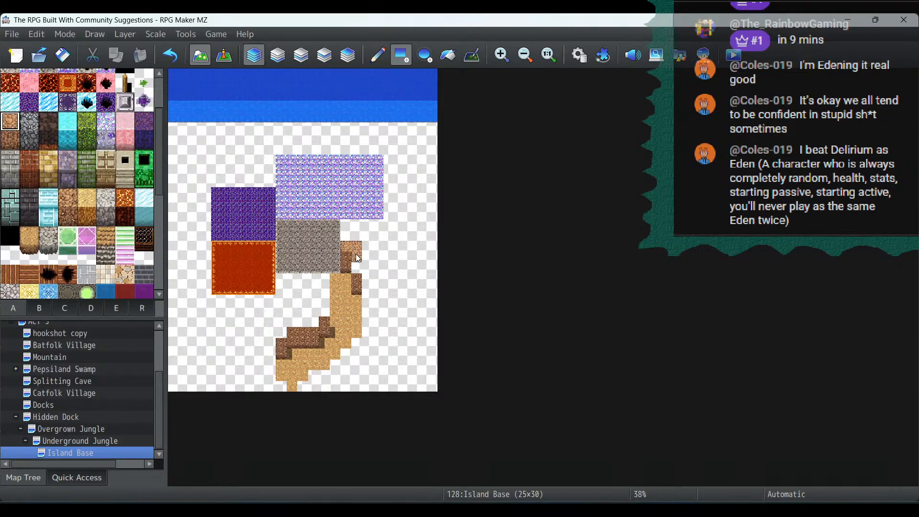
mouse_move(367, 266)
mouse_down()
mouse_move(371, 338)
mouse_move(348, 368)
mouse_move(302, 386)
mouse_move(275, 382)
mouse_up()
mouse_move(275, 351)
mouse_down()
mouse_move(279, 317)
mouse_move(304, 326)
mouse_move(317, 312)
mouse_up()
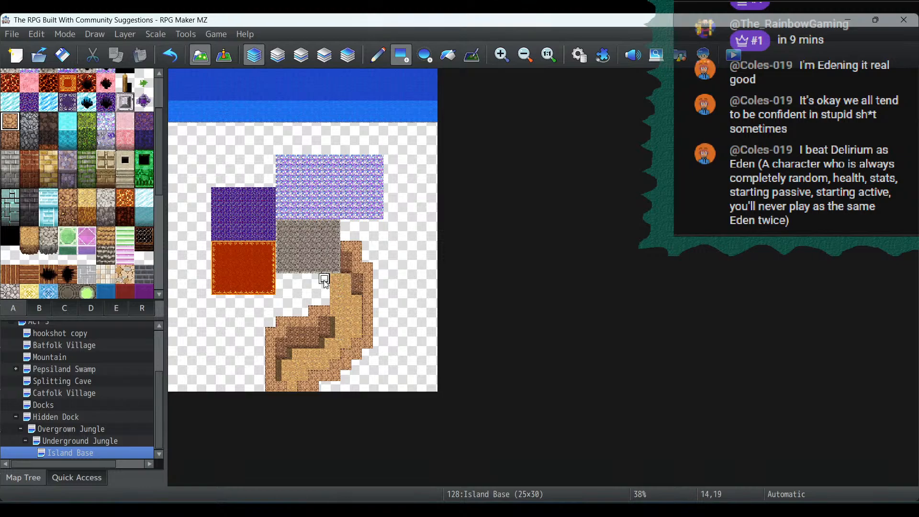
click(324, 279)
click(314, 279)
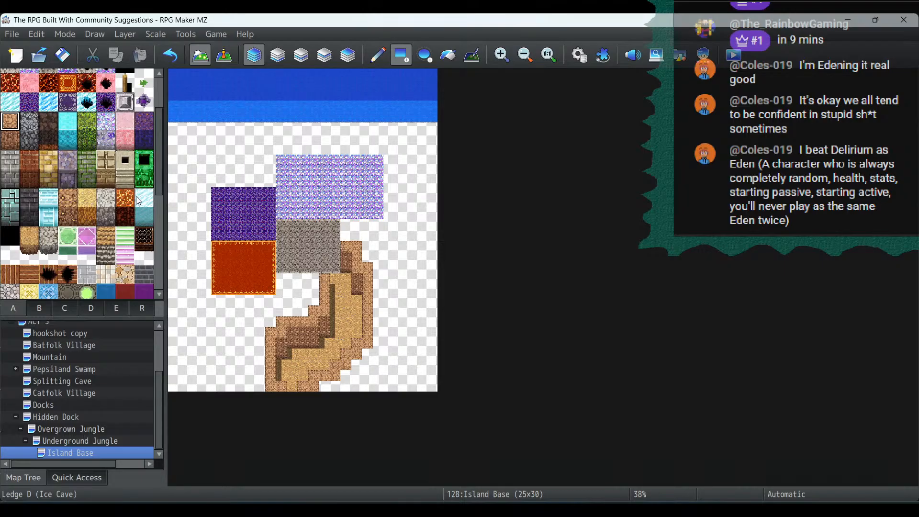
Step: Place mossy brick wall faces along the lavender room's south edge above the grey room, leaving a one-tile doorway
click(84, 179)
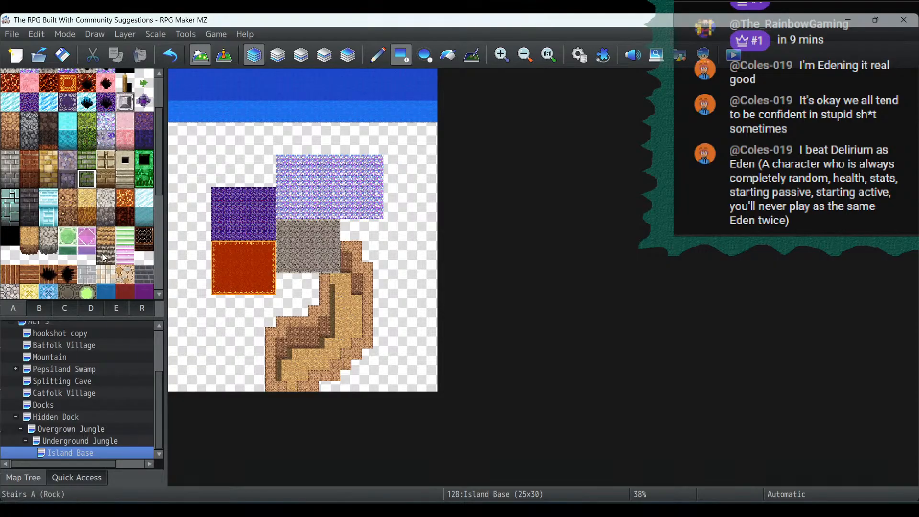
scroll(109, 222, down, 3)
scroll(109, 222, up, 5)
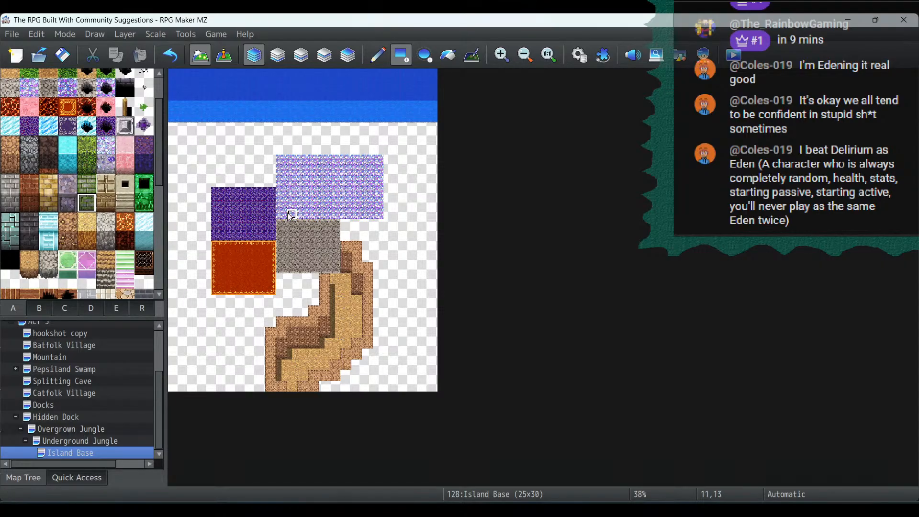
drag(281, 216, 292, 216)
click(170, 55)
drag(285, 218, 335, 216)
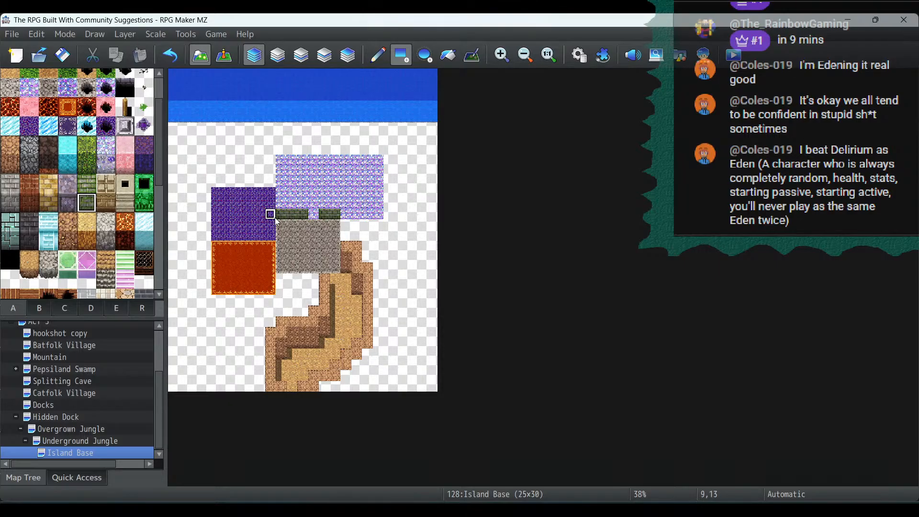
Step: Top those wall faces with mossy wall-top tiles and continue the tops up the lavender room's west edge toward the purple room's north side
click(86, 183)
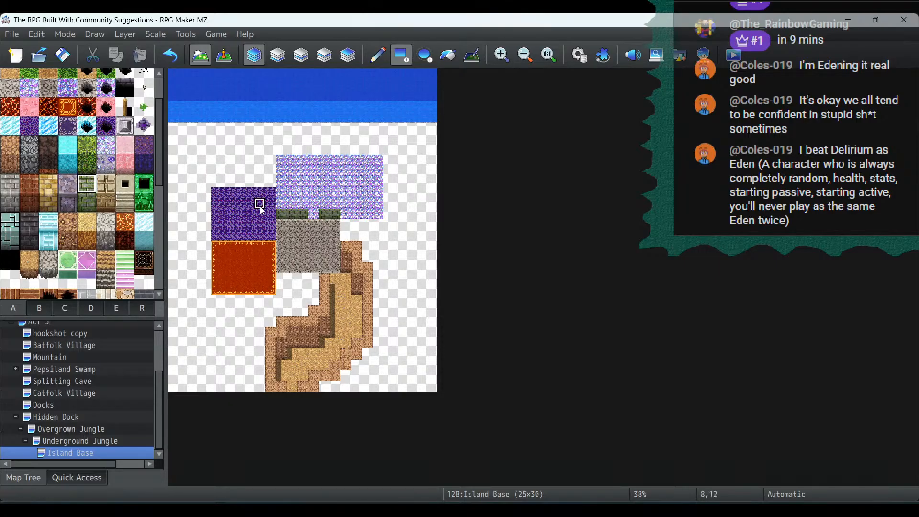
drag(282, 204, 345, 206)
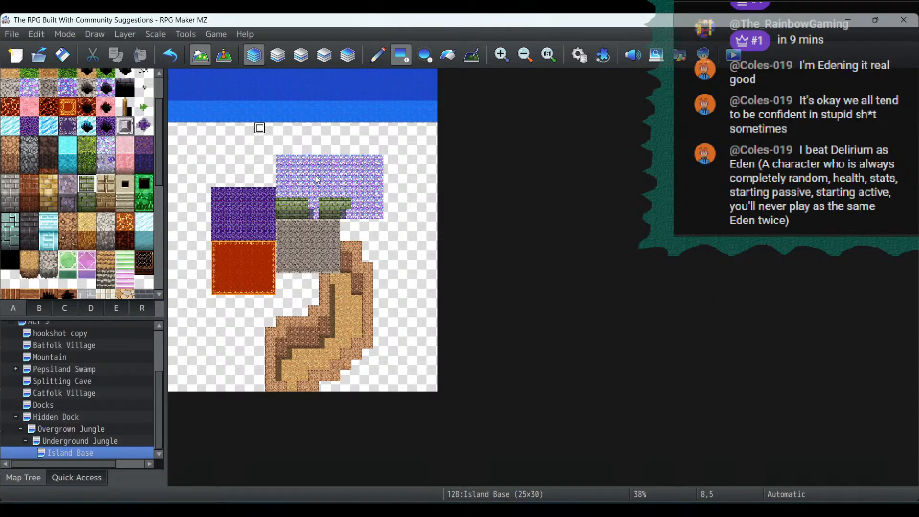
click(170, 55)
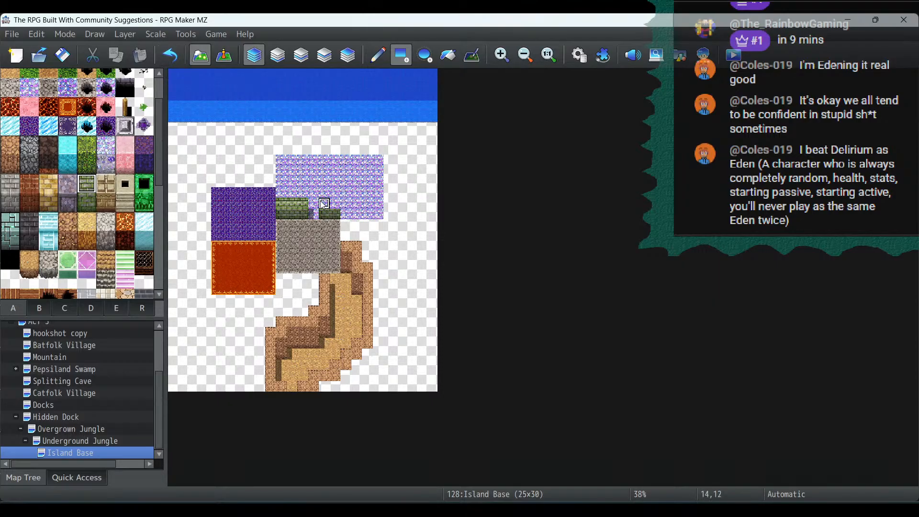
drag(323, 204, 335, 205)
click(279, 192)
mouse_move(278, 191)
mouse_down()
mouse_move(271, 171)
mouse_move(280, 179)
mouse_move(247, 171)
mouse_up()
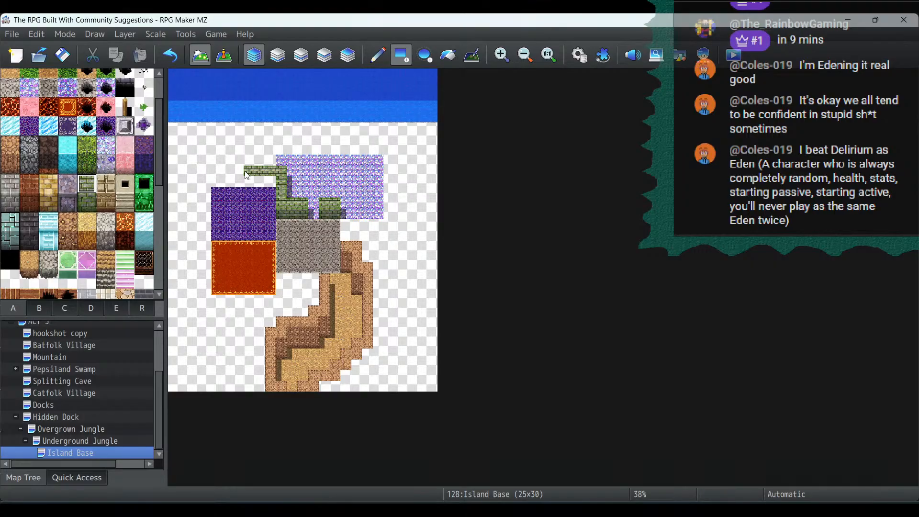
Step: Add mossy wall faces along the purple room's north edge and run wall tops around its north, west and south sides
click(87, 202)
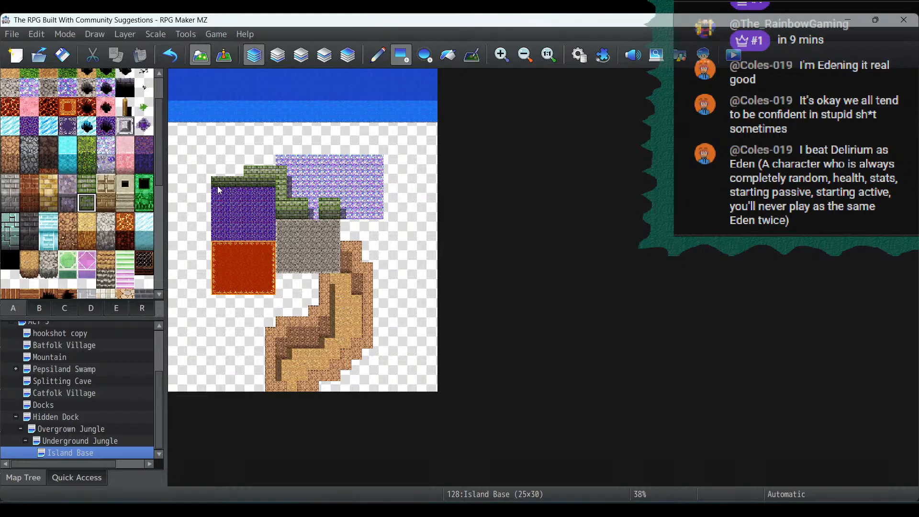
click(97, 188)
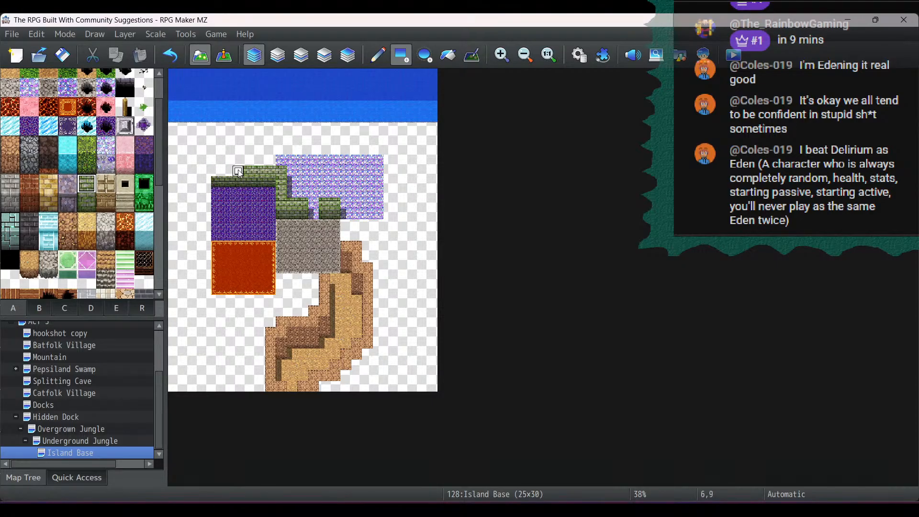
mouse_move(239, 171)
mouse_down()
mouse_move(211, 174)
mouse_move(207, 185)
mouse_move(207, 247)
mouse_move(270, 247)
mouse_up()
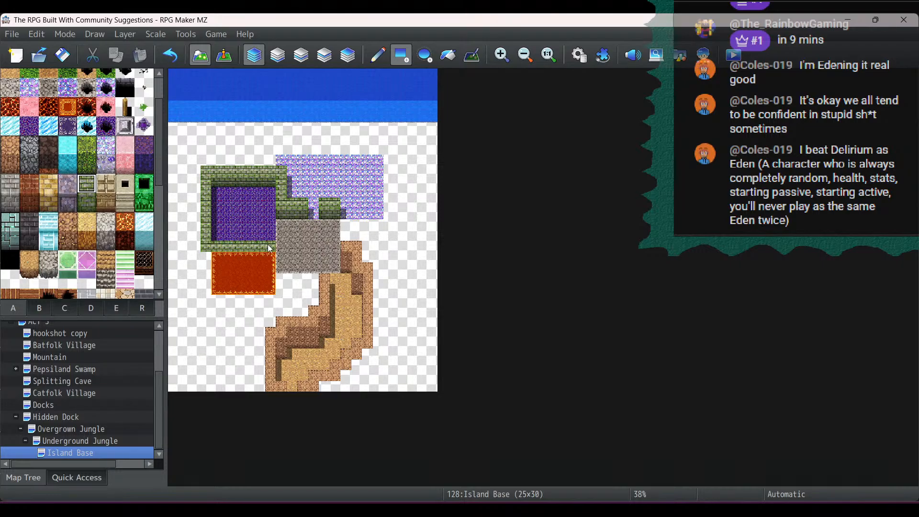
click(270, 237)
Step: Add mossy wall faces along the red room's north edge and run wall tops around the red room and below the grey room
click(86, 202)
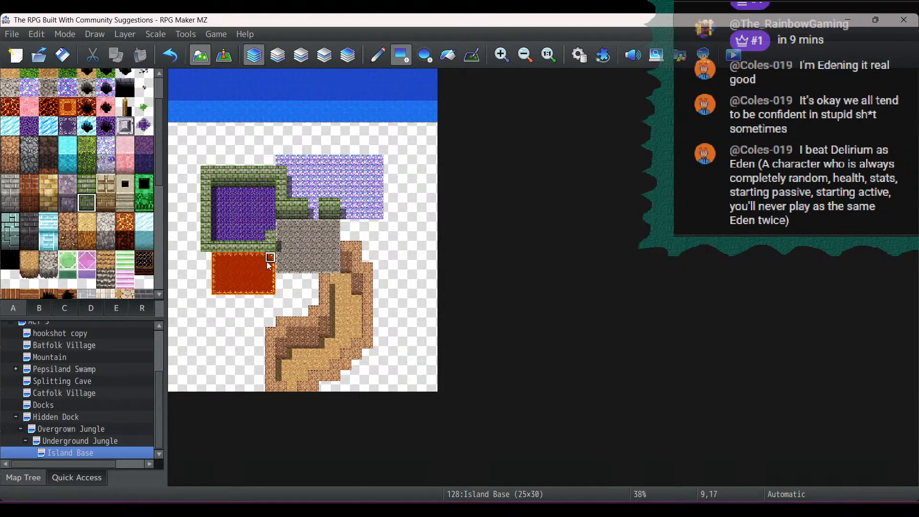
drag(268, 261, 218, 261)
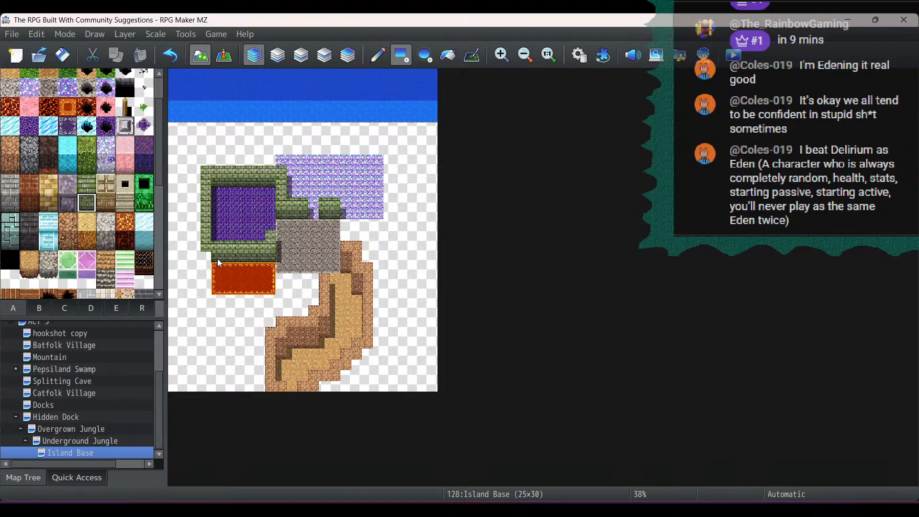
click(93, 187)
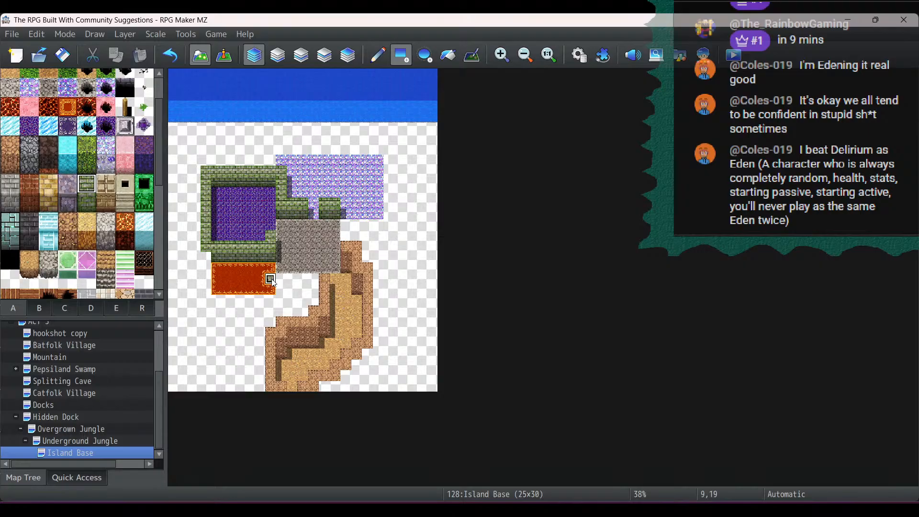
drag(271, 279, 271, 318)
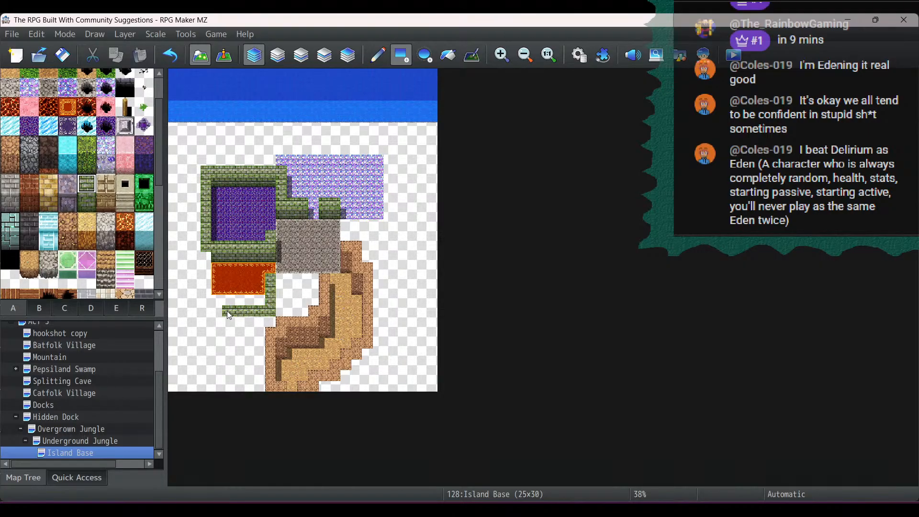
click(203, 258)
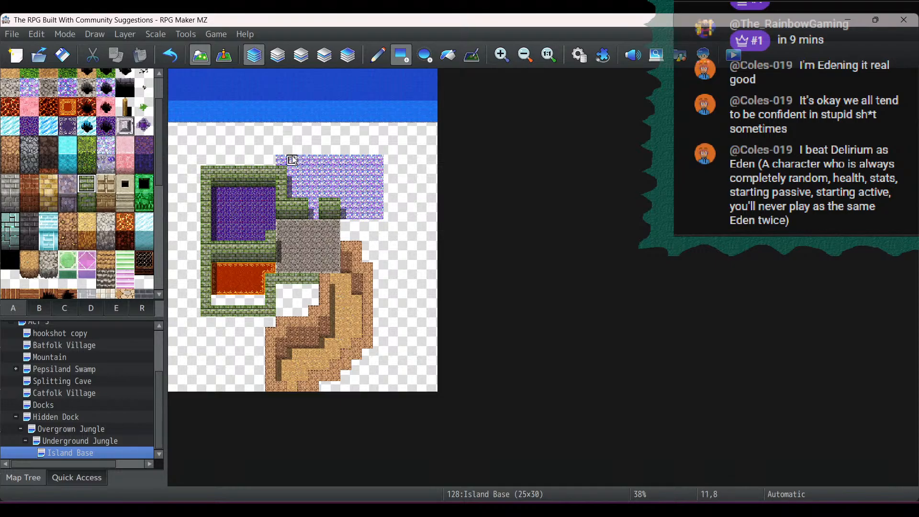
Step: Extend the mossy wall along the lavender room's north edge and the rest of its south edge, with wall faces beneath the tops
mouse_move(283, 159)
mouse_down()
mouse_move(282, 150)
mouse_move(342, 154)
mouse_up()
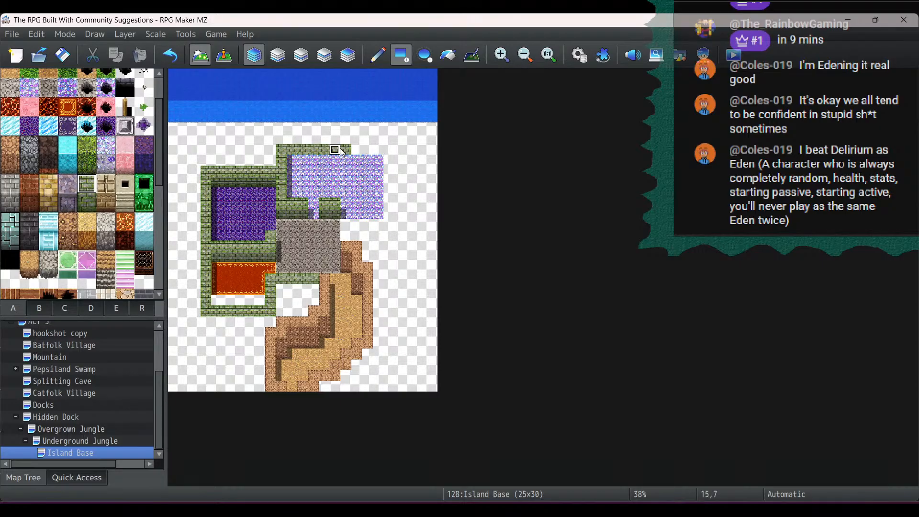
click(351, 151)
drag(356, 151, 378, 152)
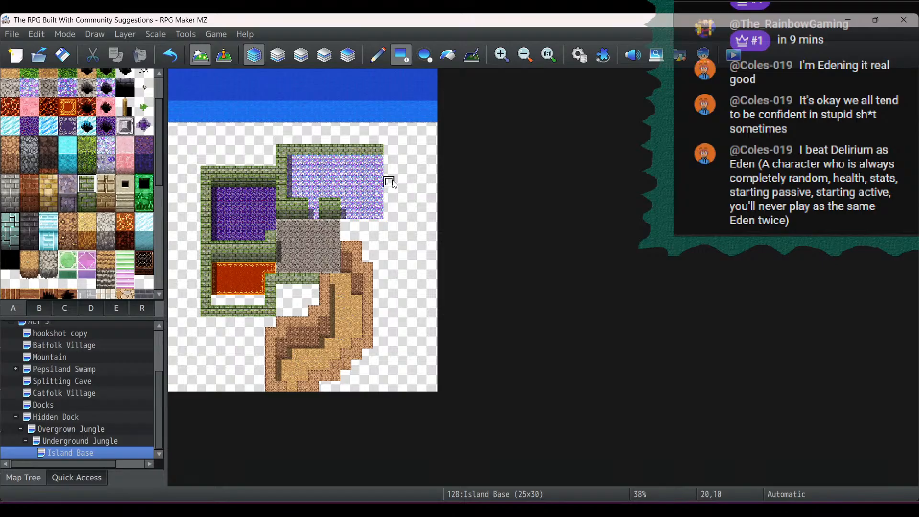
mouse_move(390, 192)
mouse_down()
mouse_move(389, 204)
mouse_move(359, 204)
mouse_move(385, 203)
mouse_move(389, 214)
mouse_move(377, 218)
mouse_move(345, 203)
mouse_up()
click(91, 206)
drag(293, 160, 380, 161)
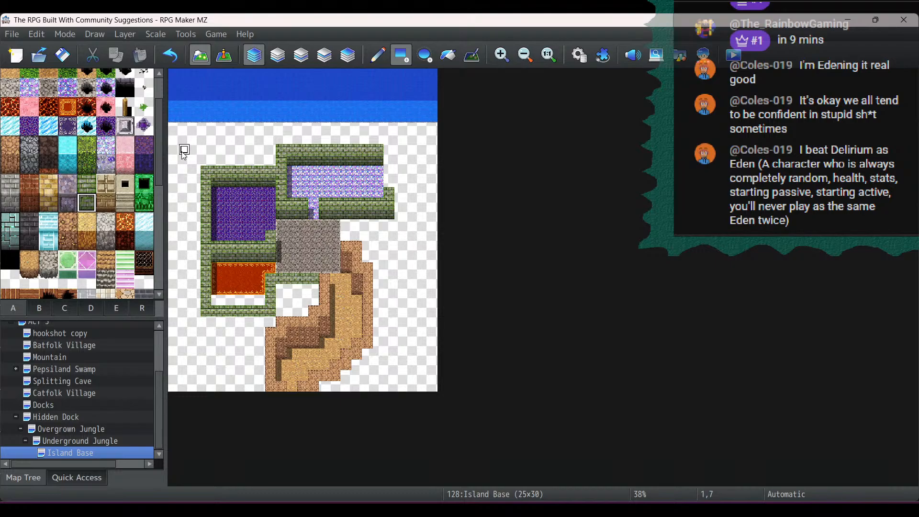
Step: Erase the extra wall-top tile at the lavender room's southeast corner and lengthen its north wall by one tile eastward
click(14, 282)
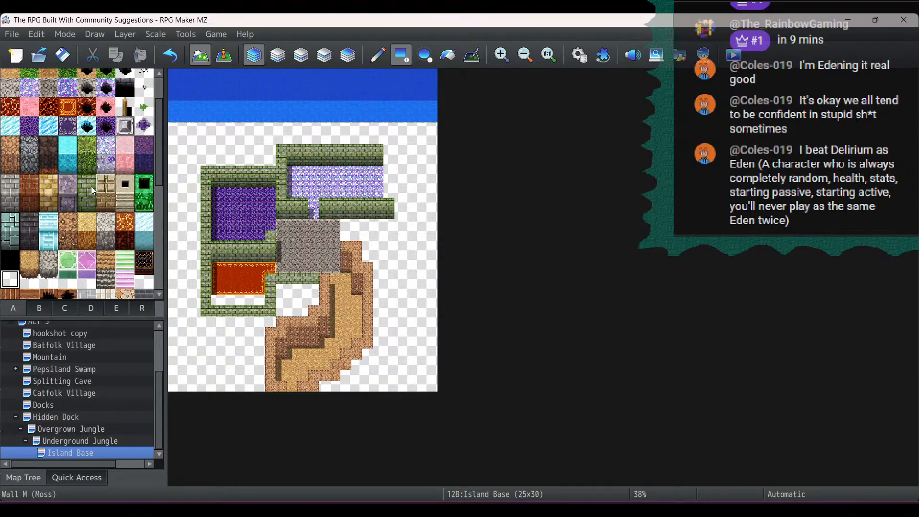
drag(91, 185, 91, 201)
click(389, 155)
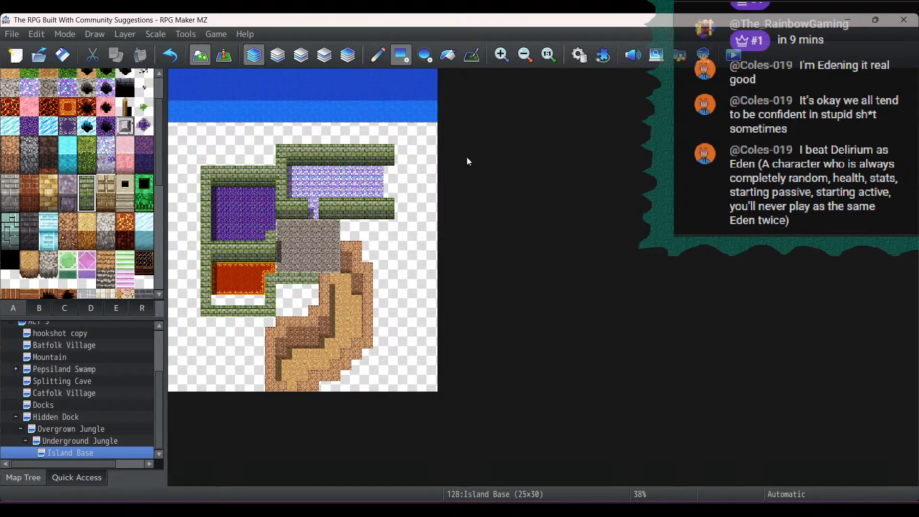
Step: Set the Island Base map's width to 30 tiles
right_click(84, 452)
click(110, 318)
double_click(361, 154)
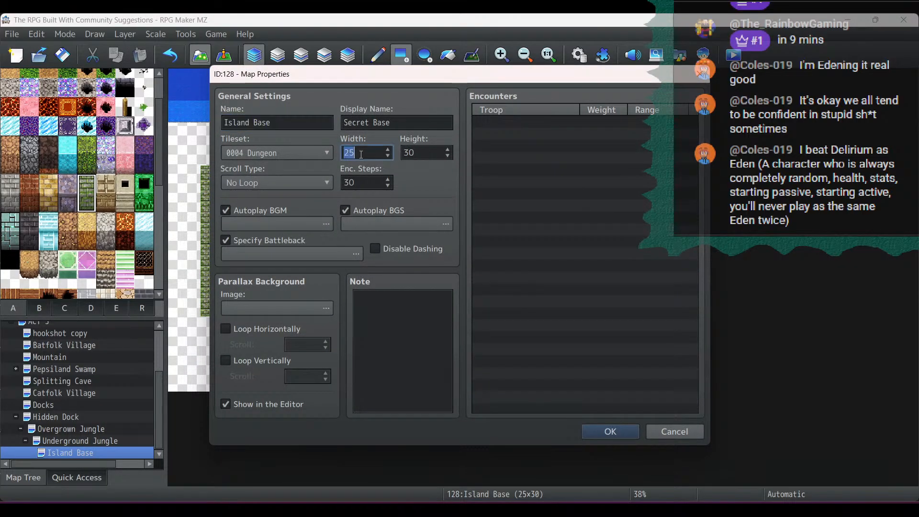
scroll(360, 154, up, 2)
click(612, 432)
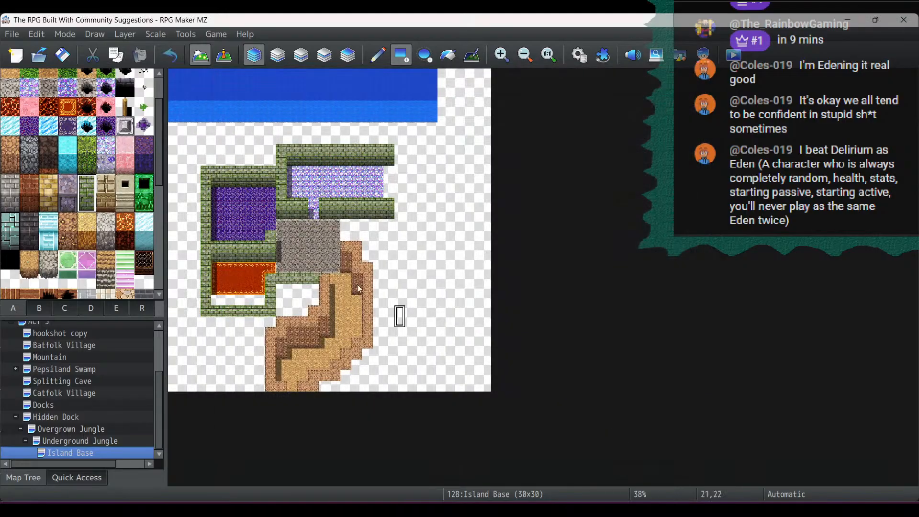
Step: Add a one-tile mossy wall stub with its wall top just east of the grey room's northeast corner
scroll(41, 106, up, 2)
click(9, 78)
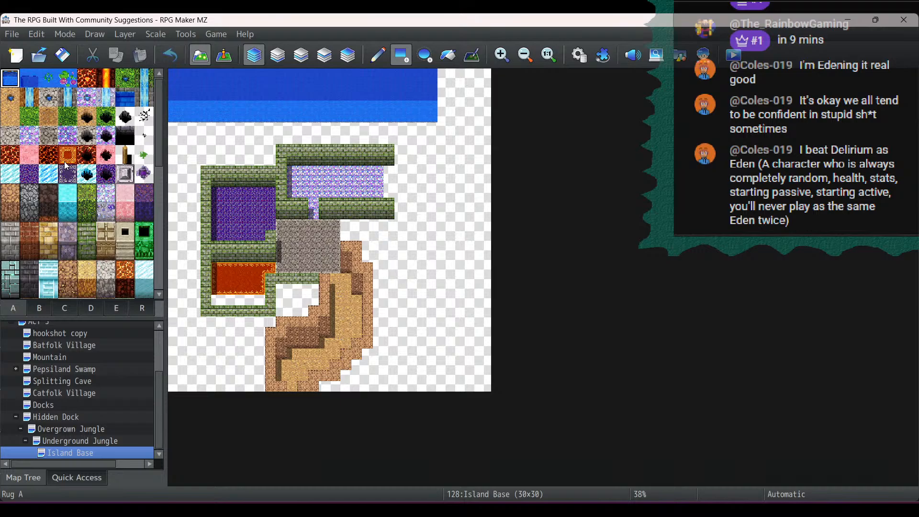
click(86, 250)
click(385, 60)
click(345, 224)
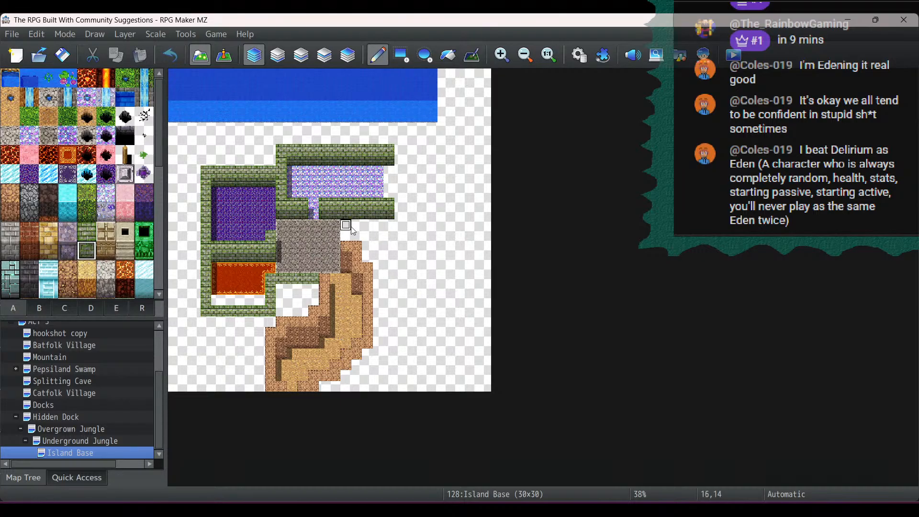
click(87, 232)
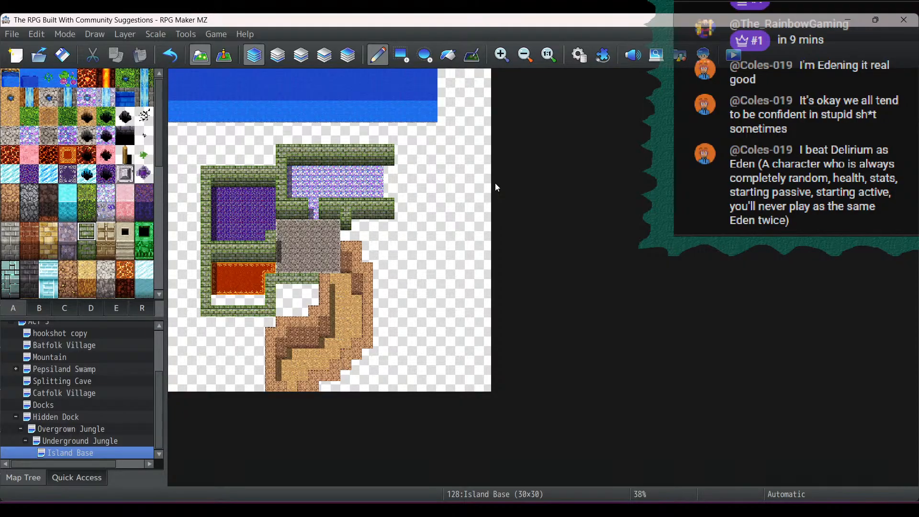
Step: Outline a small room east of the grey room with mossy wall tops and erase the stray tile below its southeast corner
click(10, 116)
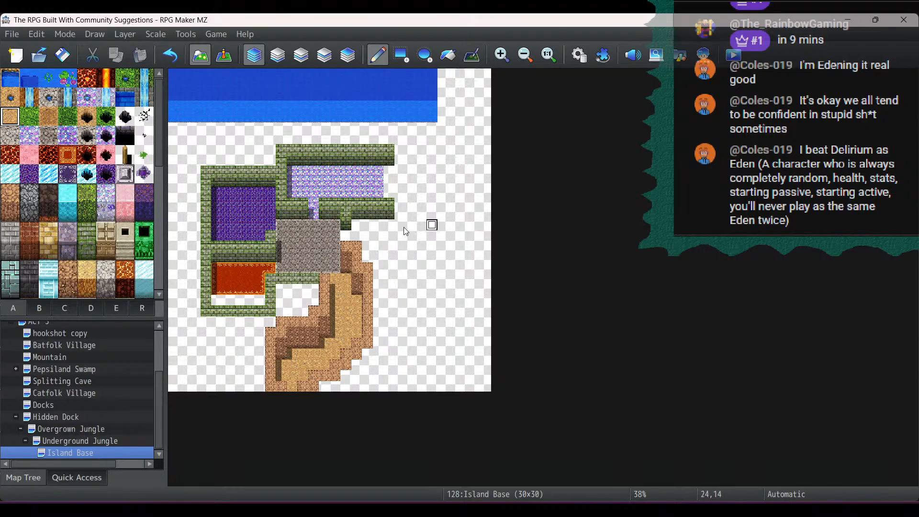
click(87, 250)
click(86, 232)
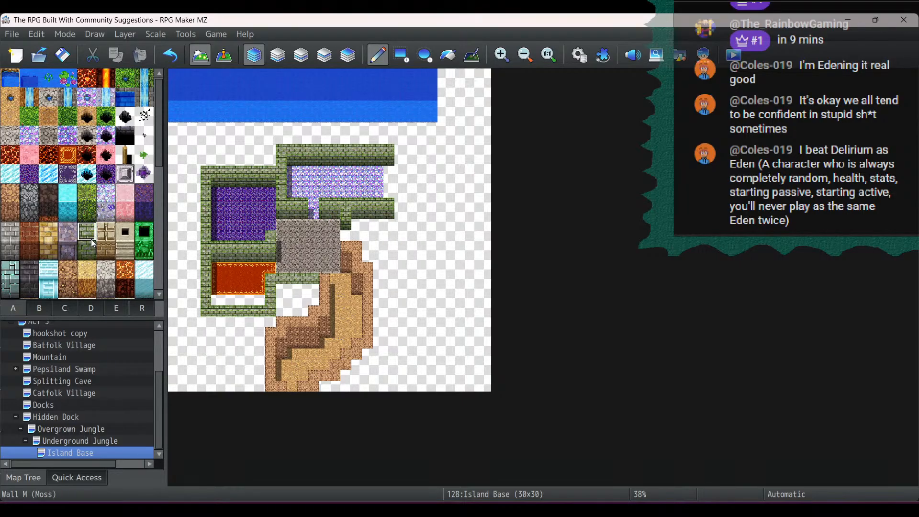
click(399, 203)
mouse_move(411, 203)
mouse_down()
mouse_move(411, 258)
mouse_move(373, 249)
mouse_move(400, 247)
mouse_move(389, 248)
mouse_up()
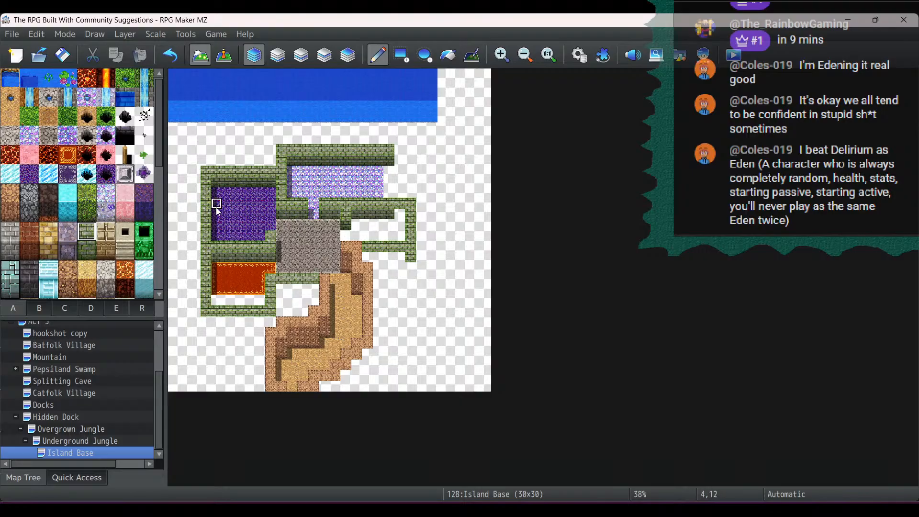
scroll(18, 267, down, 3)
click(9, 219)
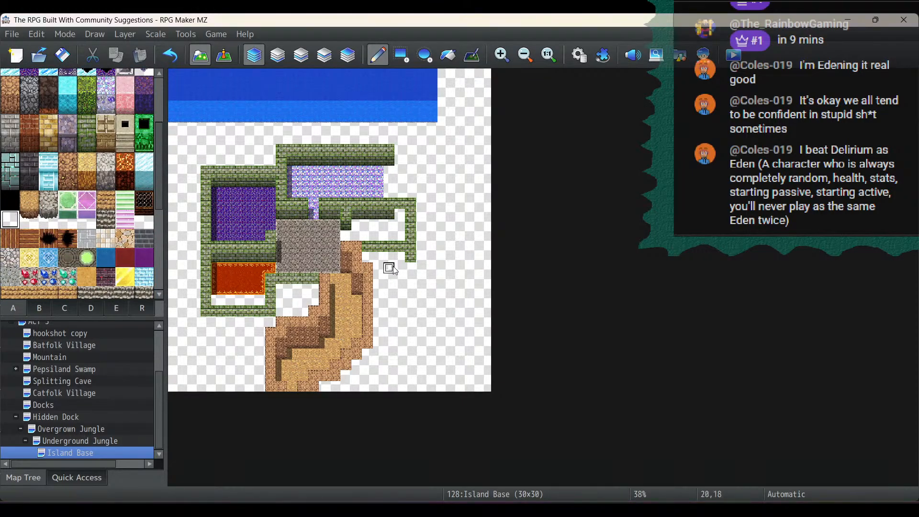
click(411, 257)
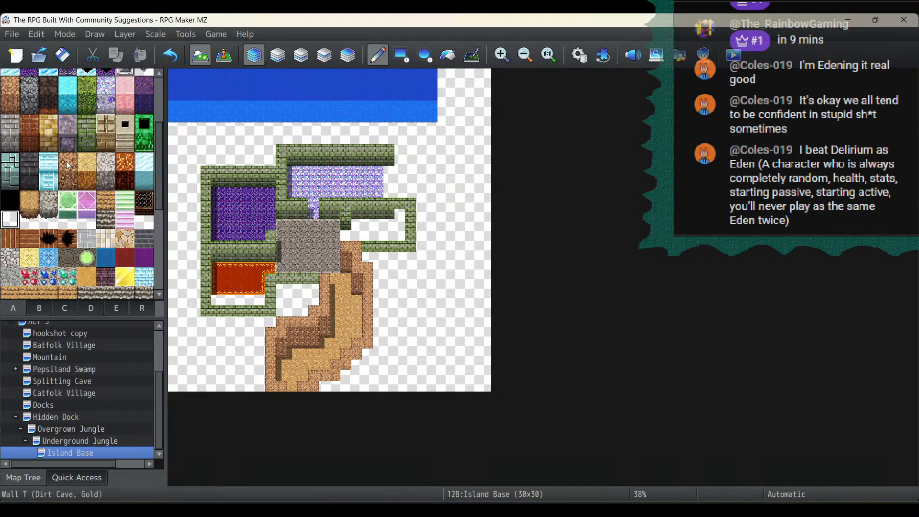
Step: Fill the floor of the small walled room east of the grey room with green grass ground
click(85, 144)
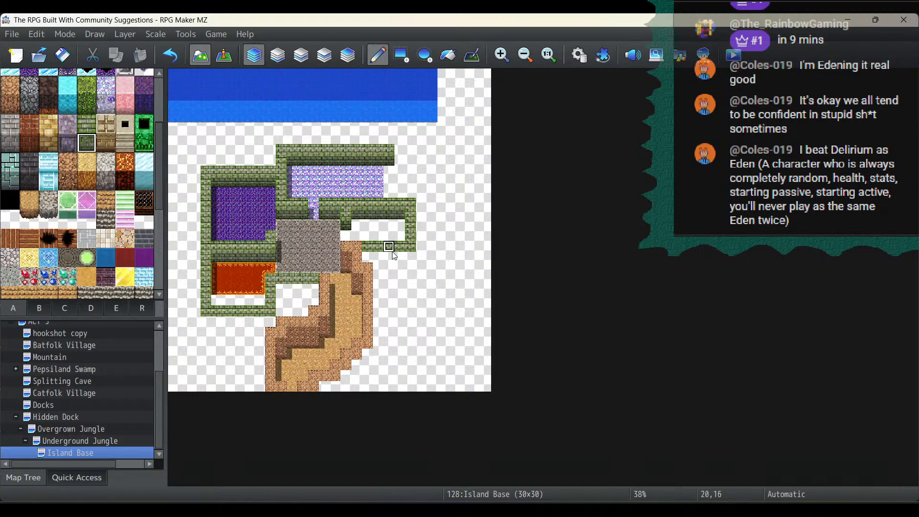
scroll(48, 149, up, 3)
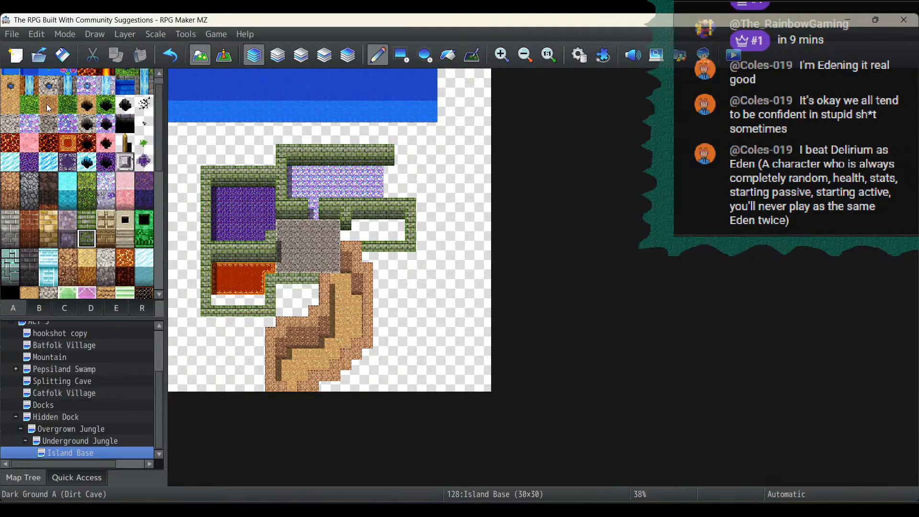
click(29, 104)
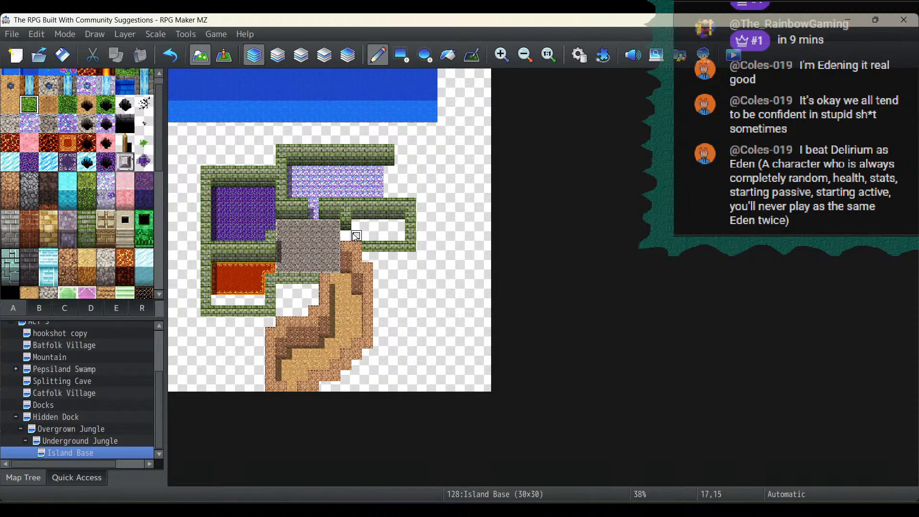
mouse_move(356, 236)
mouse_down()
mouse_move(400, 232)
mouse_move(355, 226)
mouse_up()
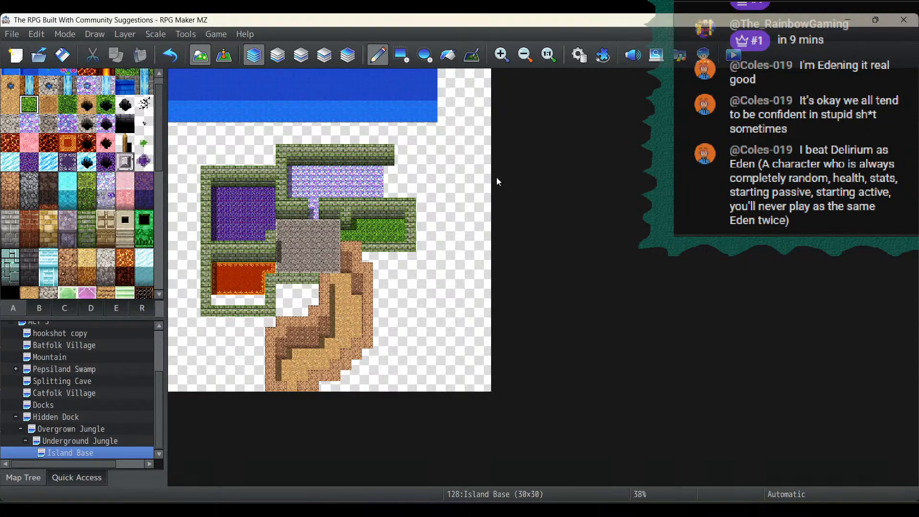
Step: Extend the lava floor across the empty bottom row of the red room southwest of the grey room
click(67, 143)
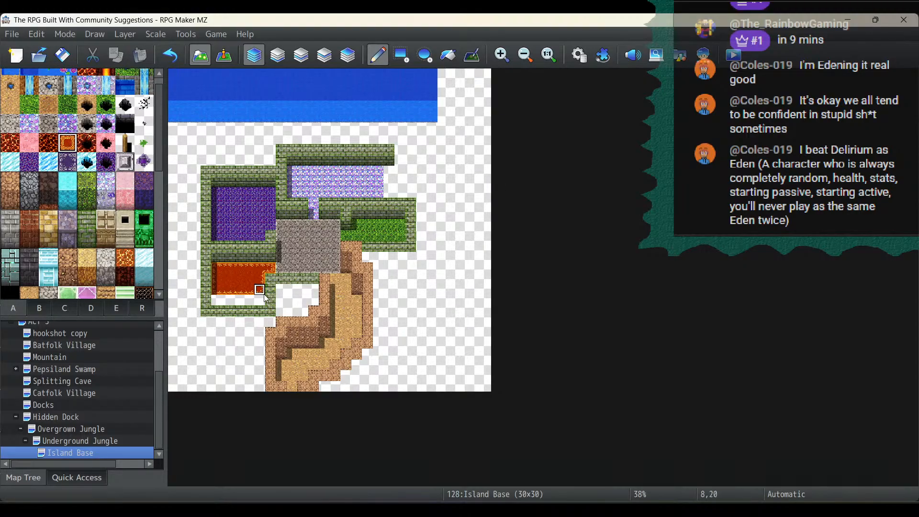
drag(261, 297, 218, 302)
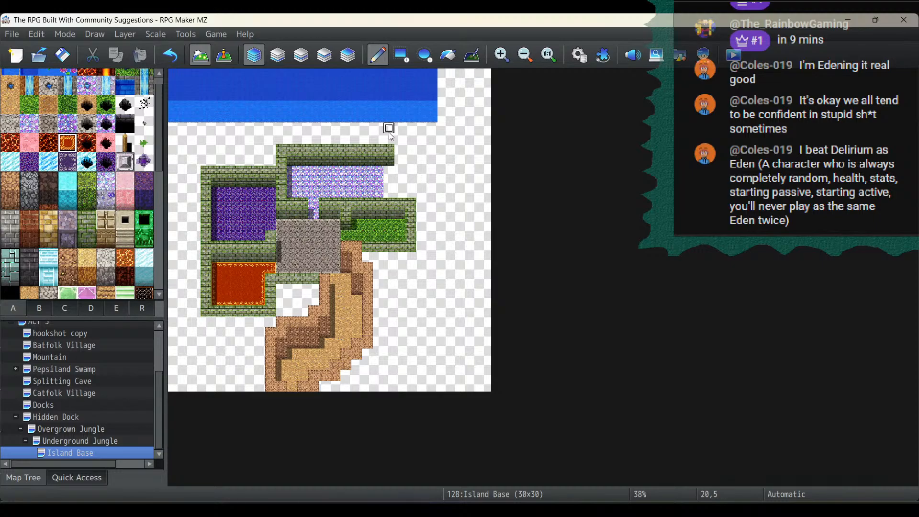
scroll(90, 122, up, 1)
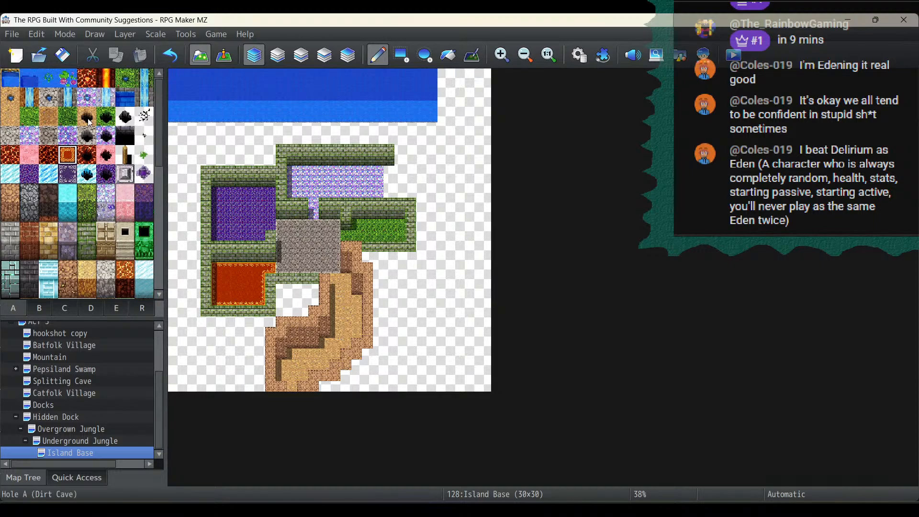
click(9, 78)
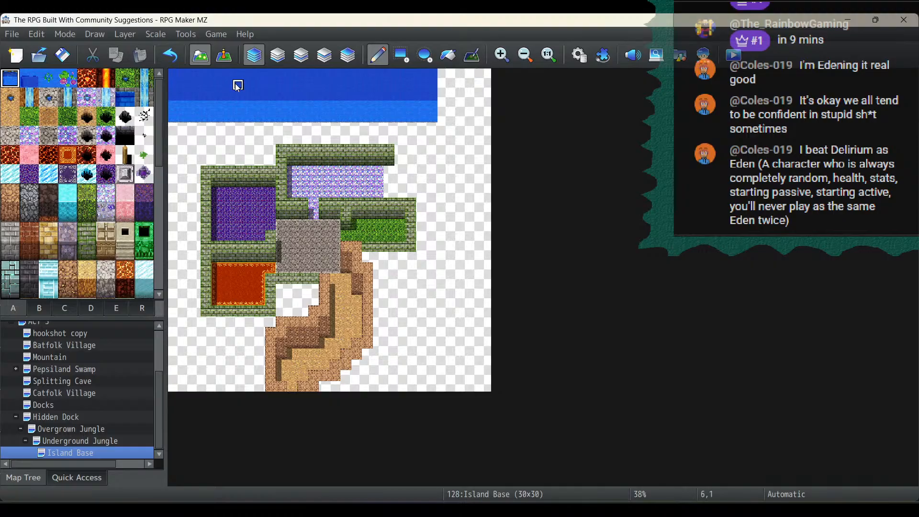
click(125, 98)
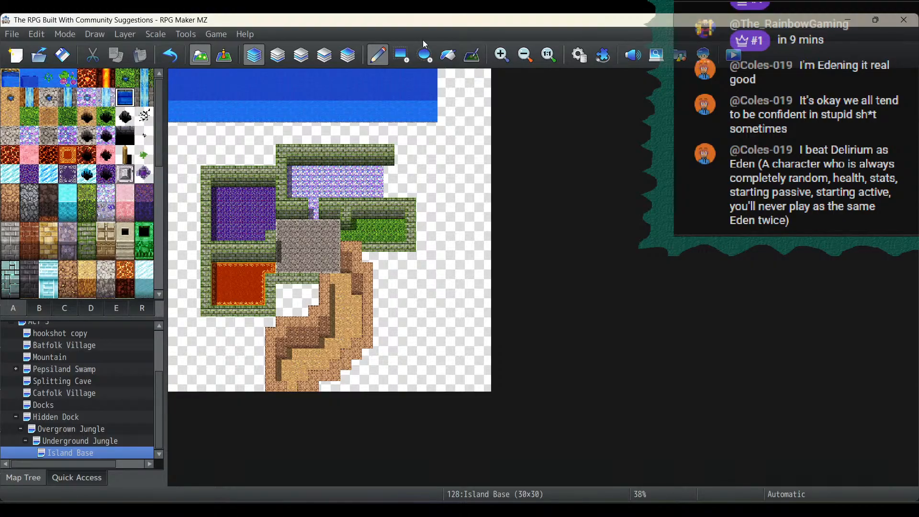
drag(421, 117, 421, 152)
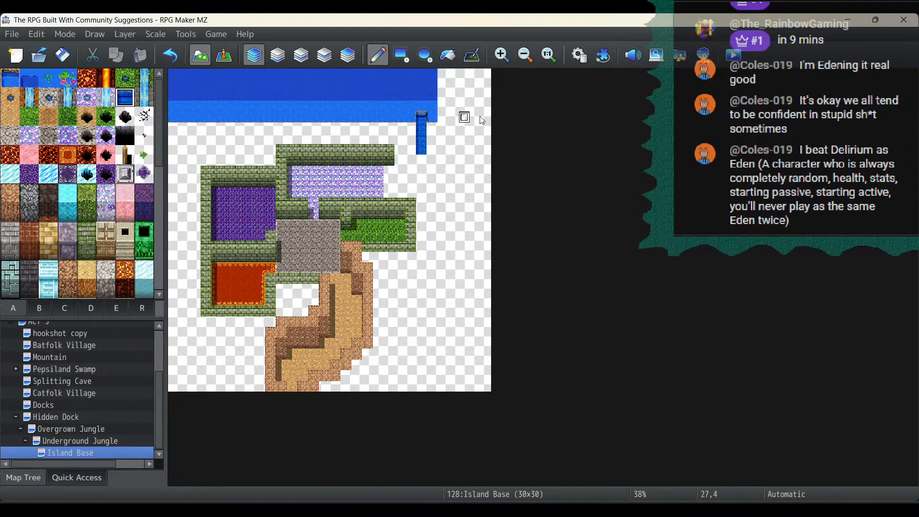
click(170, 56)
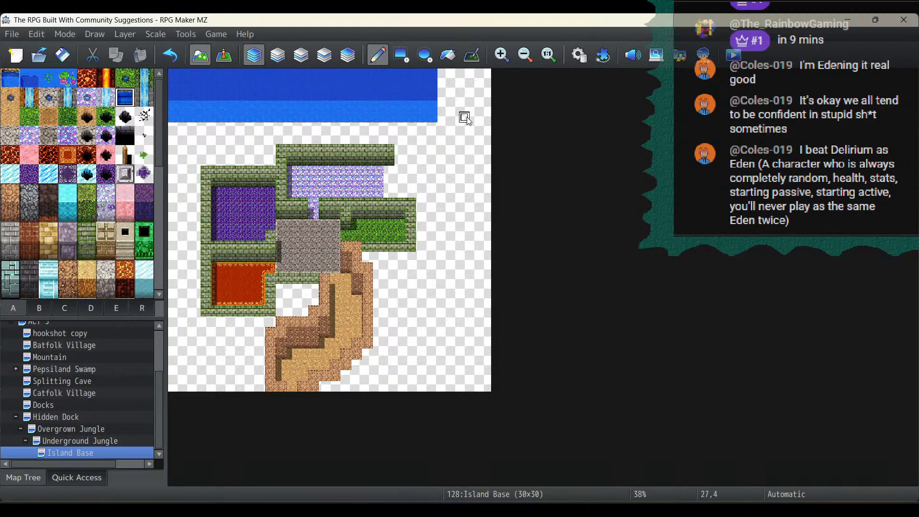
drag(436, 136, 436, 162)
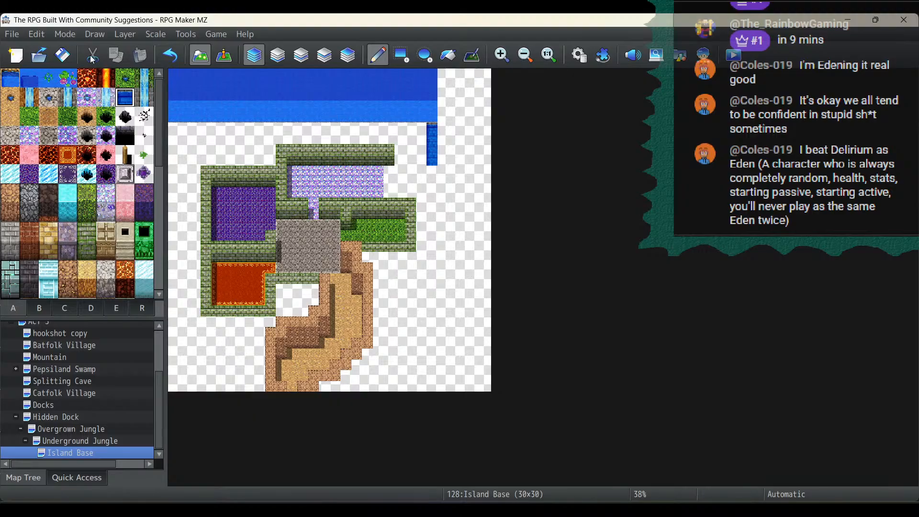
click(170, 56)
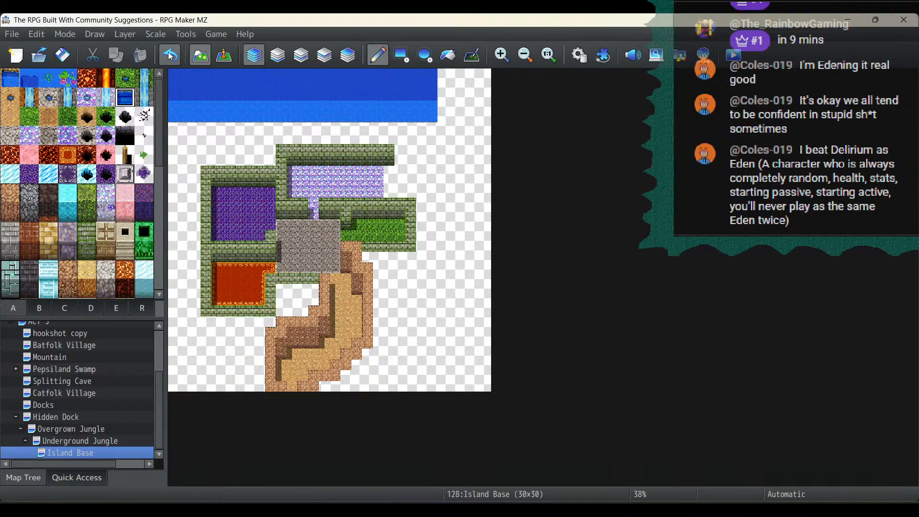
Step: Paint a Water A channel 2 tiles wide and 7 tiles tall, running south from just beyond the sea's southeast corner
click(8, 83)
click(401, 49)
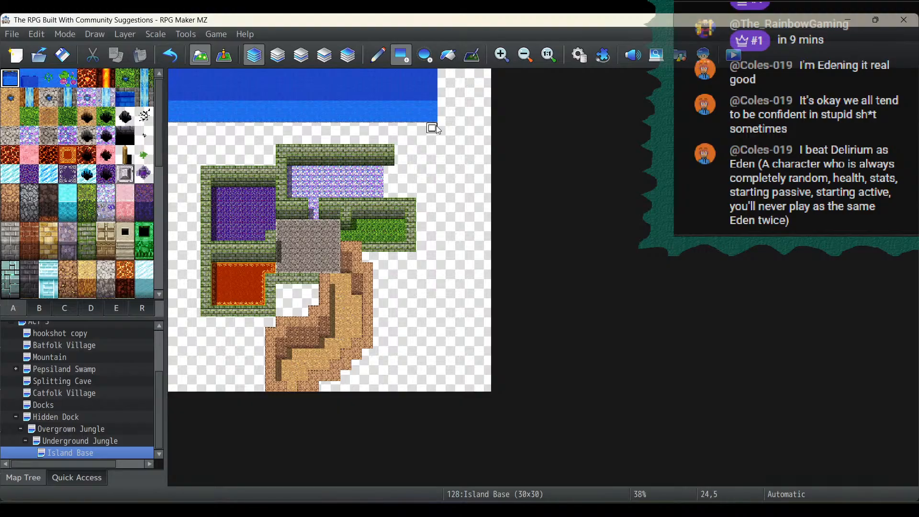
drag(442, 127, 458, 195)
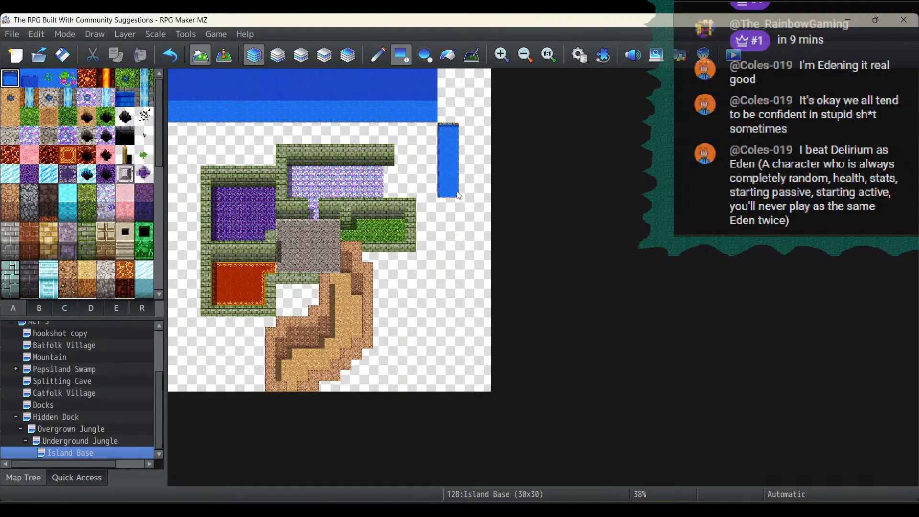
Step: Extend the shallow water band and the deep water above it to the map's east edge
drag(438, 115, 484, 117)
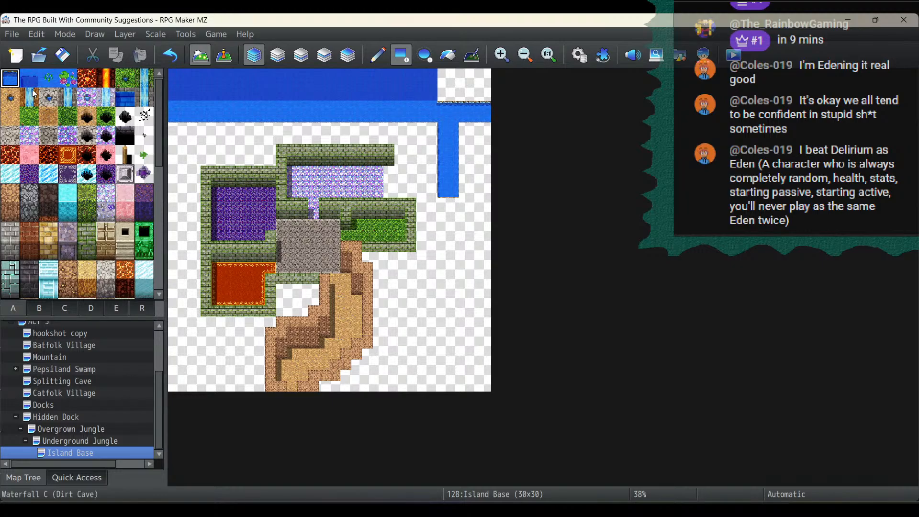
click(30, 80)
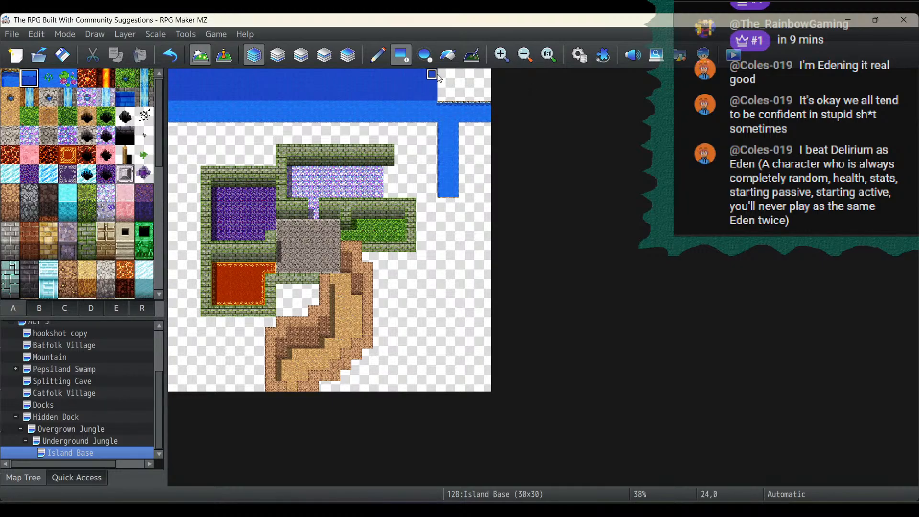
drag(438, 75, 490, 95)
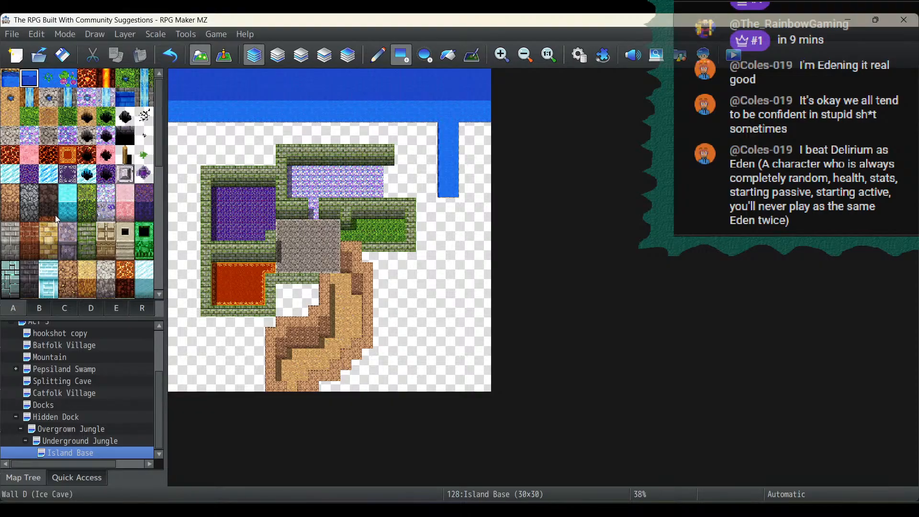
Step: Draw diagonal Darkness borders across the sea, one northwest from above the north wall's east end, one northeast from beside the channel
scroll(57, 219, down, 2)
click(10, 224)
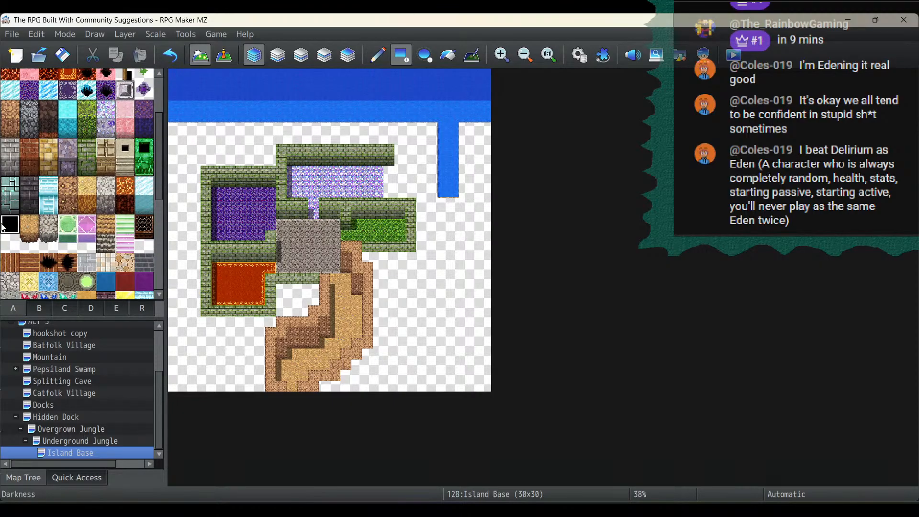
click(377, 55)
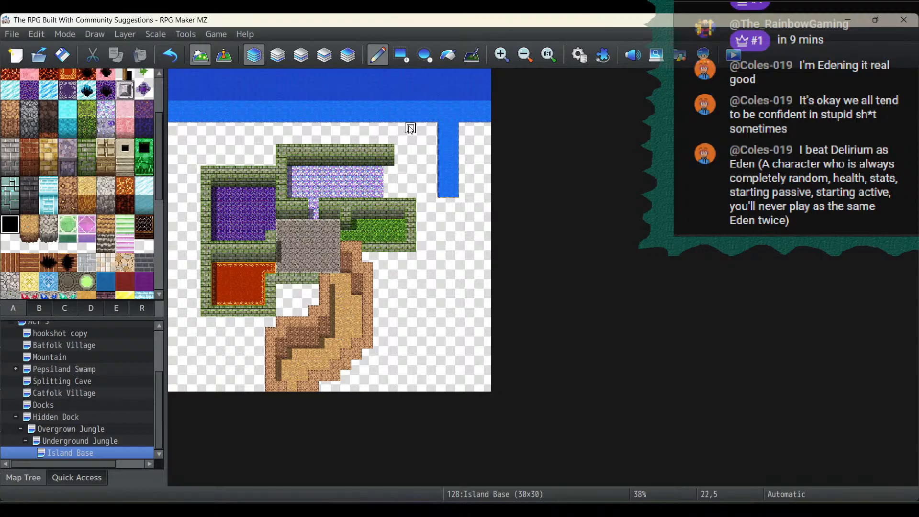
drag(389, 128, 335, 62)
drag(471, 118, 486, 95)
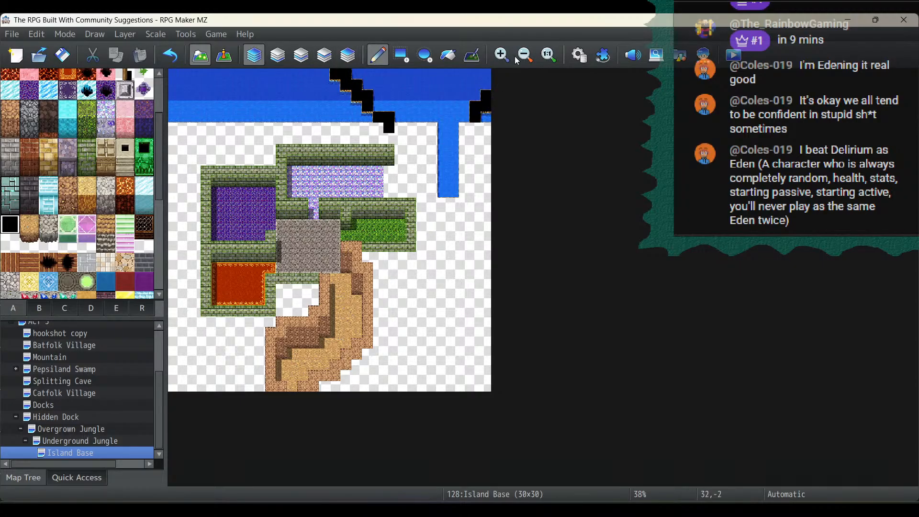
Step: Flood-fill the deep and shallow water west of the long border and the leftover corner at the east edge with Darkness
click(448, 55)
click(283, 99)
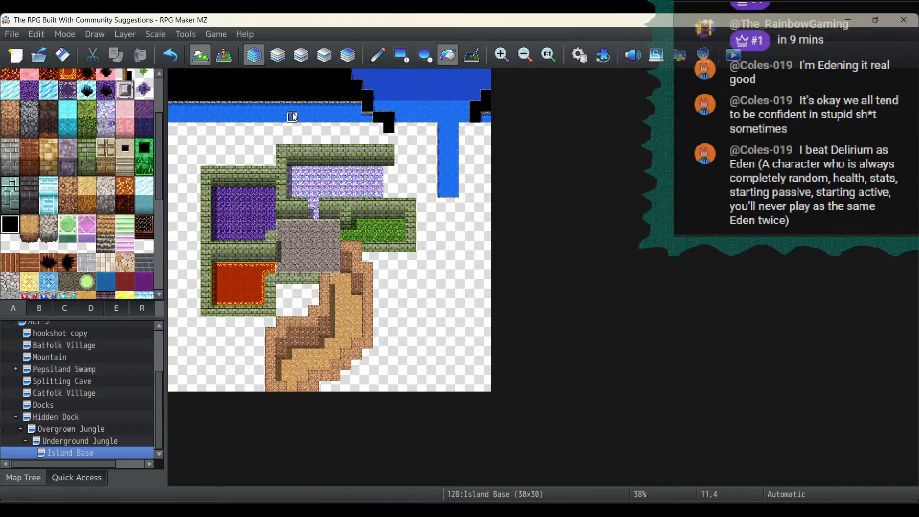
click(293, 115)
click(486, 118)
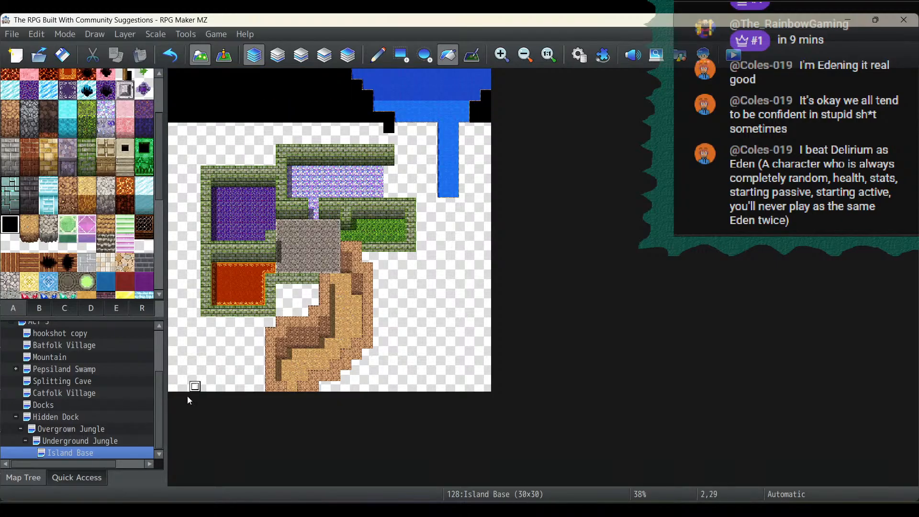
Step: Place one Wood Bridge (H) tile on layer 2 over the west column of the water channel, near its lower end
click(39, 308)
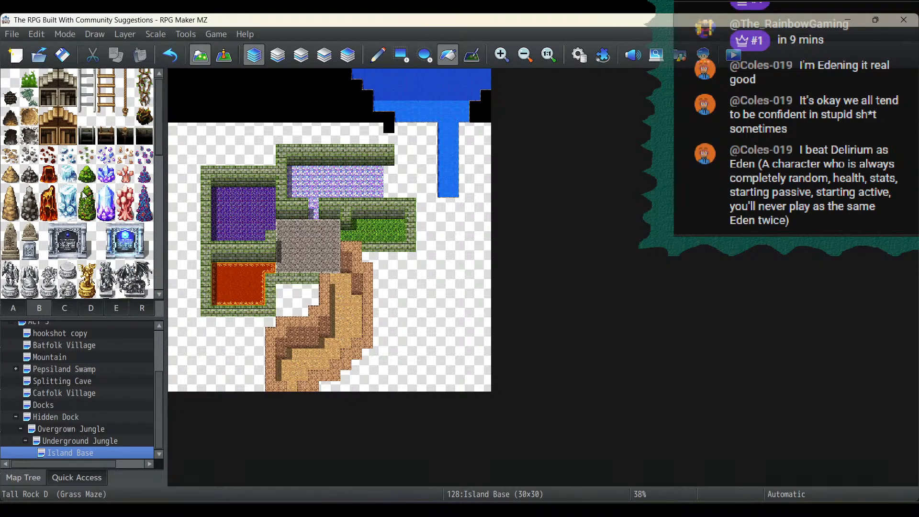
scroll(82, 192, down, 5)
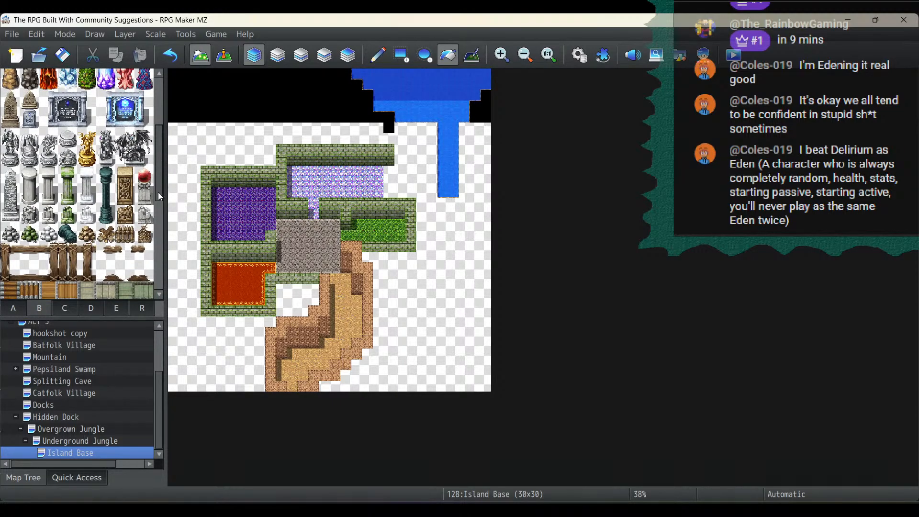
drag(158, 191, 160, 243)
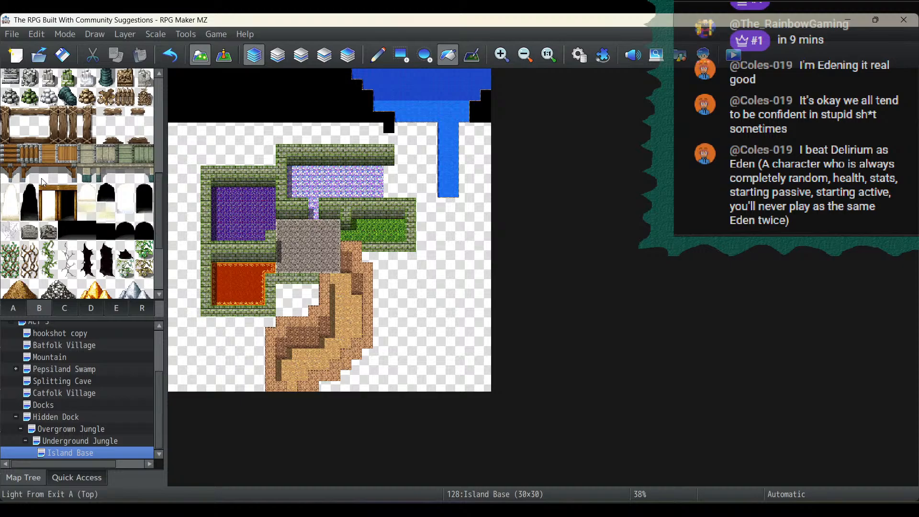
click(27, 156)
click(299, 58)
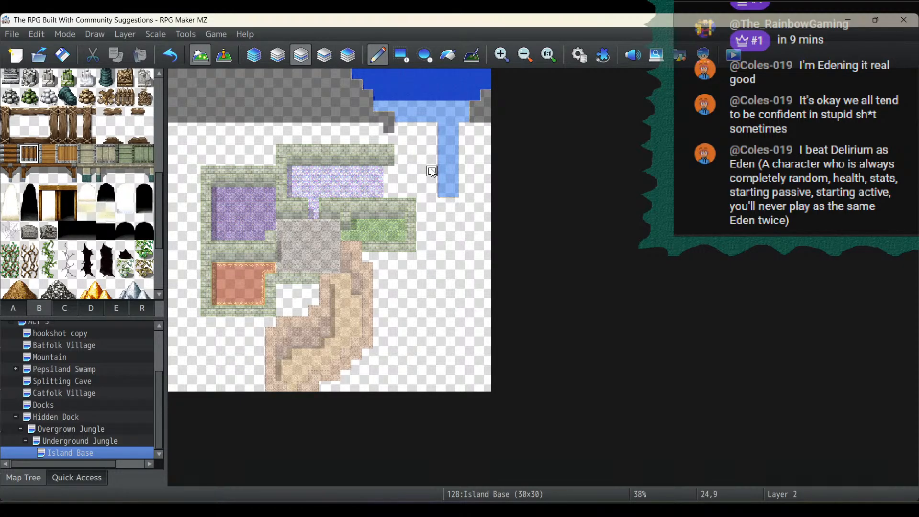
click(443, 171)
Step: Widen the water channel by one column along its east side, painting Water A on layer 1
click(256, 56)
click(277, 56)
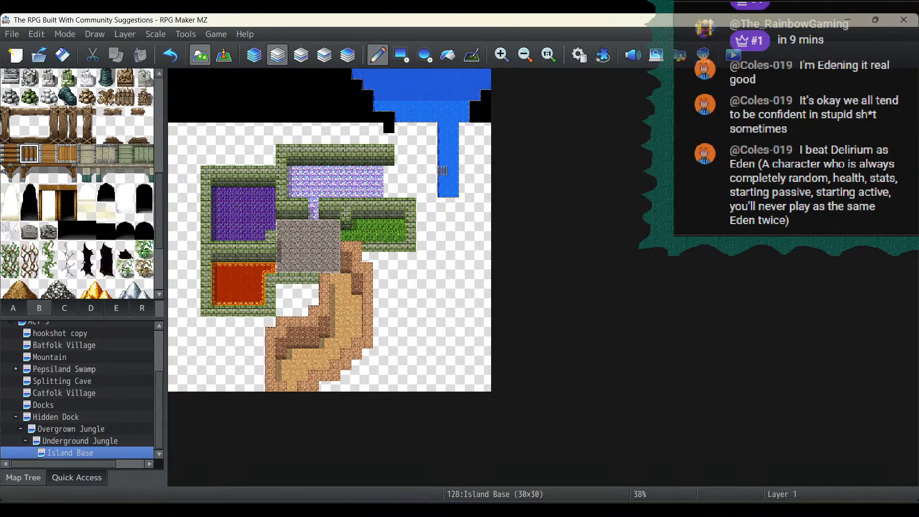
click(13, 308)
scroll(77, 181, up, 3)
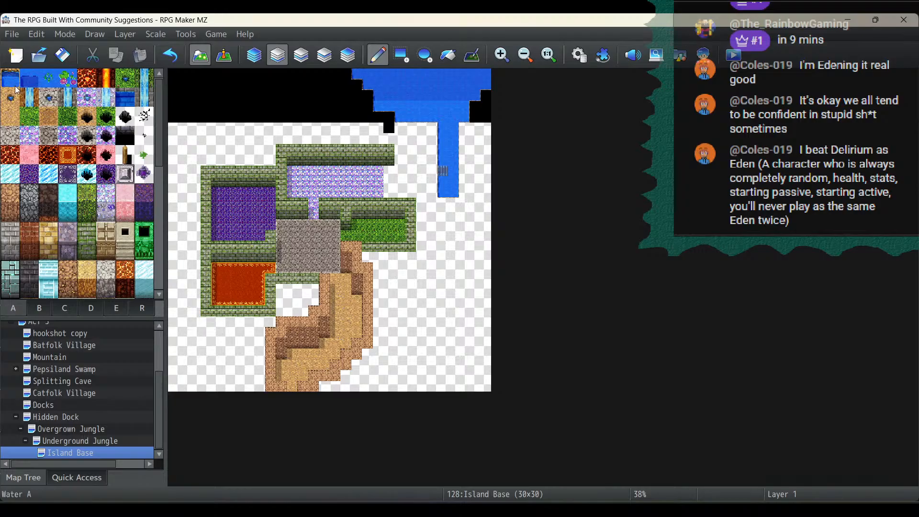
click(9, 77)
click(464, 129)
click(464, 139)
drag(465, 139, 464, 194)
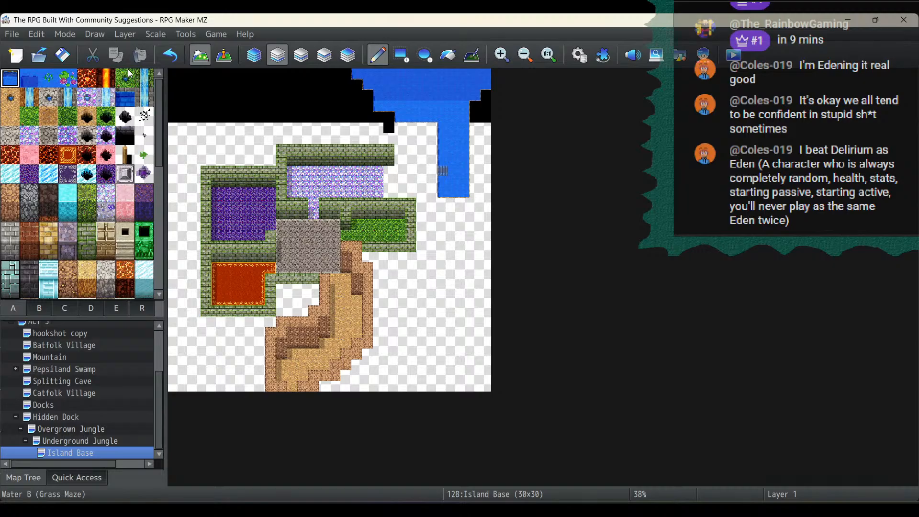
Step: Run mossy wall tops down the channel's east side and west to the green room, and link the north wall's east end to the darkness
click(86, 231)
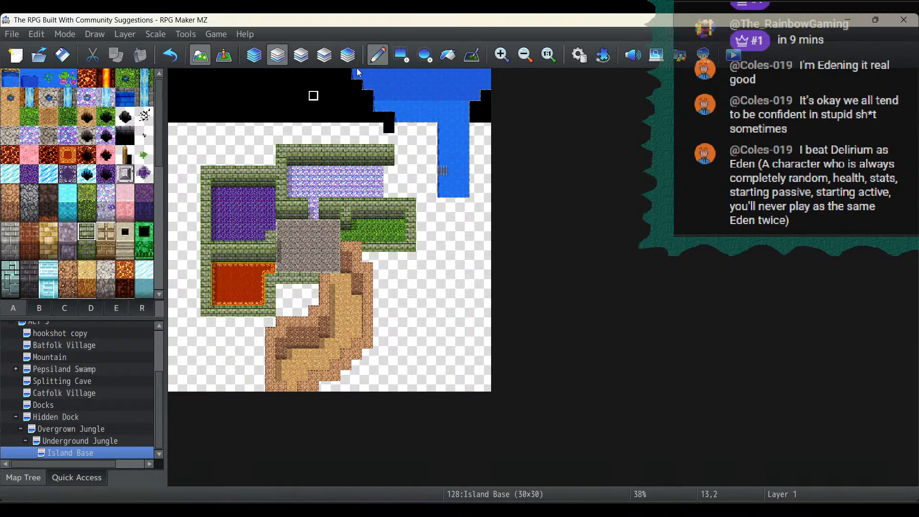
click(401, 55)
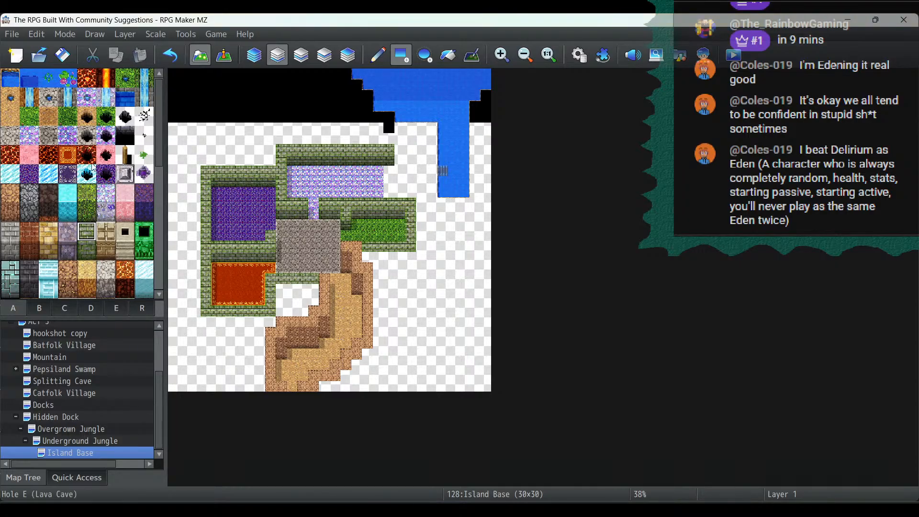
click(474, 128)
mouse_move(476, 152)
mouse_down()
mouse_move(474, 225)
mouse_move(424, 227)
mouse_up()
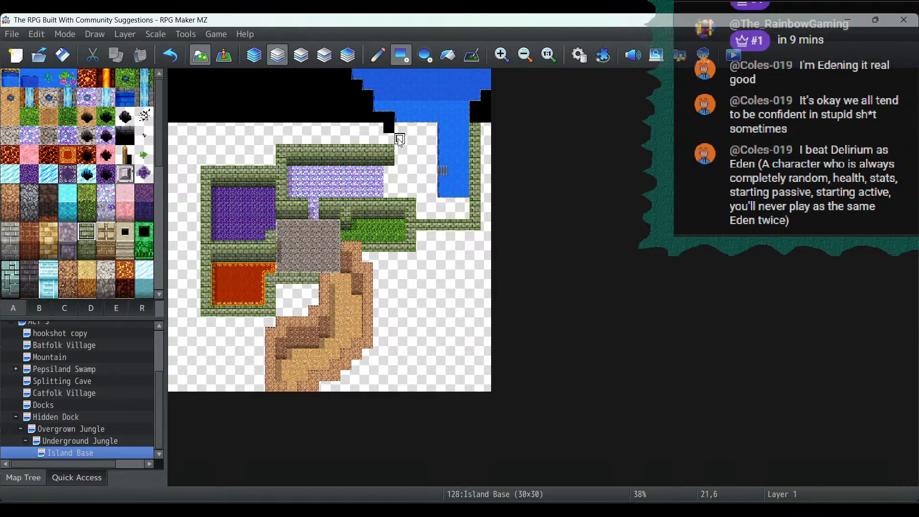
drag(392, 139, 389, 128)
Step: Add a second Wood Bridge (H) tile on layer 2, two tiles north of the first, and return to automatic layering
click(301, 56)
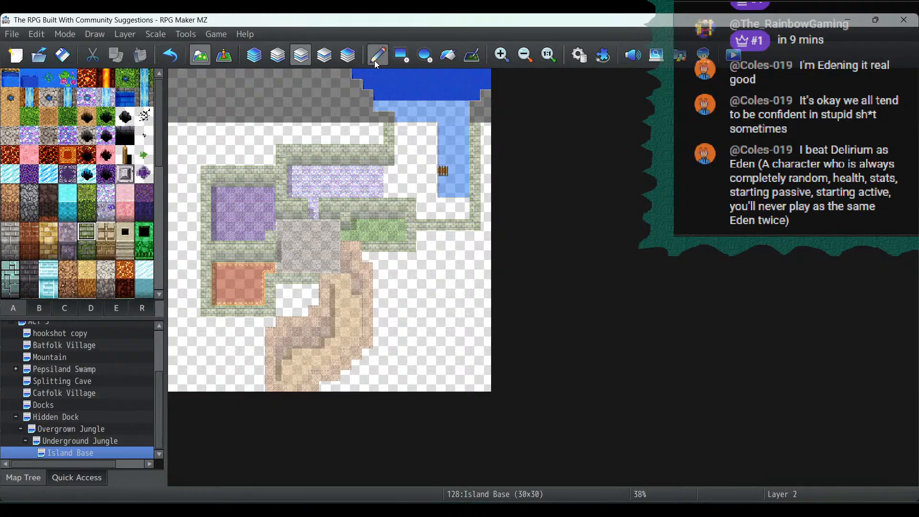
click(39, 310)
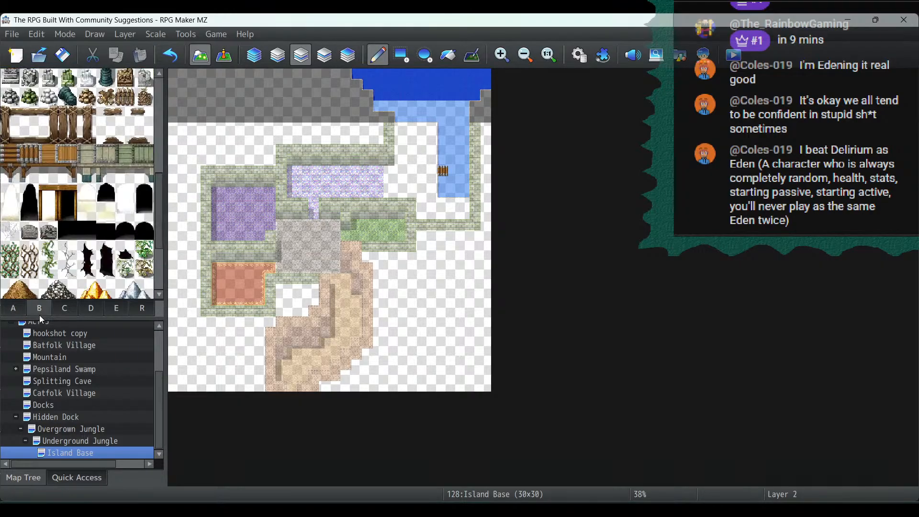
click(22, 159)
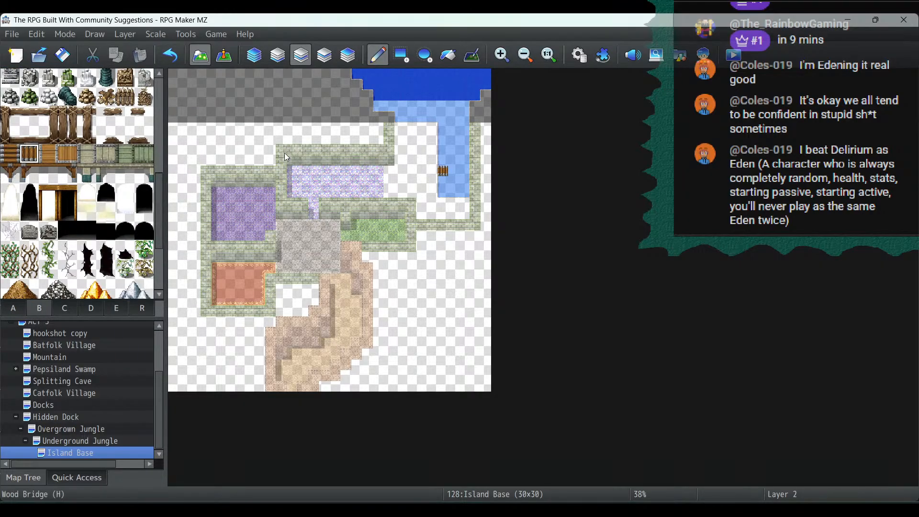
click(441, 154)
click(257, 58)
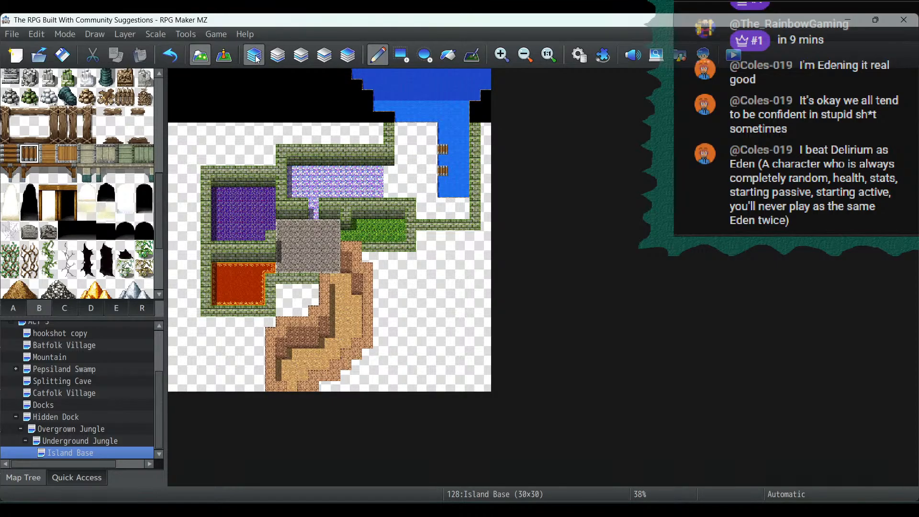
Step: Flood-fill the empty areas outside the base's walls and the pocket beside the entrance path with the black darkness tile
click(12, 306)
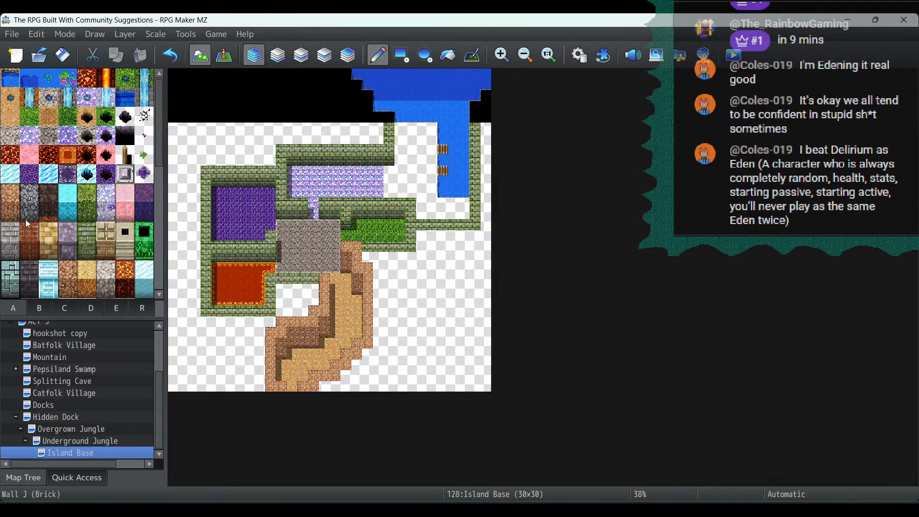
scroll(22, 219, down, 3)
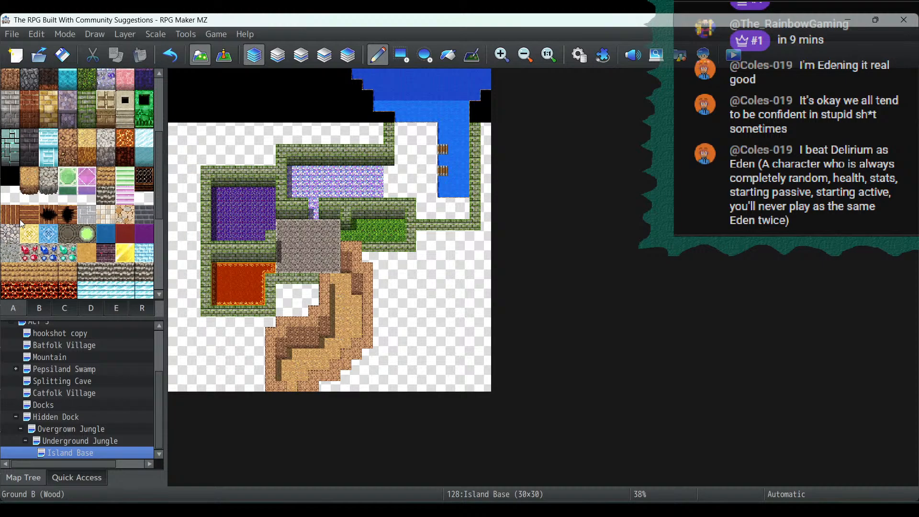
click(448, 56)
click(460, 308)
click(261, 128)
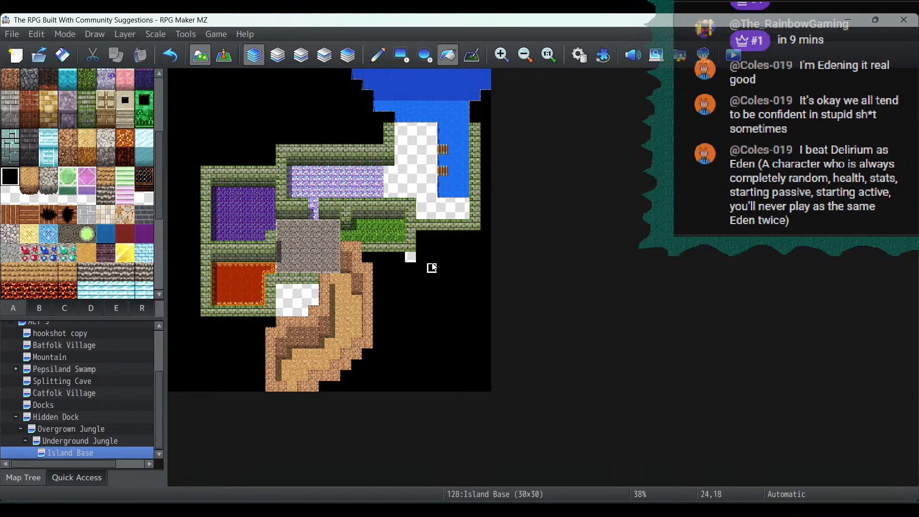
click(410, 257)
click(292, 299)
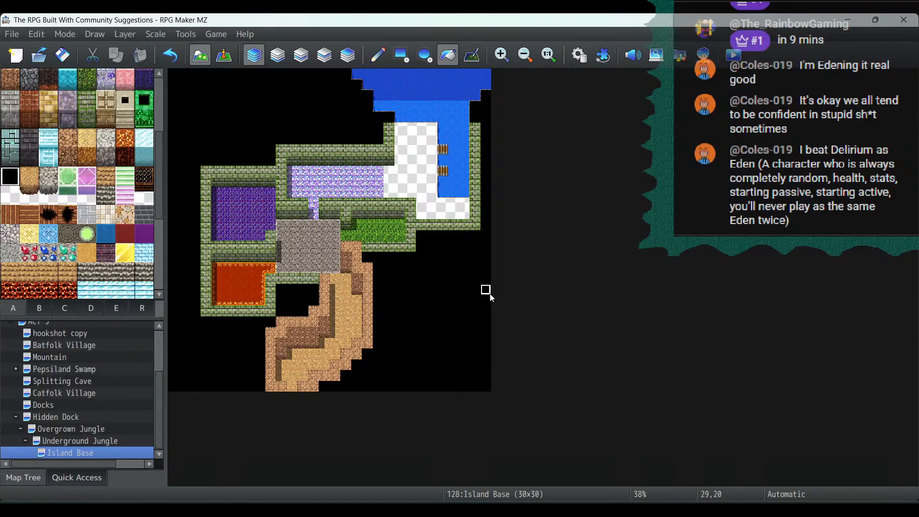
Step: Fill the blank floor around the docks, between the crystal room and the water channel, with Ground E (Lava Cave)
scroll(106, 163, up, 2)
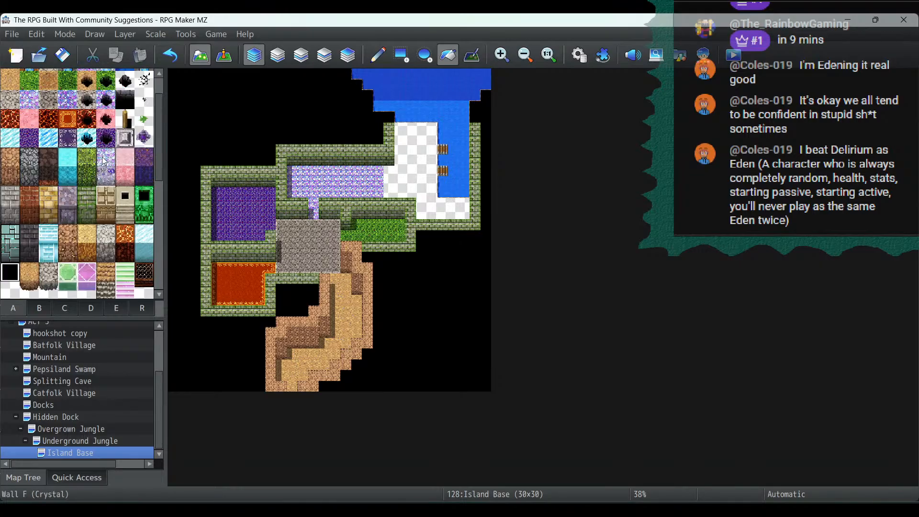
scroll(104, 161, up, 2)
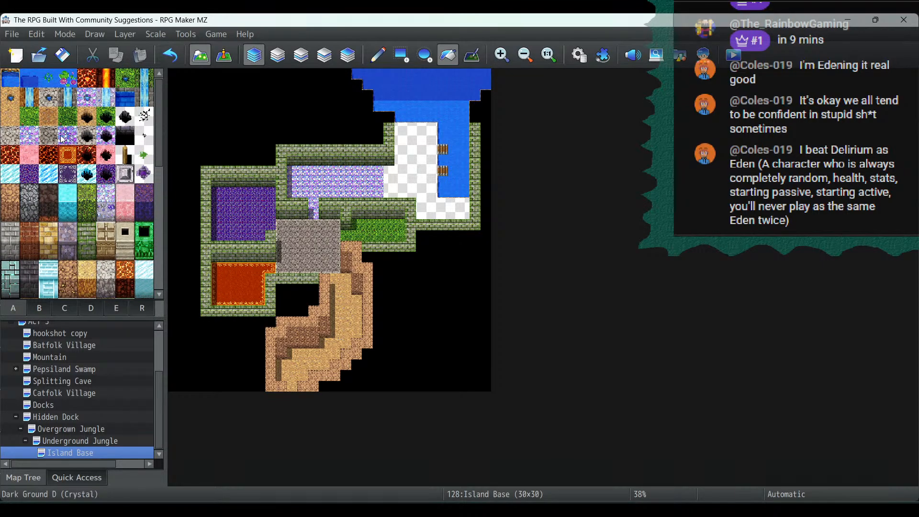
click(8, 153)
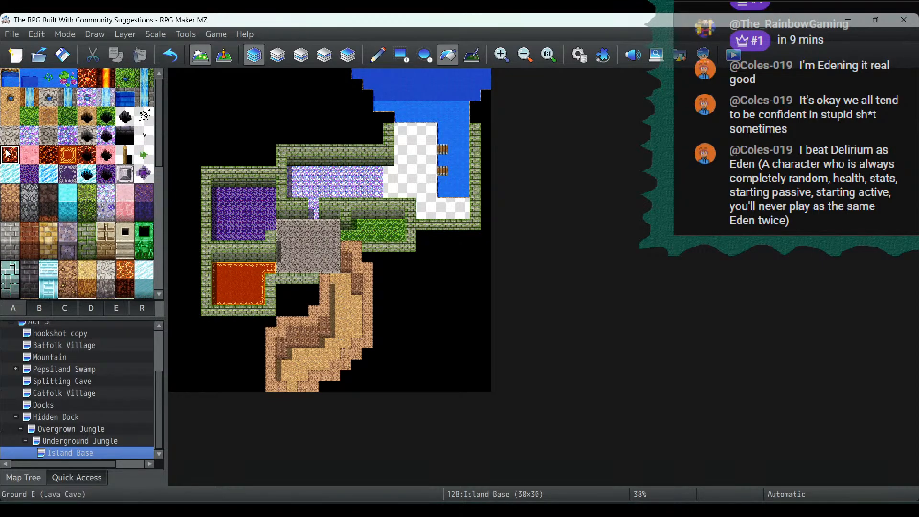
click(431, 171)
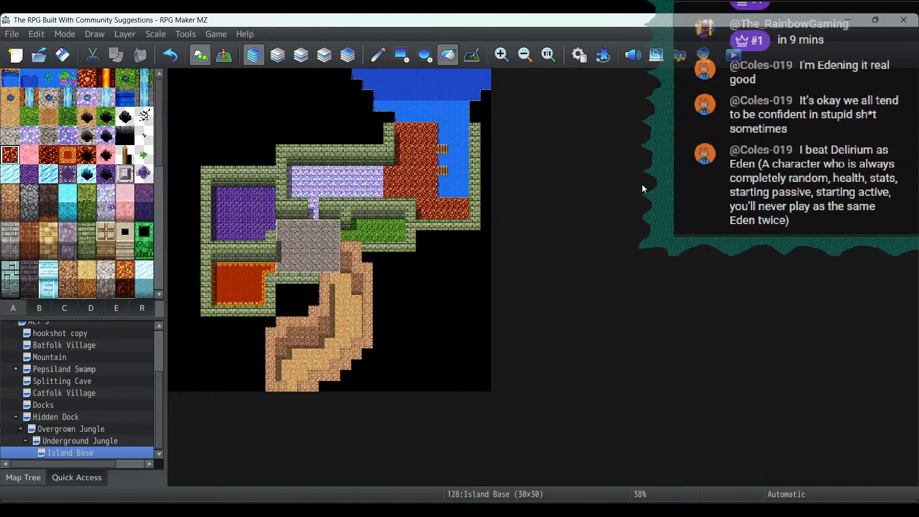
Step: Extend the mossy walls north along the water channel, adding one tile to the west wall and two to the east wall
click(224, 55)
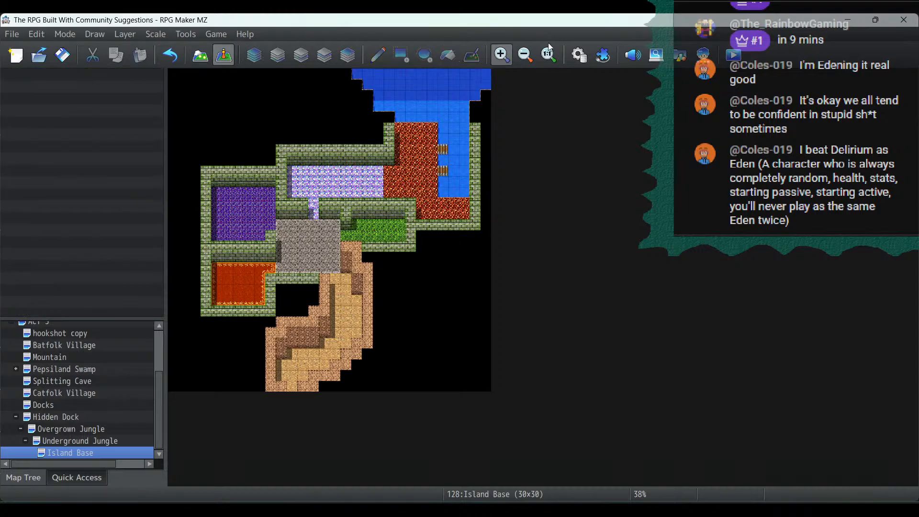
click(501, 55)
click(500, 57)
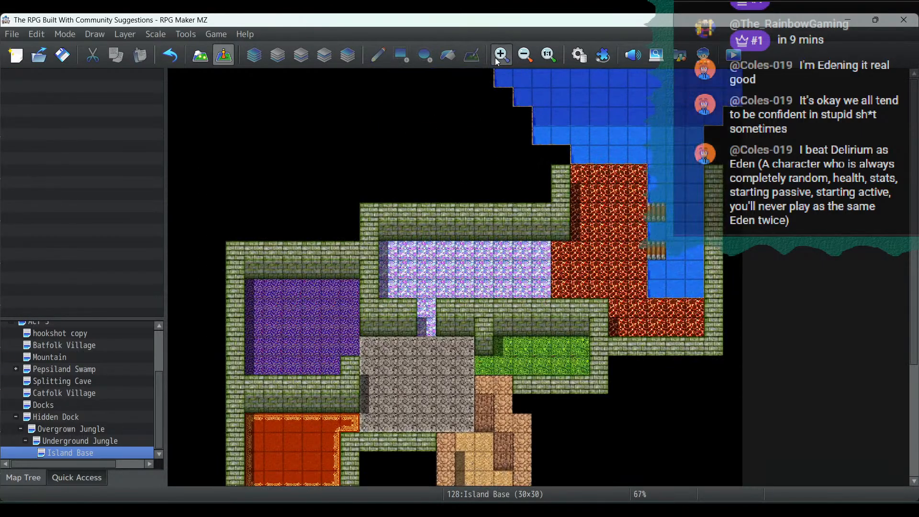
click(498, 60)
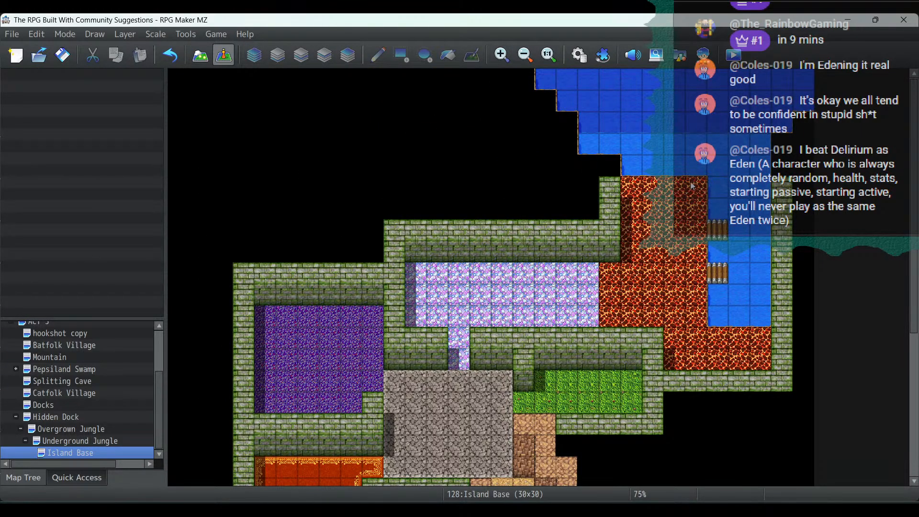
click(200, 55)
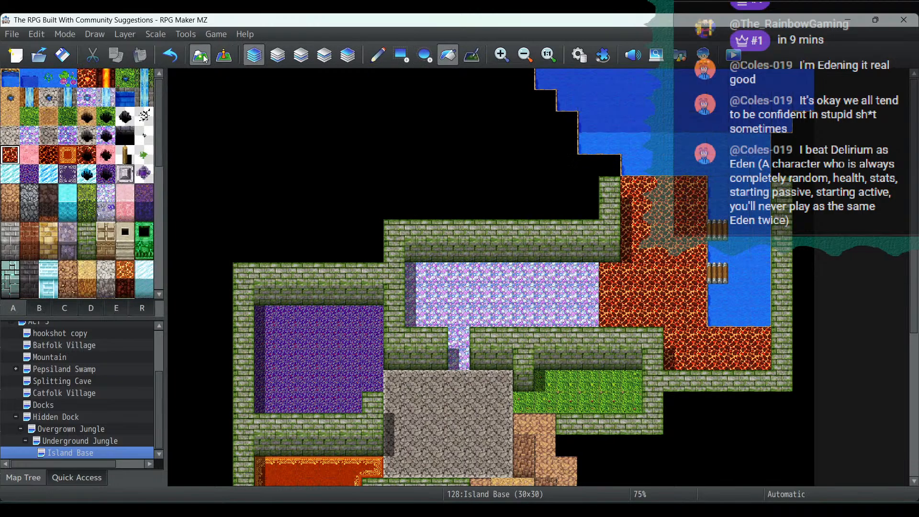
click(86, 238)
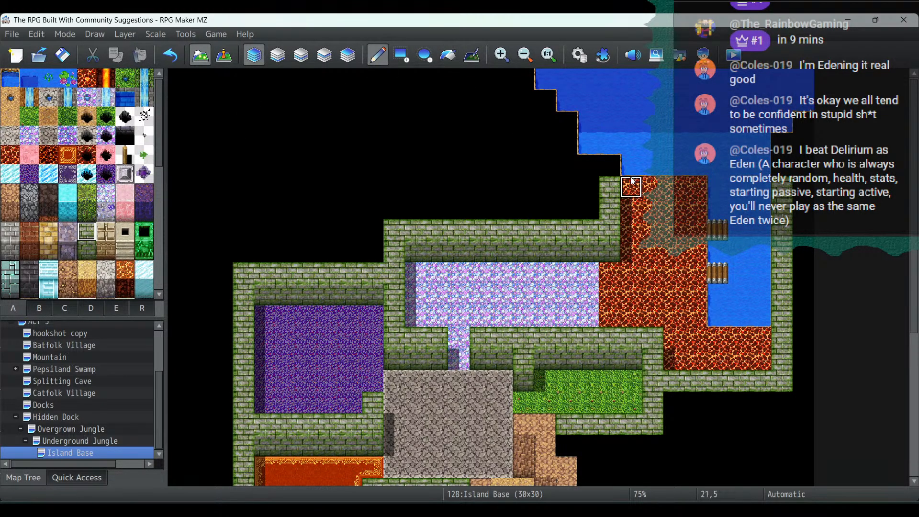
click(609, 165)
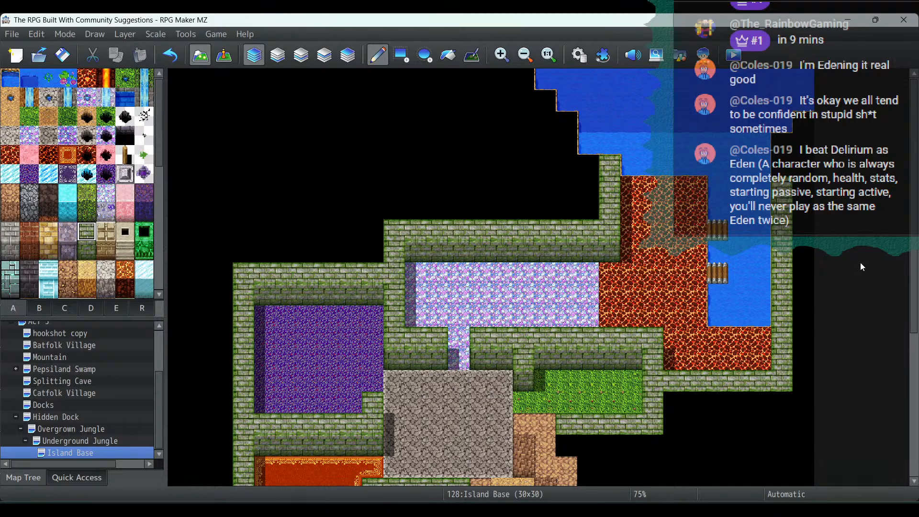
click(781, 171)
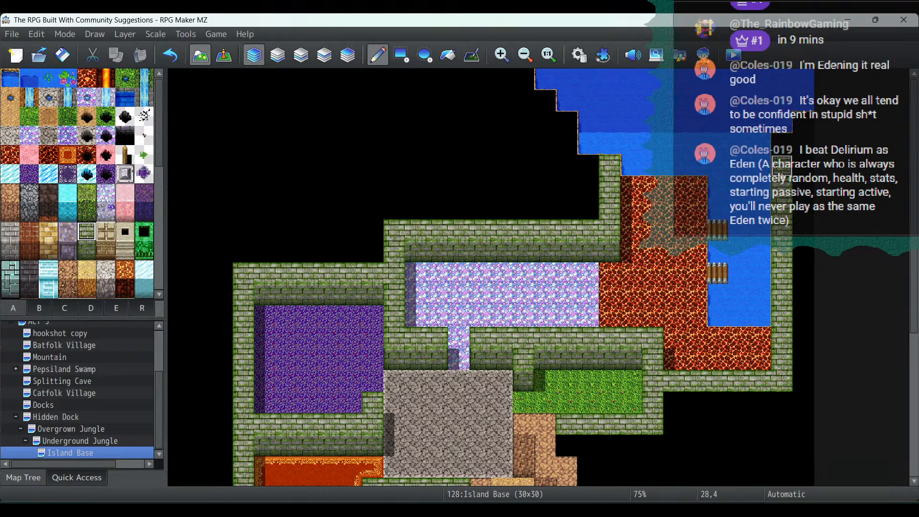
click(781, 144)
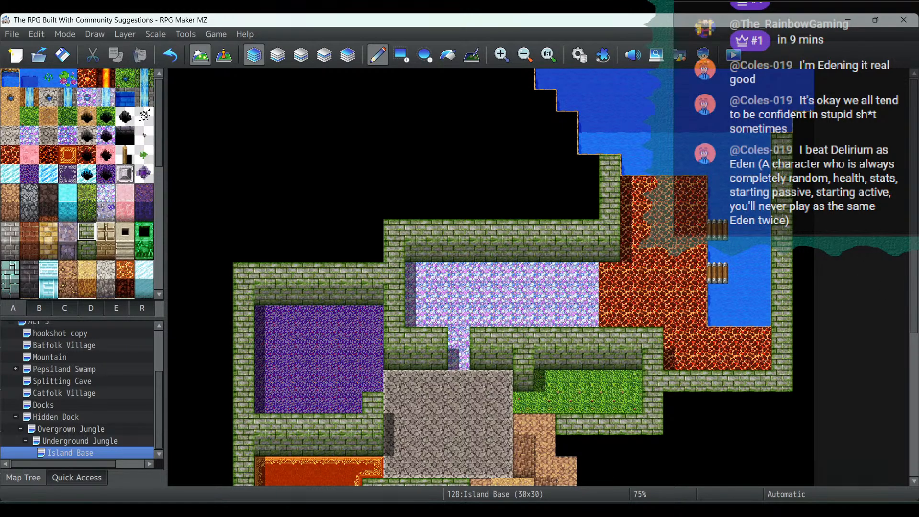
Step: Try vertical wood planks and Ground B (Wood) as the fill for the floor around the docks
scroll(636, 319, down, 5)
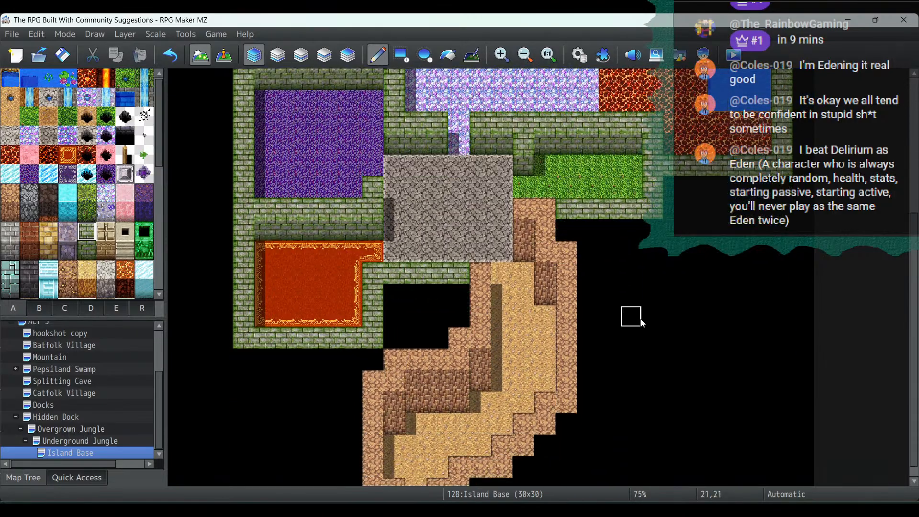
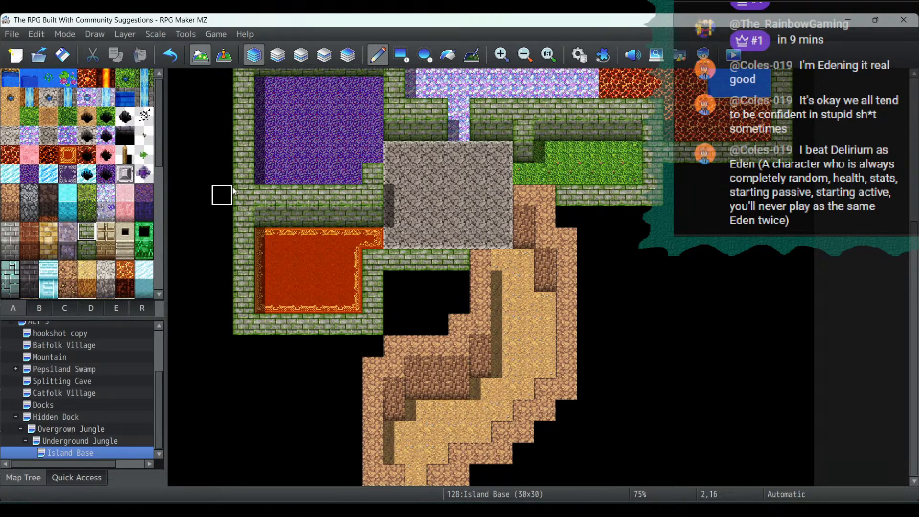
scroll(306, 182, up, 3)
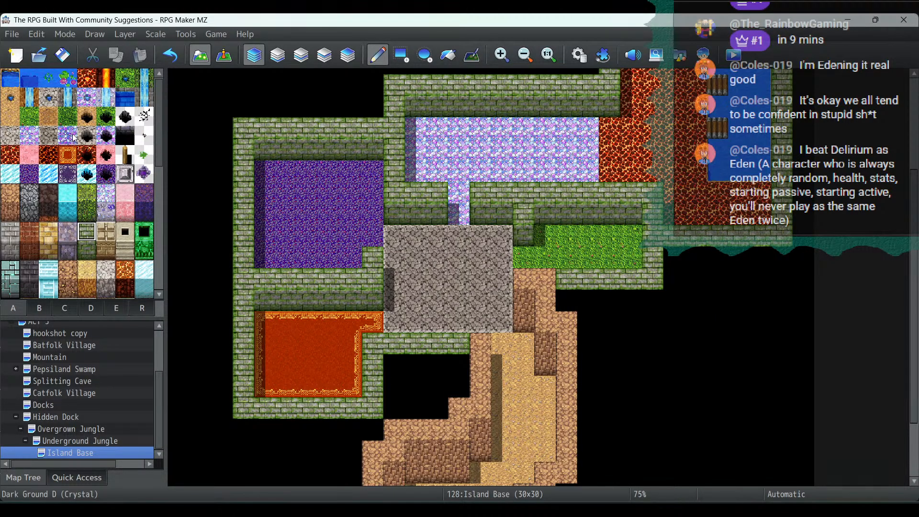
scroll(75, 138, down, 3)
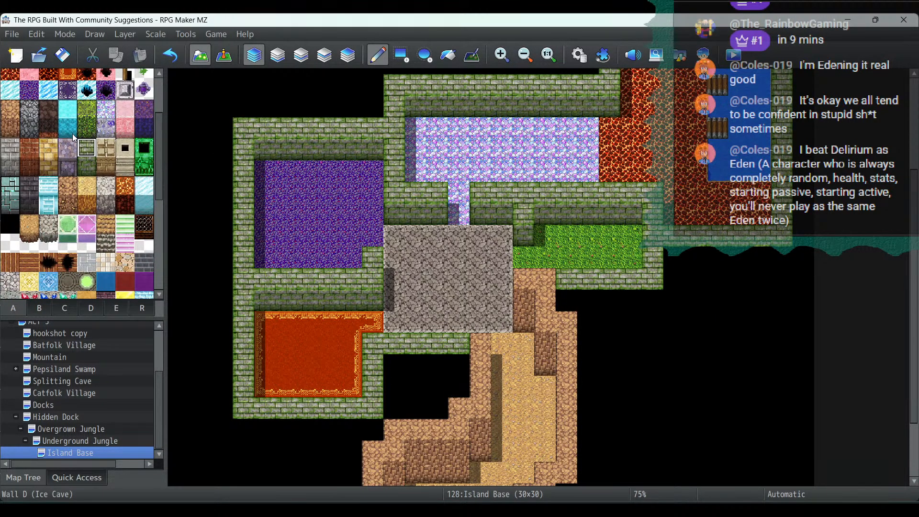
scroll(73, 133, down, 2)
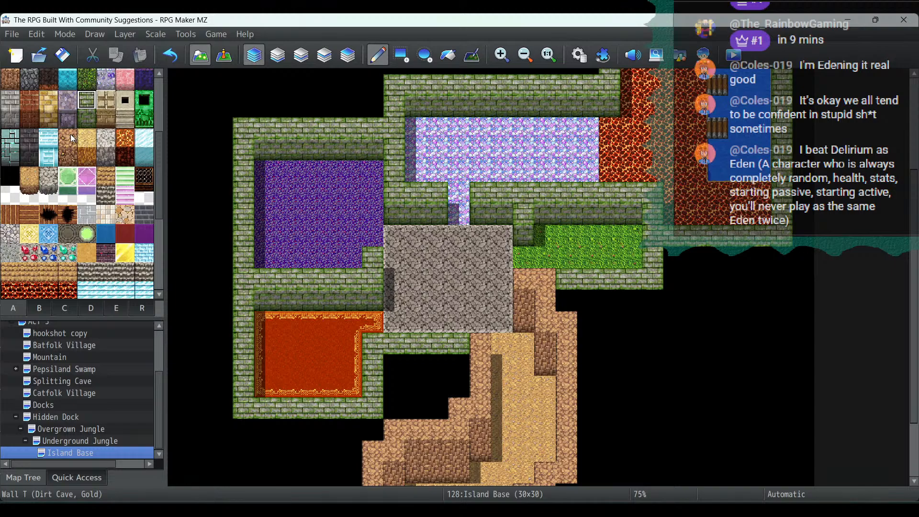
scroll(679, 203, up, 3)
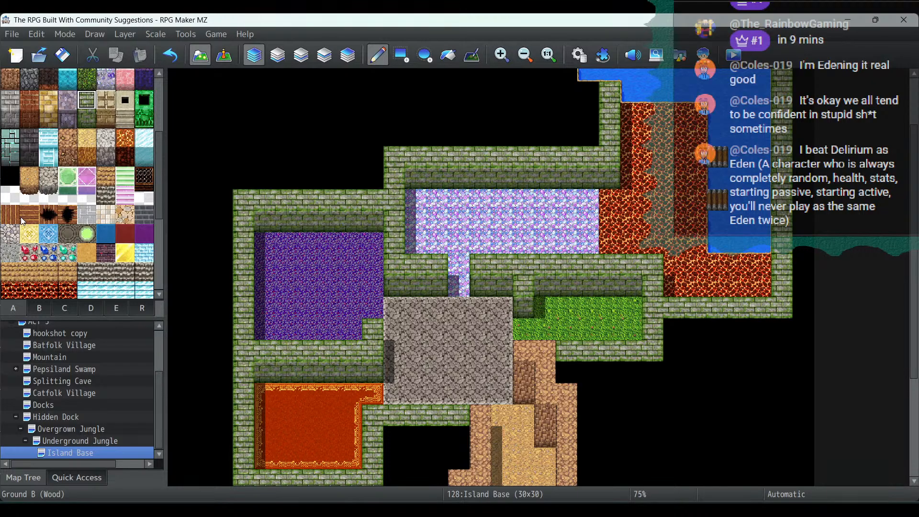
click(13, 221)
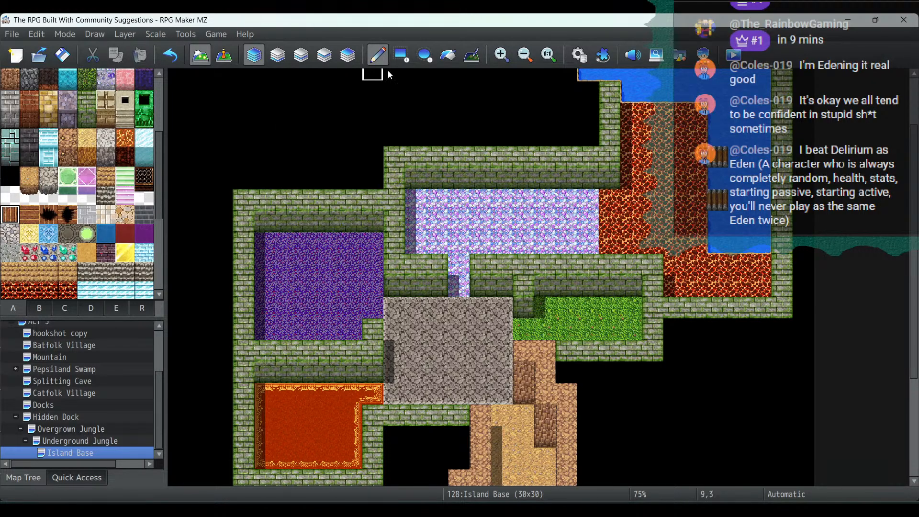
click(448, 55)
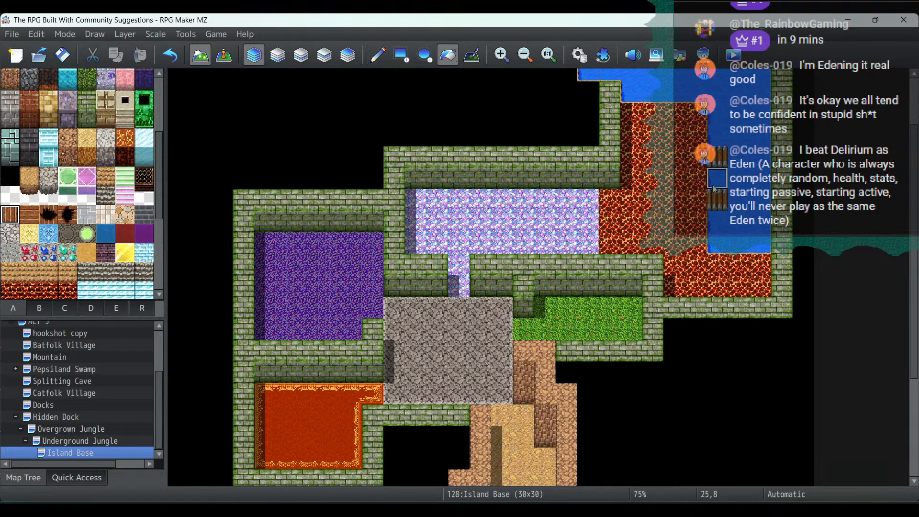
click(674, 178)
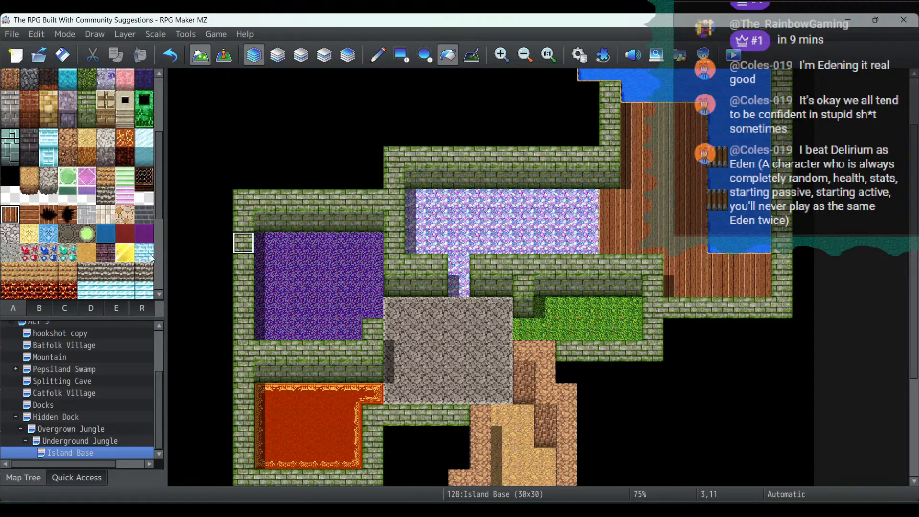
click(29, 215)
click(653, 222)
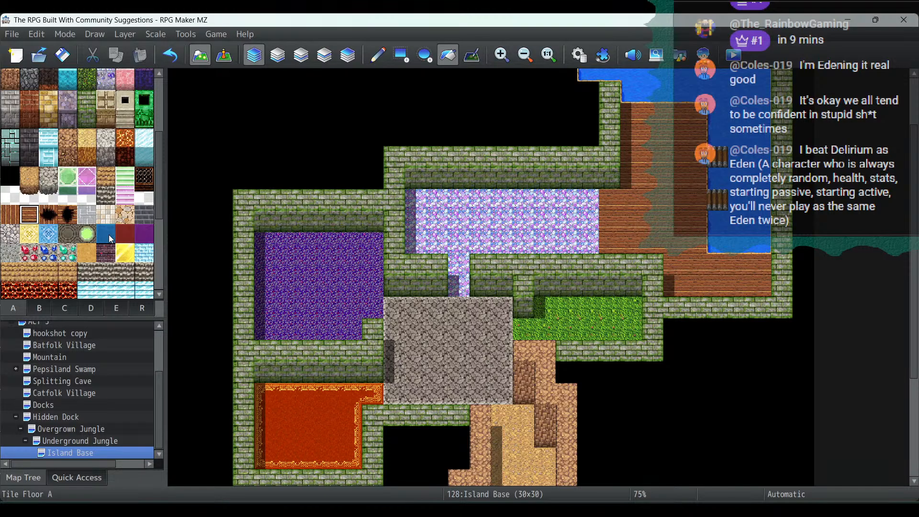
Step: Fill the floor around the docks and the light crystal room with its southern passage with the light gray stone floor
click(11, 255)
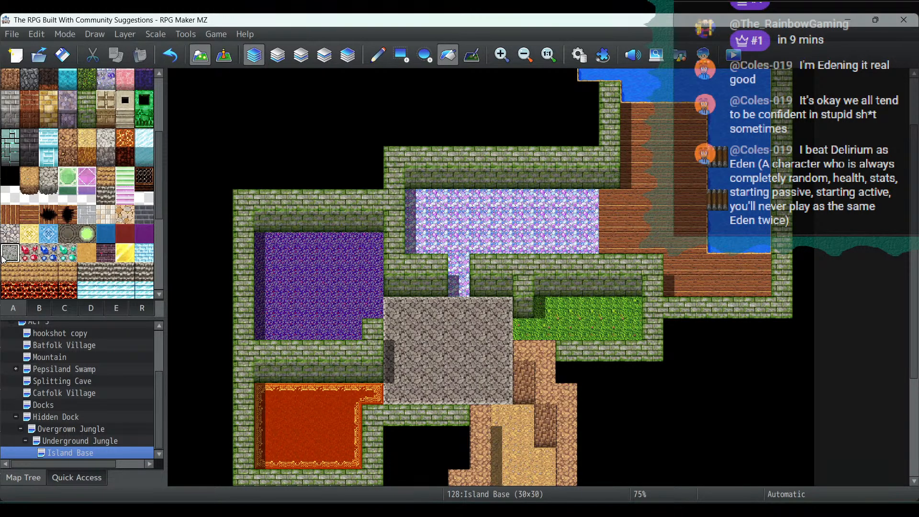
click(646, 194)
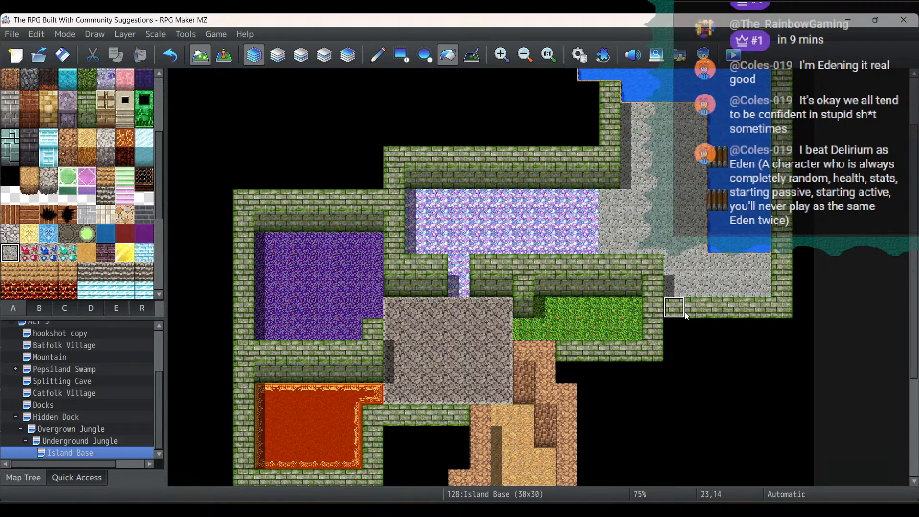
click(545, 221)
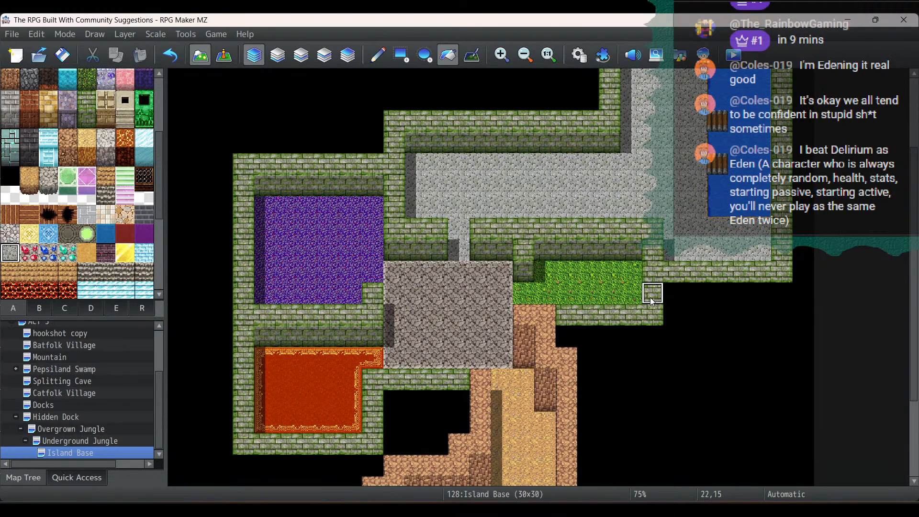
scroll(643, 296, down, 2)
scroll(644, 297, up, 4)
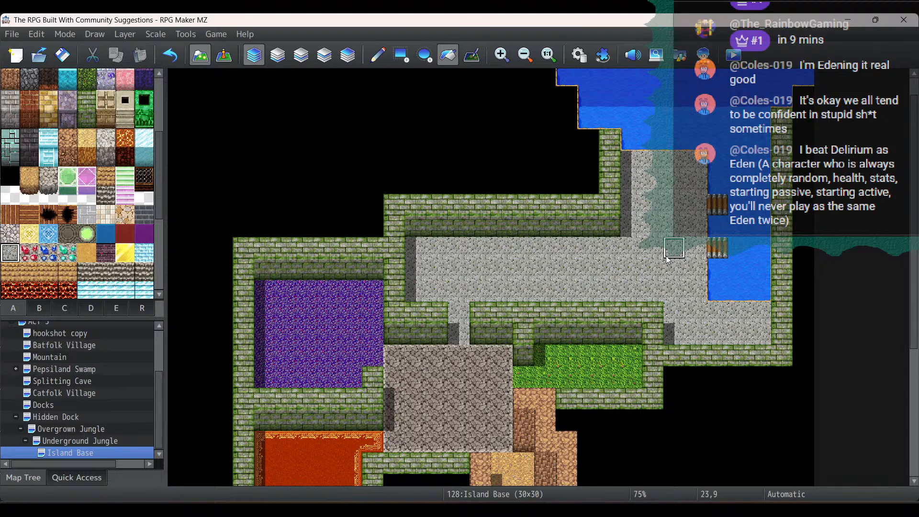
Step: Fill the purple room, the central hall, the green room and the lava room with the same light gray stone floor
scroll(666, 257, down, 5)
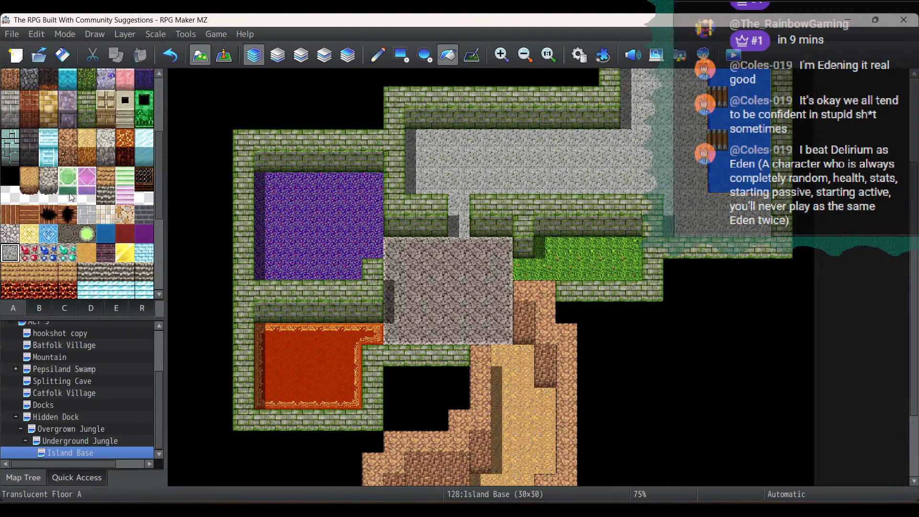
click(258, 216)
click(502, 275)
click(574, 259)
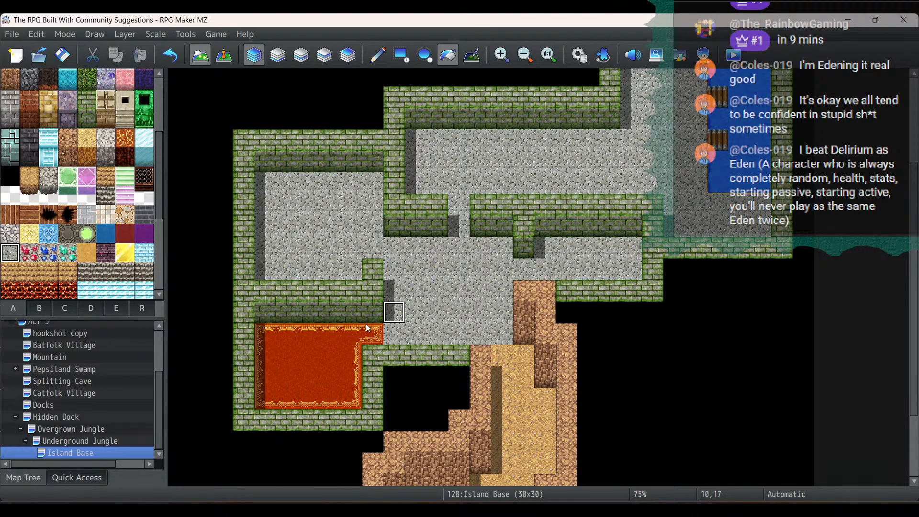
click(367, 330)
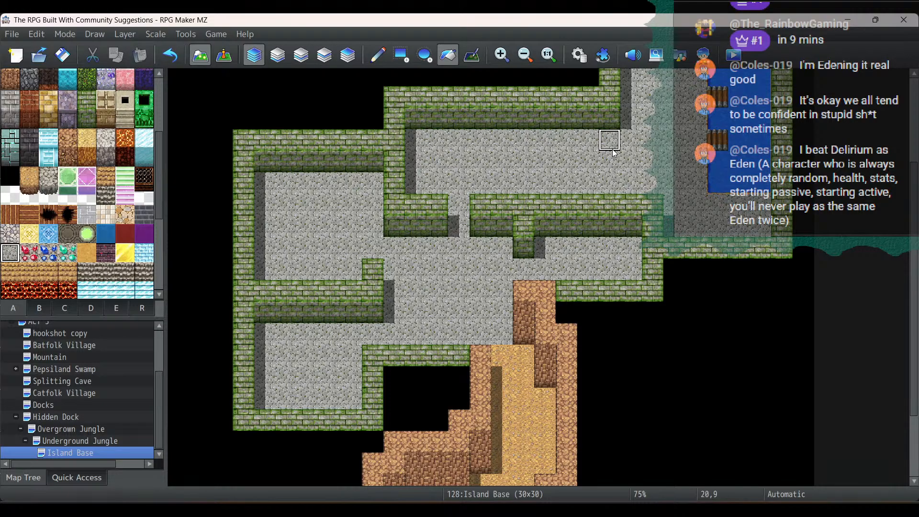
scroll(612, 148, down, 5)
scroll(592, 170, up, 4)
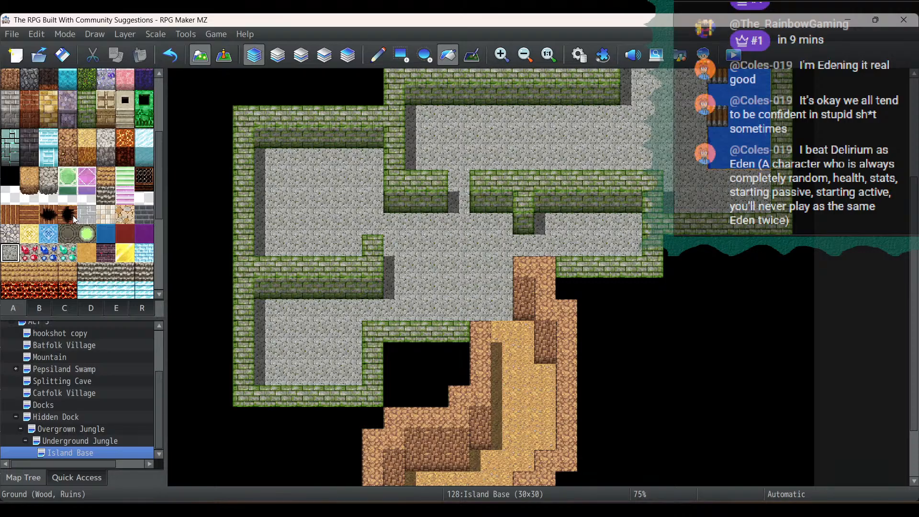
scroll(74, 219, down, 3)
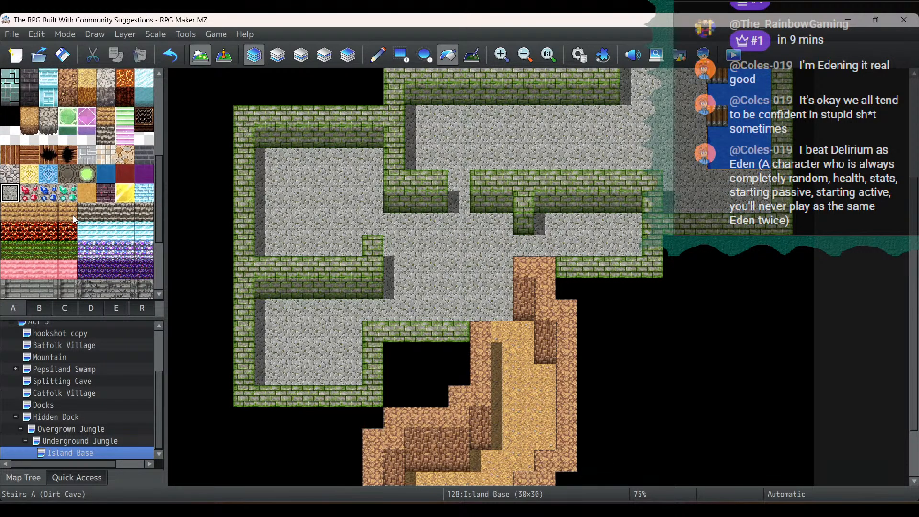
Step: Paint a two-row flight of dirt cave stairs, three tiles wide, across the upper part of the sandy entrance path
scroll(74, 220, down, 4)
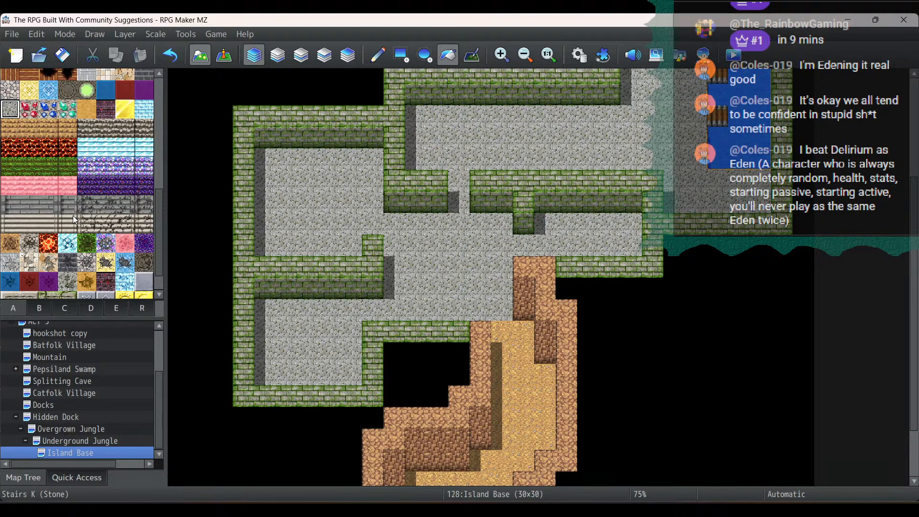
scroll(58, 162, up, 3)
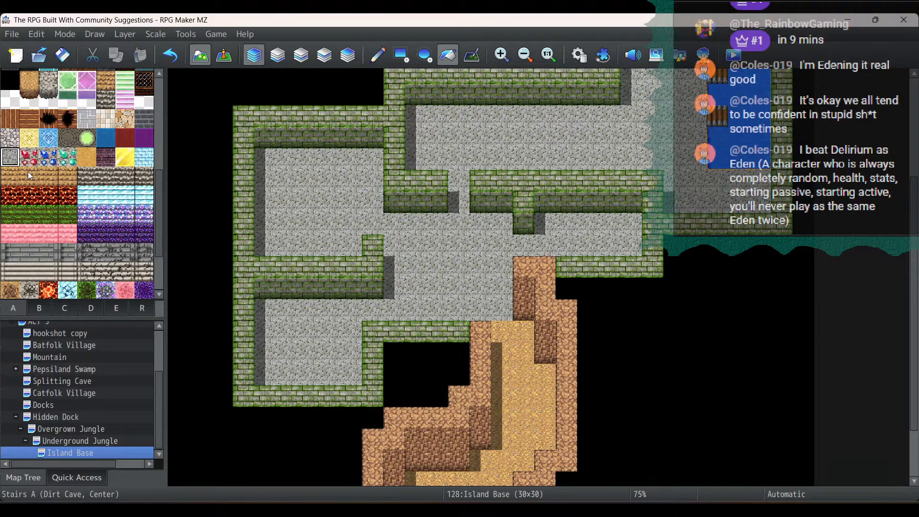
drag(9, 175, 45, 176)
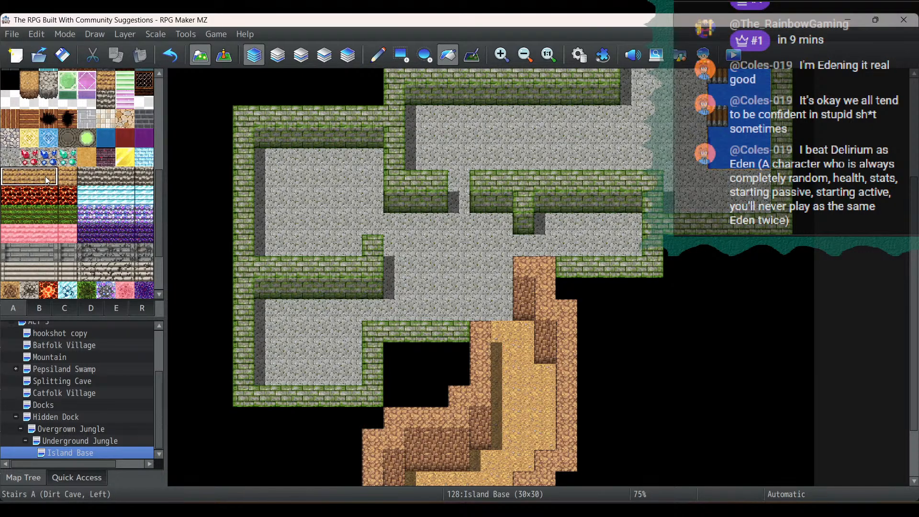
click(377, 55)
scroll(669, 390, down, 3)
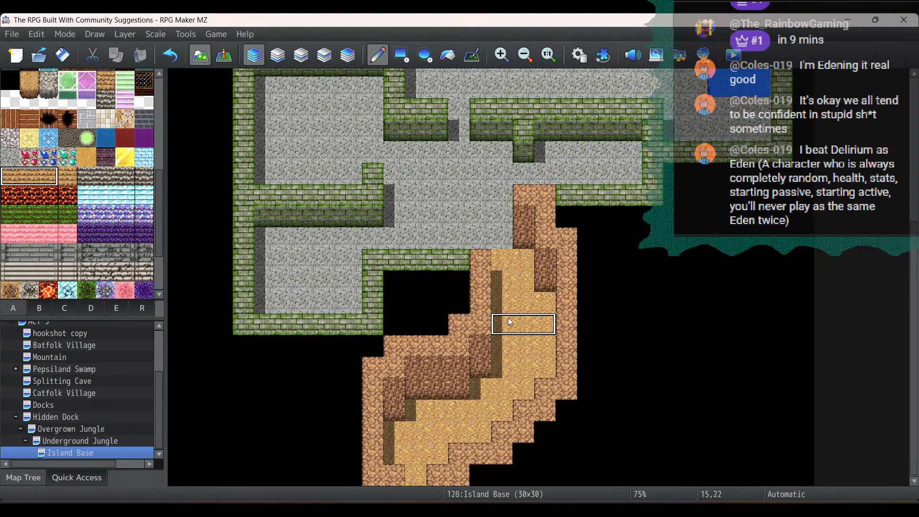
drag(507, 332, 507, 353)
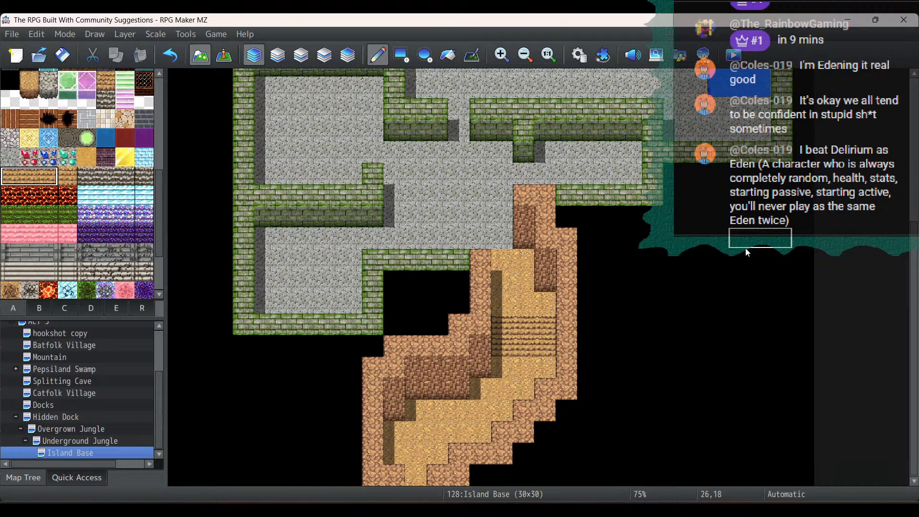
Step: Lay a red gold-trimmed carpet four tiles wide and three tiles tall on Layer 2 in the southwest room's northwest corner
scroll(668, 261, up, 3)
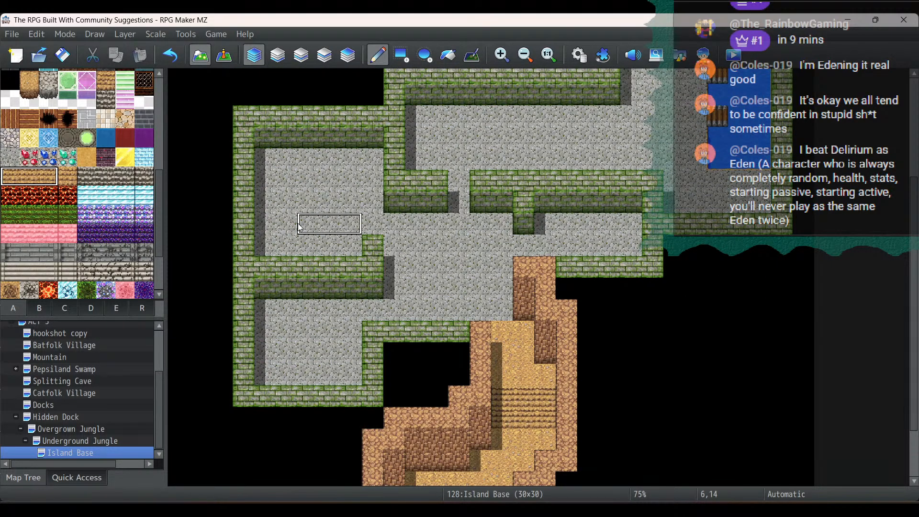
scroll(88, 220, down, 5)
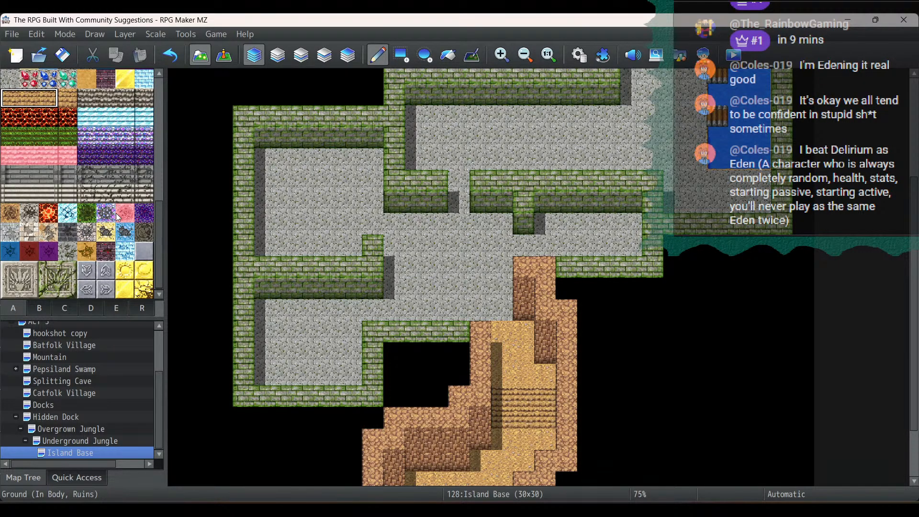
scroll(116, 213, up, 2)
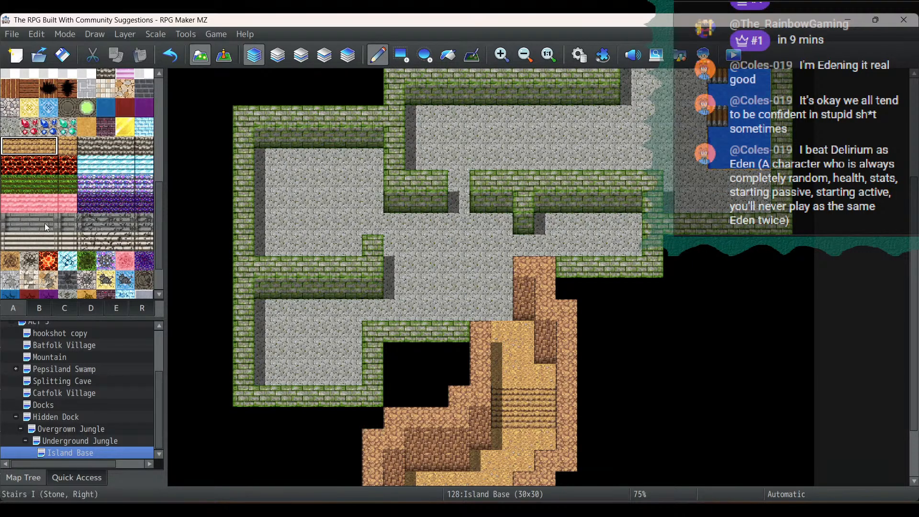
scroll(39, 134, up, 3)
scroll(39, 134, up, 5)
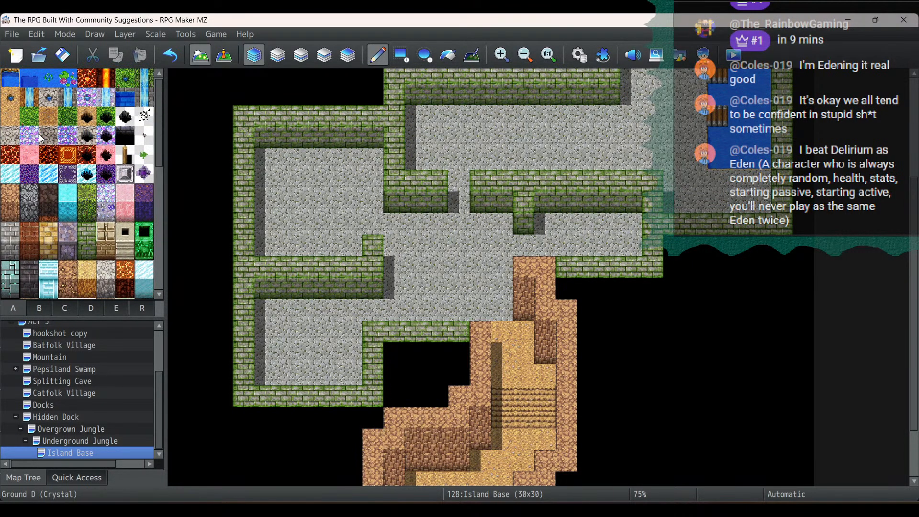
click(65, 158)
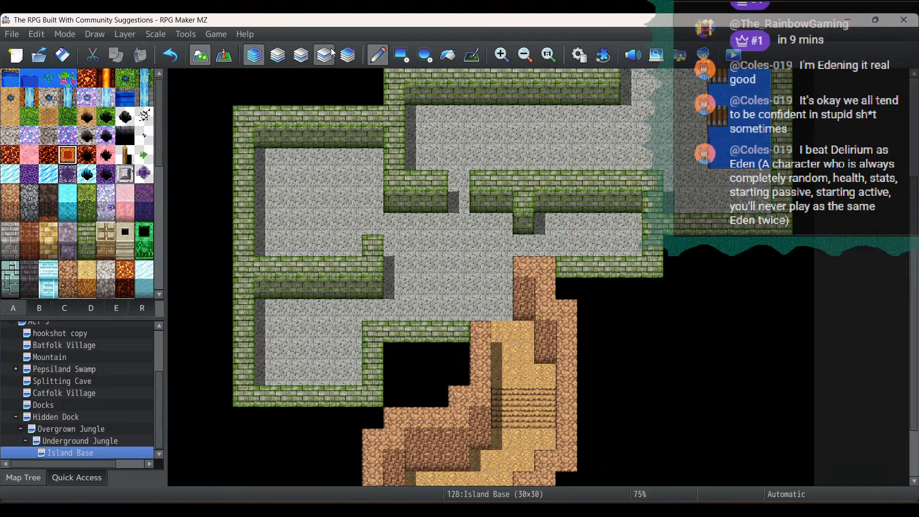
click(301, 56)
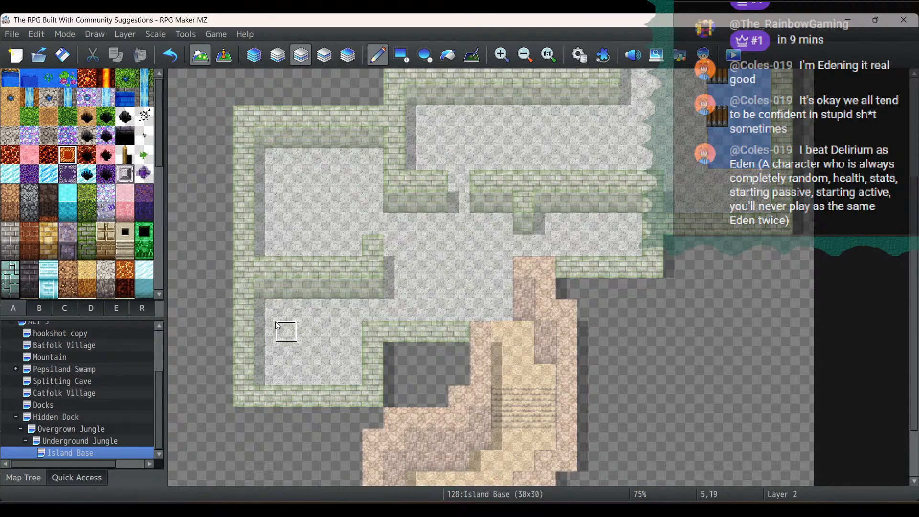
mouse_move(300, 328)
mouse_down()
mouse_move(335, 330)
mouse_move(335, 354)
mouse_move(266, 354)
mouse_up()
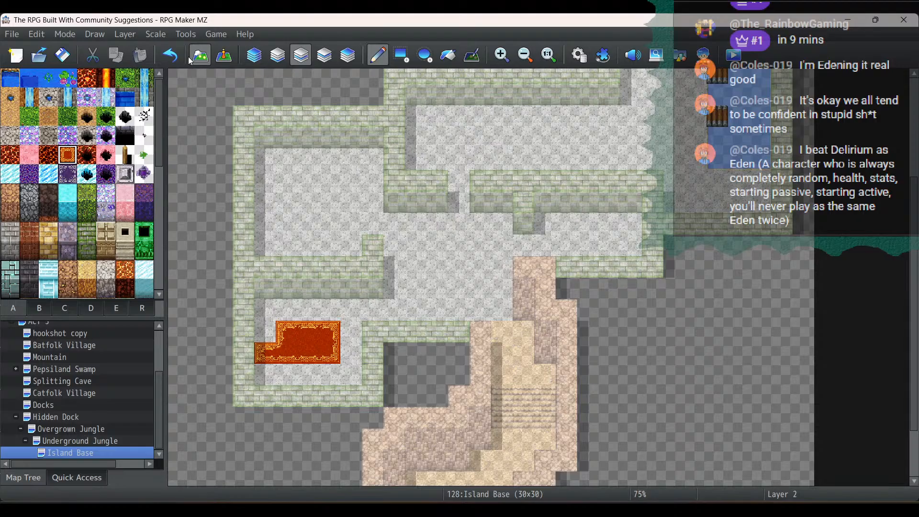
click(170, 56)
mouse_move(266, 310)
mouse_down()
mouse_move(330, 310)
mouse_move(308, 335)
mouse_move(266, 335)
mouse_move(287, 355)
mouse_move(330, 354)
mouse_up()
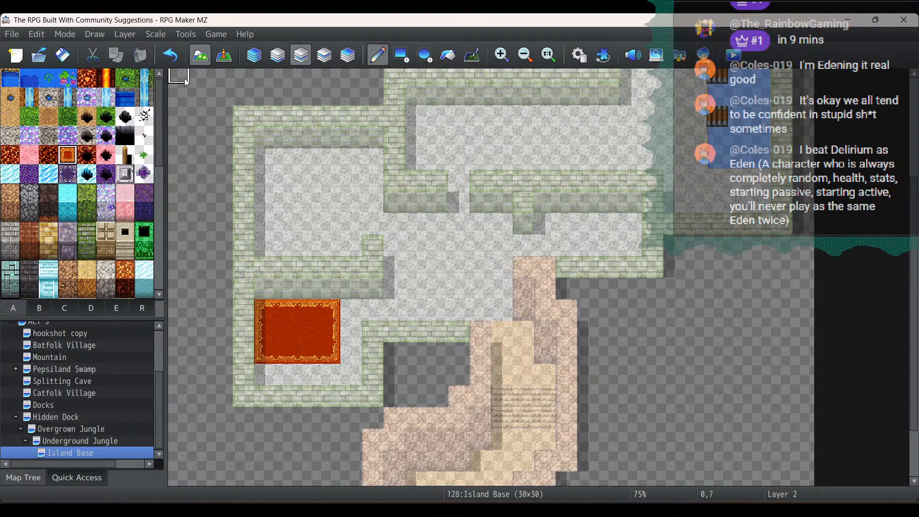
Step: Look through the object and floor tilesets for props to furnish the base's rooms
click(39, 308)
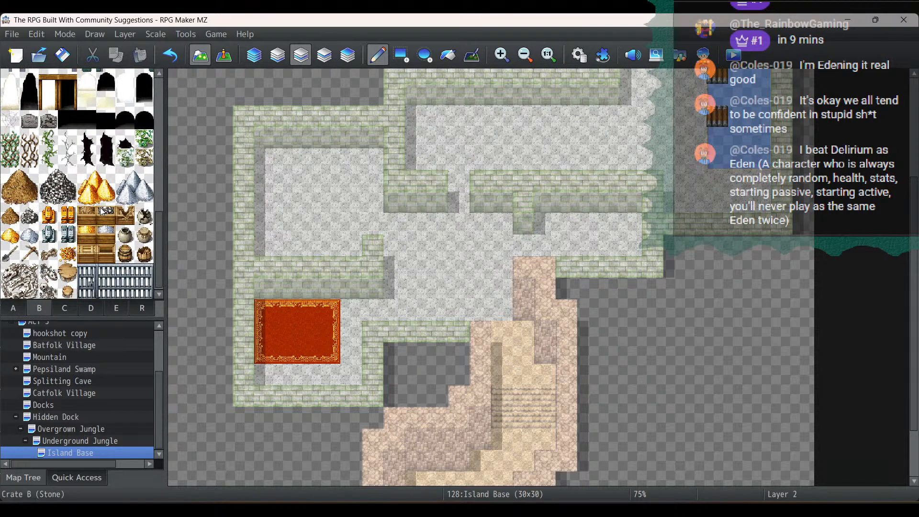
click(91, 308)
click(118, 307)
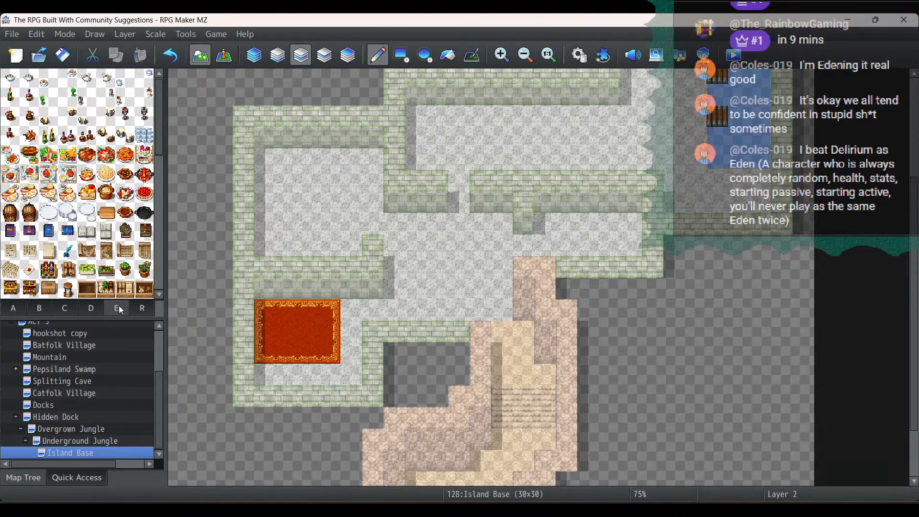
drag(157, 157, 161, 273)
click(94, 310)
click(54, 310)
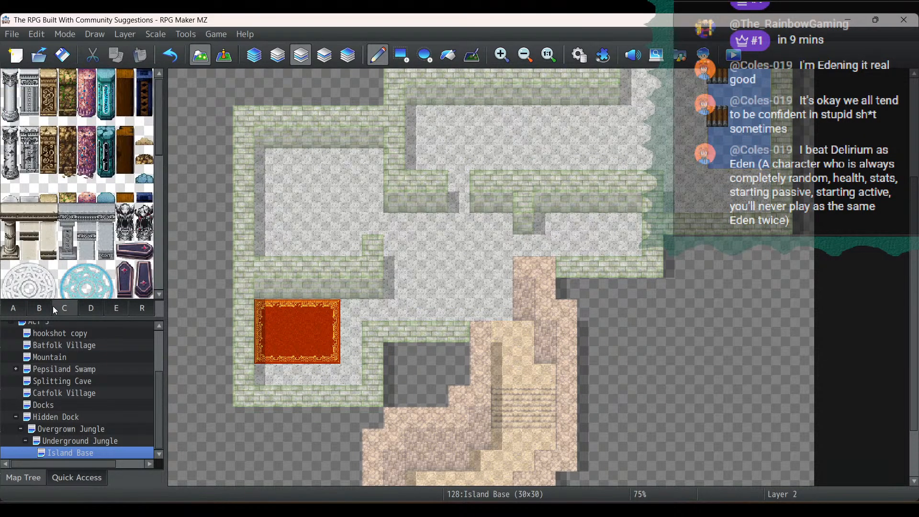
drag(160, 87, 156, 293)
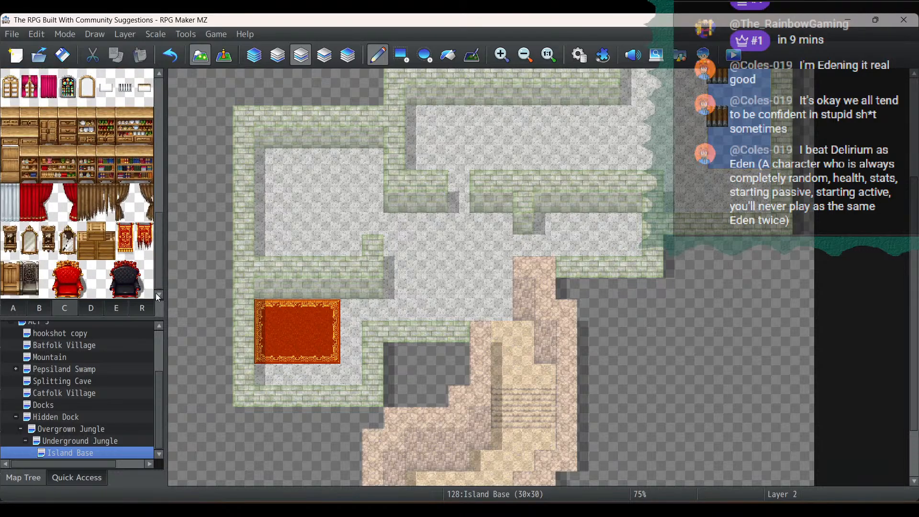
click(40, 308)
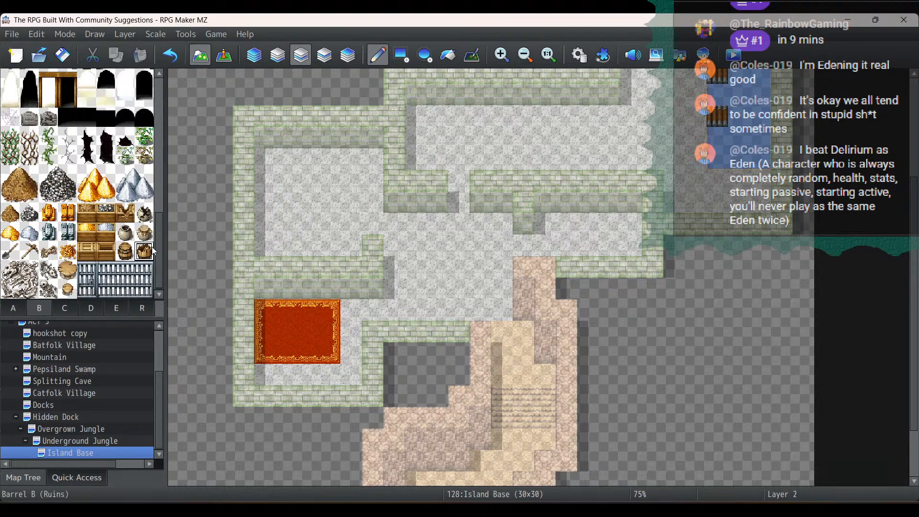
click(18, 308)
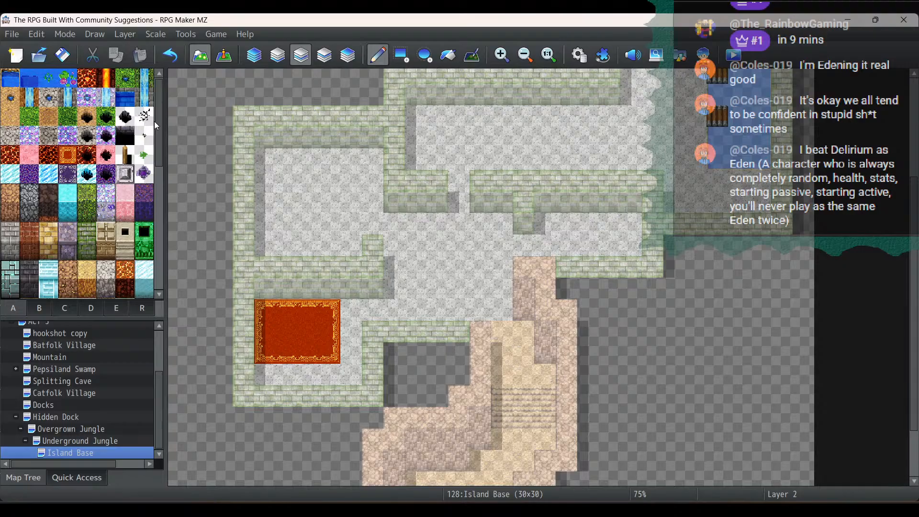
drag(156, 121, 154, 246)
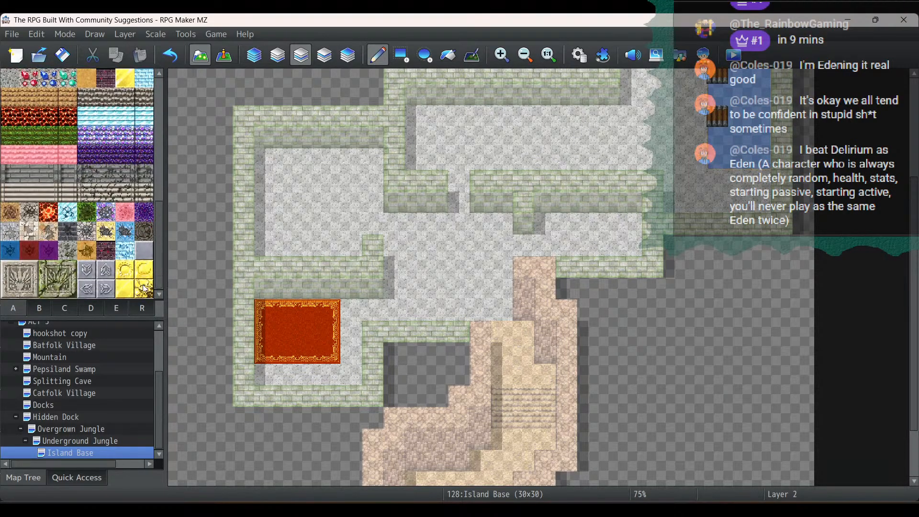
scroll(156, 260, up, 2)
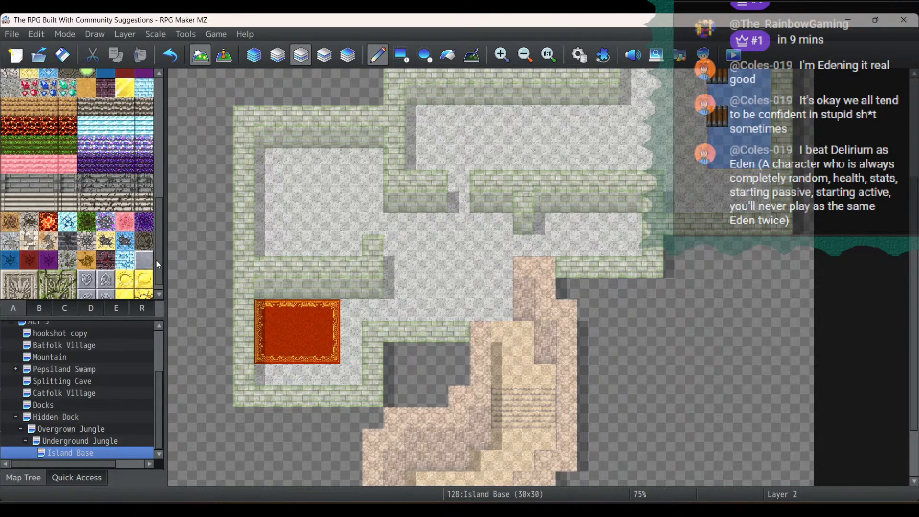
drag(154, 240, 158, 146)
click(108, 307)
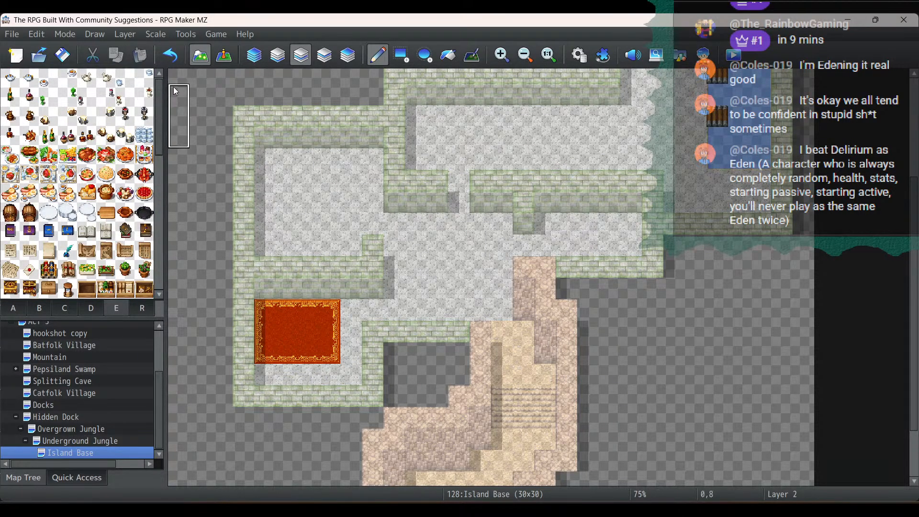
mouse_move(160, 125)
mouse_down()
mouse_move(176, 206)
mouse_move(162, 202)
mouse_move(157, 114)
mouse_up()
click(86, 316)
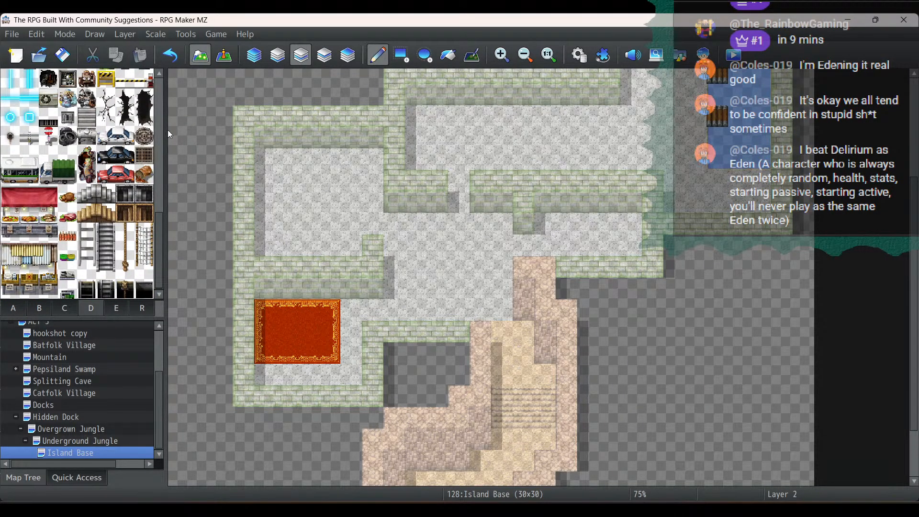
Step: Place a single wooden crate and two adjoining stacked crates to its west along the north wall of the room beside the docks
drag(156, 243, 171, 194)
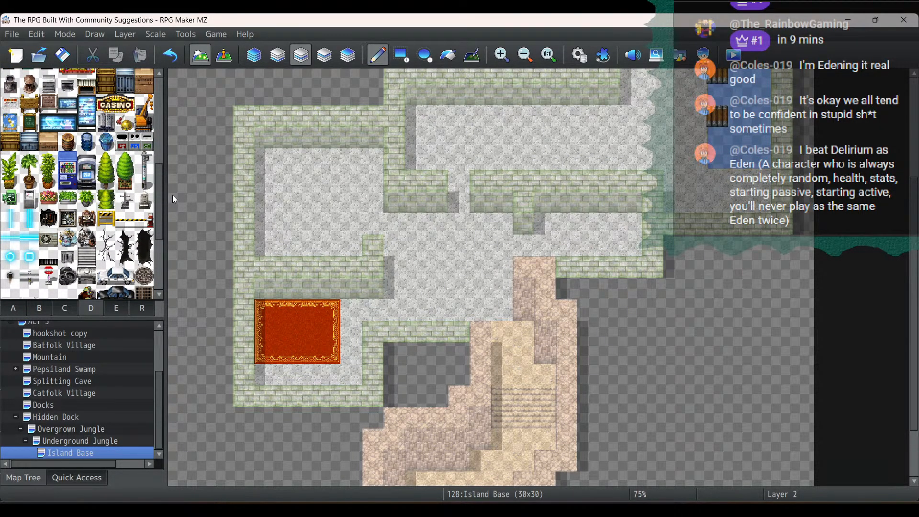
drag(172, 194, 178, 170)
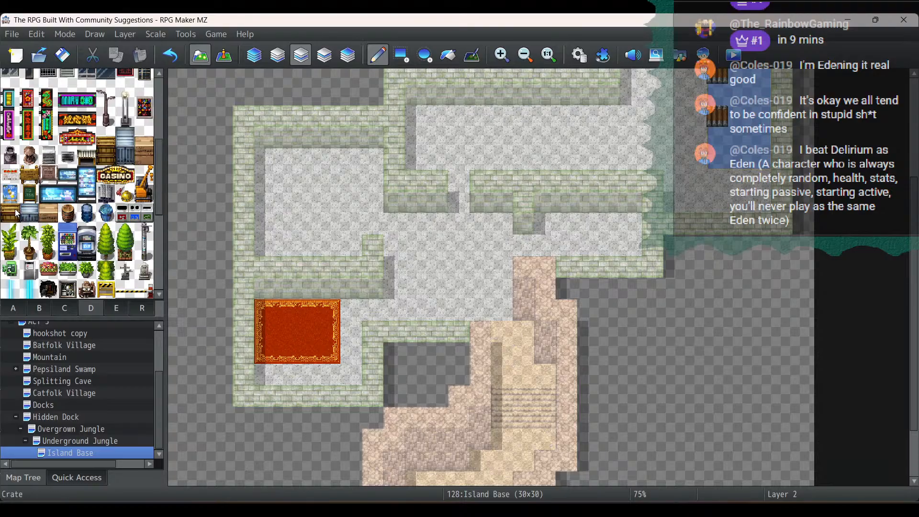
click(376, 56)
click(593, 118)
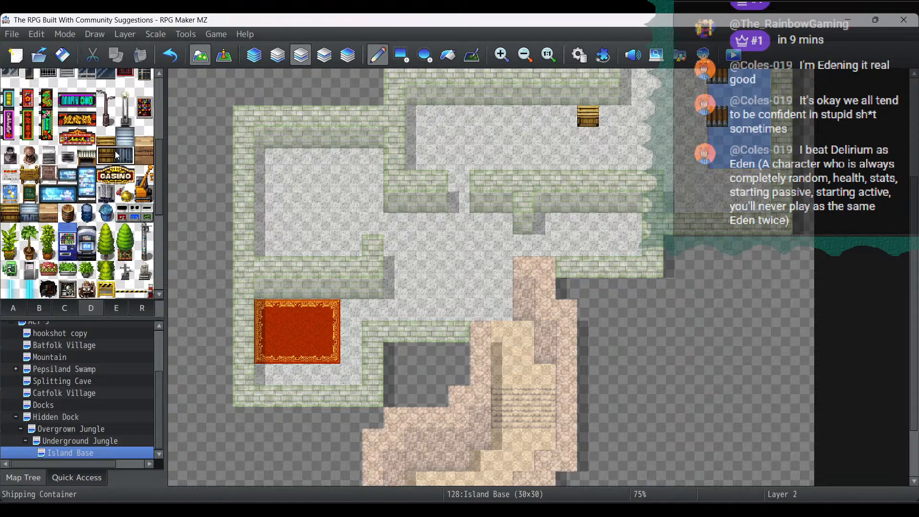
drag(110, 157, 106, 137)
click(567, 96)
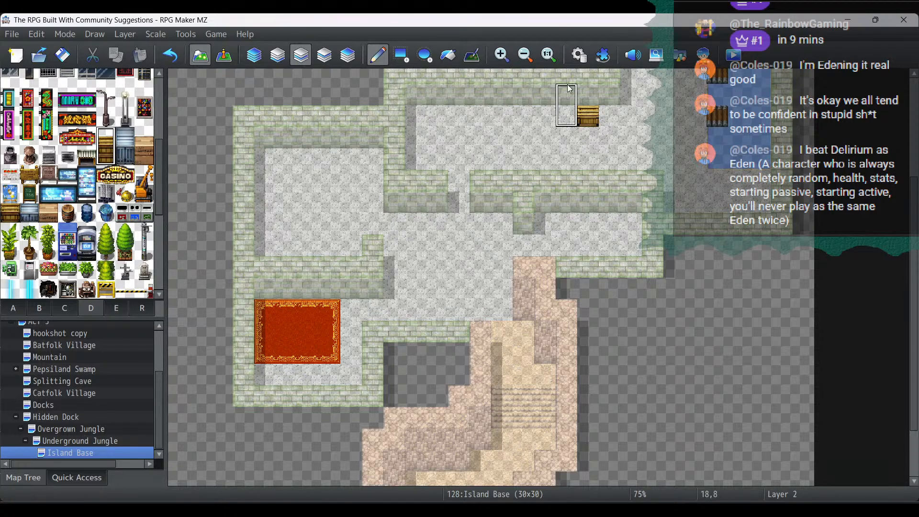
click(545, 96)
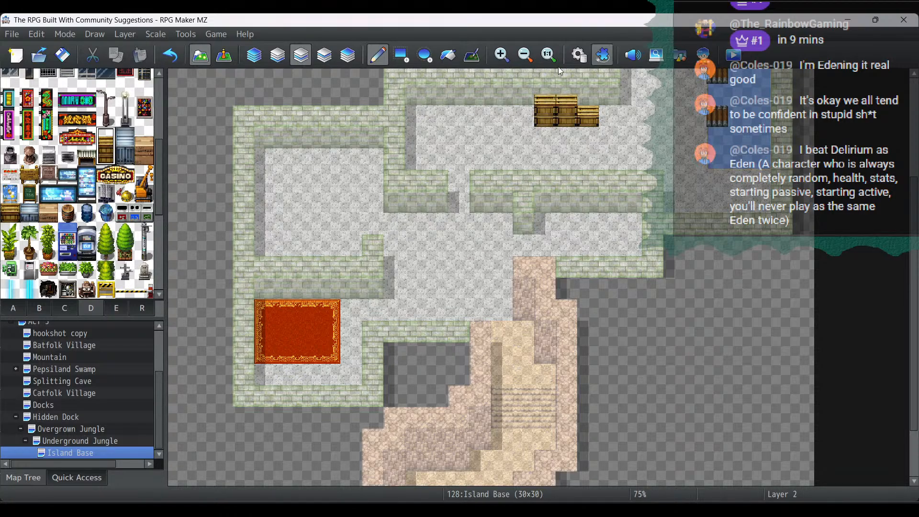
Step: Add a row of three stacked wooden crates in the western part of the same room
click(484, 117)
click(464, 118)
click(440, 117)
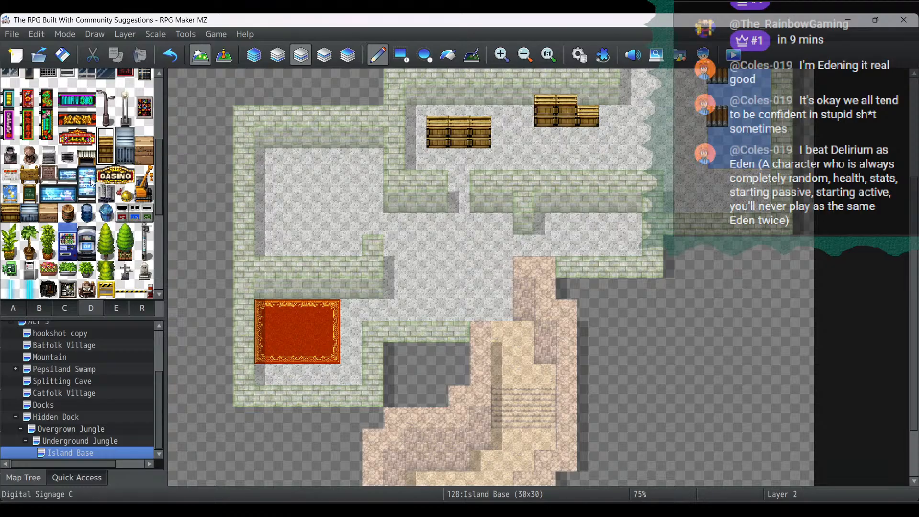
Step: Place three single wooden crates, two along the room's south wall and one near its northeast opening to the docks
click(10, 212)
click(523, 159)
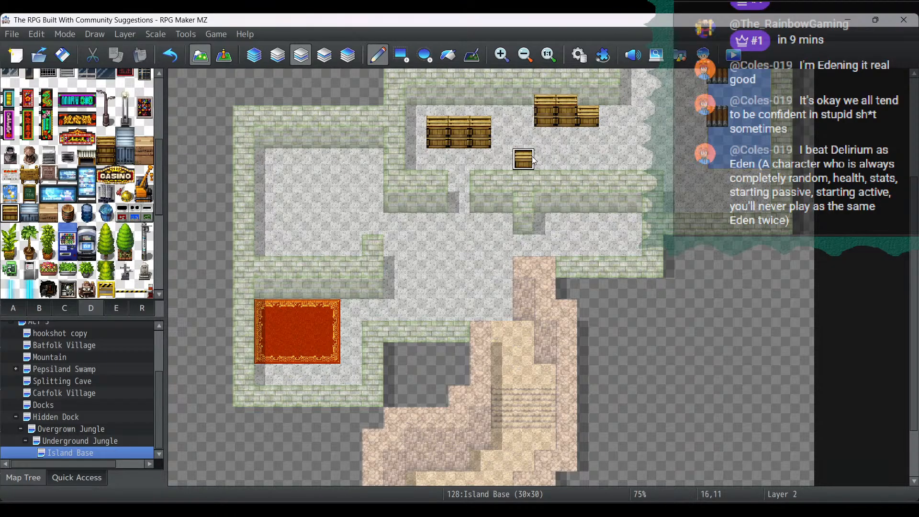
click(608, 165)
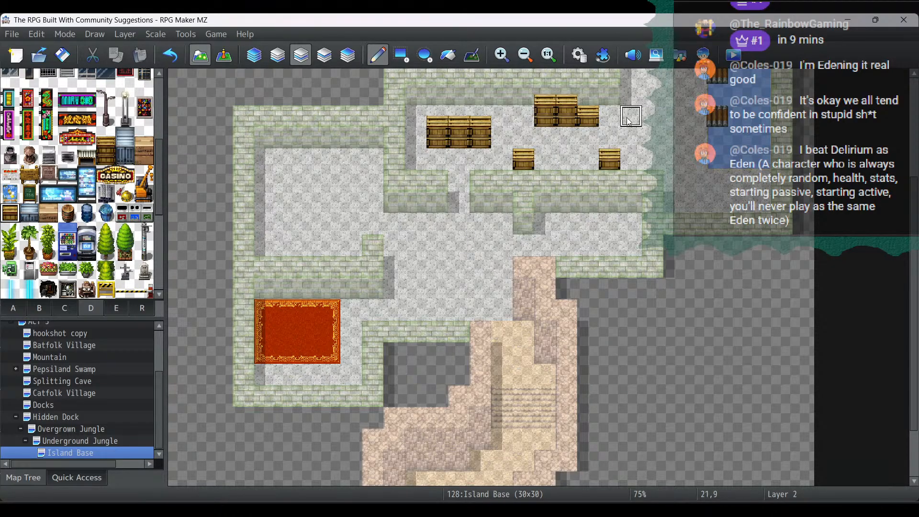
scroll(628, 117, up, 2)
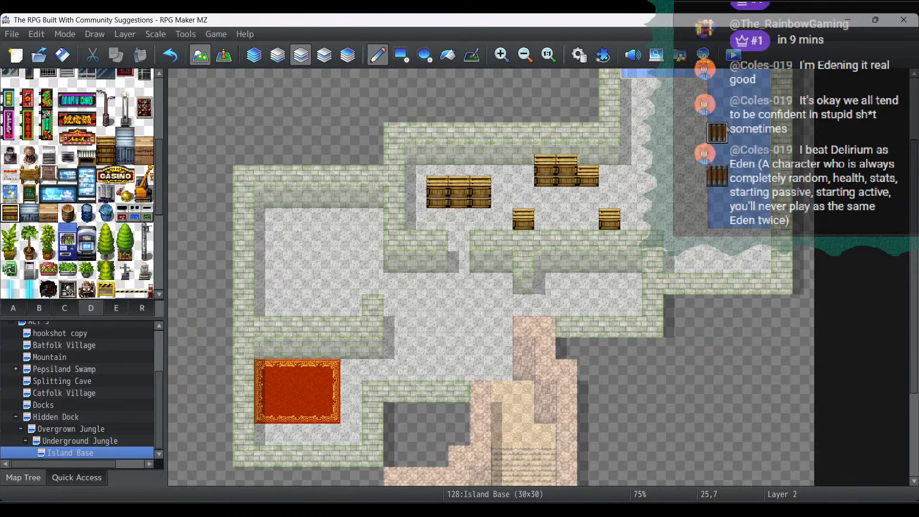
click(631, 176)
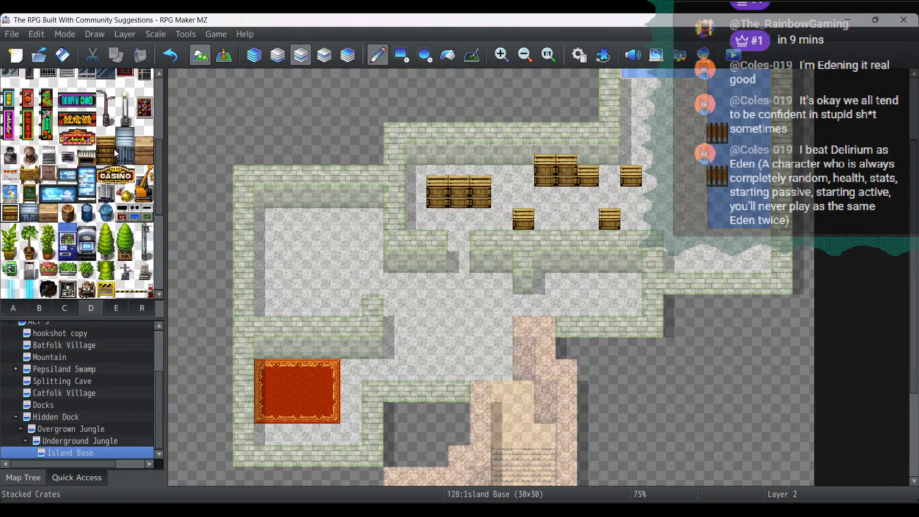
Step: Place two wooden barrels, one above the other, against the west wall beside the row of stacked crates
click(67, 214)
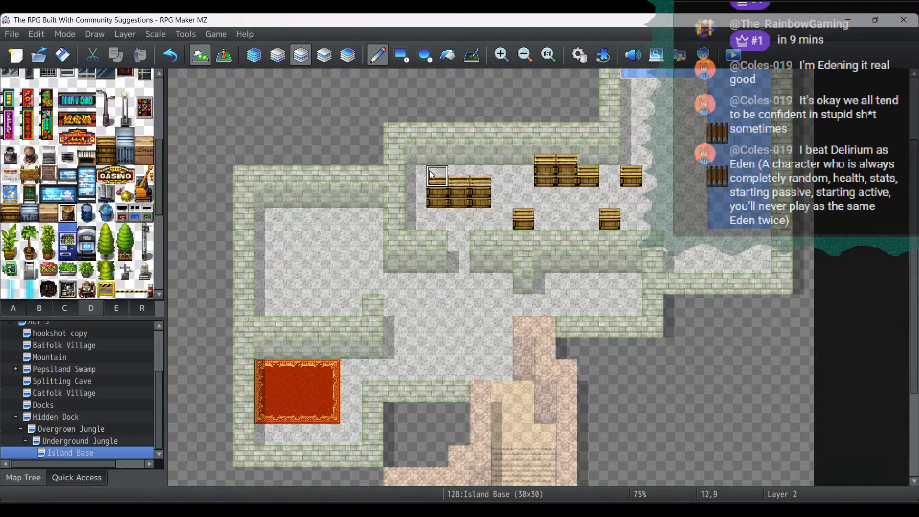
click(415, 175)
click(416, 198)
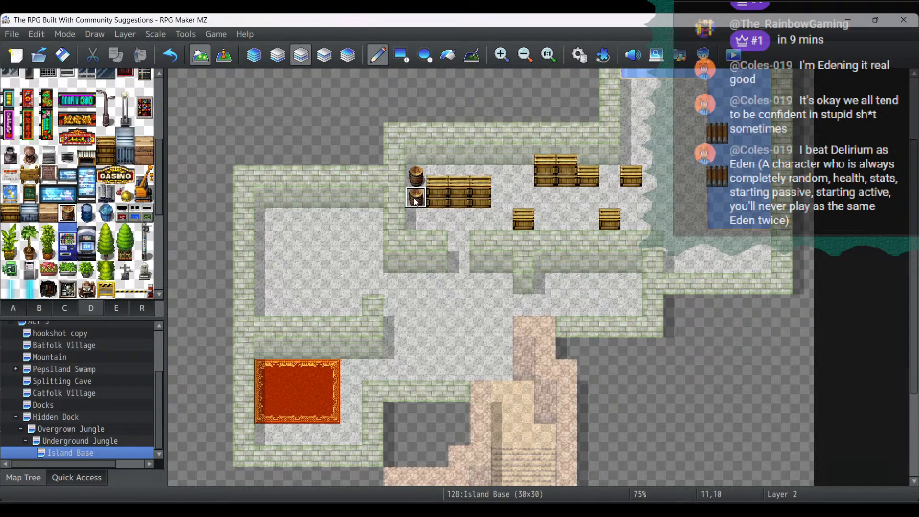
Step: Place two adjacent wooden barrels at the docks' southeast corner and an L-shaped group of three barrels by the docks' northwest wall
click(761, 240)
click(740, 241)
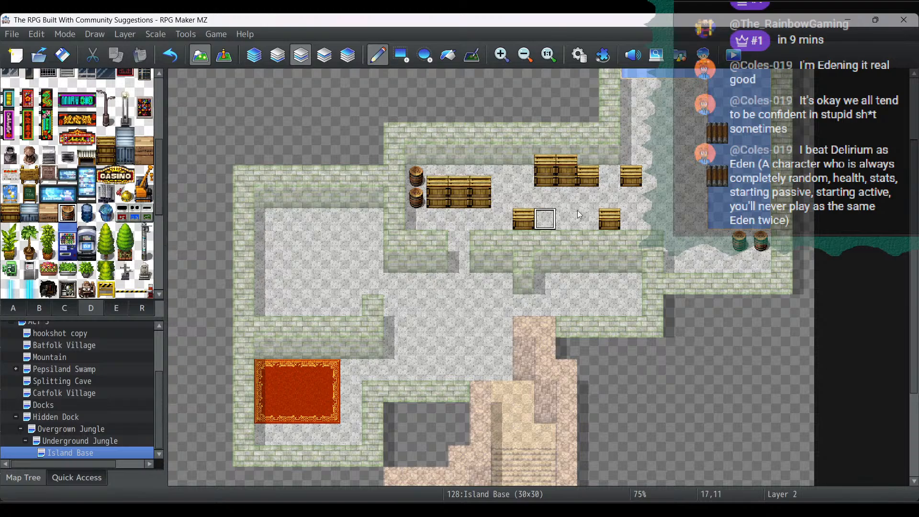
scroll(660, 201, up, 2)
click(631, 148)
click(631, 126)
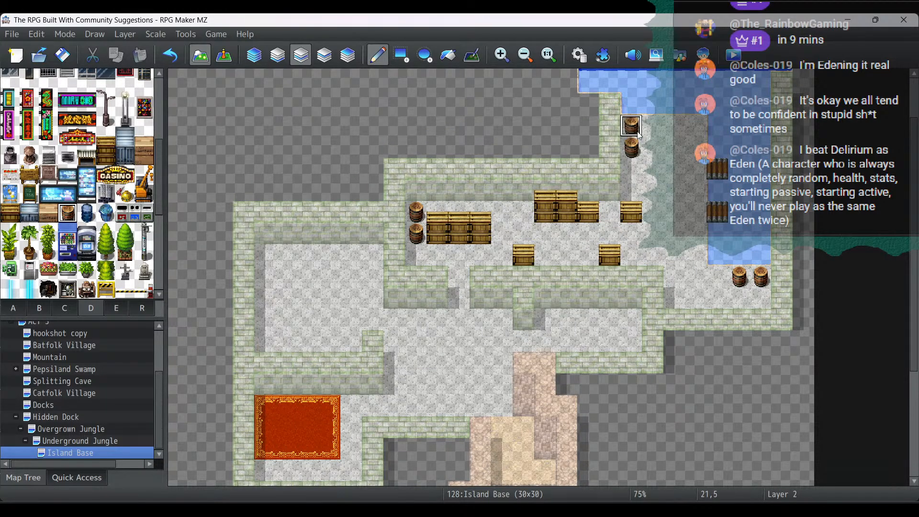
click(653, 126)
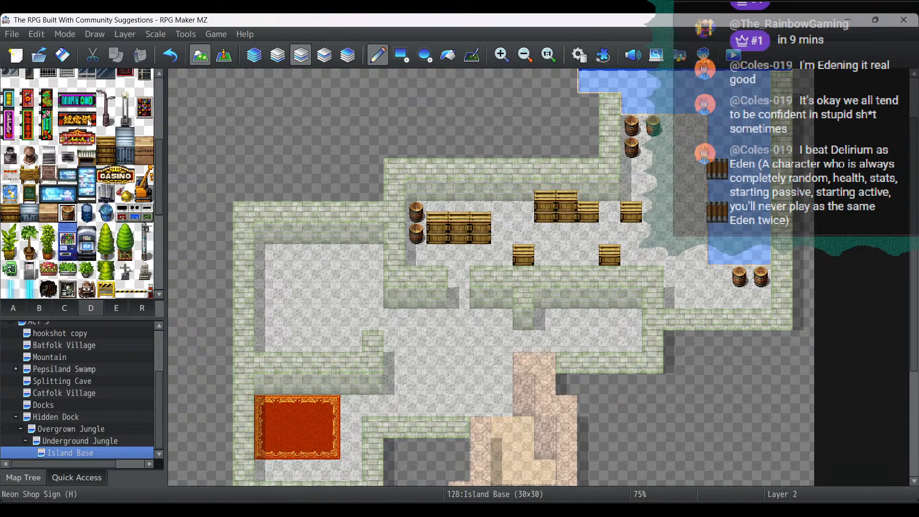
Step: Look through the D tiles, from shop signs and windows to stairs and nets, for further furnishings for the base
scroll(105, 145, up, 2)
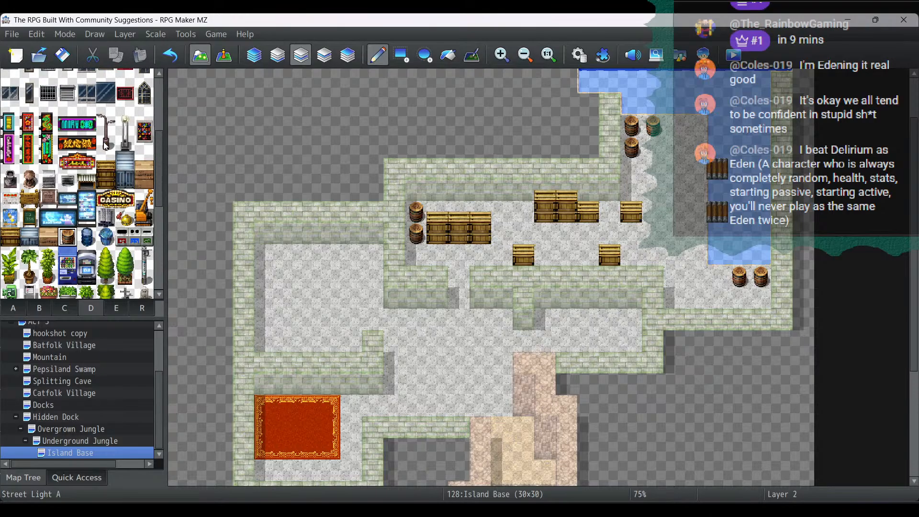
scroll(106, 144, up, 5)
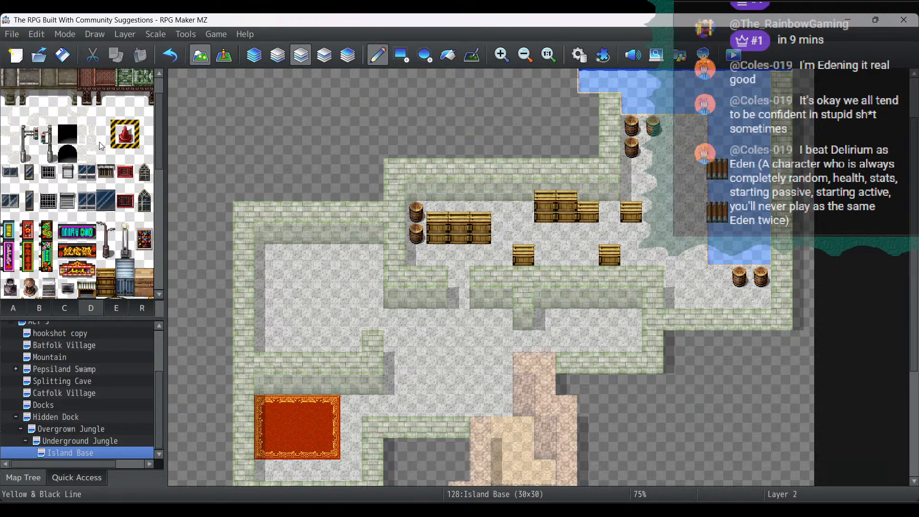
scroll(105, 151, up, 2)
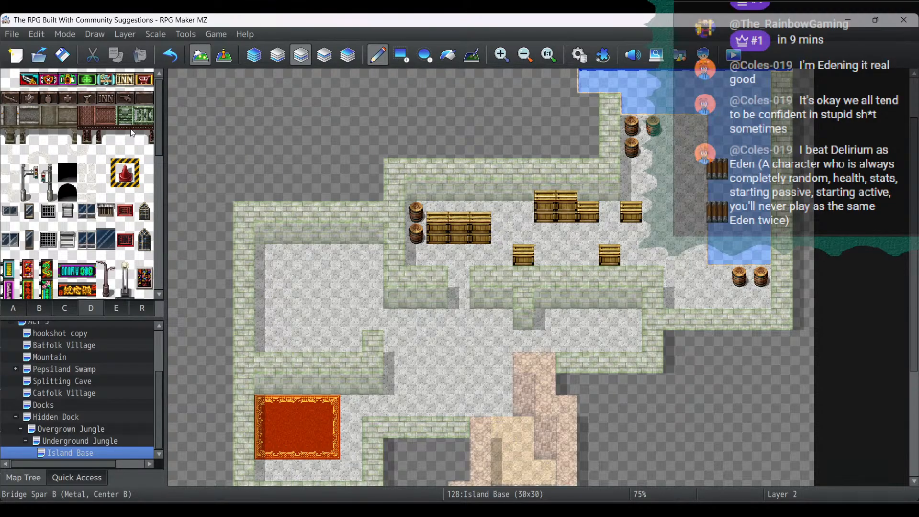
scroll(132, 133, up, 1)
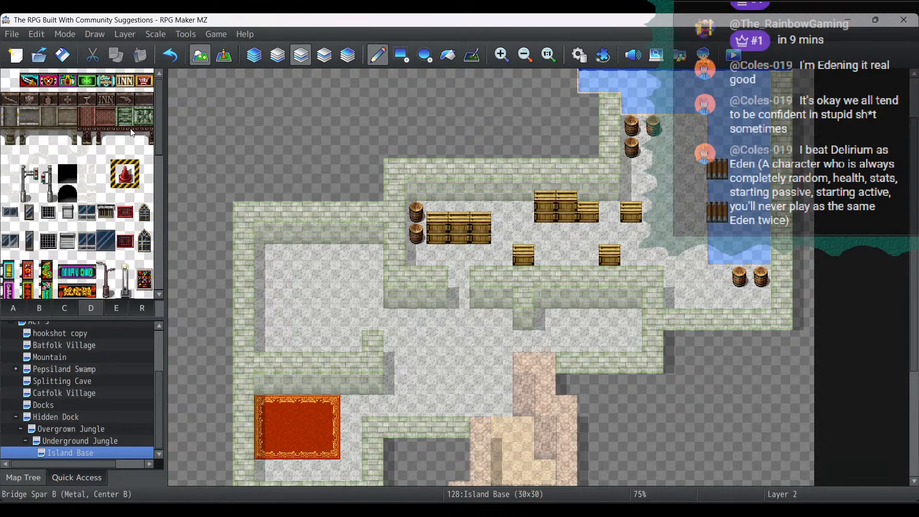
scroll(132, 139, down, 10)
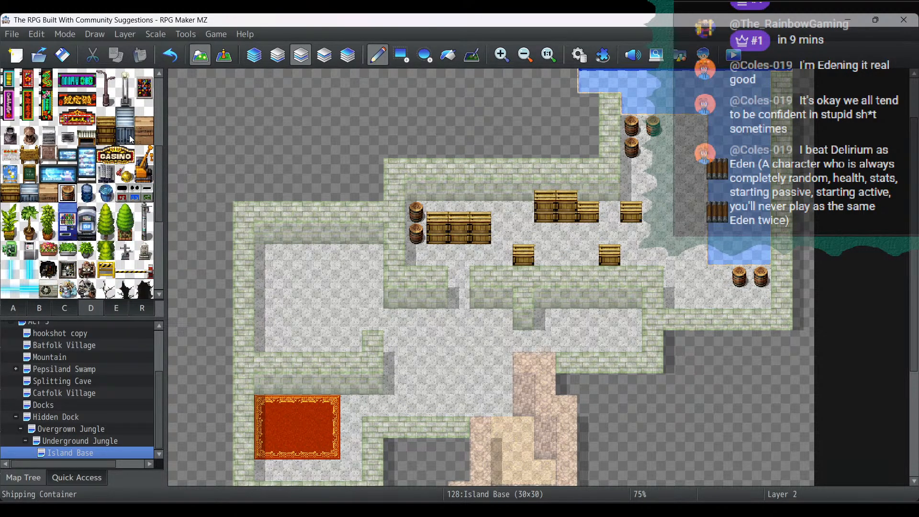
scroll(131, 139, down, 3)
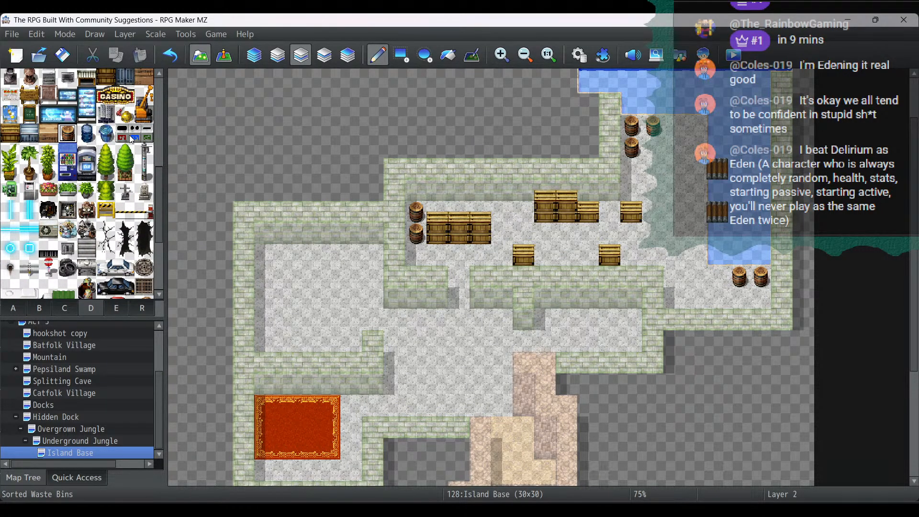
scroll(129, 135, down, 2)
scroll(129, 135, down, 2)
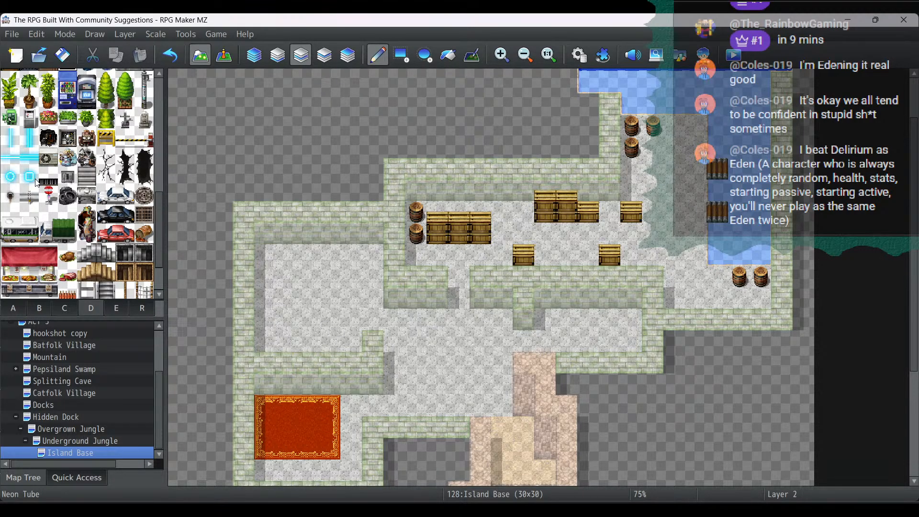
scroll(141, 214, down, 2)
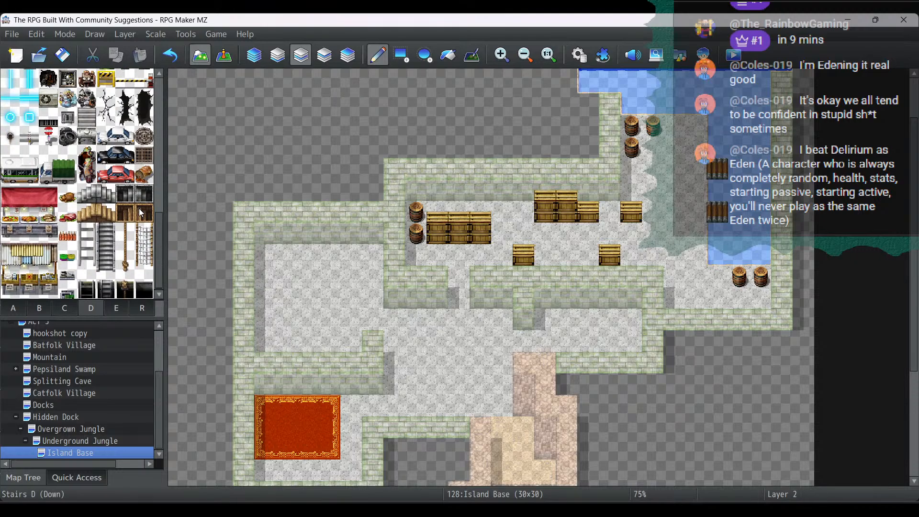
click(149, 232)
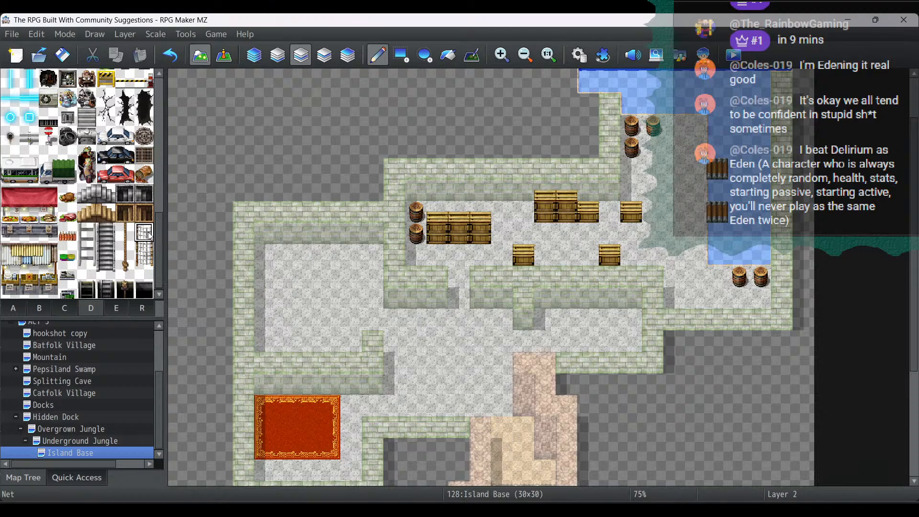
Step: Place two Beer Barrel A tiles side by side in the northwest corner of the large western room
click(116, 308)
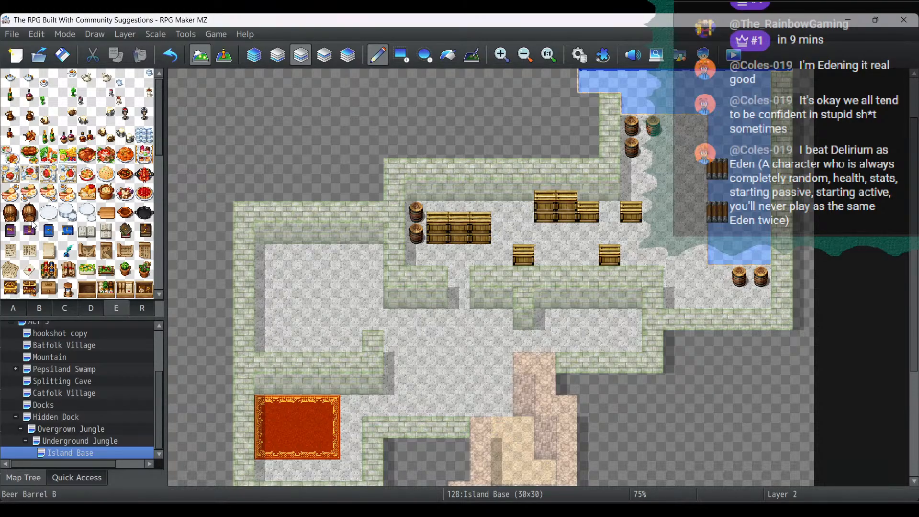
click(10, 212)
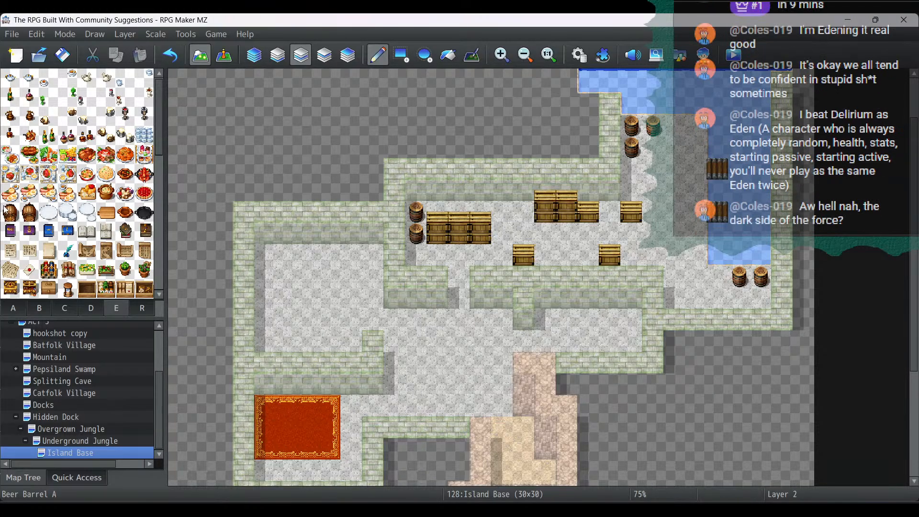
click(266, 255)
click(287, 259)
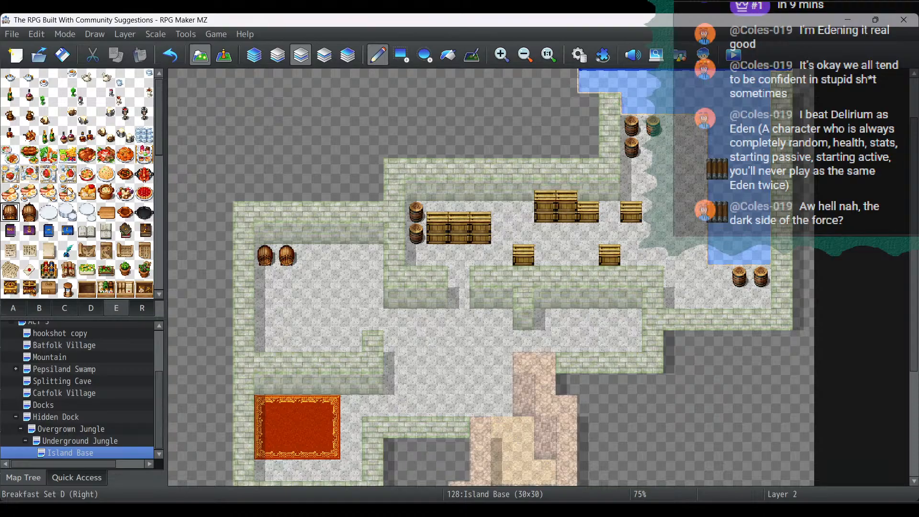
Step: Examine the E tiles, from food, books and boxes to armour stands, statues and pillars, for more room furnishings
scroll(69, 193, down, 3)
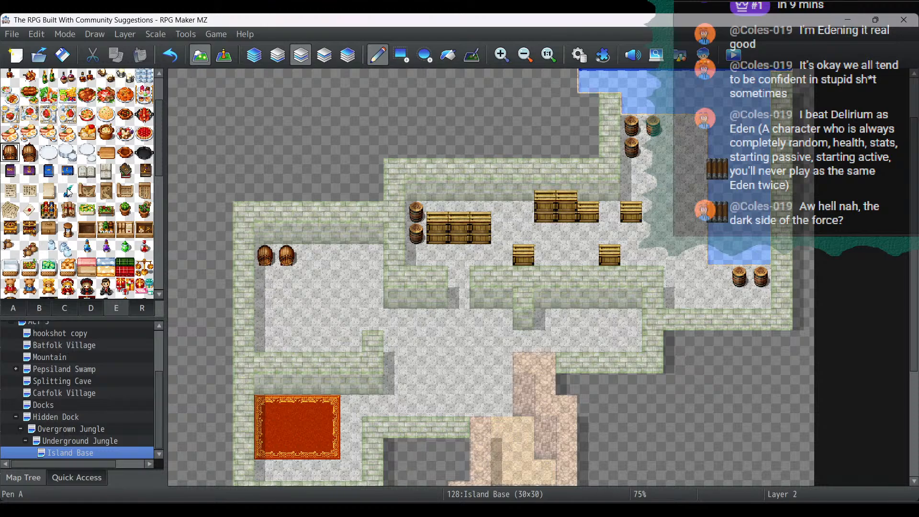
scroll(88, 200, down, 2)
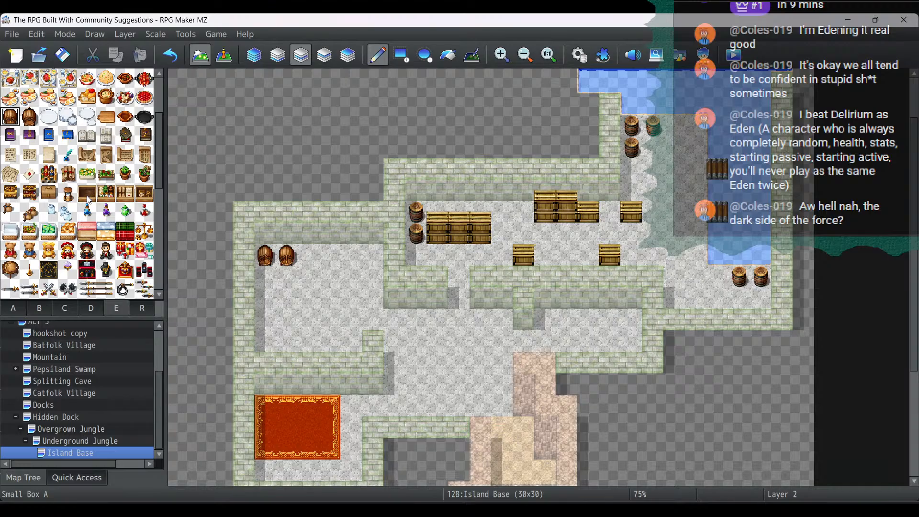
scroll(88, 200, down, 2)
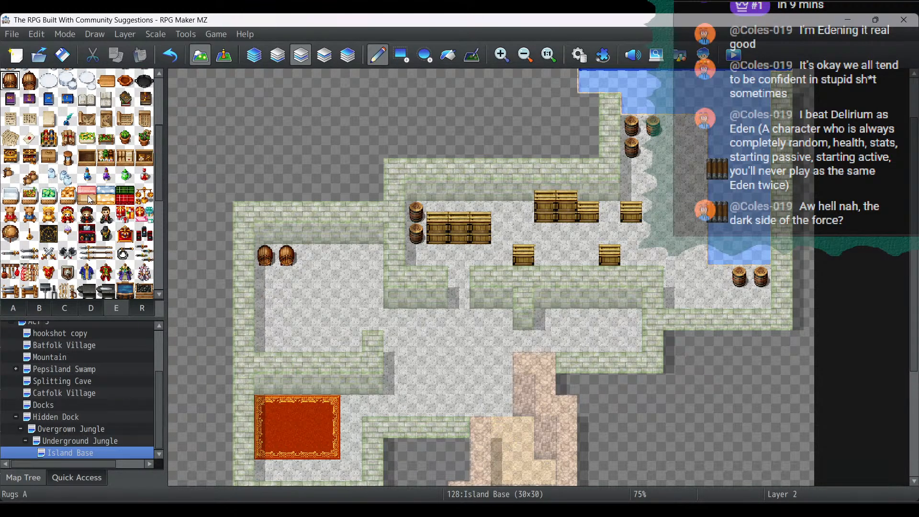
scroll(89, 200, down, 2)
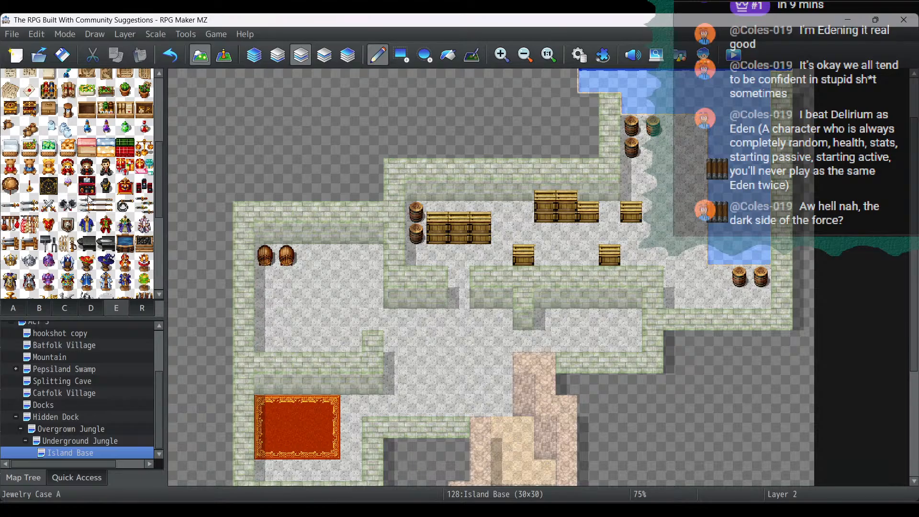
scroll(89, 200, down, 2)
scroll(89, 200, down, 8)
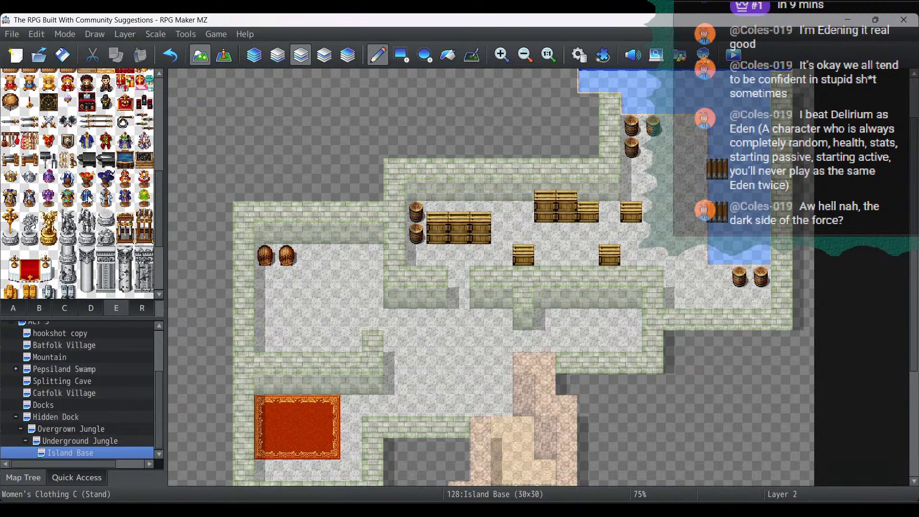
scroll(89, 200, up, 15)
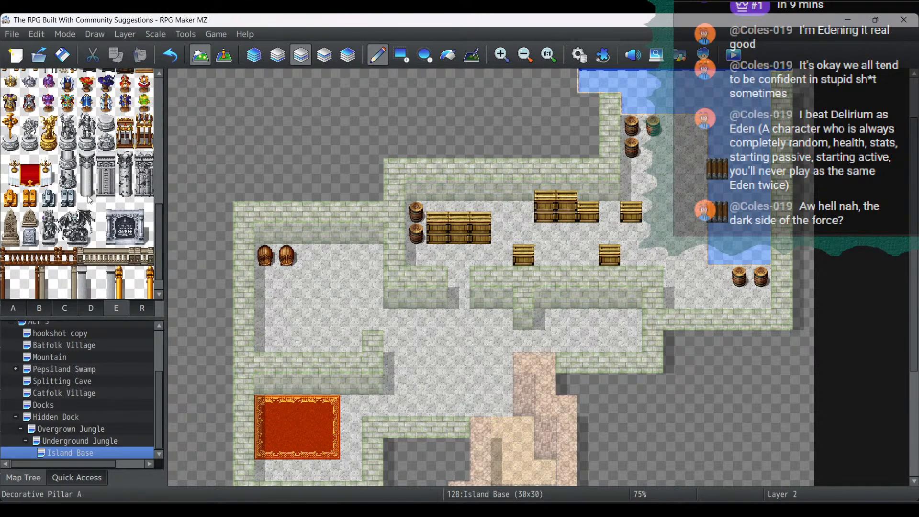
scroll(89, 200, up, 3)
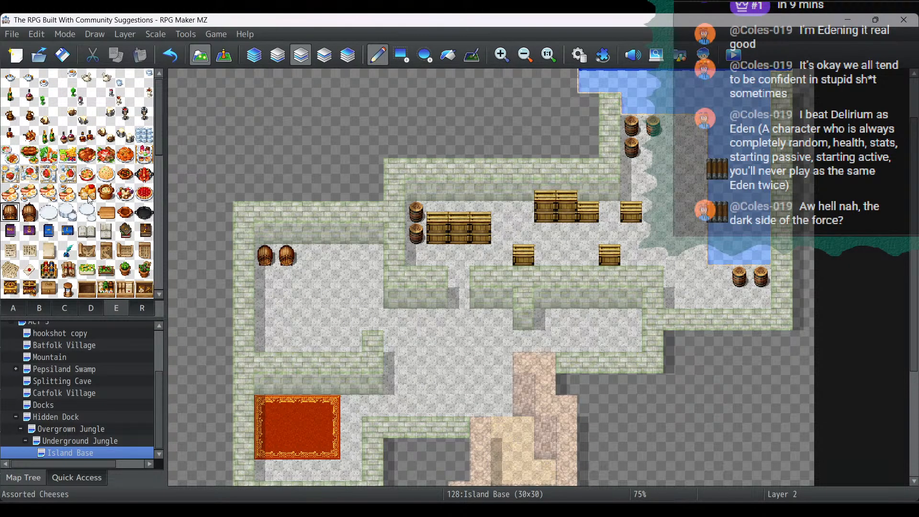
Step: Review the D tiles again, from the stairs and vehicles back to the windows and shop signs, for suitable decorations
click(90, 310)
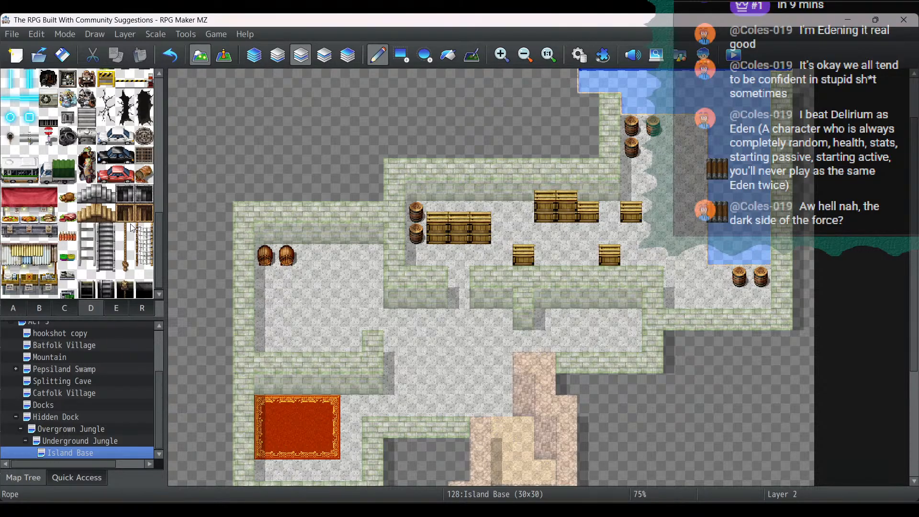
scroll(133, 229, up, 1)
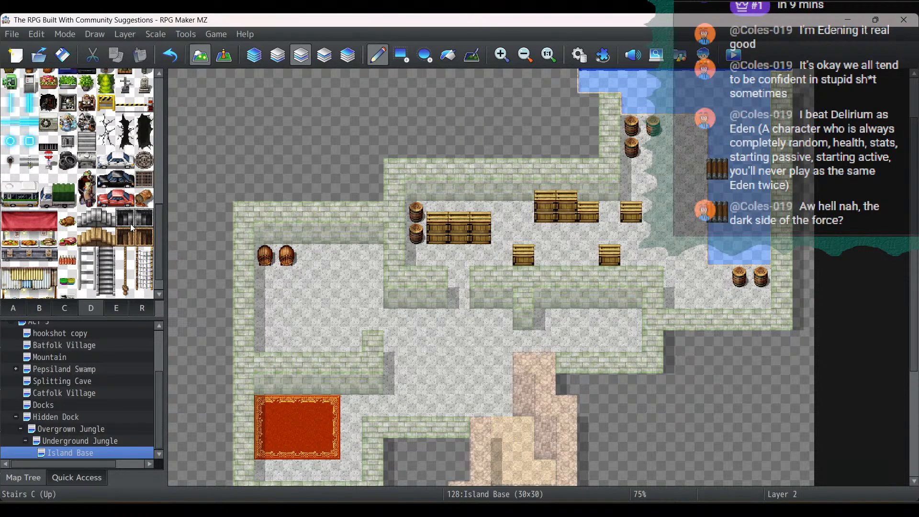
scroll(132, 228, up, 1)
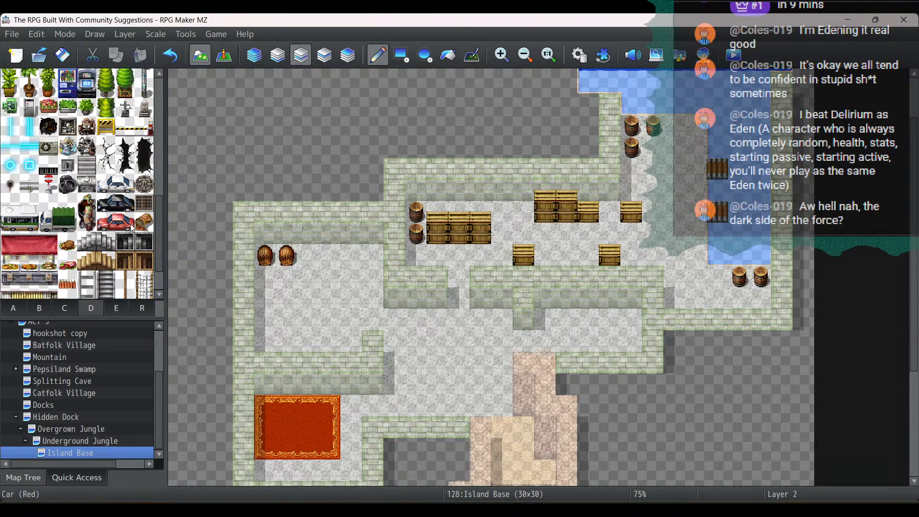
scroll(132, 228, up, 4)
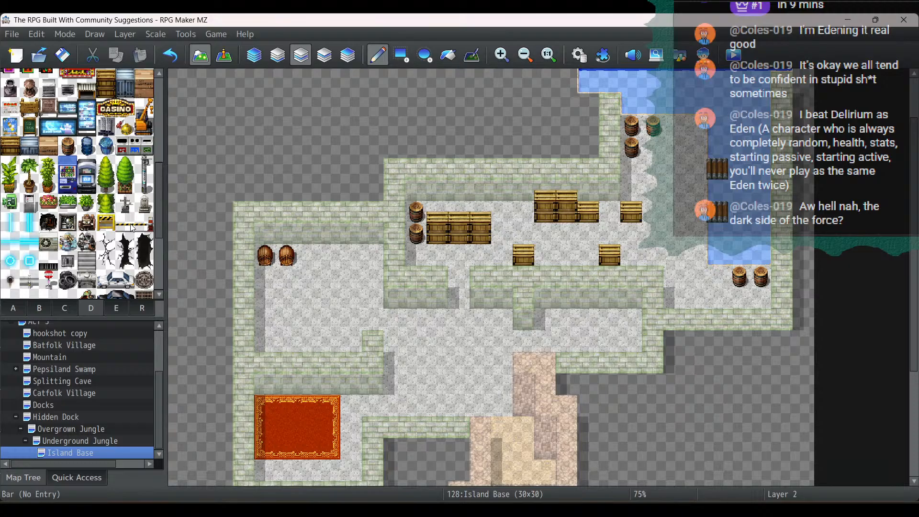
scroll(133, 228, up, 1)
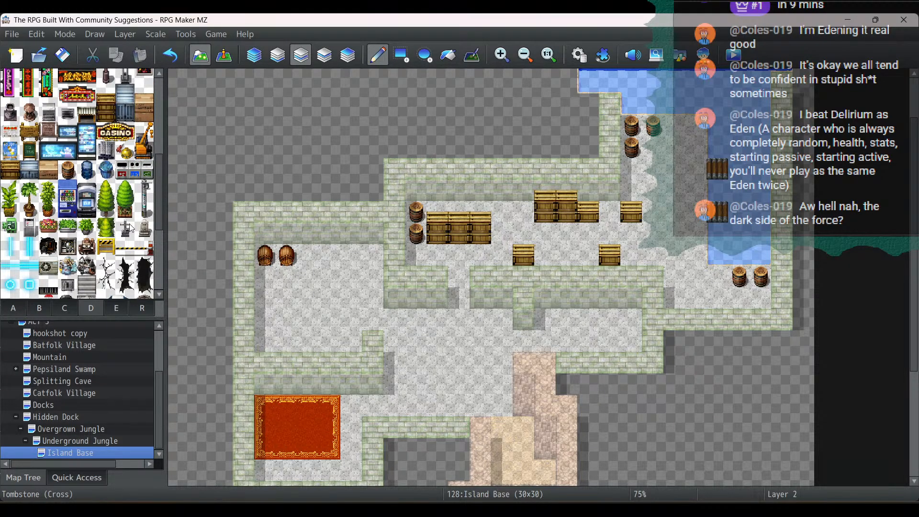
scroll(132, 227, up, 6)
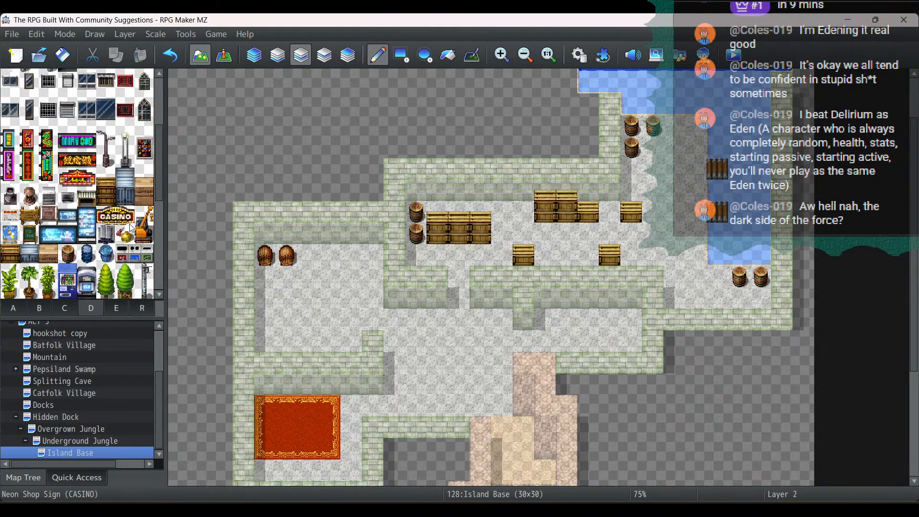
scroll(131, 226, up, 2)
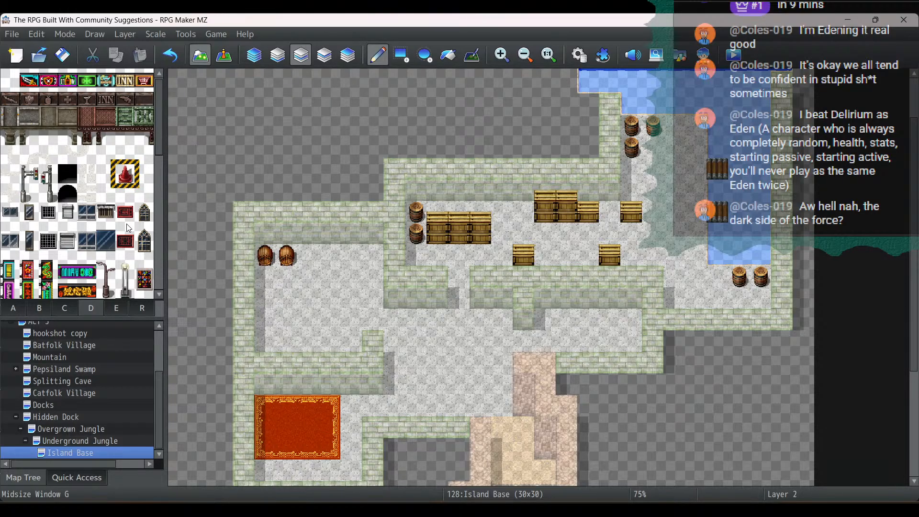
Step: Place a single bed with a blue blanket on the red carpet's north edge, using Layer 3 to keep the carpet intact
scroll(142, 116, down, 10)
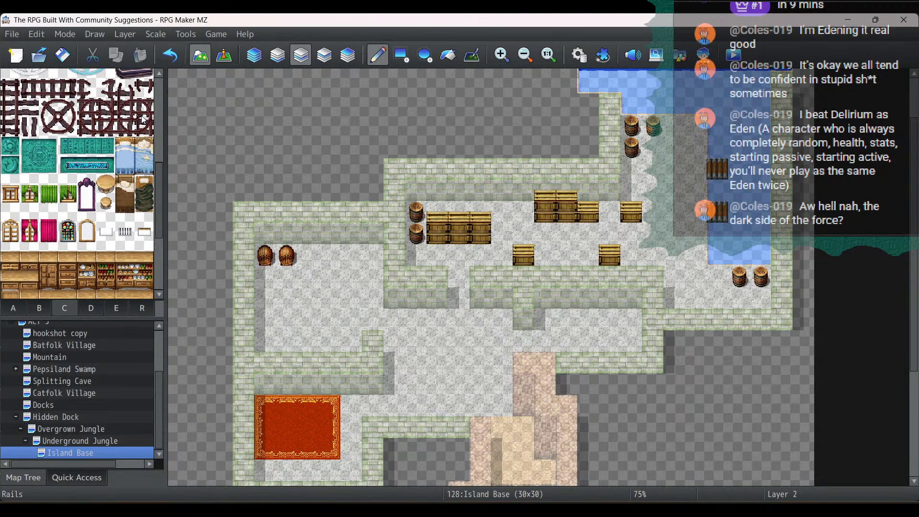
drag(125, 148, 134, 169)
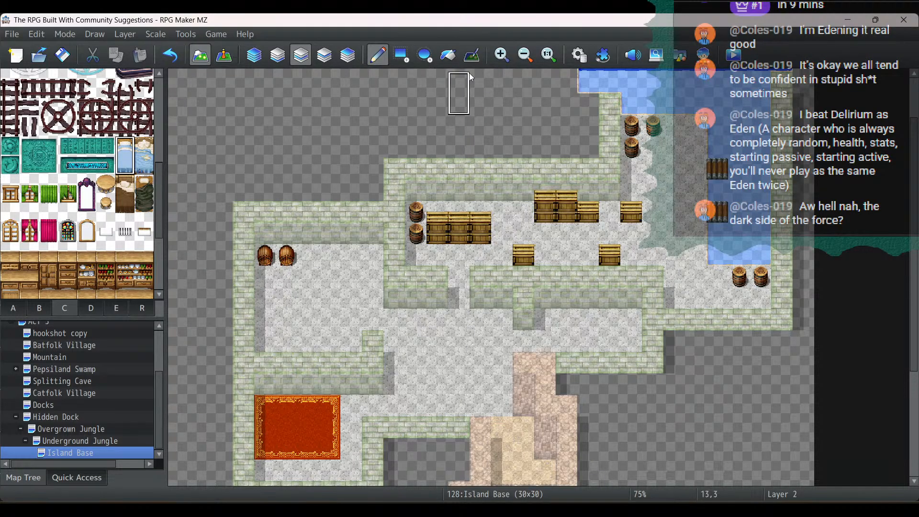
scroll(323, 414, down, 5)
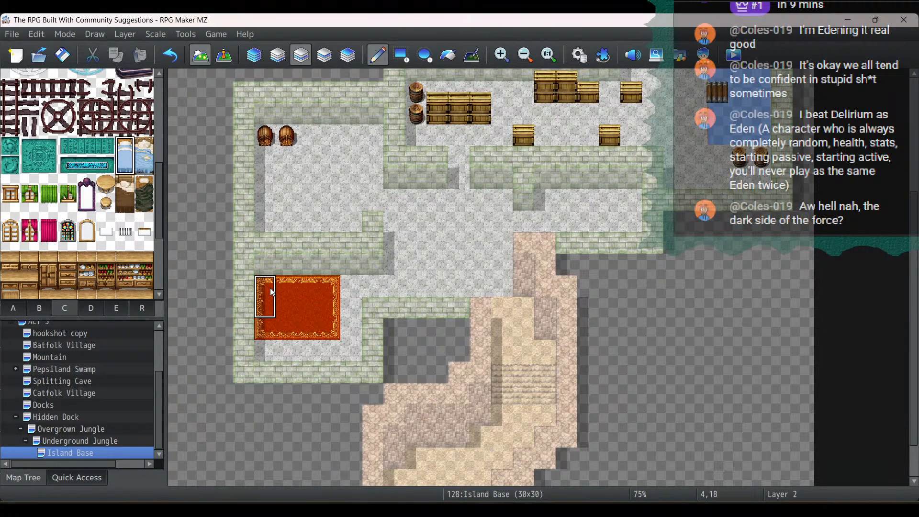
click(287, 297)
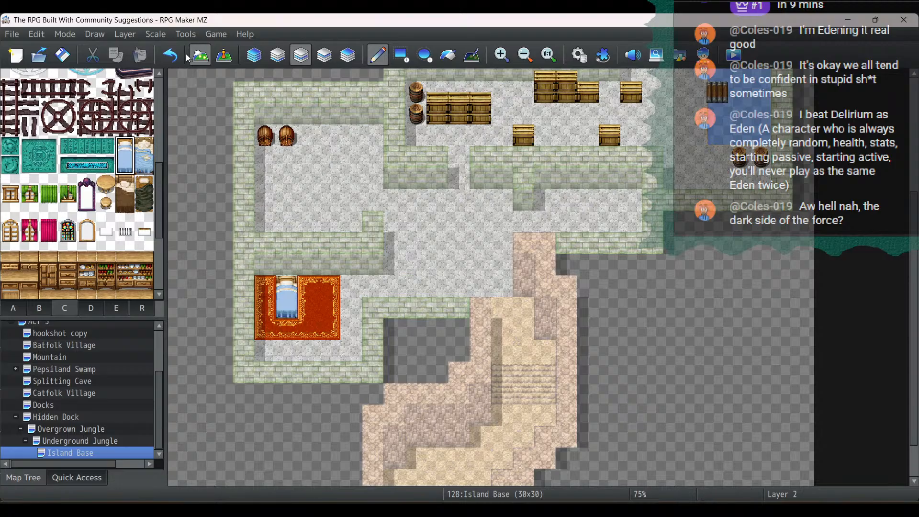
click(170, 54)
click(324, 63)
click(287, 298)
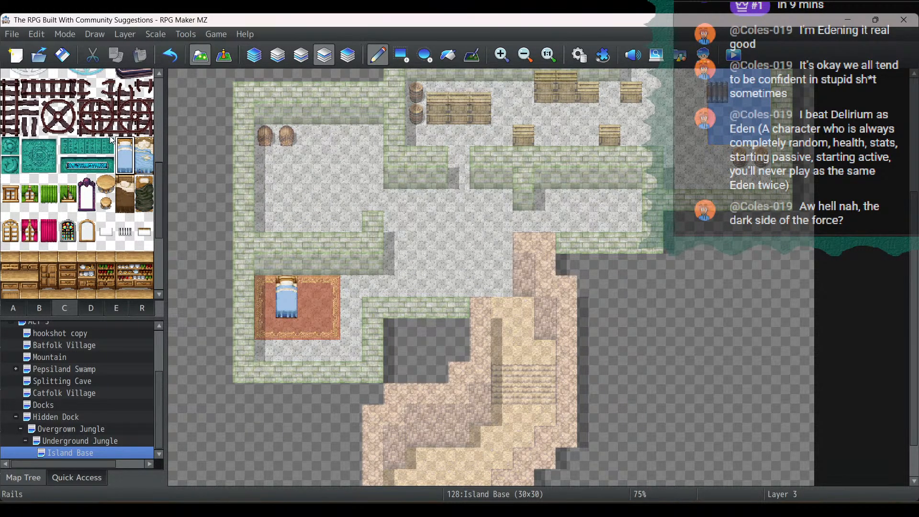
Step: Place a closed barrel from the B tiles between the crate stacks in the northern storage room, on Layer 2
scroll(110, 136, up, 3)
scroll(110, 145, up, 2)
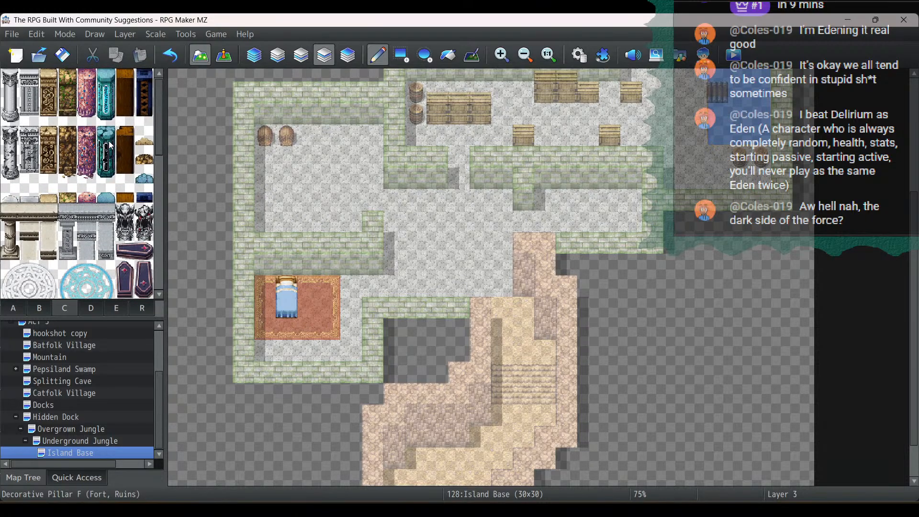
scroll(110, 146, down, 10)
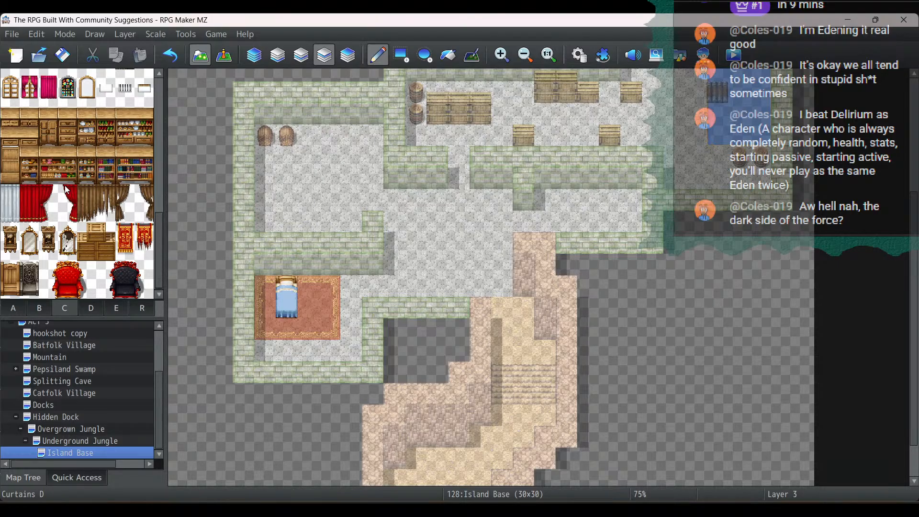
click(42, 311)
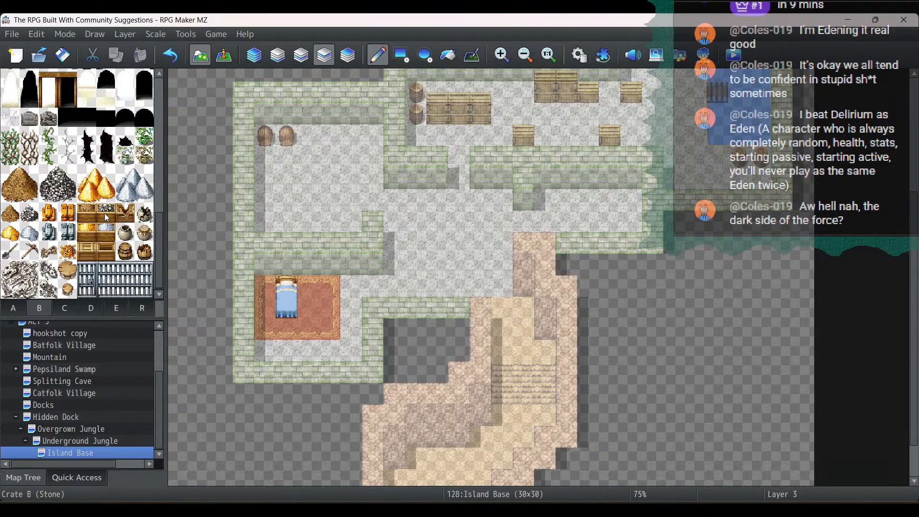
click(125, 251)
scroll(587, 158, up, 3)
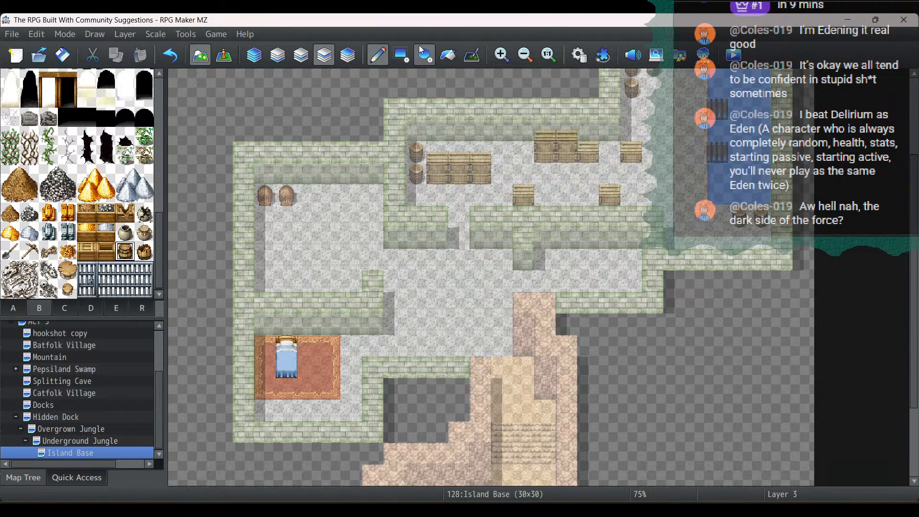
click(293, 60)
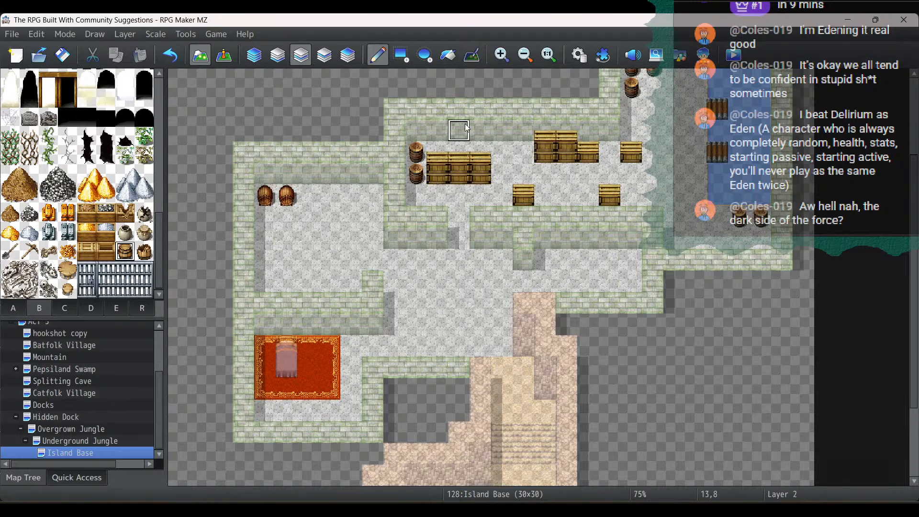
click(502, 152)
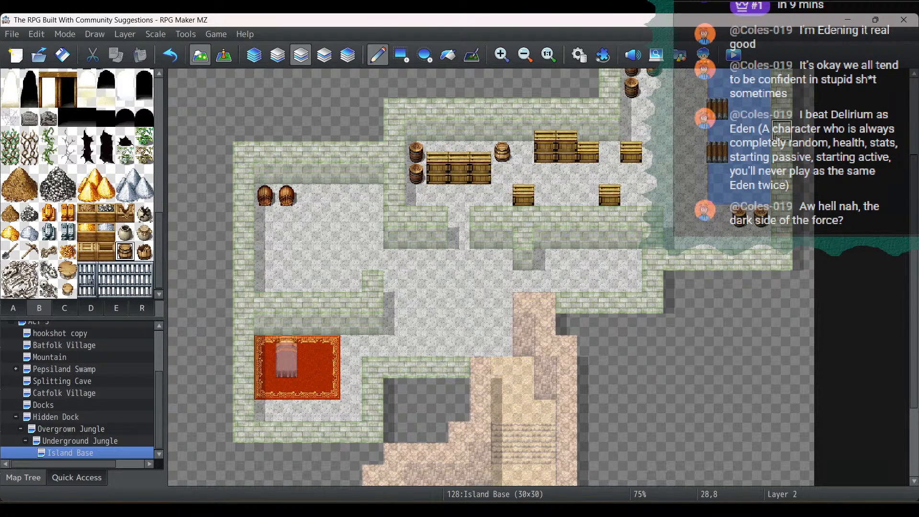
Step: Add closed barrels beside the dock's open ones: one in the southeast corner and two at the northwest barrel group
click(739, 216)
click(761, 215)
click(761, 236)
scroll(819, 104, up, 3)
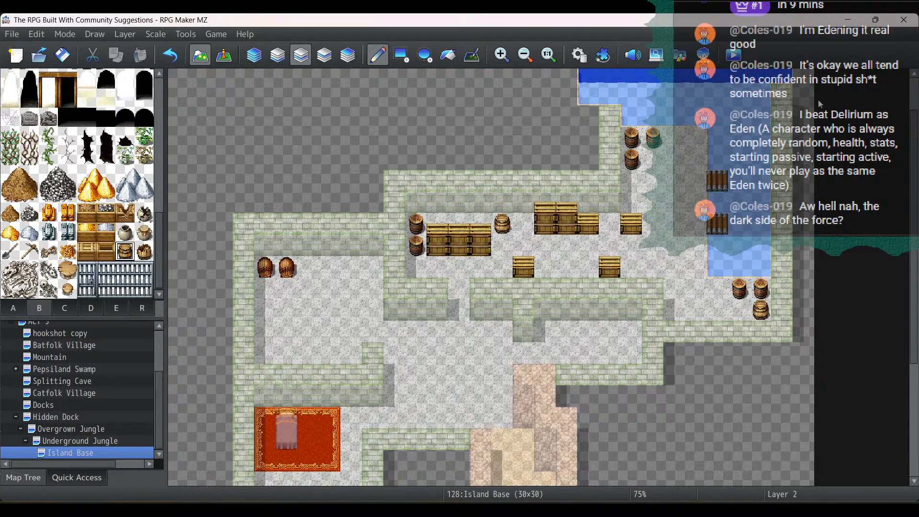
click(653, 159)
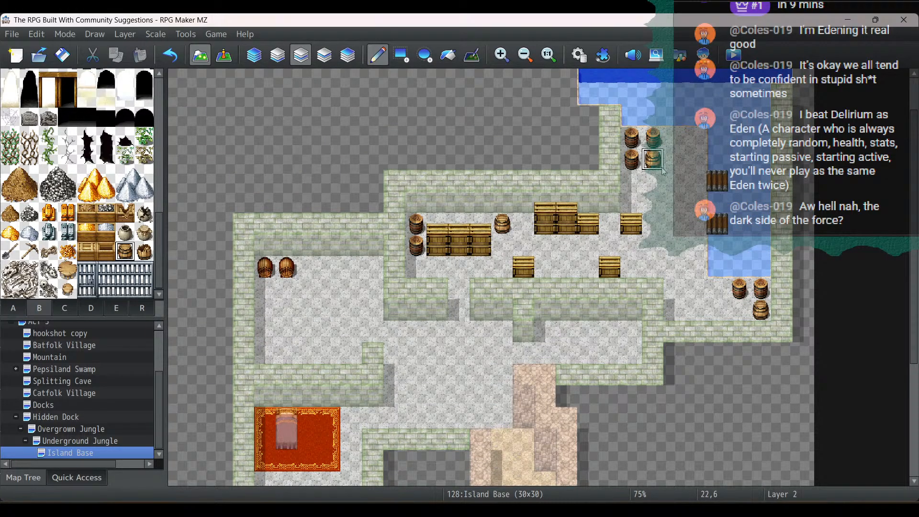
click(632, 181)
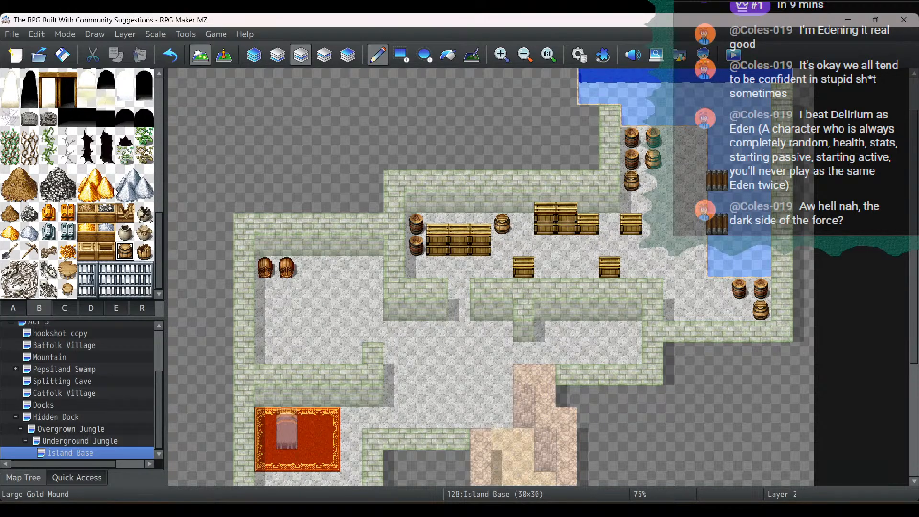
Step: Place a round wooden table on the red carpet's northeast corner with a stool just south of it, using Layer 3 to keep the carpet intact
scroll(114, 190, up, 7)
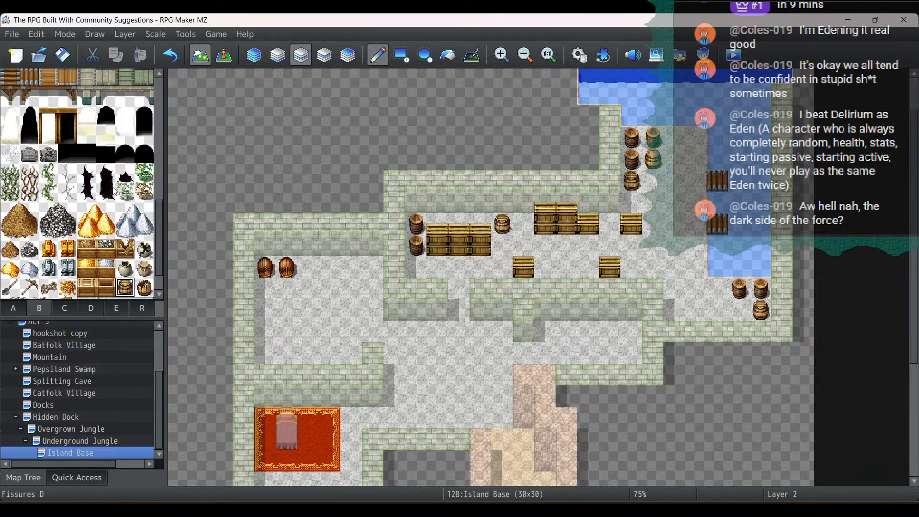
scroll(114, 190, up, 5)
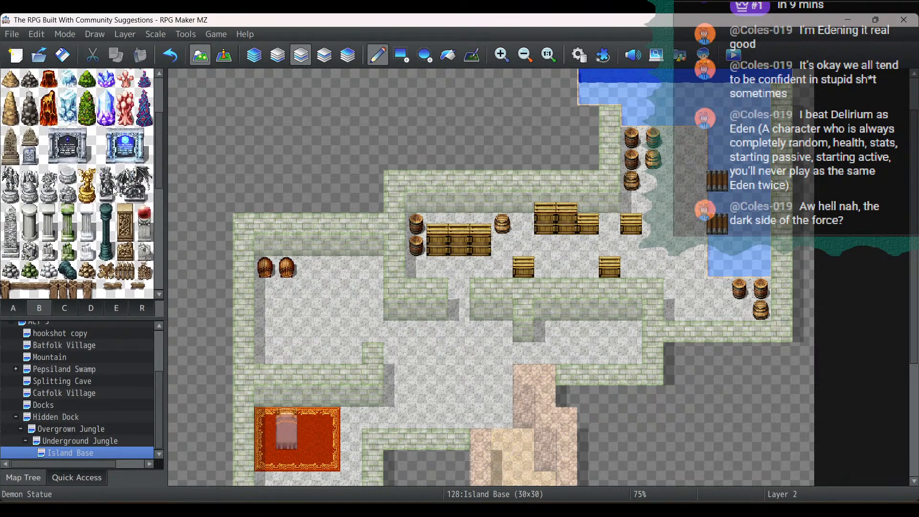
scroll(115, 190, up, 5)
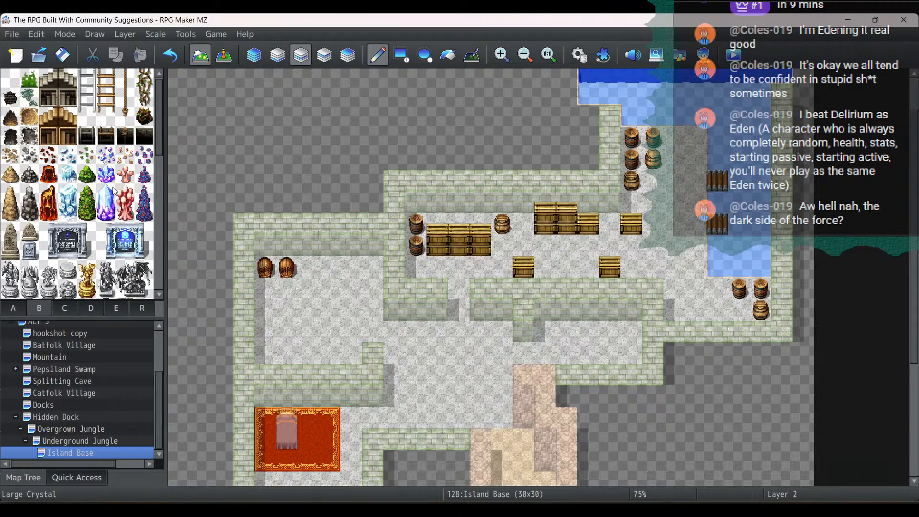
click(62, 308)
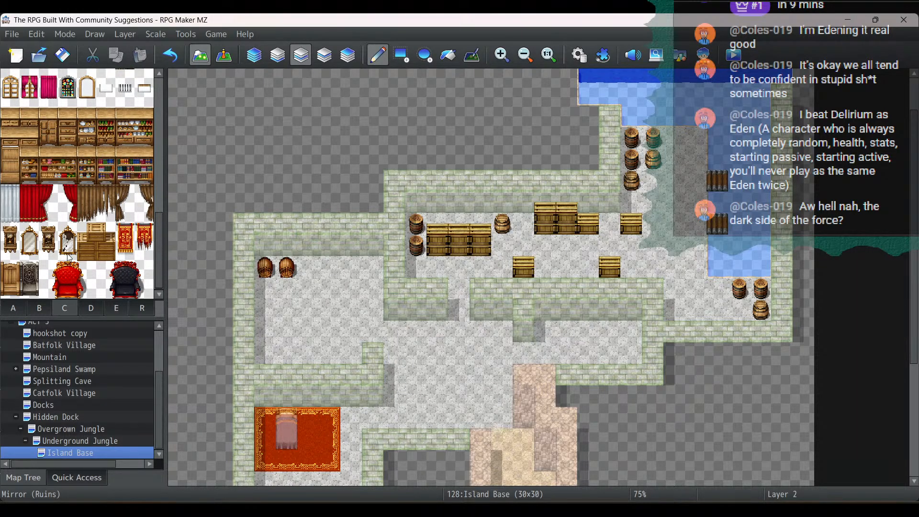
scroll(90, 196, up, 4)
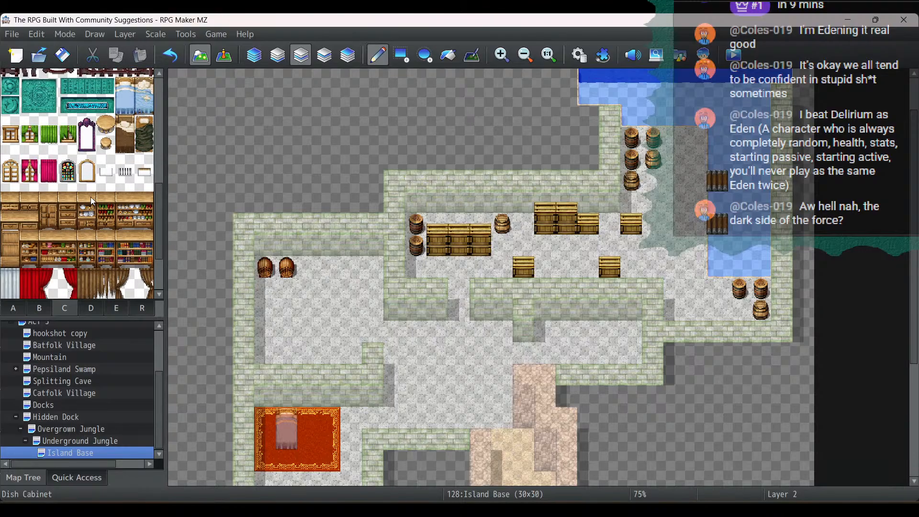
scroll(91, 196, up, 2)
click(106, 172)
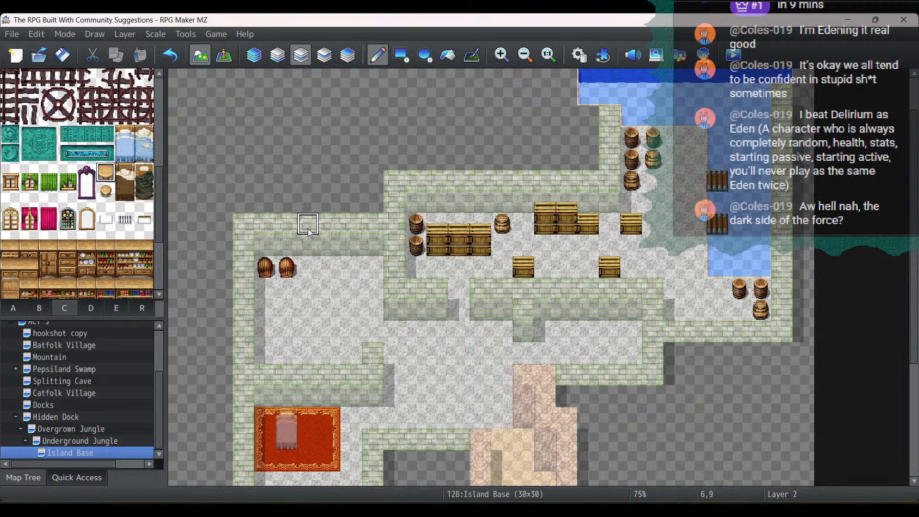
scroll(305, 233, down, 3)
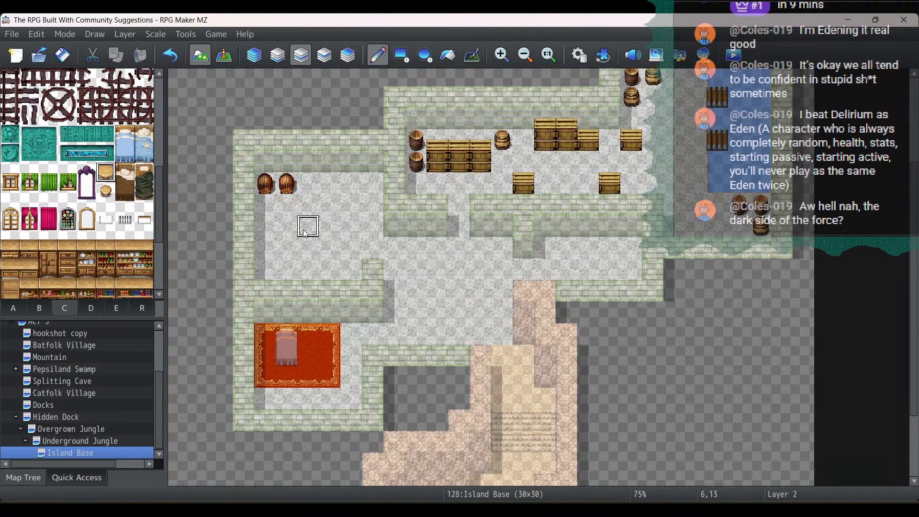
click(329, 334)
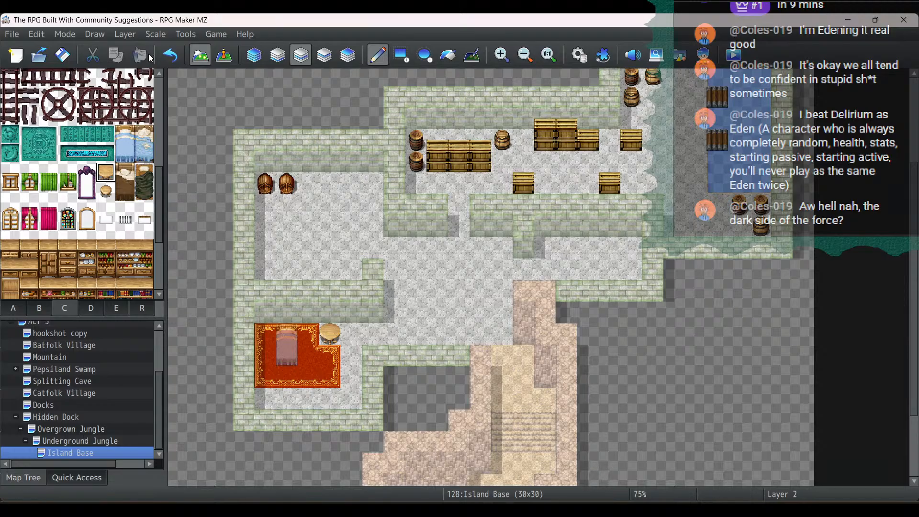
click(170, 55)
click(324, 56)
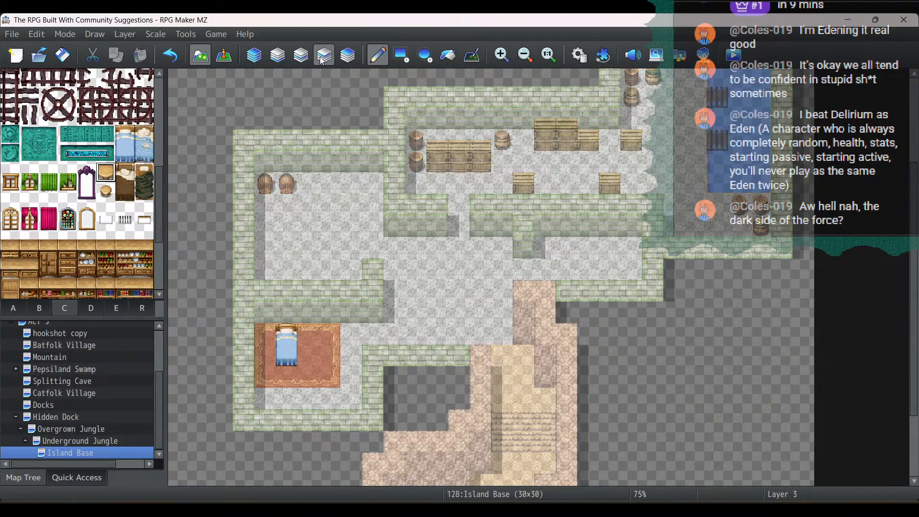
click(330, 340)
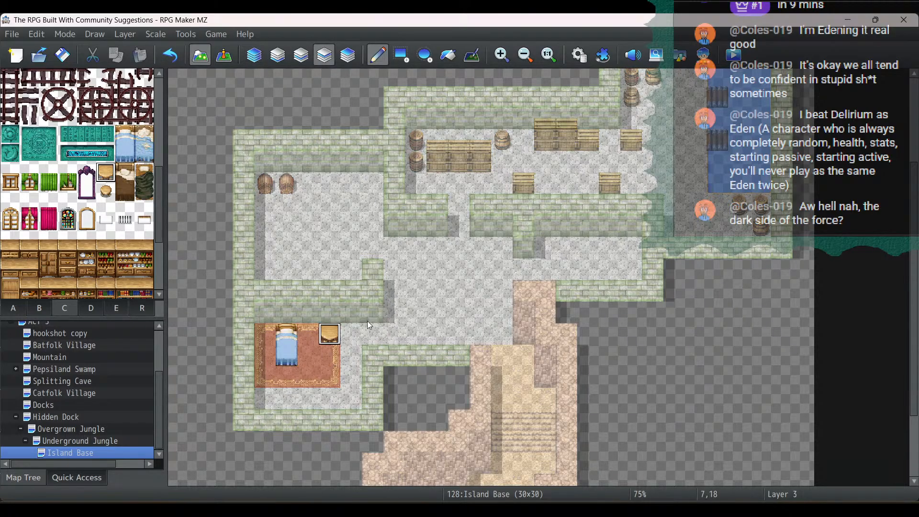
click(106, 199)
click(330, 356)
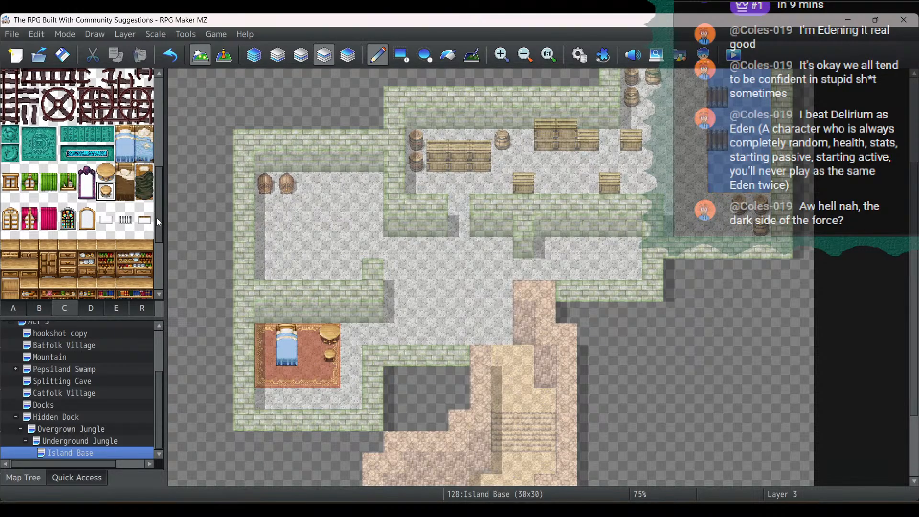
Step: Draw a pale stone table three tiles wide and two tiles high in the middle of the large western room, on Layer 2
scroll(120, 232, up, 10)
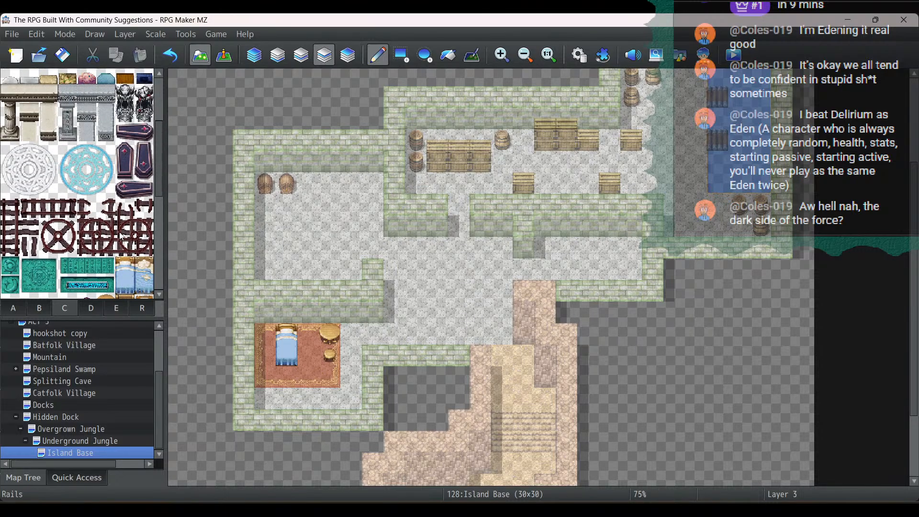
scroll(119, 232, up, 5)
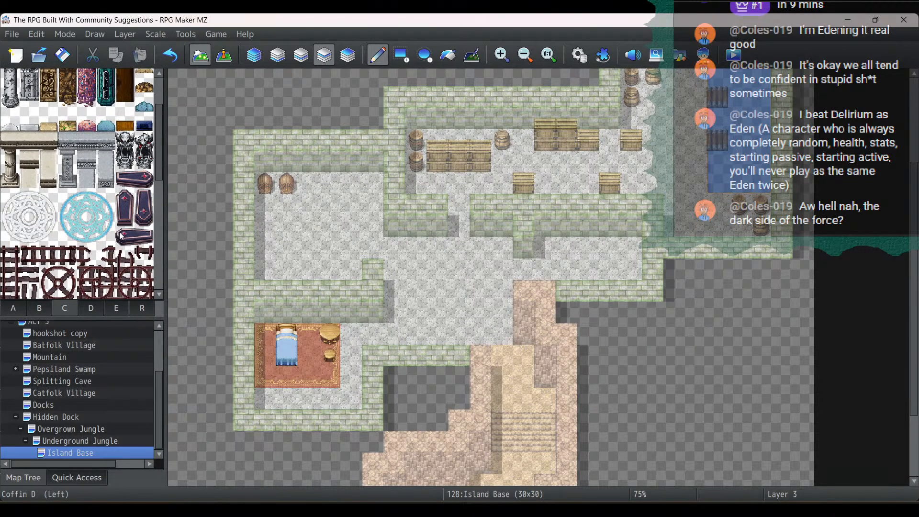
click(13, 310)
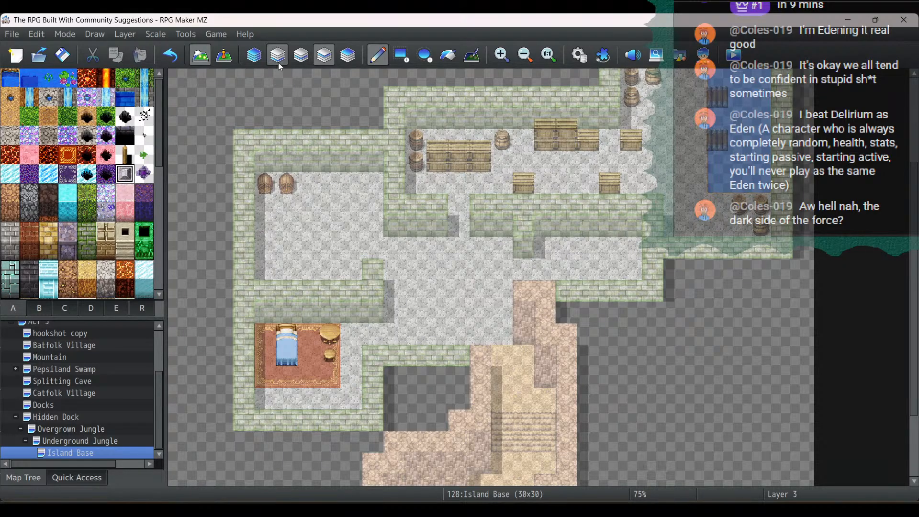
click(301, 55)
mouse_move(288, 226)
mouse_down()
mouse_move(321, 224)
mouse_move(309, 248)
mouse_move(287, 248)
mouse_move(330, 248)
mouse_up()
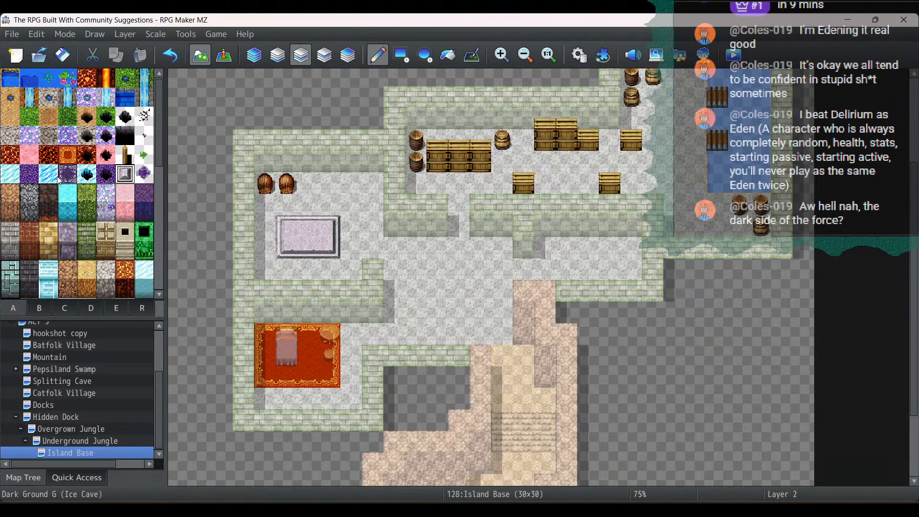
Step: Place a small green tableware tile from the E tiles on the stone table's upper middle tile, using Layer 3
click(51, 309)
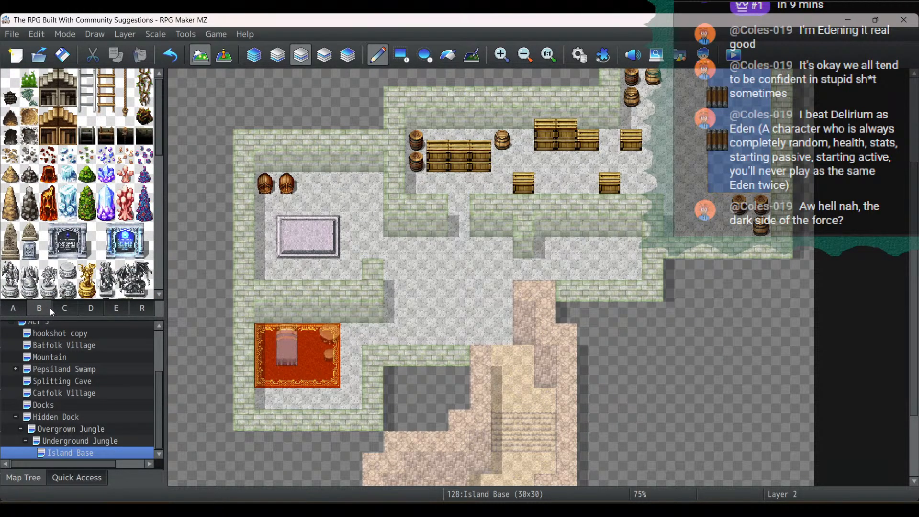
scroll(95, 240, down, 3)
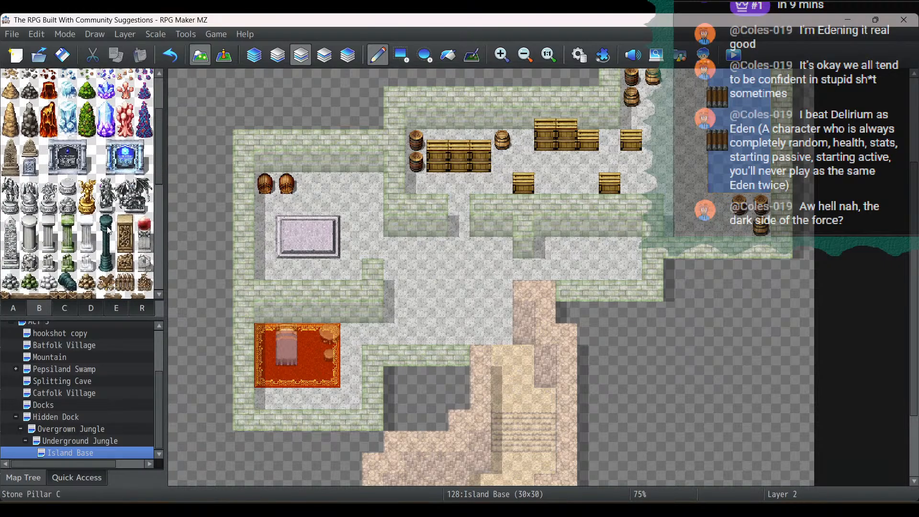
scroll(108, 230, down, 3)
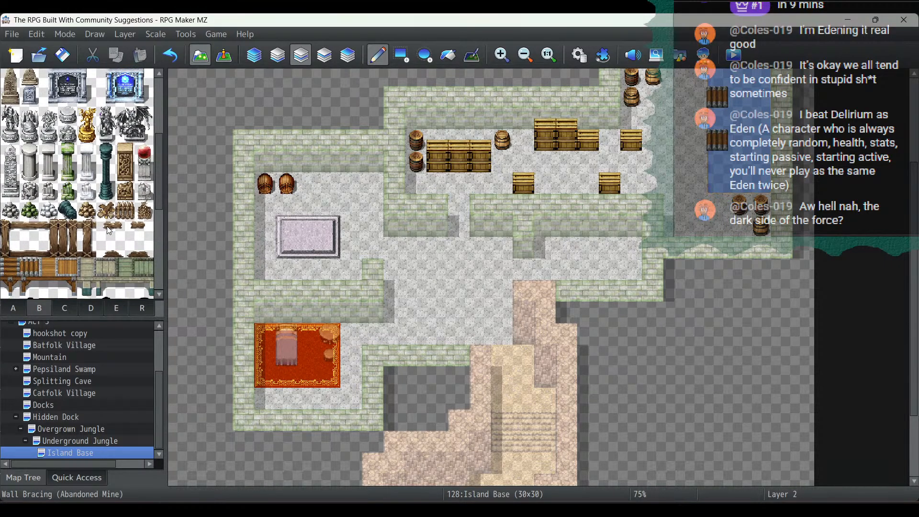
scroll(107, 226, down, 6)
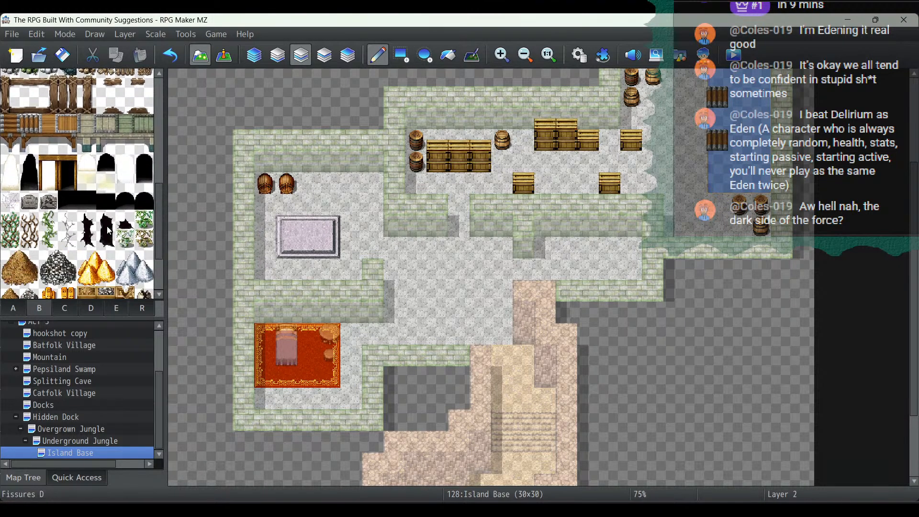
click(116, 308)
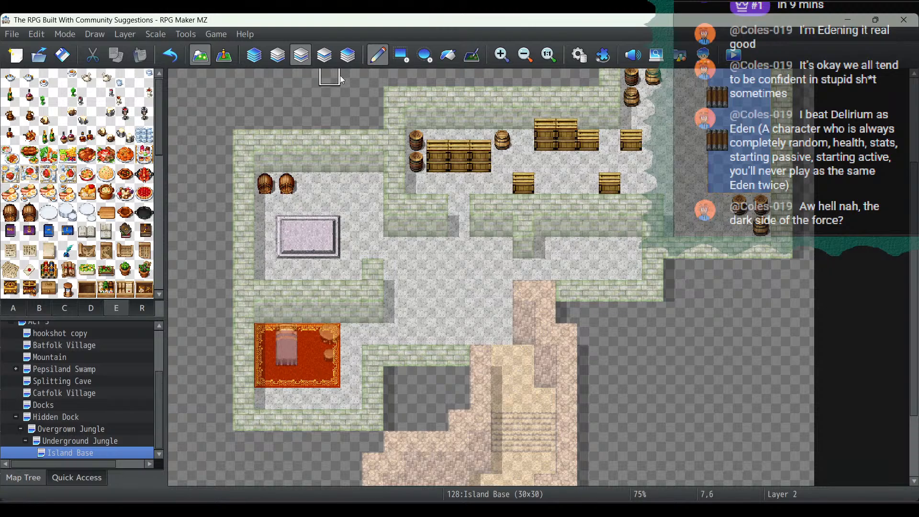
click(334, 62)
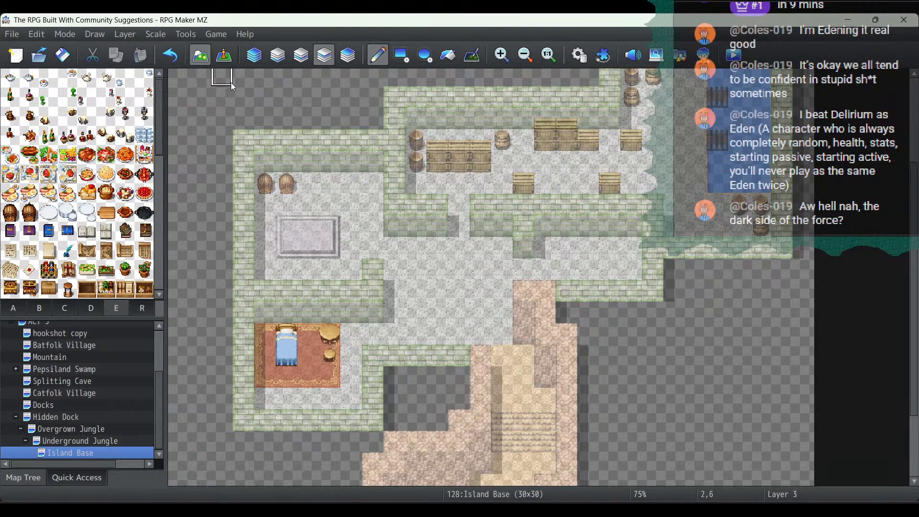
click(309, 49)
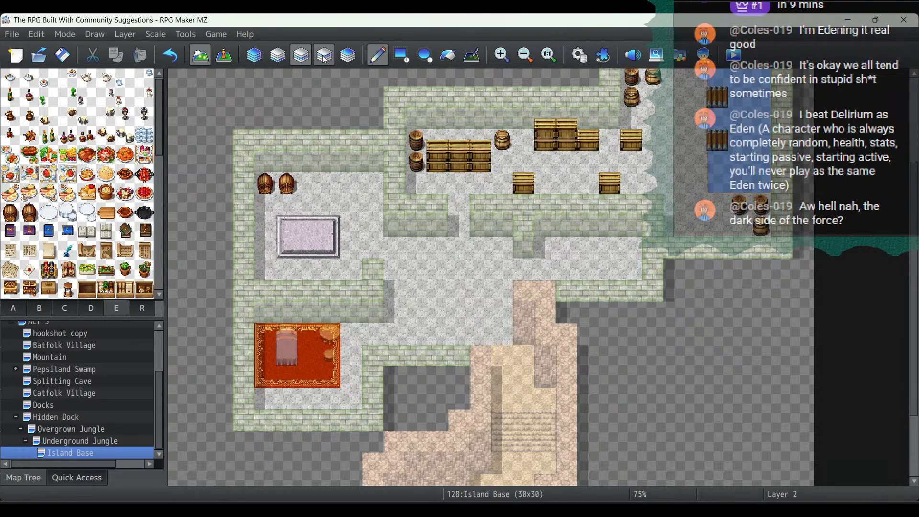
click(324, 57)
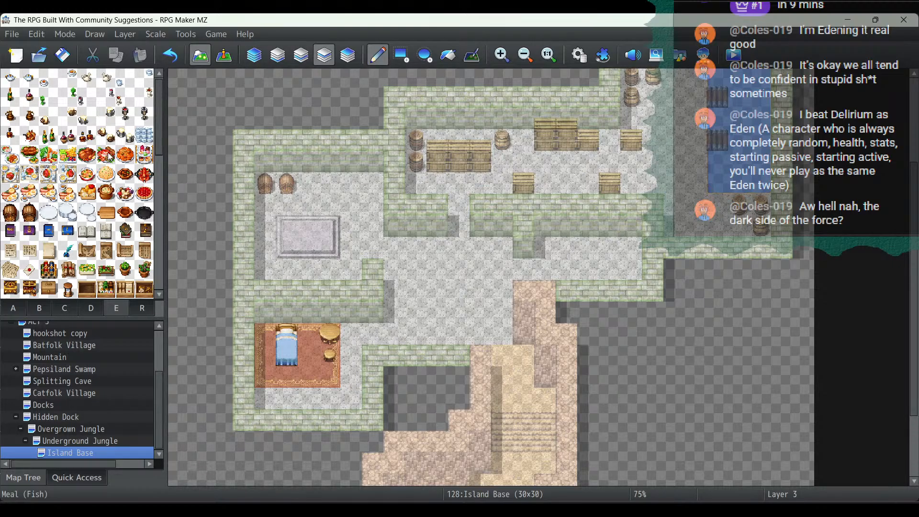
click(67, 97)
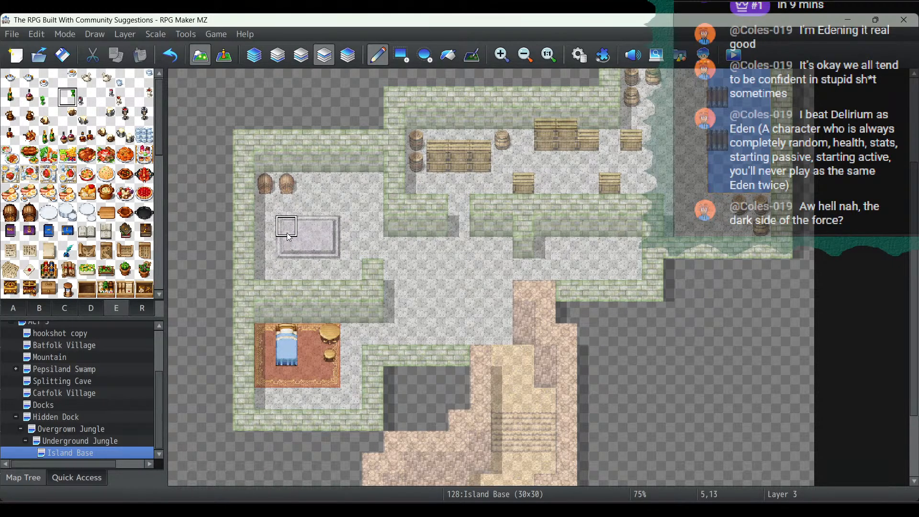
click(50, 99)
click(308, 226)
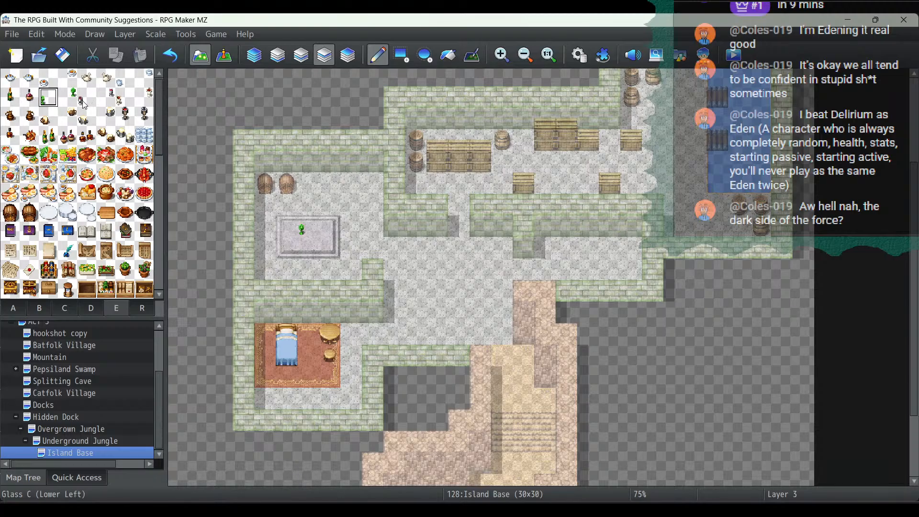
click(84, 176)
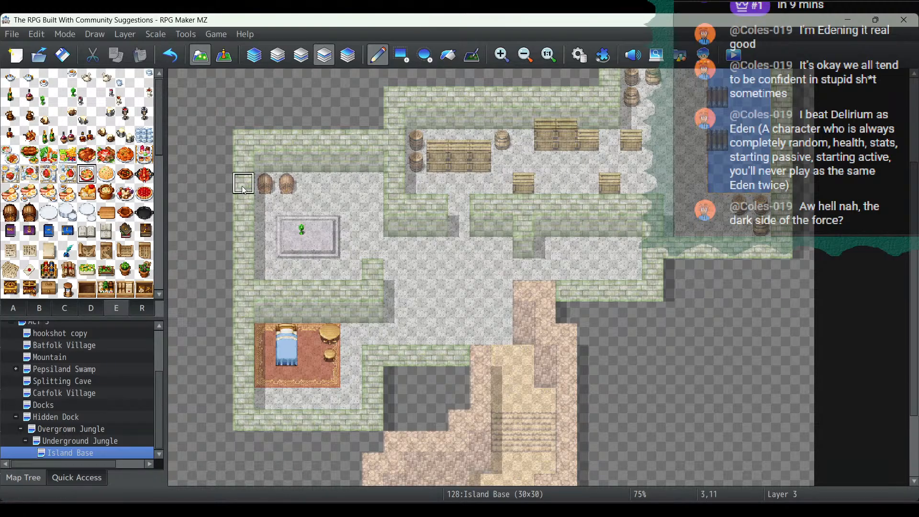
click(329, 248)
click(173, 59)
Step: Place the blue quill-and-ink tile on the stone table's upper east tile, on Layer 3
click(68, 250)
click(323, 235)
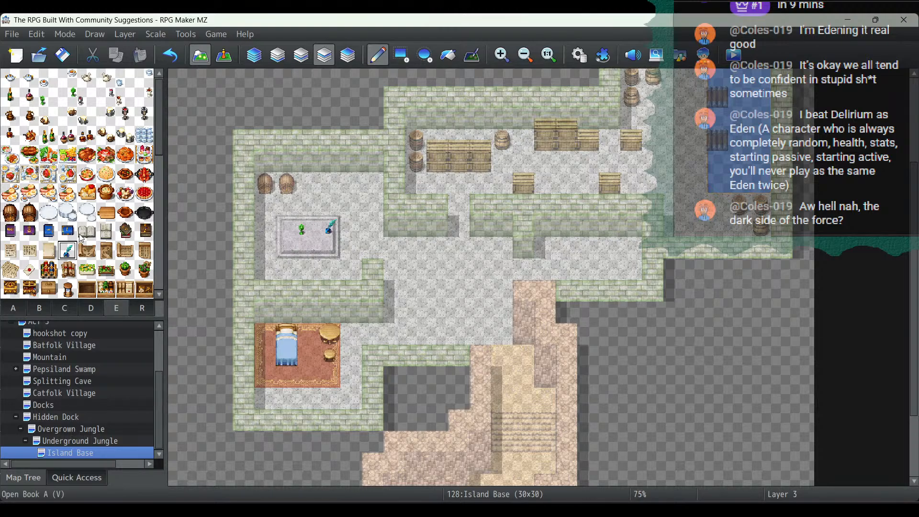
click(10, 269)
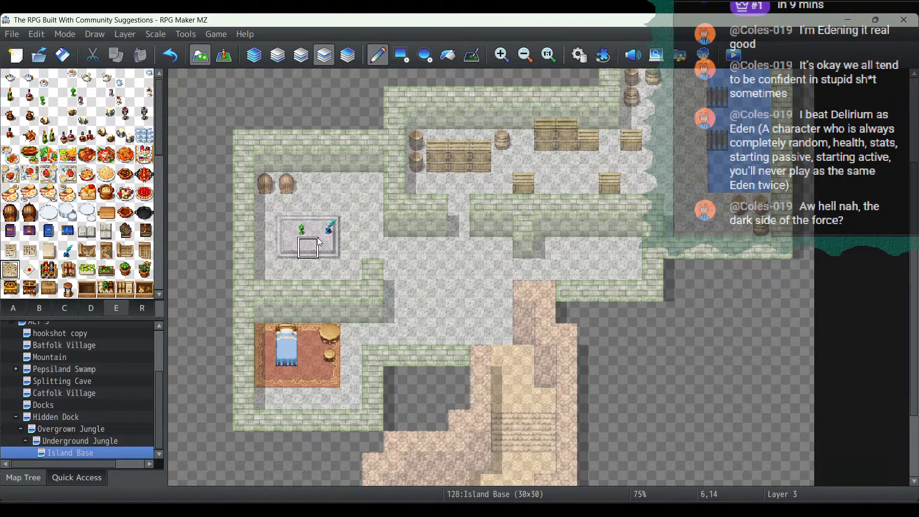
click(308, 226)
click(170, 55)
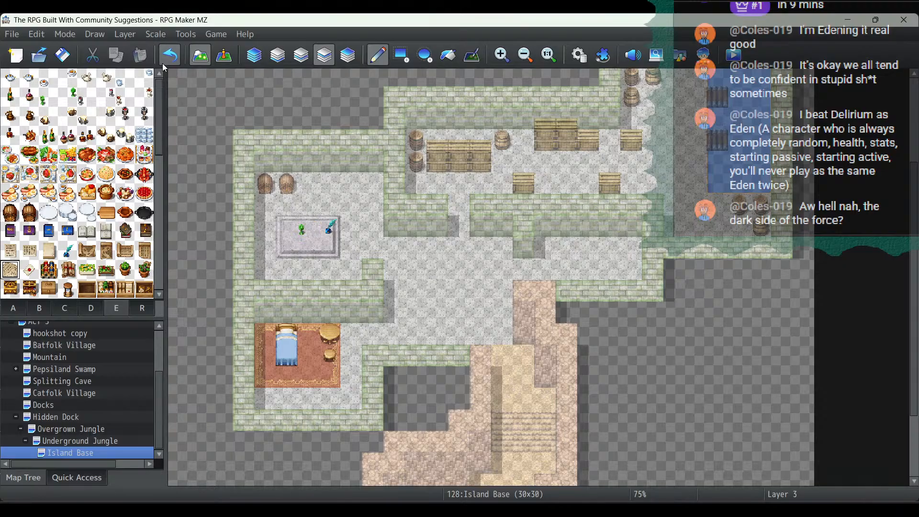
click(29, 270)
click(306, 226)
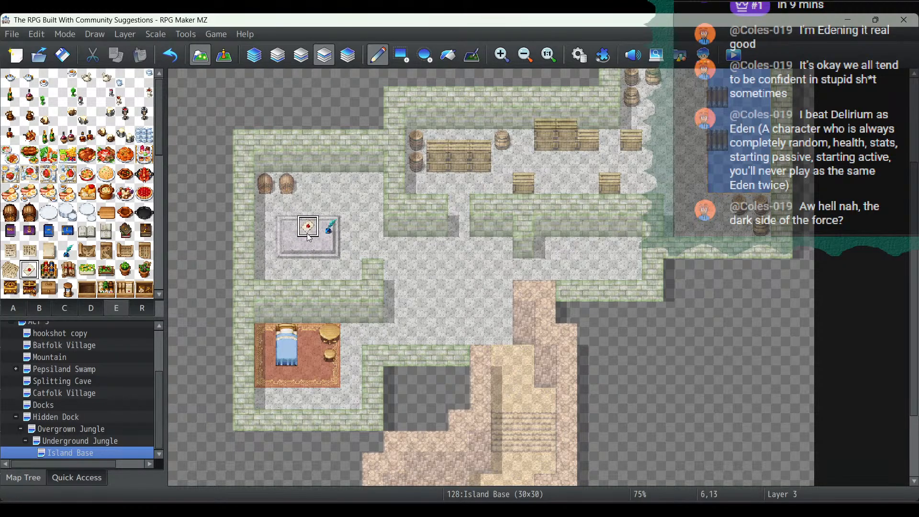
click(175, 57)
click(307, 247)
click(168, 57)
Step: Place a small brown sack on the stone table's lower east tile and a small purple orb on its lower middle tile
scroll(94, 136, down, 3)
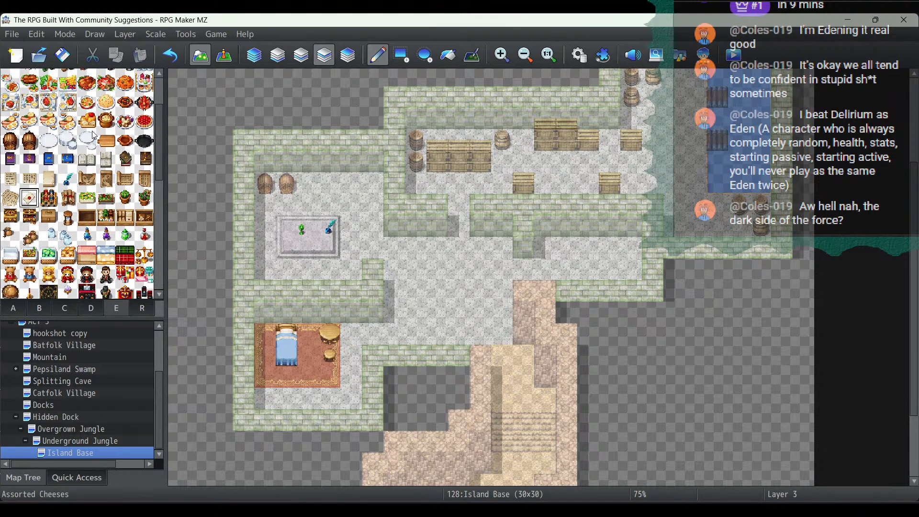
click(10, 235)
click(332, 247)
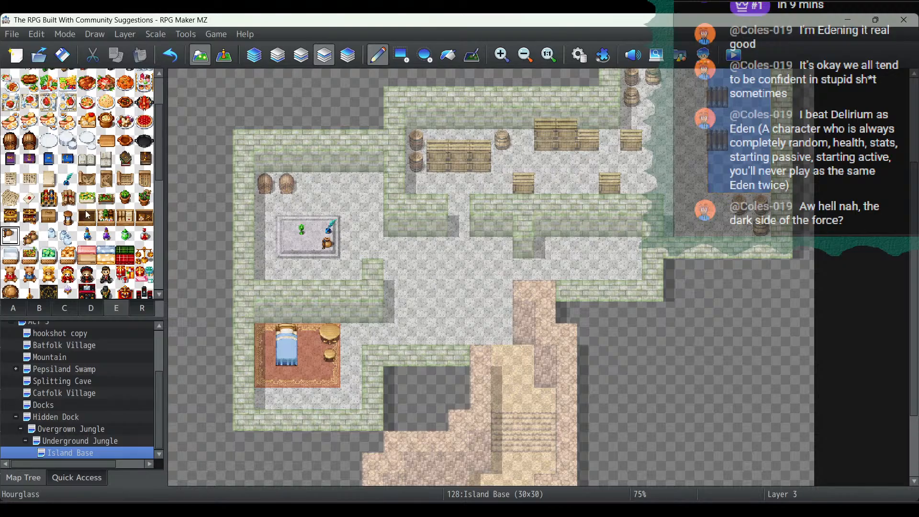
scroll(92, 214, down, 2)
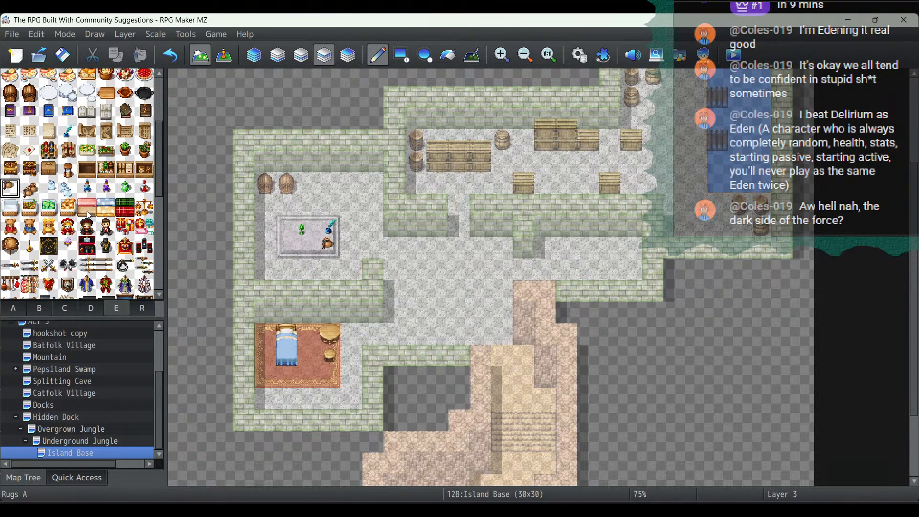
click(67, 246)
click(307, 247)
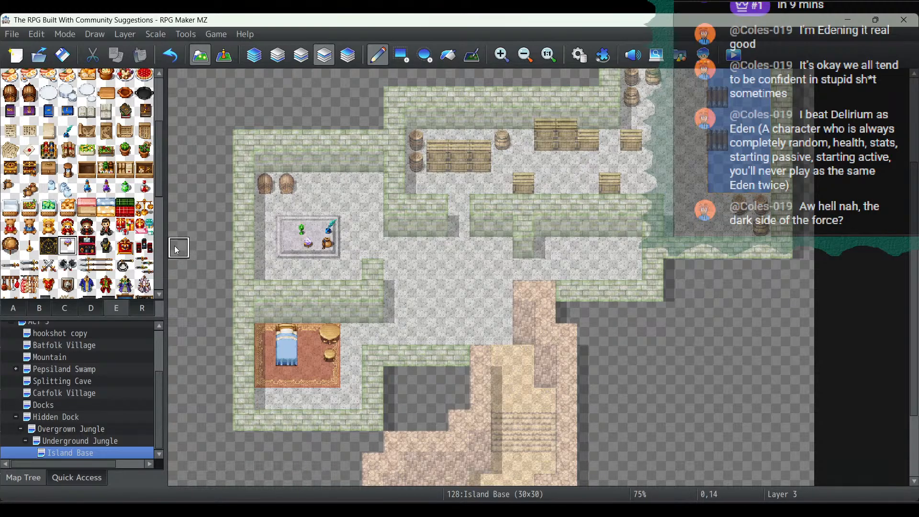
Step: Replace the green tableware on the stone table's upper middle tile with a written note page from the E tiles
scroll(75, 231, down, 4)
scroll(76, 230, up, 5)
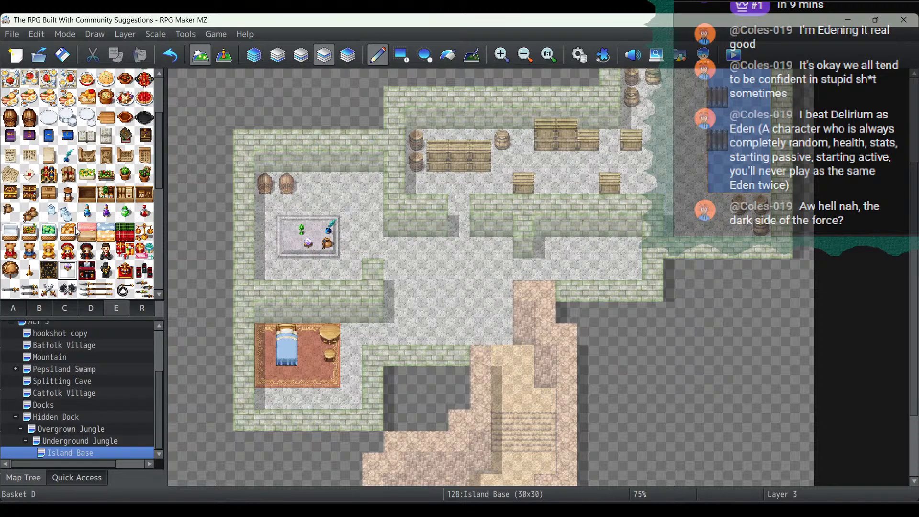
click(144, 155)
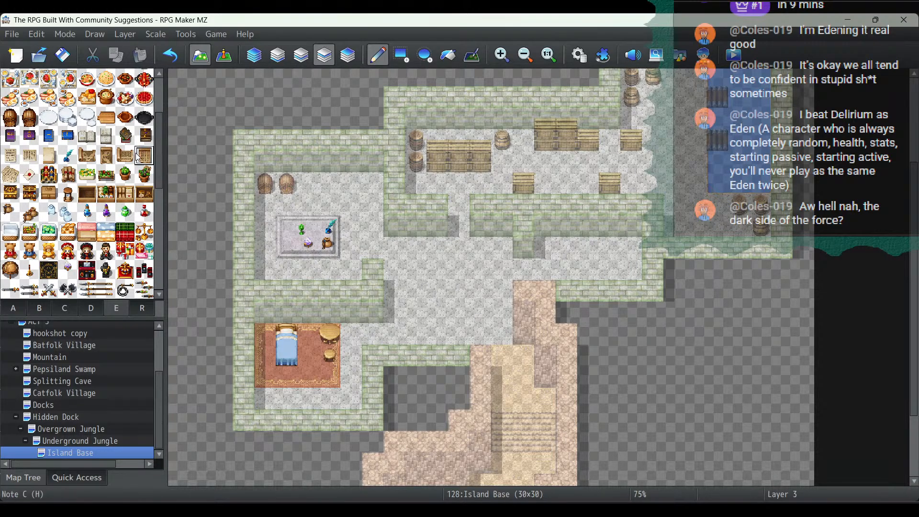
click(29, 155)
click(307, 228)
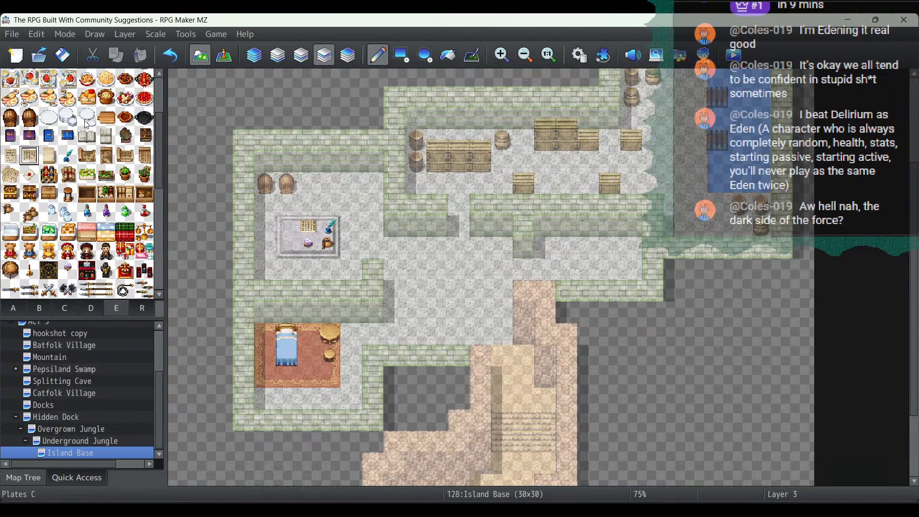
scroll(86, 123, up, 5)
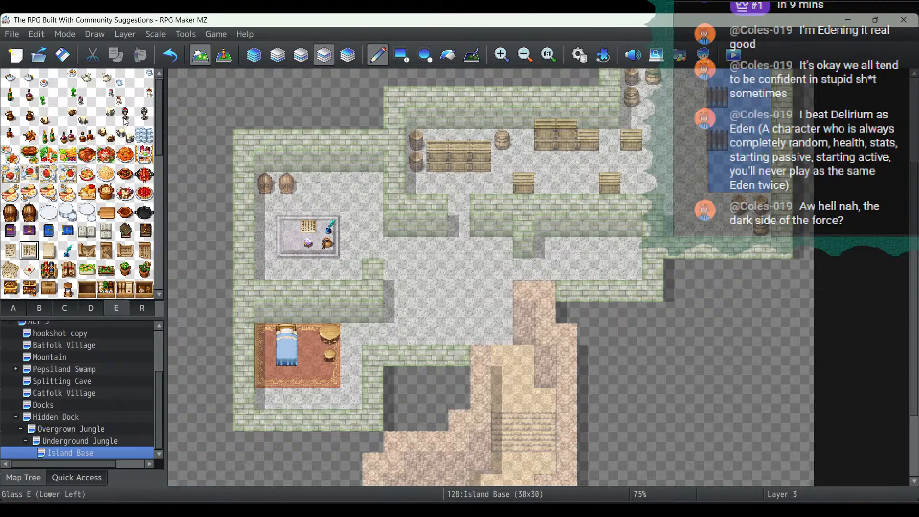
Step: Place the dark bottle on the round table beside the bed, using layer 4
click(10, 136)
click(348, 55)
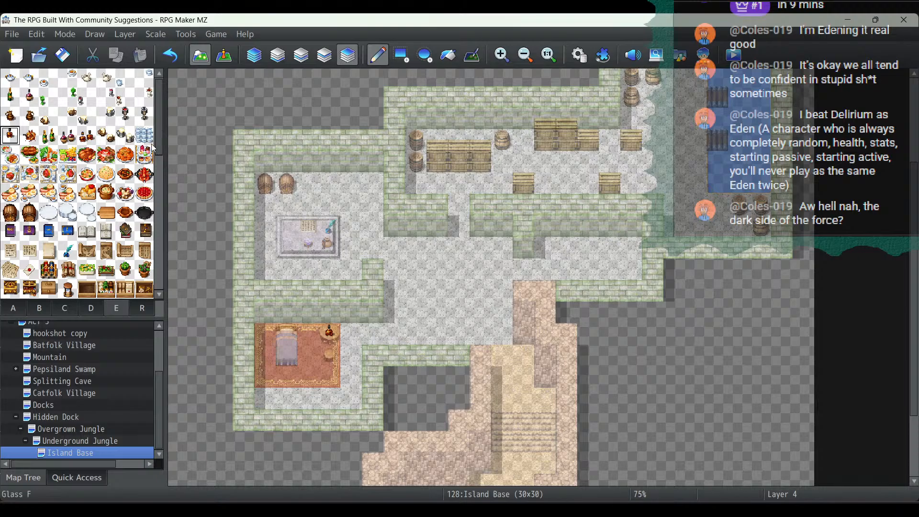
click(111, 97)
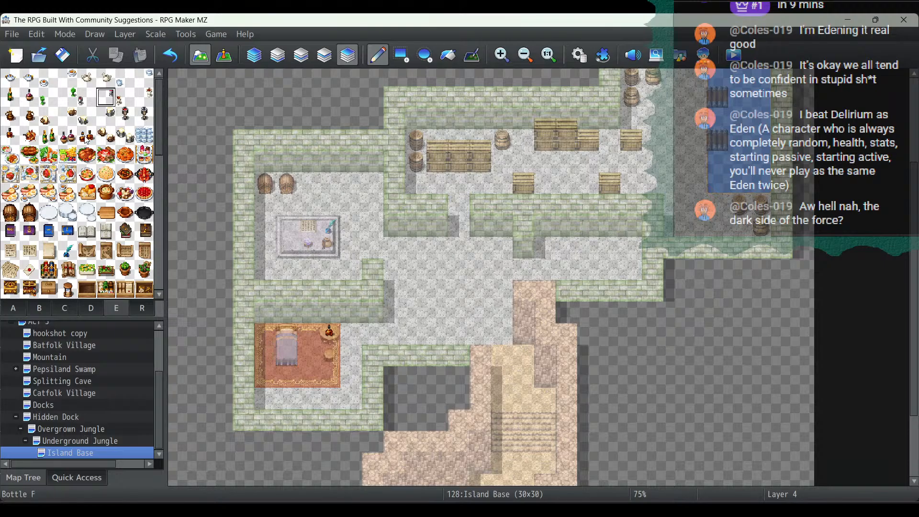
Step: Place a filled cup on the lower-left tile of the writing table on layer 4 and preview the map in event mode
click(67, 78)
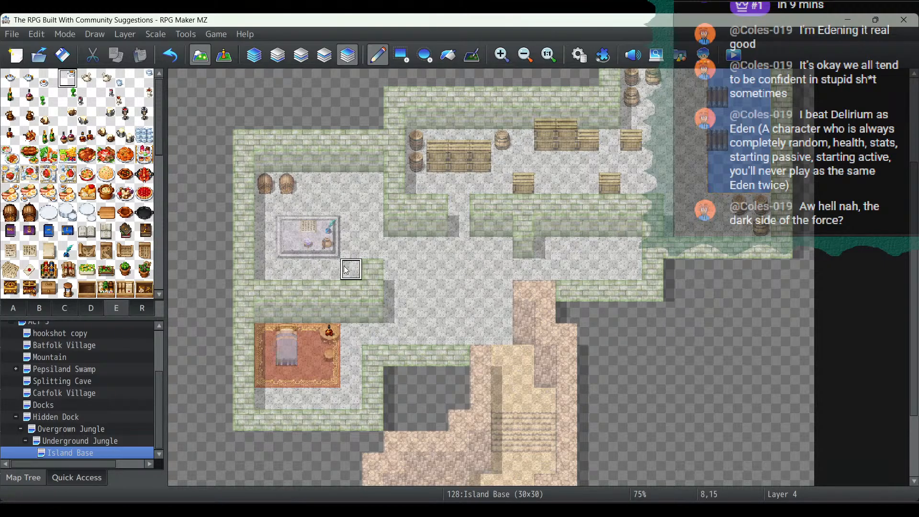
click(291, 221)
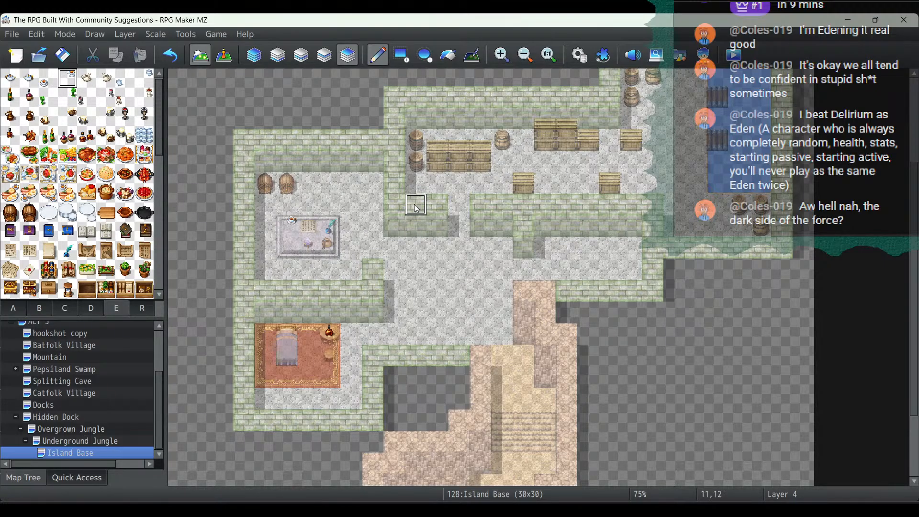
click(170, 55)
click(296, 241)
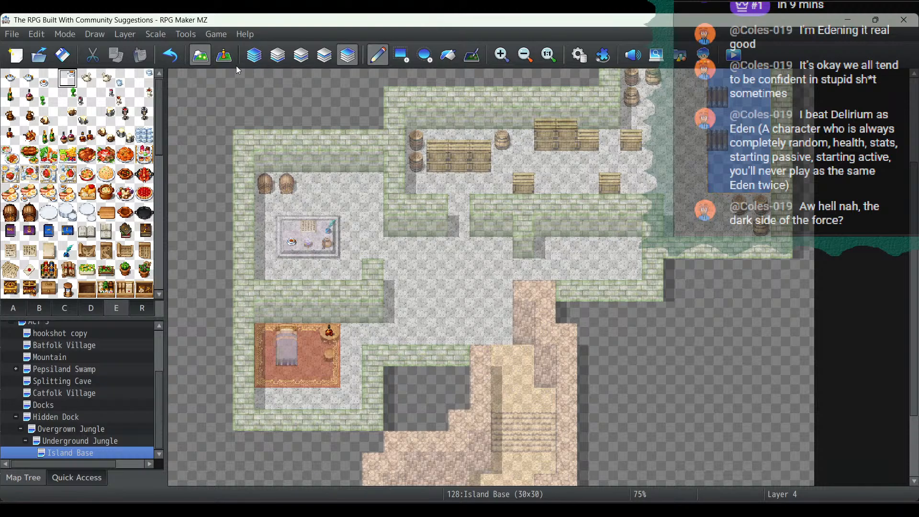
click(224, 59)
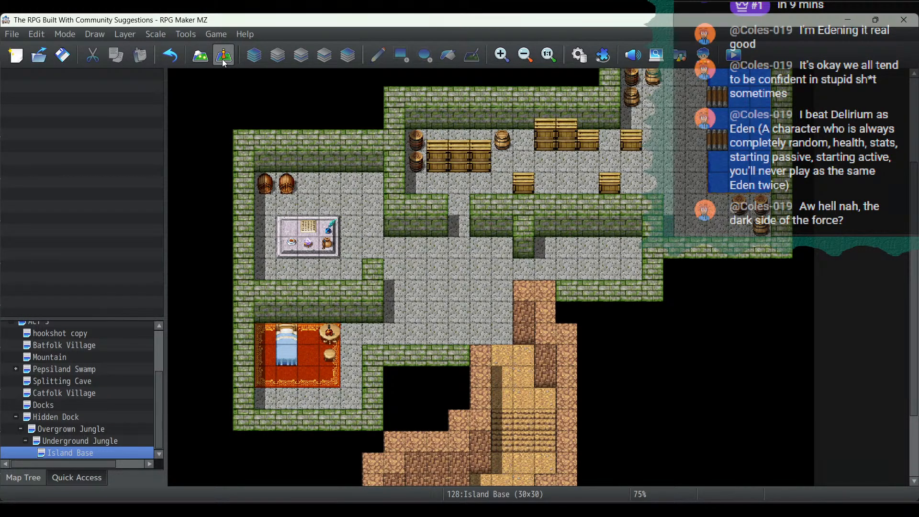
Step: Place two stools on layer 2 around the writing table, one below its middle and one to its right
click(205, 60)
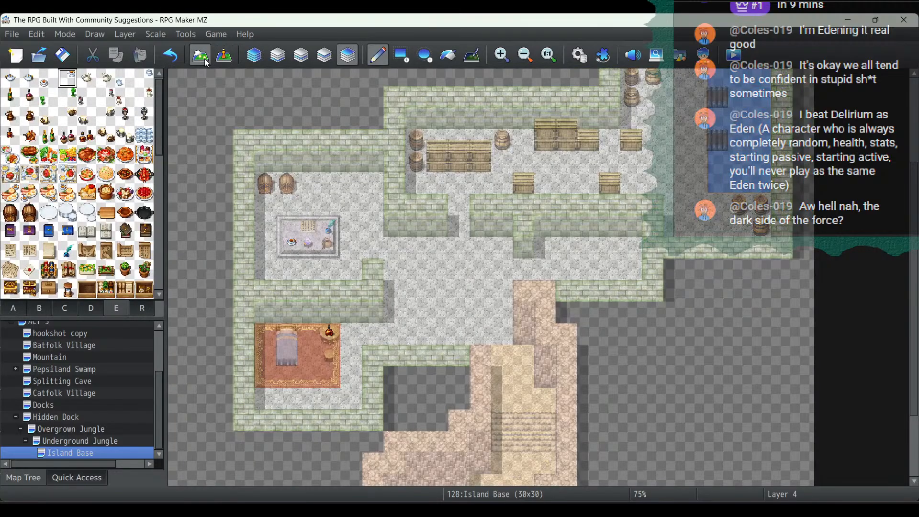
click(295, 62)
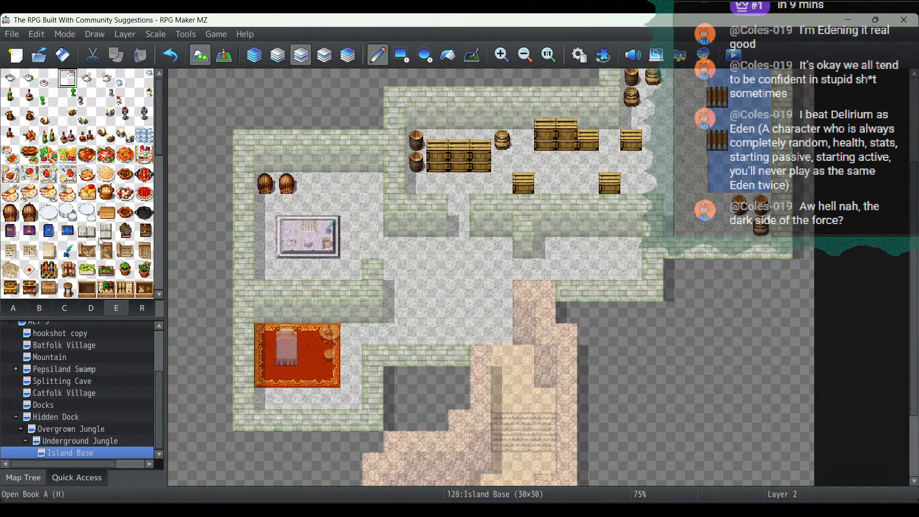
scroll(96, 241, down, 3)
scroll(96, 241, down, 3)
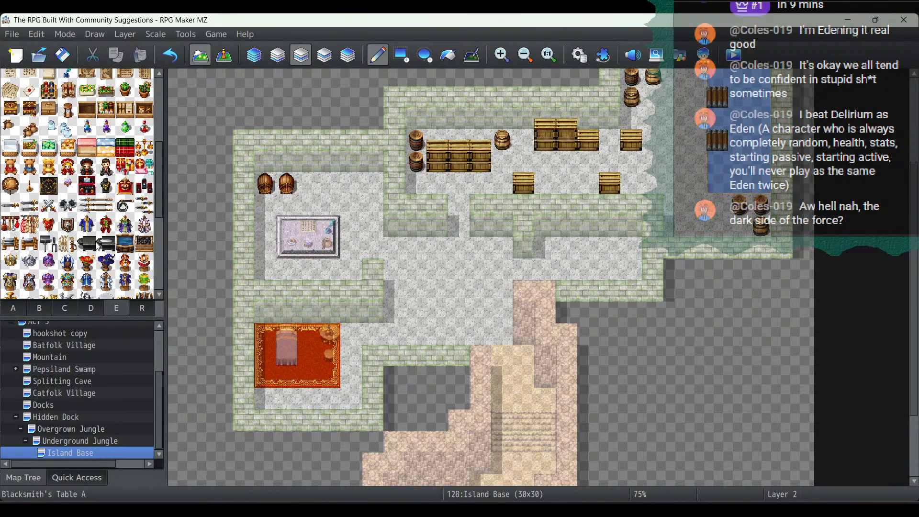
click(93, 308)
scroll(121, 258, down, 8)
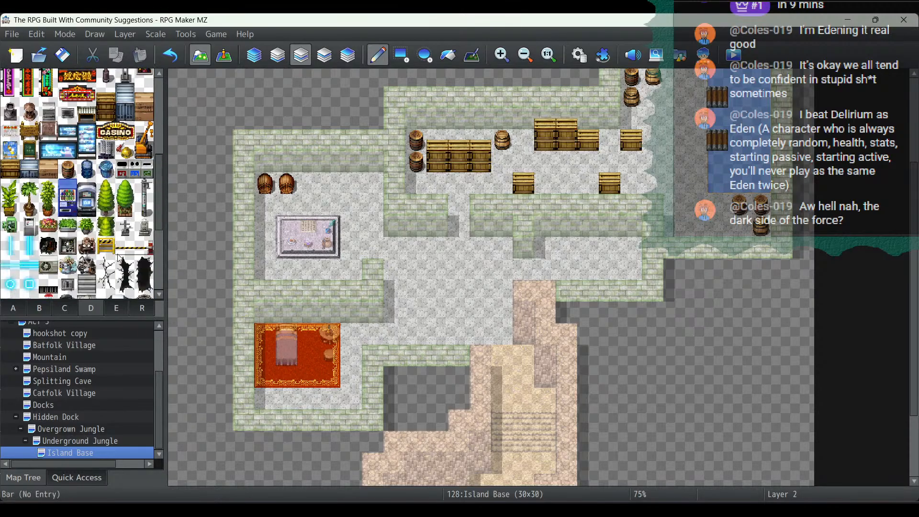
click(64, 310)
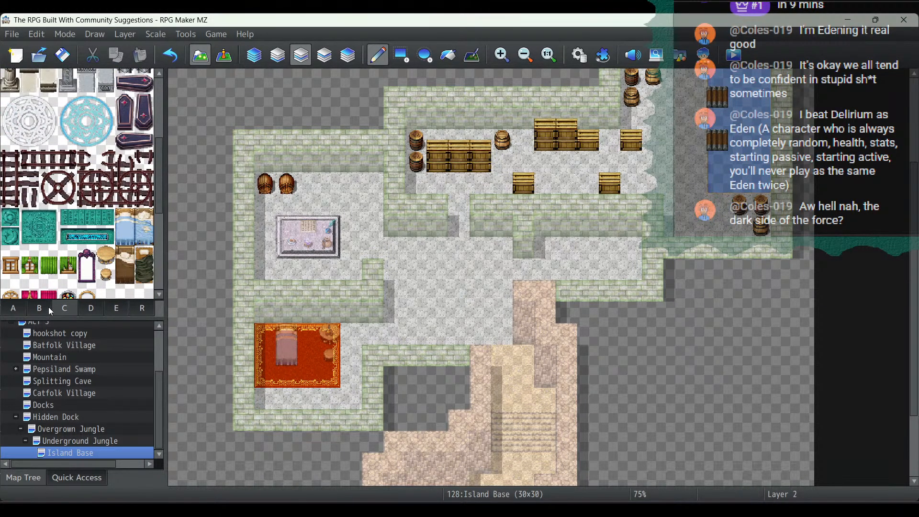
click(104, 275)
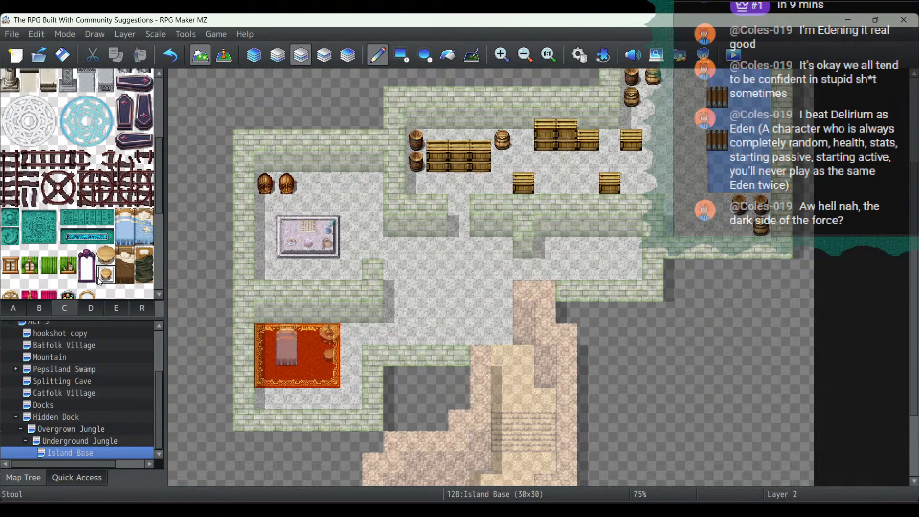
click(308, 268)
click(352, 225)
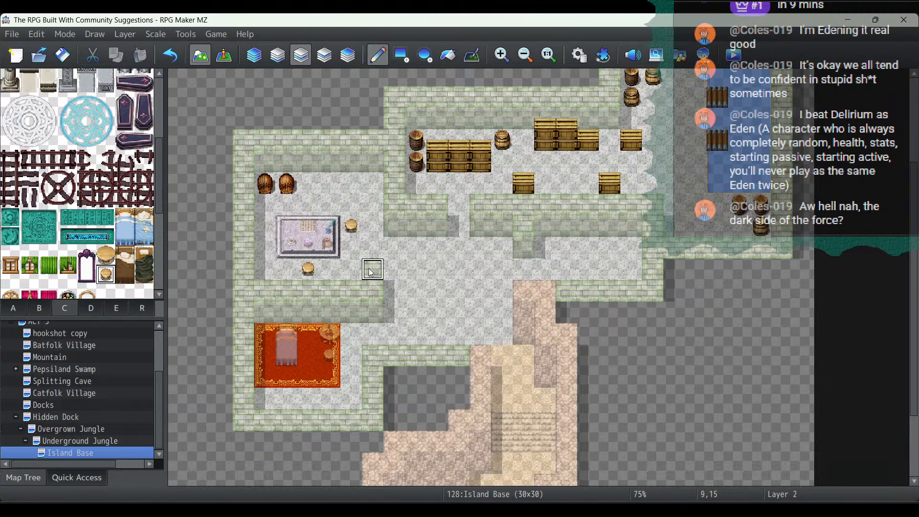
Step: Place a Wine Rack and a sundries shelf side by side against the study's back wall, right of the two barrels
scroll(121, 246, down, 2)
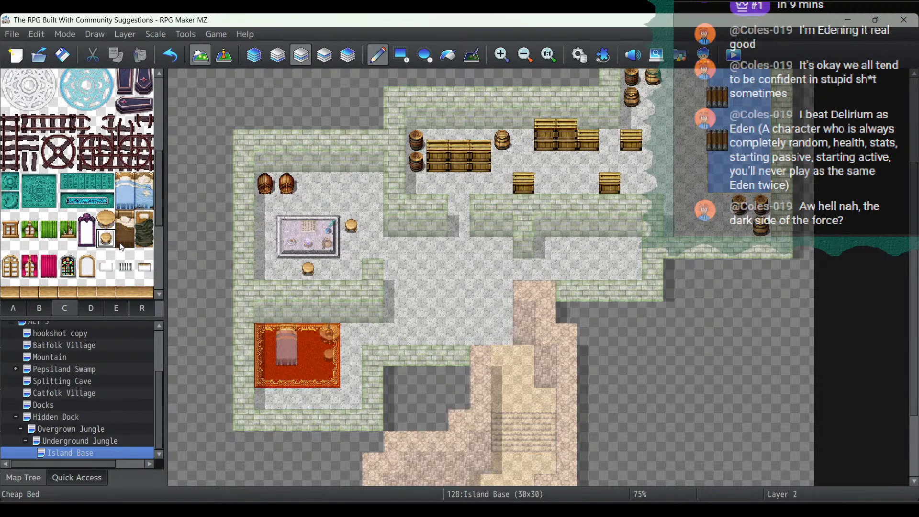
scroll(121, 246, down, 7)
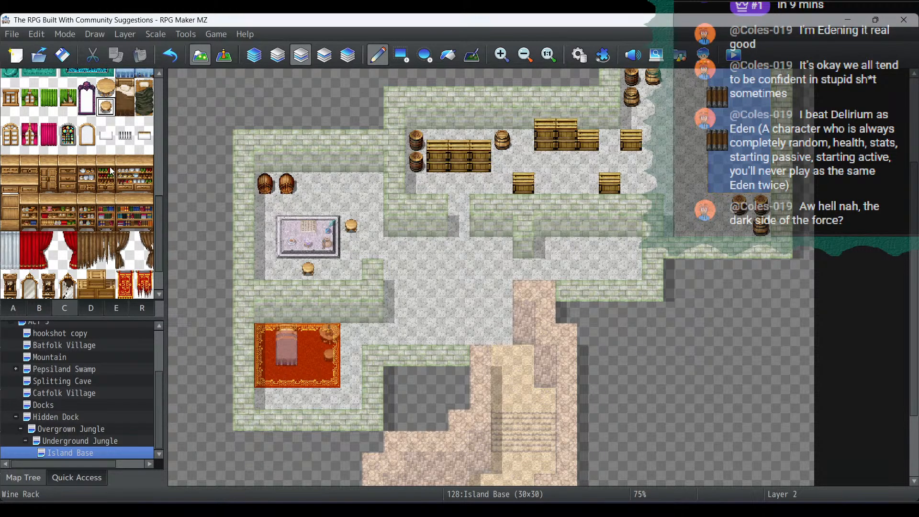
drag(106, 166, 109, 184)
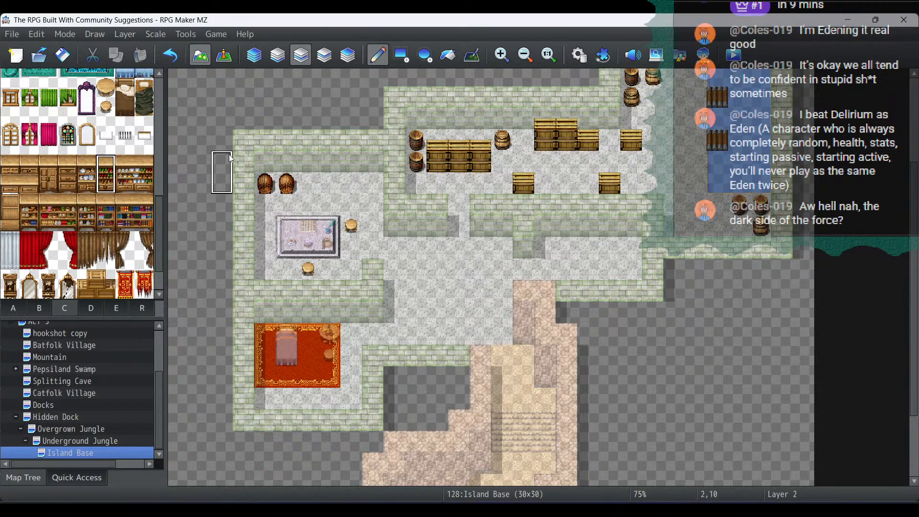
click(312, 157)
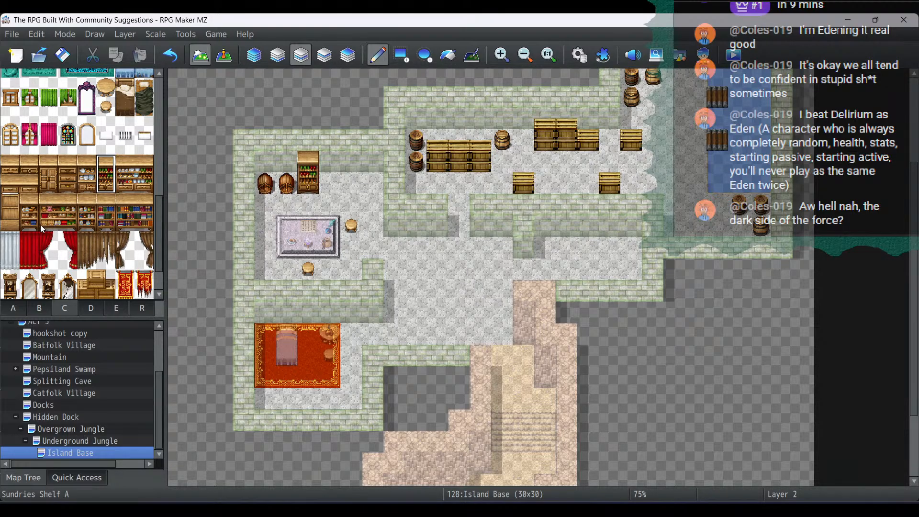
drag(36, 212, 35, 221)
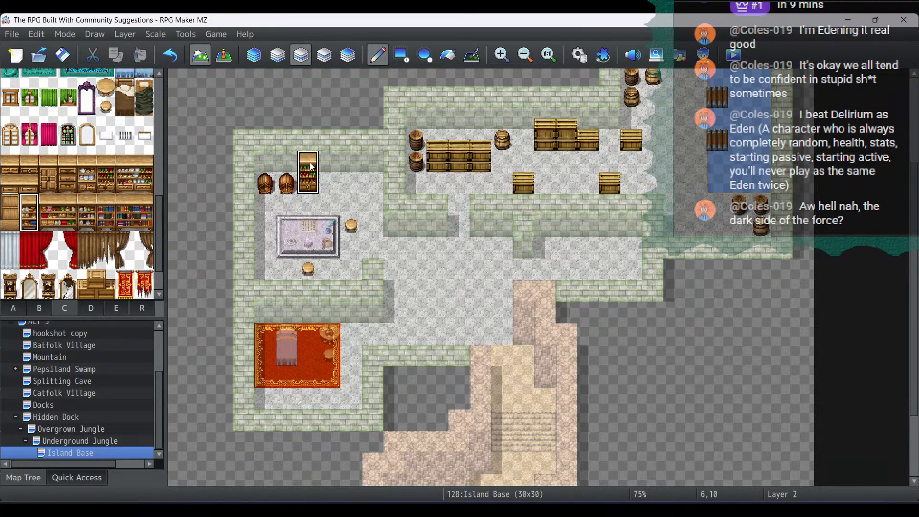
drag(312, 166, 333, 166)
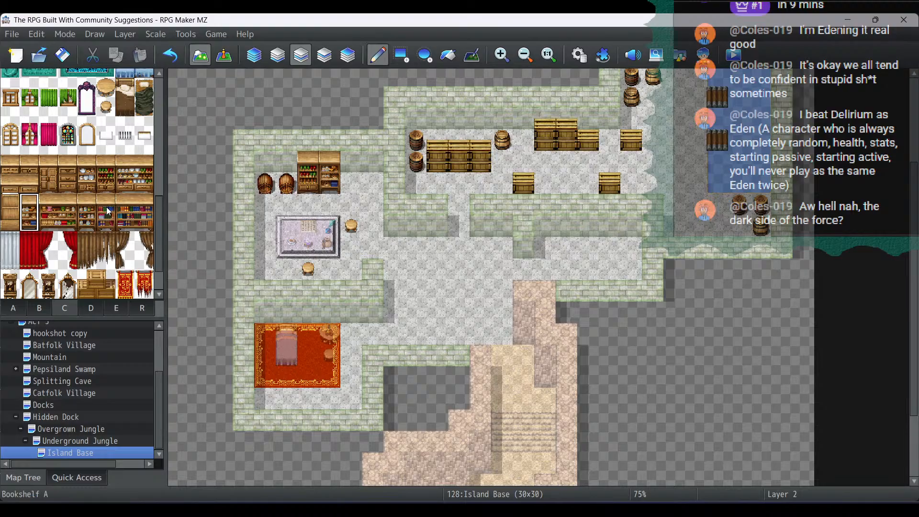
Step: Place Bookshelf A on layer 3 against the bedroom's back wall, left of the bed, and preview the map in event mode
drag(108, 211, 109, 222)
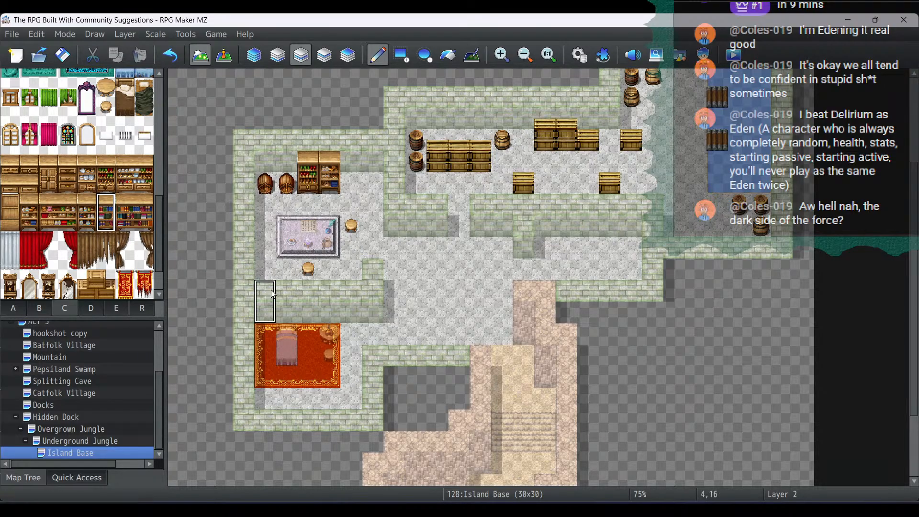
click(273, 310)
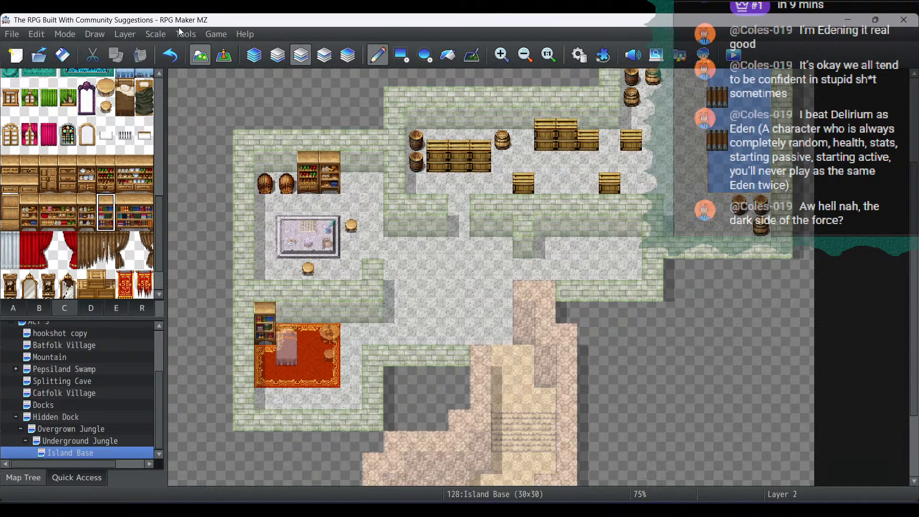
click(170, 55)
click(324, 55)
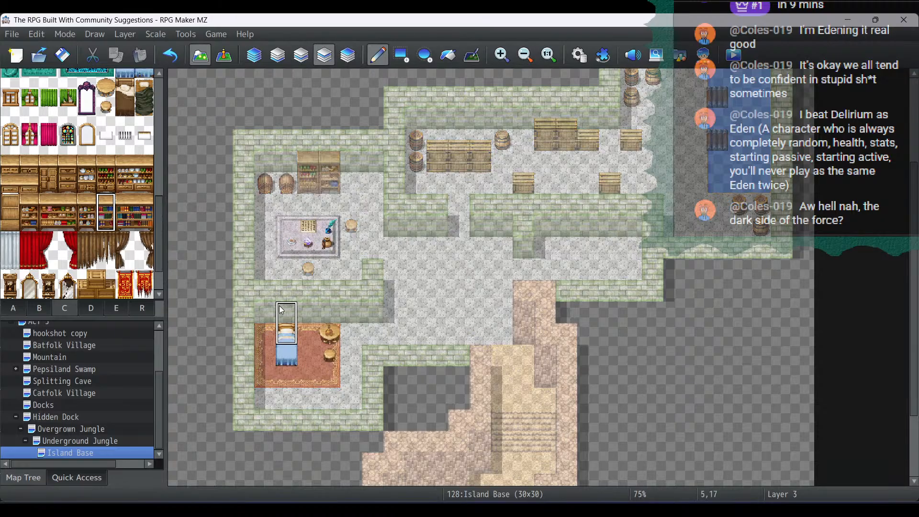
click(264, 308)
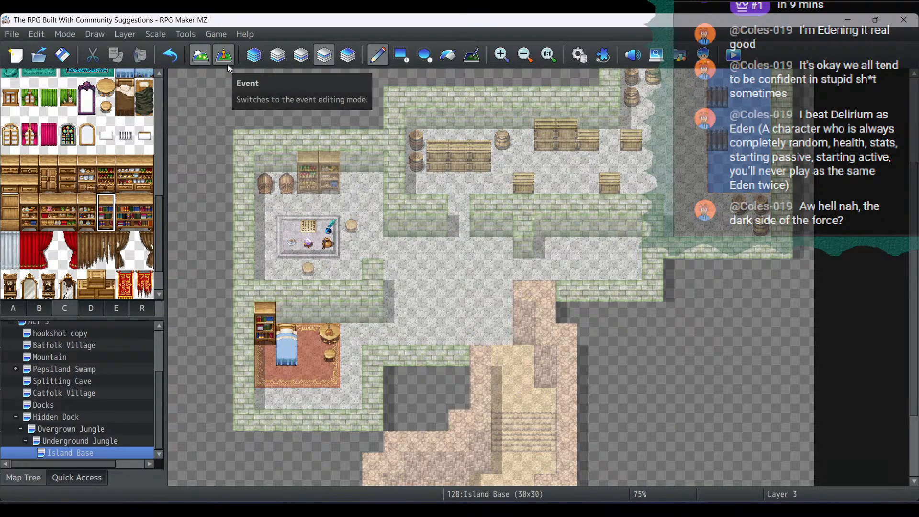
scroll(136, 134, up, 1)
scroll(137, 134, up, 10)
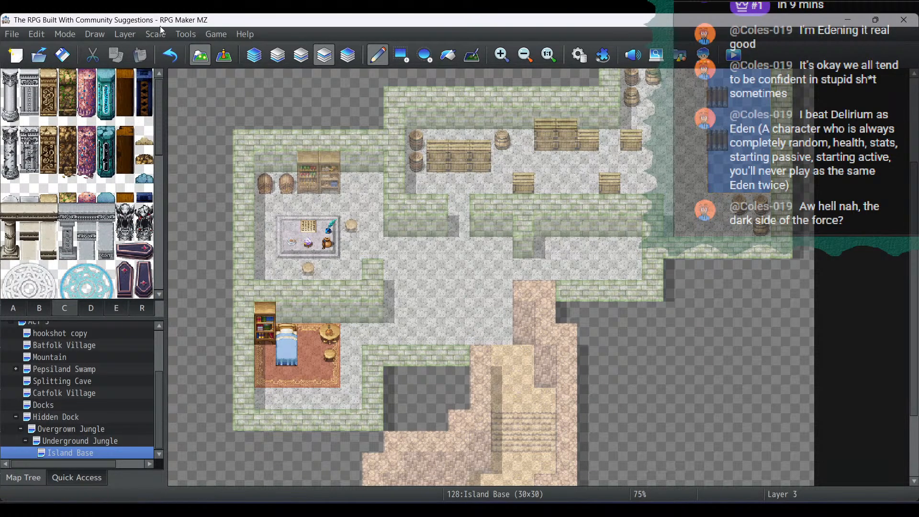
click(225, 54)
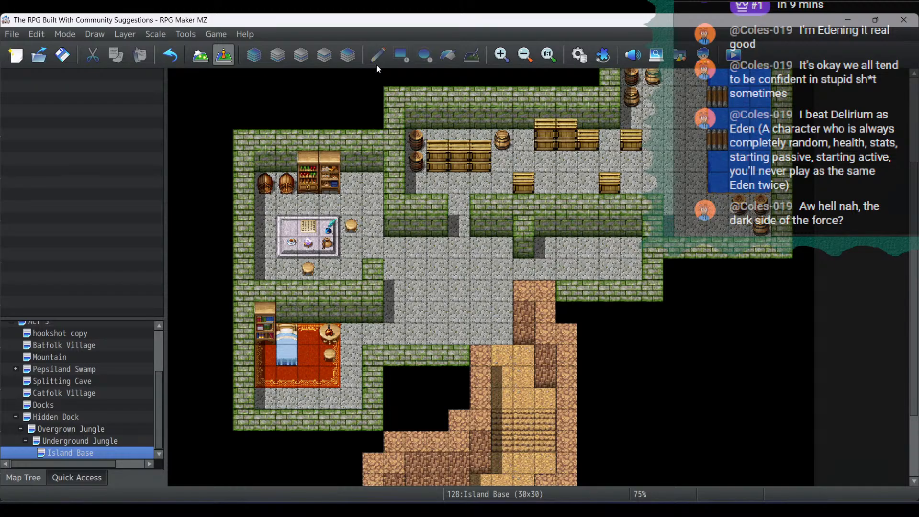
Step: Return to tile editing on layer 2 and find the wooden cabinet tiles in the tileset
click(200, 55)
click(301, 55)
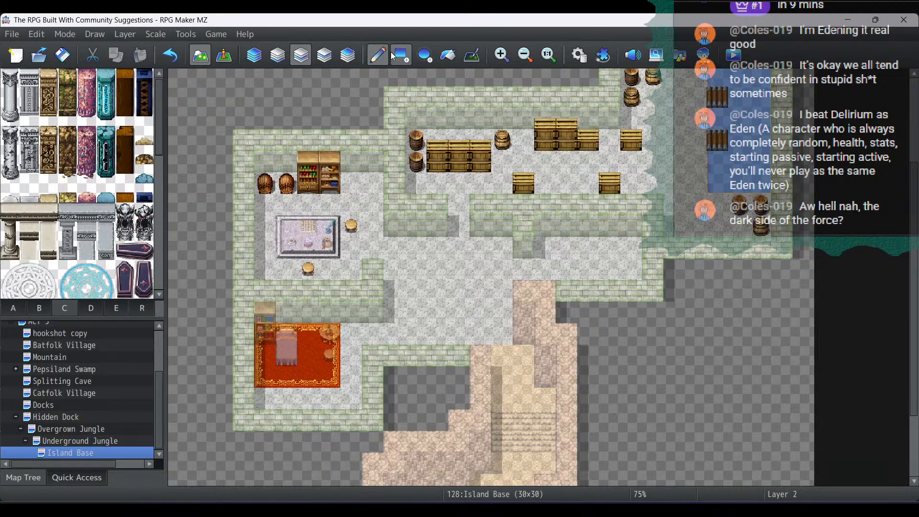
click(34, 308)
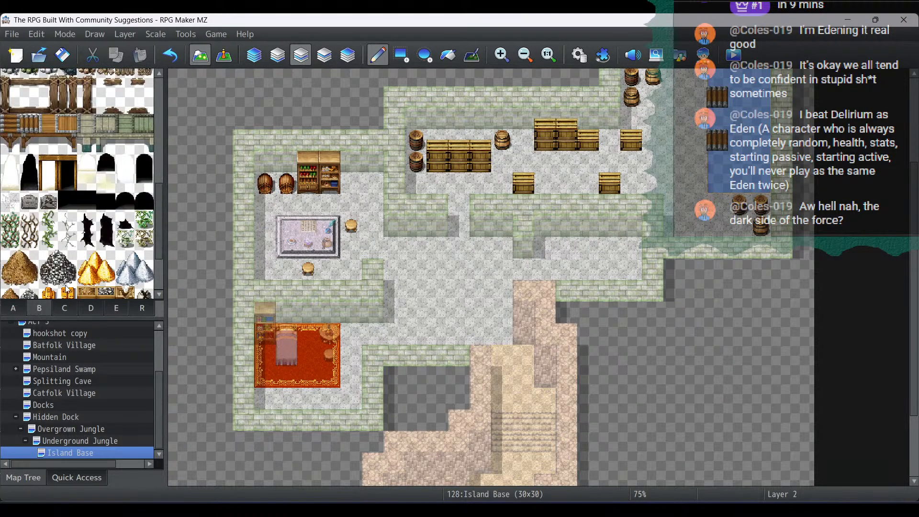
scroll(149, 236, down, 4)
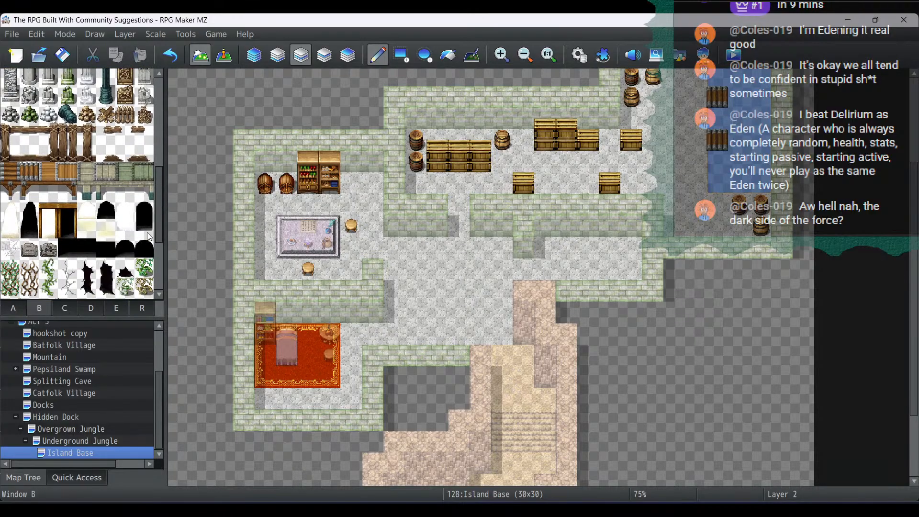
click(71, 309)
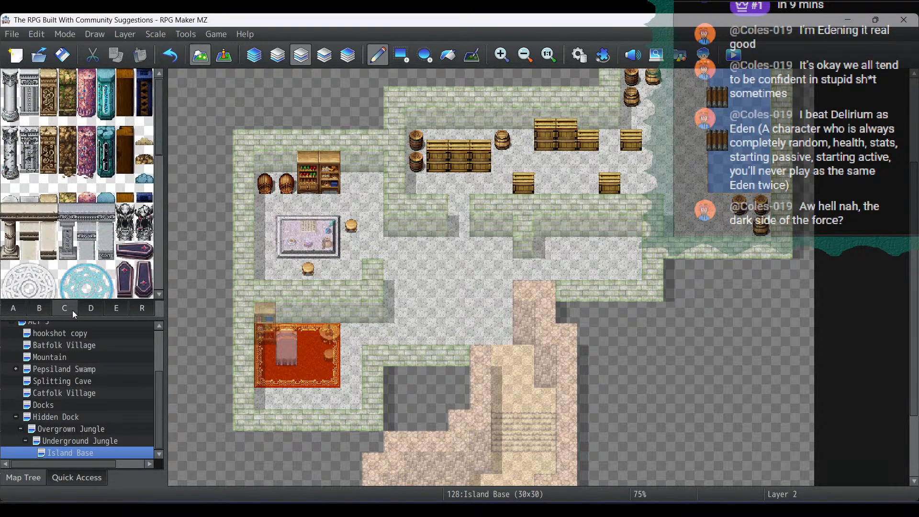
scroll(119, 245, down, 5)
scroll(120, 245, down, 8)
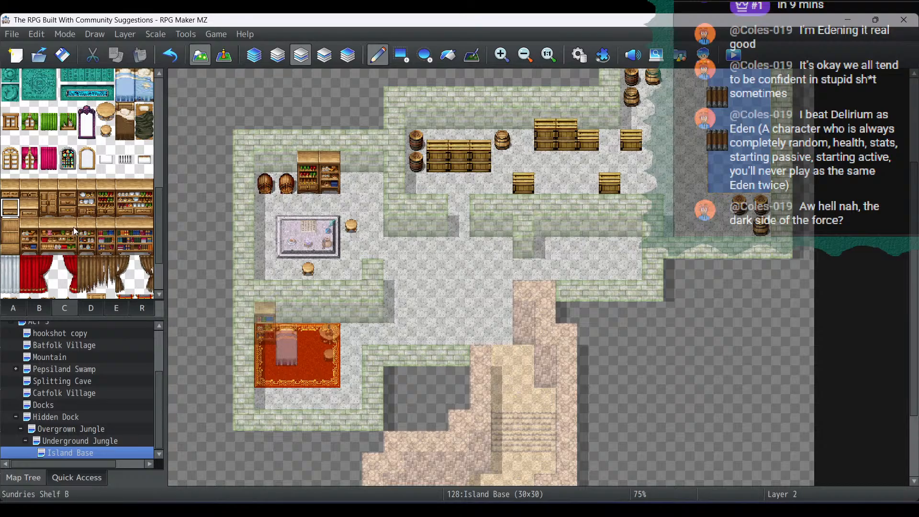
click(9, 191)
click(352, 183)
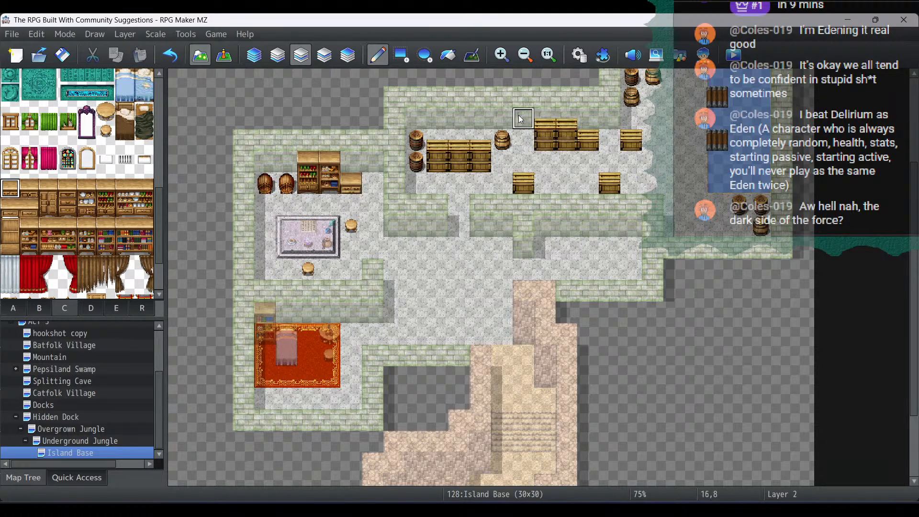
click(163, 62)
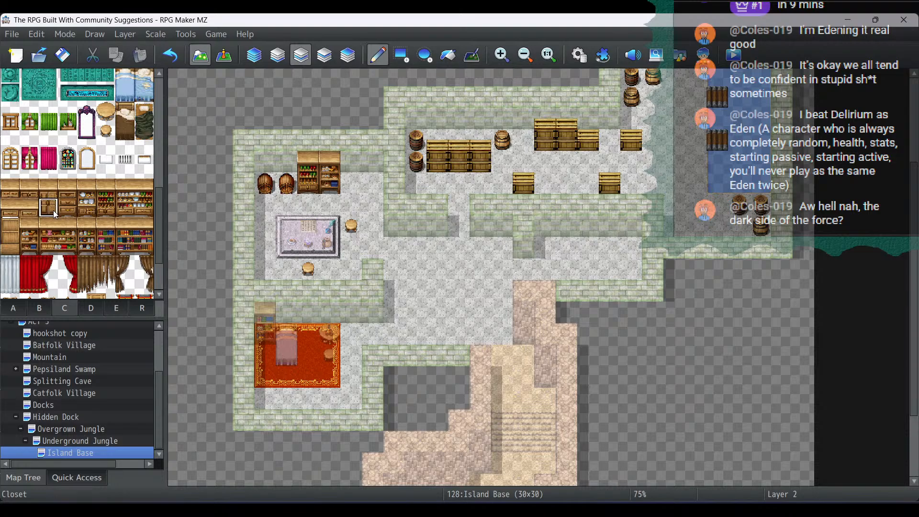
Step: Build a two-tile wooden cabinet right of the sundries shelf, with the drawer tile below and the cabinet top above it
click(72, 209)
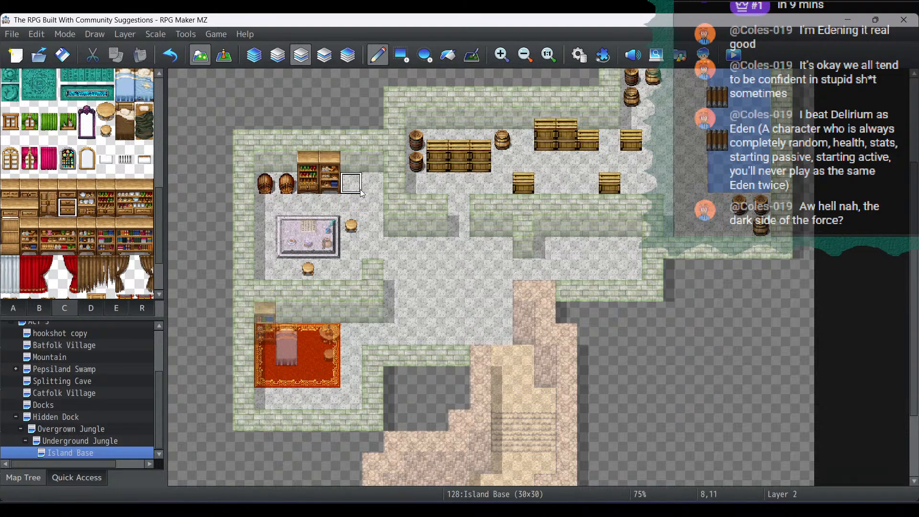
click(352, 183)
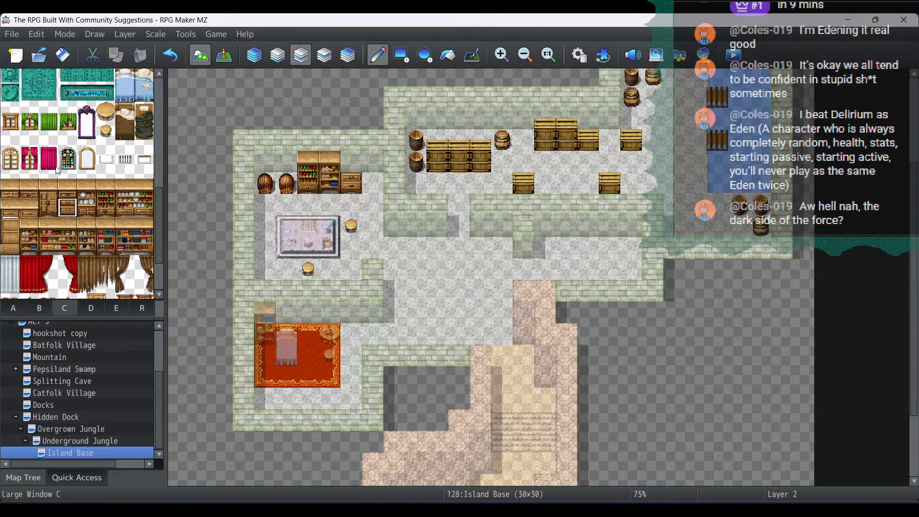
click(10, 188)
click(352, 166)
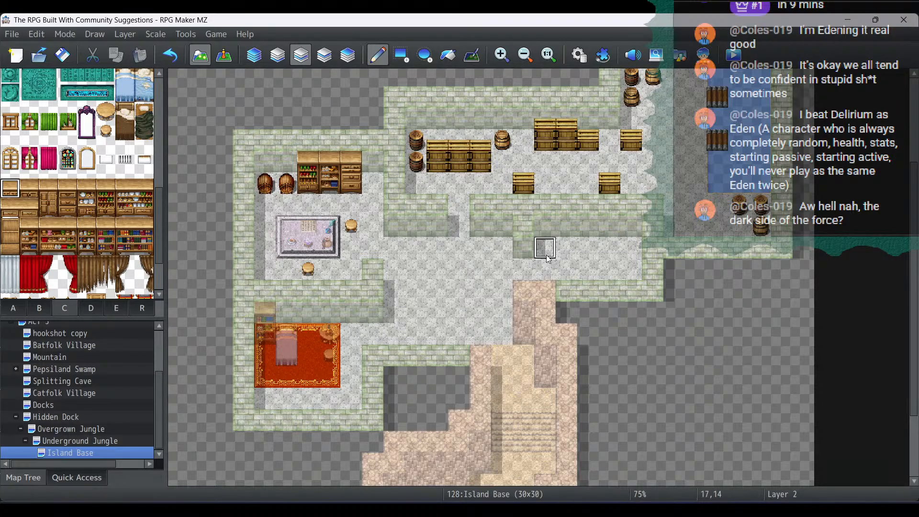
Step: Place the Bed (Ruins) tiles on layer 3 over the existing bed on the bedroom's red carpet
scroll(150, 203, up, 2)
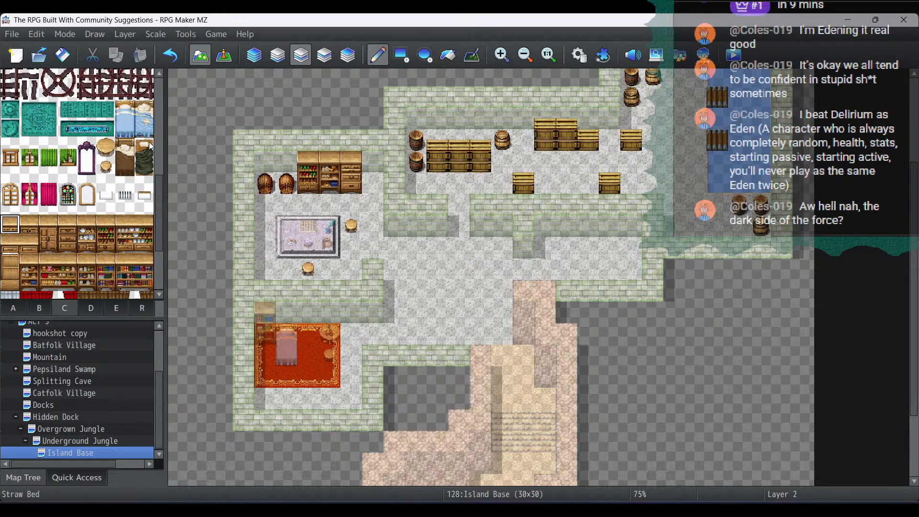
click(146, 112)
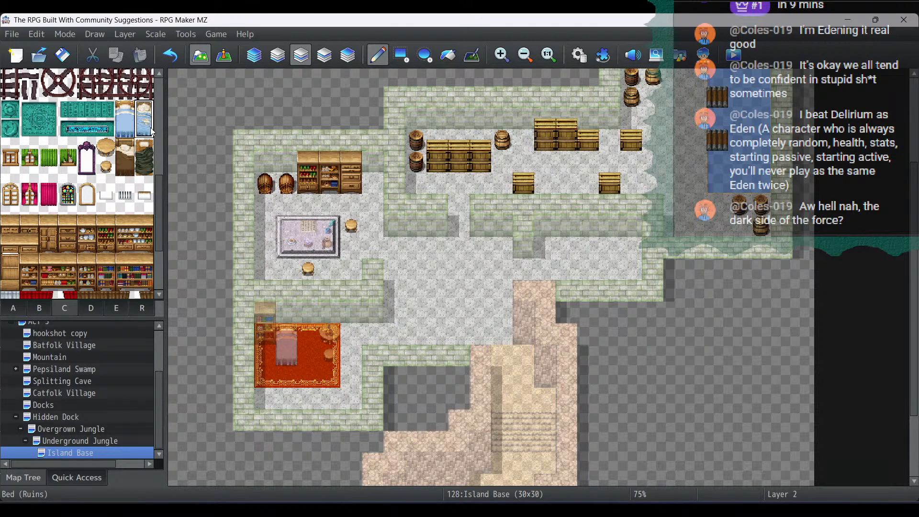
click(324, 55)
click(295, 342)
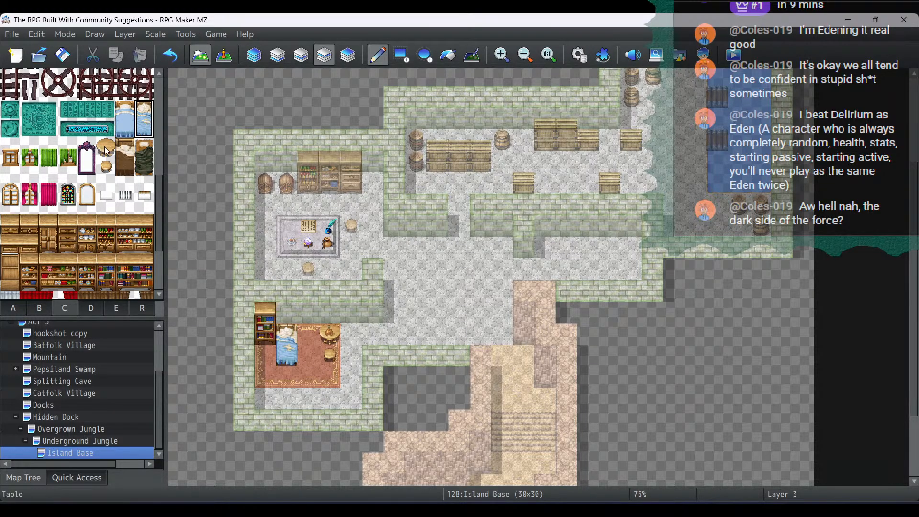
Step: Try framing the doorway north of the central hall with two Decorative Pillar D (Rock Cave) columns on layer 3, and preview the map in event mode
scroll(106, 151, up, 10)
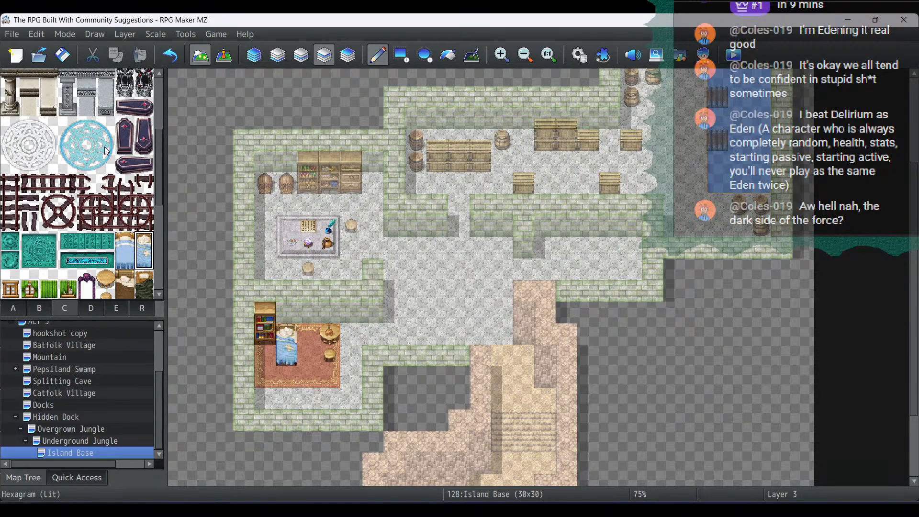
scroll(106, 151, up, 5)
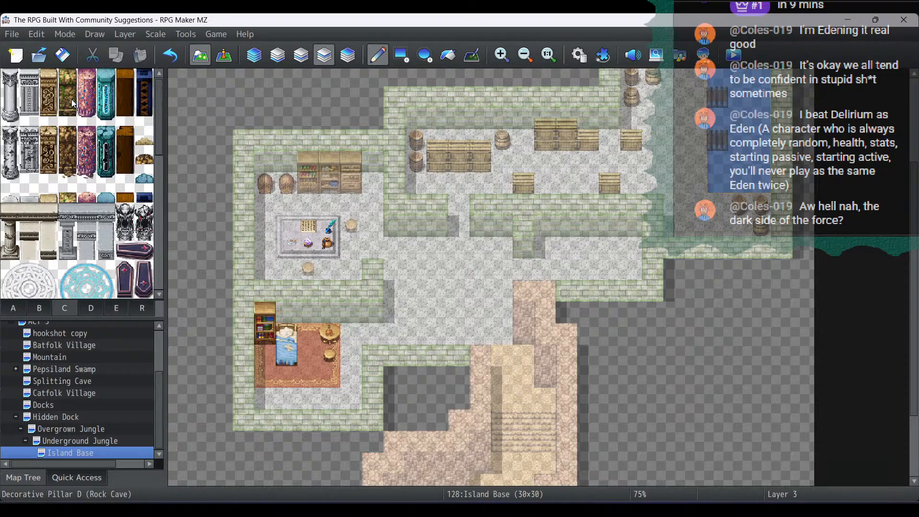
click(74, 115)
click(70, 83)
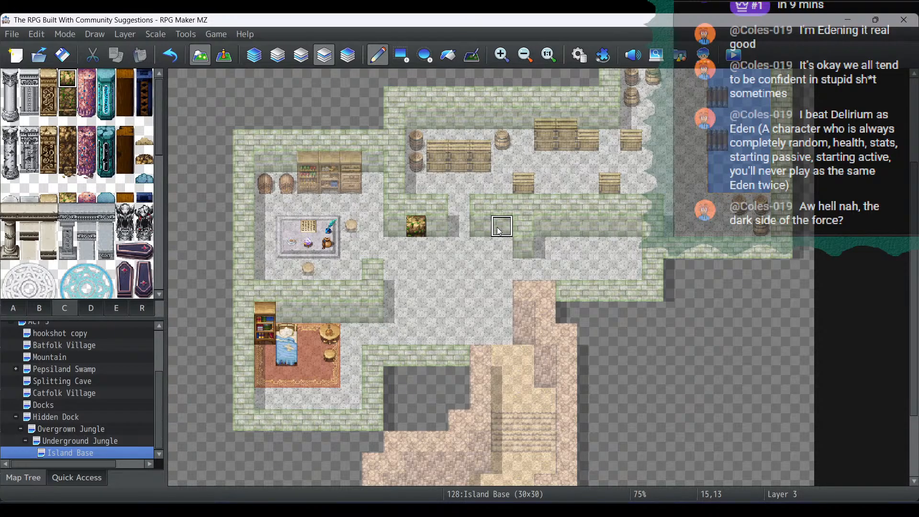
click(481, 227)
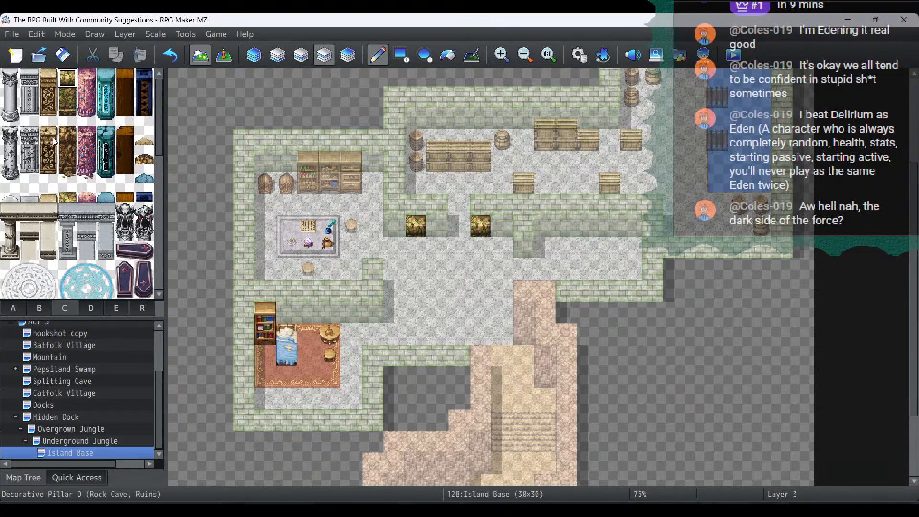
drag(68, 95, 75, 115)
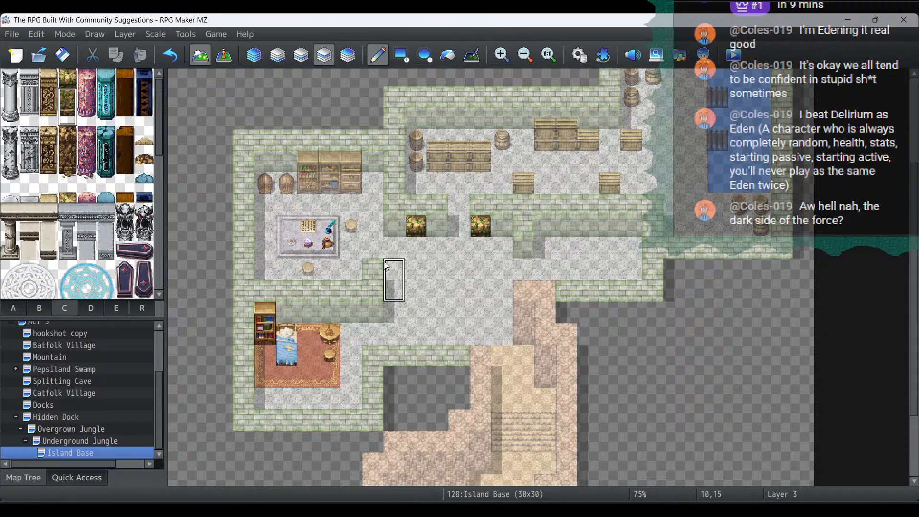
click(415, 245)
click(480, 245)
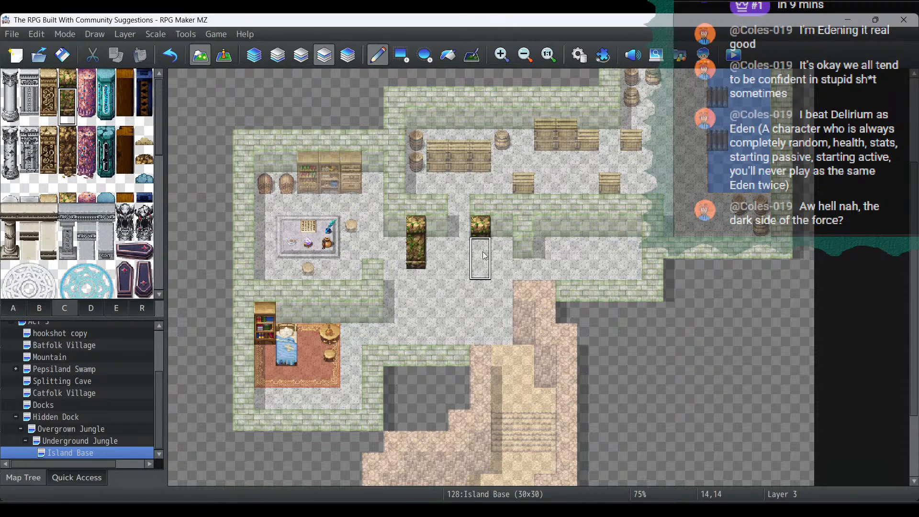
click(228, 60)
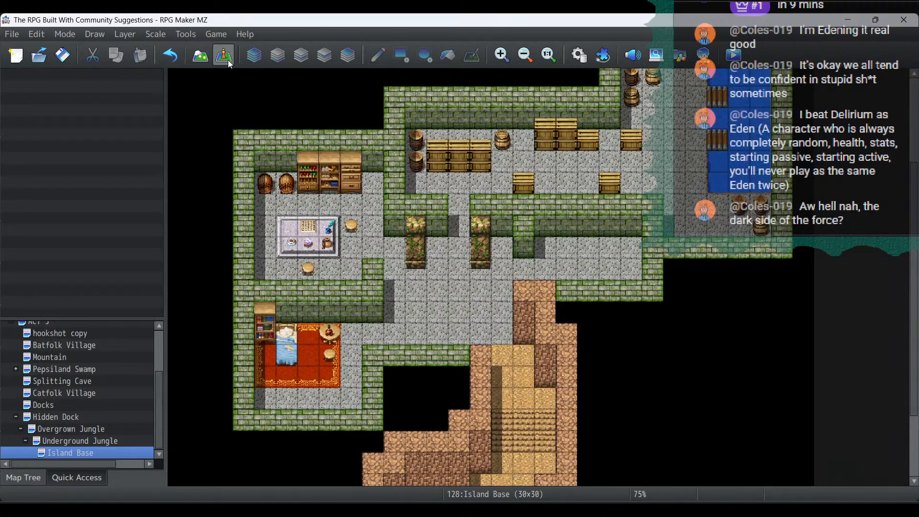
Step: Undo the four pillar tile placements beside the doorway
click(172, 56)
click(172, 57)
click(172, 57)
click(172, 57)
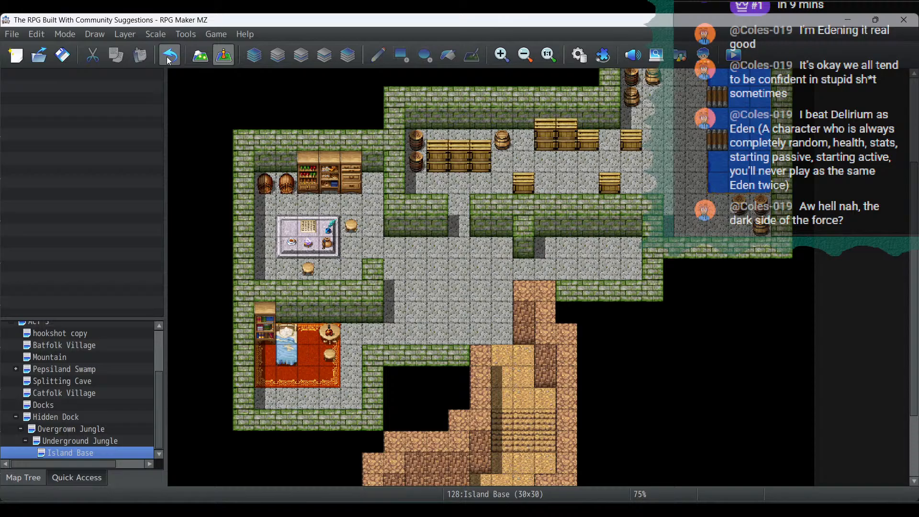
Step: Place two 2x2 crate stacks side by side on layer 3 against the back wall of the hall's east alcove, and preview in event mode
click(200, 56)
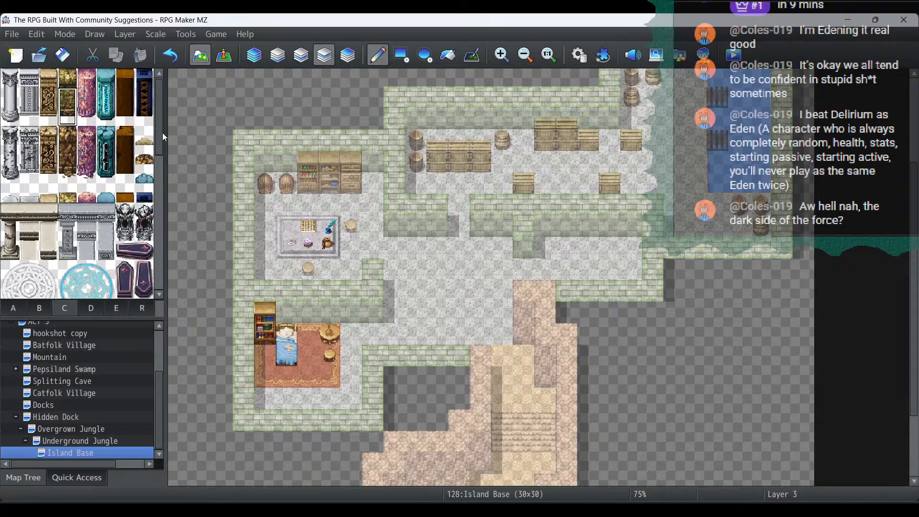
drag(161, 135, 163, 239)
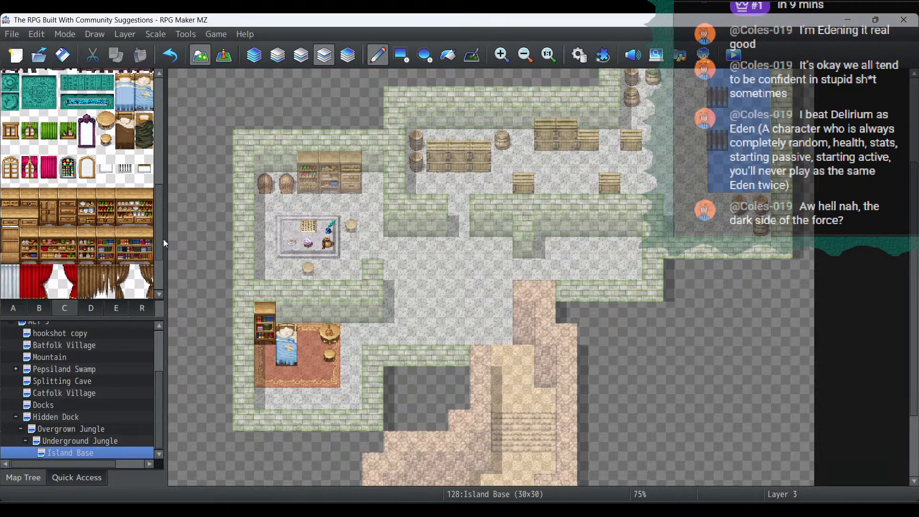
scroll(128, 219, down, 2)
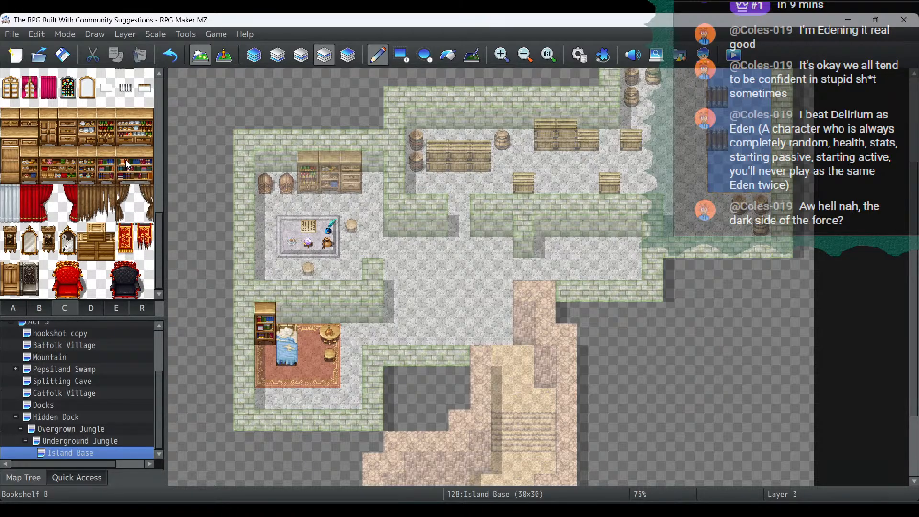
drag(127, 161, 144, 175)
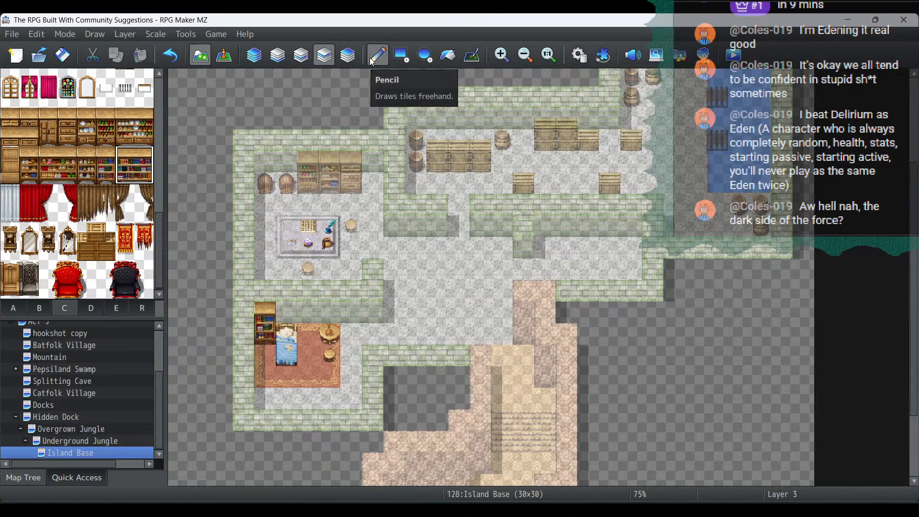
scroll(104, 215, up, 3)
scroll(104, 216, down, 3)
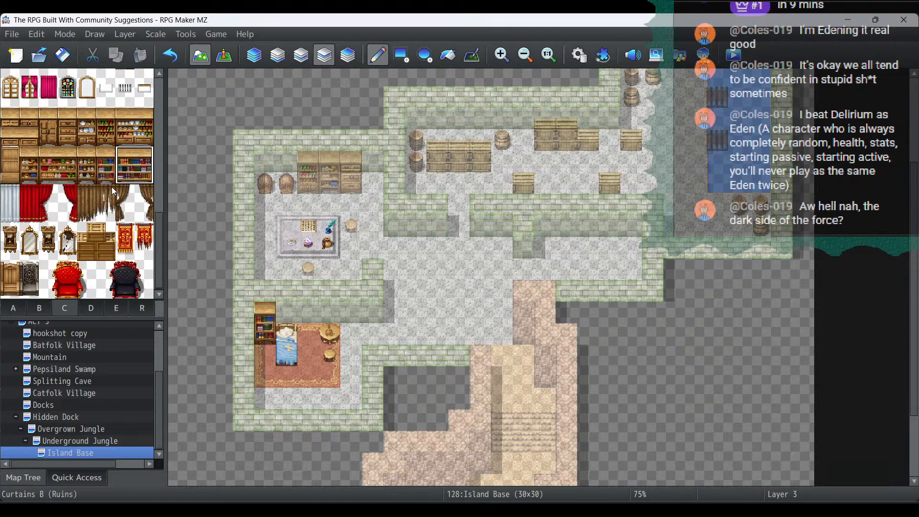
drag(95, 231, 107, 250)
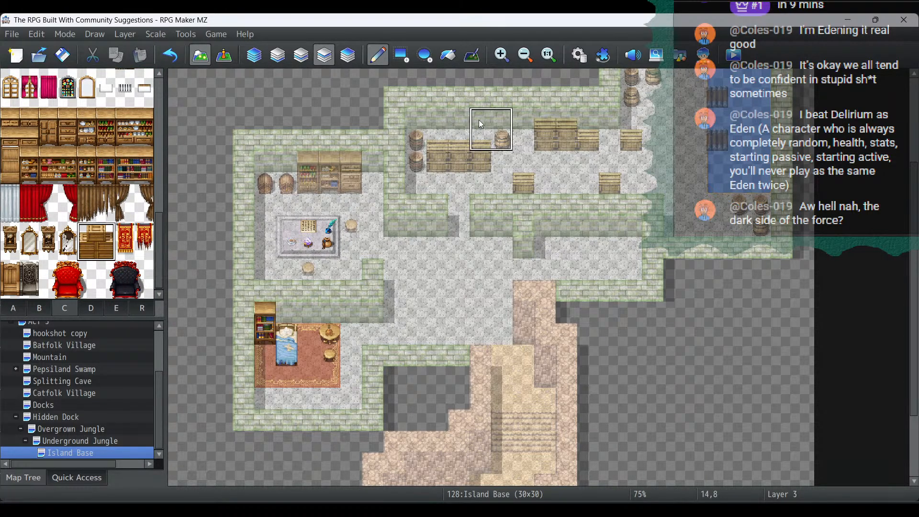
drag(541, 223, 590, 224)
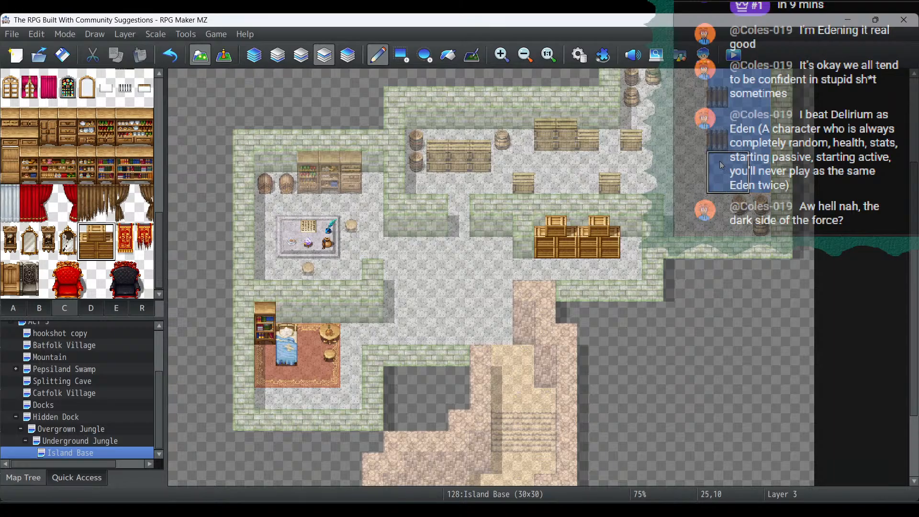
click(223, 55)
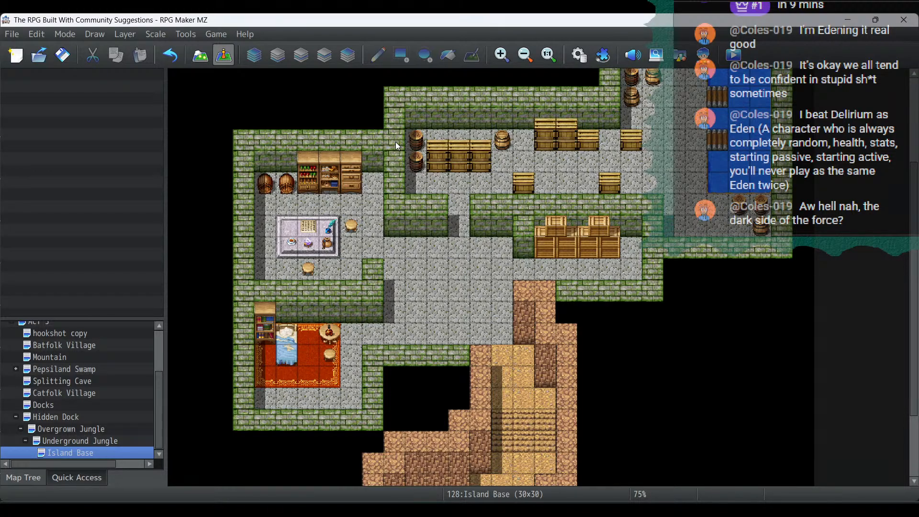
Step: Open the Overworld map and inspect the contents of event EV049 at 10,34
click(62, 388)
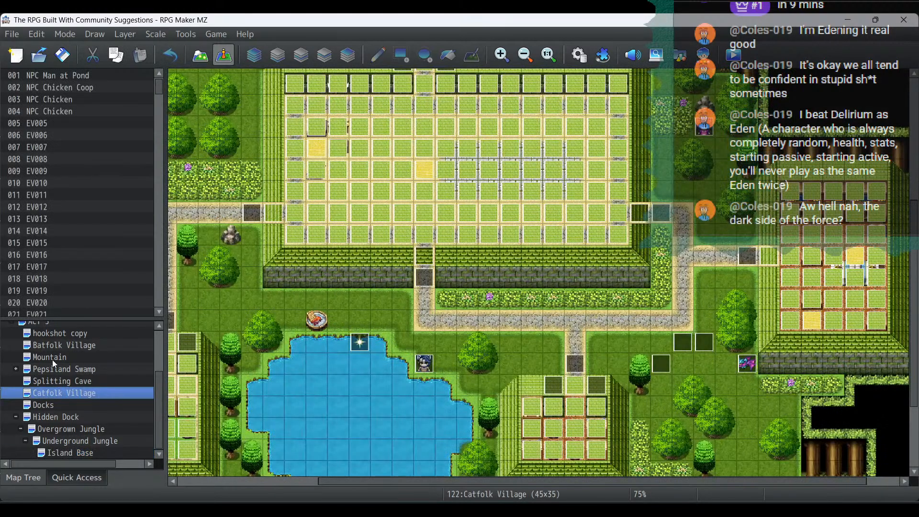
scroll(52, 356, up, 2)
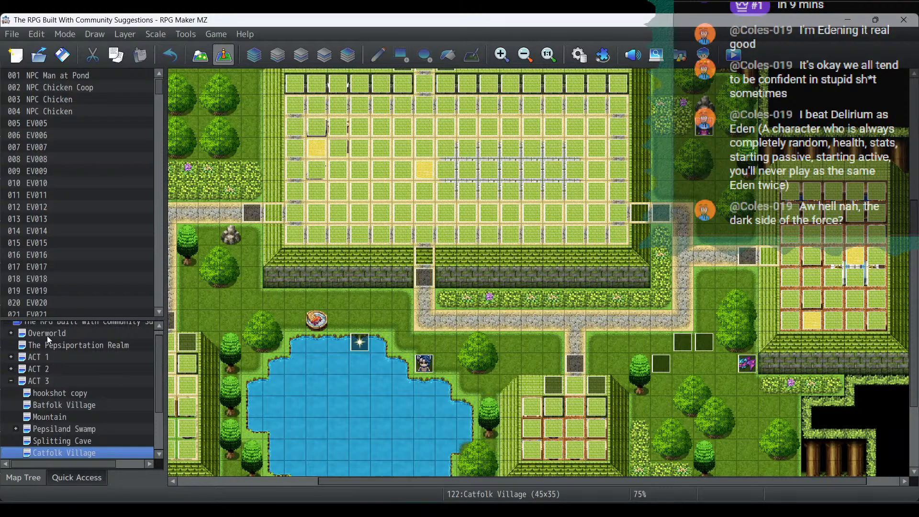
click(47, 334)
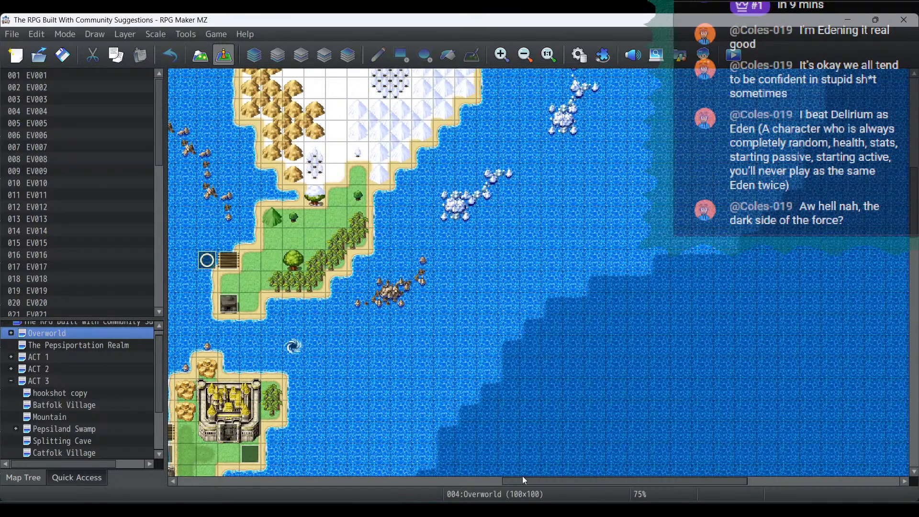
drag(595, 480, 282, 481)
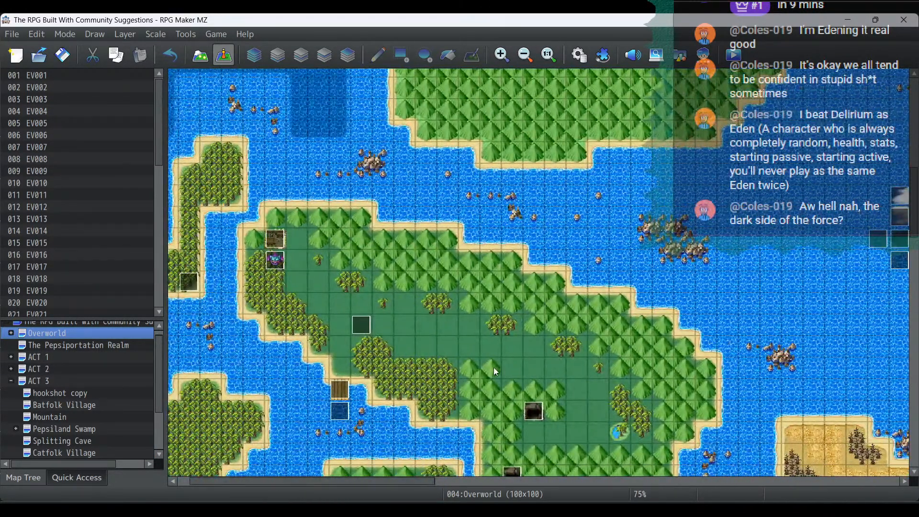
double_click(360, 326)
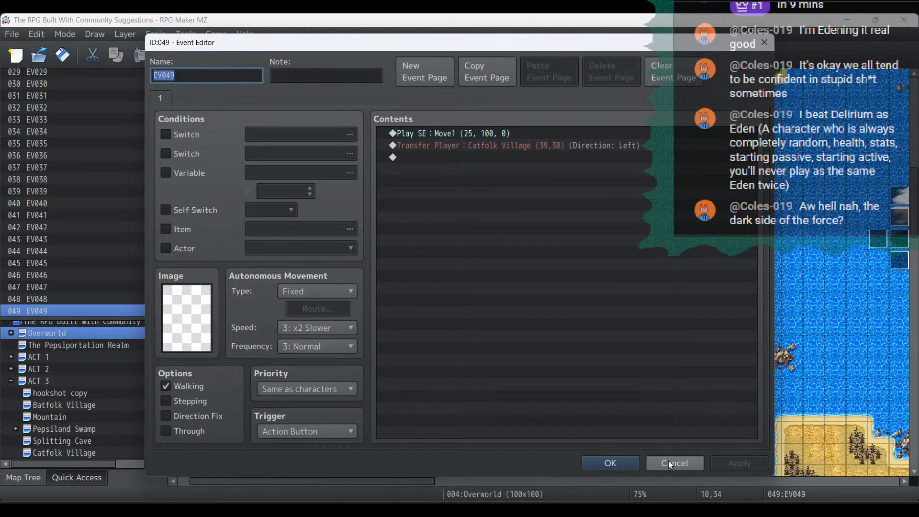
click(668, 460)
Step: Check the destination location of EV049's Transfer Player command, and leave the event without changes
scroll(553, 345, down, 4)
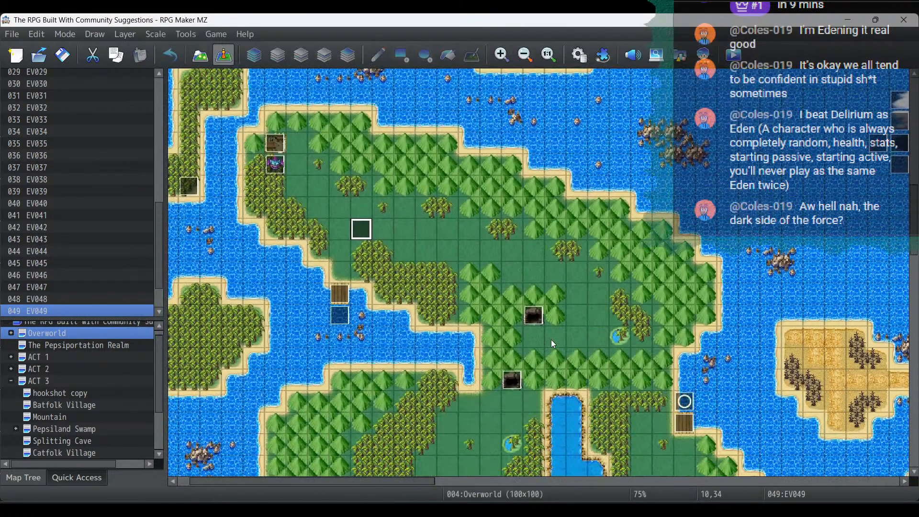
scroll(490, 481, left, 2)
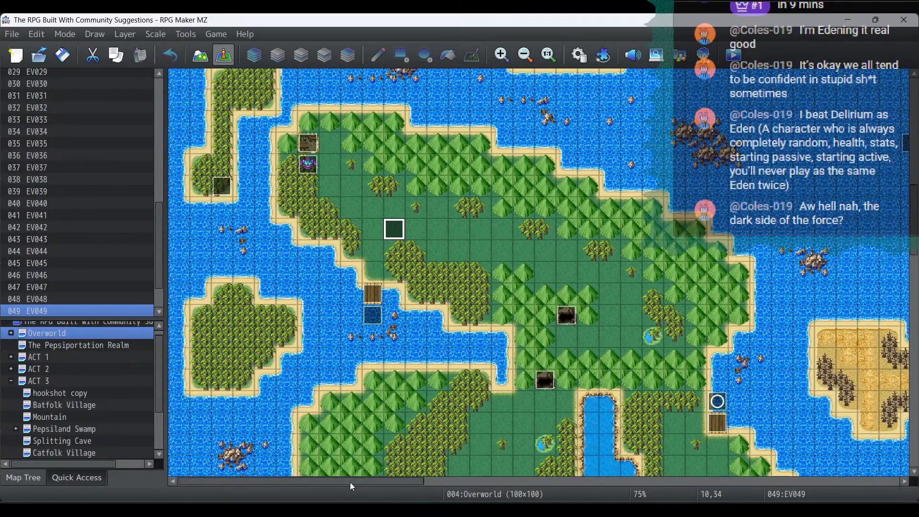
double_click(394, 227)
click(432, 147)
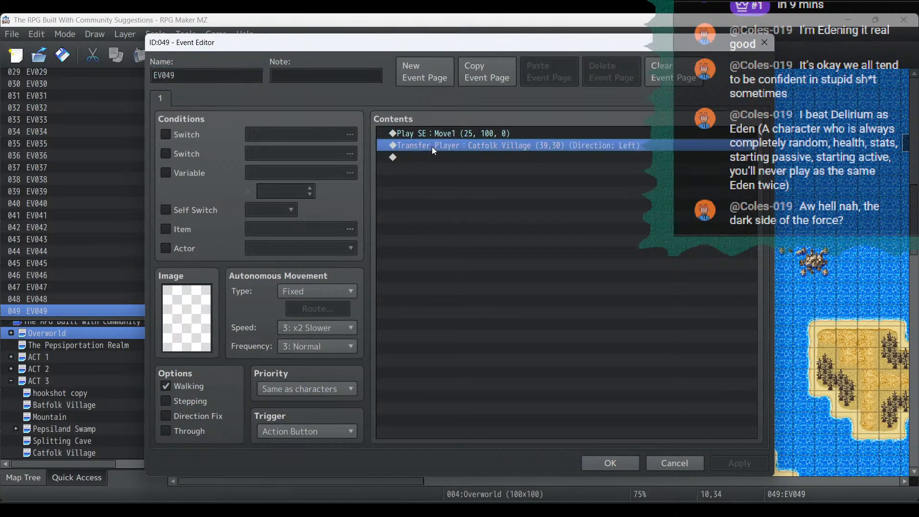
double_click(432, 146)
click(618, 231)
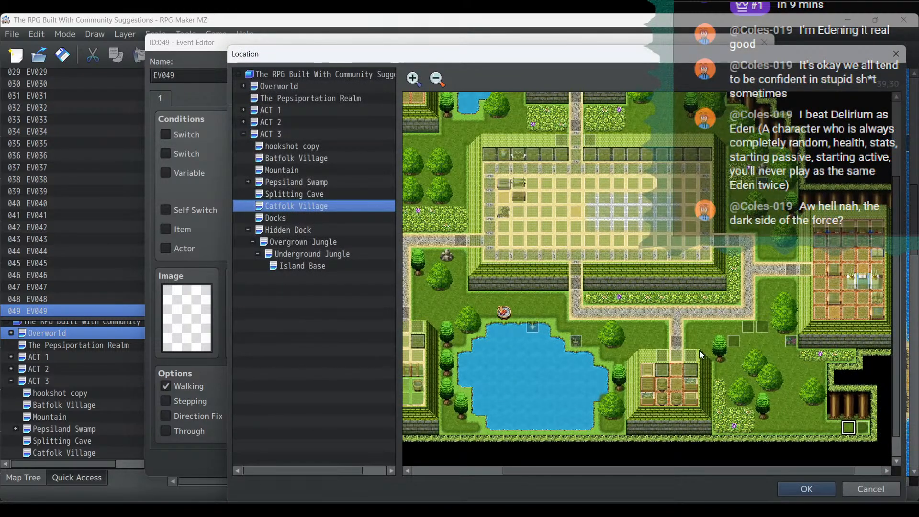
click(861, 489)
click(640, 369)
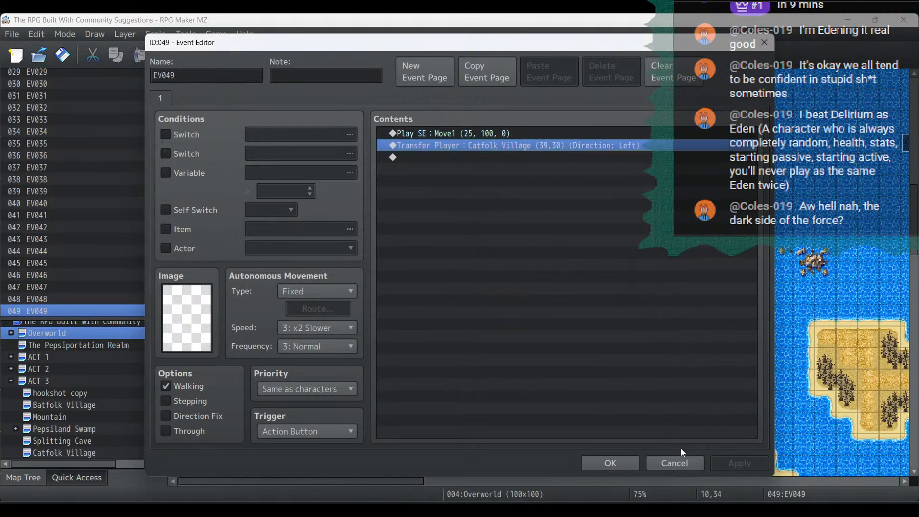
click(684, 460)
Step: Recheck event EV049, the transfer to Catfolk Village, and delete it from the Overworld map
click(349, 229)
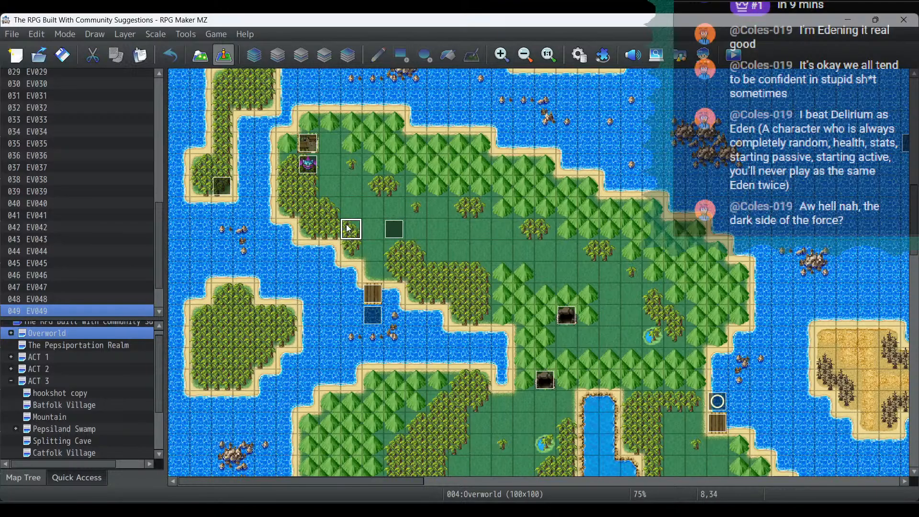
double_click(391, 223)
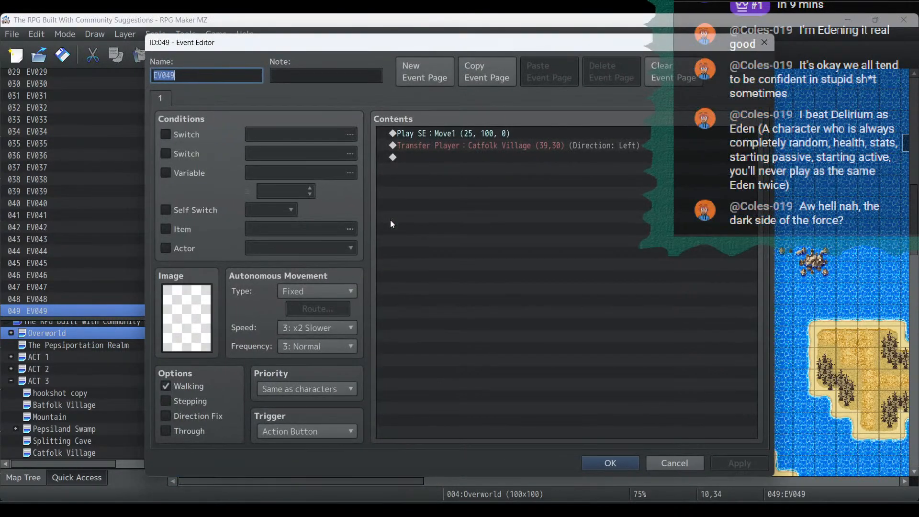
click(677, 461)
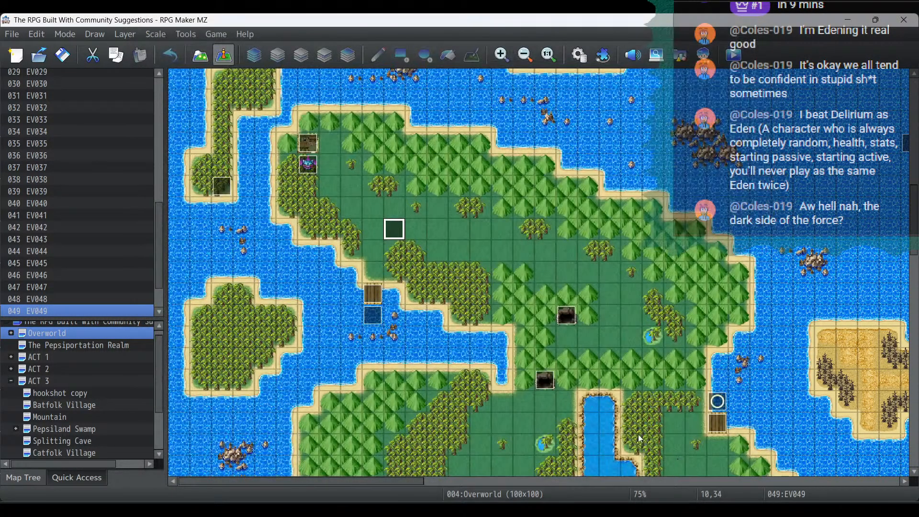
right_click(401, 227)
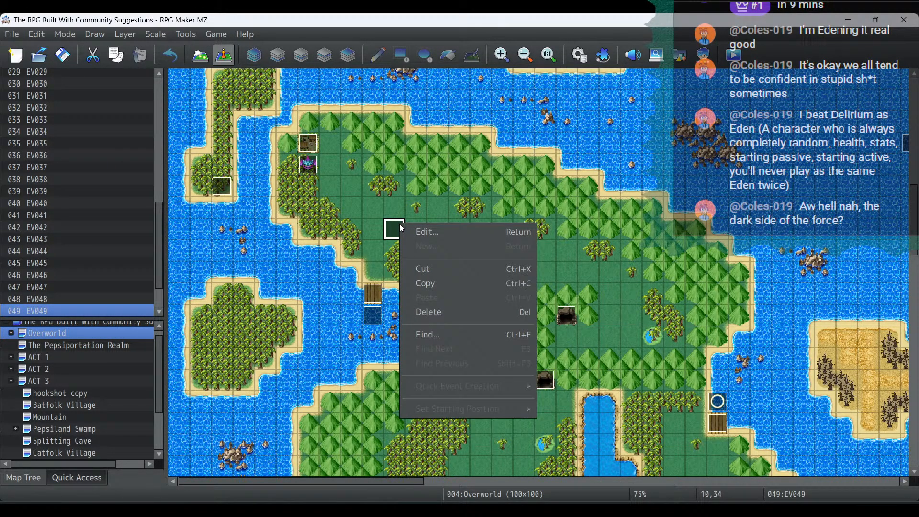
click(459, 315)
Step: Copy the Save Crystal event at 60,39 from the Wallacia Main map under ACT 2
click(58, 405)
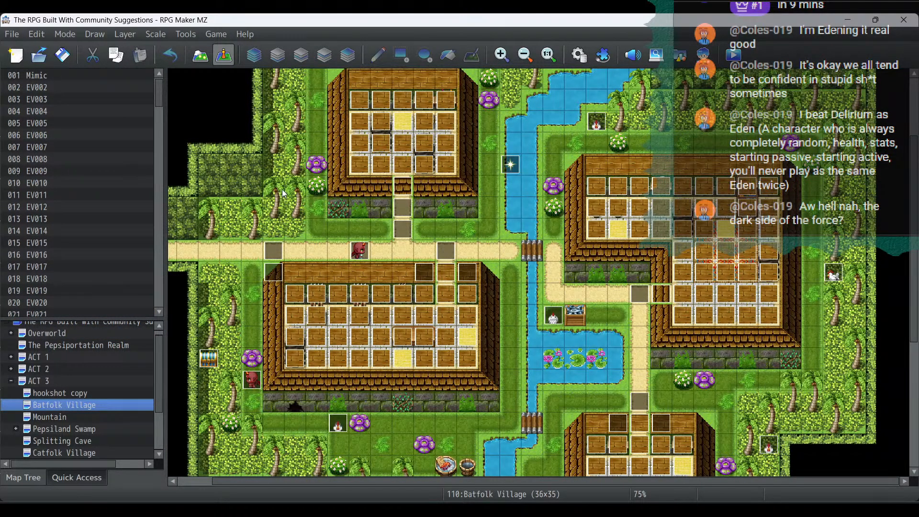
click(10, 370)
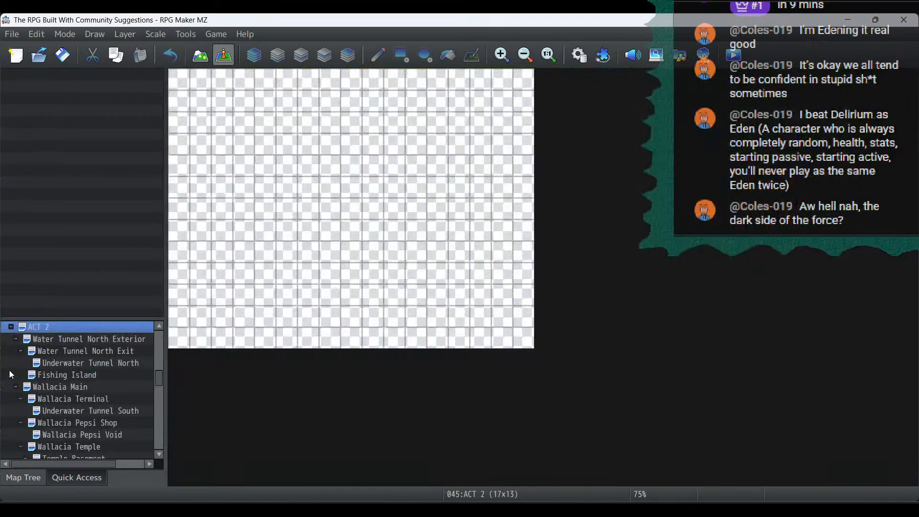
click(65, 387)
drag(609, 481, 879, 470)
click(705, 374)
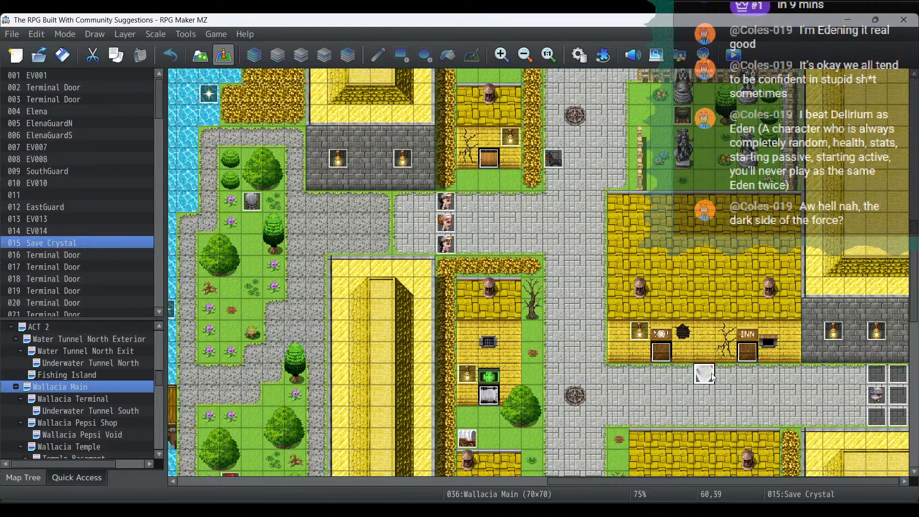
right_click(710, 374)
click(757, 401)
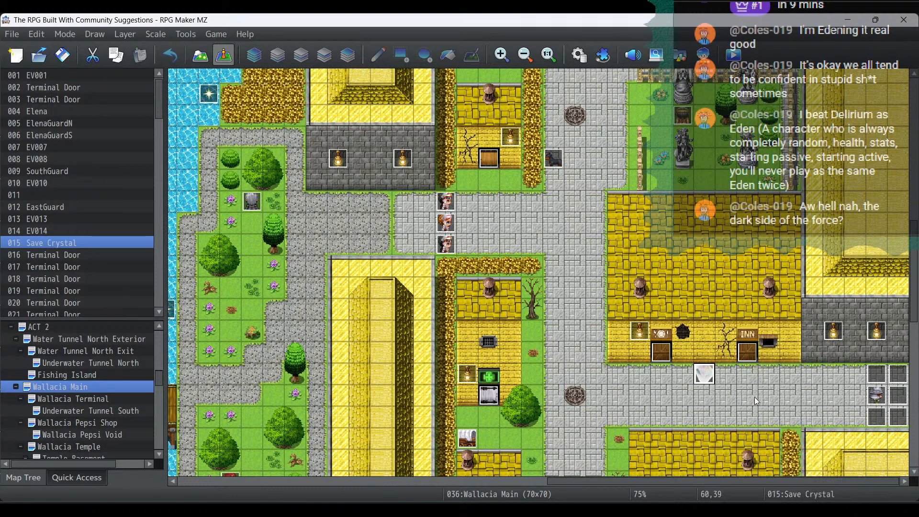
Step: Paste the Save Crystal event at 4,20 on the Island Base map, at the carpet's lower corner near the bed
click(11, 326)
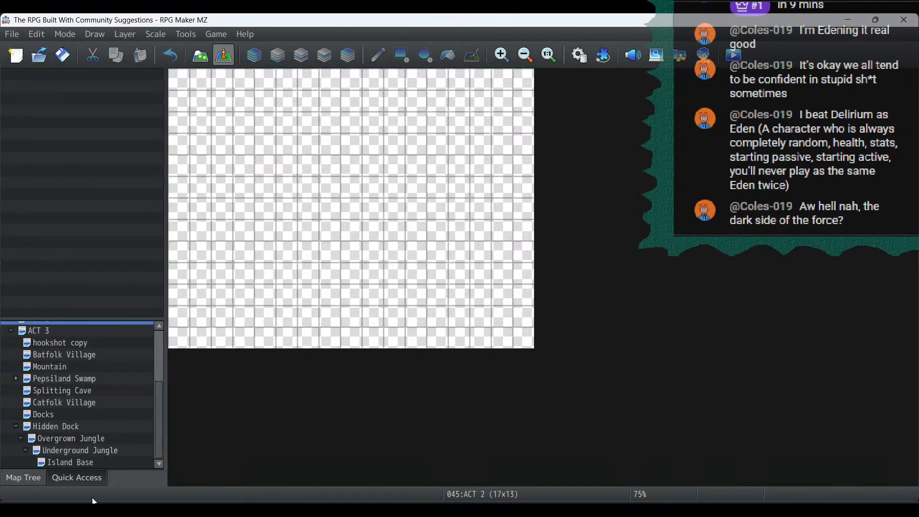
click(86, 462)
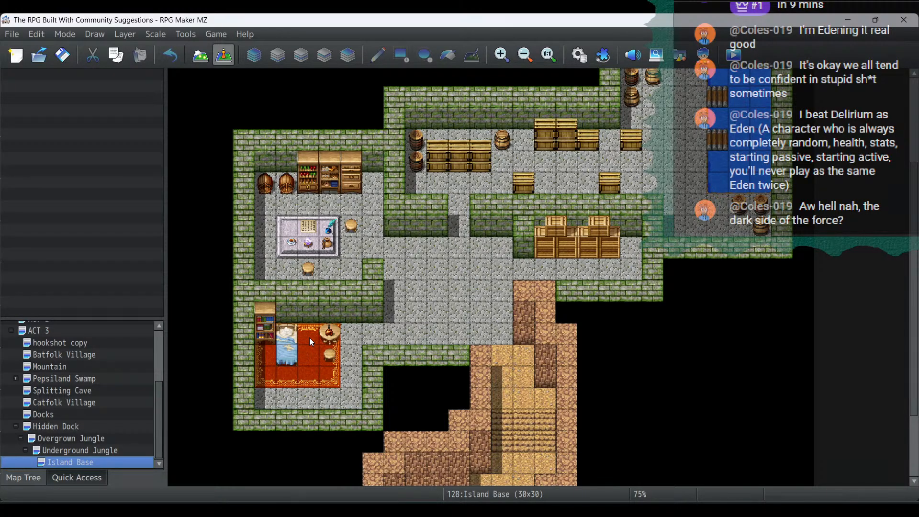
click(264, 356)
right_click(265, 355)
click(260, 377)
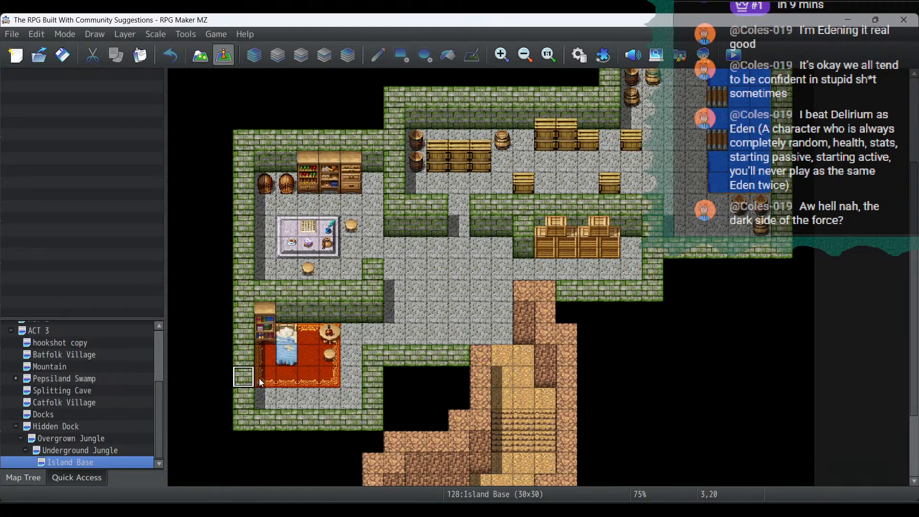
right_click(260, 377)
click(289, 408)
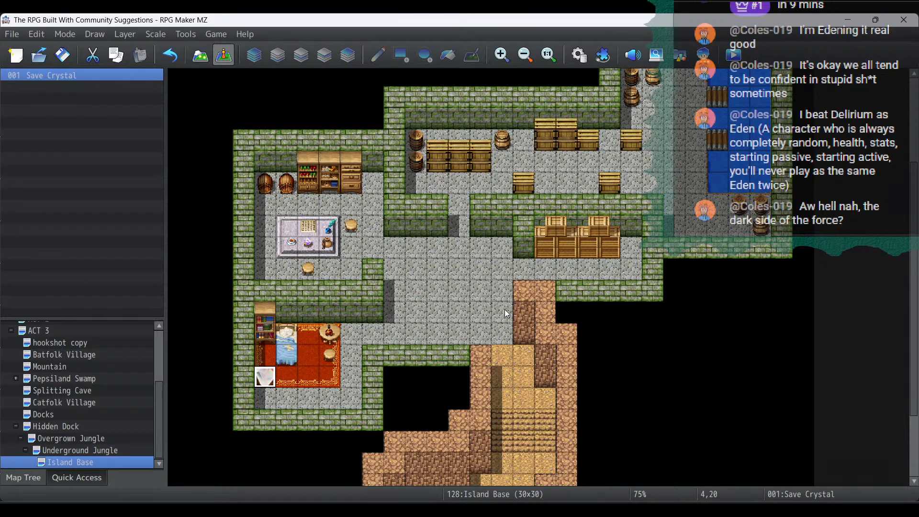
Step: Paint darker dirt patches on layer 1 along the cave passage floor, both above and below the stairs
click(200, 57)
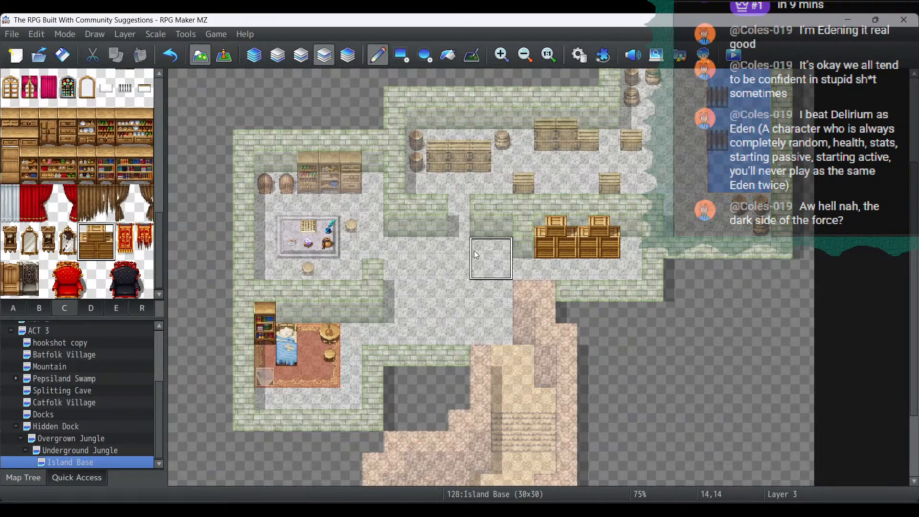
scroll(488, 263, down, 2)
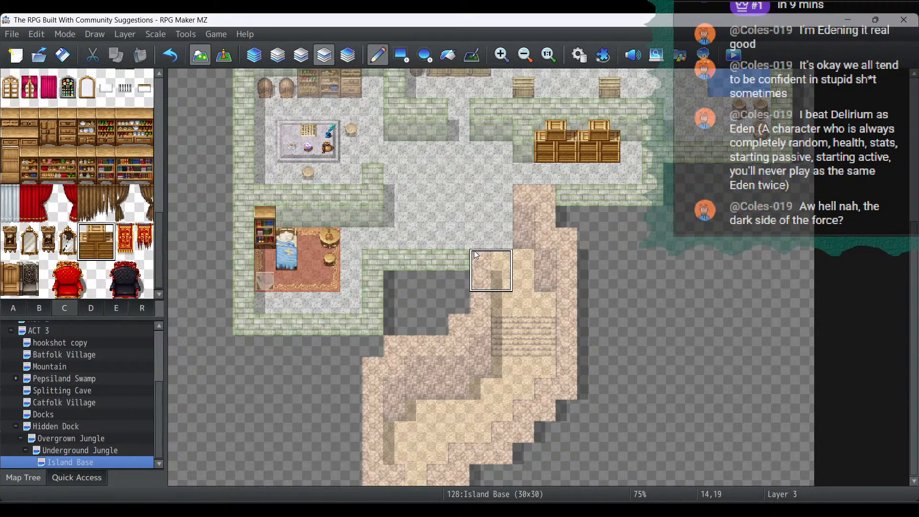
click(273, 60)
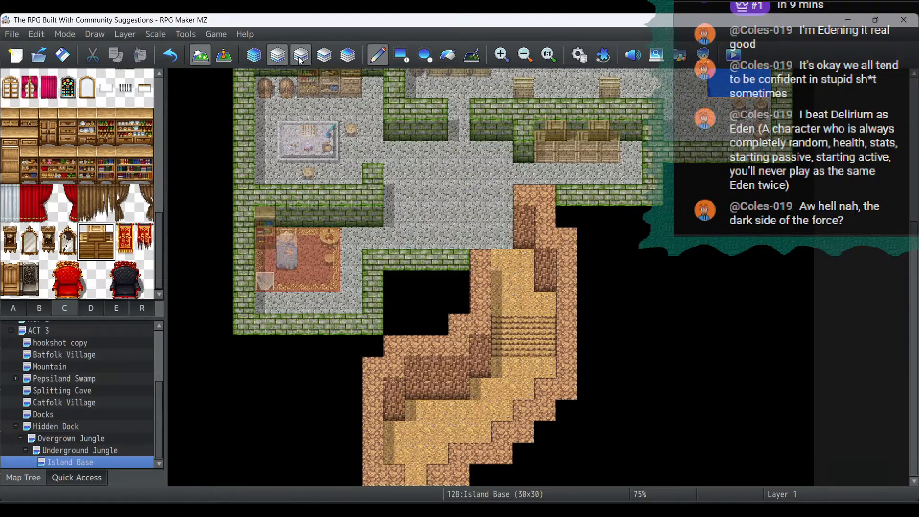
click(24, 308)
scroll(58, 177, up, 3)
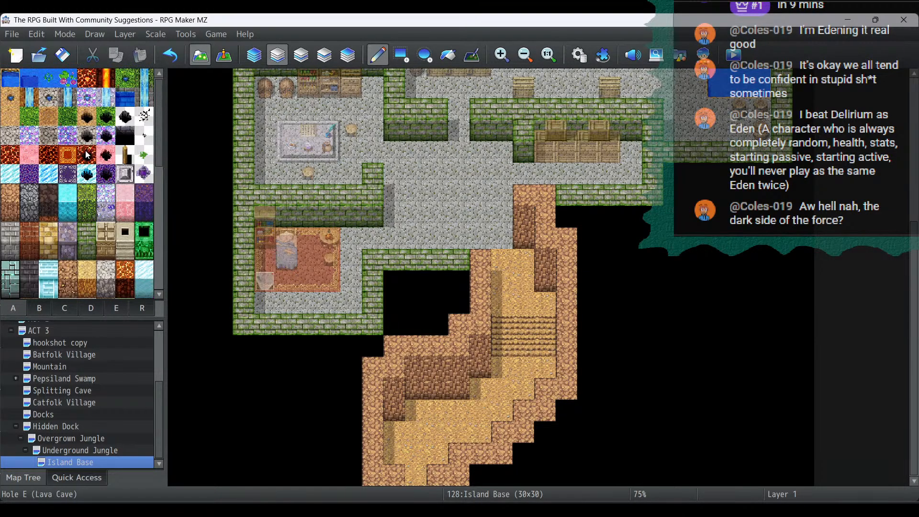
click(48, 116)
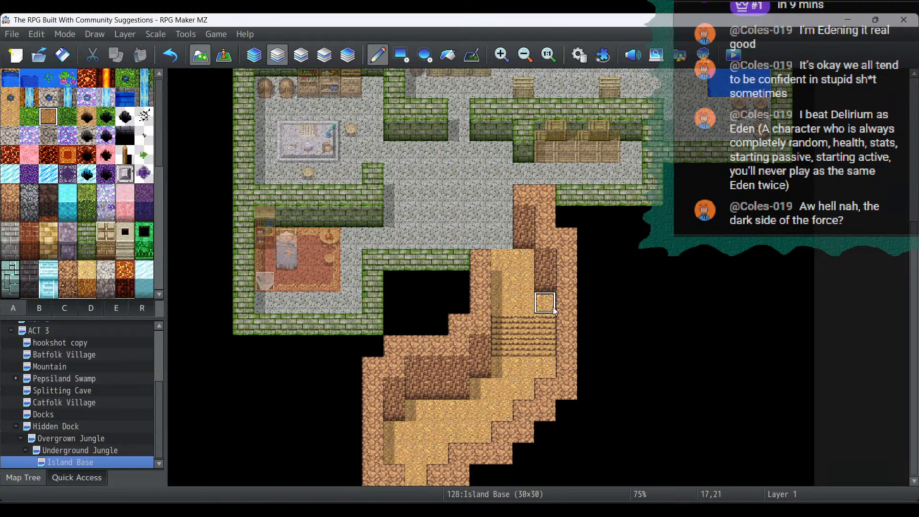
mouse_move(506, 288)
mouse_down()
mouse_move(523, 306)
mouse_move(523, 283)
mouse_move(502, 258)
mouse_up()
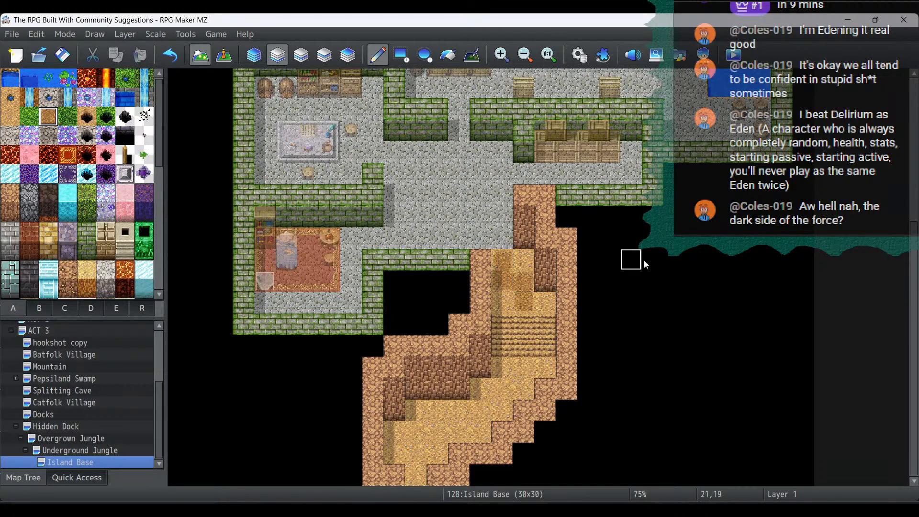
mouse_move(506, 390)
mouse_down()
mouse_move(523, 368)
mouse_move(483, 391)
mouse_move(455, 430)
mouse_move(477, 421)
mouse_up()
click(419, 455)
click(422, 472)
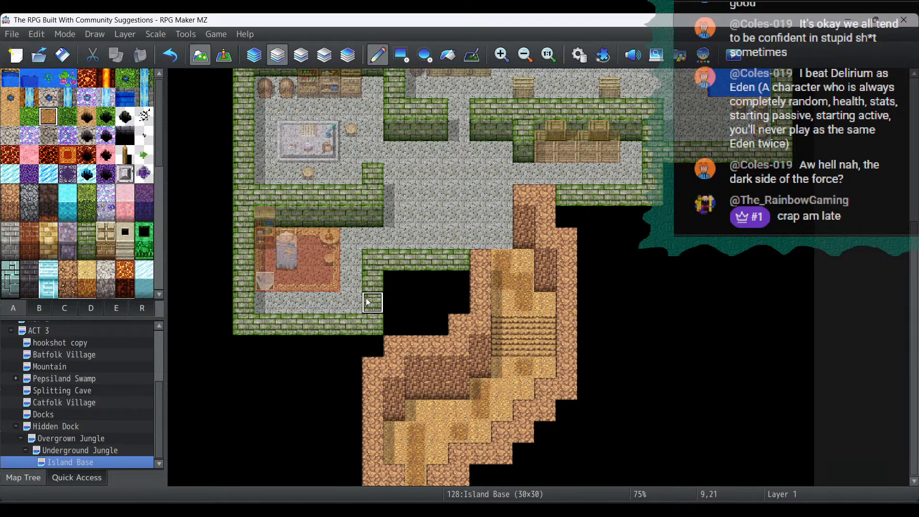
Step: Place a small brown dirt-cave rock on layer 2 at 16,19 in the upper end of the cave passage
click(38, 311)
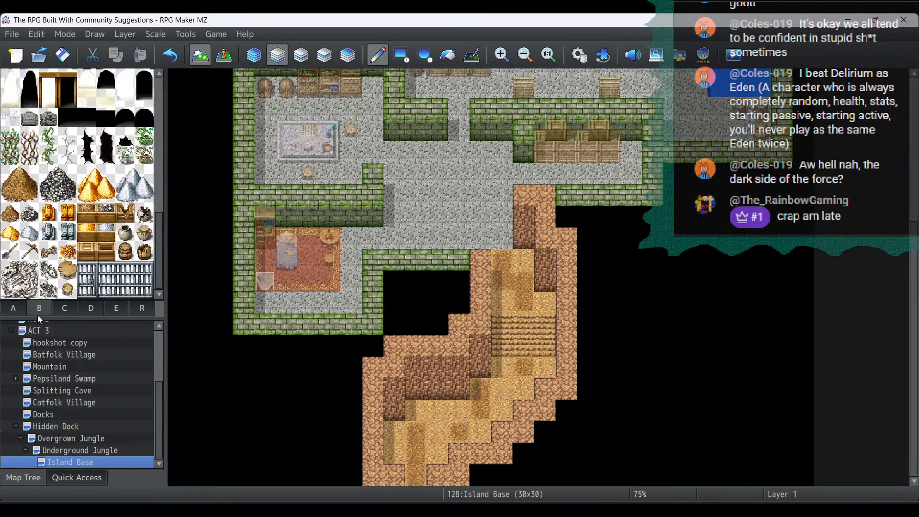
scroll(92, 191, up, 10)
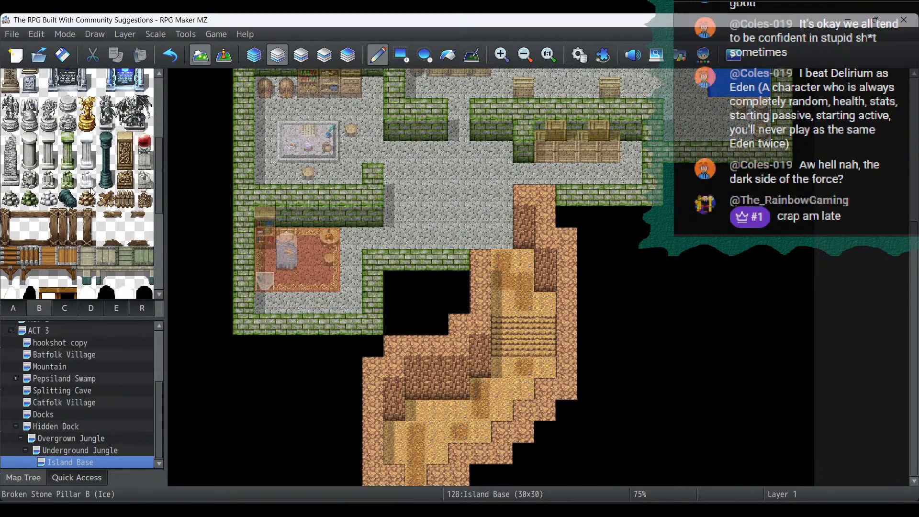
scroll(93, 191, up, 3)
click(10, 174)
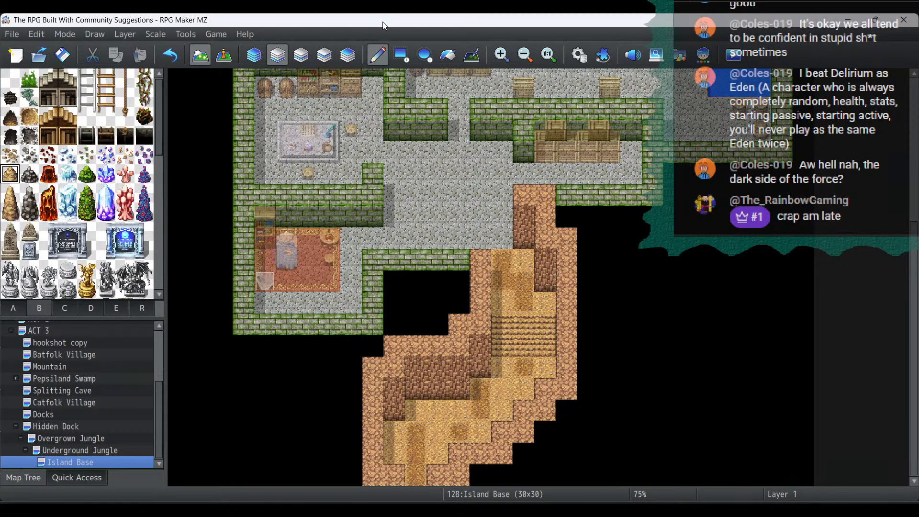
click(545, 302)
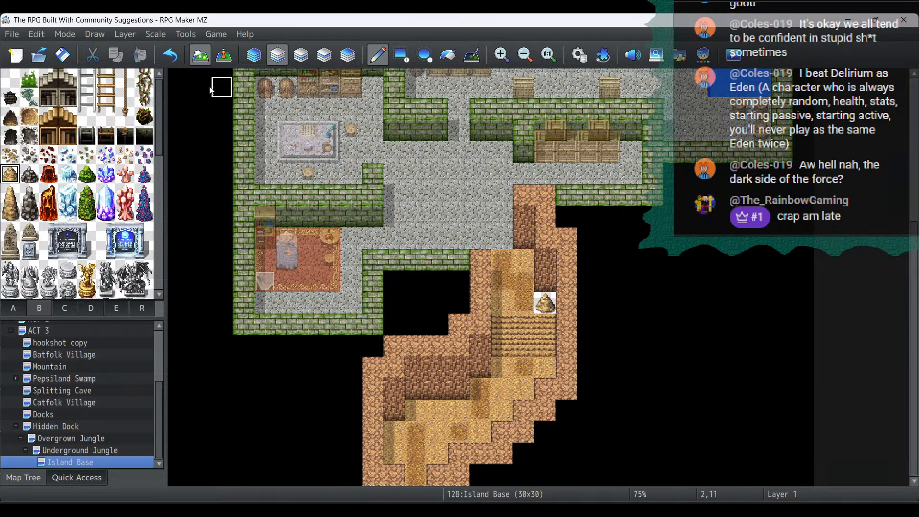
click(180, 60)
click(301, 55)
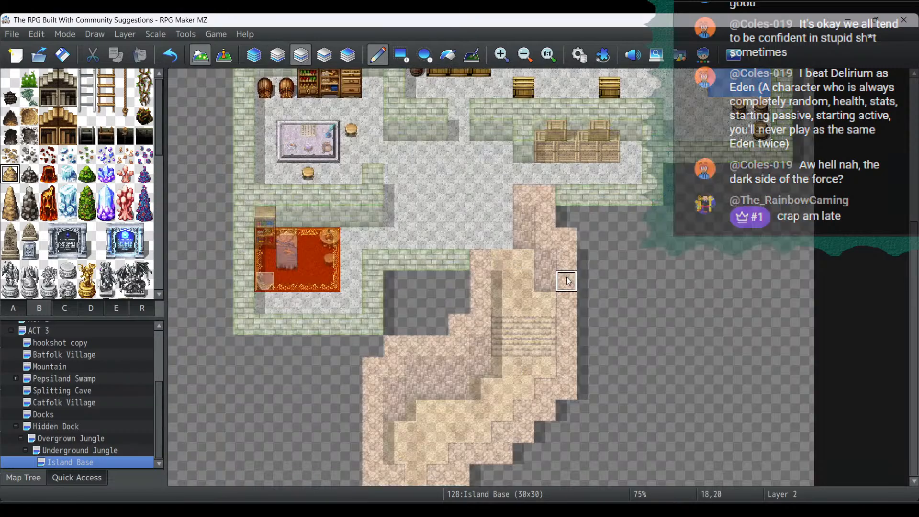
click(531, 263)
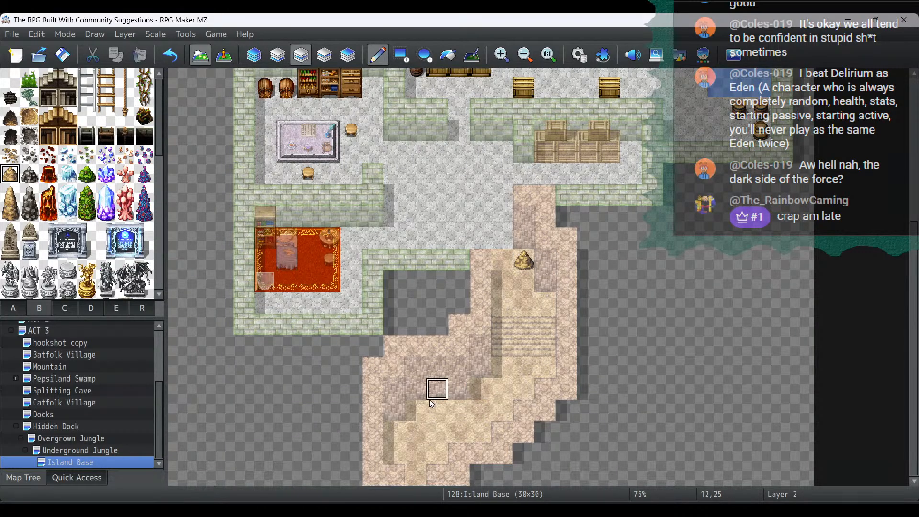
Step: Place two tall brown rocks on layer 2 along the lower cave passage's wall, starting at 11,25 and 10,26
click(10, 203)
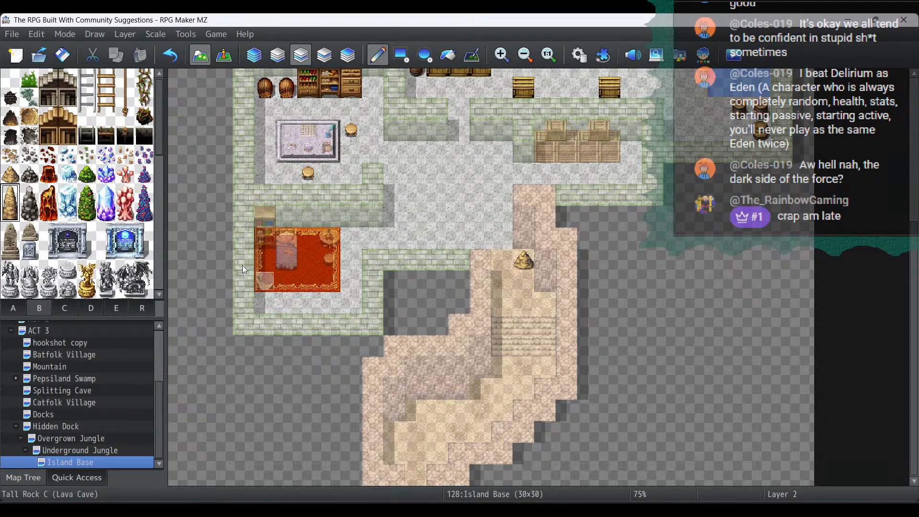
click(416, 390)
click(394, 411)
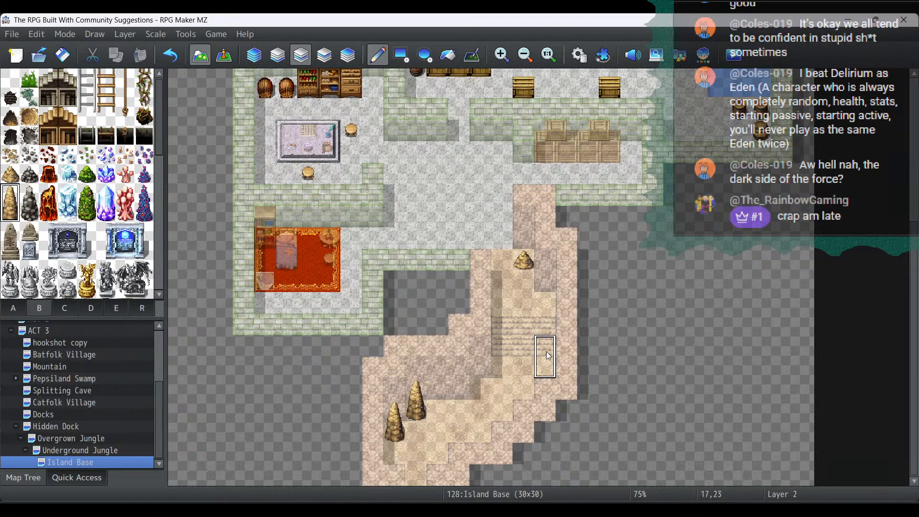
Step: Scatter Gravel A (Dirt Cave) on layer 2 along the cave passage at 17,21, 16,25, 15,26, 13,27 and 12,28
click(10, 154)
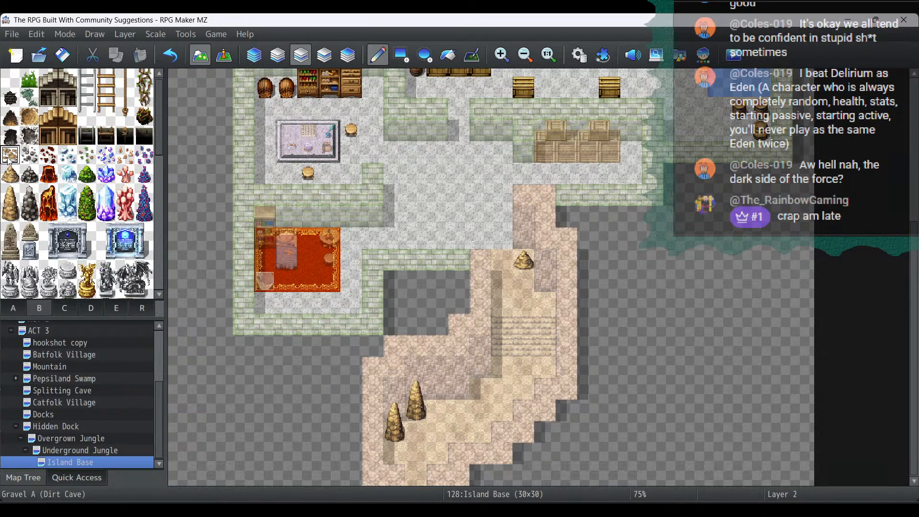
click(547, 304)
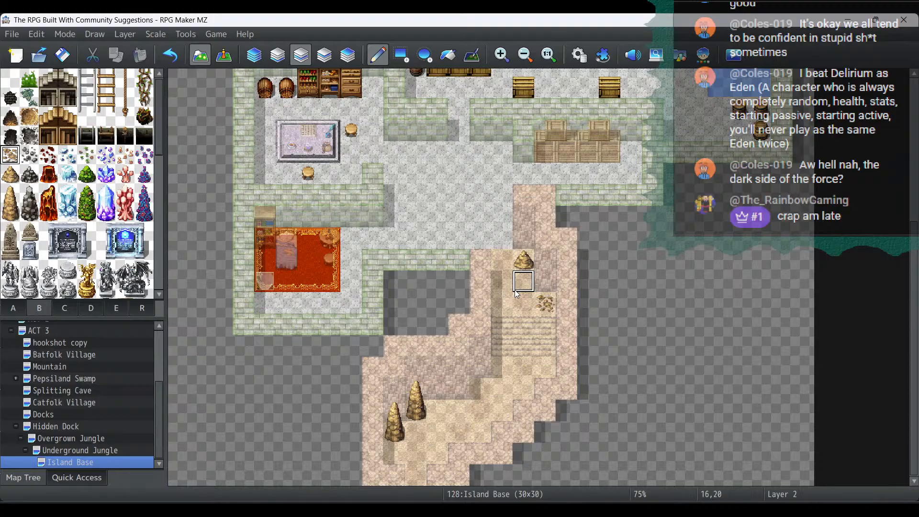
click(523, 391)
click(501, 411)
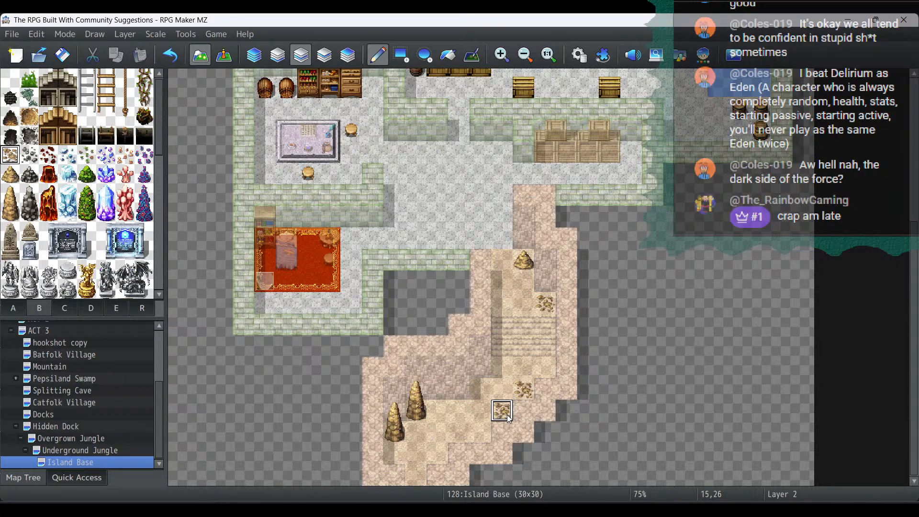
click(461, 435)
click(440, 457)
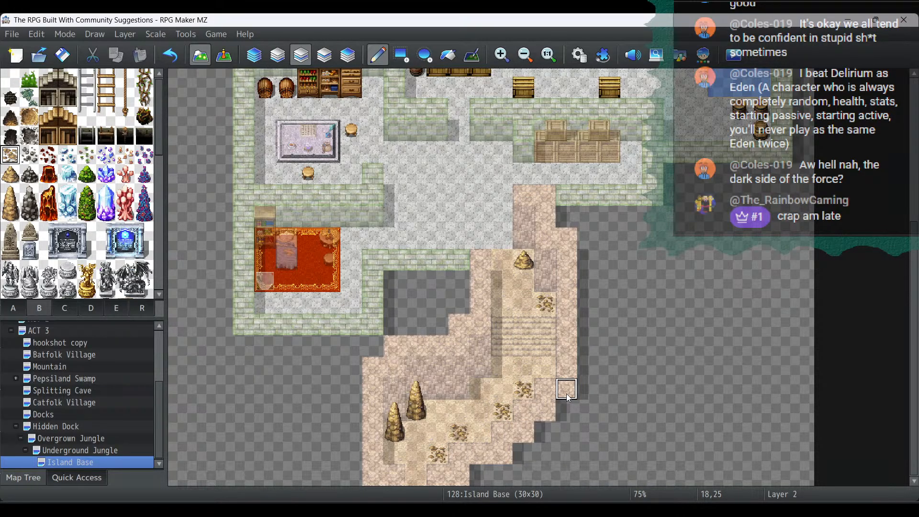
Step: Add small brown cave openings to the passage walls at 12,25 and 17,20 on layer 2, and preview the map in event mode
click(14, 117)
click(438, 390)
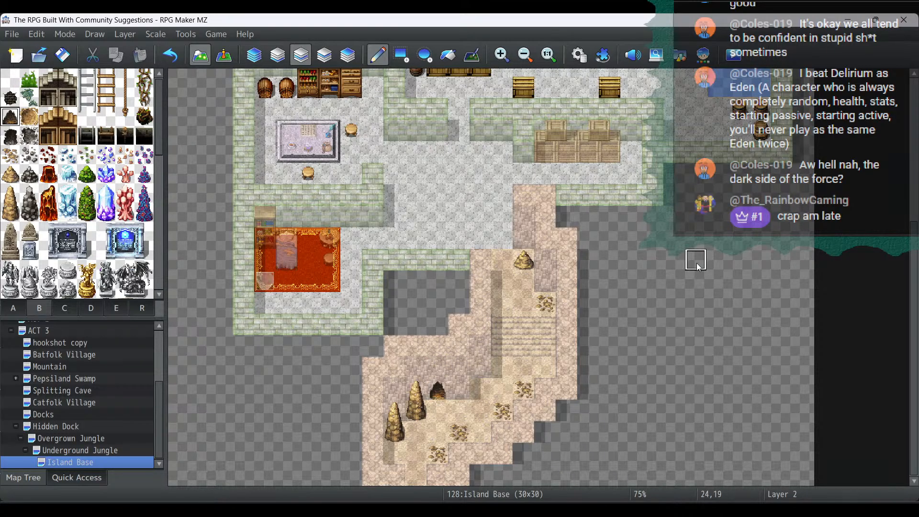
click(545, 283)
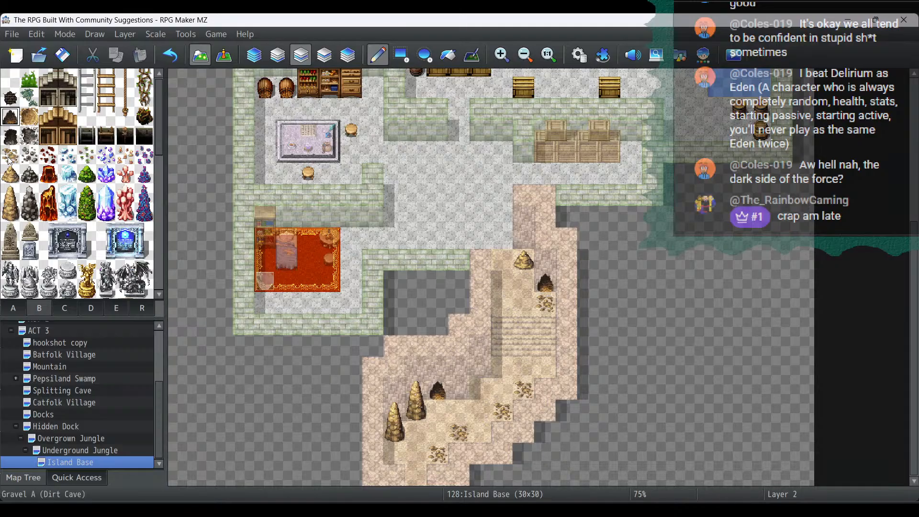
click(222, 56)
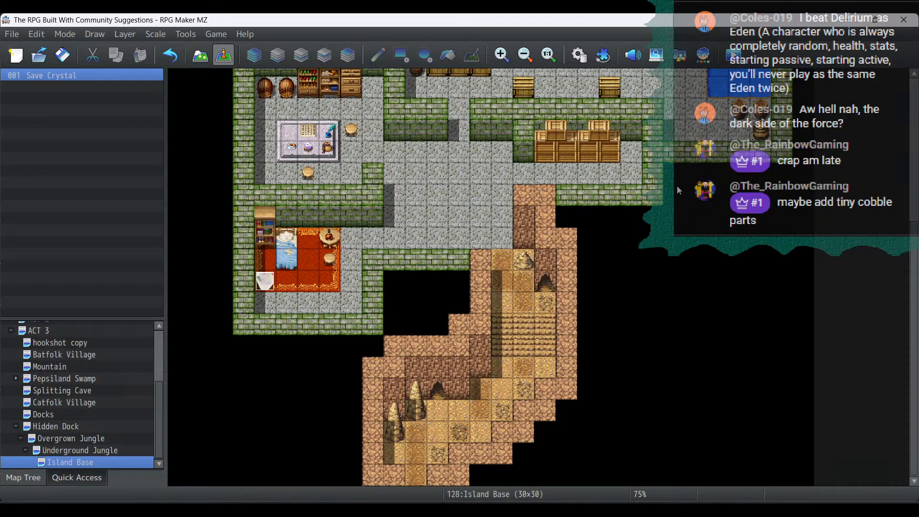
scroll(498, 183, up, 3)
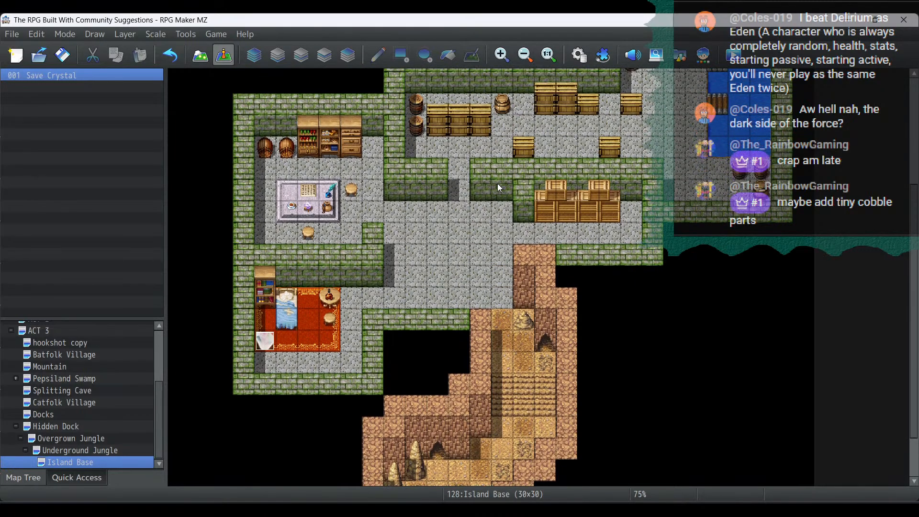
Step: Draw a winding dark crack on layer 2 across the stone hall floor from 15,18 to 12,16
click(212, 51)
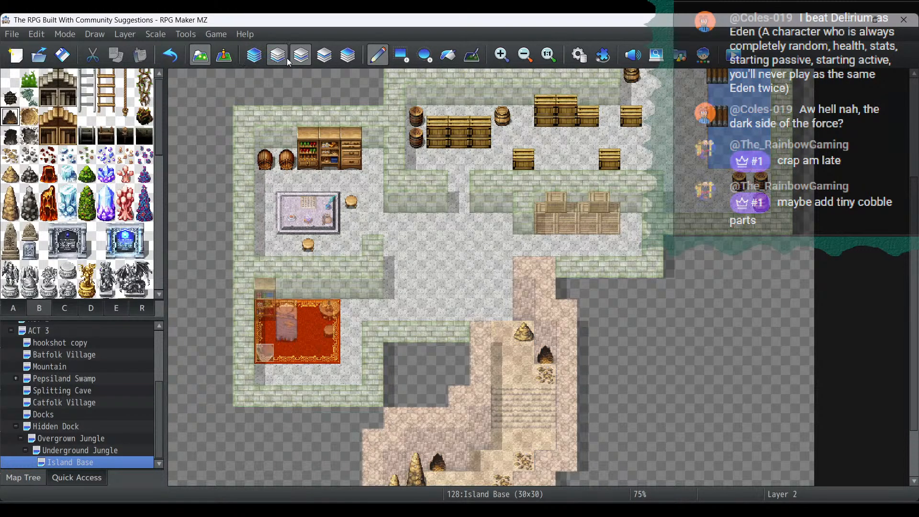
click(13, 307)
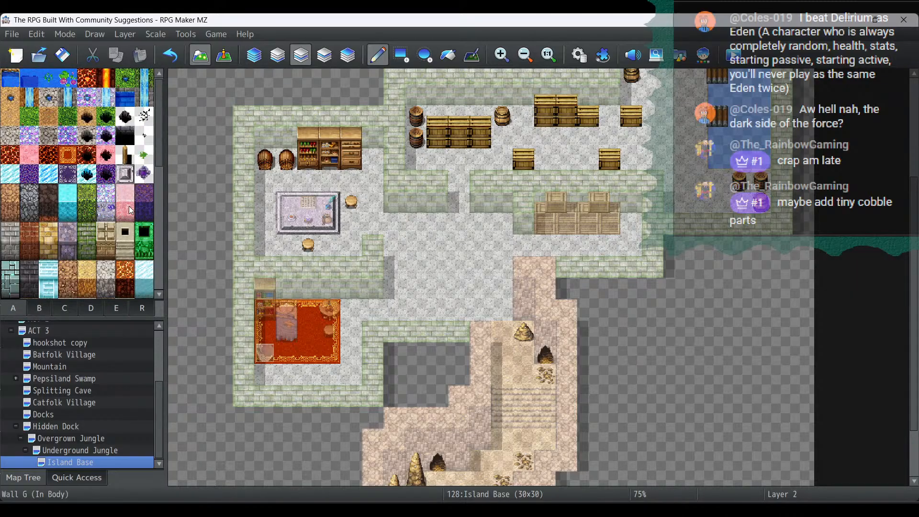
click(144, 139)
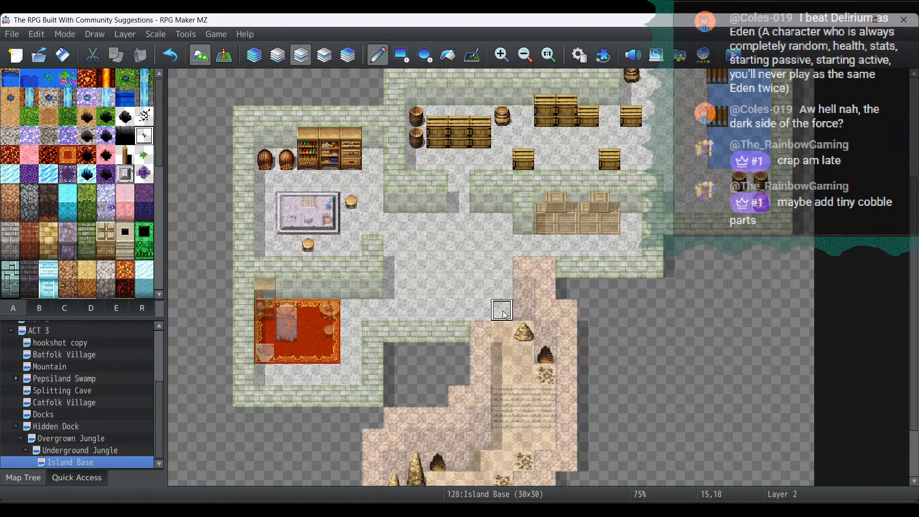
drag(504, 315, 435, 265)
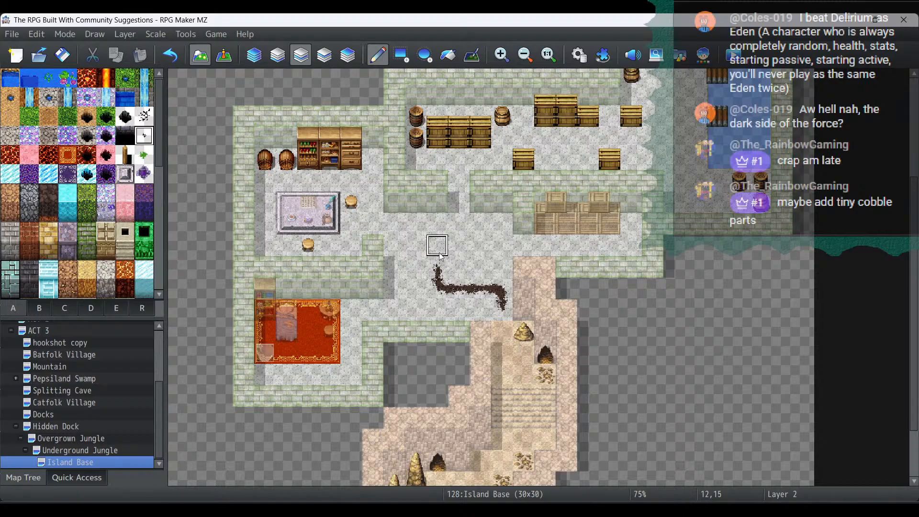
Step: Extend the hall's dark crack on layer 2 north through the doorway to 13,13, and crack the storeroom floor from 15,10 to 18,10
drag(460, 202, 437, 246)
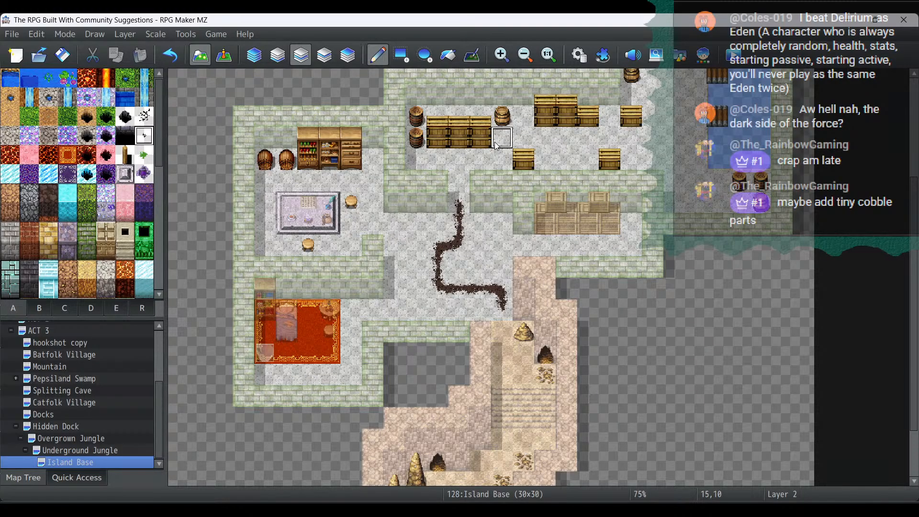
drag(502, 140, 572, 140)
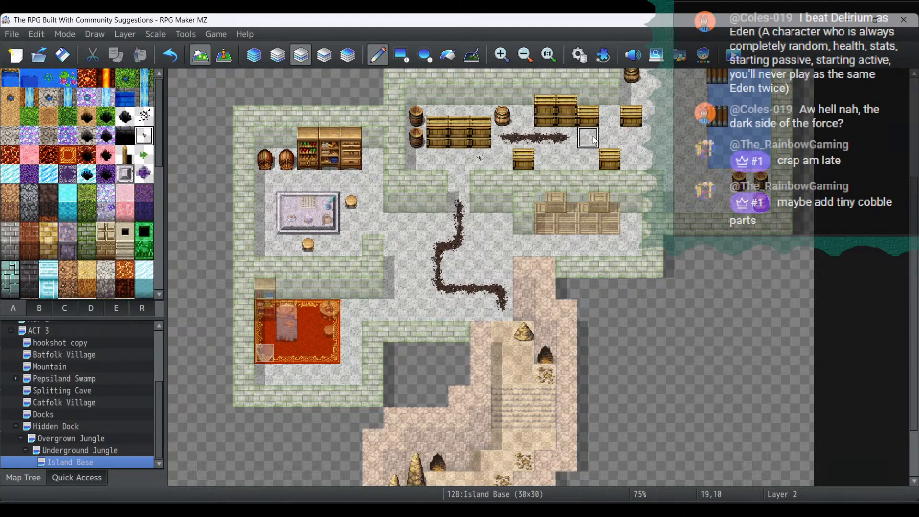
Step: Add dark cracks to the dock area's stone floor on layer 2 around 23,7, 24,12 and 25,13
scroll(680, 105, up, 2)
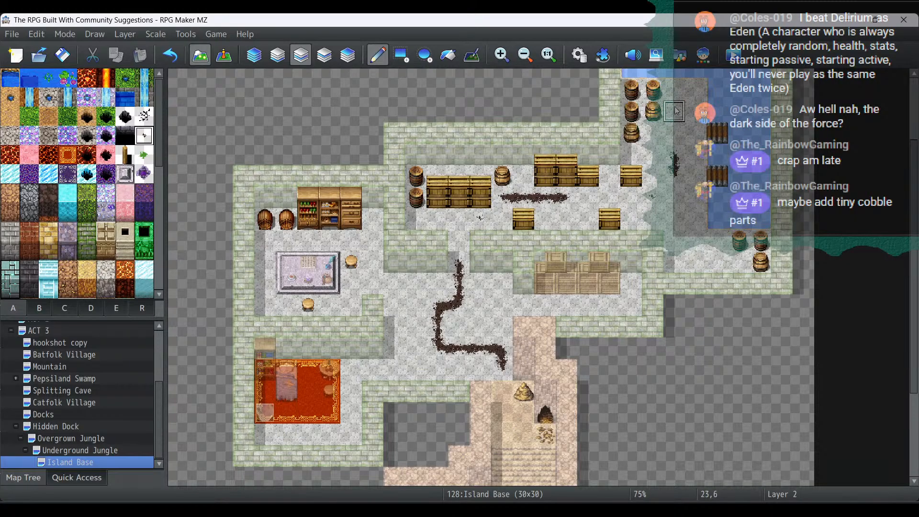
drag(690, 111, 674, 137)
click(695, 246)
click(712, 259)
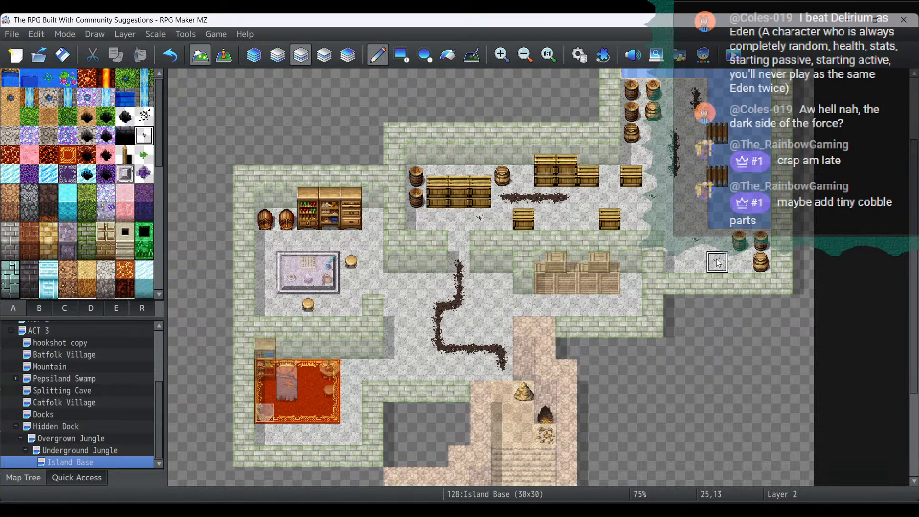
Step: Add short dark cracks on layer 2 below the large crates from 19,15 to 17,15, at 10,14 to 9,14, and at 10,16 to 10,17
drag(596, 307, 543, 307)
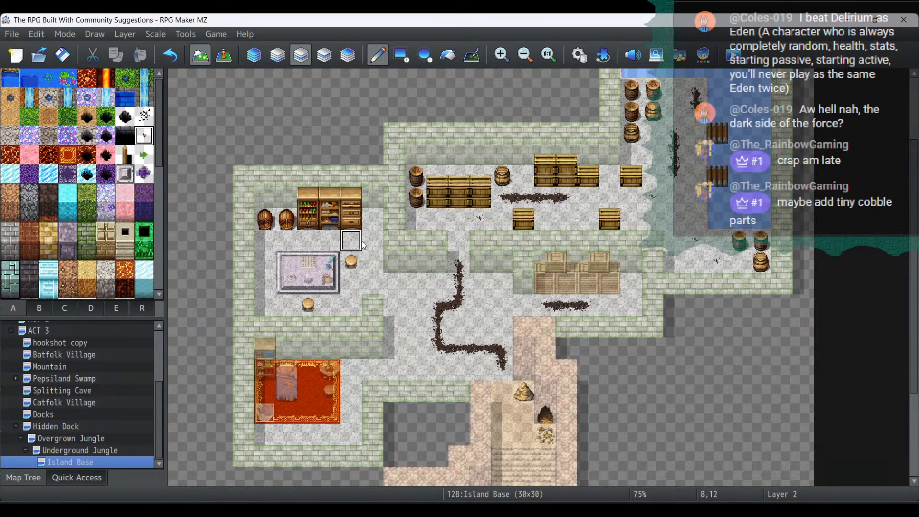
drag(391, 288, 374, 284)
drag(394, 328, 394, 345)
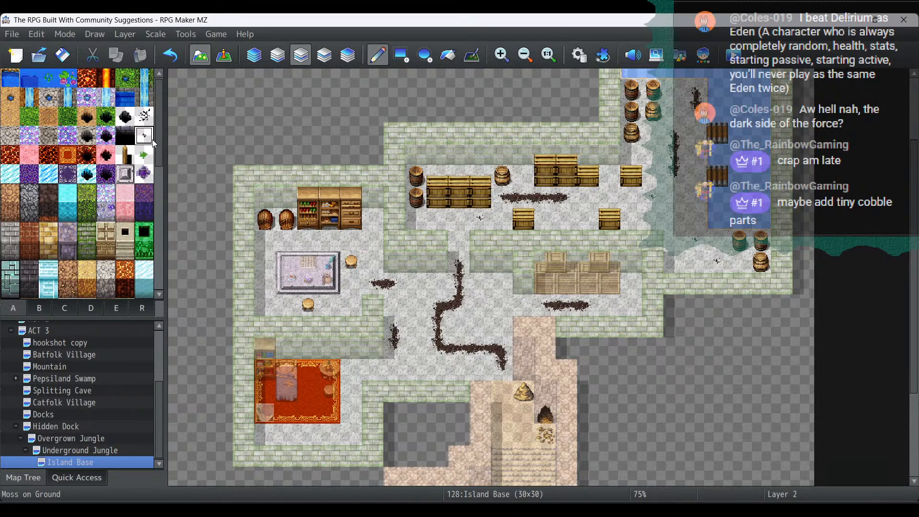
Step: Place the scattered black speck tile on layer 2 beside the kitchen shelves at 9,11 and 9,12, and beside the large crates at 21,14
click(144, 116)
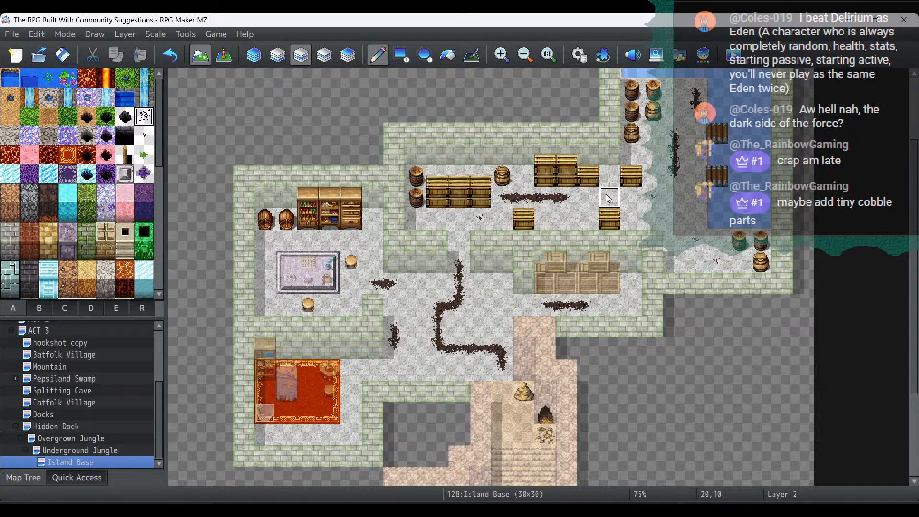
drag(374, 216, 374, 235)
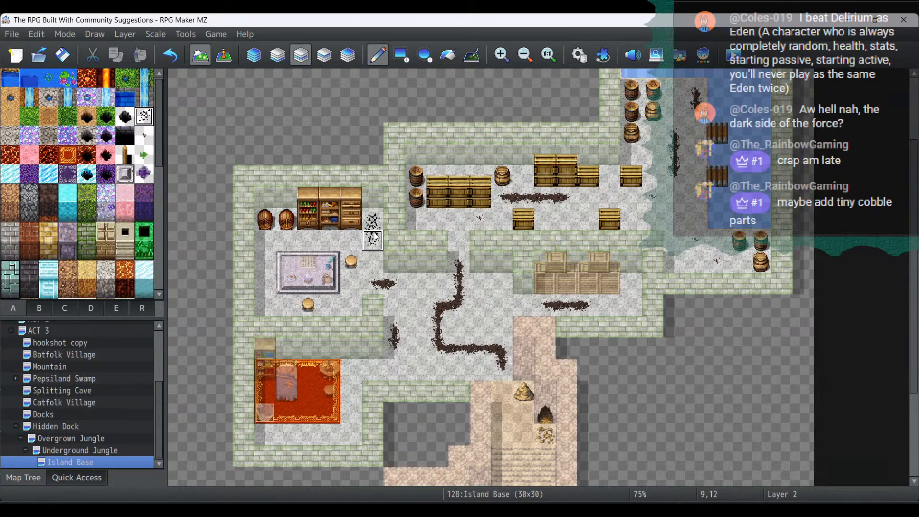
click(632, 284)
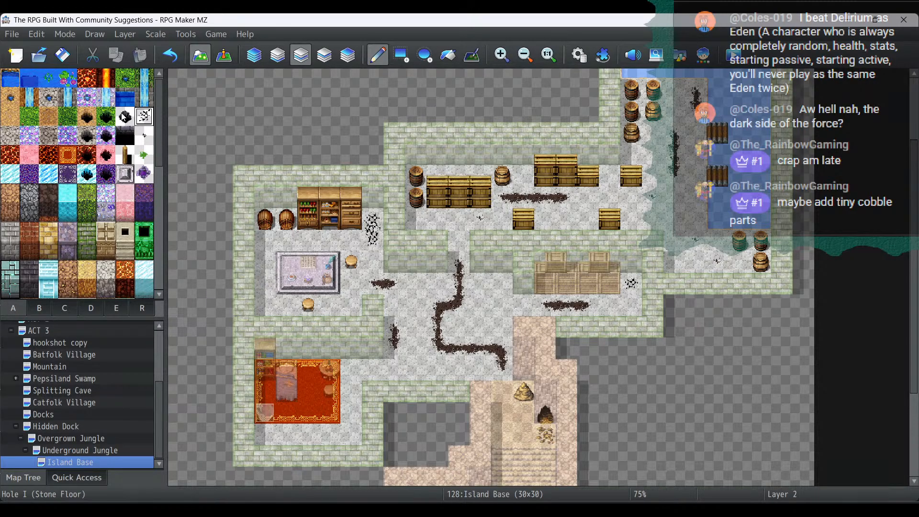
Step: Switch editing to layer 1 and try the pale cobblestone tile on the hall floor at 11,15
scroll(124, 116, down, 3)
scroll(123, 117, down, 3)
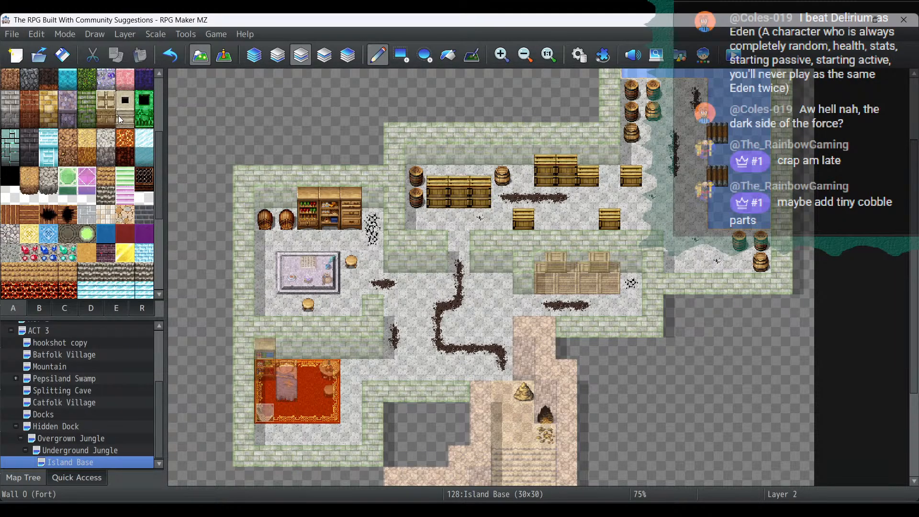
click(49, 179)
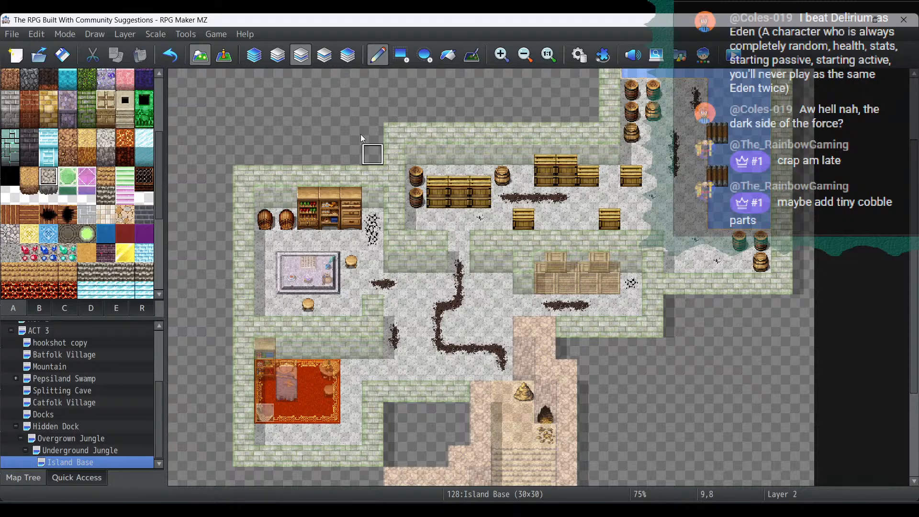
click(278, 55)
click(416, 305)
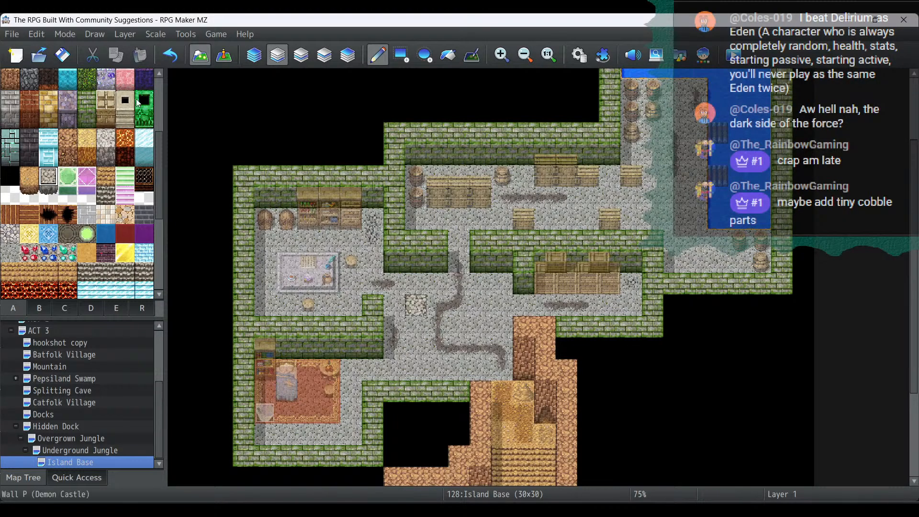
Step: Try two dark broken-stone tiles on layer 1 at 10,16 and 10,15 in the hall, undoing each one
scroll(109, 179, down, 3)
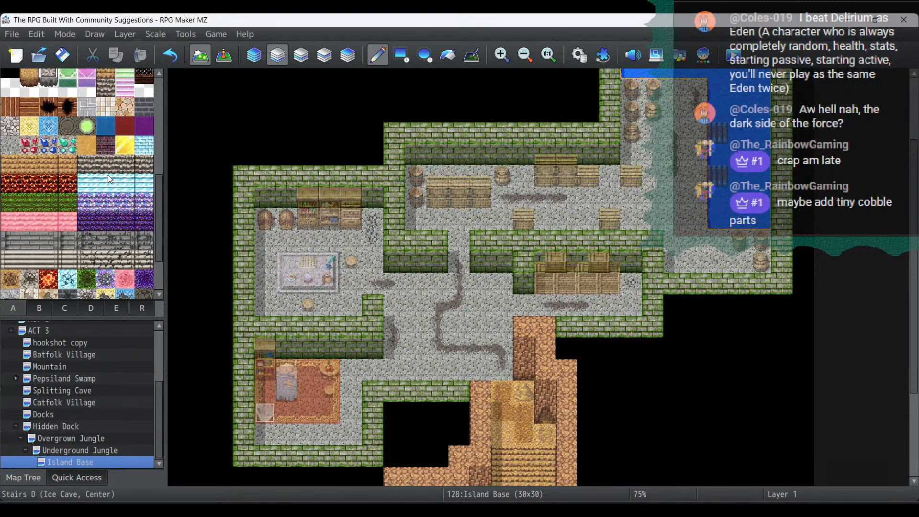
scroll(109, 179, down, 3)
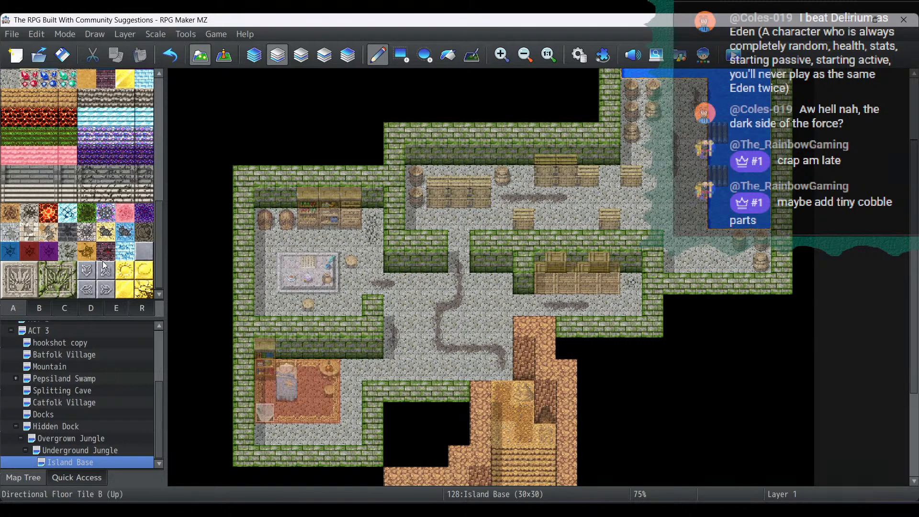
click(88, 233)
click(395, 328)
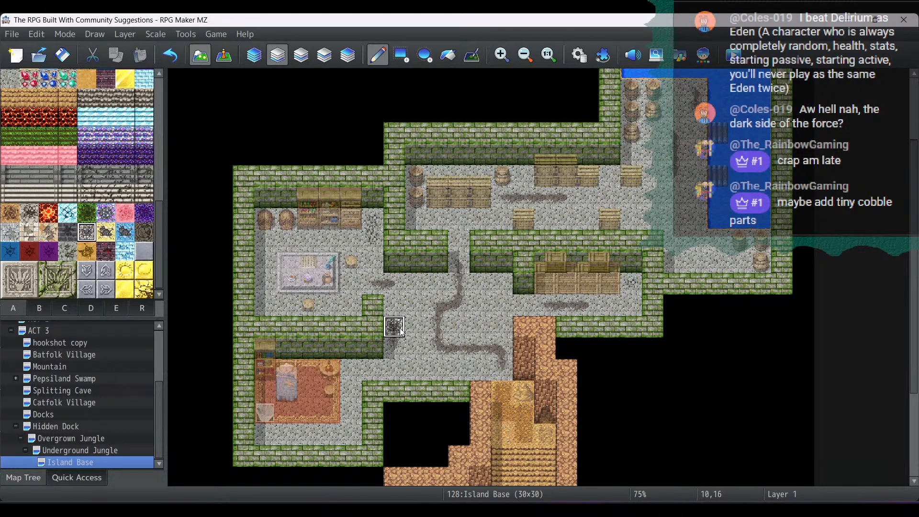
click(170, 55)
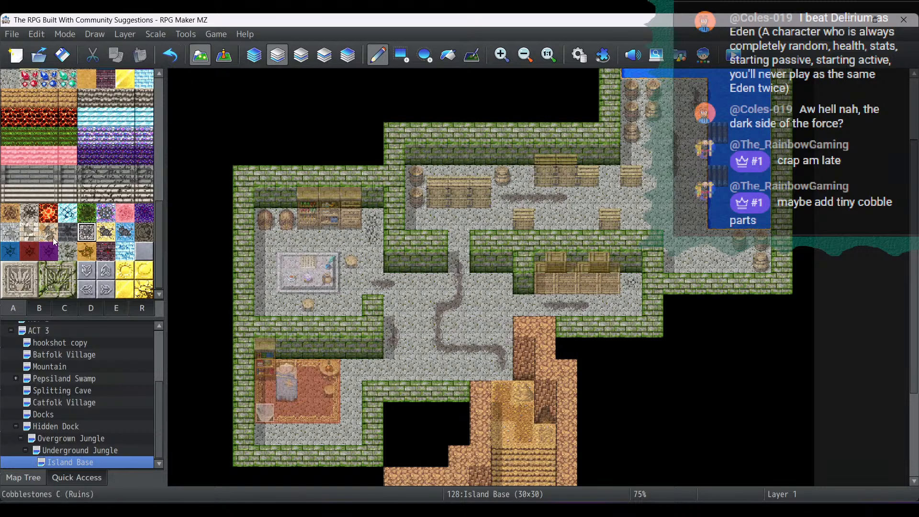
click(28, 213)
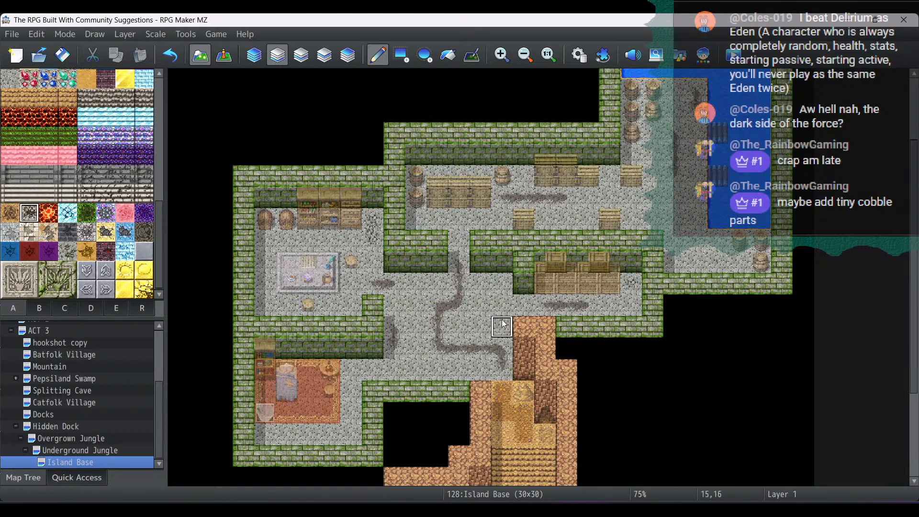
click(397, 307)
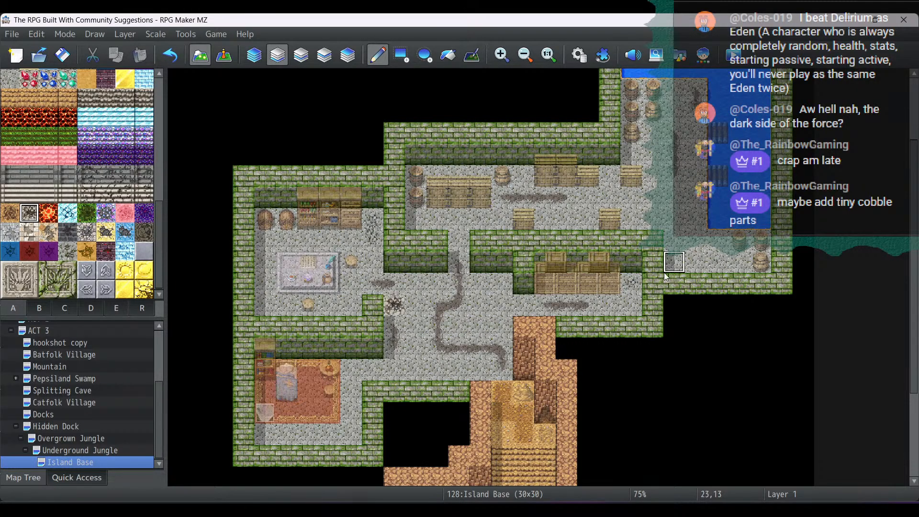
click(178, 59)
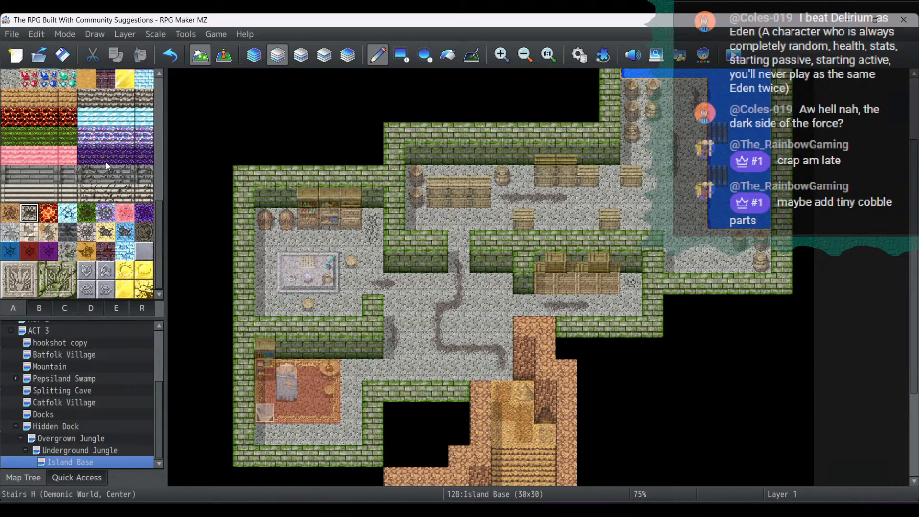
Step: Scatter the mossy broken-stone tile on layer 1 across the stone floors at 10,16, 15,14, 24,13, 4,15, 8,21, 15,16 and 12,18
click(69, 249)
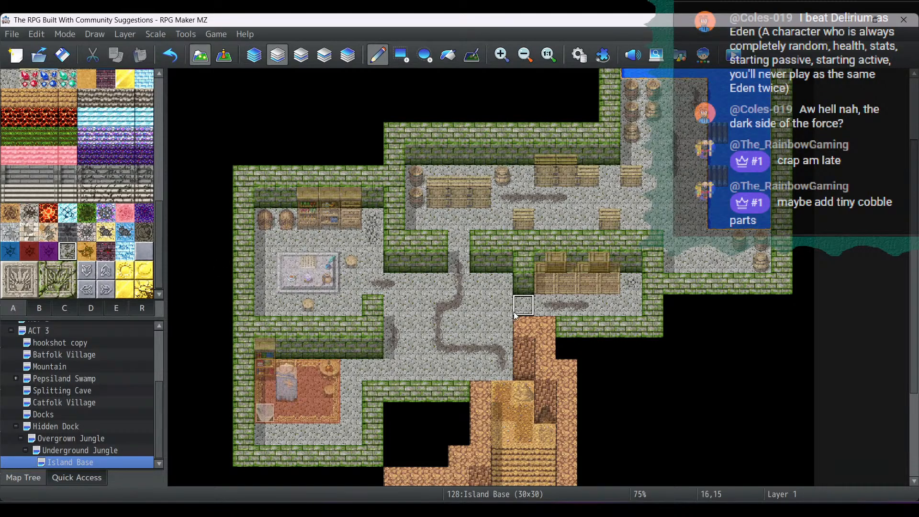
click(394, 326)
click(502, 284)
click(697, 262)
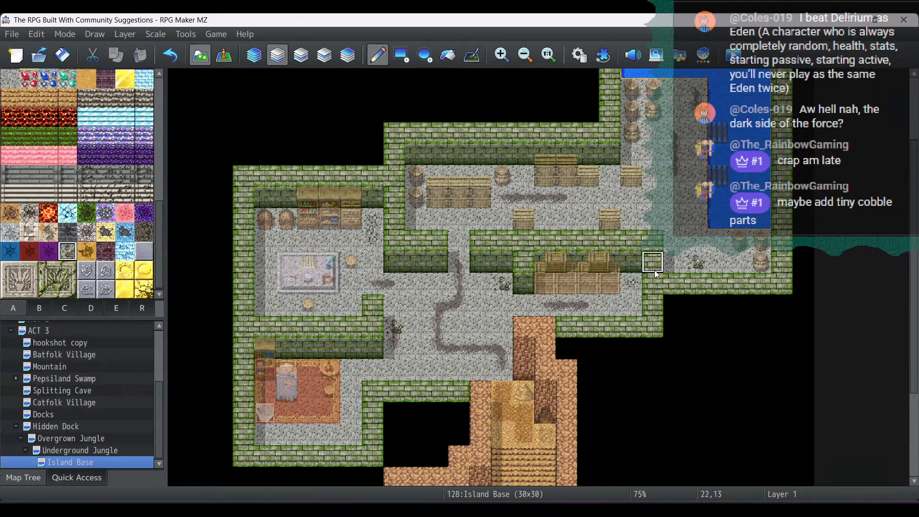
click(676, 263)
click(266, 308)
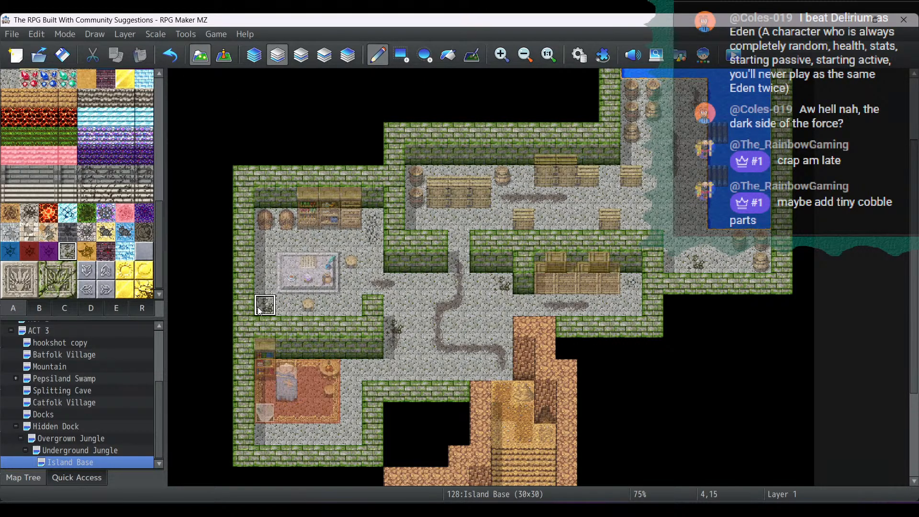
click(351, 434)
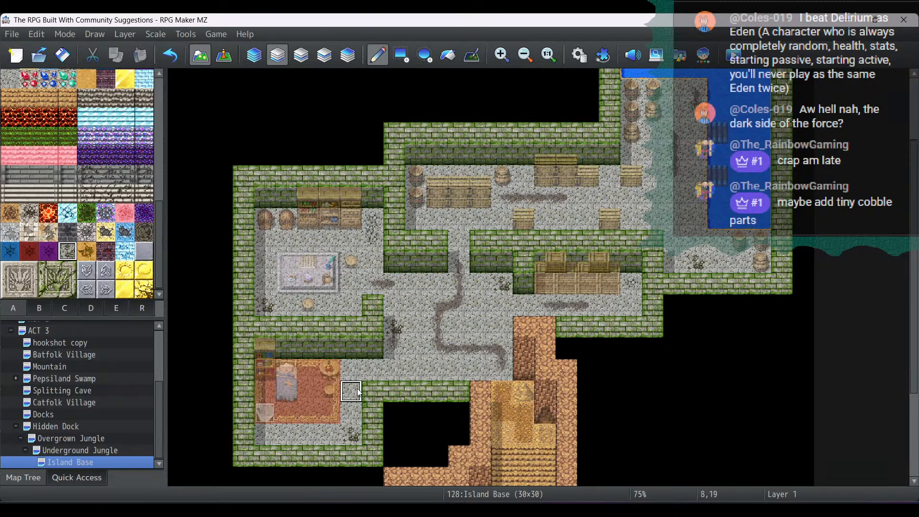
click(502, 327)
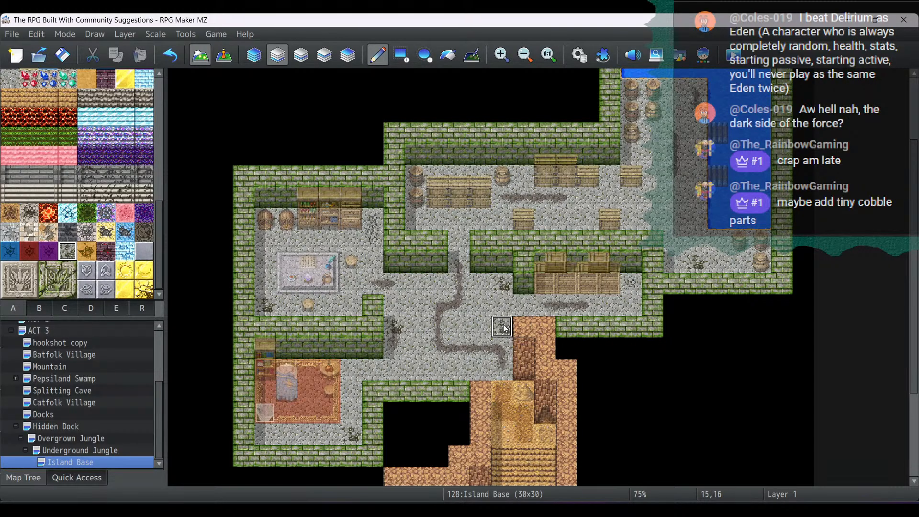
click(688, 263)
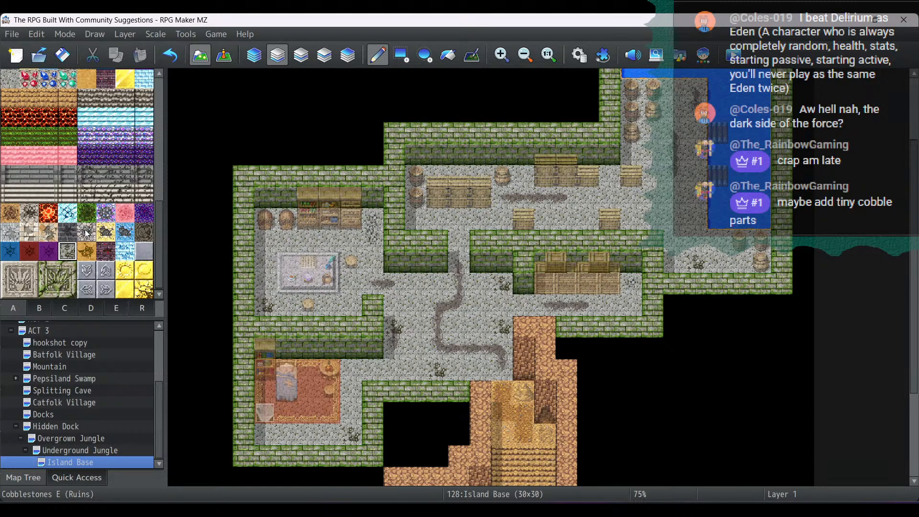
Step: Add the thin wall crack from tileset B on layer 2 to the stone walls at 5,10, 12,13, 15,13 and 20,8
scroll(85, 232, up, 10)
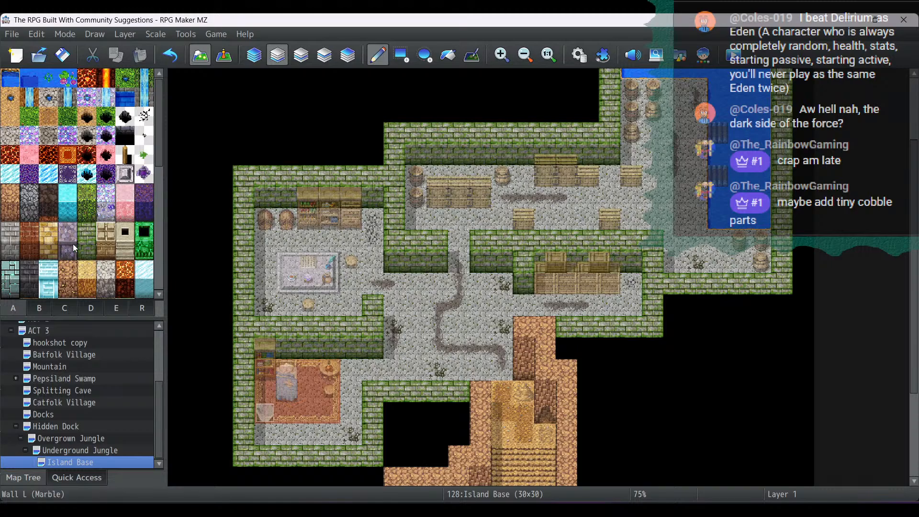
click(42, 312)
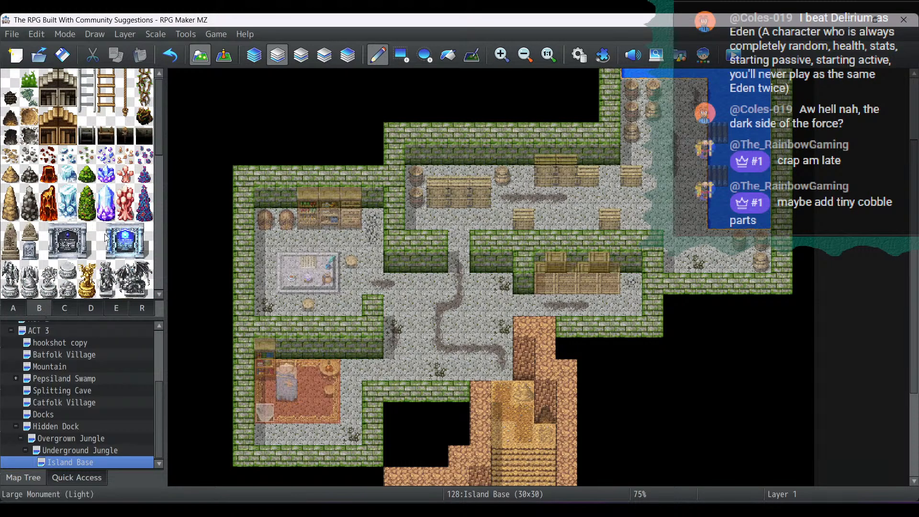
scroll(109, 205, down, 5)
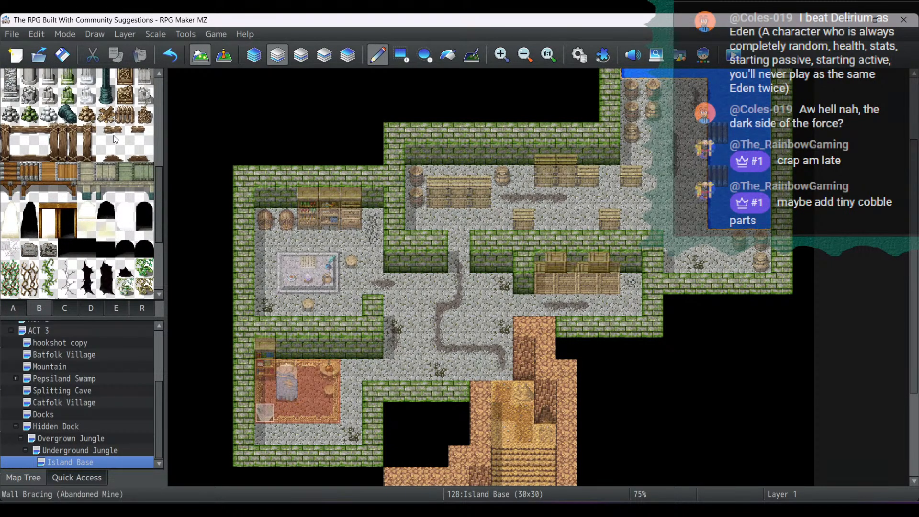
scroll(111, 146, down, 4)
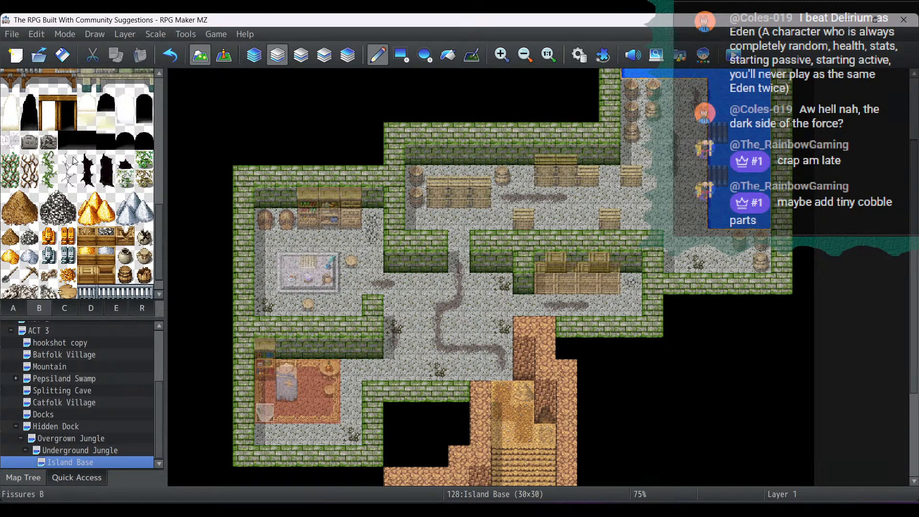
click(67, 180)
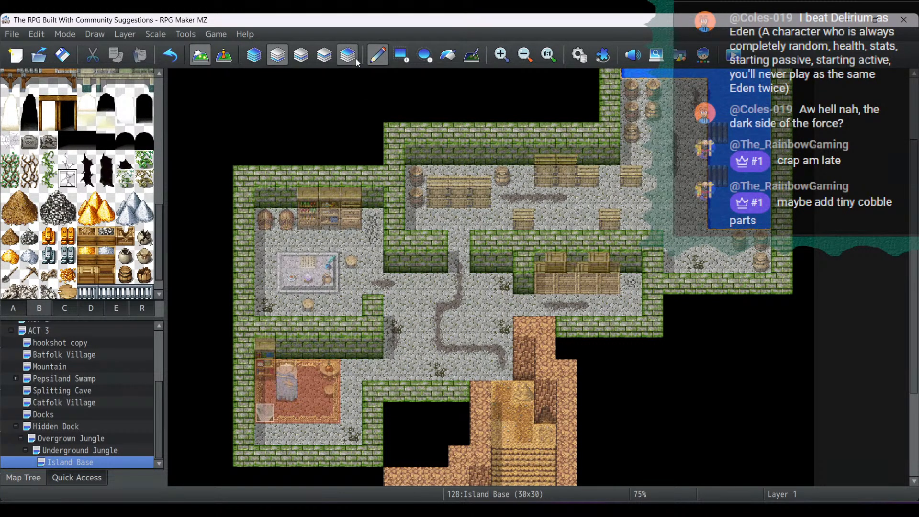
click(300, 55)
click(287, 197)
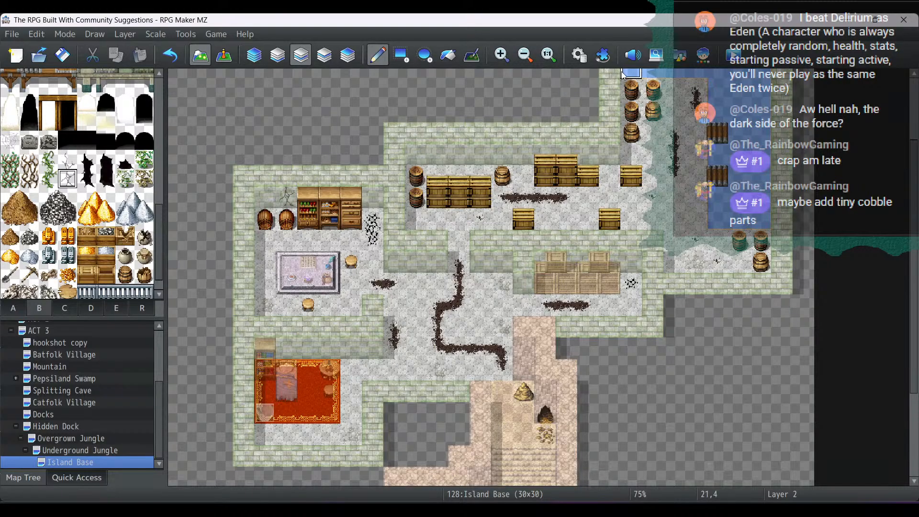
click(437, 262)
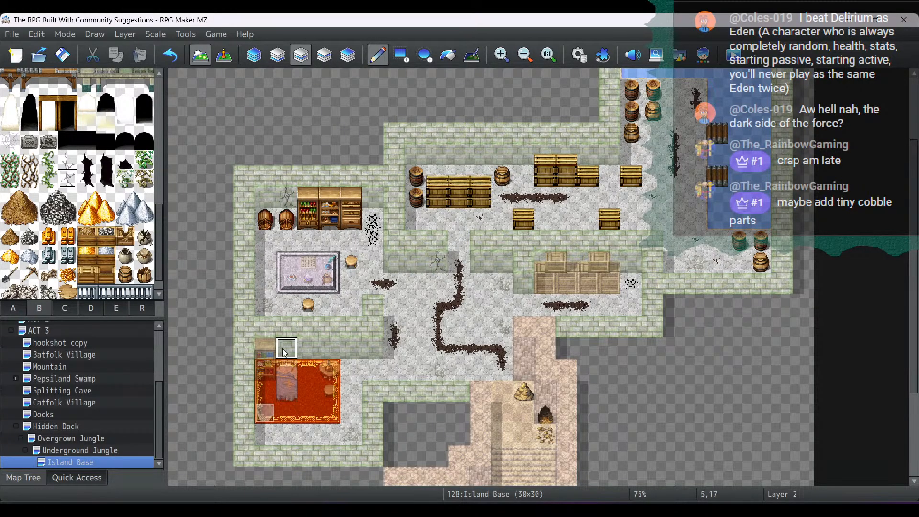
click(501, 262)
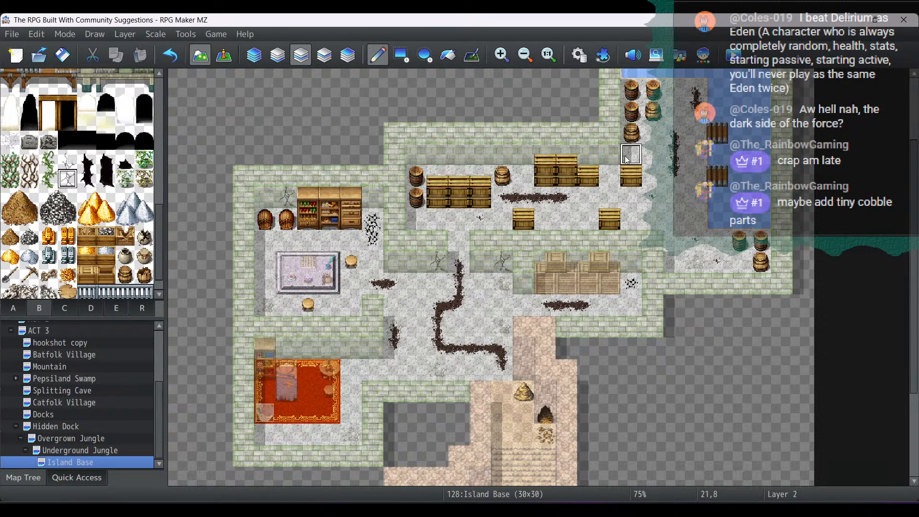
click(609, 154)
Step: Add the Fissures A crack from tileset D on layer 2 to the storage room's north wall at 13,8
scroll(157, 230, down, 1)
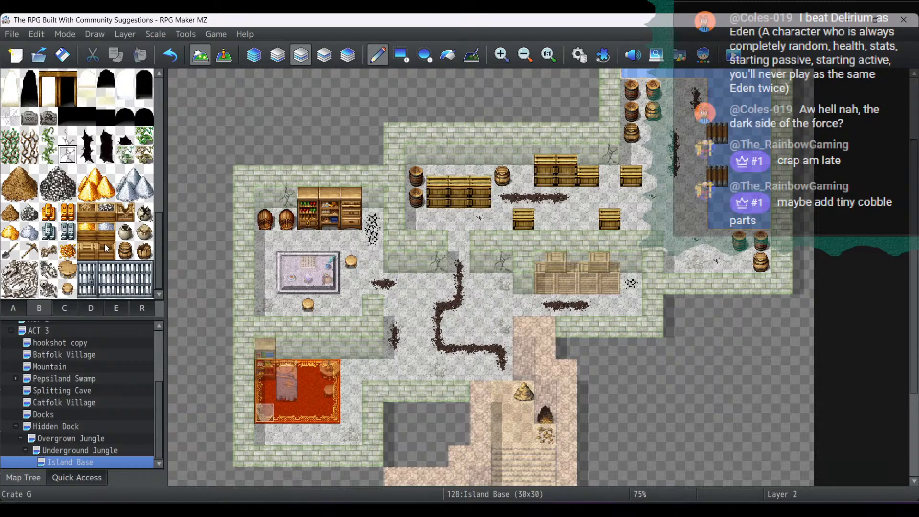
click(64, 307)
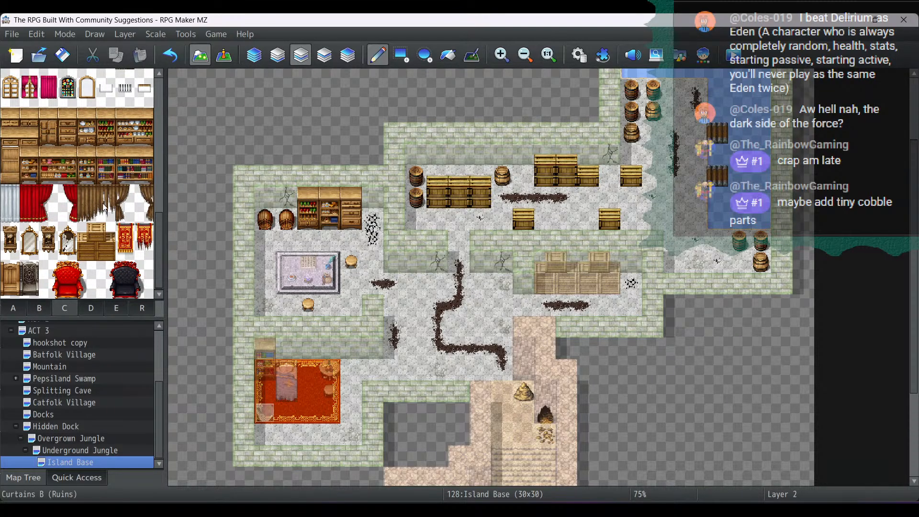
scroll(138, 192, up, 15)
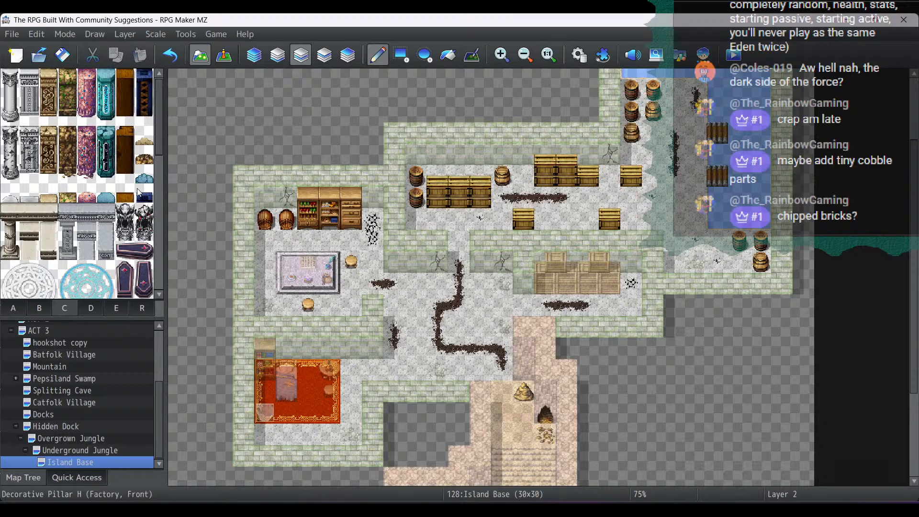
click(90, 306)
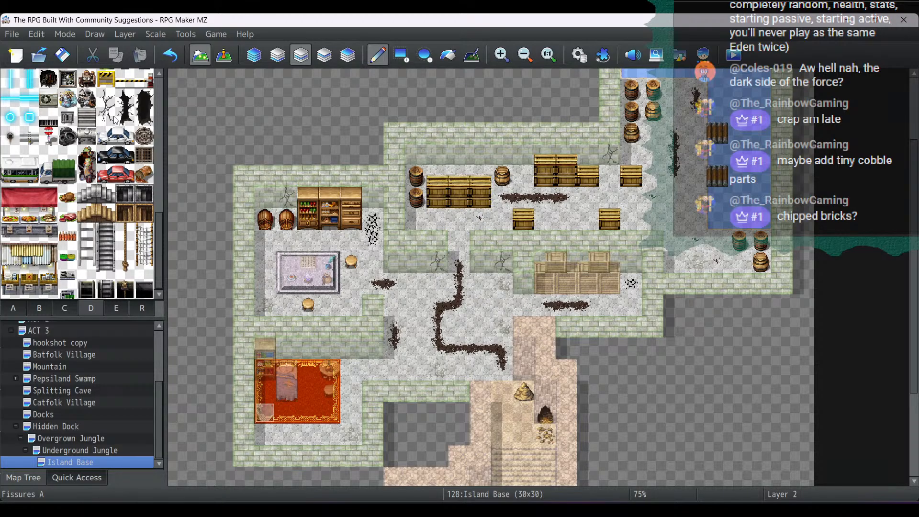
click(107, 101)
click(460, 155)
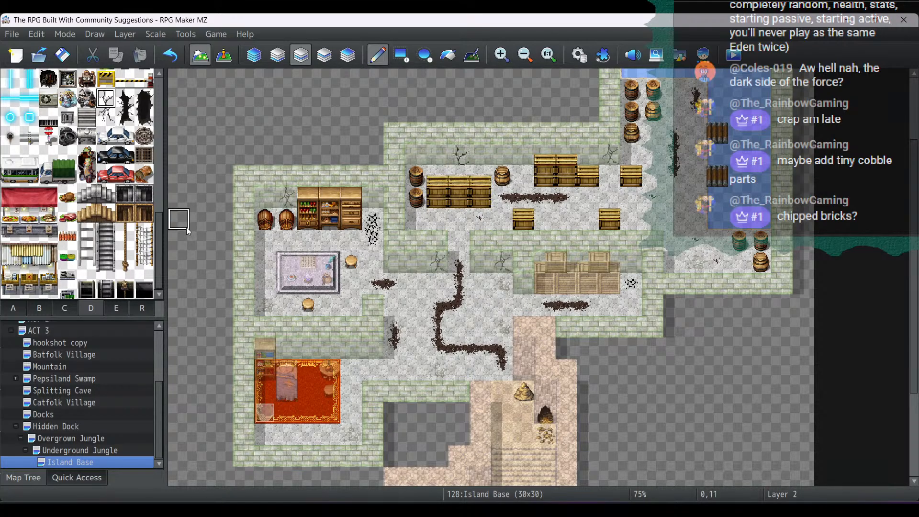
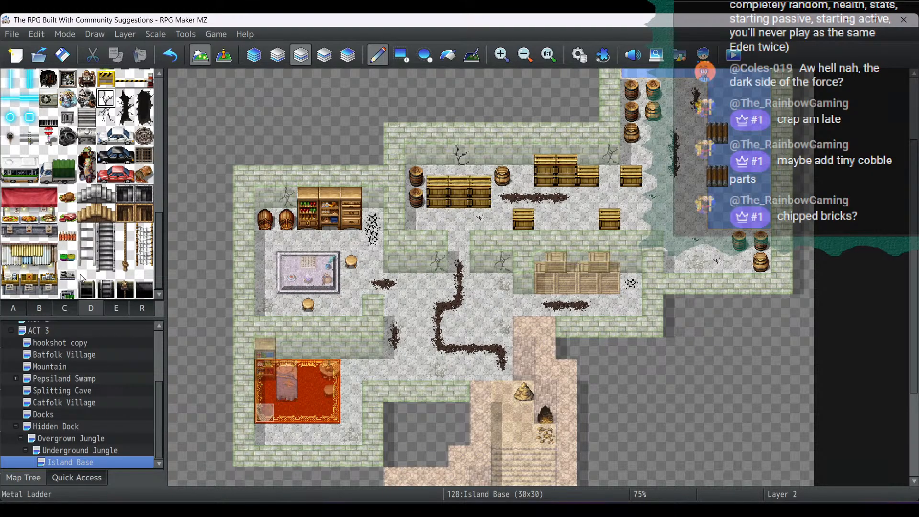
Step: Hang the red-and-white meat tile from tileset E on layer 2 beside the kitchen shelves at 9,10
scroll(114, 186, up, 5)
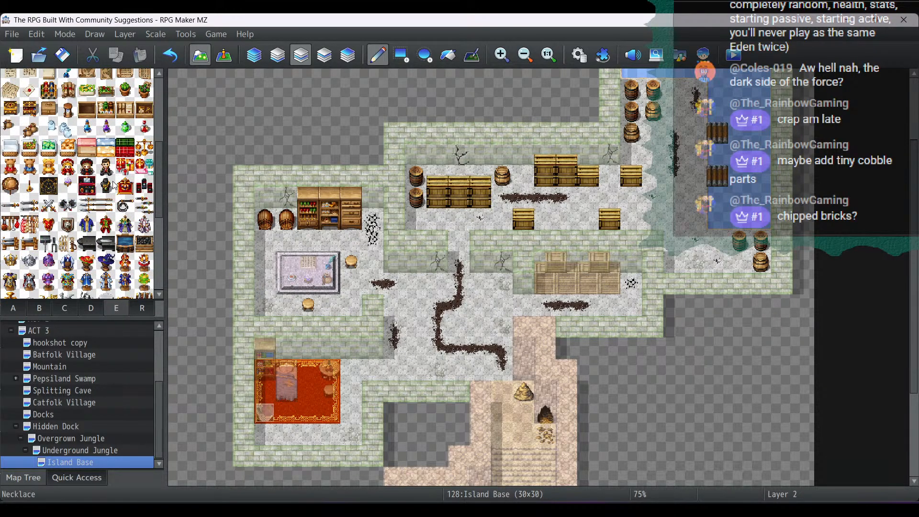
scroll(115, 186, up, 2)
scroll(115, 186, down, 8)
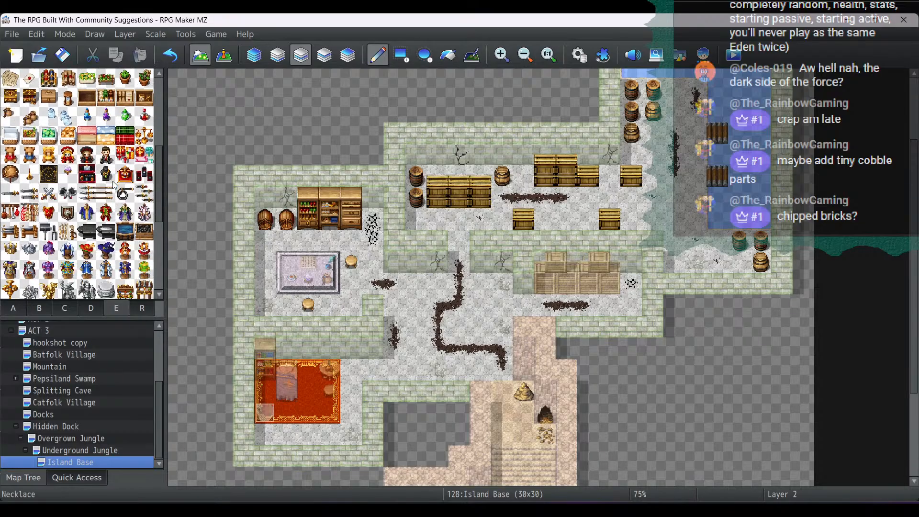
scroll(114, 186, up, 10)
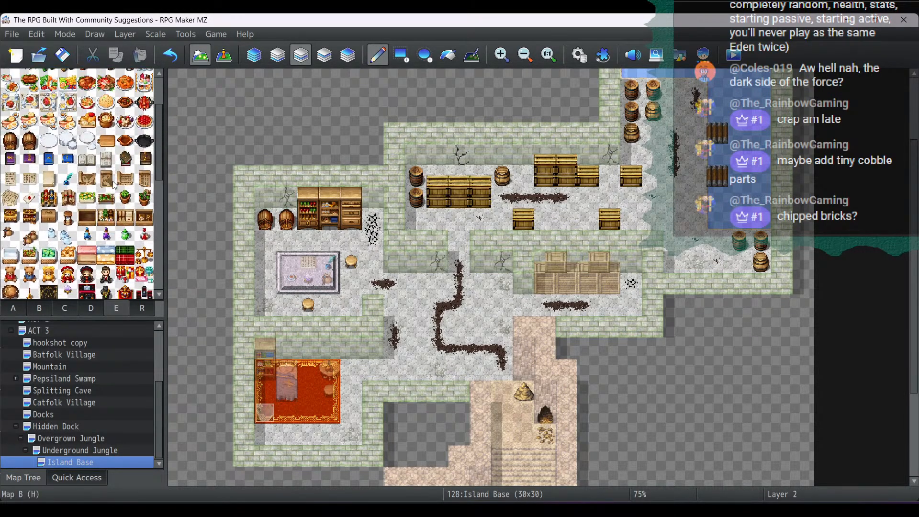
scroll(115, 185, down, 2)
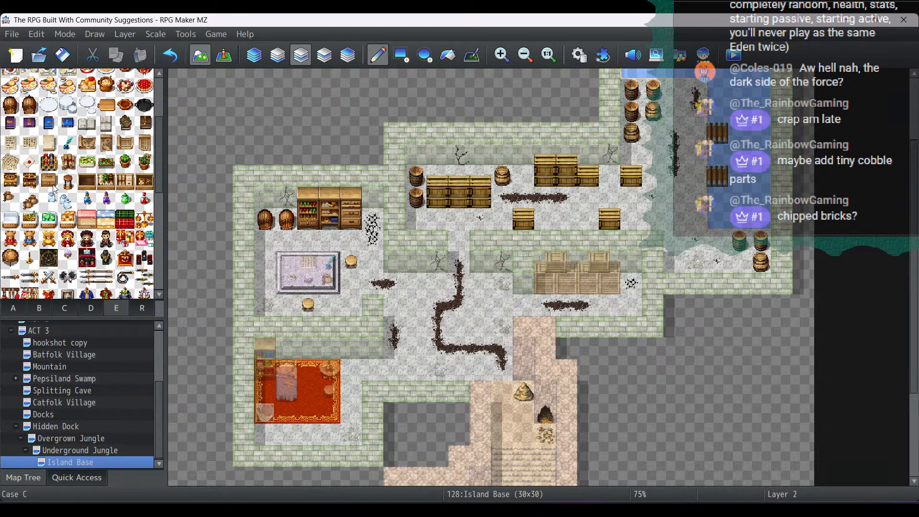
scroll(53, 188, down, 2)
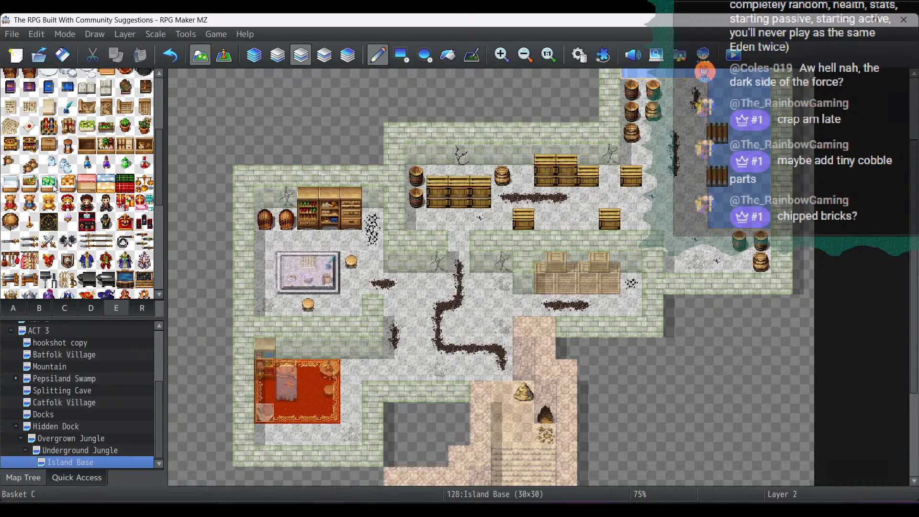
scroll(54, 188, down, 1)
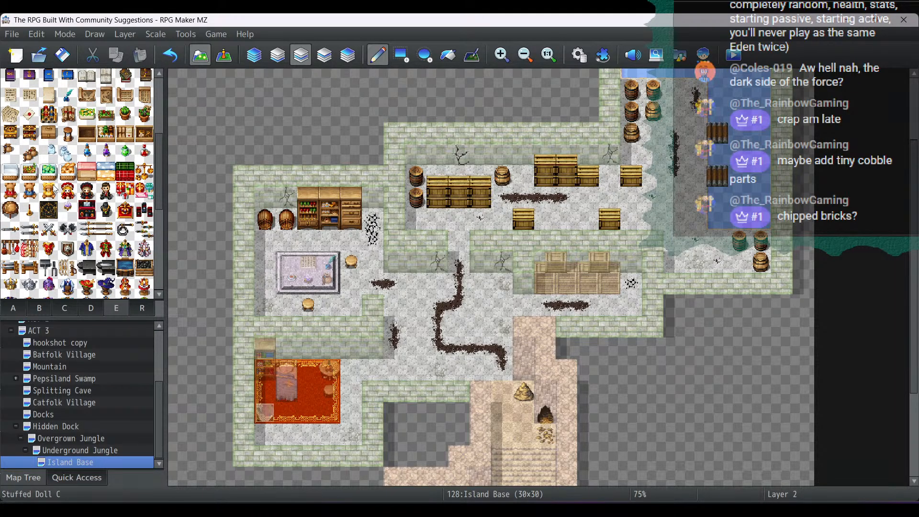
click(30, 248)
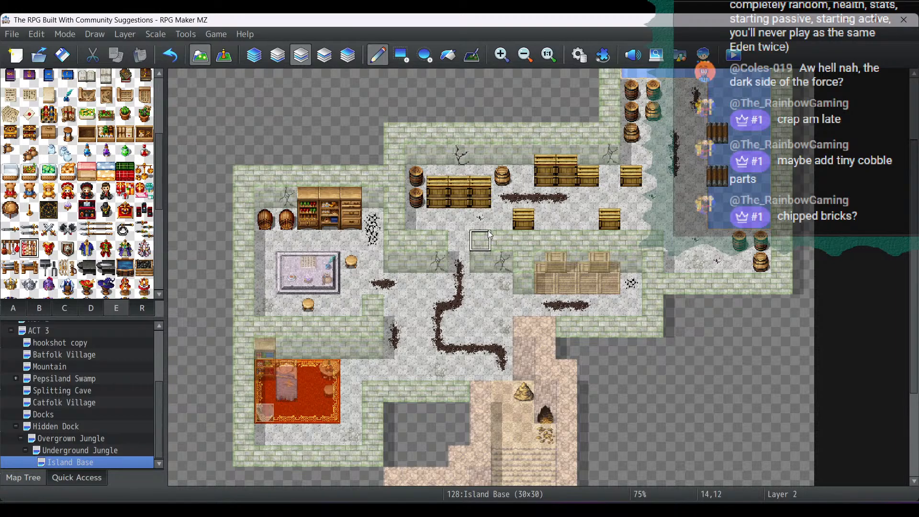
click(378, 198)
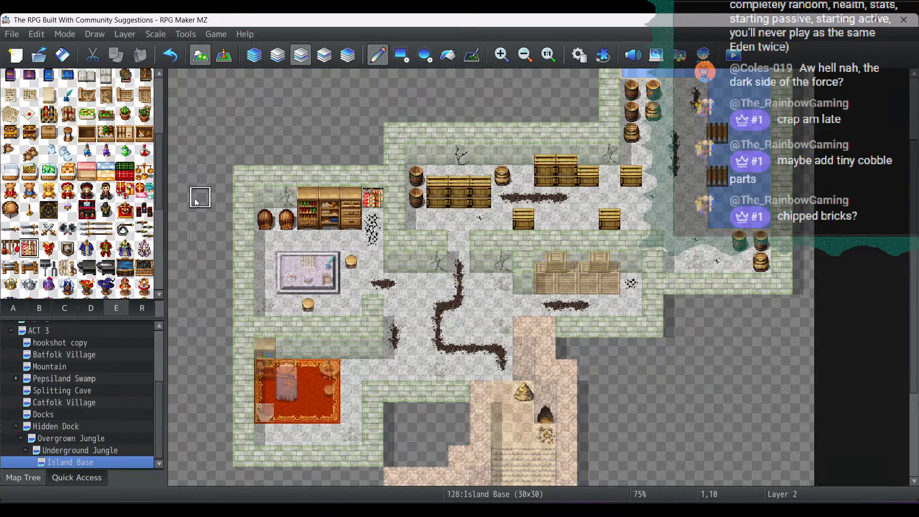
Step: Try the hanging red items tile from tileset E on the hall wall at 11,13, and undo it
click(10, 248)
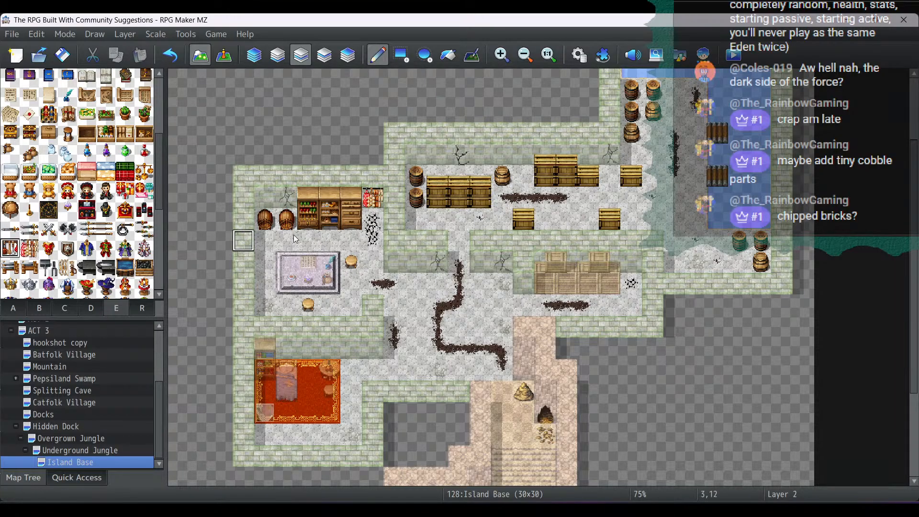
click(416, 262)
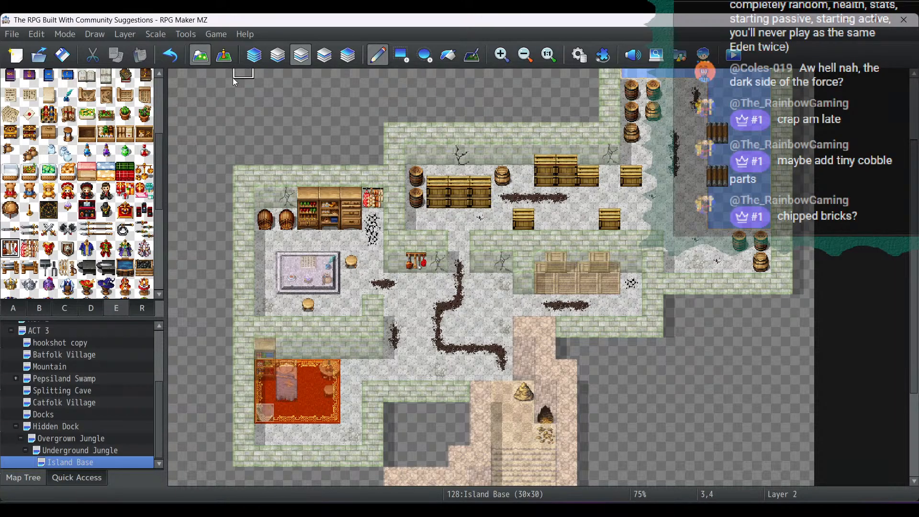
click(177, 60)
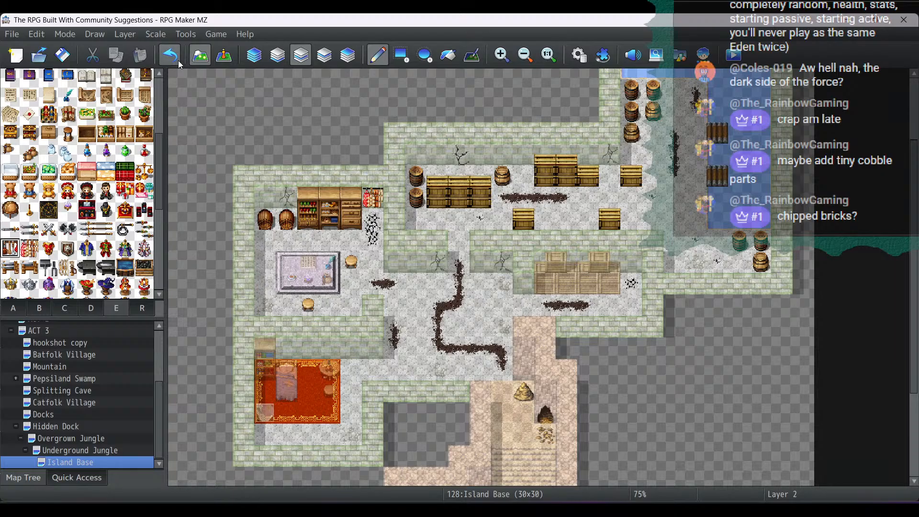
Step: Look through the weapons, clothing, statues, food and book tiles of tileset E for more base decorations
scroll(109, 246, down, 3)
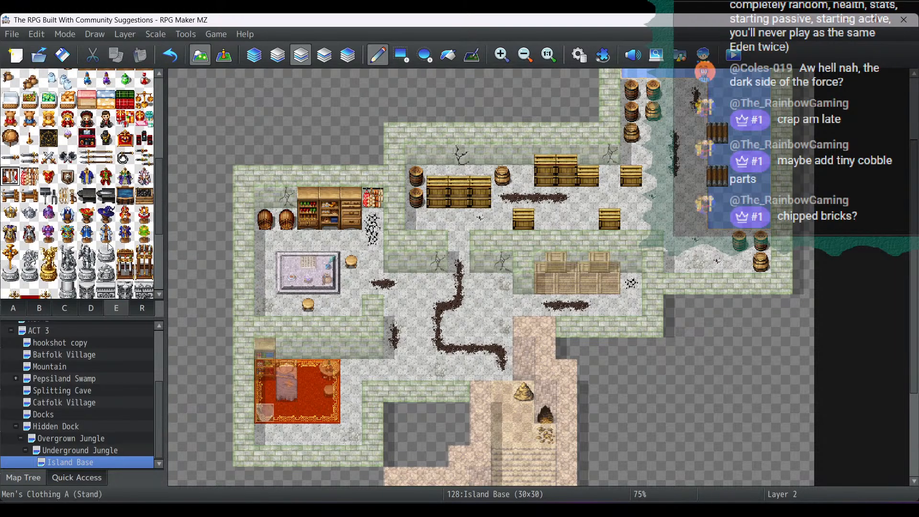
scroll(109, 246, down, 2)
scroll(109, 247, down, 5)
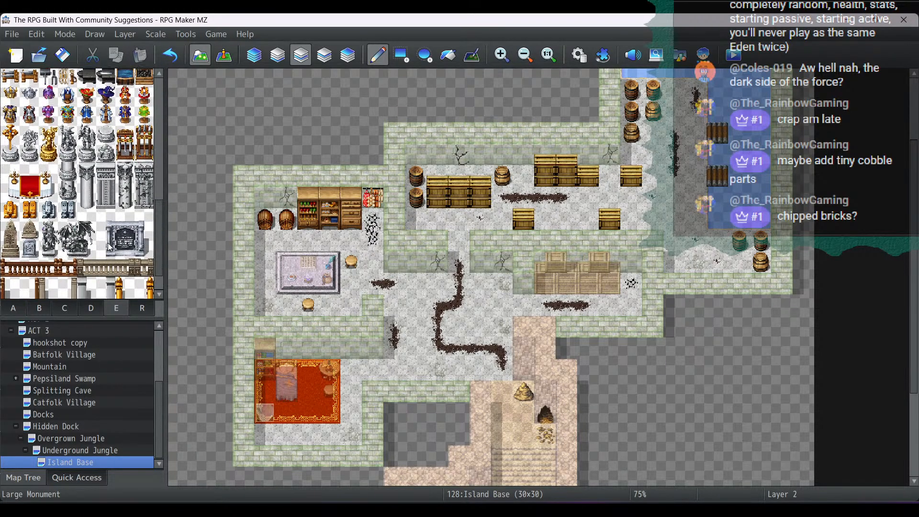
scroll(109, 247, up, 4)
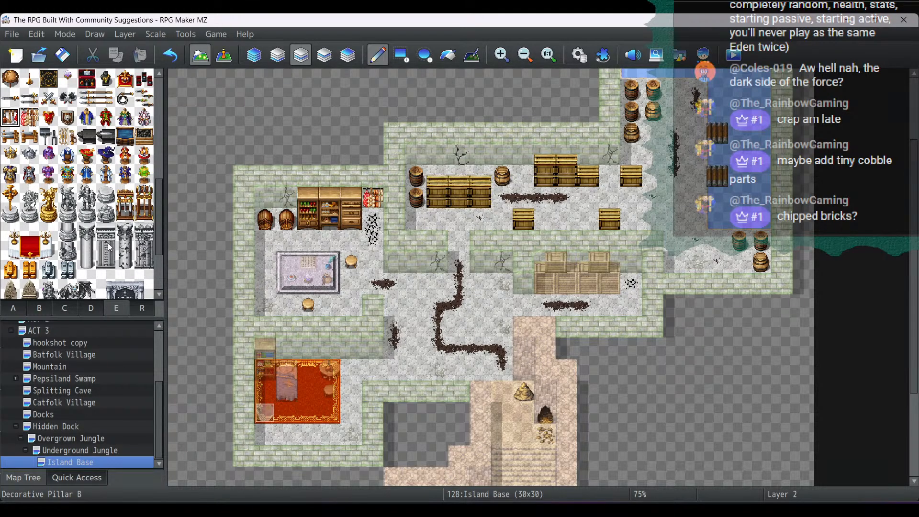
scroll(109, 246, up, 4)
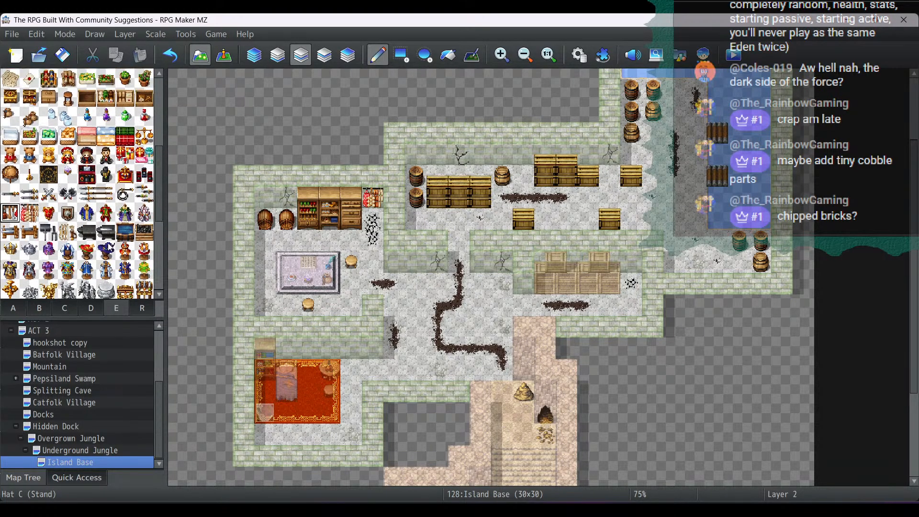
scroll(109, 246, up, 2)
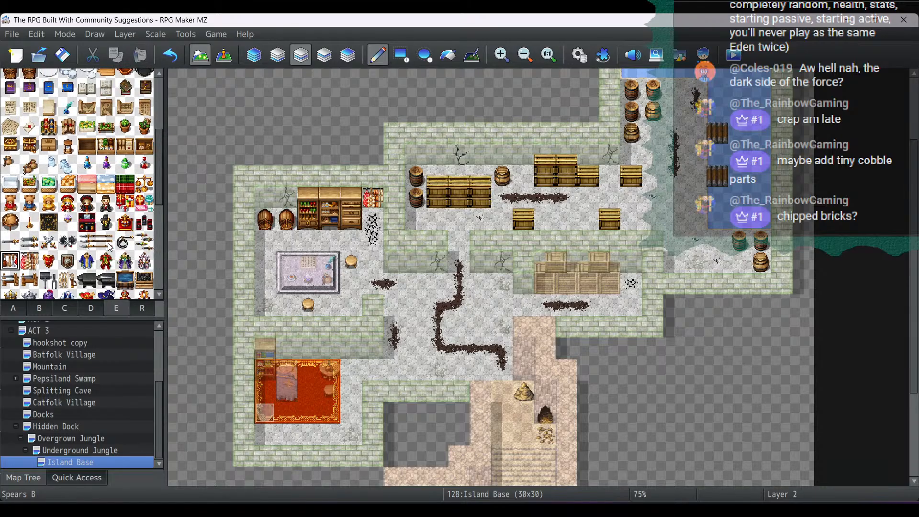
scroll(109, 246, up, 3)
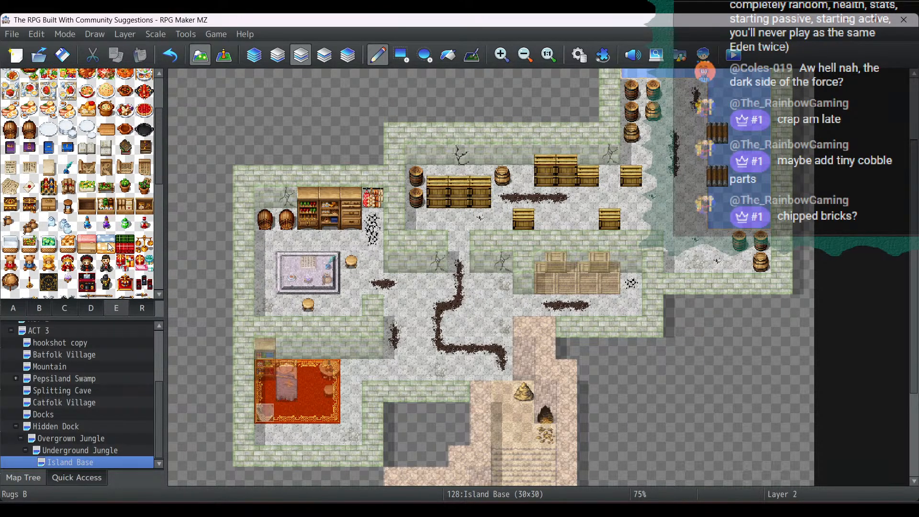
scroll(109, 246, up, 4)
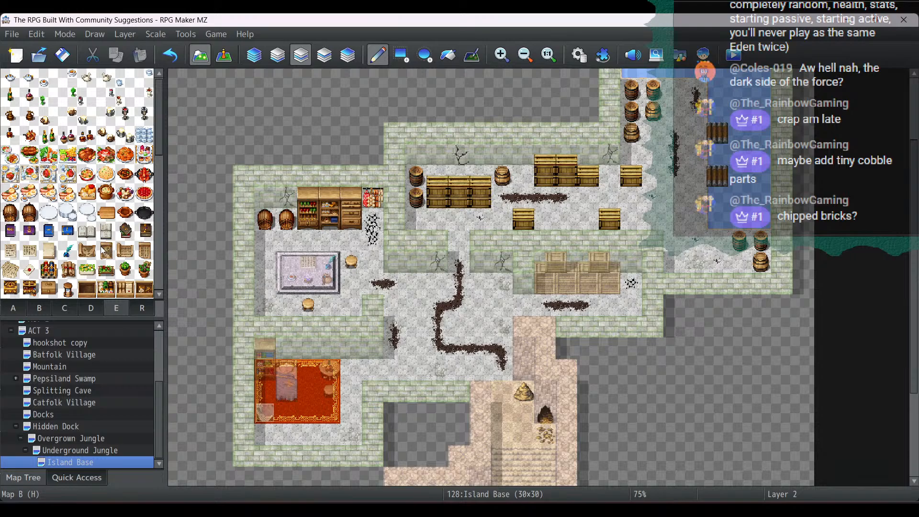
Step: Look through tilesets B and C, from the ruins and cave tiles to the furniture and pillars, for wall decorations
click(33, 309)
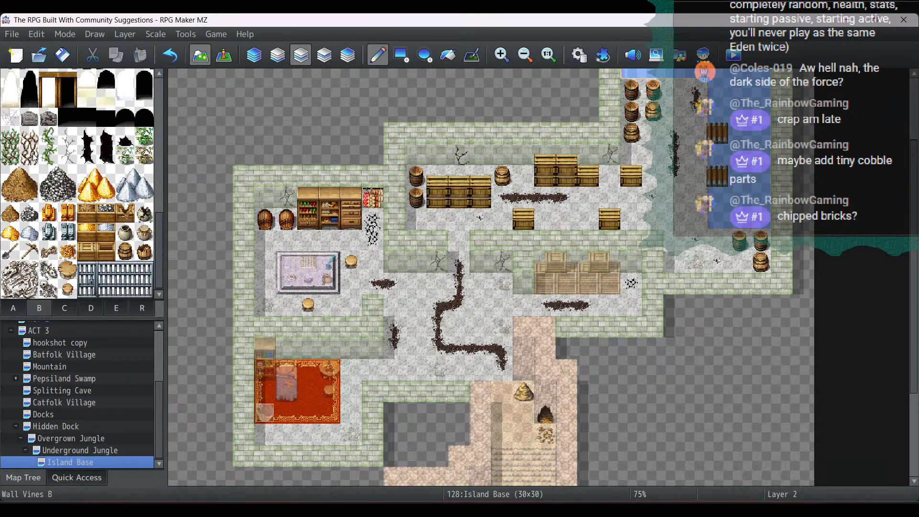
click(11, 118)
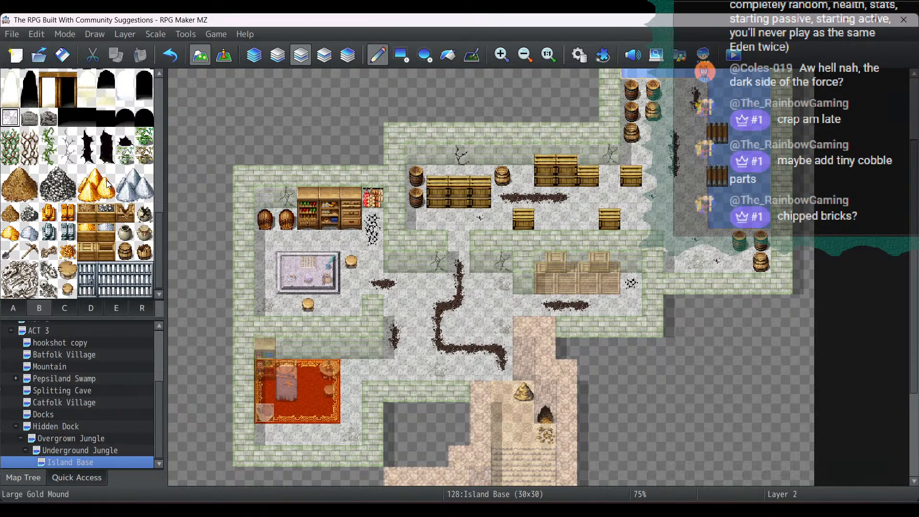
scroll(109, 179, up, 8)
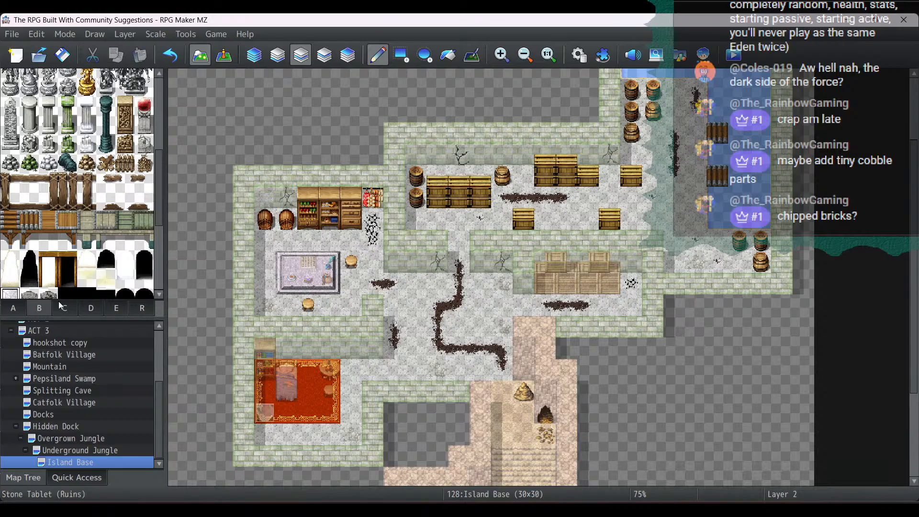
scroll(123, 167, up, 6)
scroll(123, 166, down, 10)
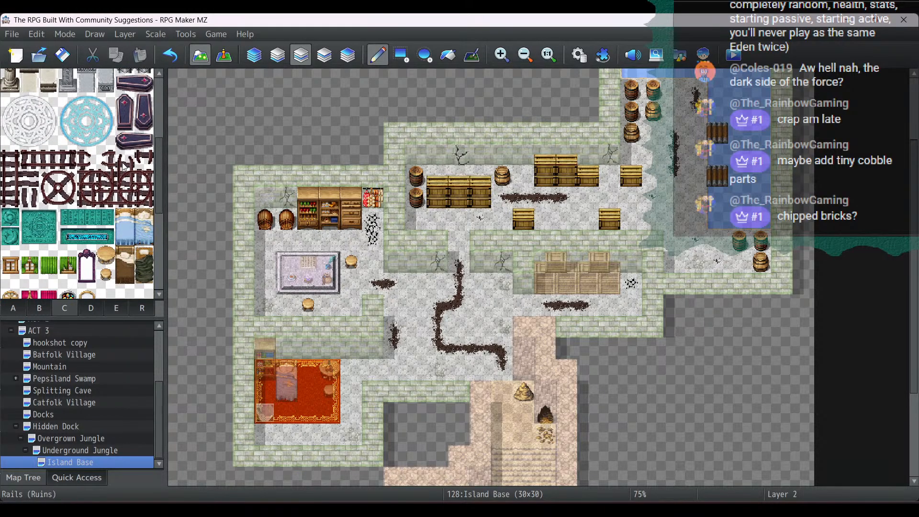
scroll(123, 166, down, 3)
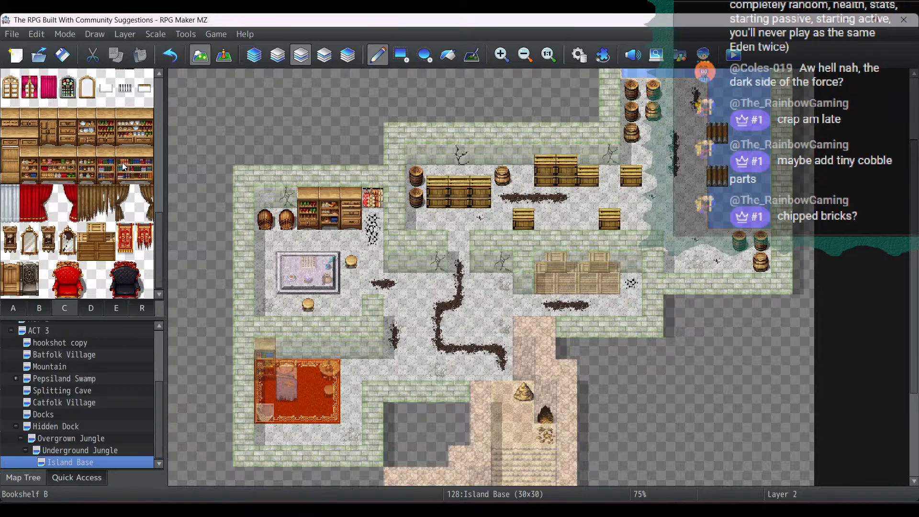
scroll(124, 166, up, 5)
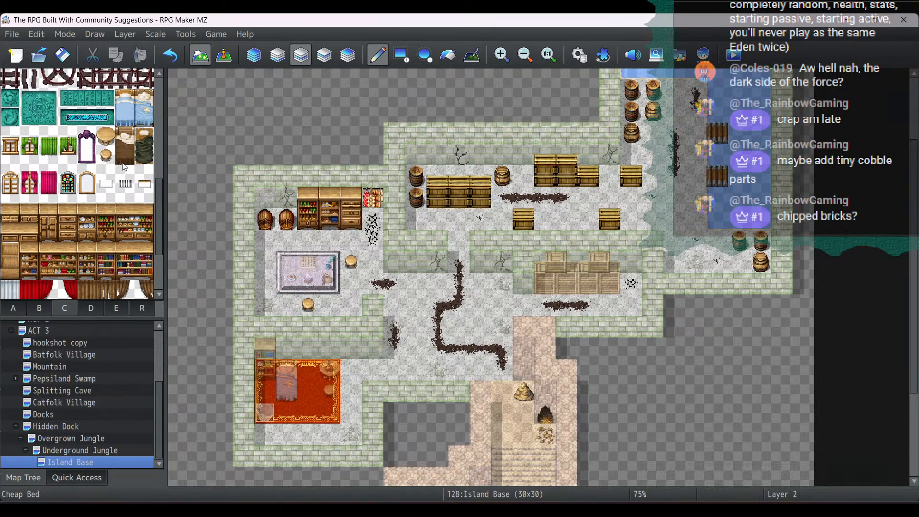
scroll(124, 166, up, 10)
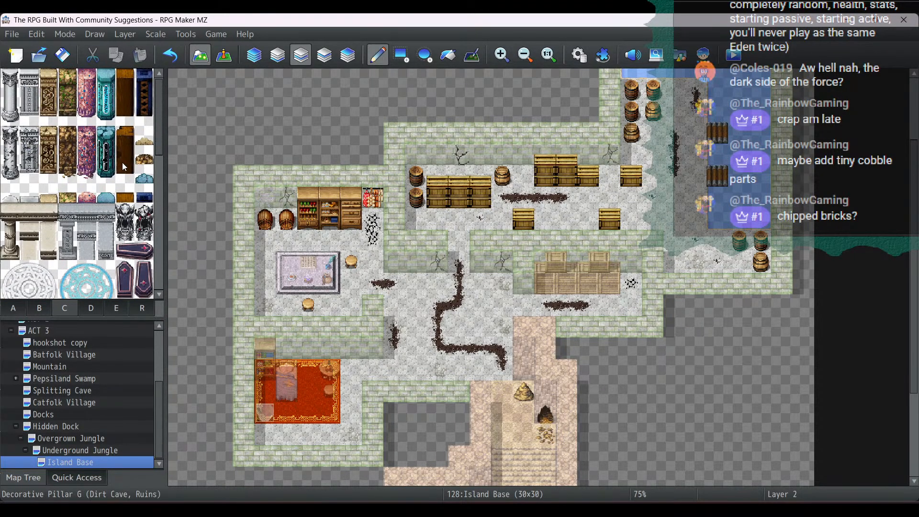
Step: Place the small dark metal appliance tile from tileset D on layer 2 on the storage room's north wall at 15,8
click(91, 308)
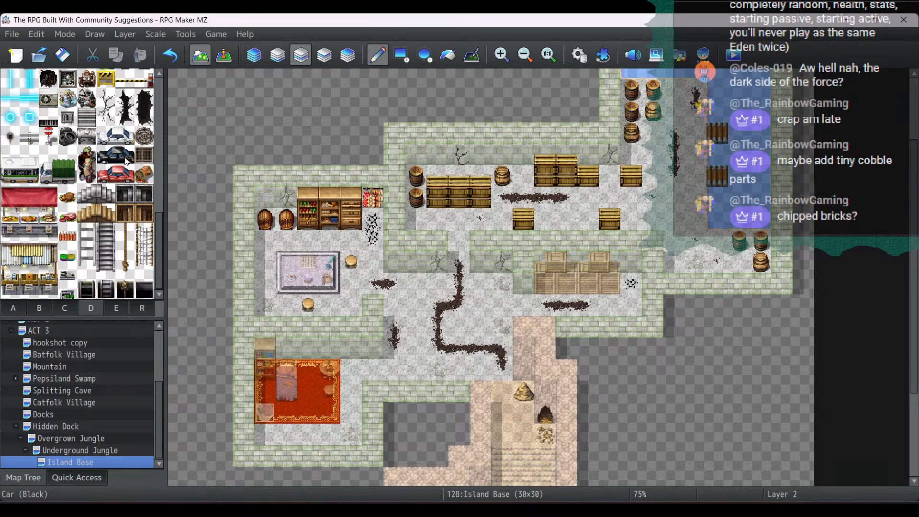
scroll(98, 232, up, 2)
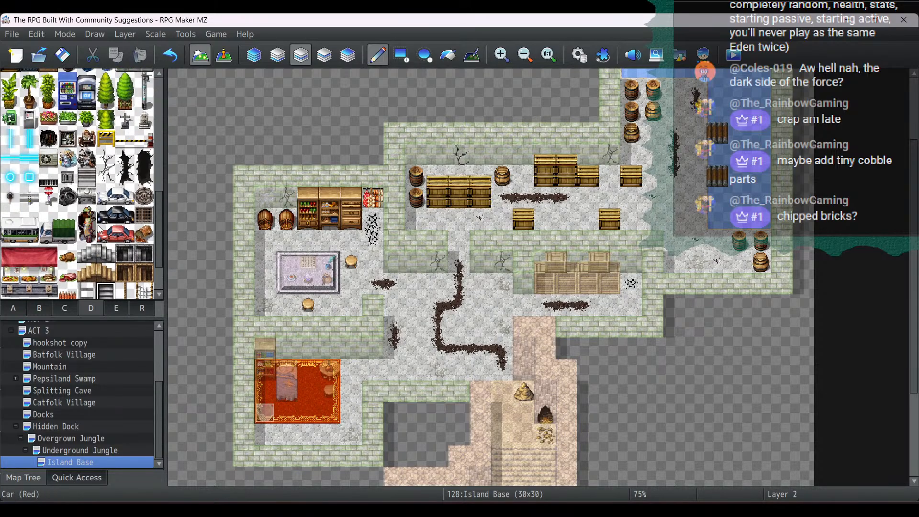
scroll(99, 230, up, 4)
scroll(99, 229, up, 2)
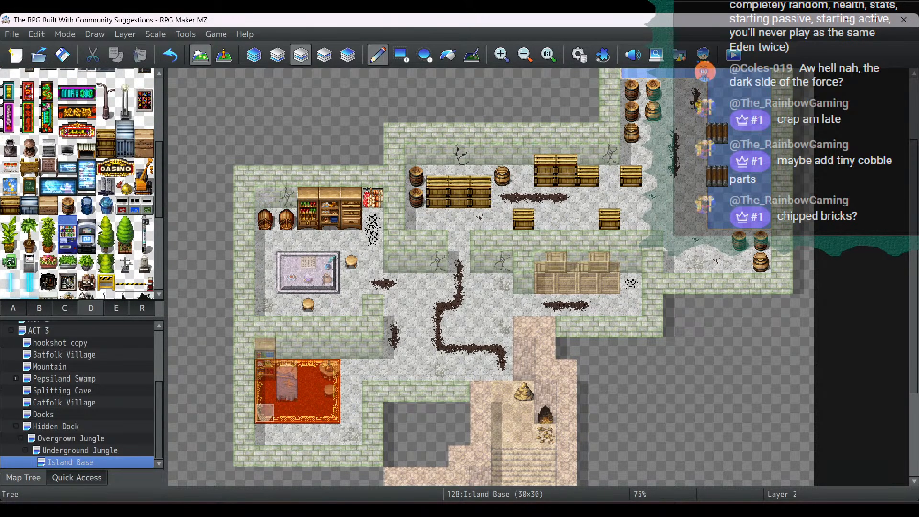
click(67, 151)
click(502, 154)
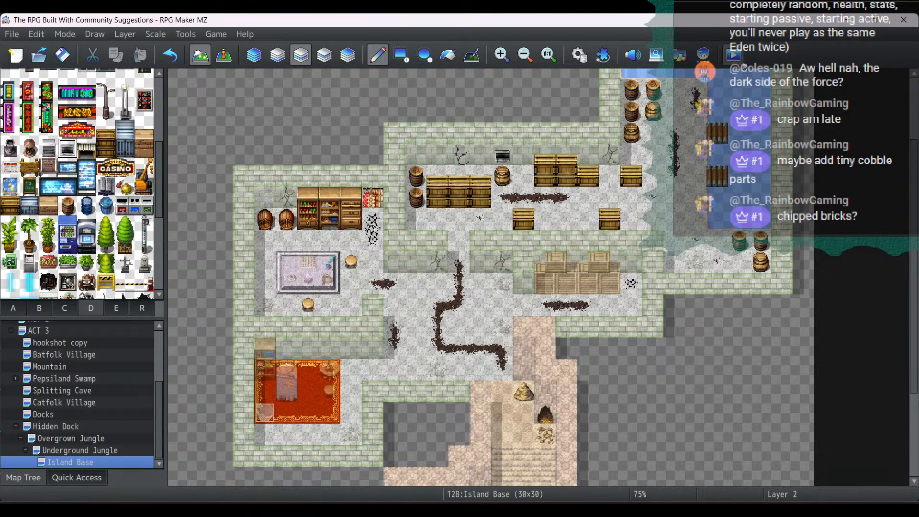
Step: Undo the small metal appliance tile on the storage room's north wall
click(169, 54)
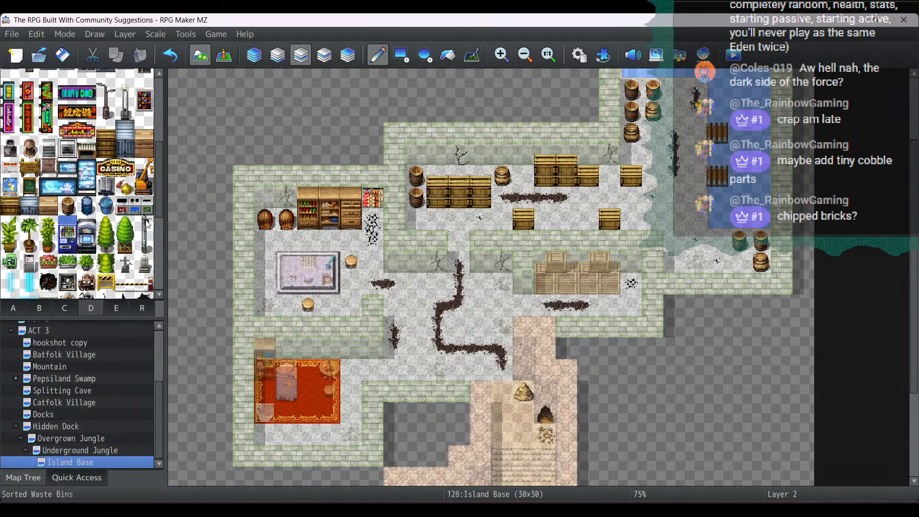
Step: Try the narrow dark hanging tile from tileset D on the storage room's north wall at 16,8, and undo it
scroll(140, 230, up, 3)
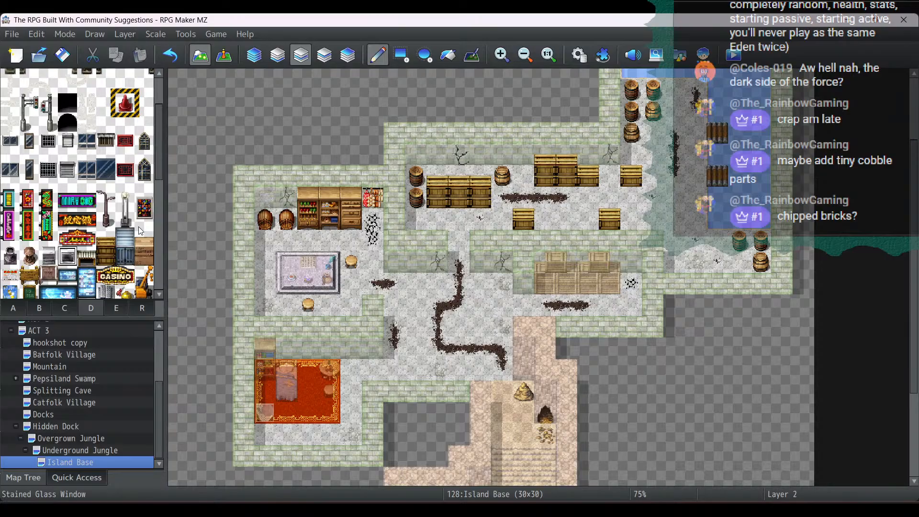
scroll(140, 231, up, 2)
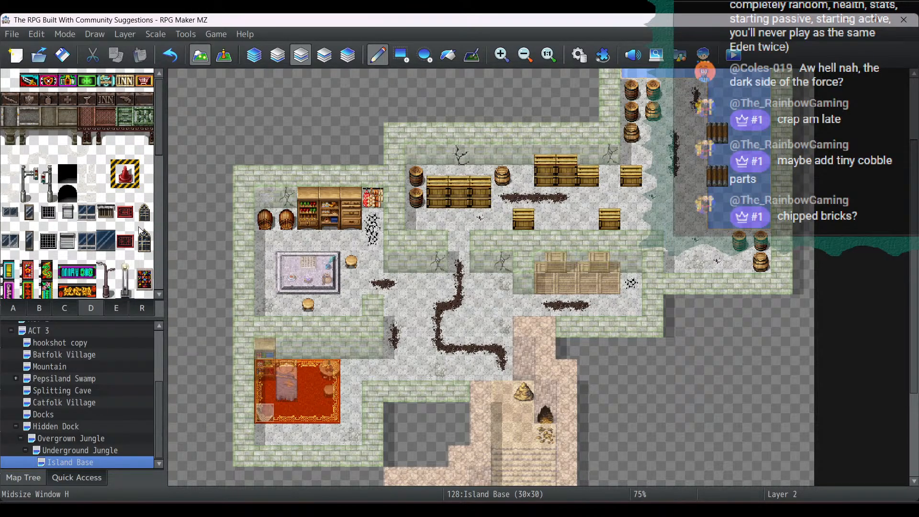
click(124, 136)
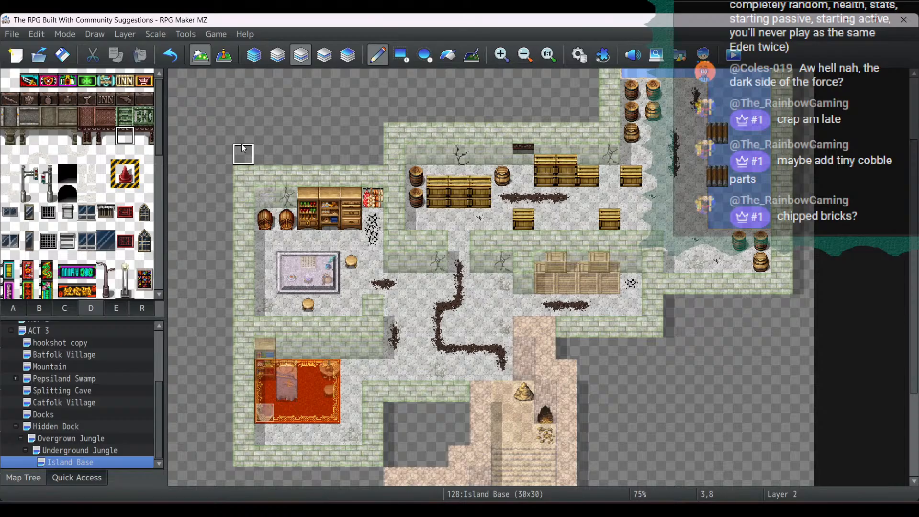
click(163, 60)
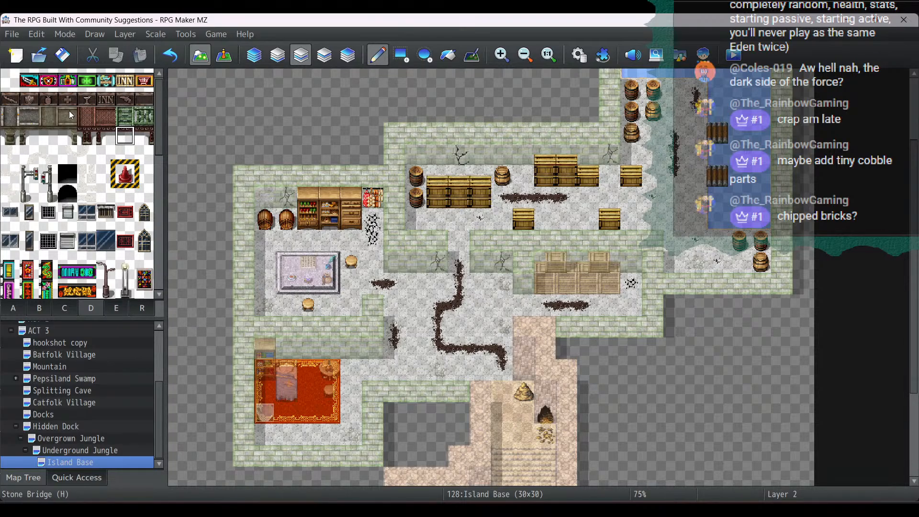
Step: Look through the street and market tiles of tileset D and the food, book, weapon and statue tiles of tileset E for more decorations
scroll(70, 114, down, 3)
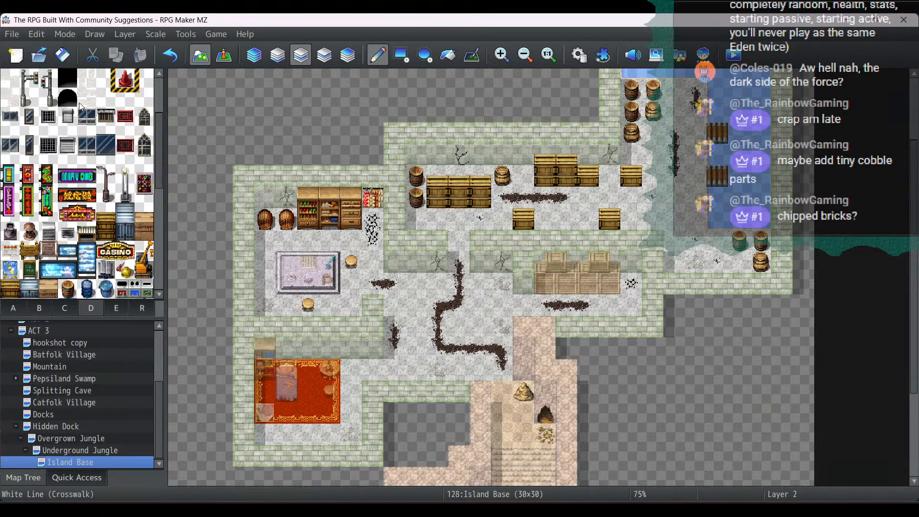
scroll(81, 106, down, 6)
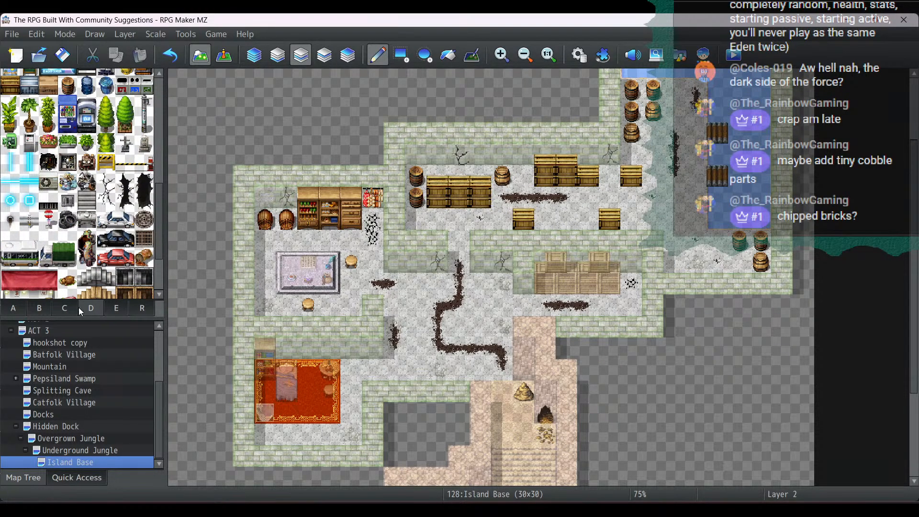
scroll(80, 234, down, 3)
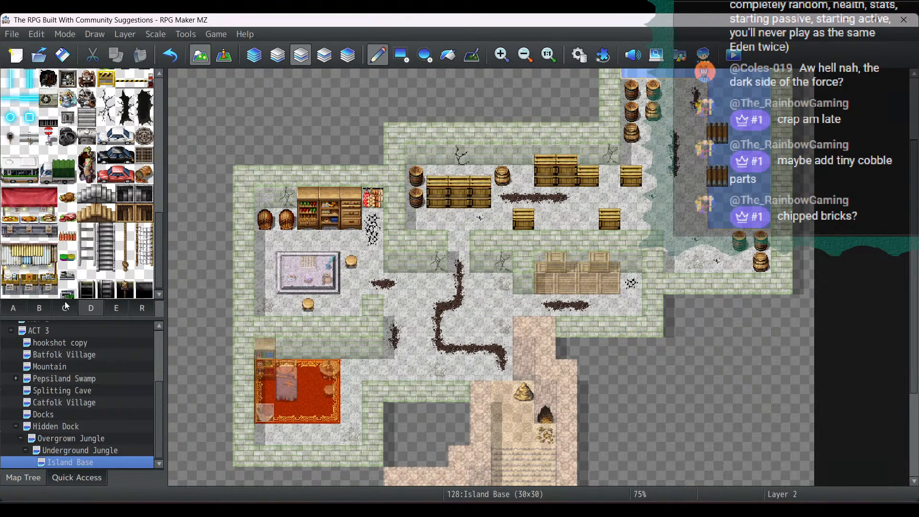
click(119, 308)
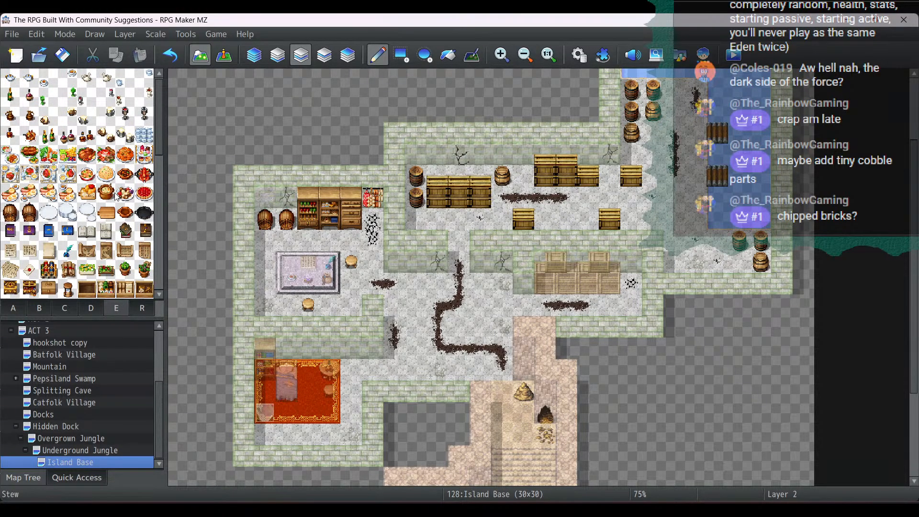
scroll(117, 196, down, 3)
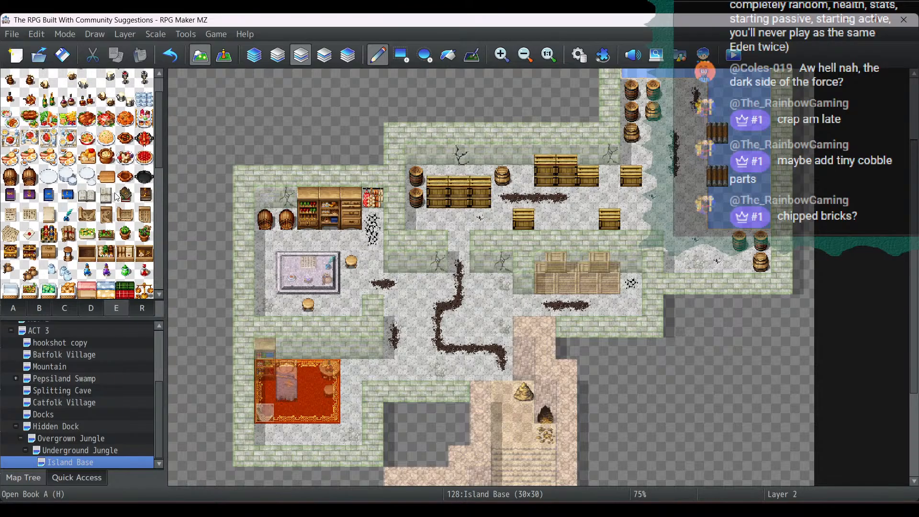
scroll(117, 196, down, 1)
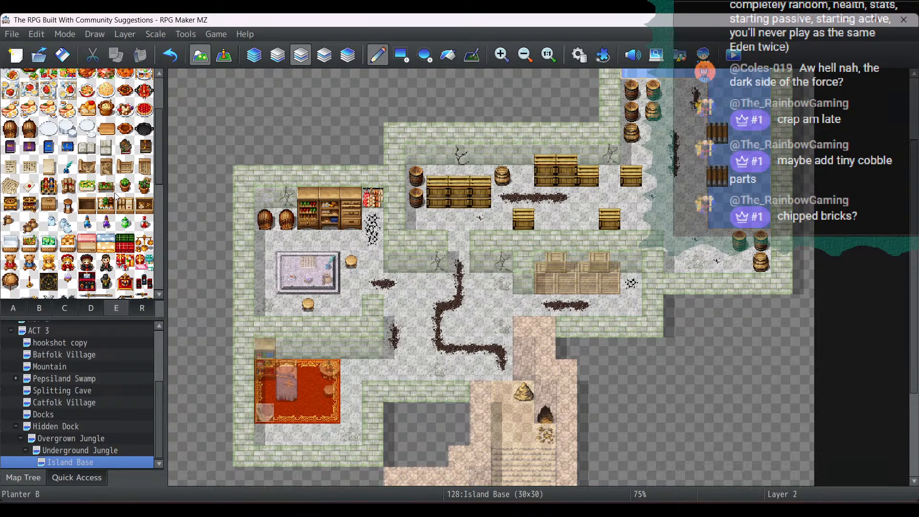
scroll(116, 197, down, 2)
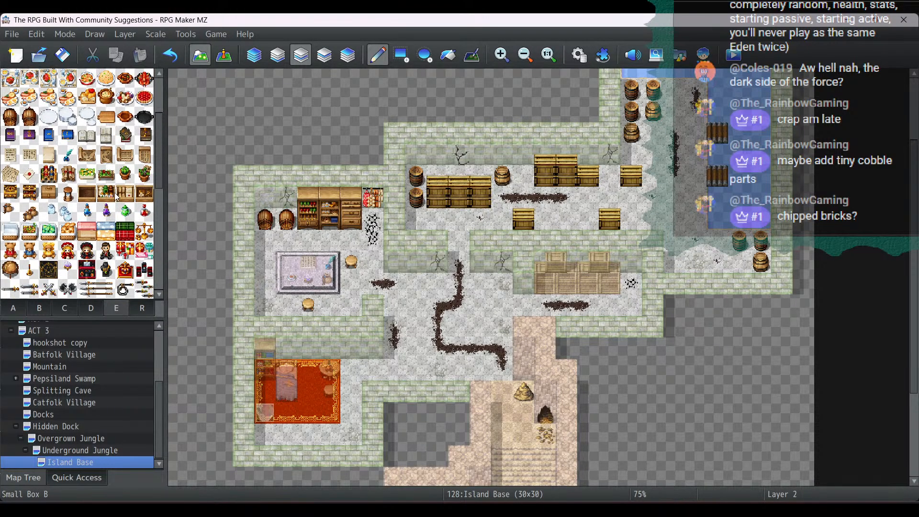
scroll(116, 196, down, 1)
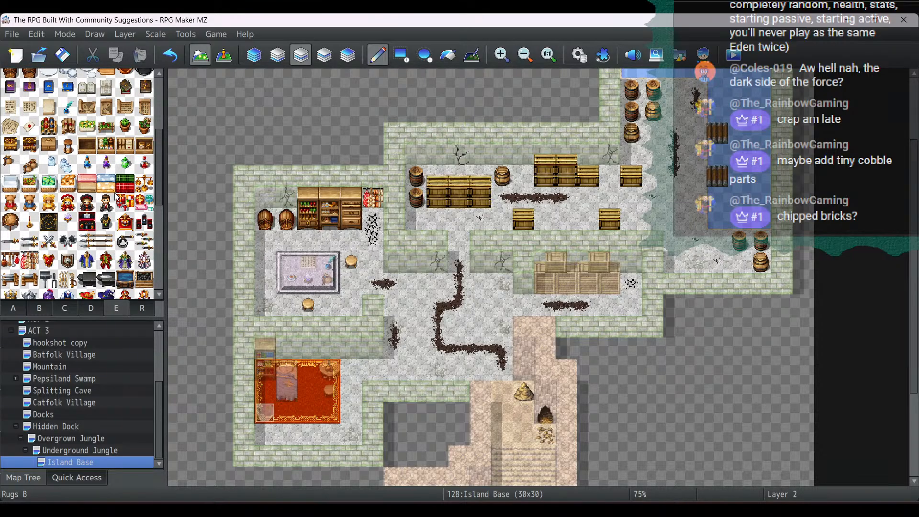
scroll(116, 196, down, 2)
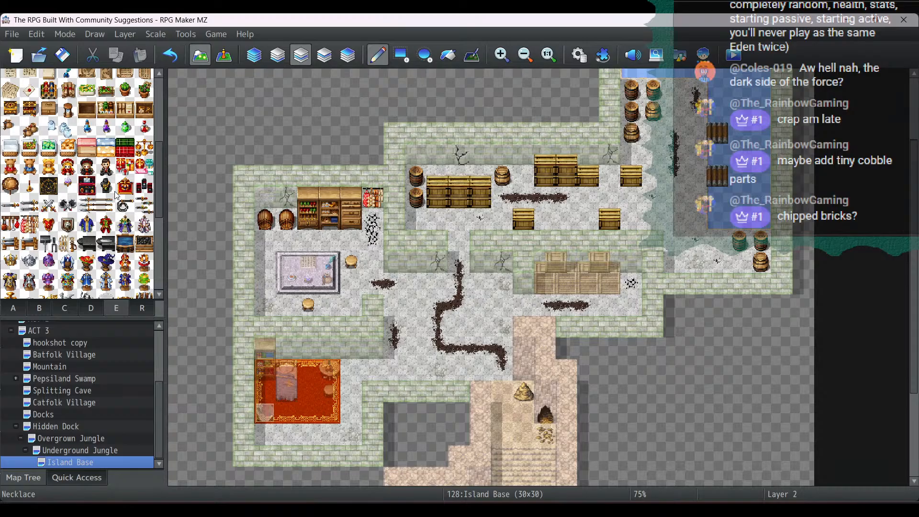
scroll(116, 194, down, 8)
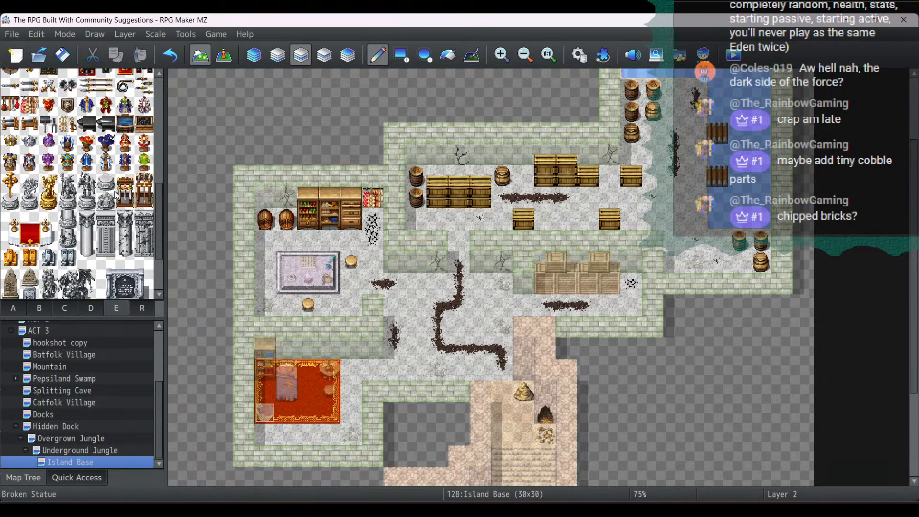
scroll(116, 195, up, 10)
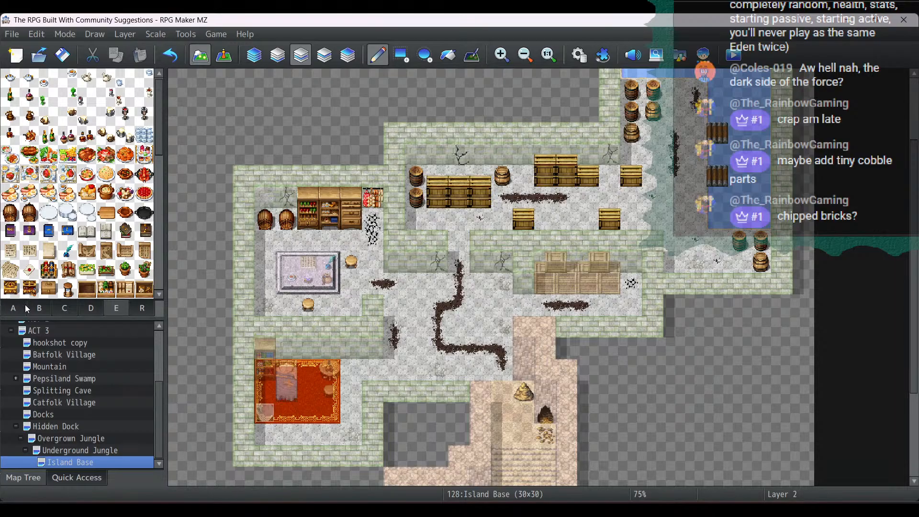
Step: Place the green grass tuft tile from tileset B on layer 2 at 11,13, 9,17, 16,14, 21,13, 16,8 and 12,8
scroll(31, 293, down, 8)
scroll(75, 277, down, 6)
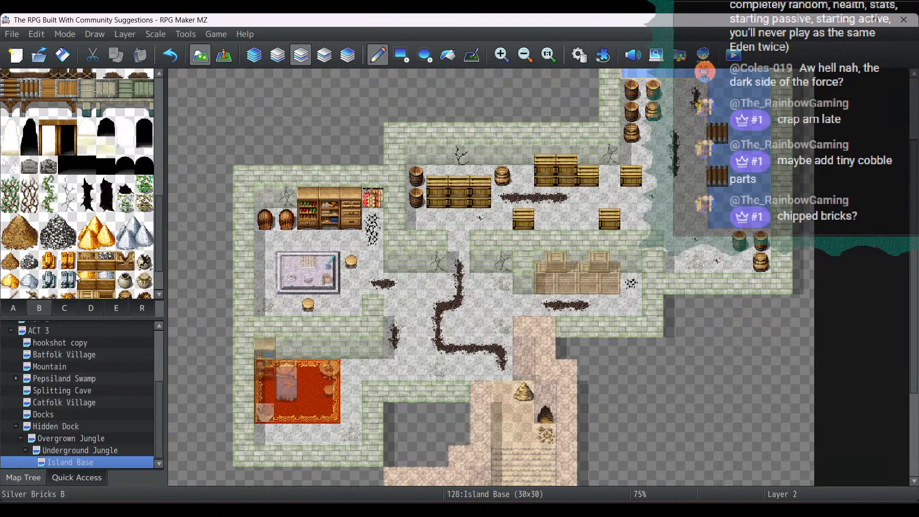
scroll(77, 278, down, 2)
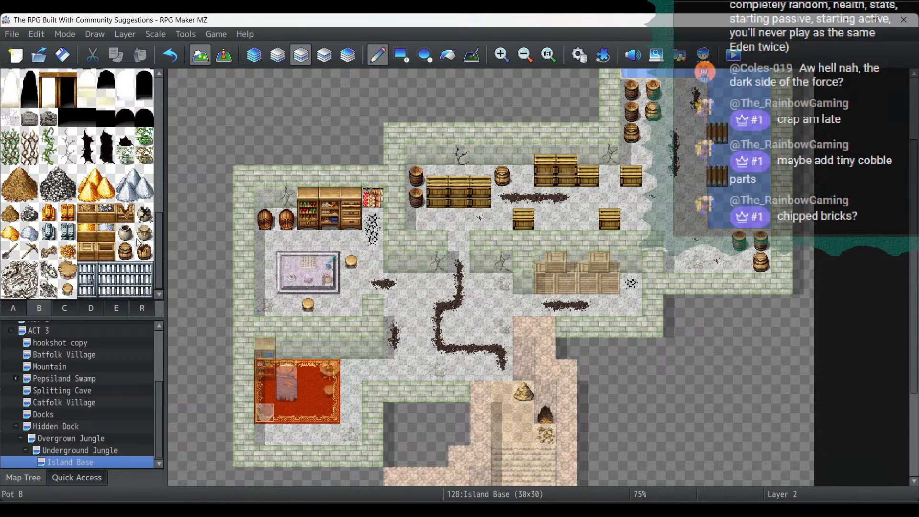
scroll(137, 243, up, 5)
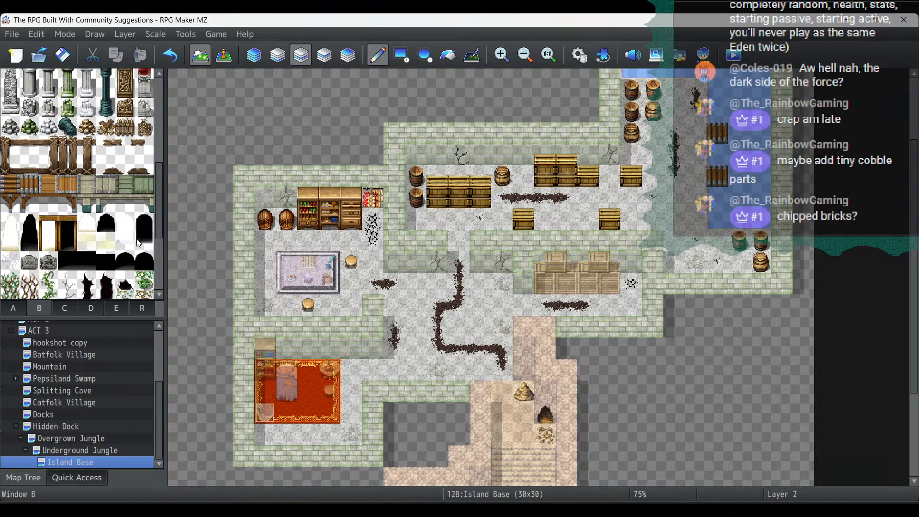
scroll(136, 239, up, 4)
scroll(138, 241, up, 5)
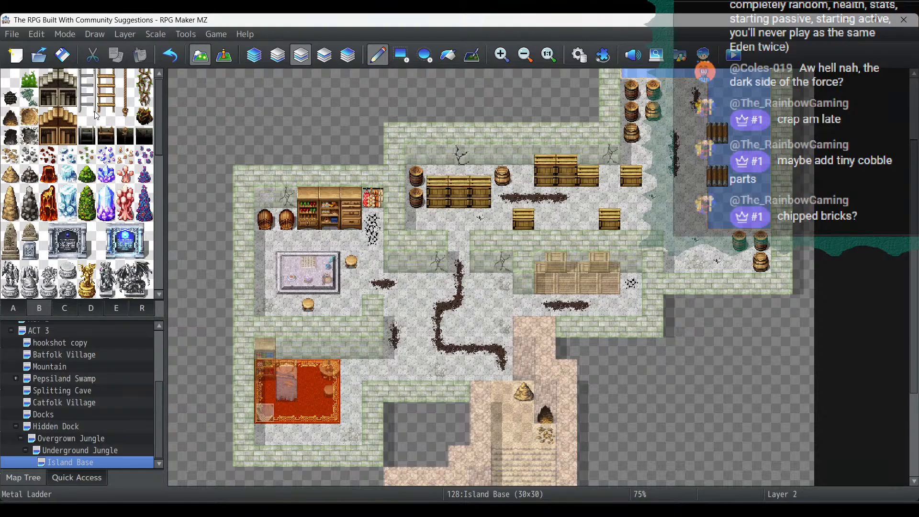
click(29, 78)
click(415, 263)
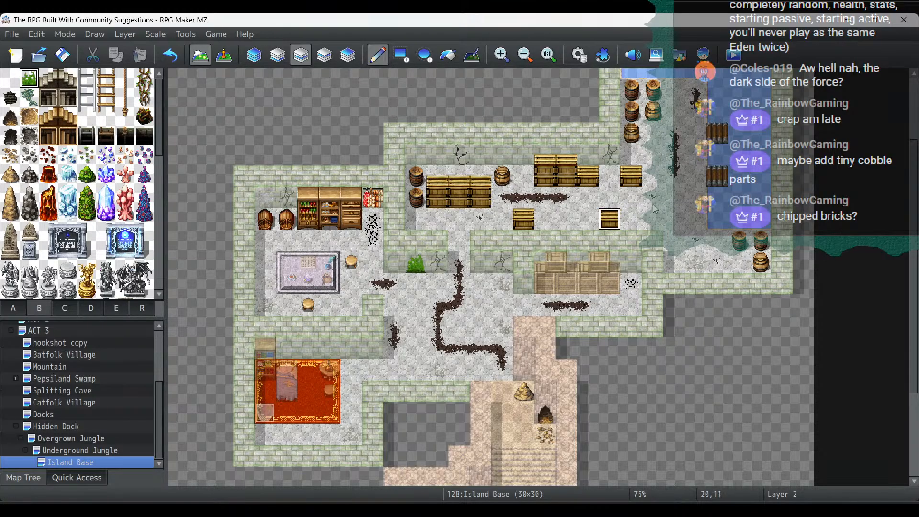
click(376, 354)
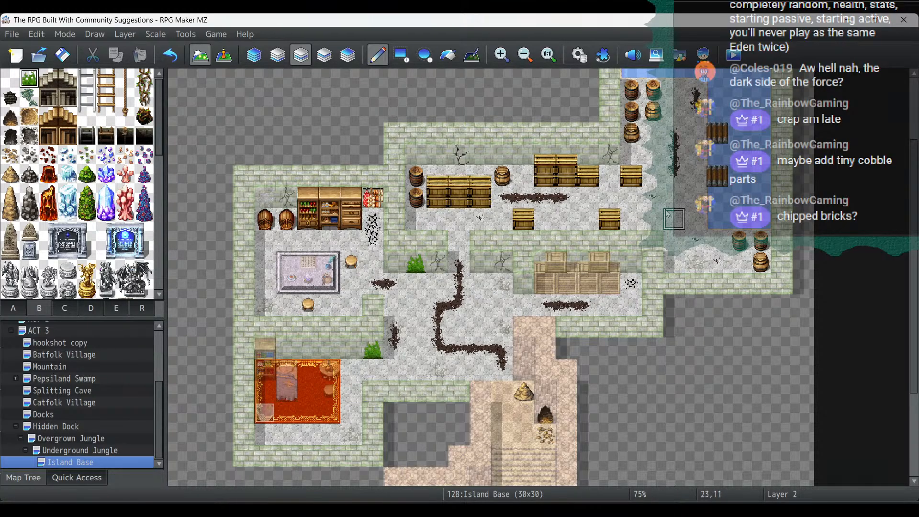
click(531, 286)
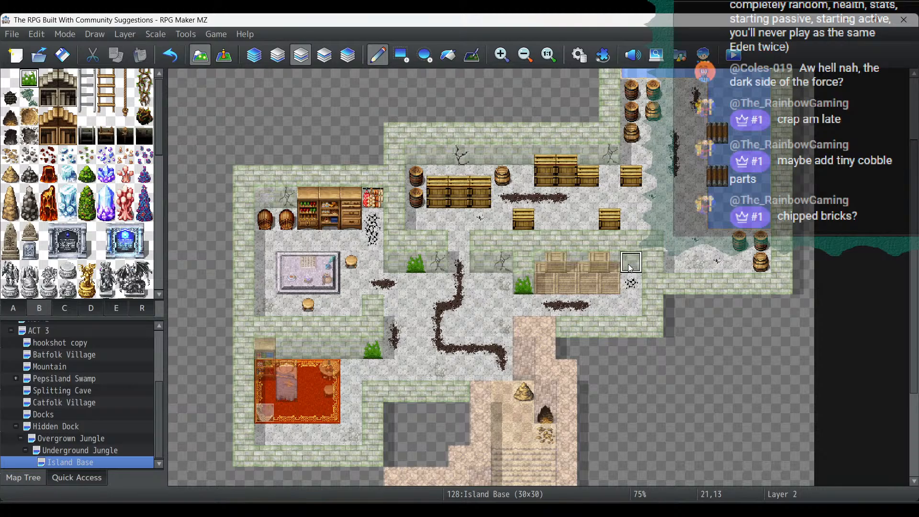
click(632, 263)
click(522, 157)
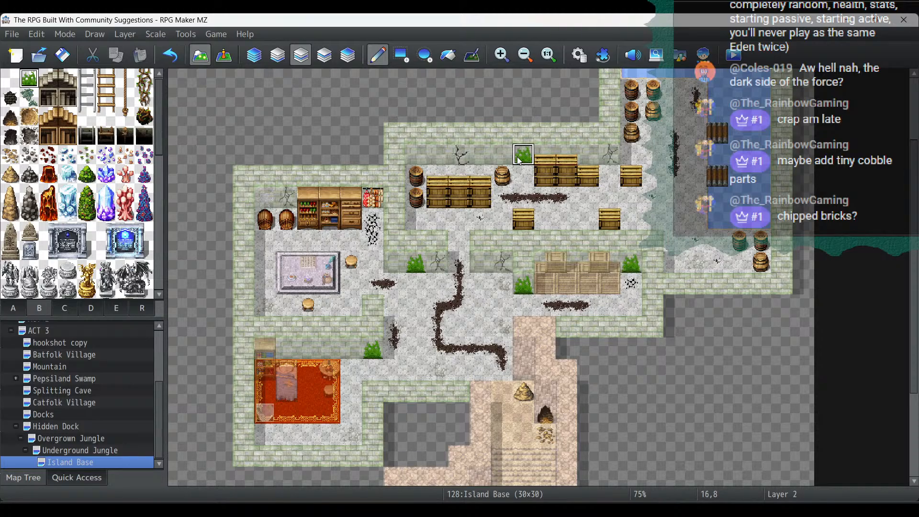
click(437, 157)
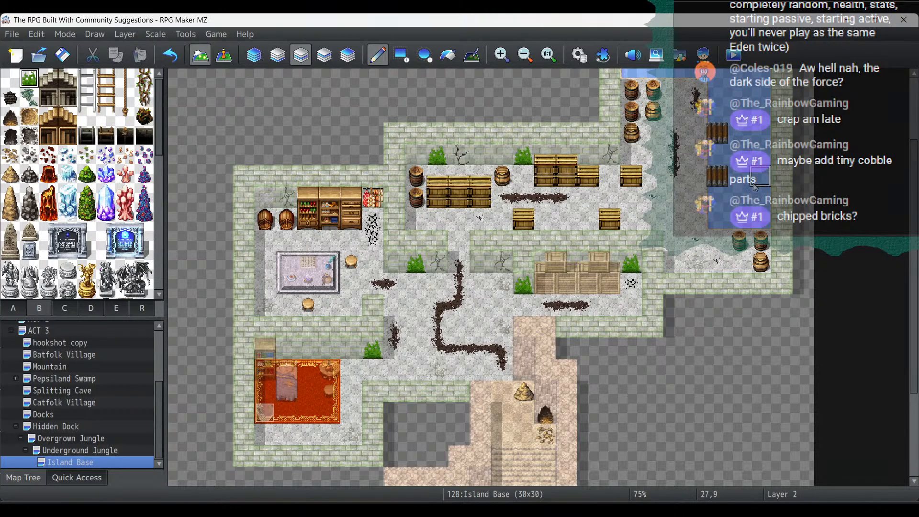
Step: Switch to event editing, then review the Save Crystal event's settings in the bedroom and close it without changes
scroll(718, 191, down, 5)
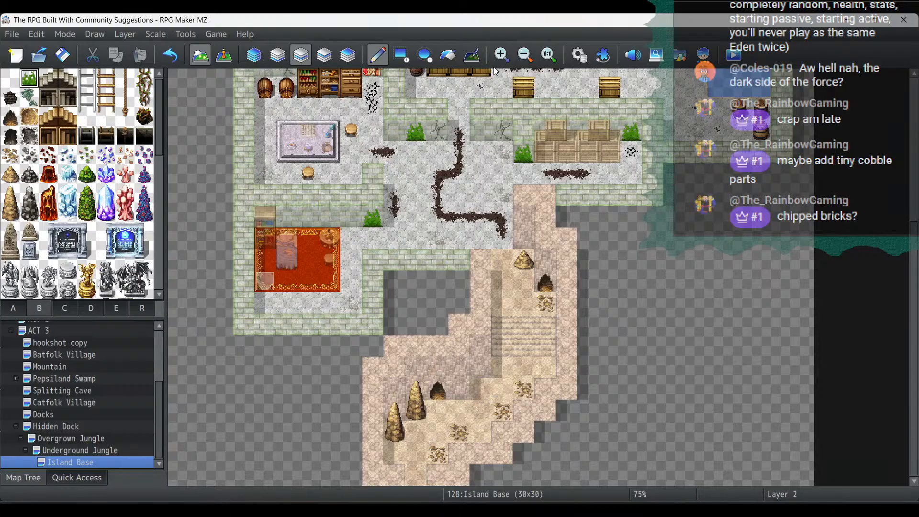
click(223, 55)
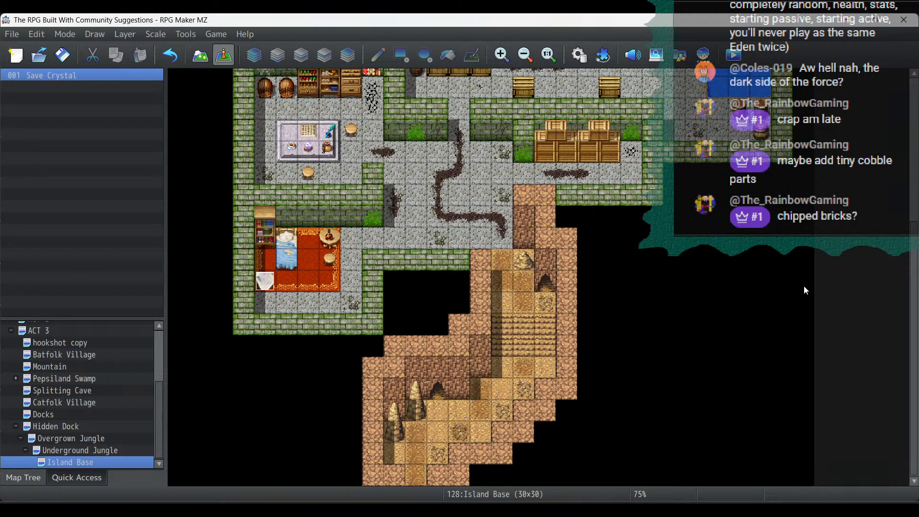
scroll(689, 271, up, 5)
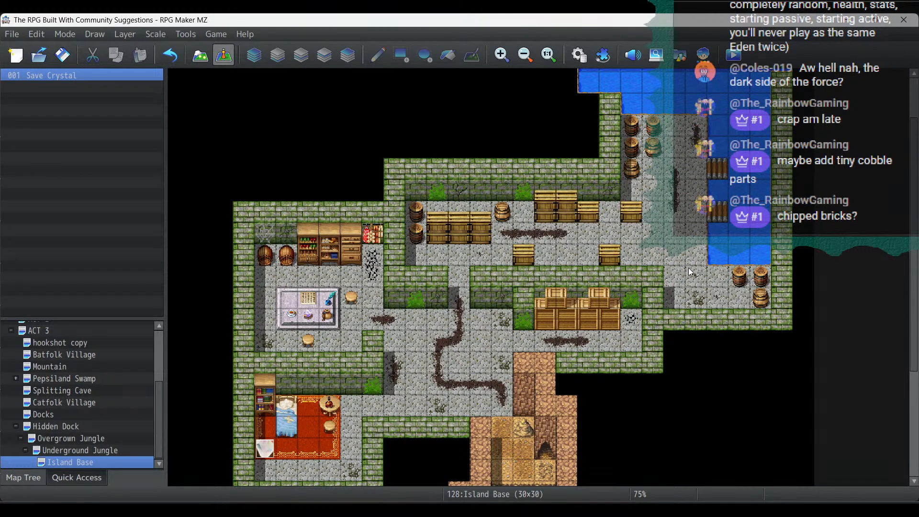
scroll(688, 268, down, 3)
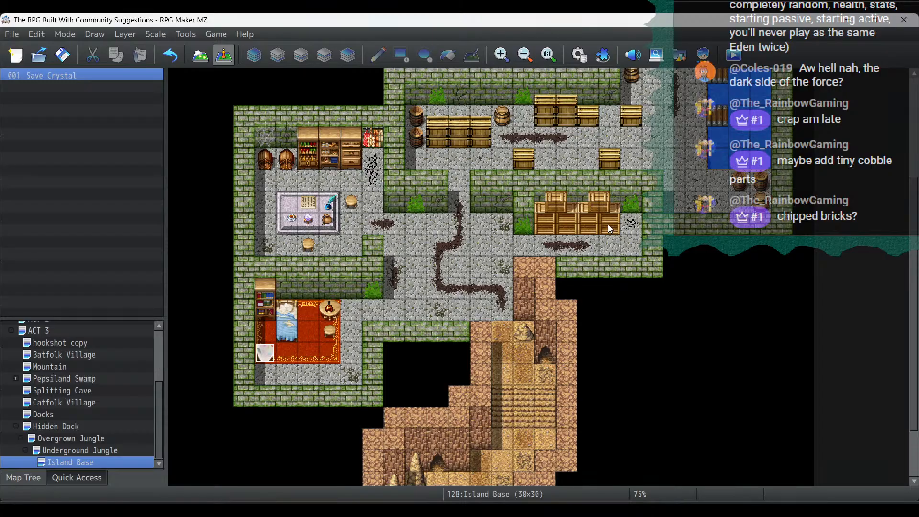
double_click(259, 350)
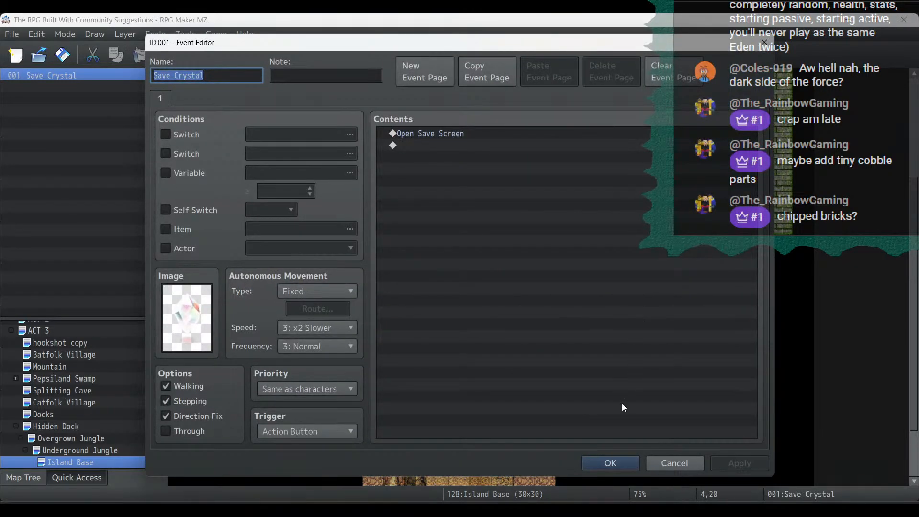
click(610, 460)
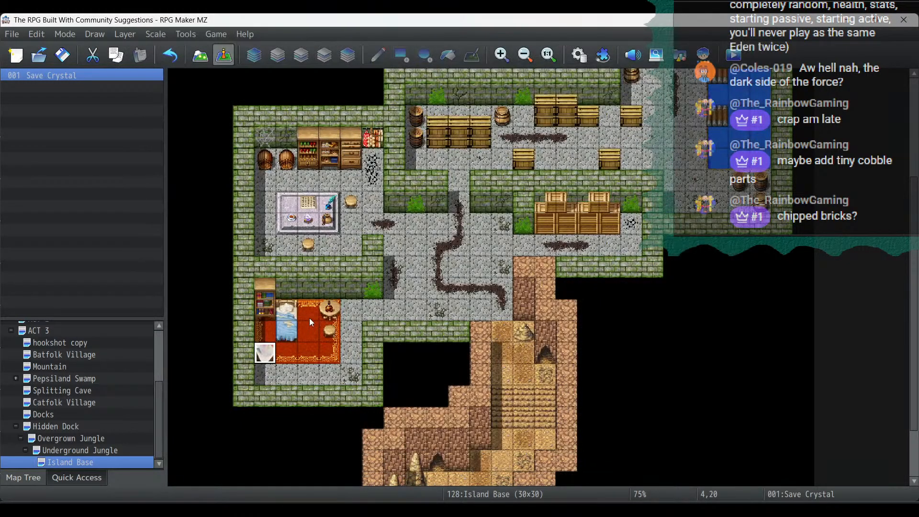
Step: Open the Wallacia Inn map under ACT 2 and copy its Innkeeper event
click(290, 314)
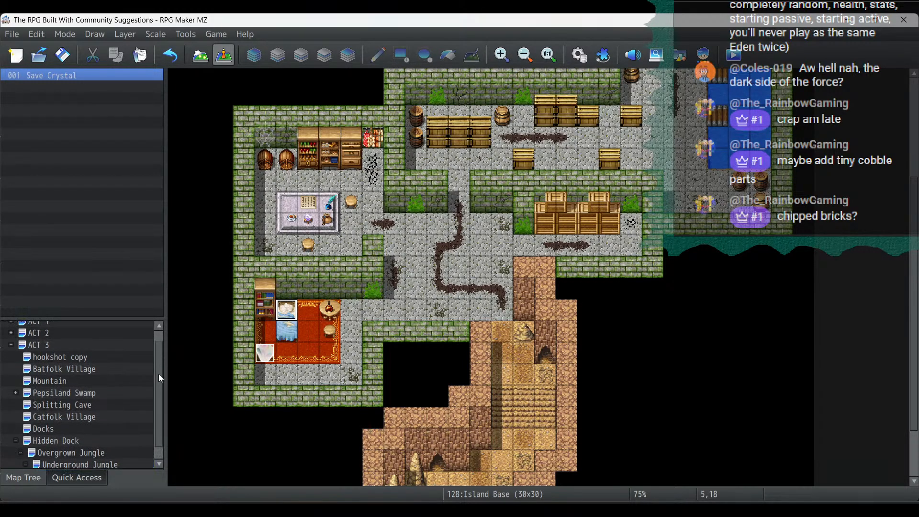
click(159, 375)
double_click(17, 375)
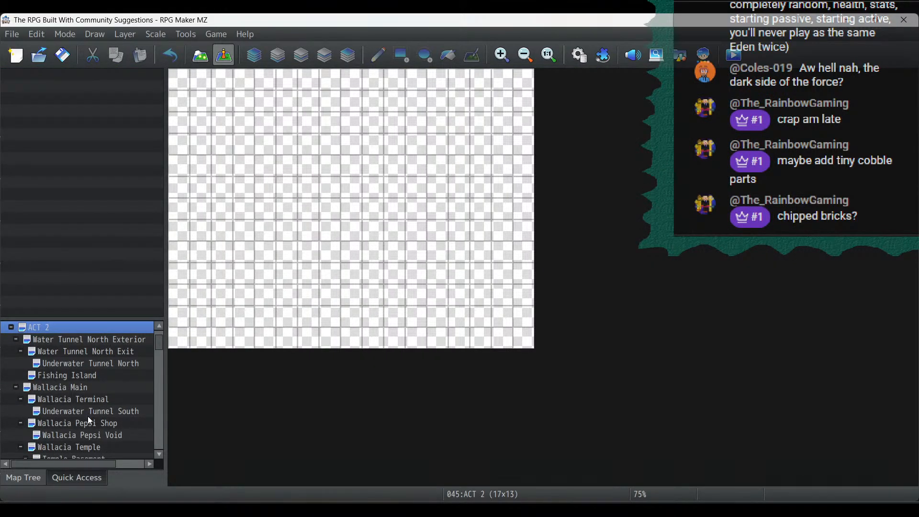
scroll(87, 420, down, 2)
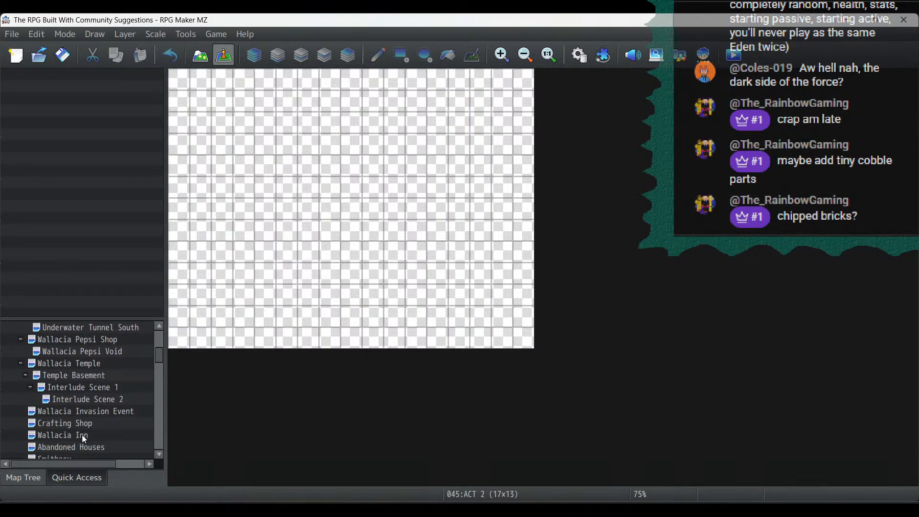
click(82, 435)
click(351, 229)
right_click(359, 229)
click(386, 289)
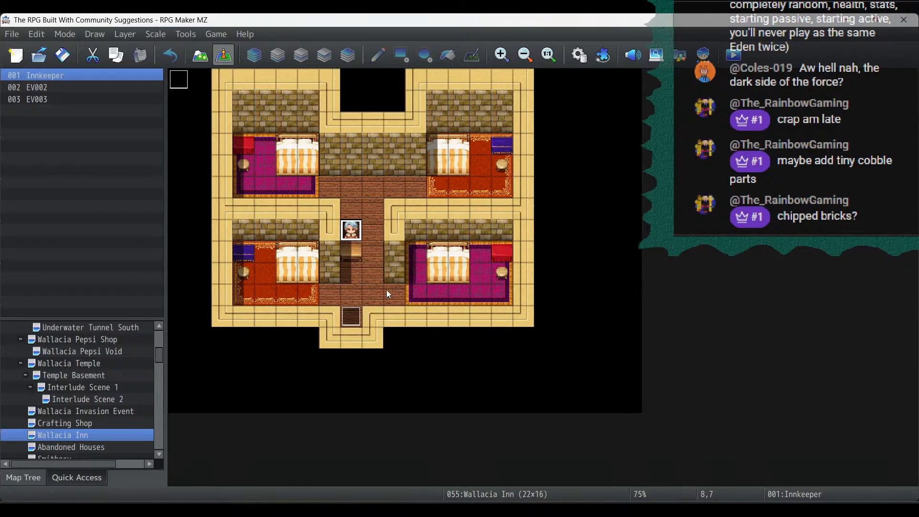
Step: Return to the Island Base map under ACT 3 and paste the copied Innkeeper event onto the bed's pillow at 5,18
scroll(116, 332, up, 4)
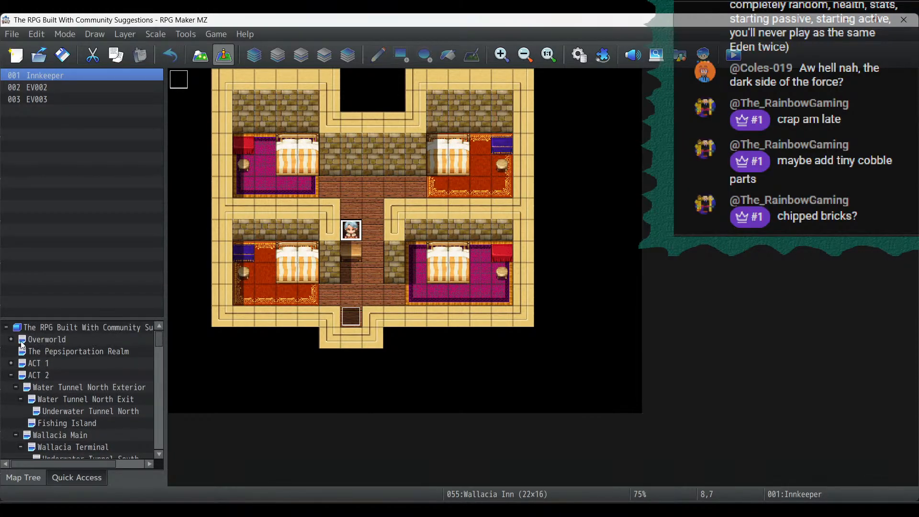
click(14, 376)
scroll(71, 423, down, 2)
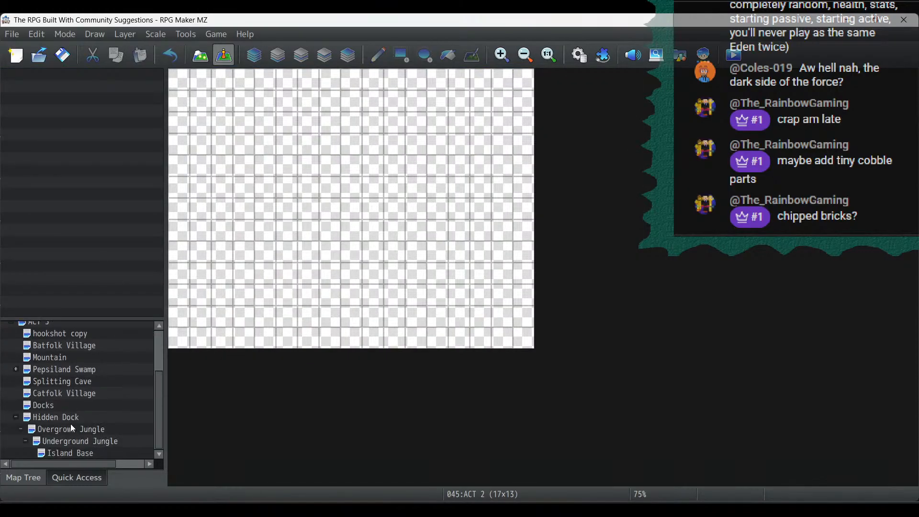
click(64, 453)
right_click(289, 316)
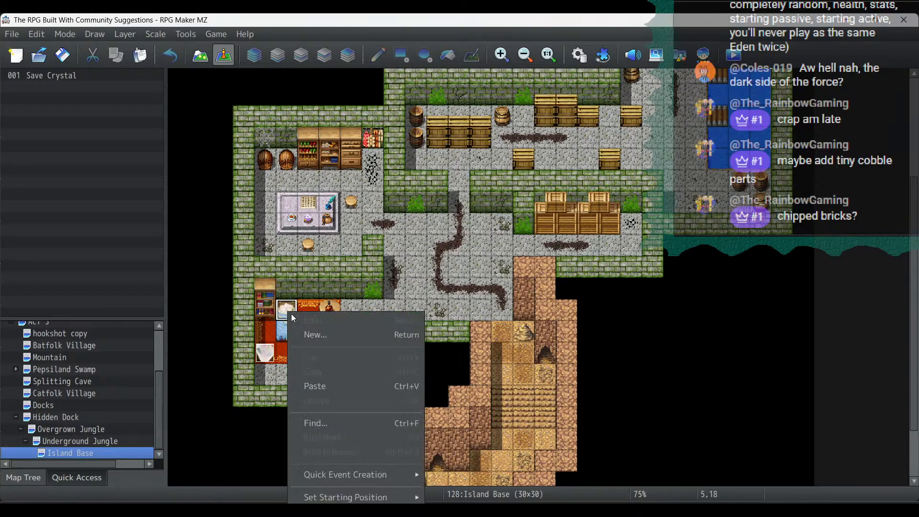
click(324, 391)
Step: Open the pasted Innkeeper event, turn off its stepping animation and change its message to "Rest for a while?"
double_click(283, 314)
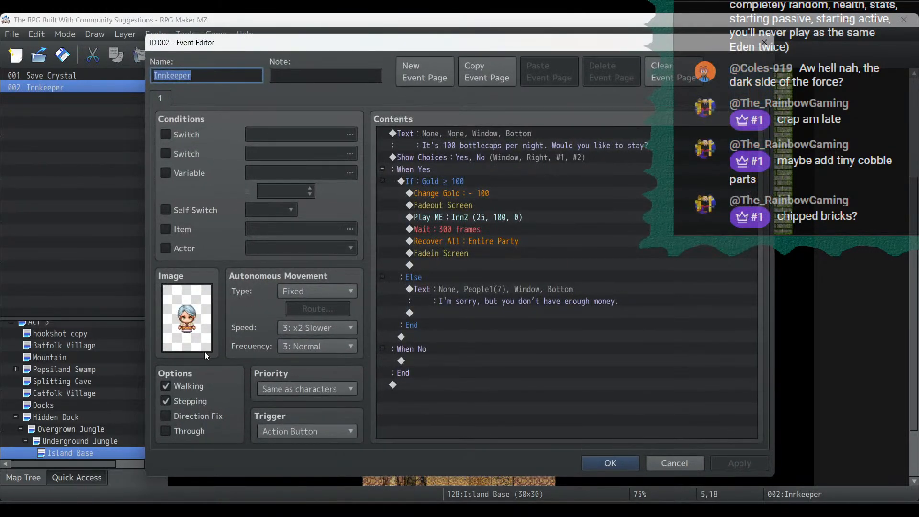
click(196, 406)
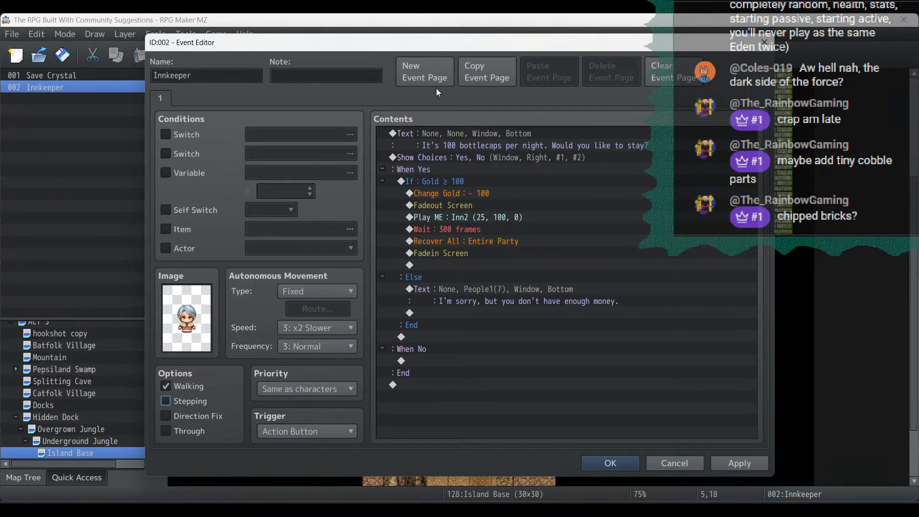
double_click(458, 130)
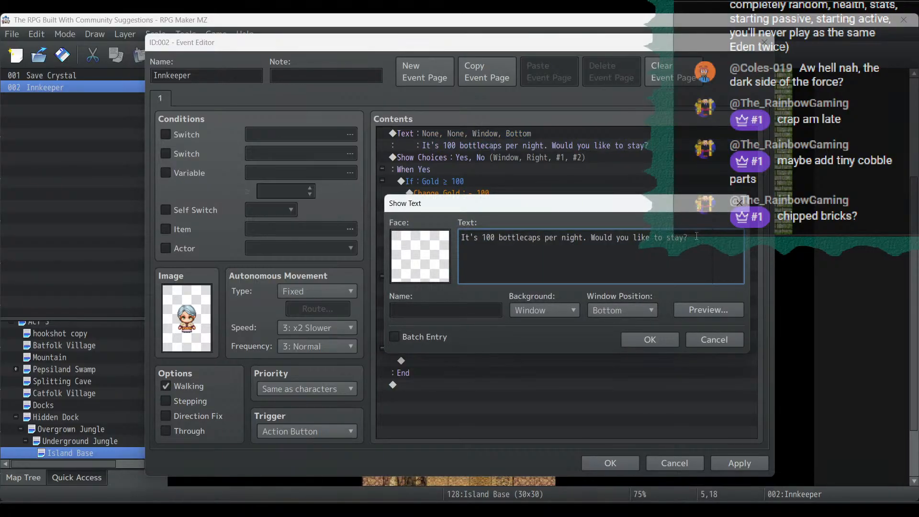
key(ctrl+a)
text(Rest )
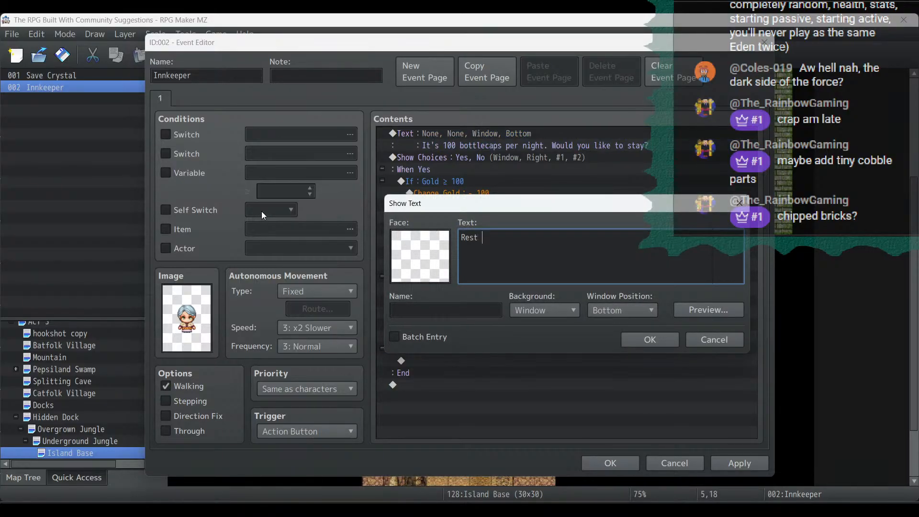
text(for a while?)
click(650, 339)
Step: Remove the gold check, its Else branch and the Change Gold command, keeping the fade, music, wait and recovery commands directly under When Yes
click(445, 182)
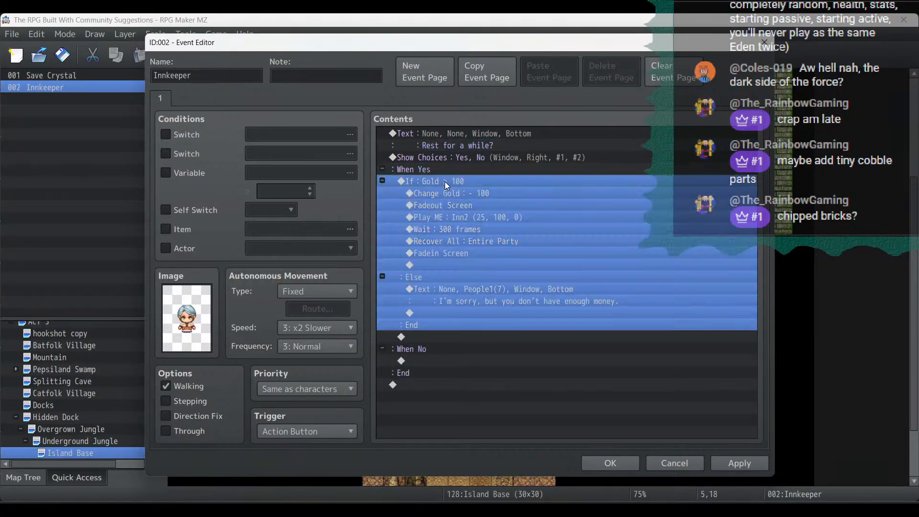
click(446, 193)
click(447, 253)
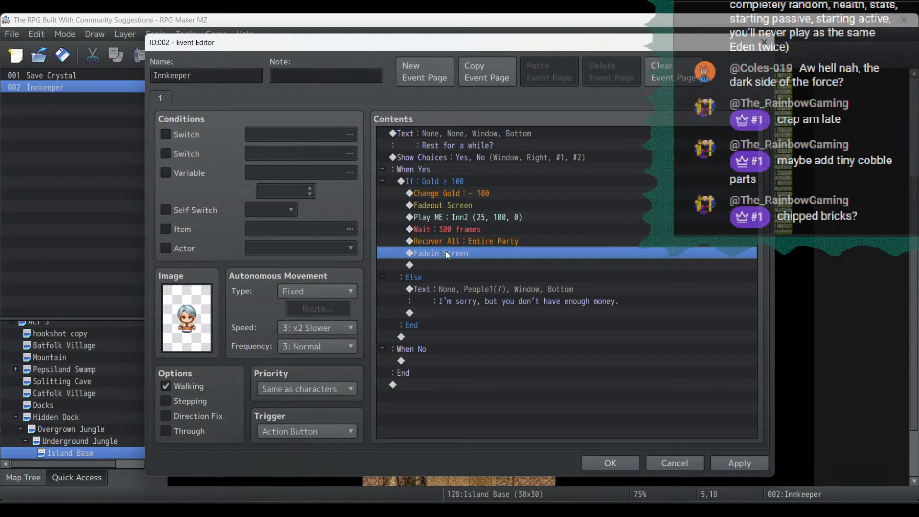
shift+click(455, 192)
key(Delete)
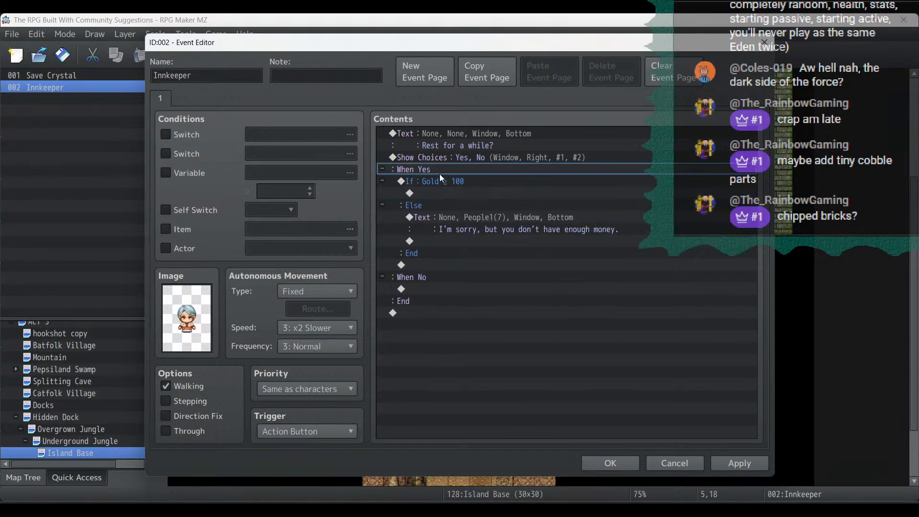
click(445, 185)
key(ctrl+z)
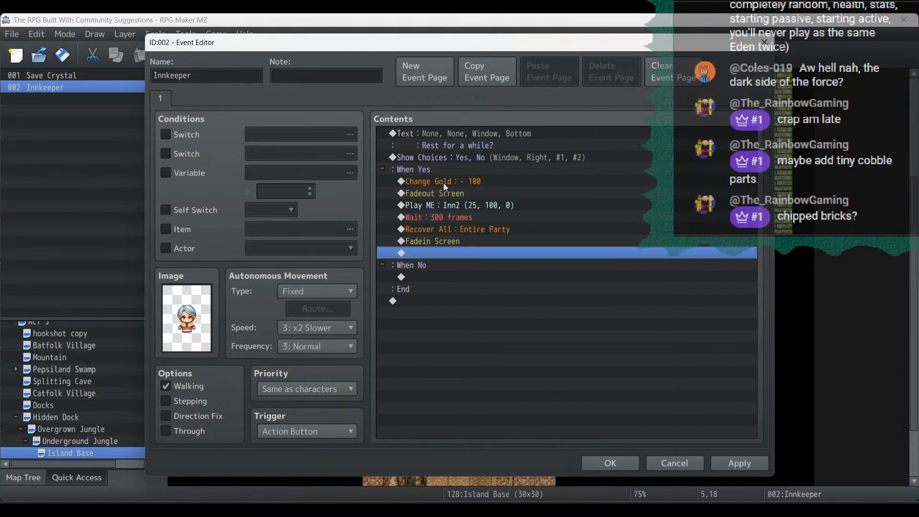
click(446, 182)
key(Delete)
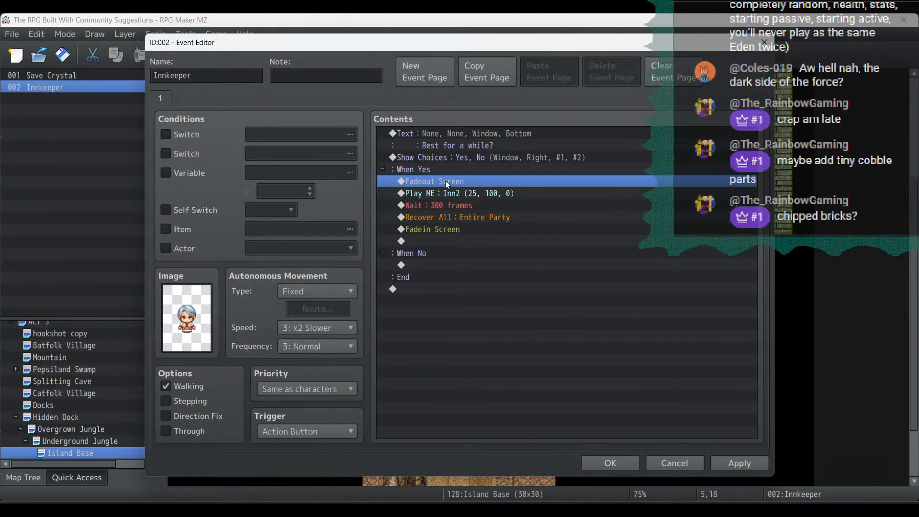
click(446, 194)
click(442, 232)
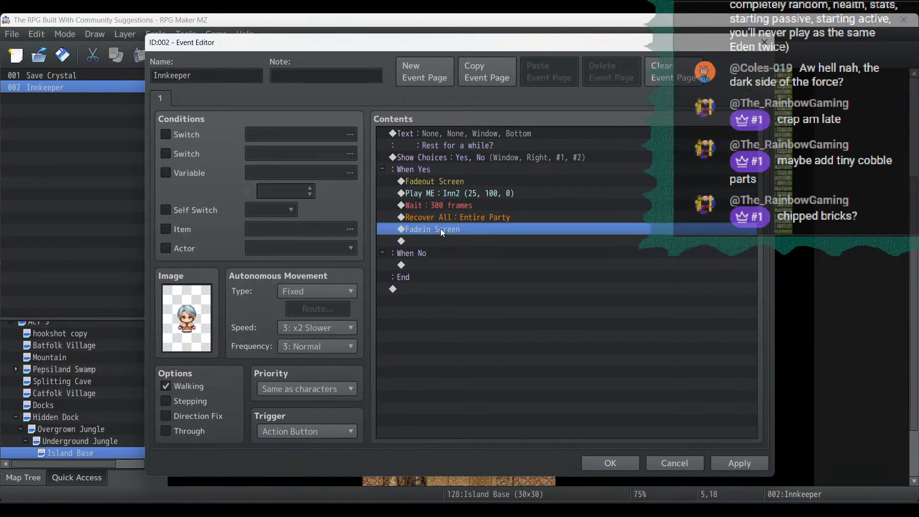
Step: Set the event's image to none and its priority to Same as characters
double_click(186, 318)
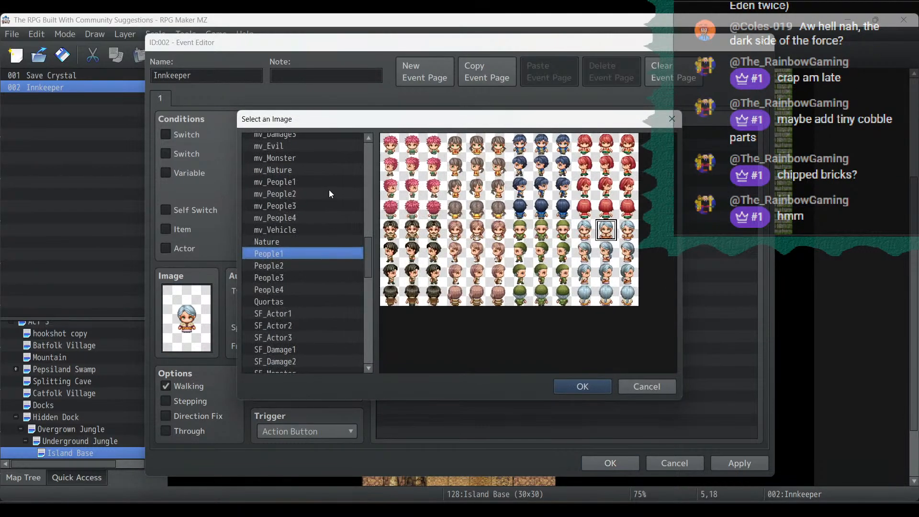
drag(369, 216, 373, 134)
double_click(314, 140)
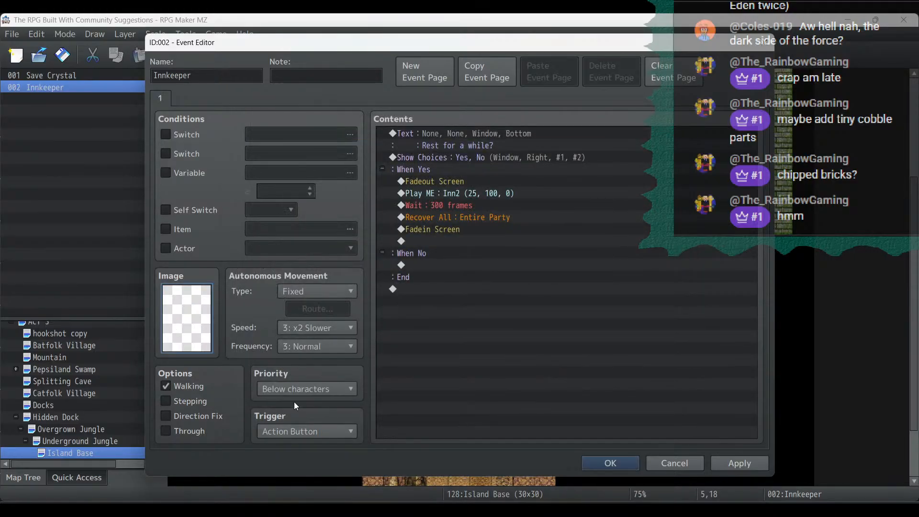
click(302, 389)
click(299, 418)
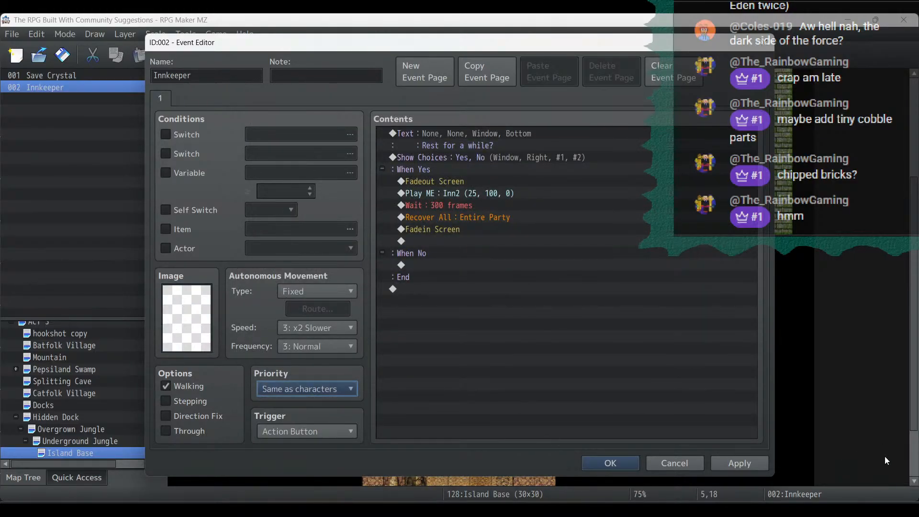
Step: Rename the event as Rest, apply the changes and close the event editor
double_click(244, 76)
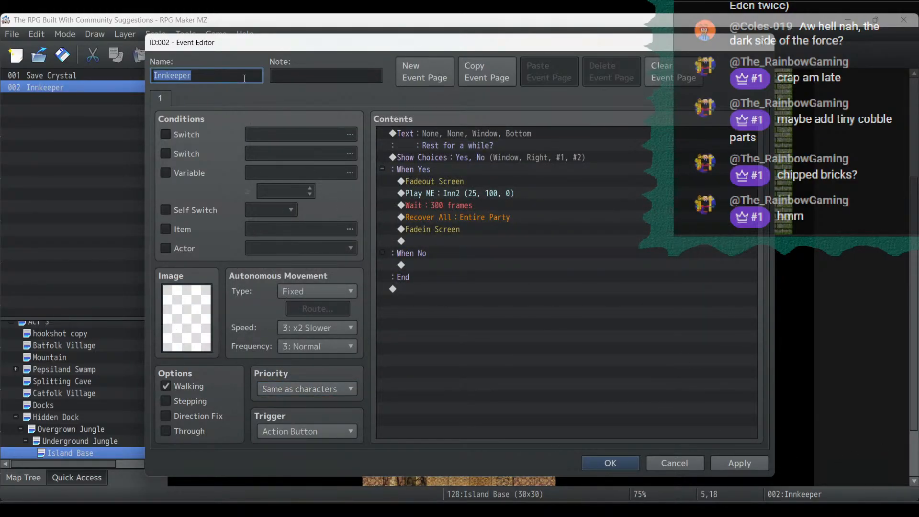
text(rESTR)
key(BackSpace)
key(BackSpace)
key(BackSpace)
key(BackSpace)
key(BackSpace)
text(Rest)
click(755, 464)
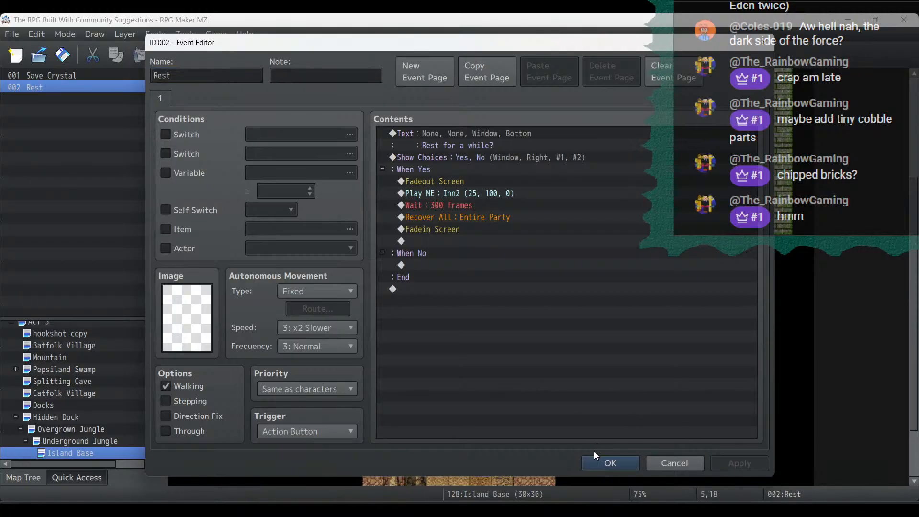
click(599, 460)
Step: Copy the Rest event from 5,18 onto the lower half of the bed at 5,19
right_click(288, 314)
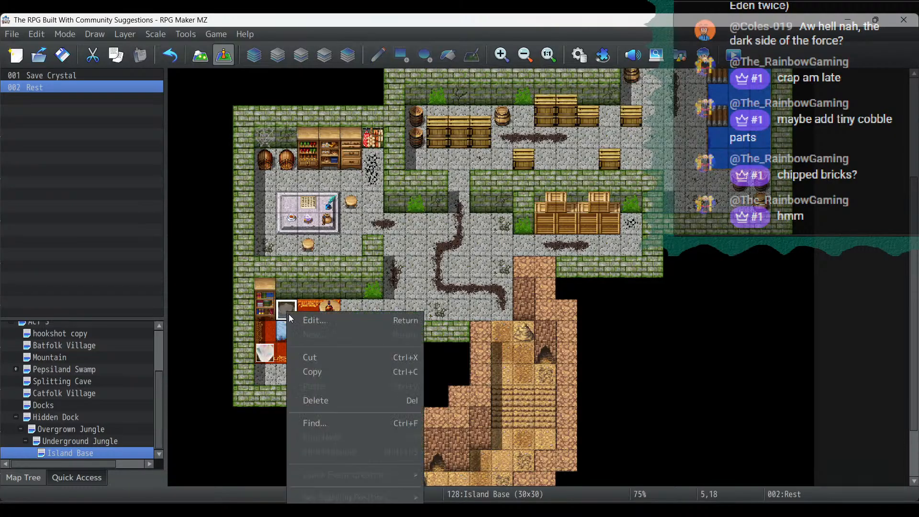
click(331, 376)
click(281, 331)
right_click(281, 330)
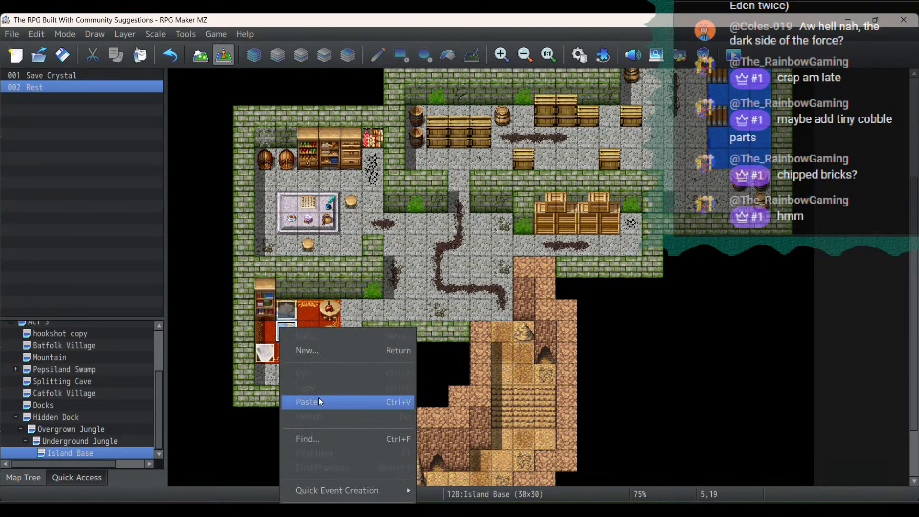
click(318, 401)
click(453, 289)
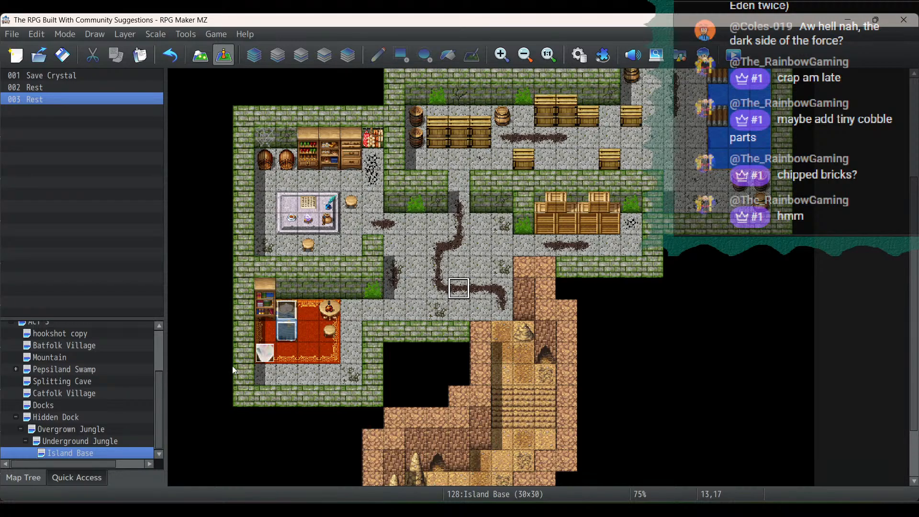
click(254, 349)
scroll(431, 306, up, 3)
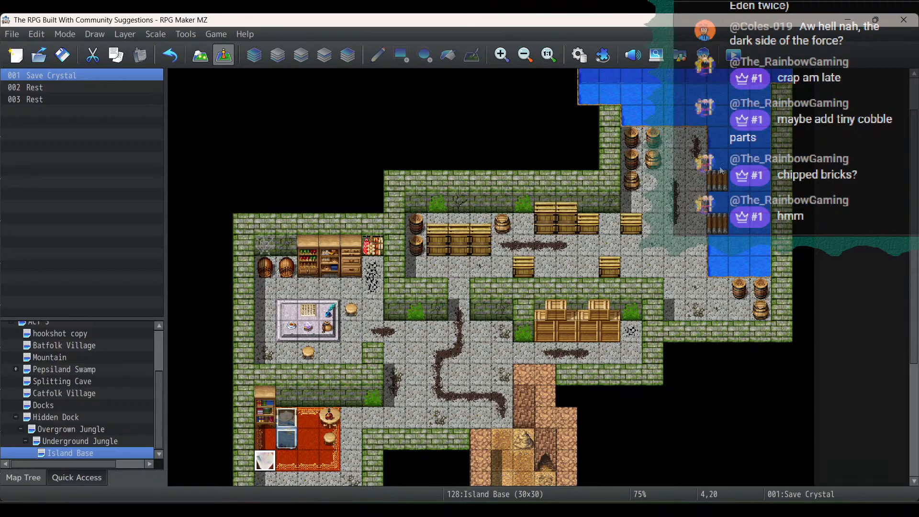
click(741, 225)
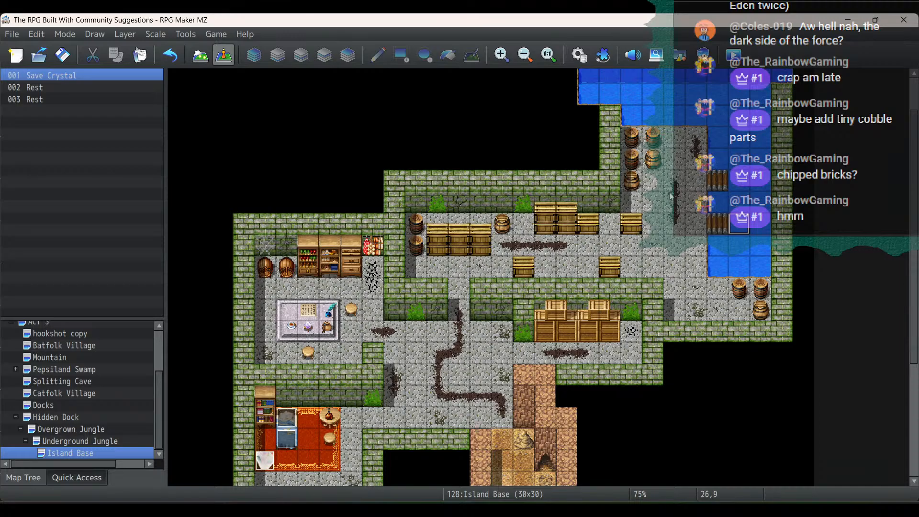
scroll(671, 197, down, 3)
Step: Open the Island Base map's properties and close them
right_click(94, 451)
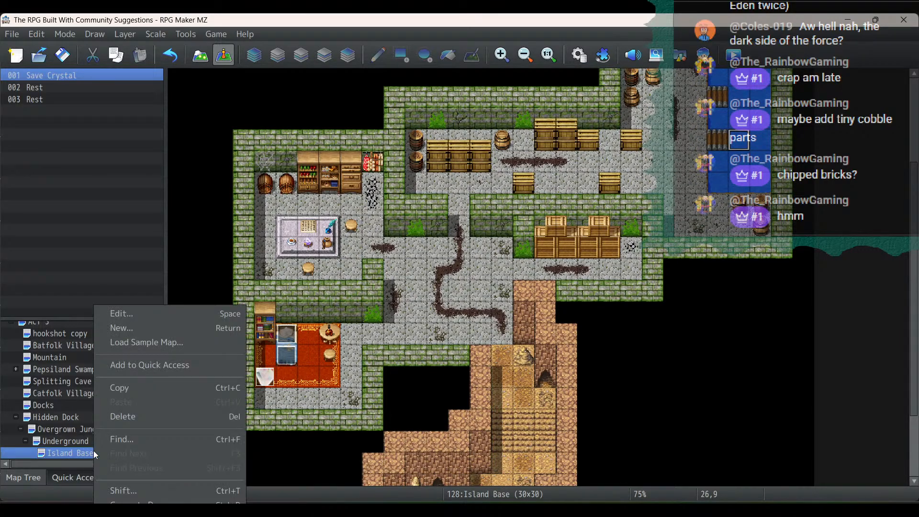
click(119, 314)
click(607, 431)
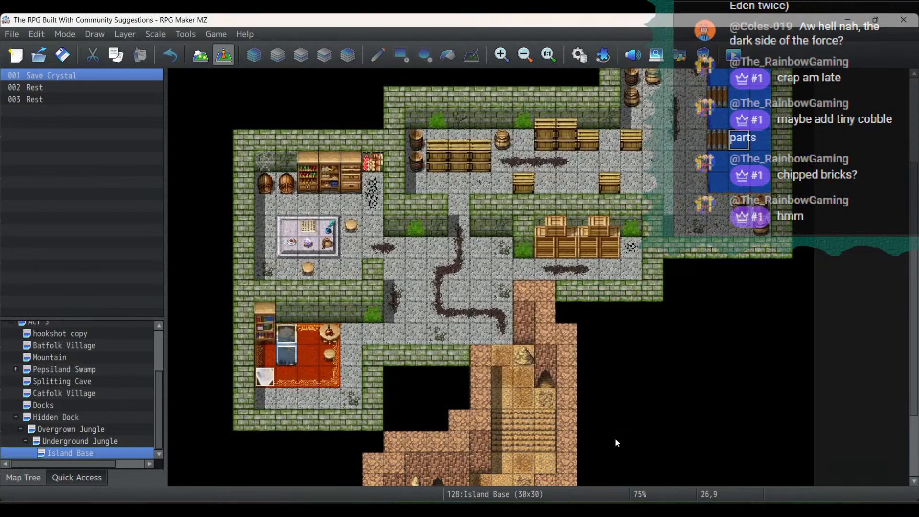
click(639, 257)
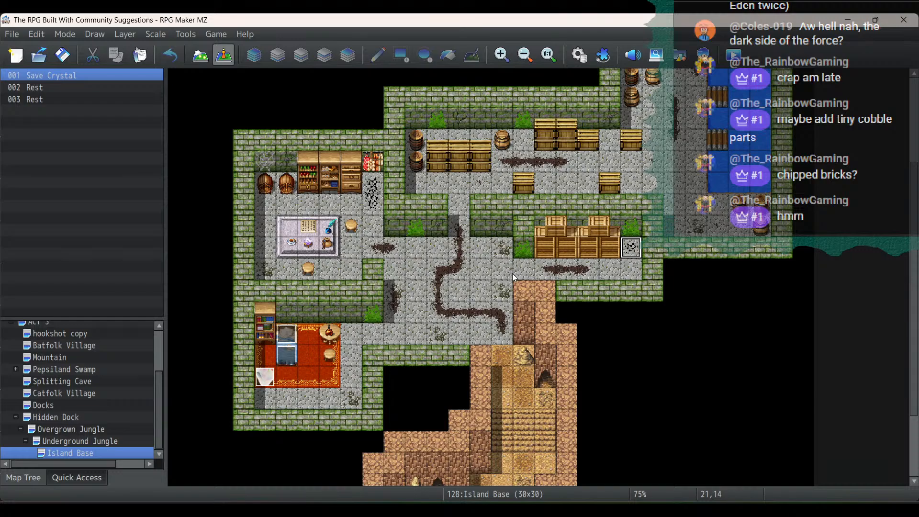
Step: Look over the Island Base layout in map and event editing, examining the dining table, corridor, dock planks and cave entrance
click(199, 56)
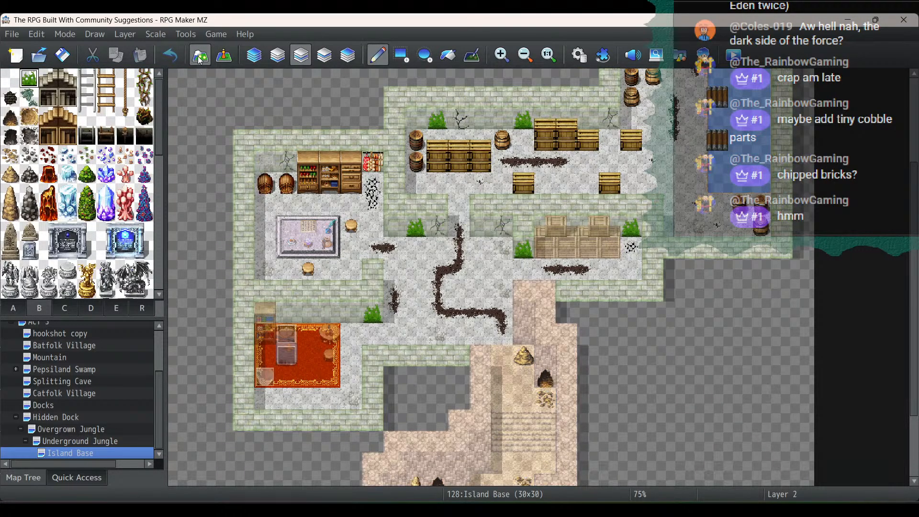
click(224, 57)
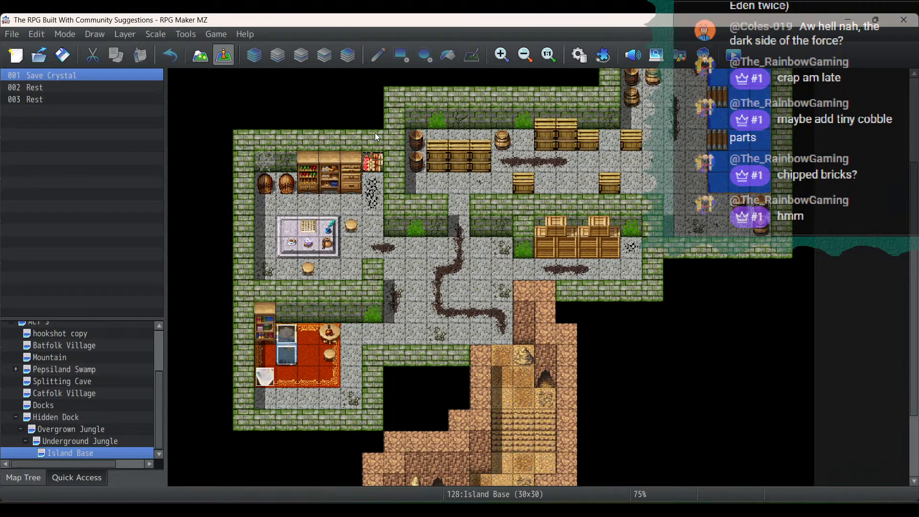
click(527, 57)
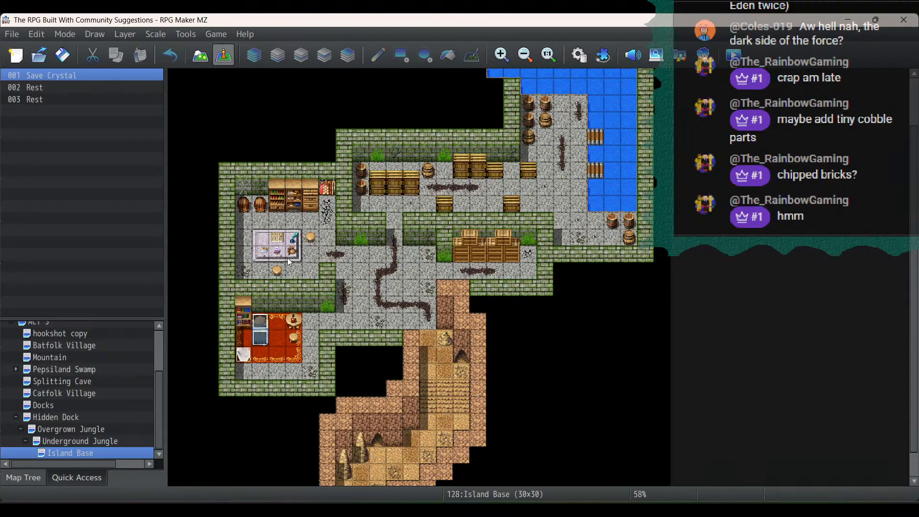
click(282, 244)
click(327, 272)
click(376, 307)
click(596, 137)
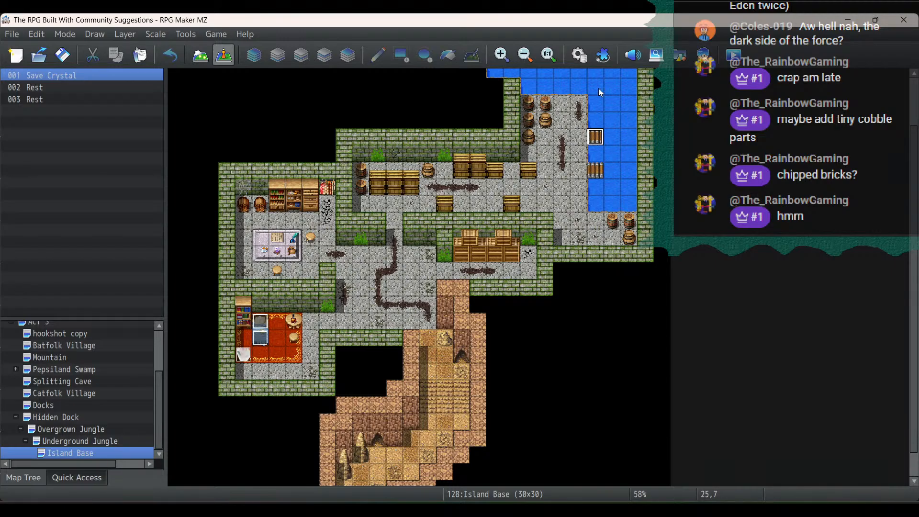
click(612, 138)
click(578, 171)
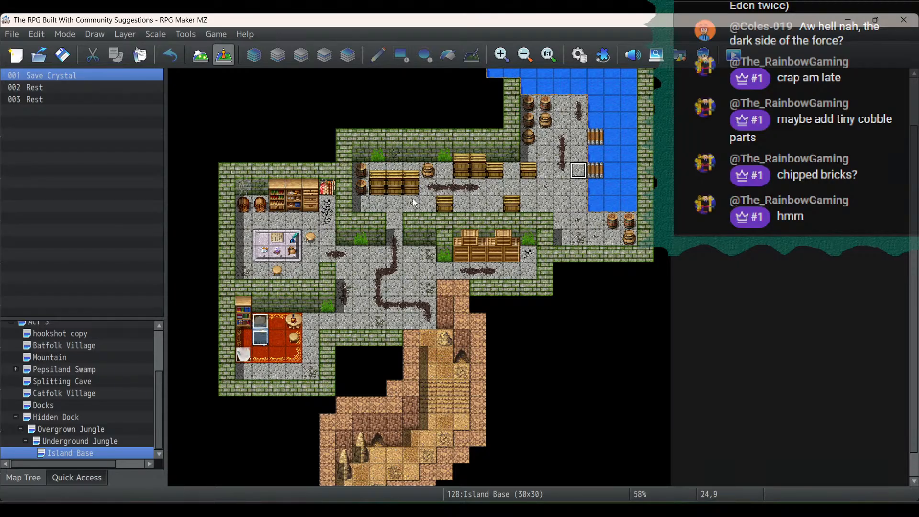
click(277, 237)
click(571, 157)
click(427, 338)
click(428, 354)
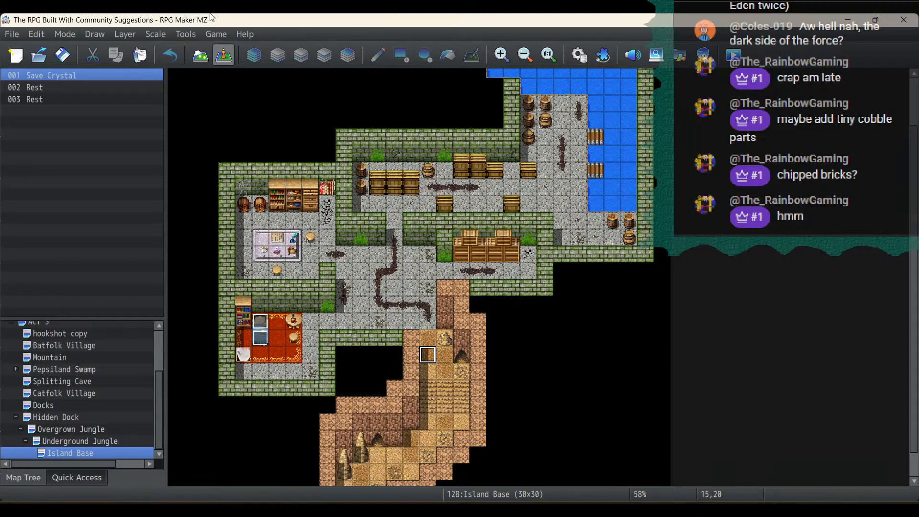
click(200, 55)
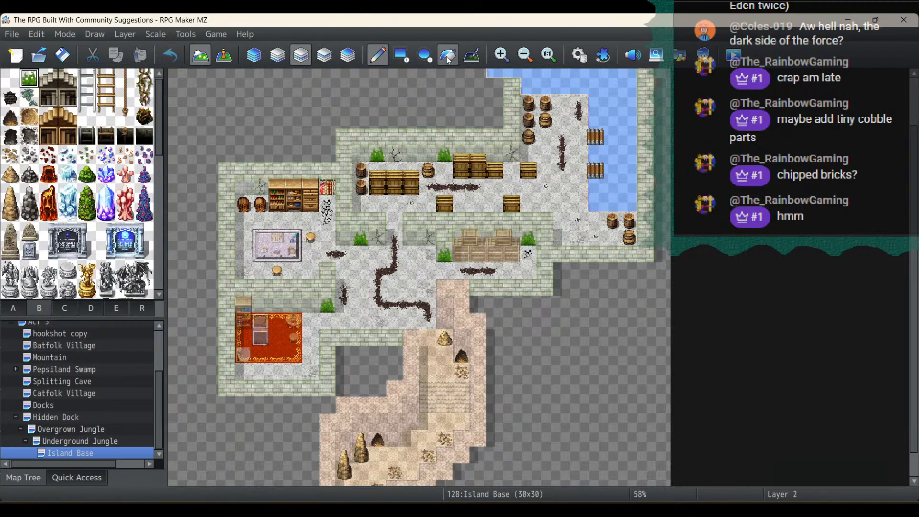
click(510, 58)
click(511, 59)
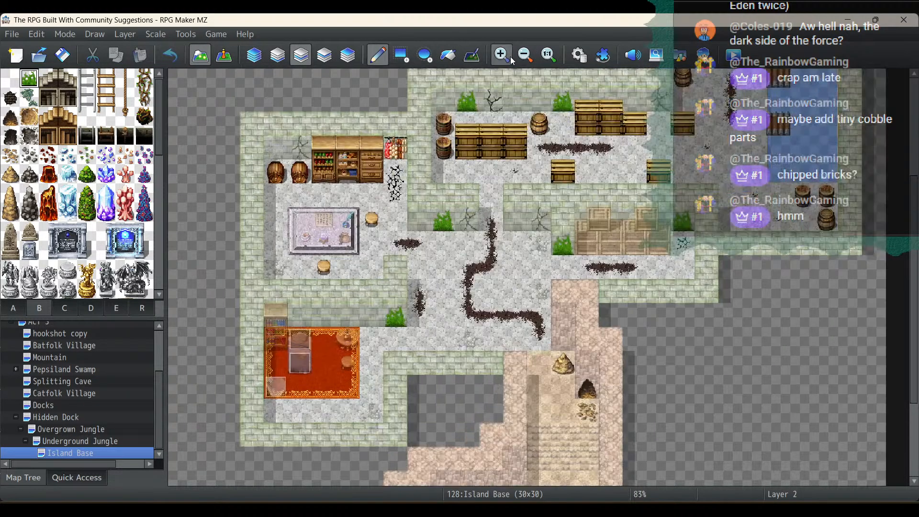
click(224, 56)
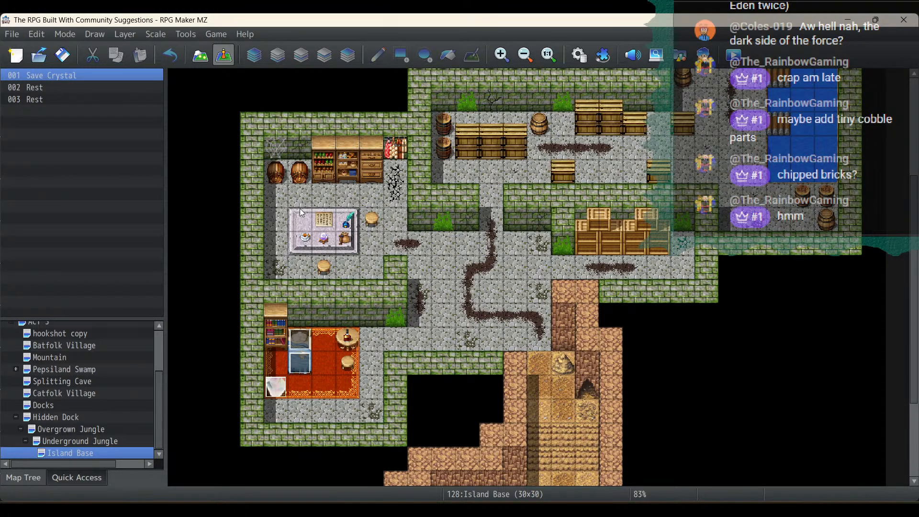
Step: On the Overworld map, copy the dock event at 2,32 and paste it at 3,26 on the same island's northern shore
scroll(95, 348, up, 2)
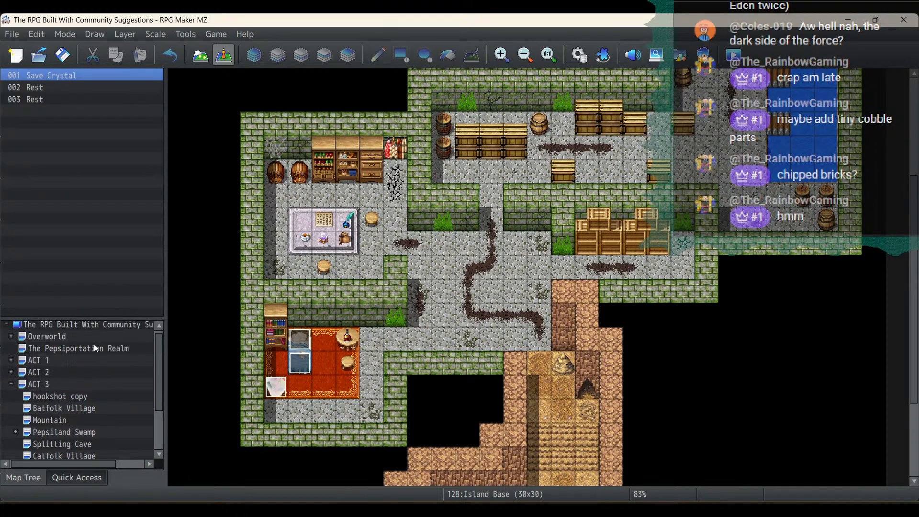
click(50, 340)
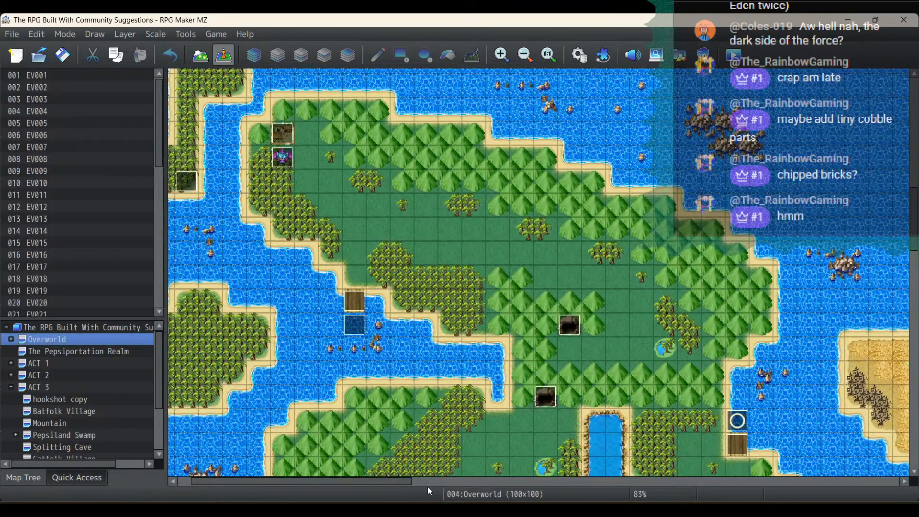
drag(395, 482, 354, 482)
scroll(346, 314, up, 3)
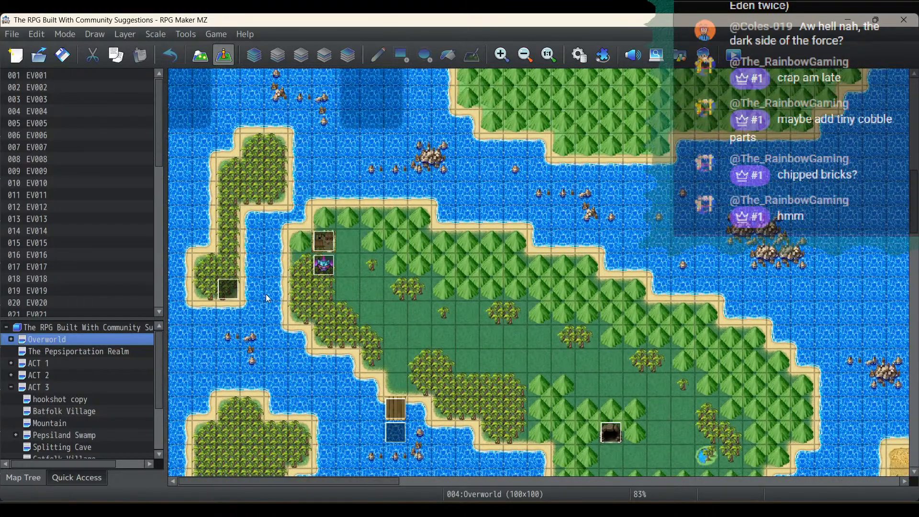
click(234, 288)
right_click(232, 285)
click(274, 349)
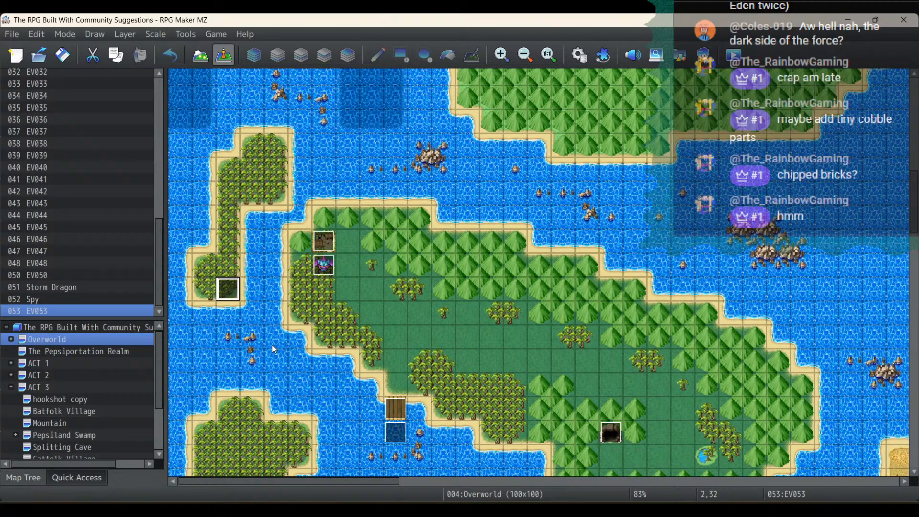
right_click(251, 140)
click(283, 212)
Step: On page 2 of the pasted Overworld event, name switch 0275 Rear Dock Active, set it as the second switch condition and apply
double_click(251, 143)
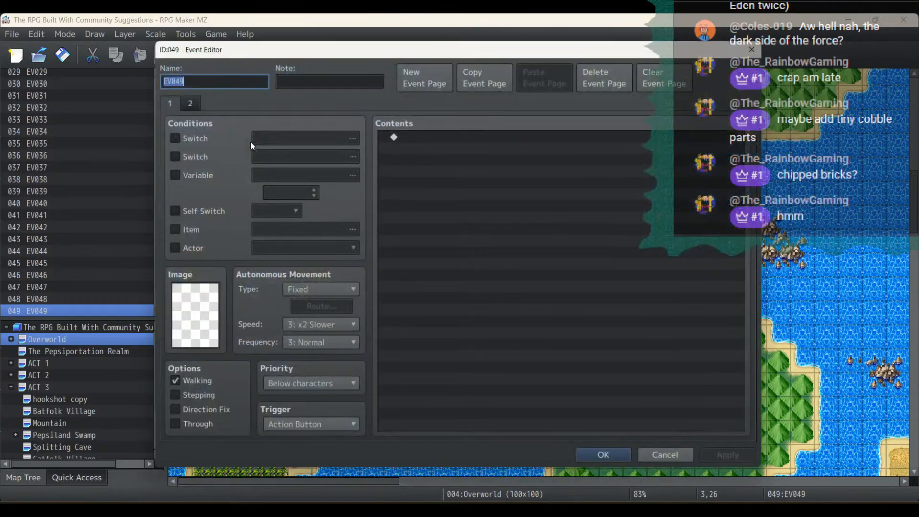
click(180, 99)
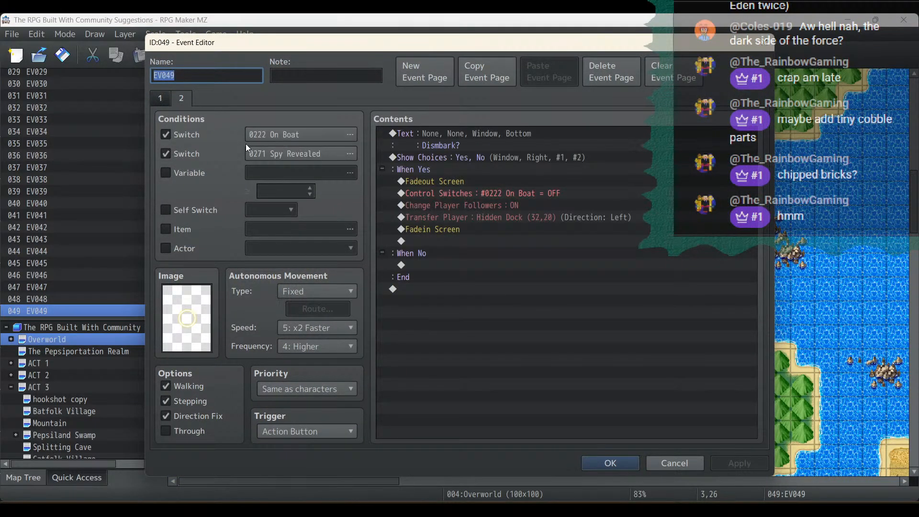
click(305, 153)
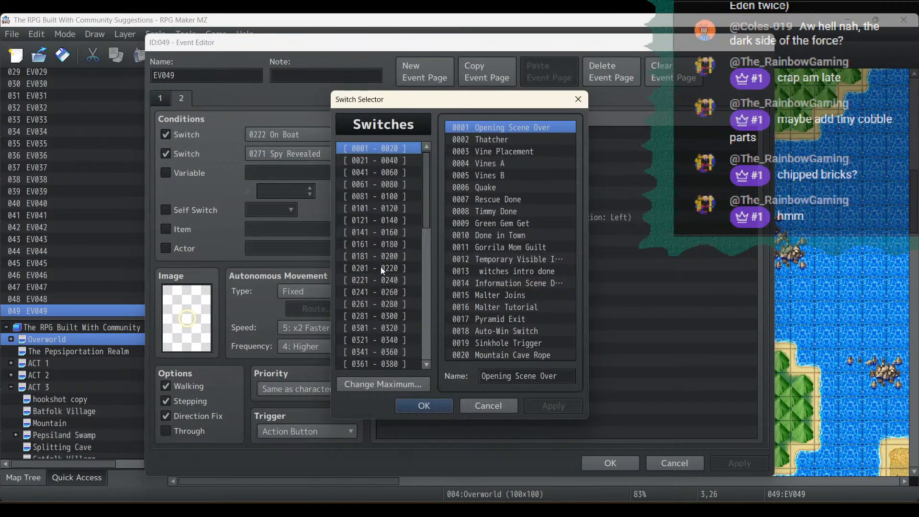
scroll(384, 316, down, 2)
click(381, 242)
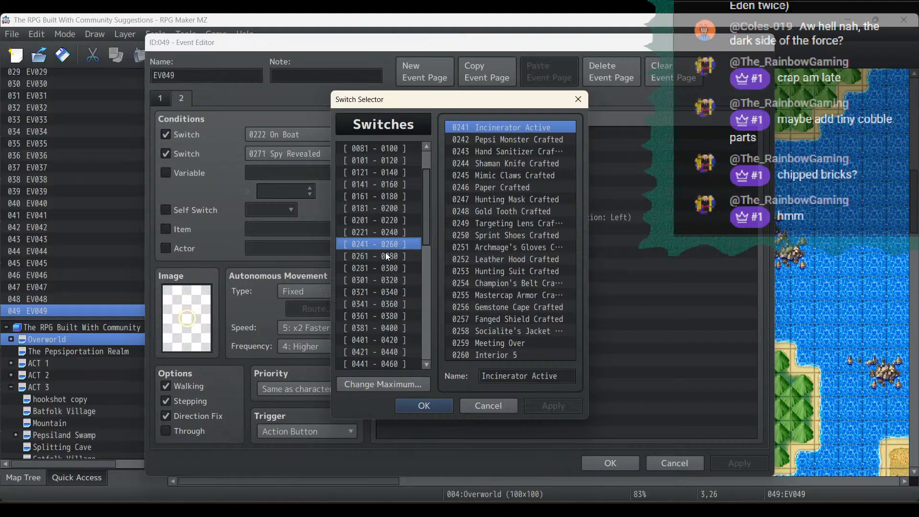
click(385, 254)
click(524, 294)
click(513, 371)
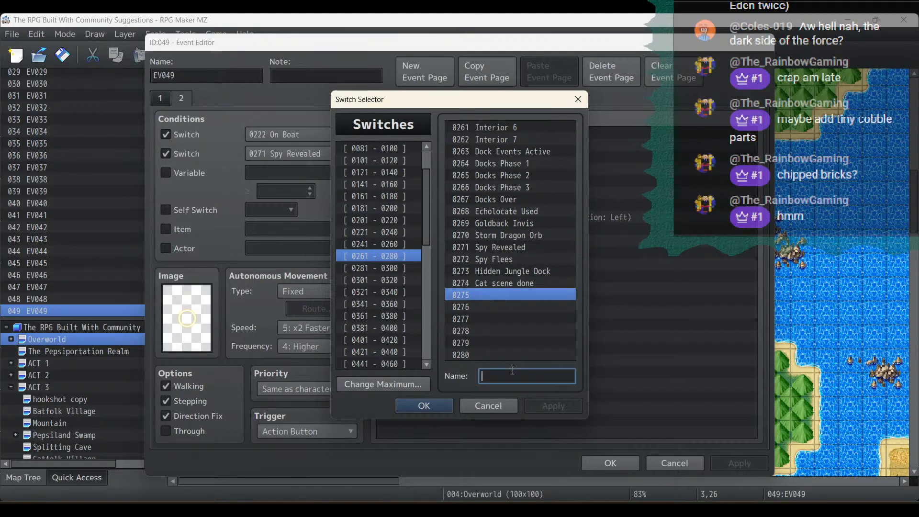
text(Rear Doc)
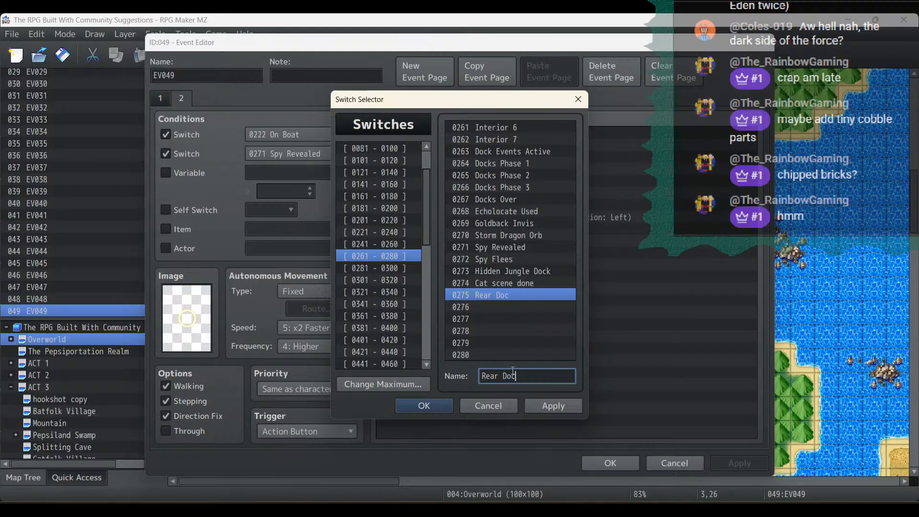
text(k Active)
click(558, 405)
click(428, 405)
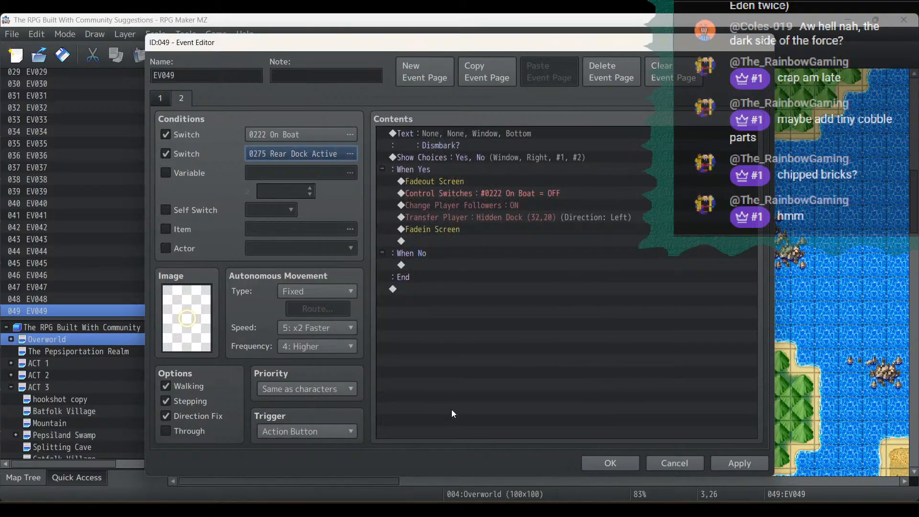
click(736, 461)
Step: Set the event's Transfer Player destination to Island Base (25,7) facing left, apply the change and close the event editor
click(436, 142)
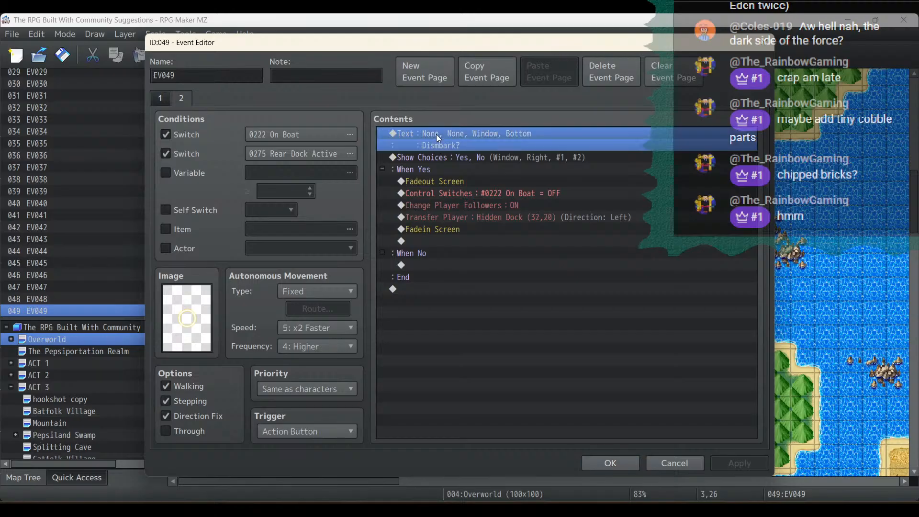
double_click(473, 213)
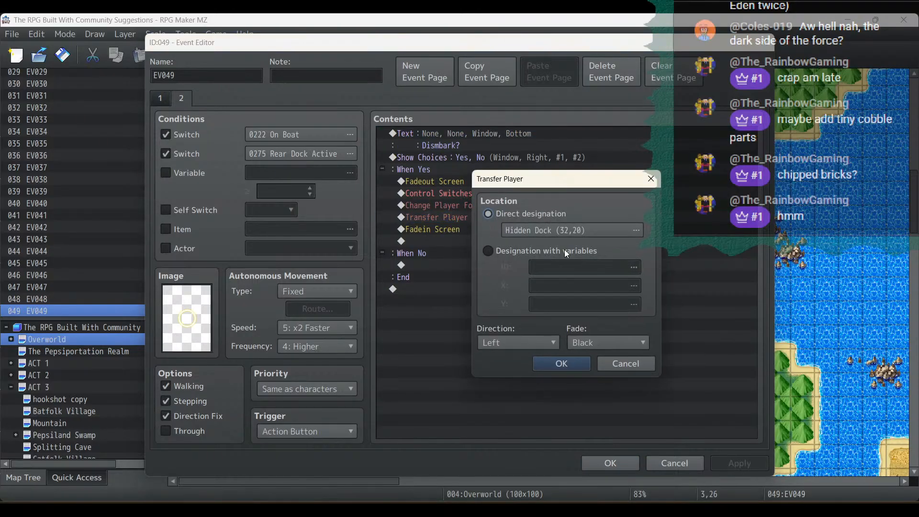
click(567, 224)
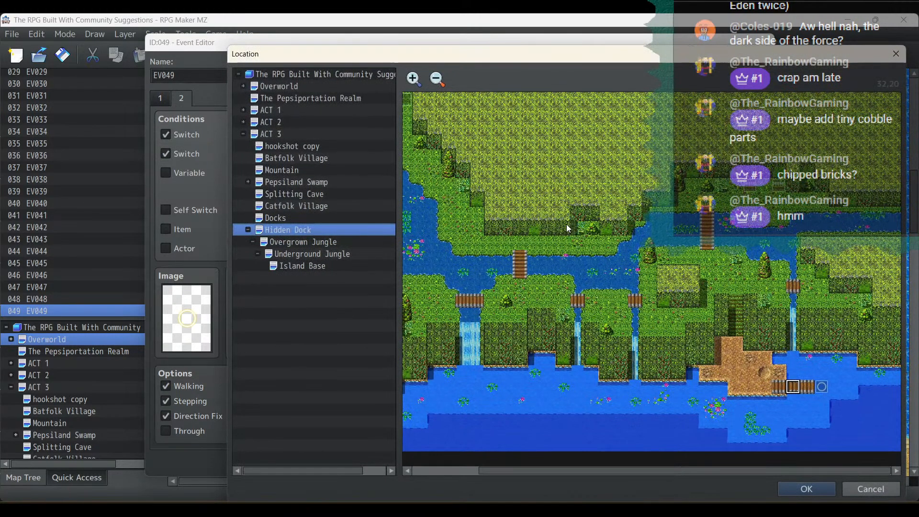
click(307, 267)
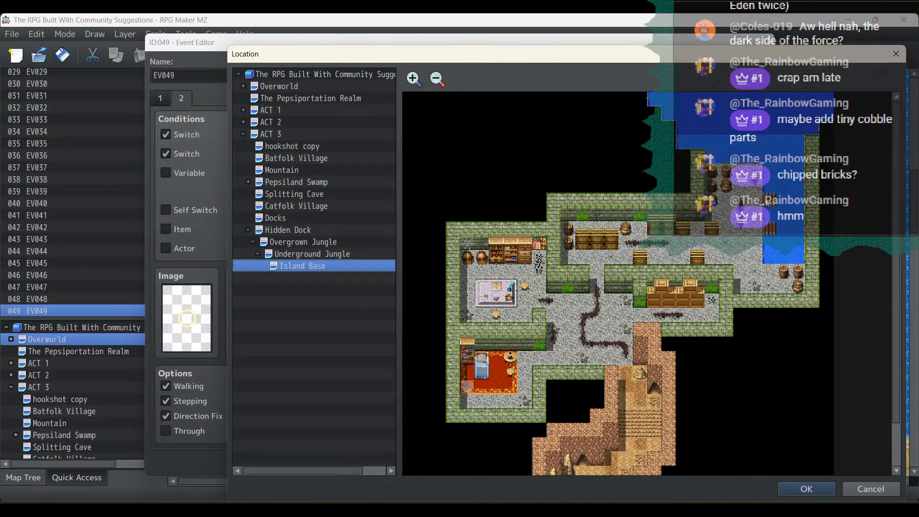
click(769, 200)
double_click(768, 200)
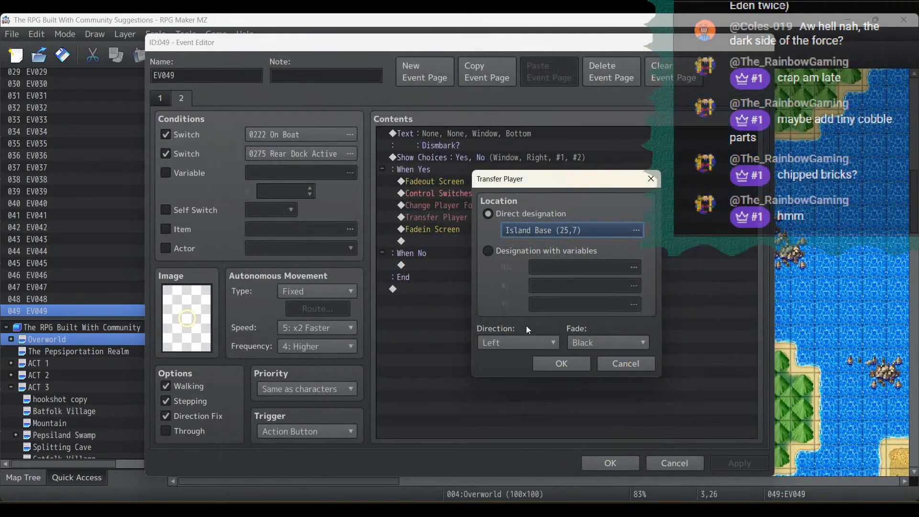
click(517, 343)
click(511, 386)
click(568, 362)
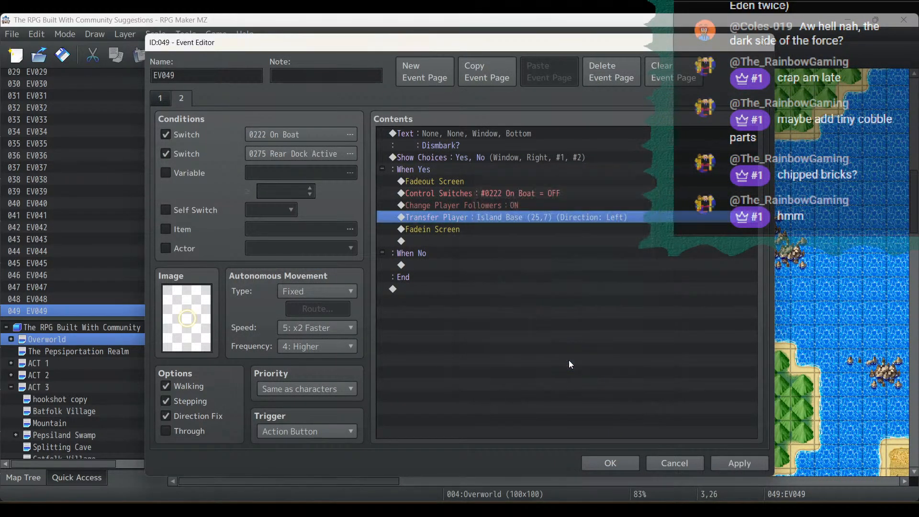
click(727, 464)
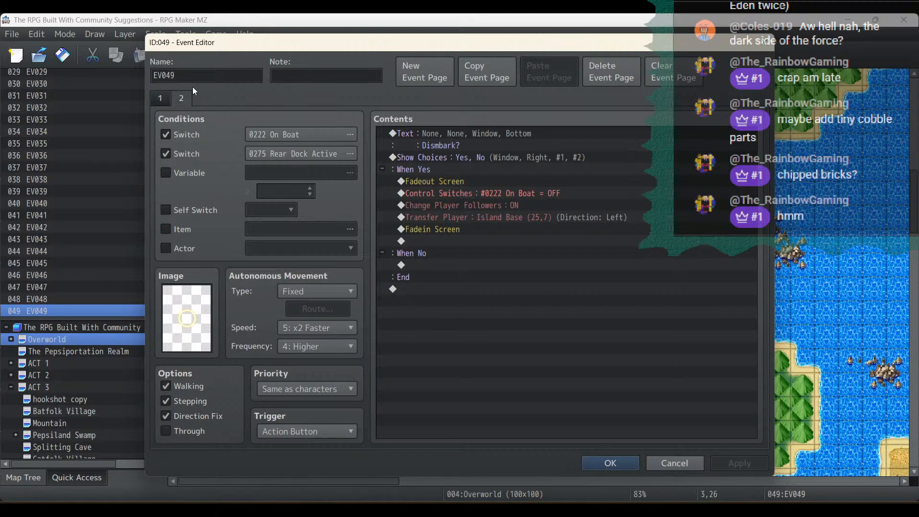
click(181, 98)
click(160, 98)
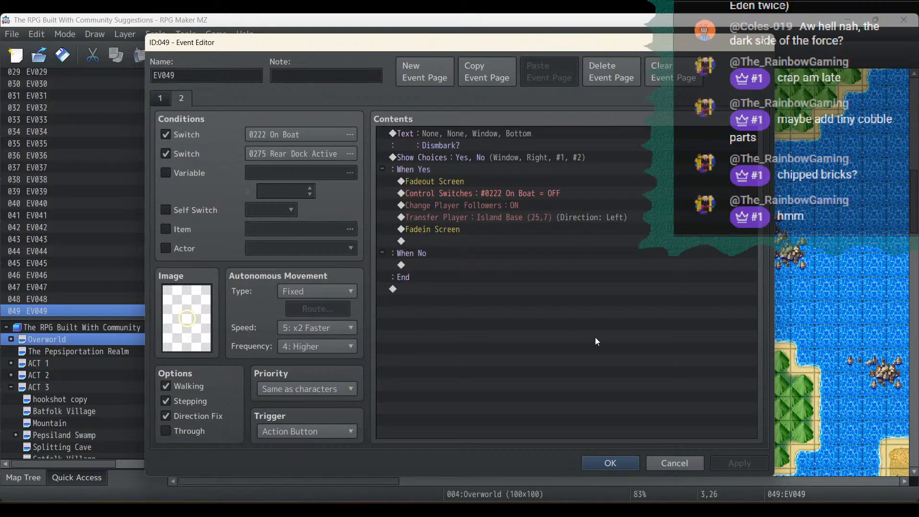
click(611, 462)
Step: Copy the boat event at 34,20 on the Hidden Dock map and paste it on Island Base at 26,7 beside the dock planks
scroll(58, 391, down, 2)
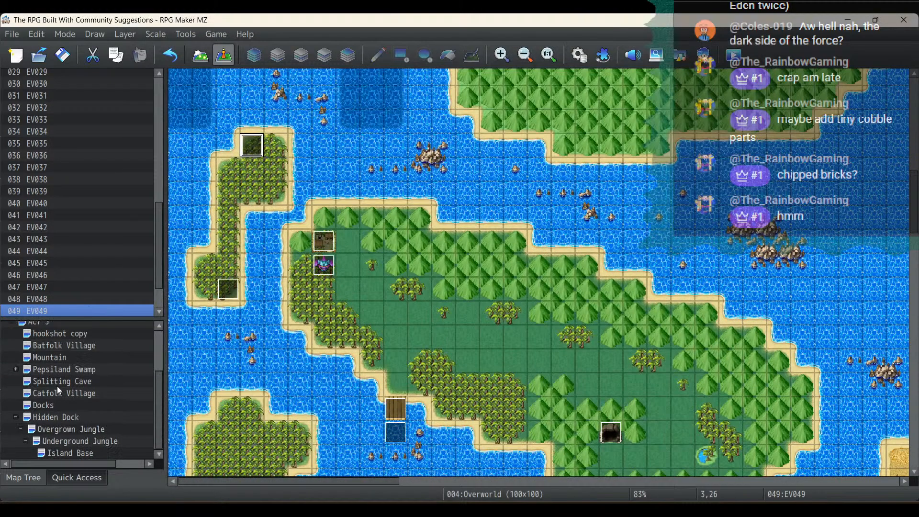
click(65, 418)
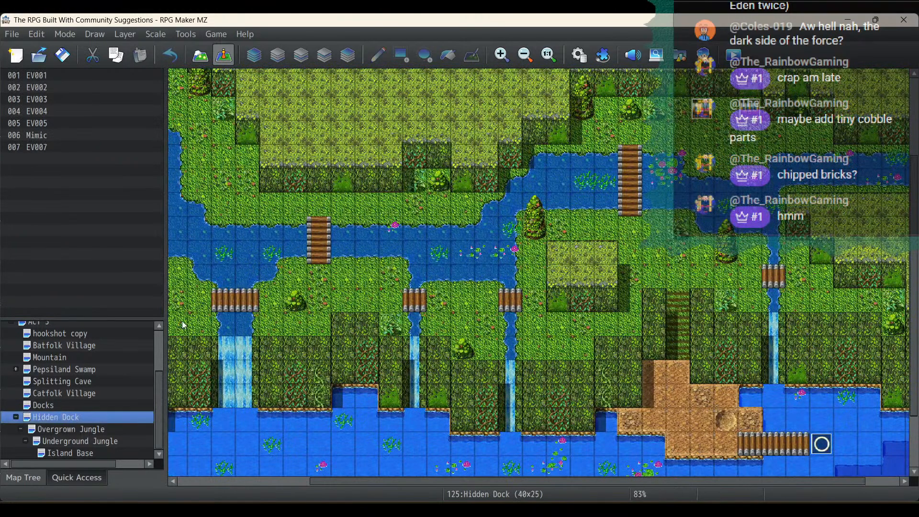
click(812, 450)
right_click(812, 450)
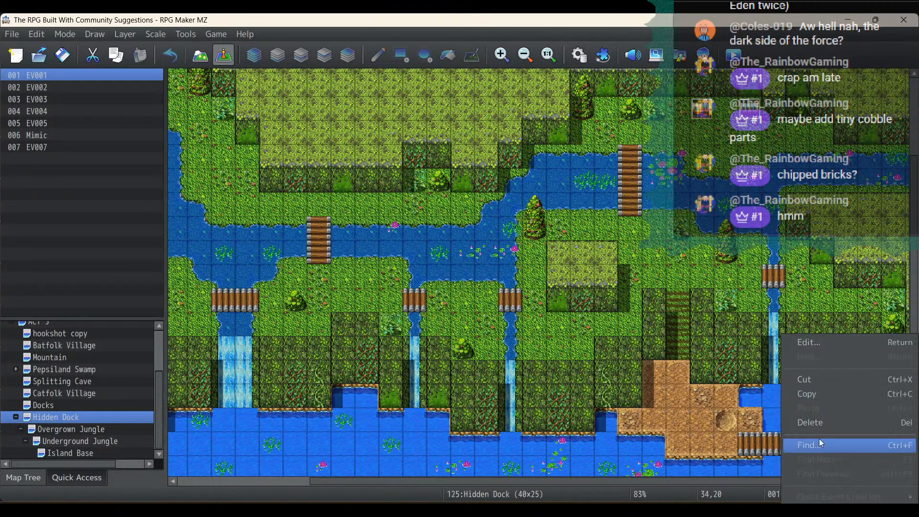
click(809, 392)
click(70, 454)
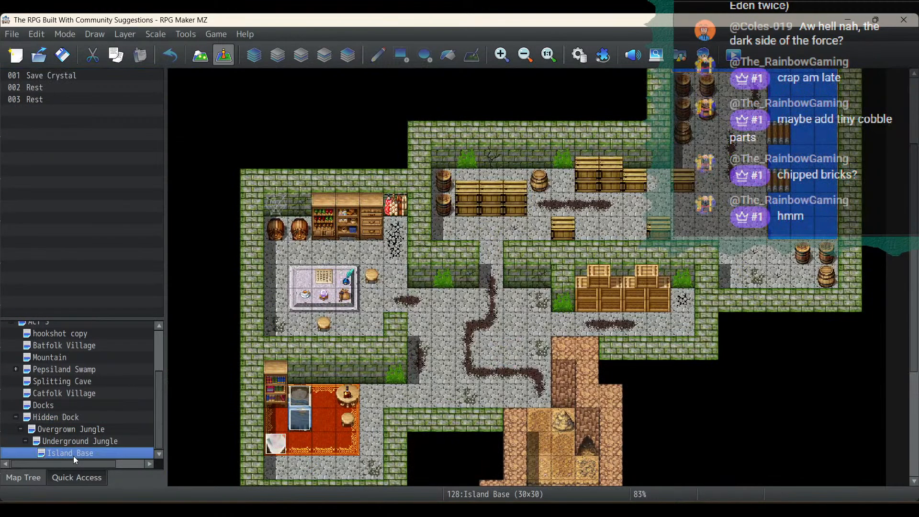
right_click(806, 140)
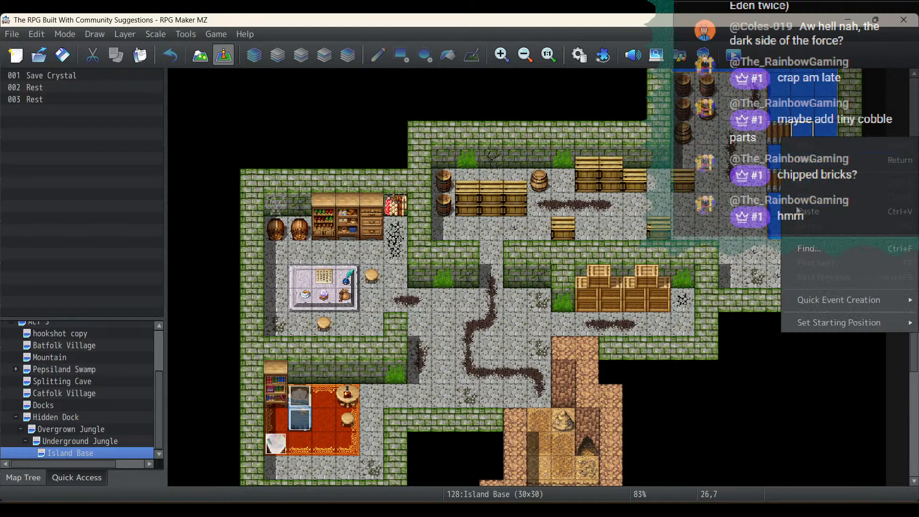
click(809, 212)
Step: Open the pasted boat event at 26,7 and compare the conditions and contents of its two pages
double_click(802, 134)
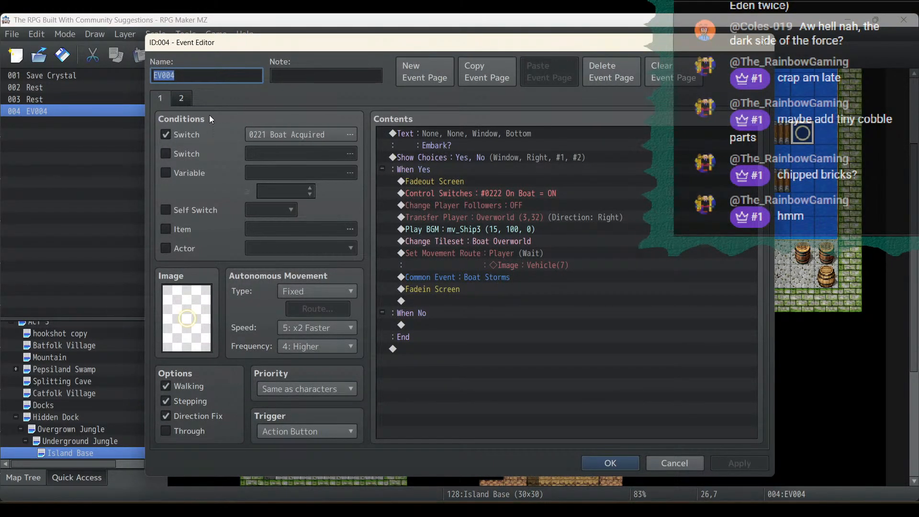
click(177, 104)
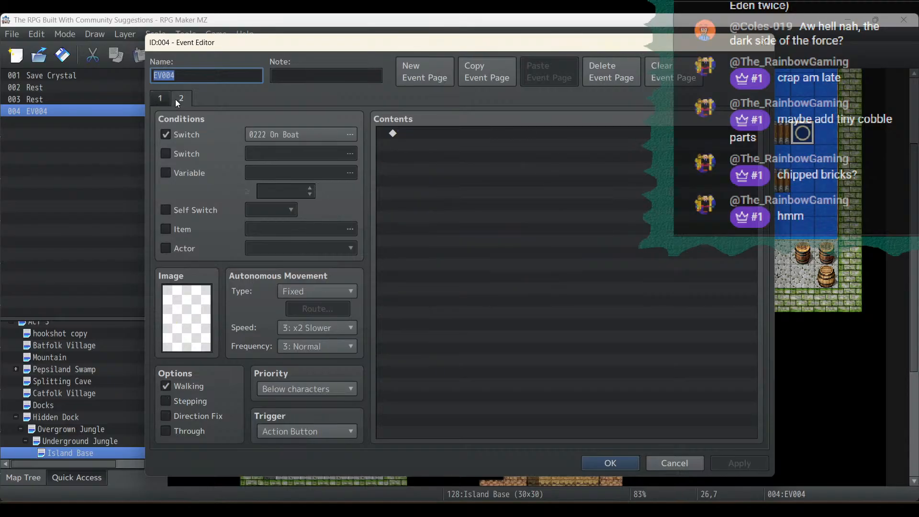
click(163, 105)
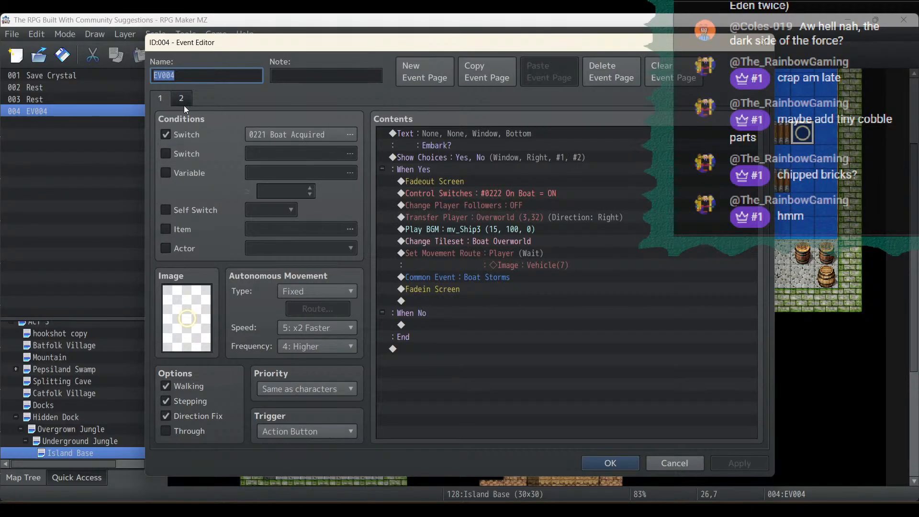
click(184, 104)
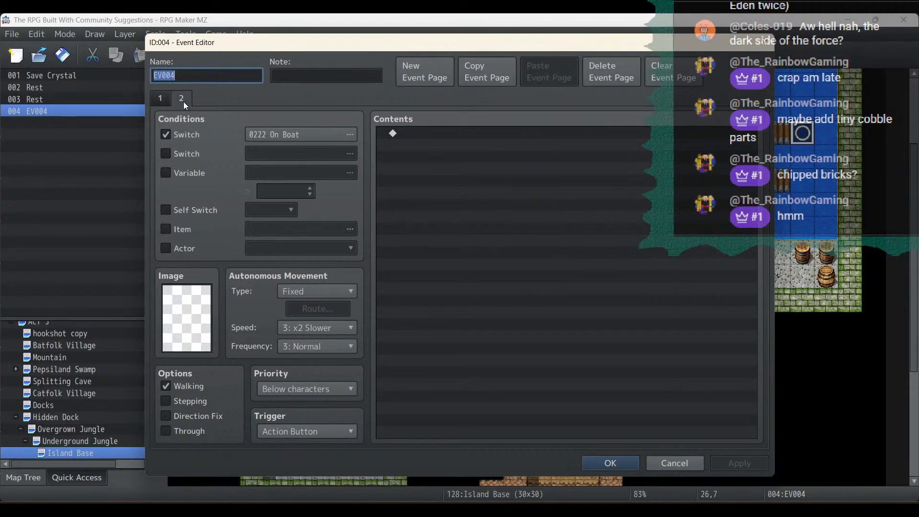
click(160, 102)
click(305, 135)
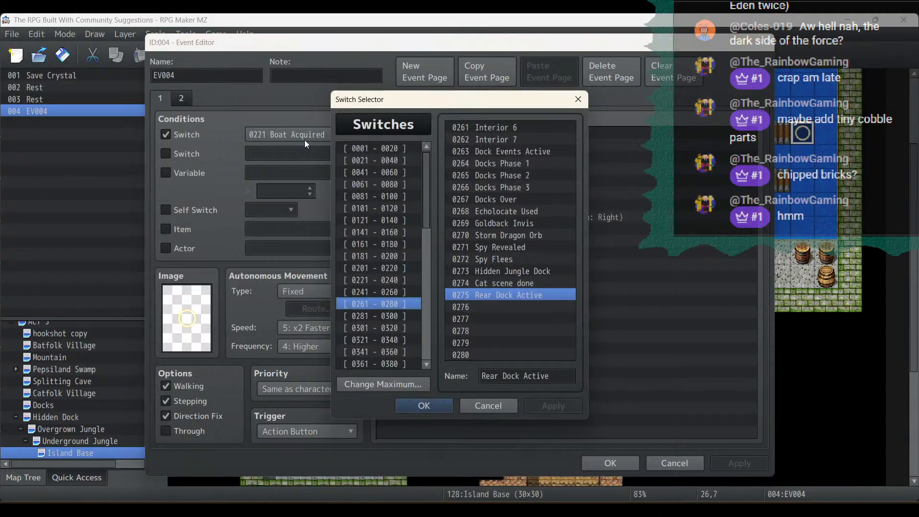
click(504, 305)
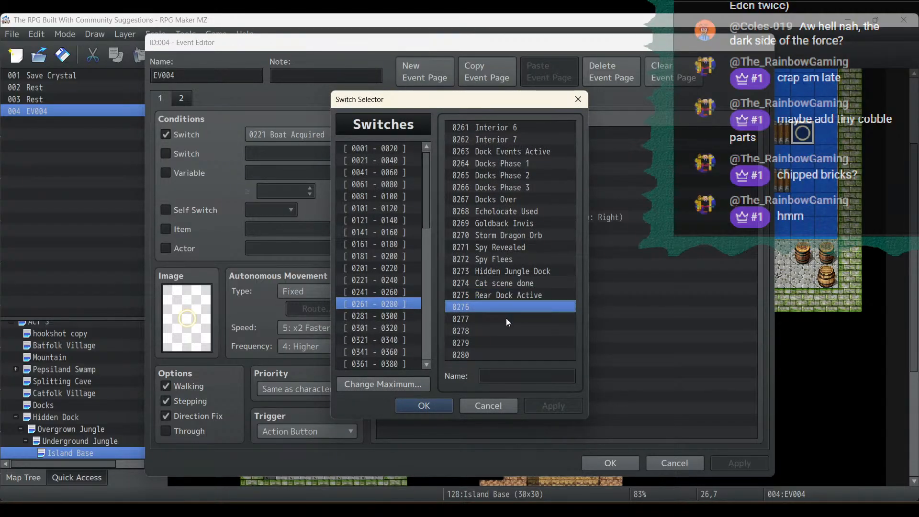
click(517, 377)
text(Rea)
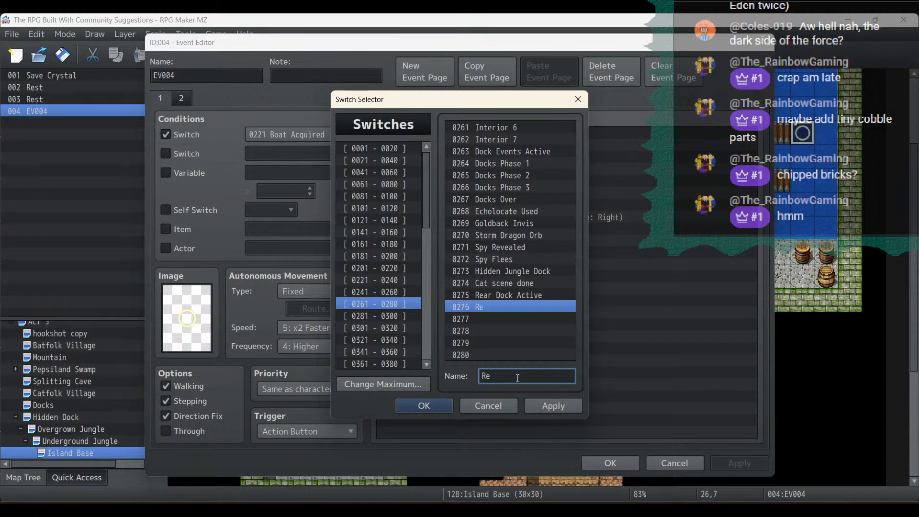
key(BackSpace)
key(BackSpace)
key(BackSpace)
key(BackSpace)
click(490, 402)
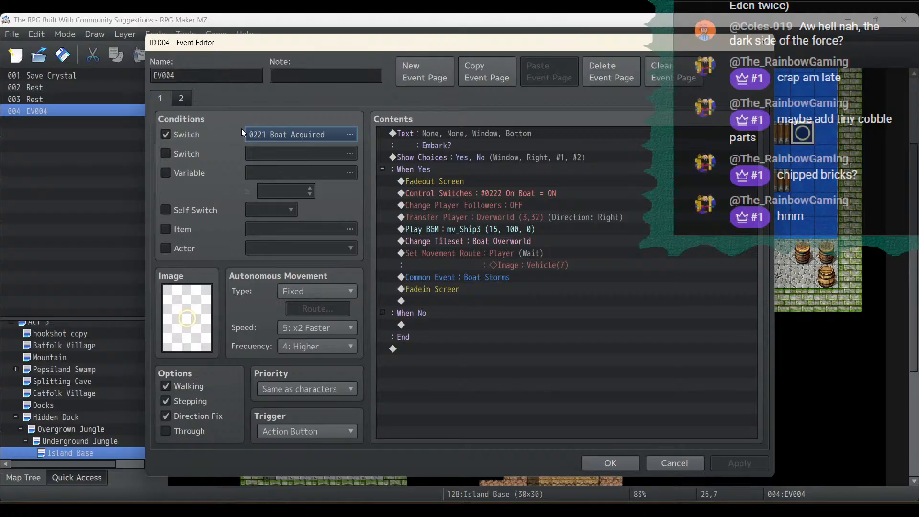
Step: Set the switch condition on page 1 of the boat event to 0275 Rear Dock Active and apply it
click(182, 99)
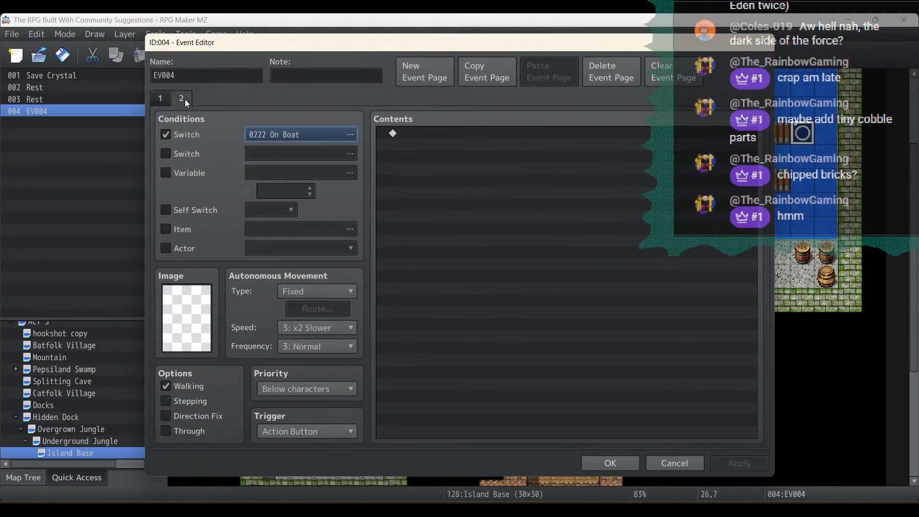
click(159, 100)
click(317, 130)
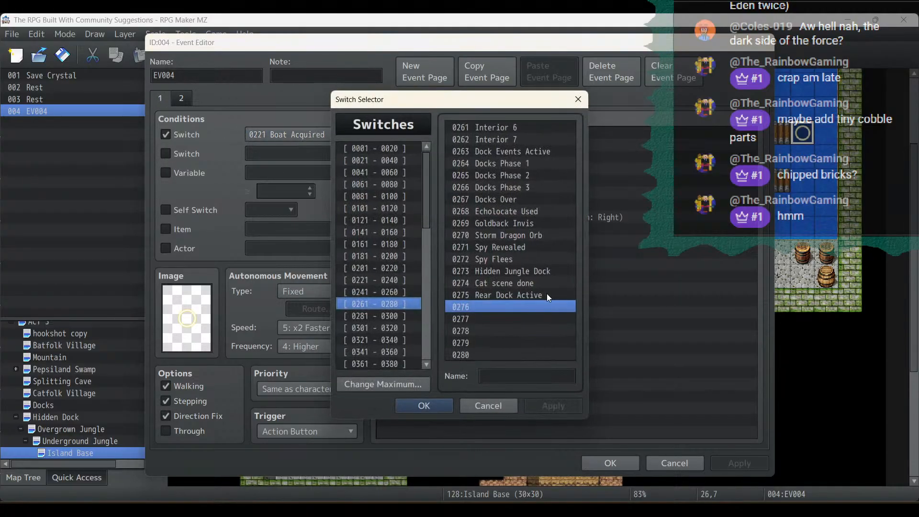
click(529, 296)
double_click(530, 295)
click(739, 461)
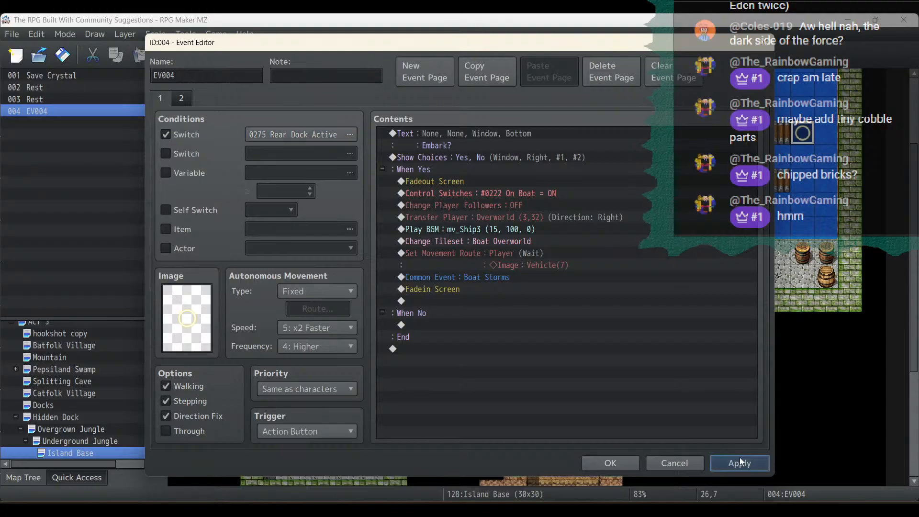
Step: Name switch 0276 Letter Read, make it the second switch condition on page 1 of the boat event, and apply it
click(194, 171)
click(194, 174)
click(190, 155)
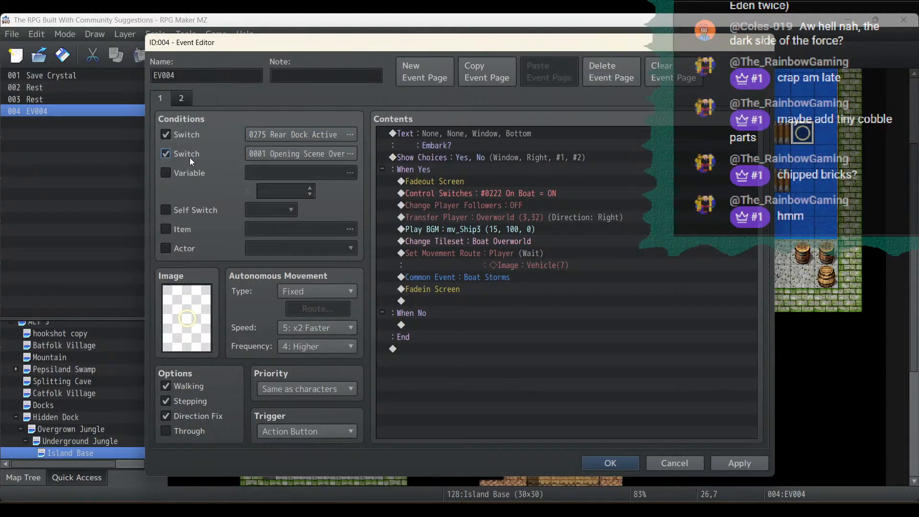
click(274, 154)
click(510, 307)
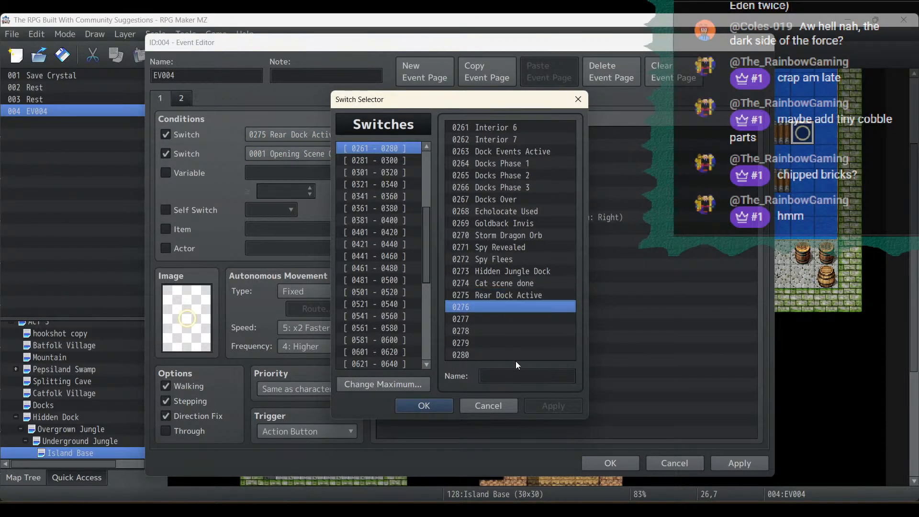
click(517, 375)
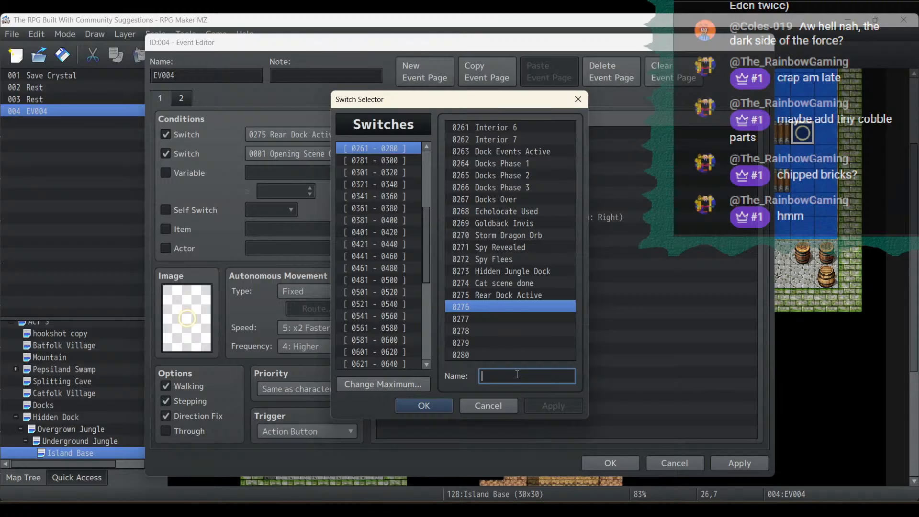
text(R)
key(BackSpace)
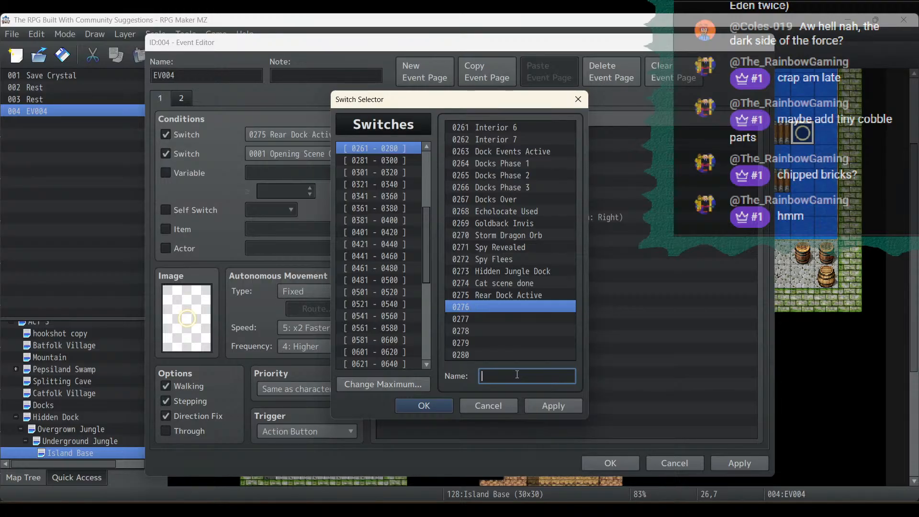
text(Letter Read)
click(567, 412)
click(467, 409)
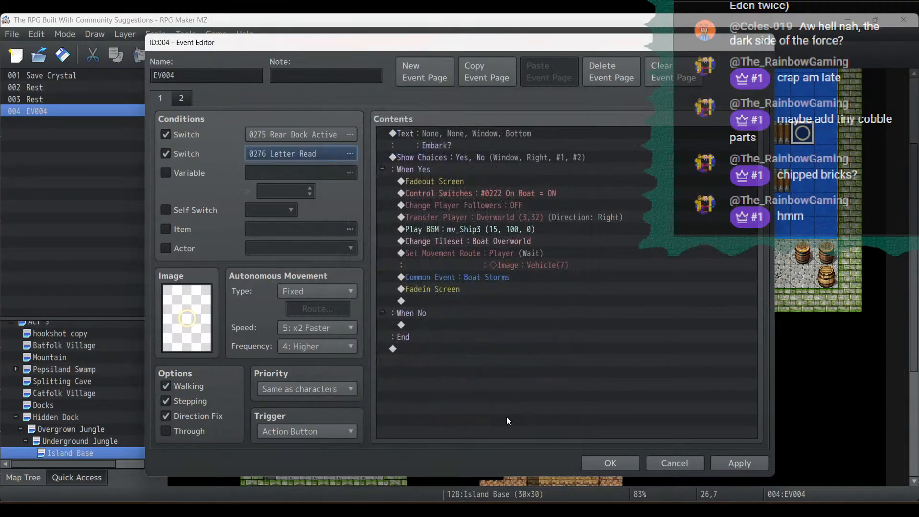
click(749, 461)
Step: Set the boat event's Transfer Player destination to Overworld (3,25) facing up, apply it and close the event editor
click(478, 145)
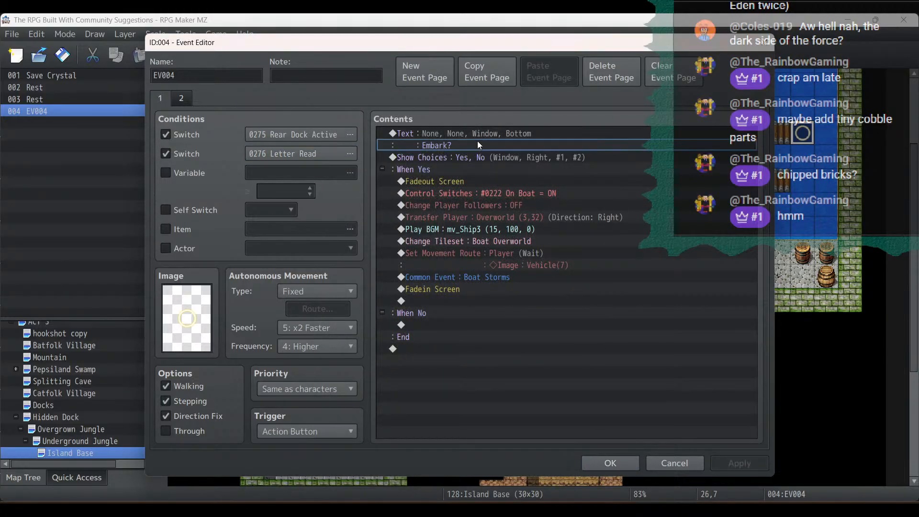
double_click(486, 217)
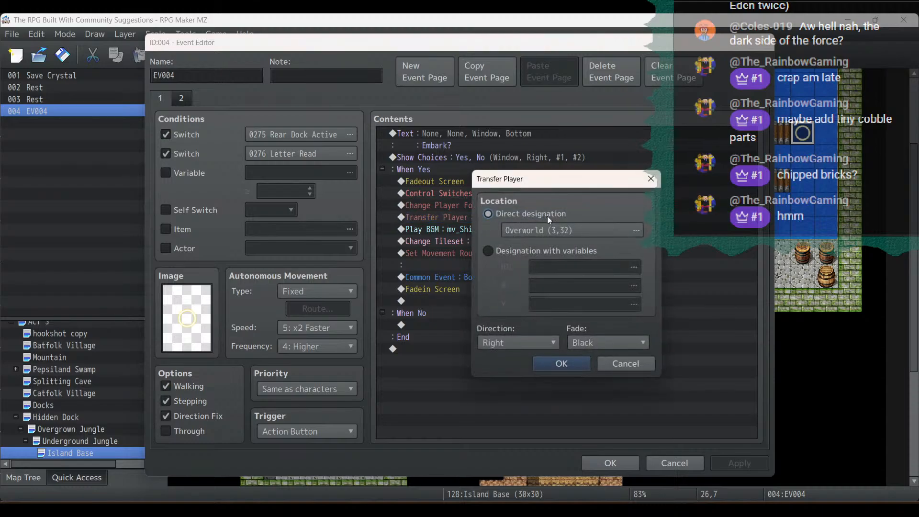
click(556, 225)
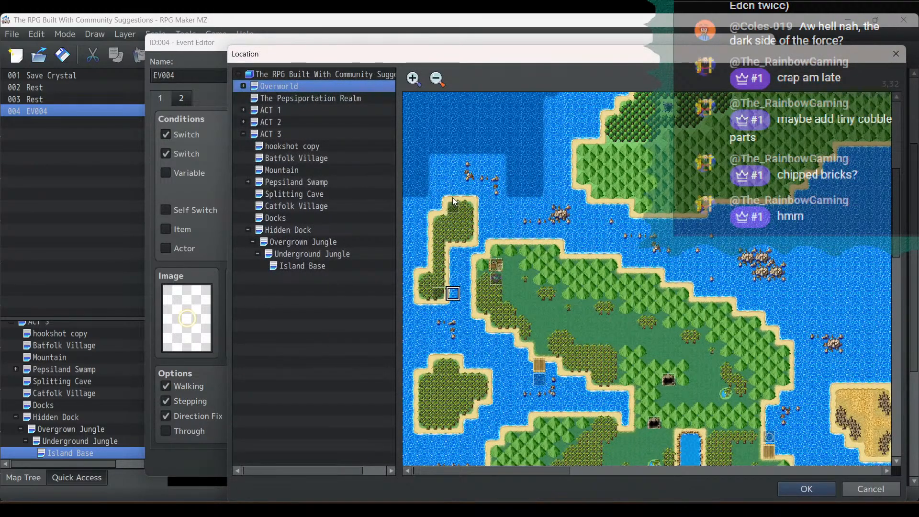
click(453, 192)
double_click(453, 192)
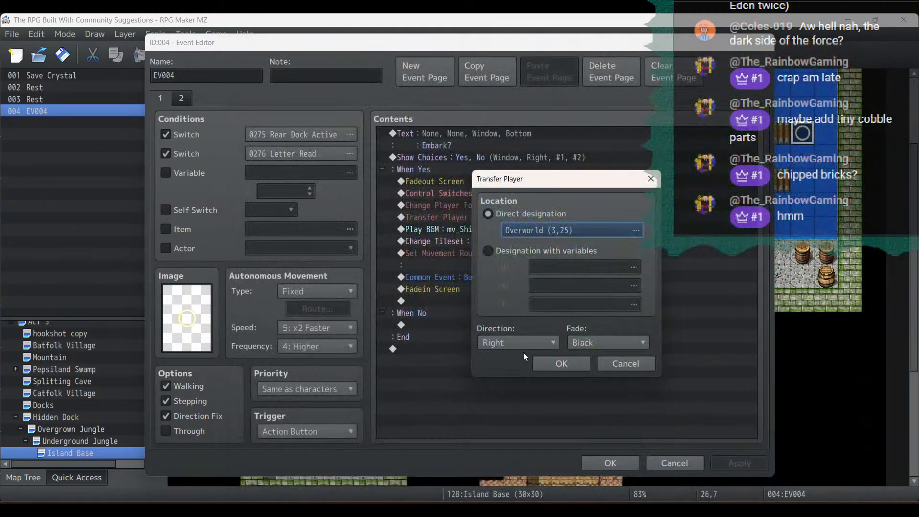
click(524, 349)
click(520, 413)
click(557, 367)
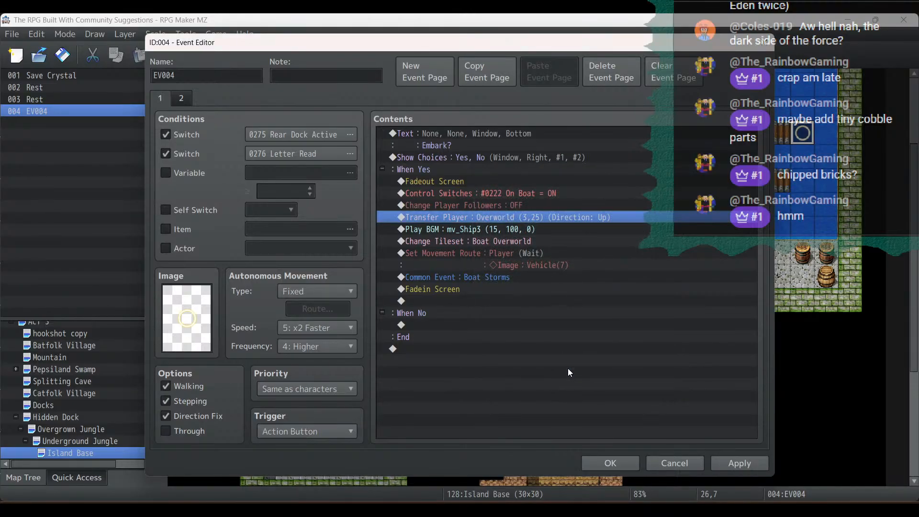
click(737, 463)
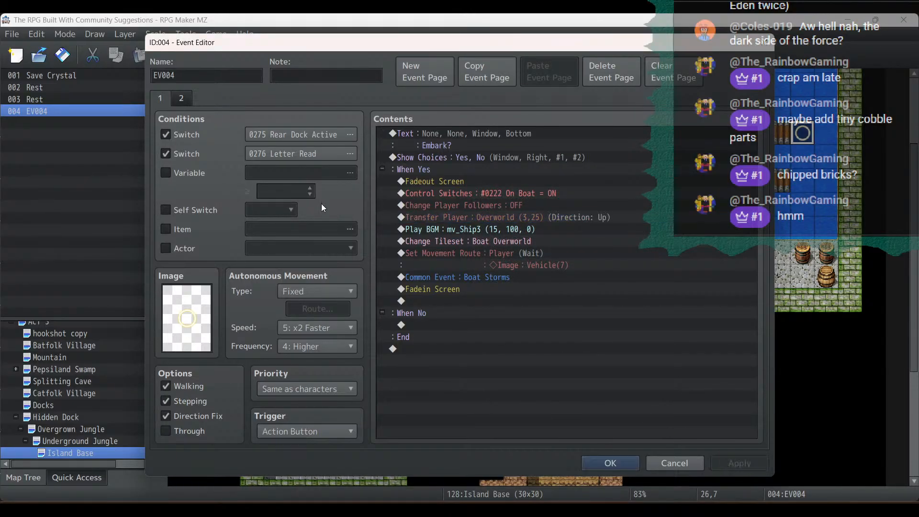
click(182, 101)
click(158, 100)
click(610, 463)
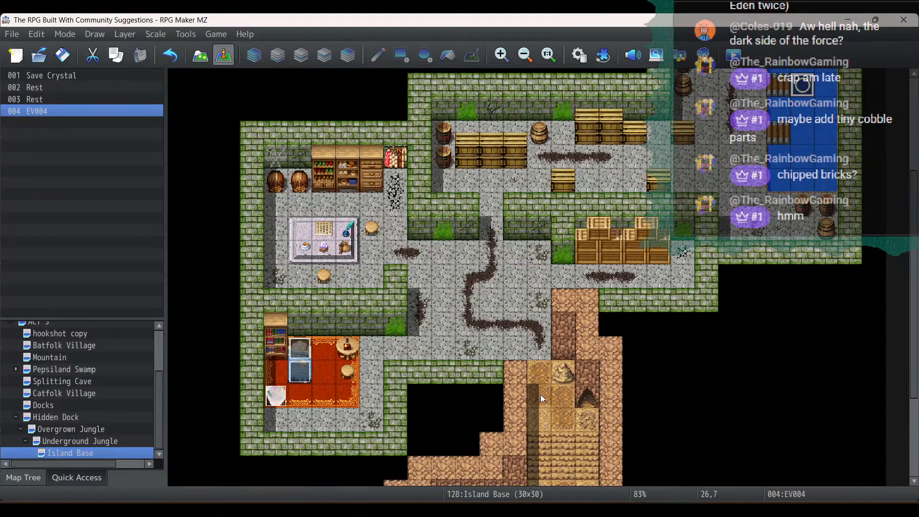
Step: Create an event at 15,20 on Island Base with an Event Touch trigger and the switch condition 0275 Rear Dock Active
double_click(540, 394)
click(272, 430)
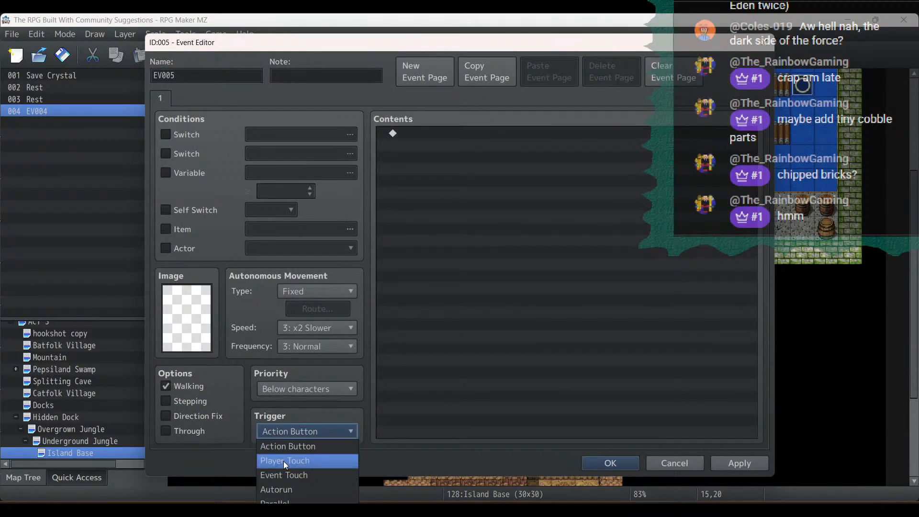
click(287, 474)
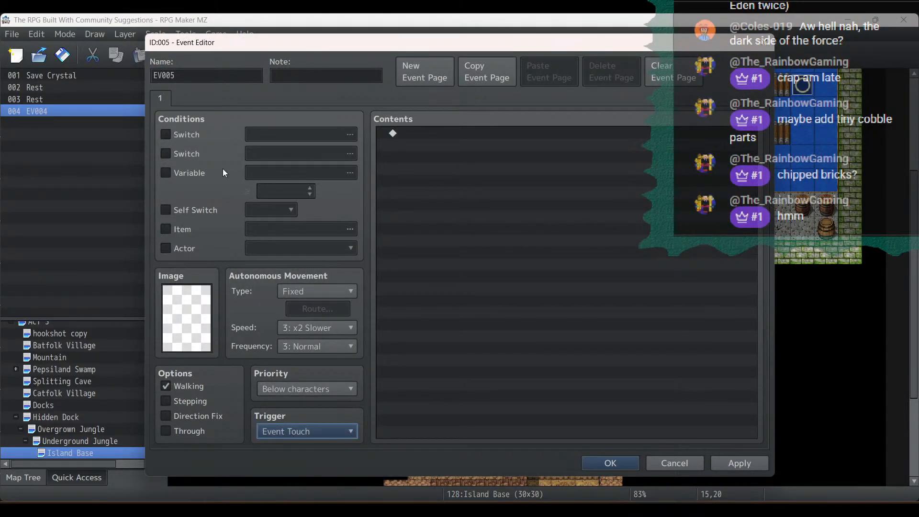
click(192, 134)
click(307, 134)
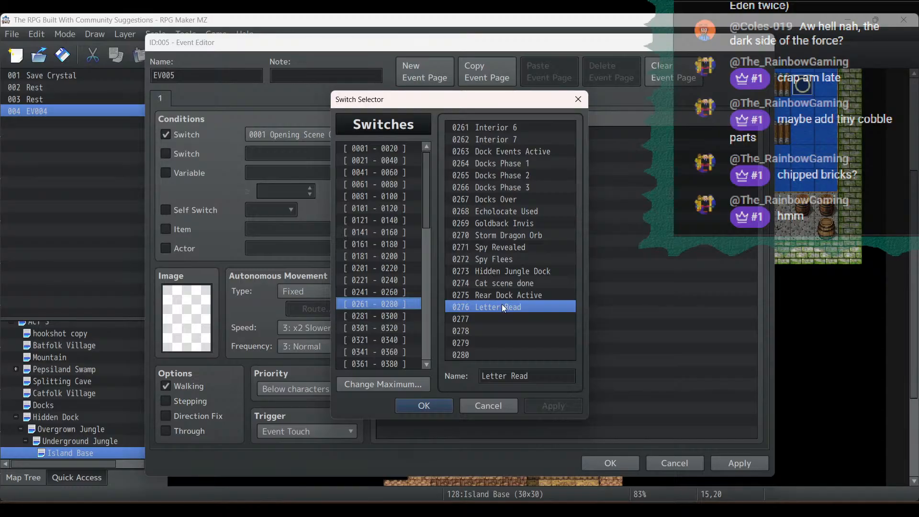
double_click(502, 292)
click(740, 462)
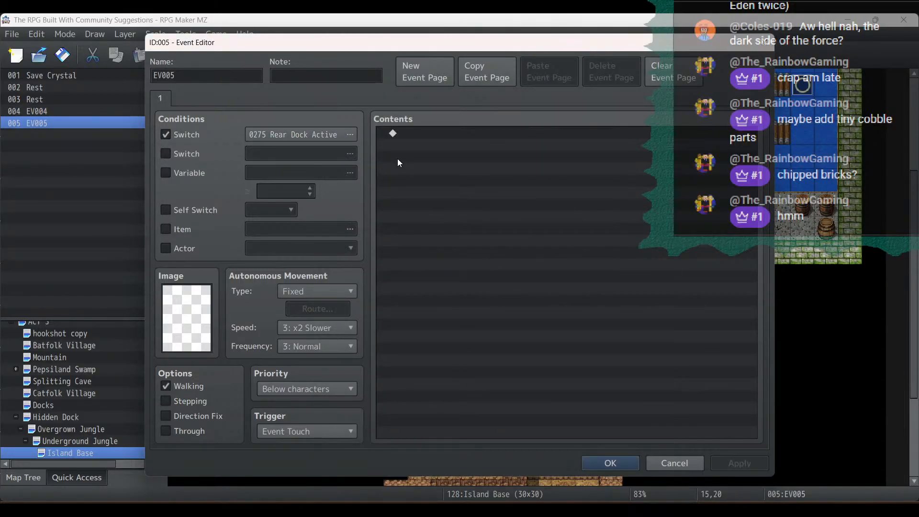
Step: Add a second page to the event with switch conditions 0276 Letter Read and 0275 Rear Dock Active, and apply it
click(425, 71)
click(176, 136)
click(278, 134)
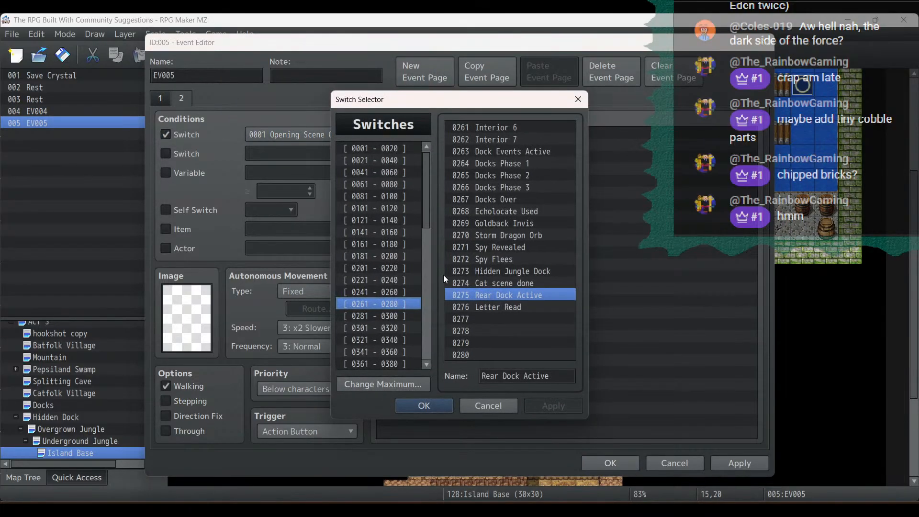
double_click(504, 307)
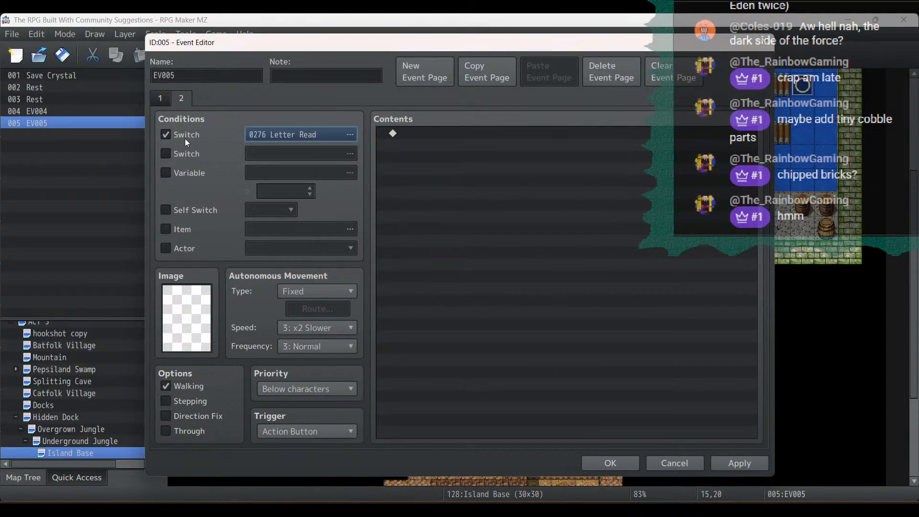
click(183, 153)
click(278, 154)
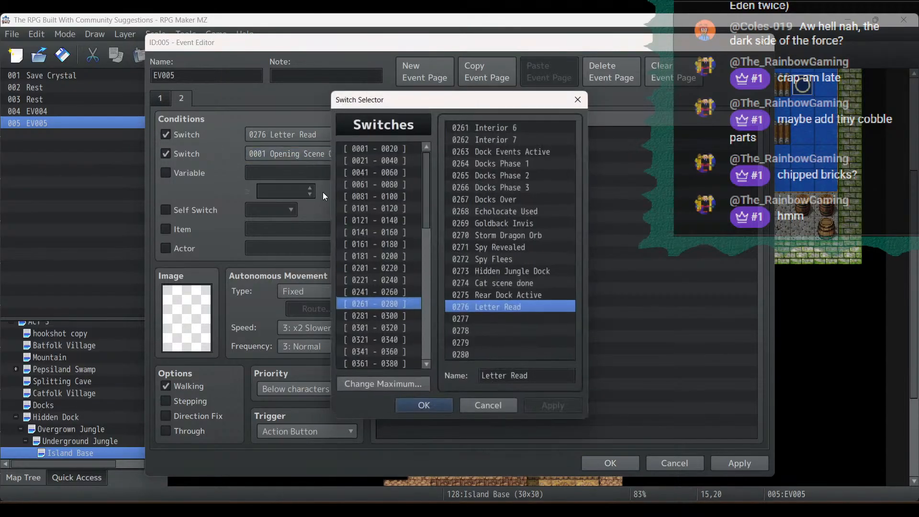
double_click(532, 295)
click(743, 464)
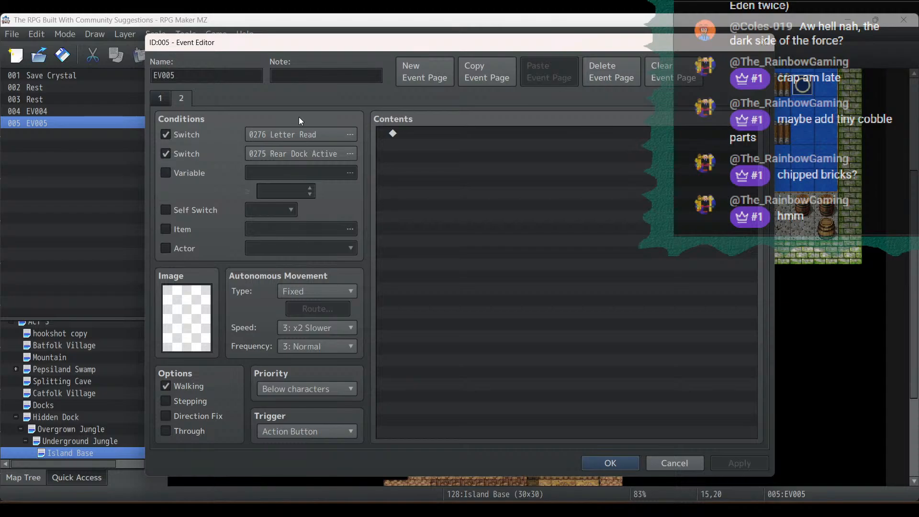
Step: Give page 1 of the event a player movement route of two Move Up steps followed by Gather Followers
click(167, 97)
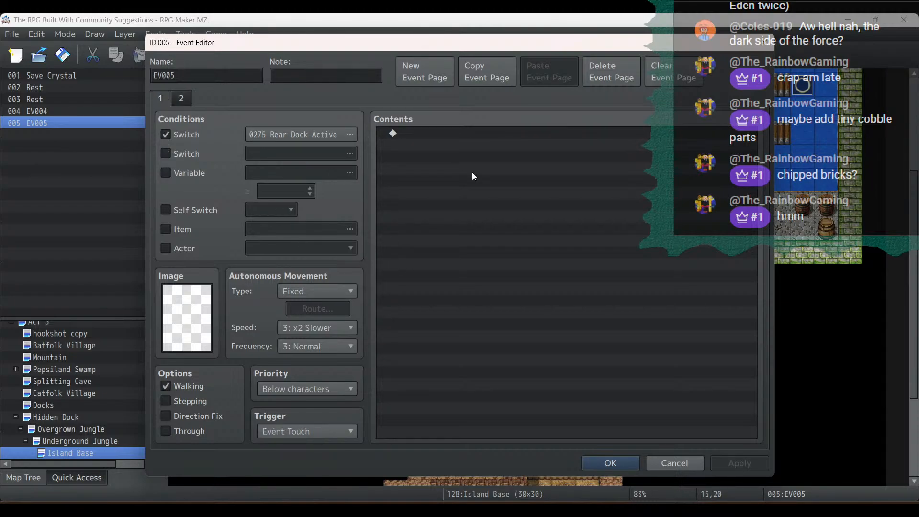
double_click(434, 143)
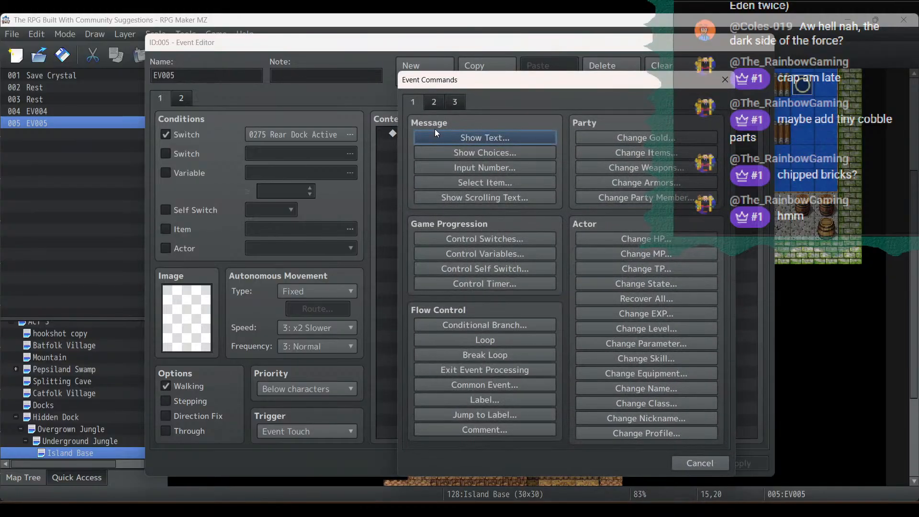
click(439, 102)
click(481, 200)
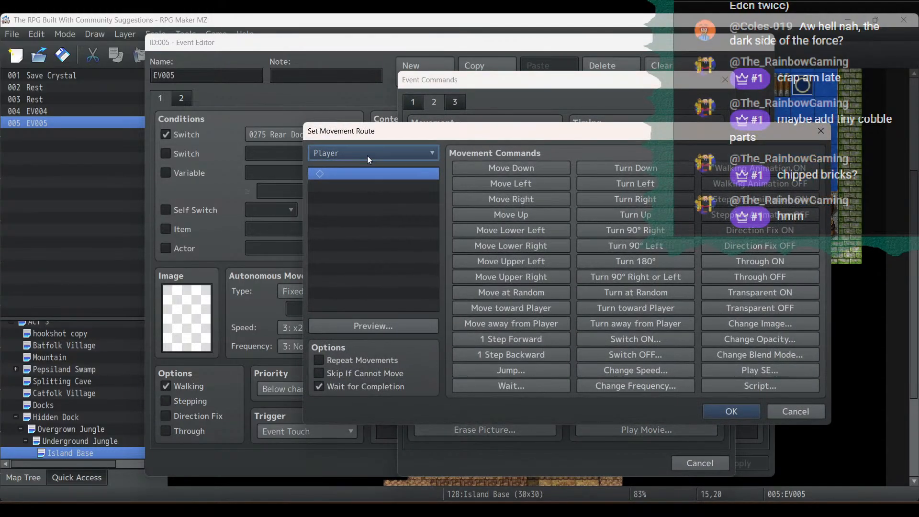
click(521, 215)
click(522, 214)
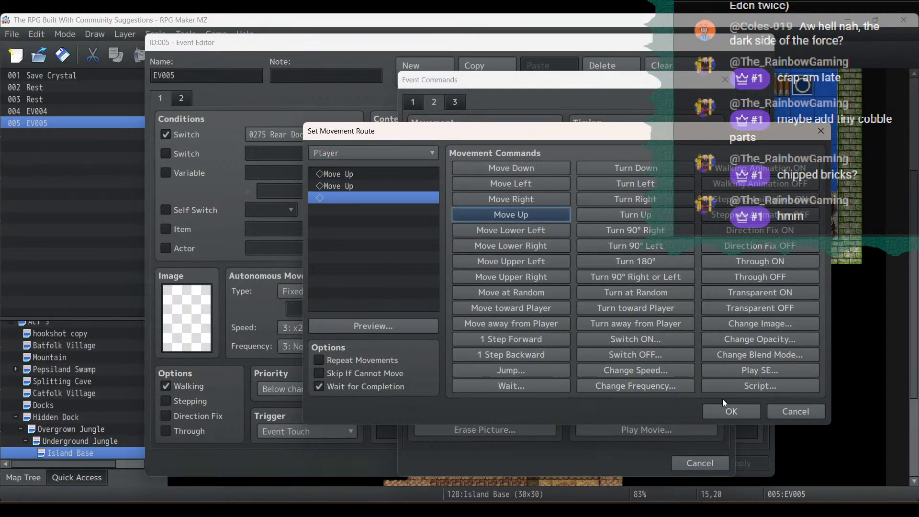
click(720, 411)
double_click(474, 168)
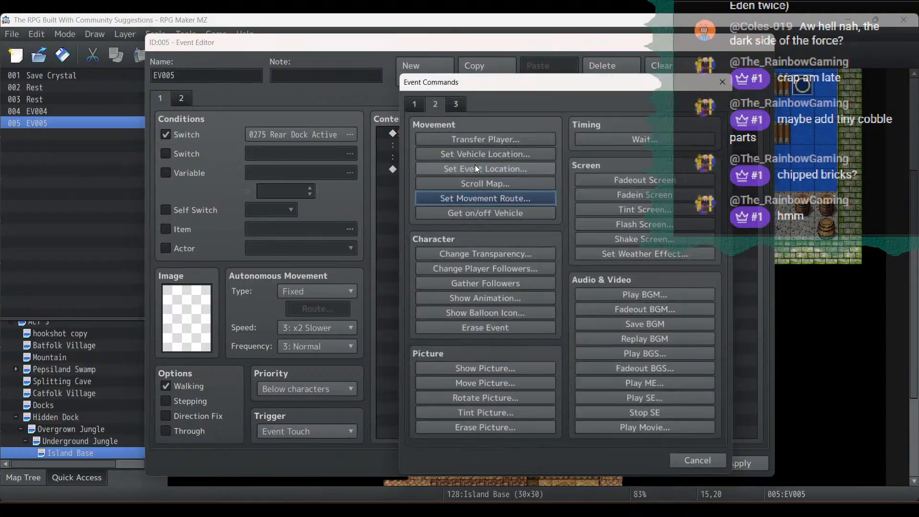
click(509, 284)
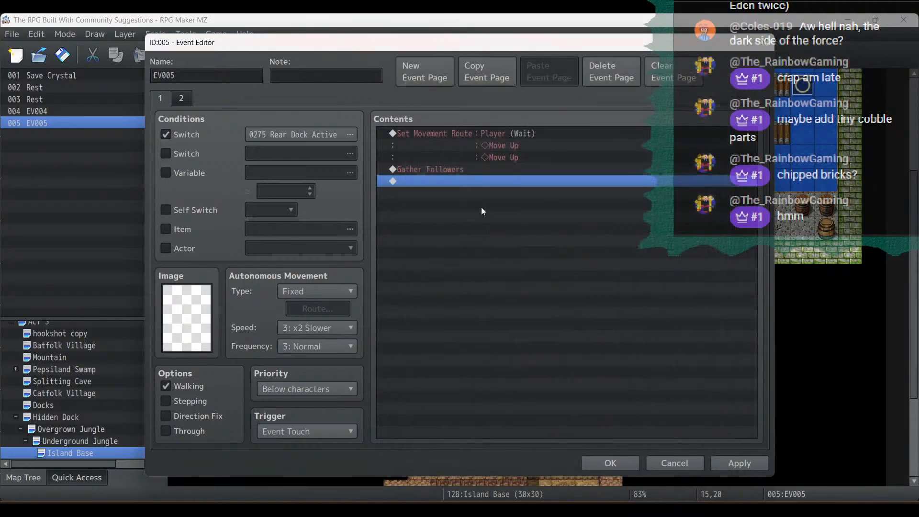
Step: Add the Catasby face message "There must be something in here that can tell us where that cat went!" to page 1 and save the event
double_click(487, 181)
click(414, 102)
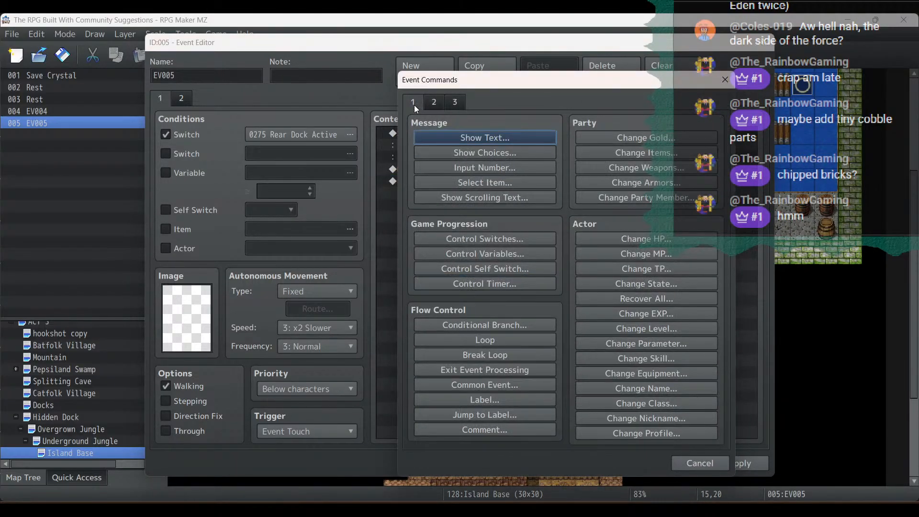
click(445, 137)
double_click(432, 252)
click(399, 217)
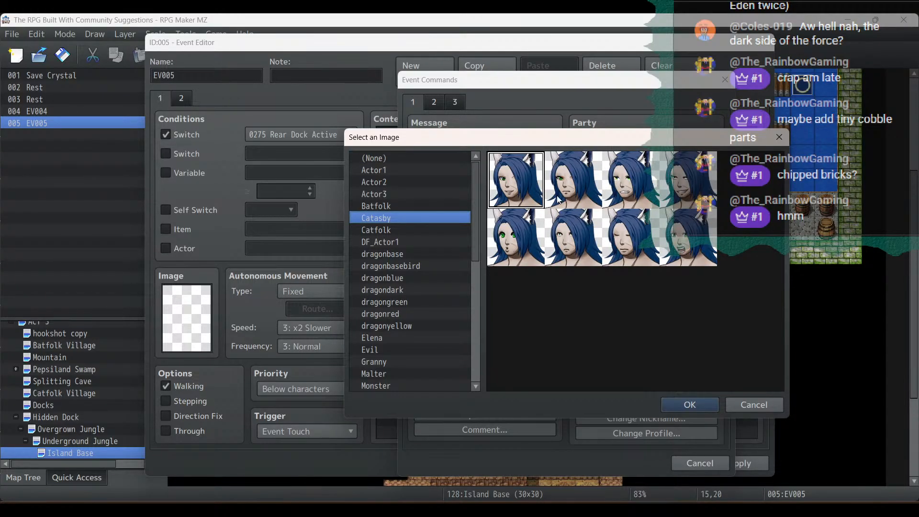
double_click(527, 201)
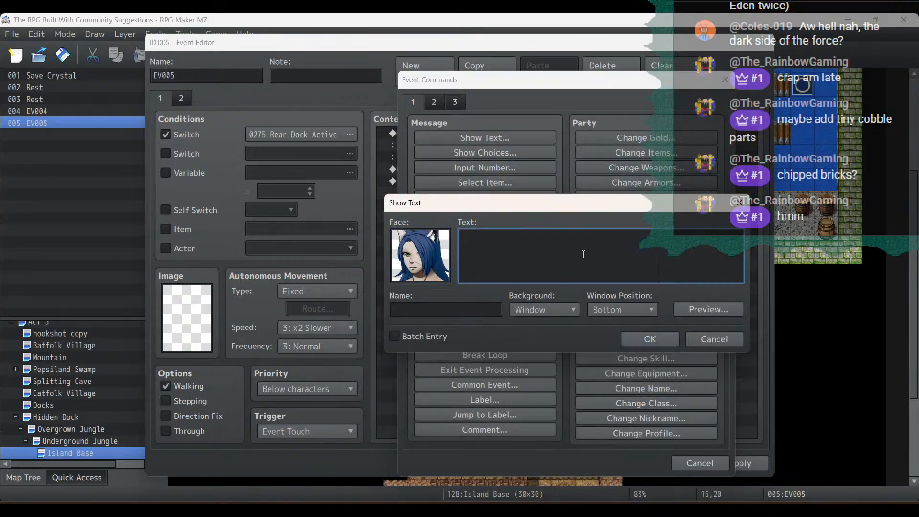
text(There must be something in here)
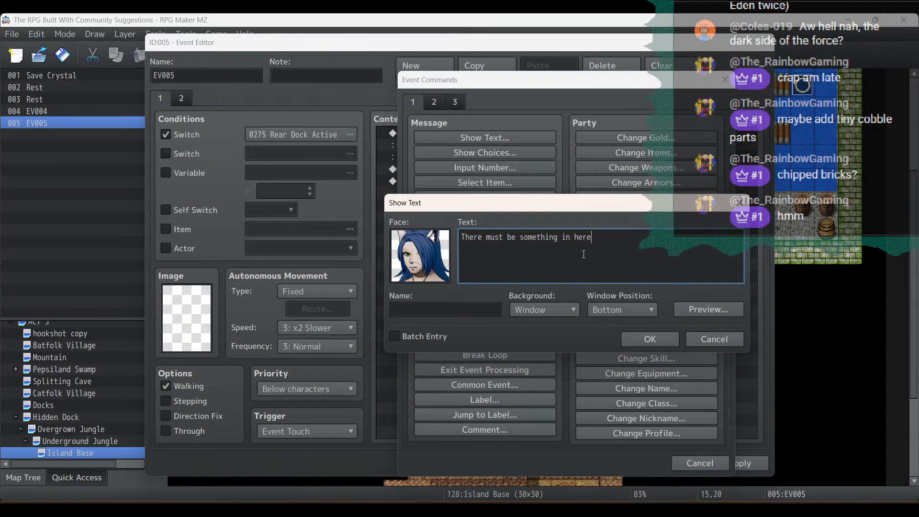
text( that can)
key(Return)
text(tell us where that cat went!)
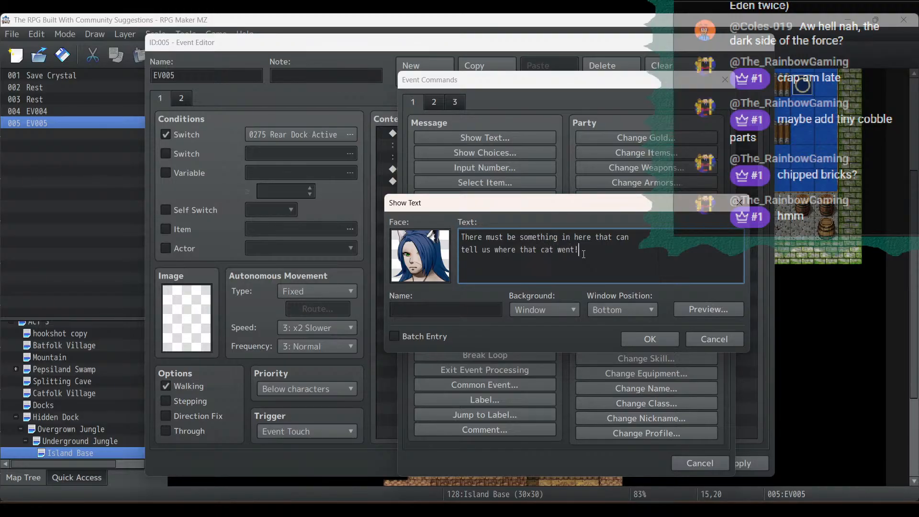
click(641, 343)
click(740, 463)
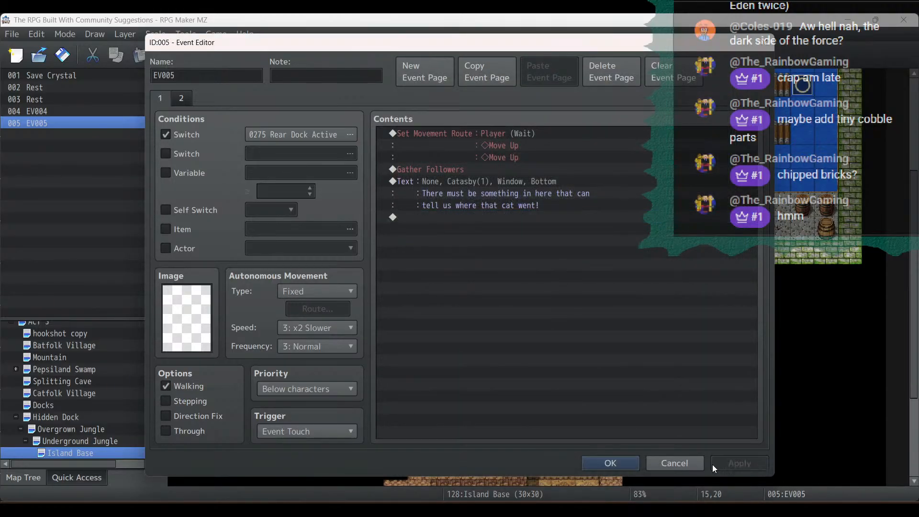
click(180, 97)
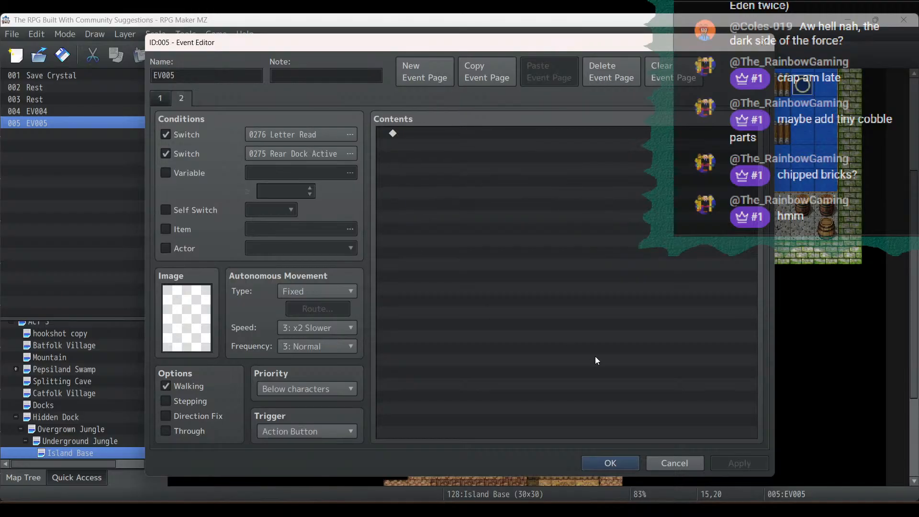
click(604, 463)
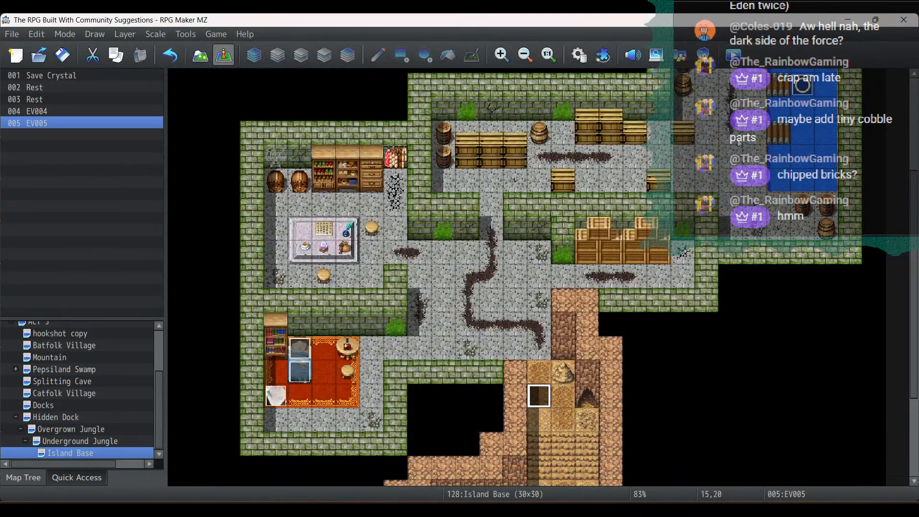
Step: Review both pages of the rear dock boat event at 26,7 on Island Base
double_click(809, 86)
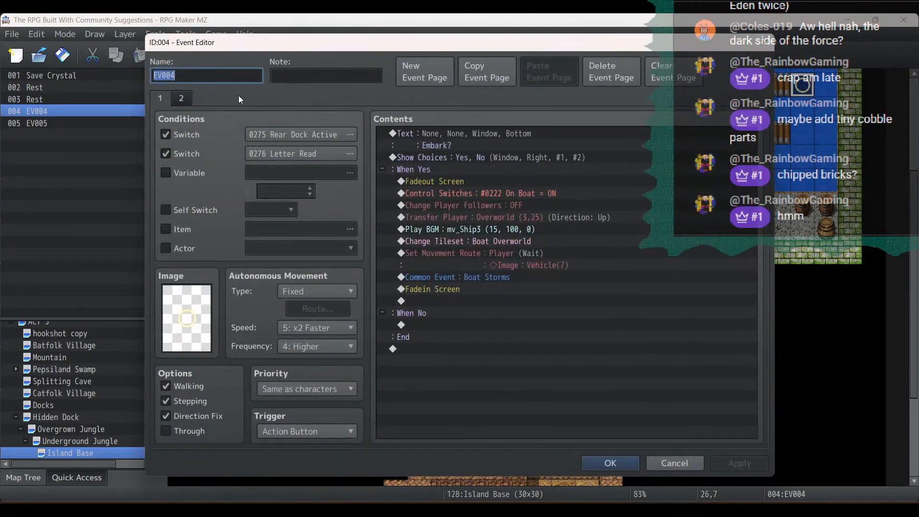
click(188, 98)
click(171, 102)
click(614, 463)
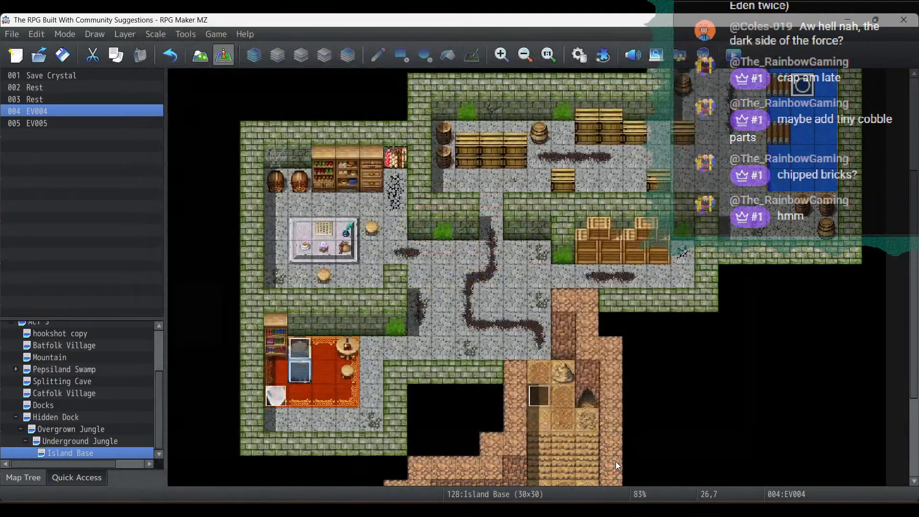
Step: Create an event at 26,9 on Island Base and give it the sailing raft image from mv_Vehicle
scroll(708, 335, up, 3)
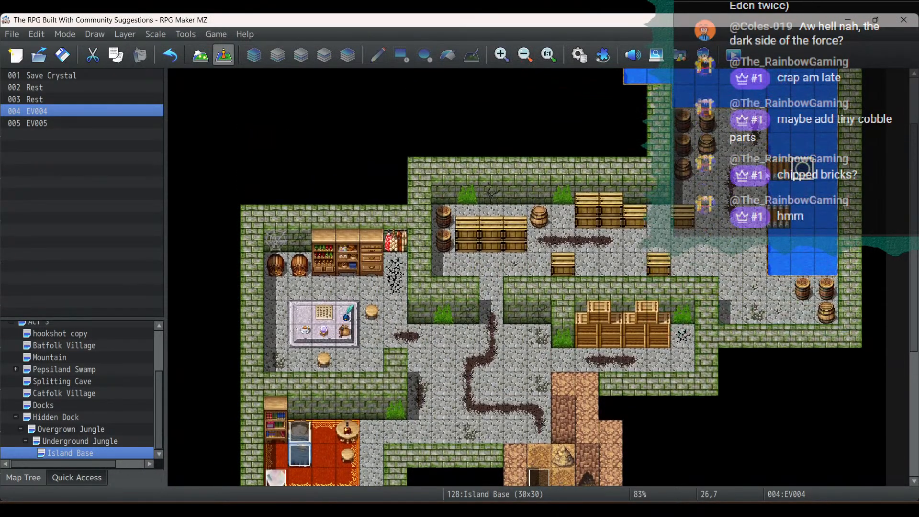
double_click(805, 219)
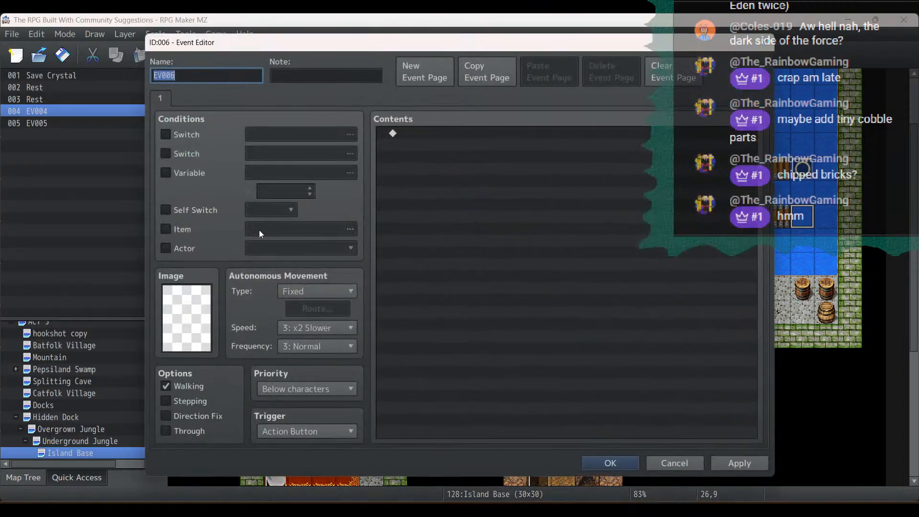
double_click(191, 341)
scroll(372, 230, down, 15)
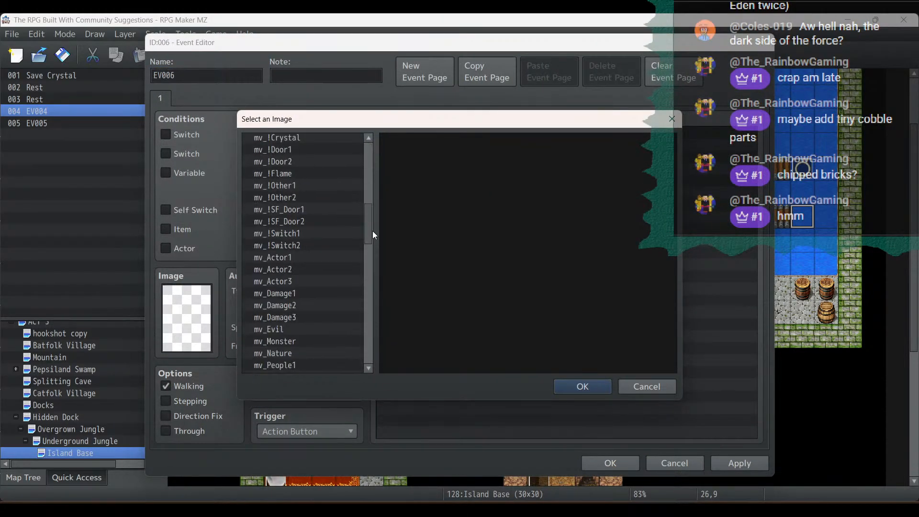
click(310, 294)
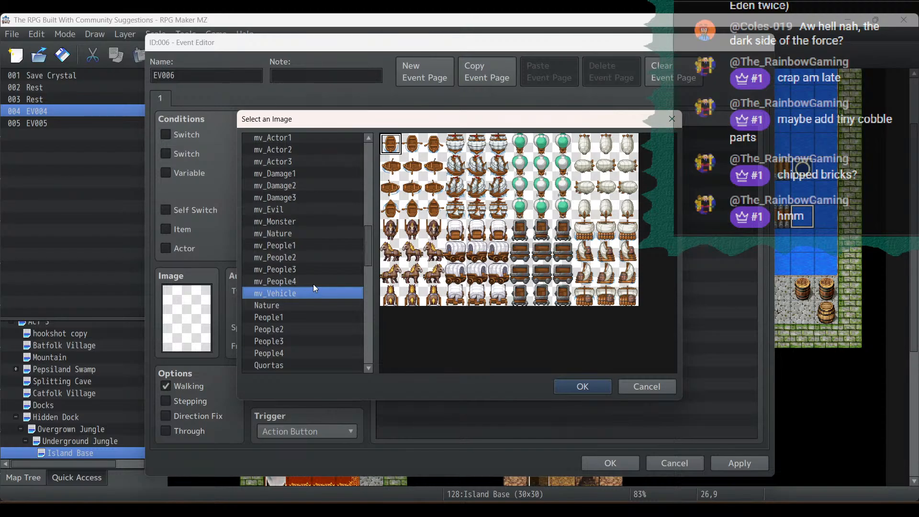
scroll(308, 304, down, 10)
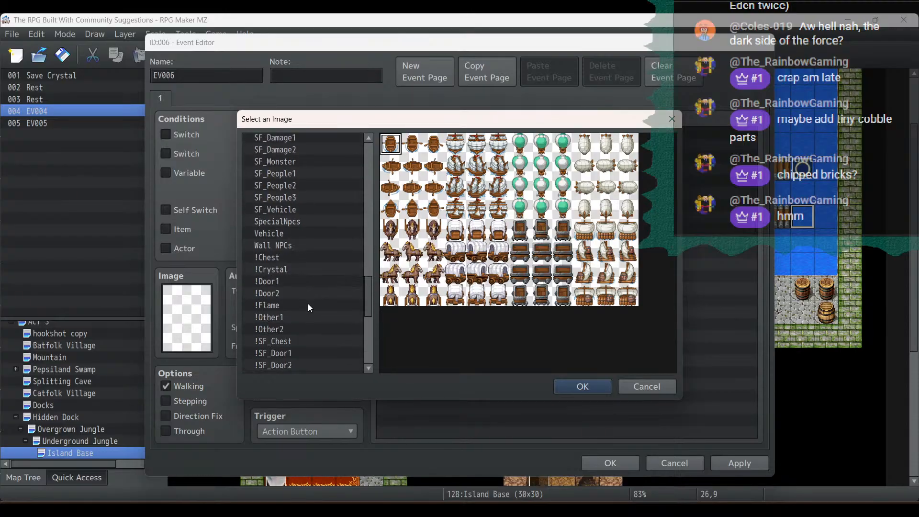
click(281, 139)
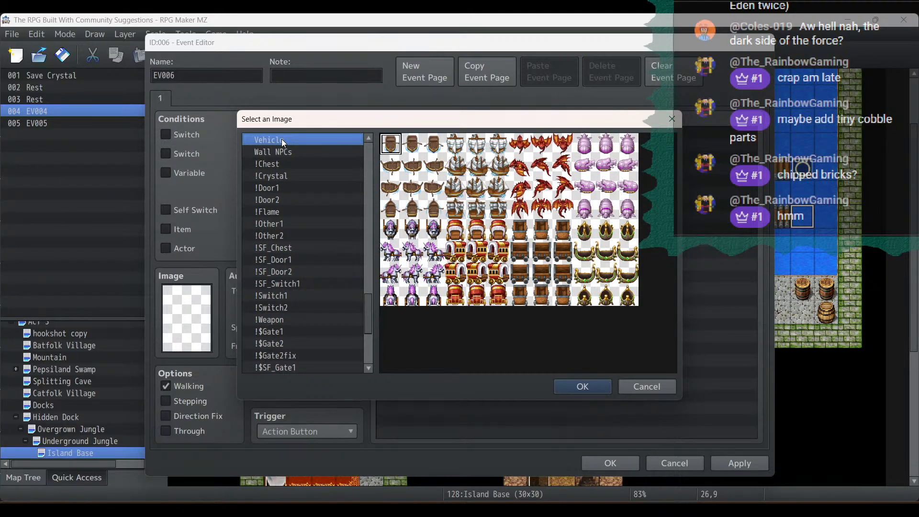
drag(372, 321, 370, 273)
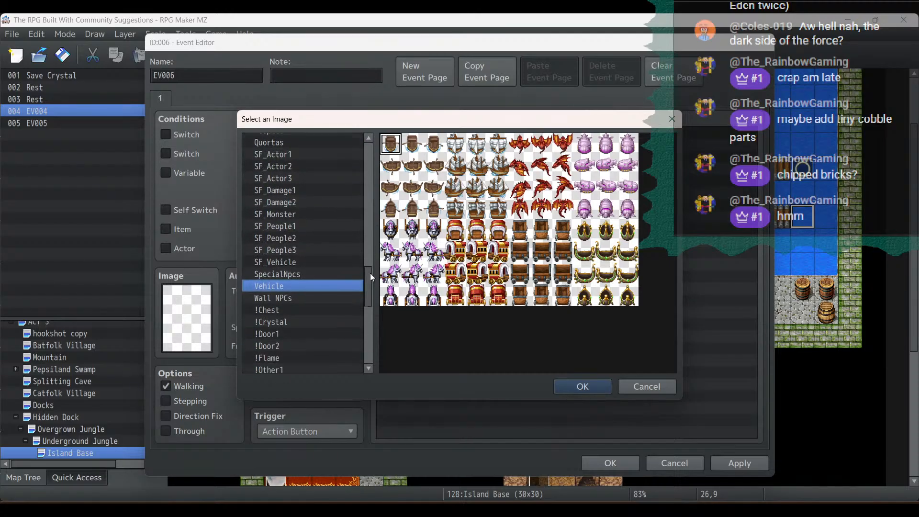
click(308, 260)
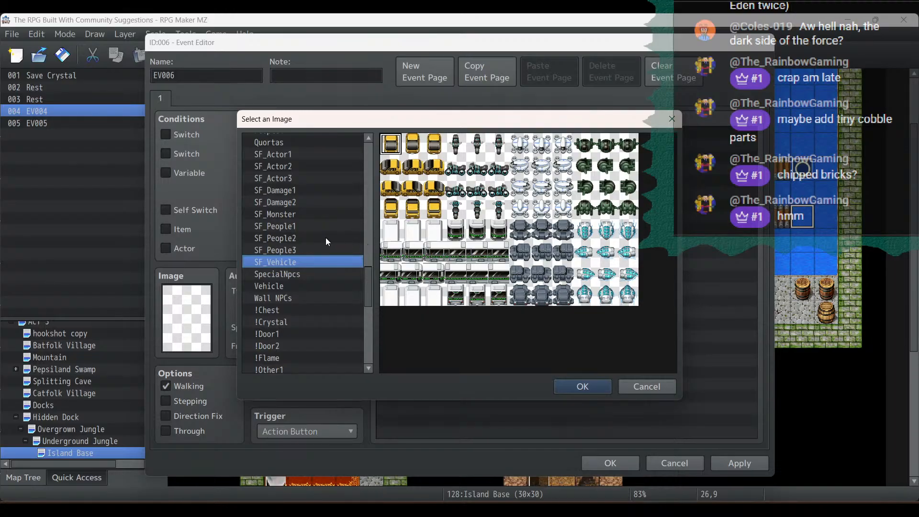
drag(369, 289, 369, 241)
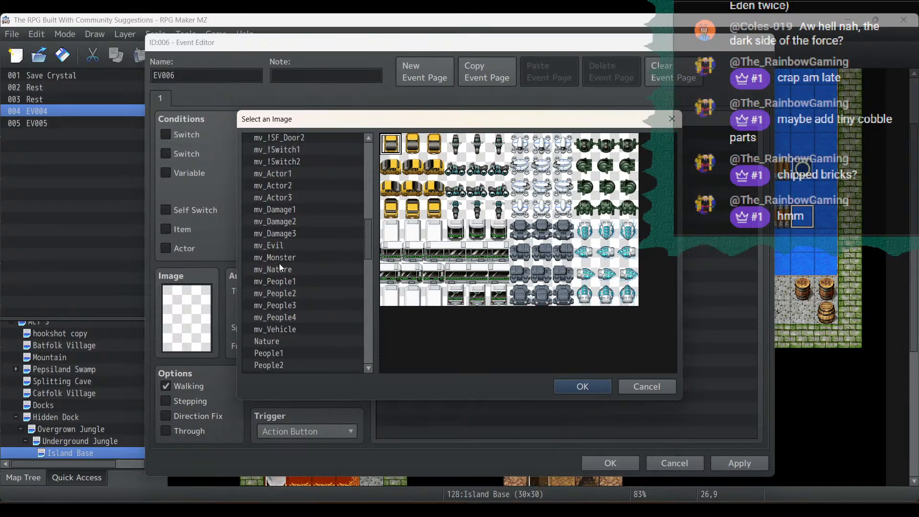
click(280, 330)
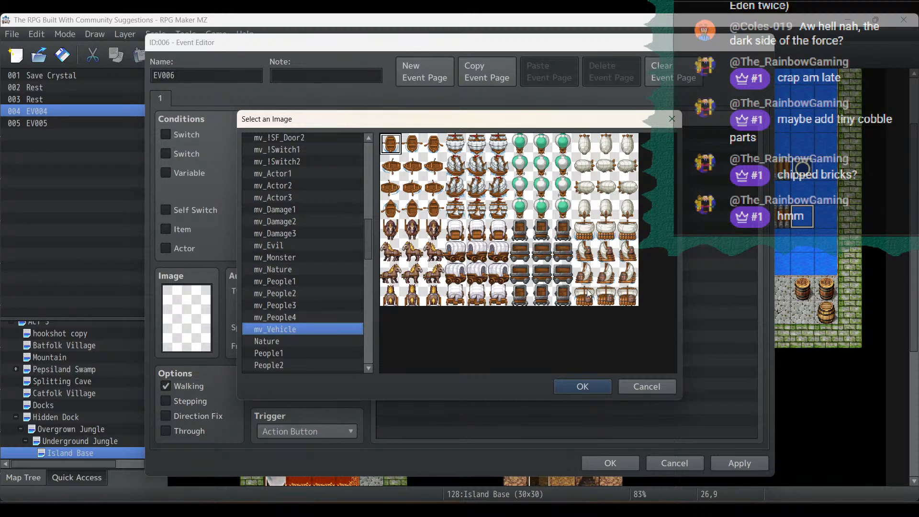
key(Return)
Step: Enable Stepping on the event, set frequency 5: Highest and speed 4: Normal, and name it Raft
click(166, 400)
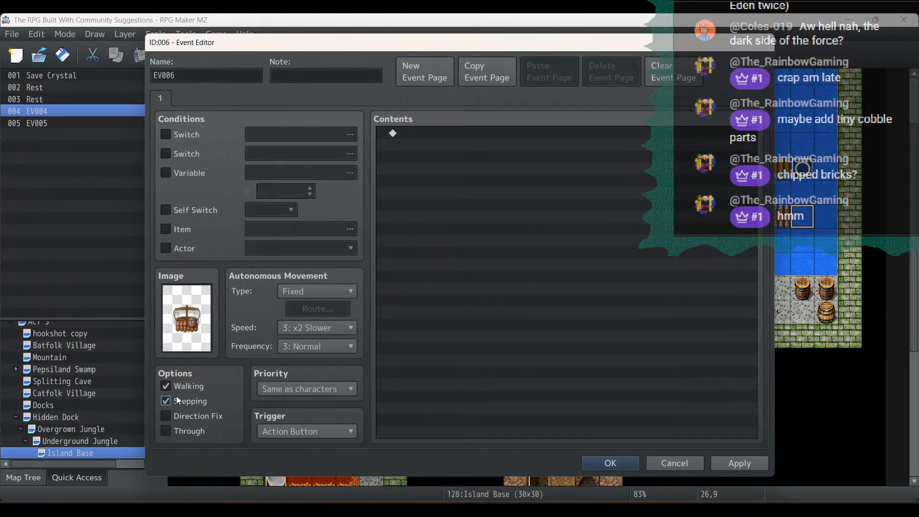
click(309, 346)
click(298, 418)
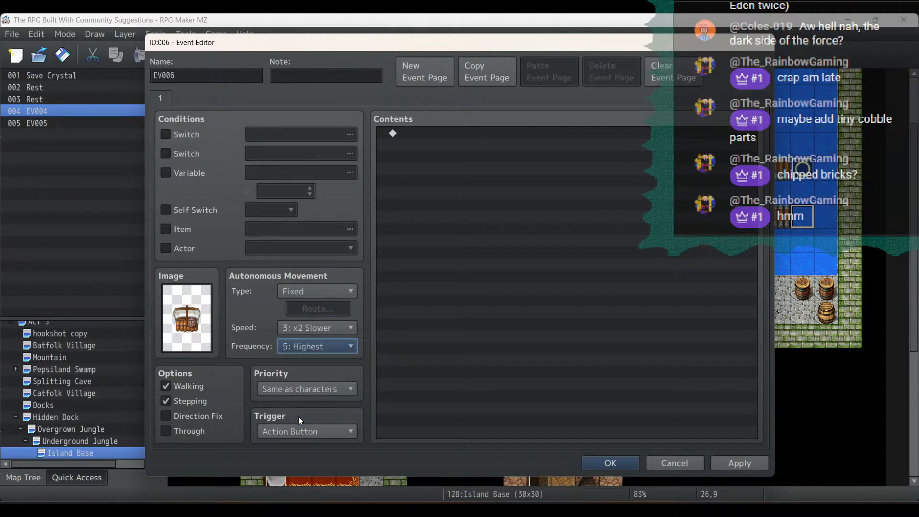
click(308, 325)
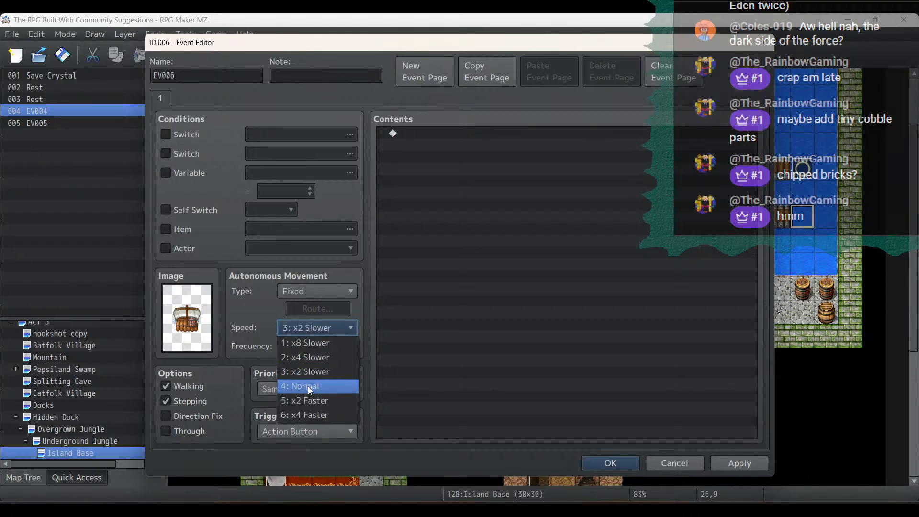
click(309, 386)
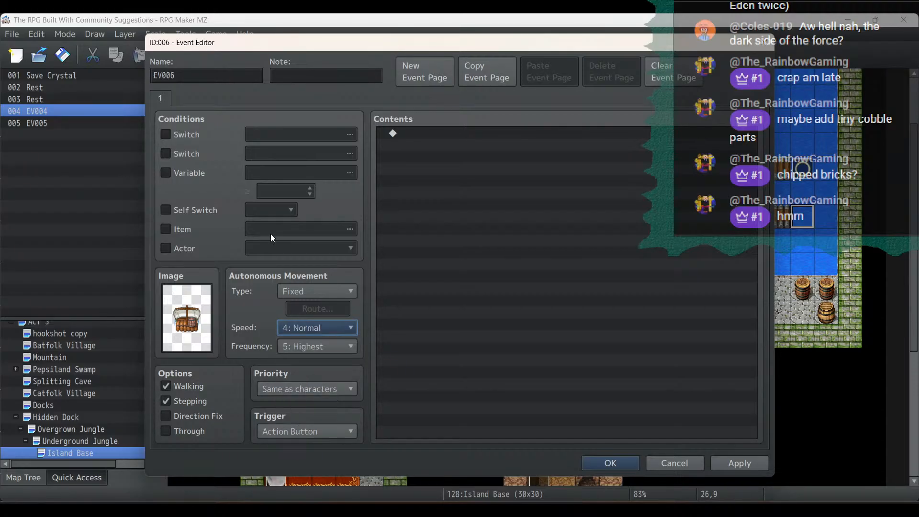
double_click(209, 77)
text(Raft)
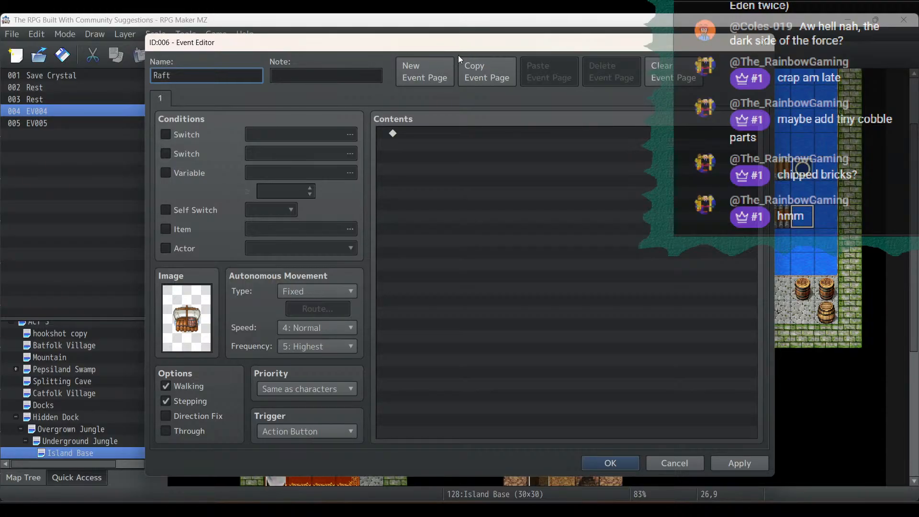
Step: Add an empty second page to the Raft event with the switch condition 0275 Rear Dock Active and save the event
click(424, 72)
click(188, 134)
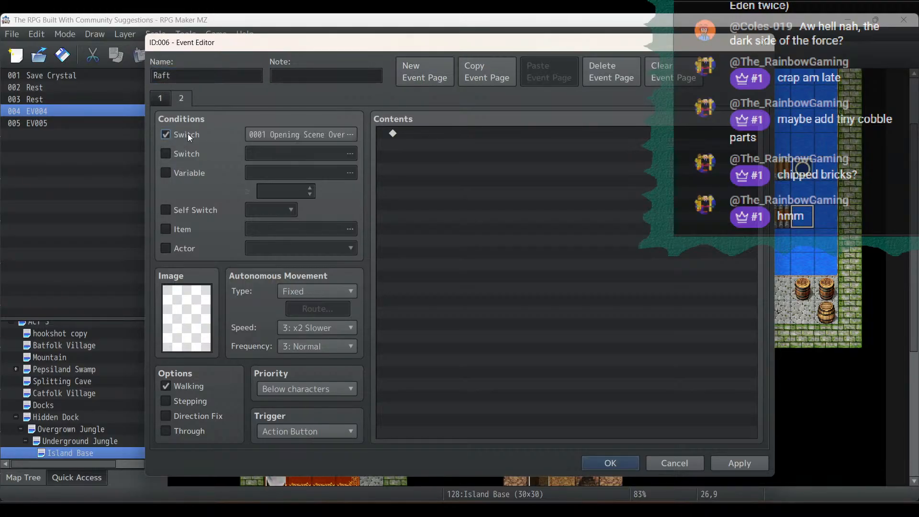
click(330, 136)
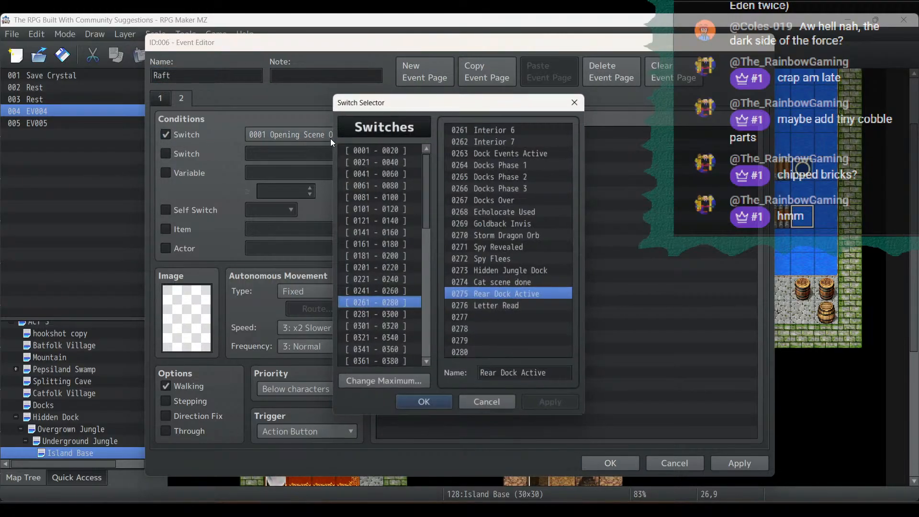
double_click(502, 295)
click(737, 464)
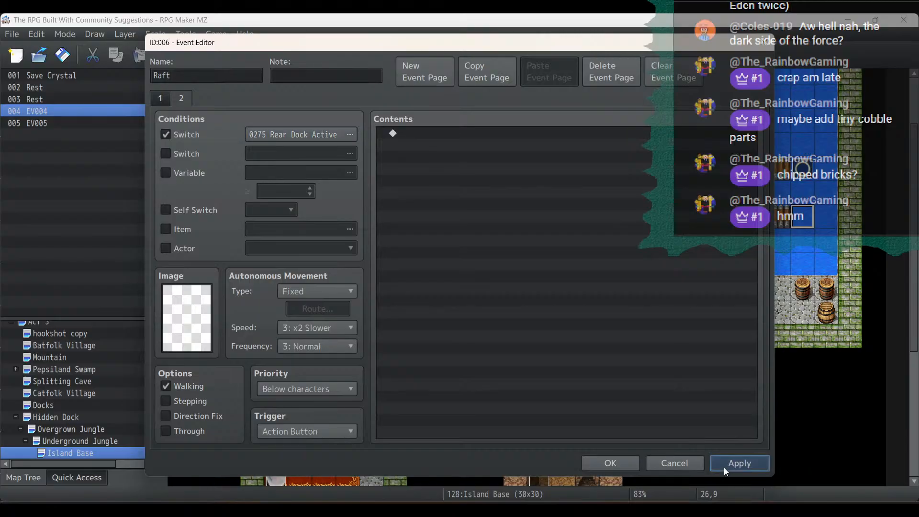
click(154, 99)
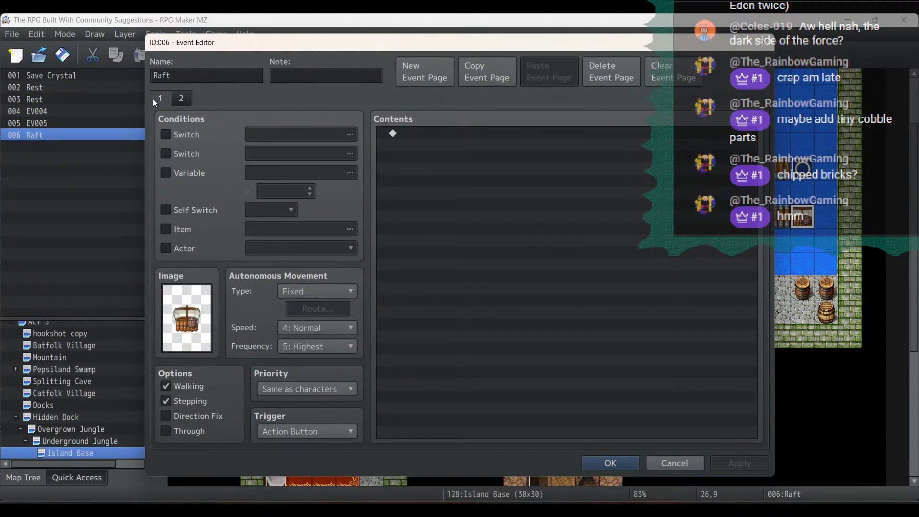
click(611, 463)
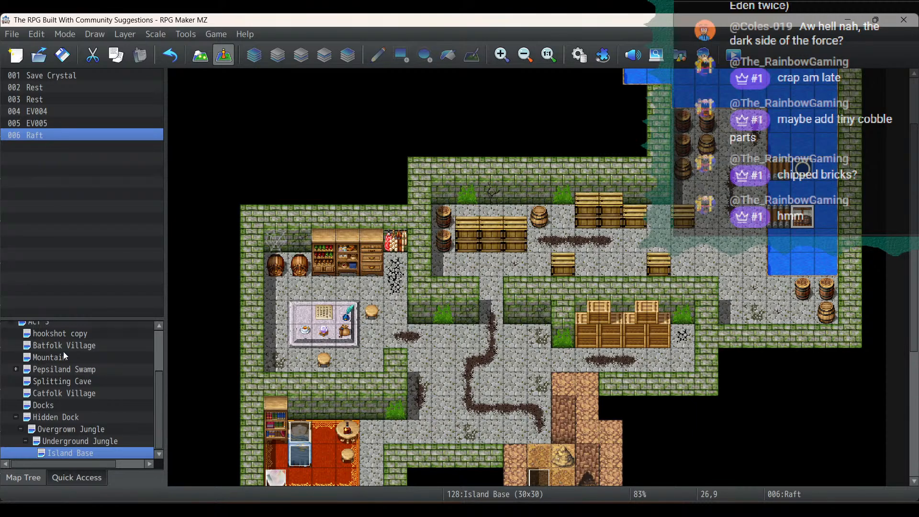
Step: Examine the islands, coastline and existing location events on the Overworld map at a reduced zoom
scroll(64, 352, up, 2)
click(56, 340)
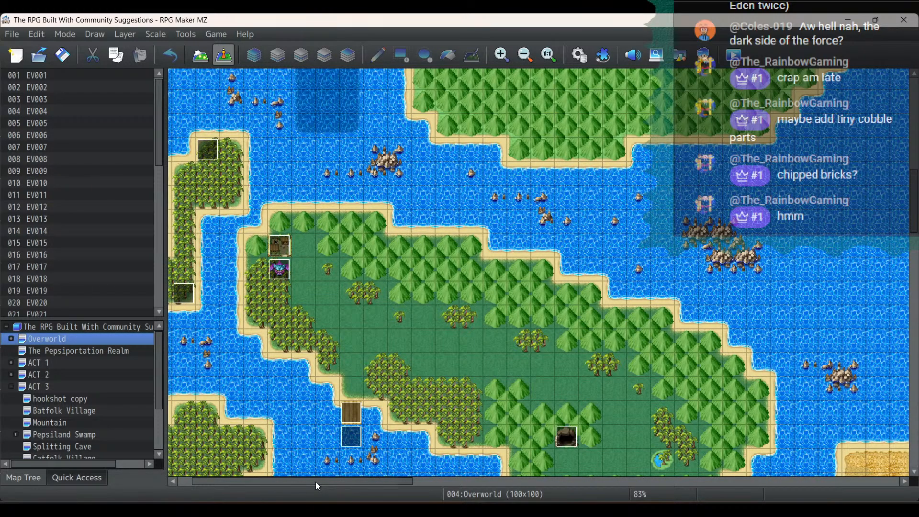
drag(315, 481, 190, 478)
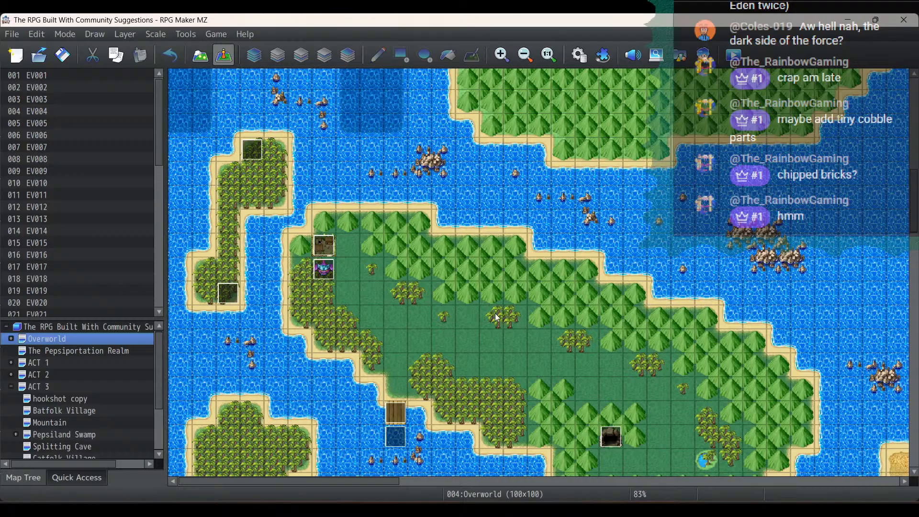
scroll(495, 317, down, 5)
scroll(496, 321, down, 5)
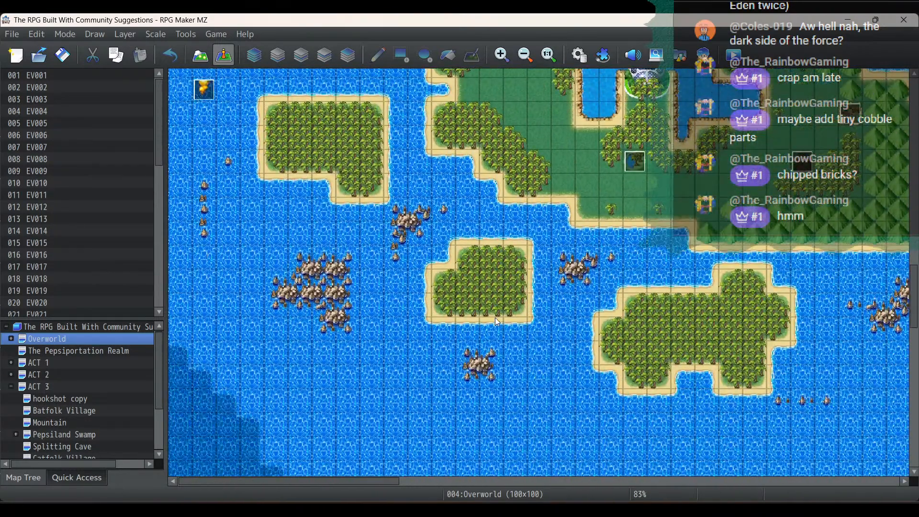
click(525, 54)
click(526, 54)
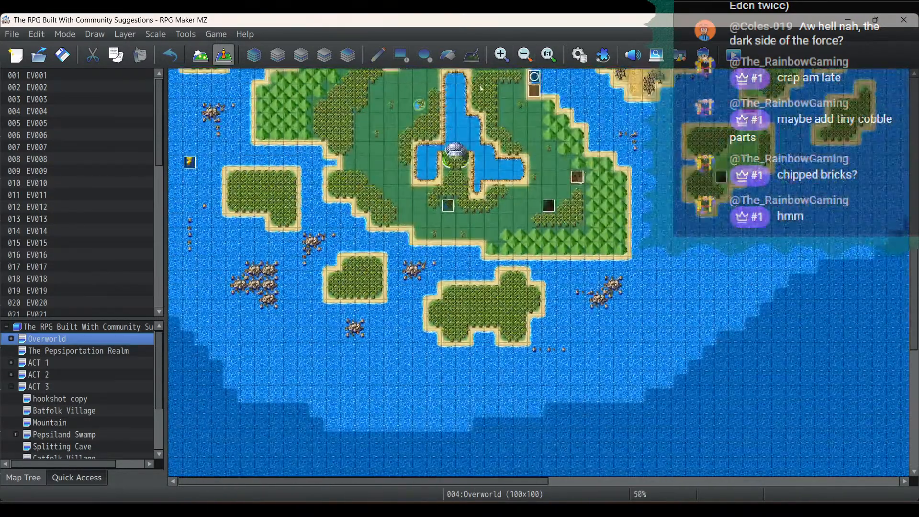
scroll(447, 128, up, 3)
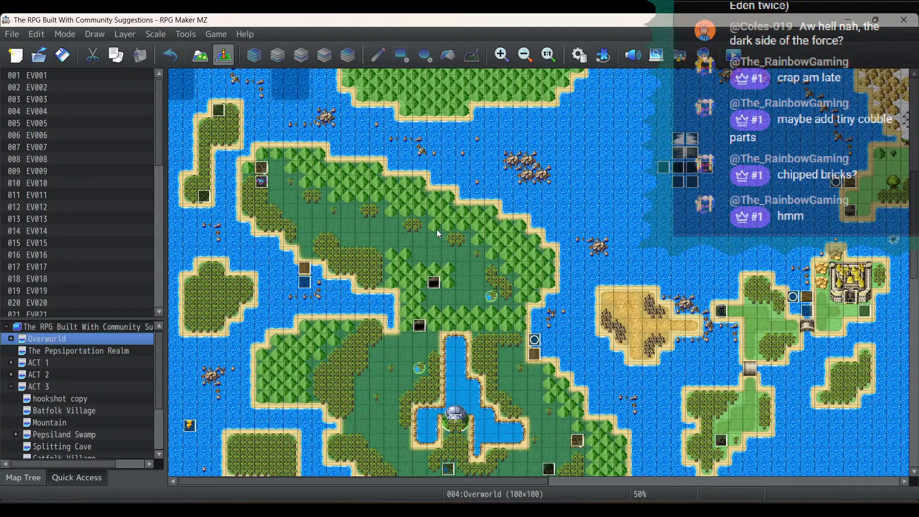
scroll(441, 234, down, 5)
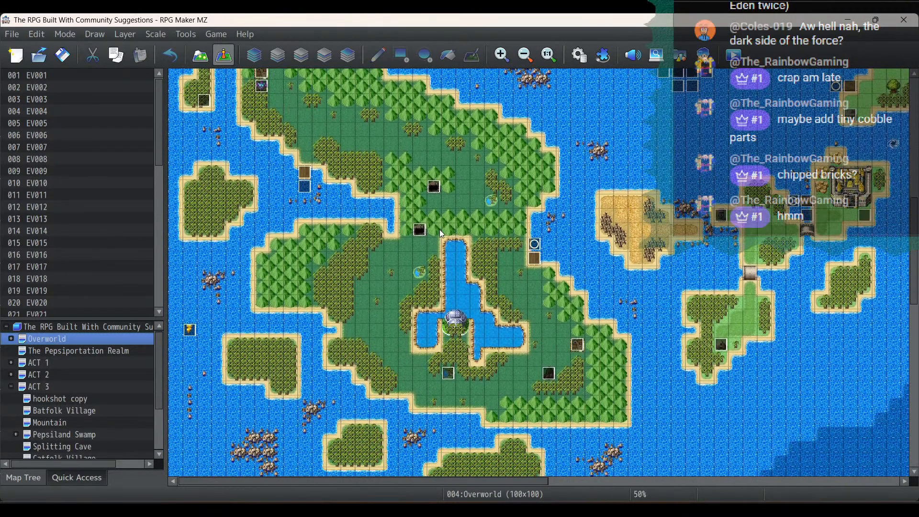
scroll(441, 233, down, 2)
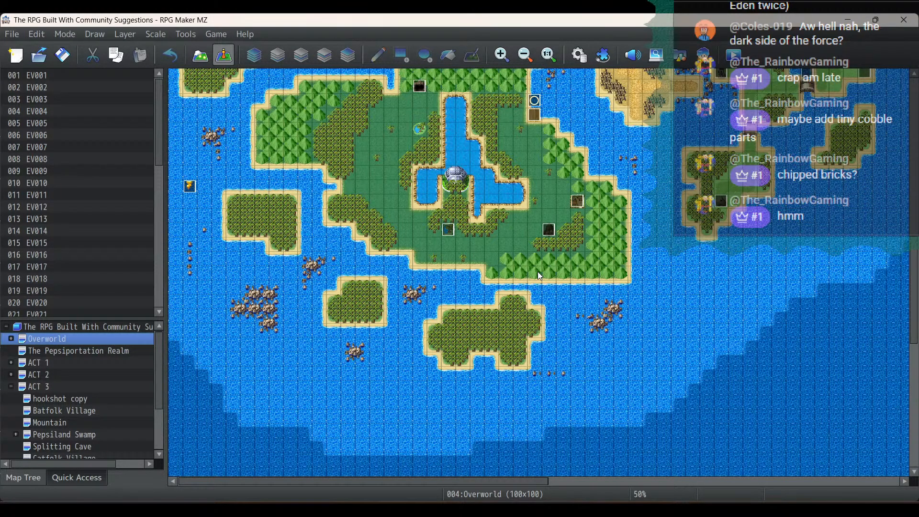
scroll(411, 289, up, 3)
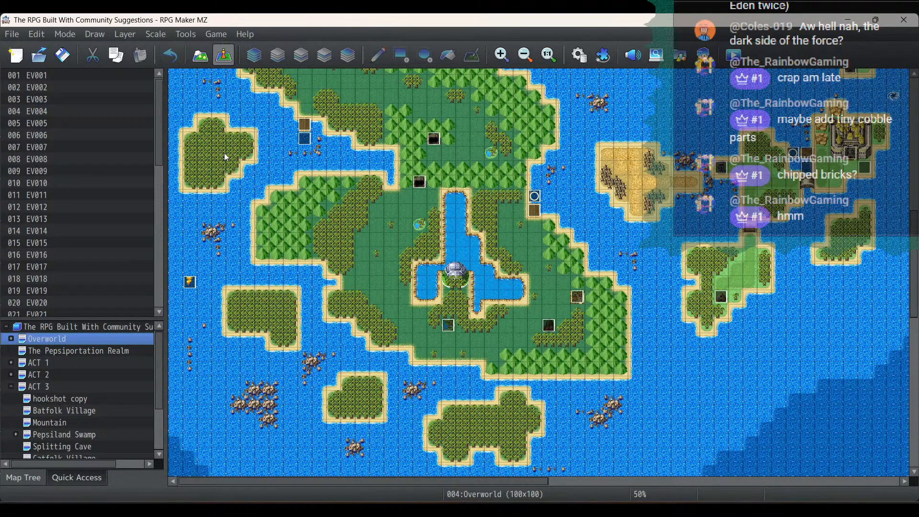
Step: Check the contents of the Storm Dragon event at 1,48 on the Overworld and select the tile at 29,49
double_click(189, 282)
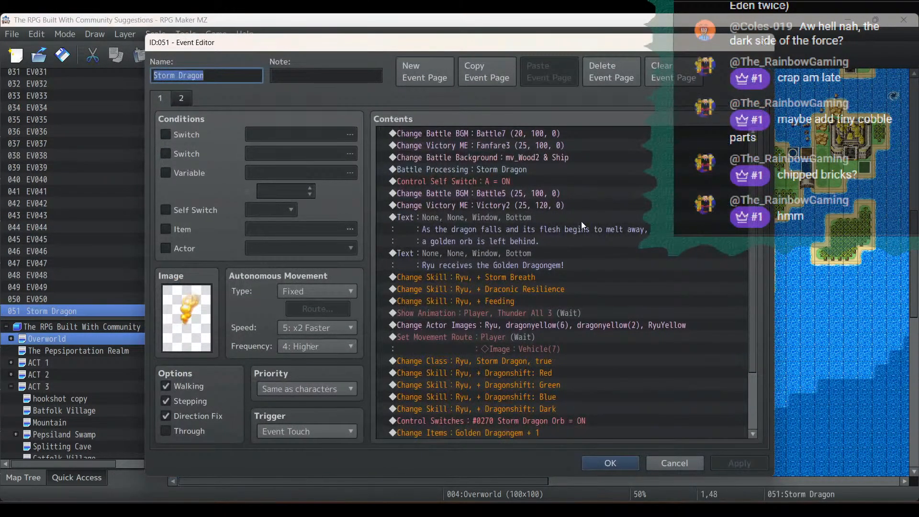
click(628, 460)
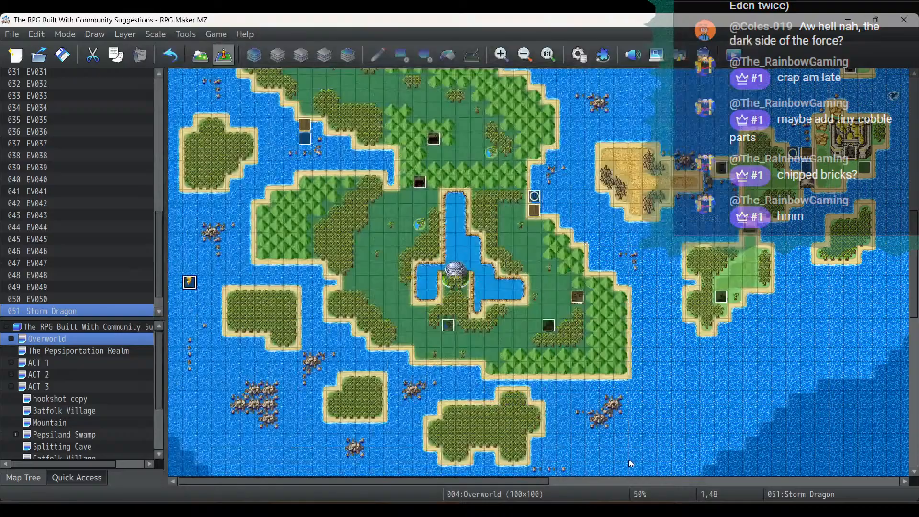
click(593, 298)
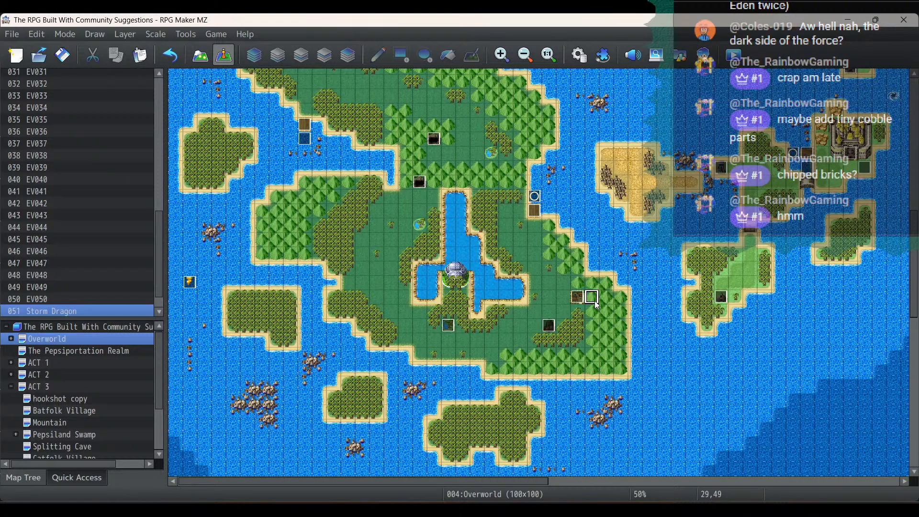
Step: Read the overheard conversation in the Event Touch event at 15,10 on the Underground Jungle map
scroll(47, 395, down, 2)
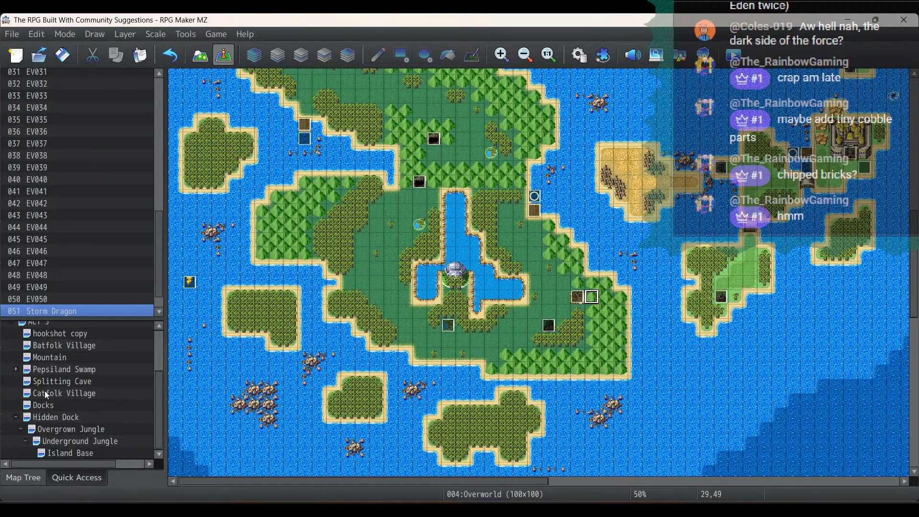
click(71, 451)
click(74, 441)
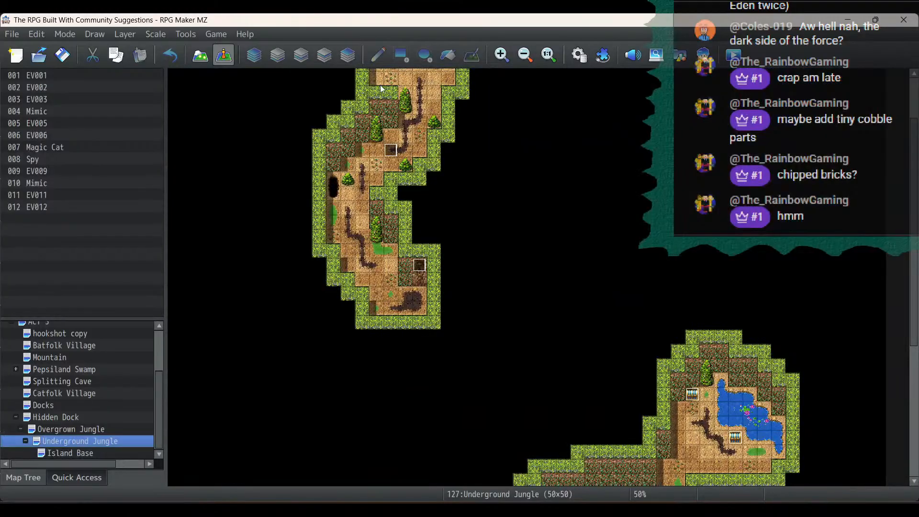
double_click(390, 221)
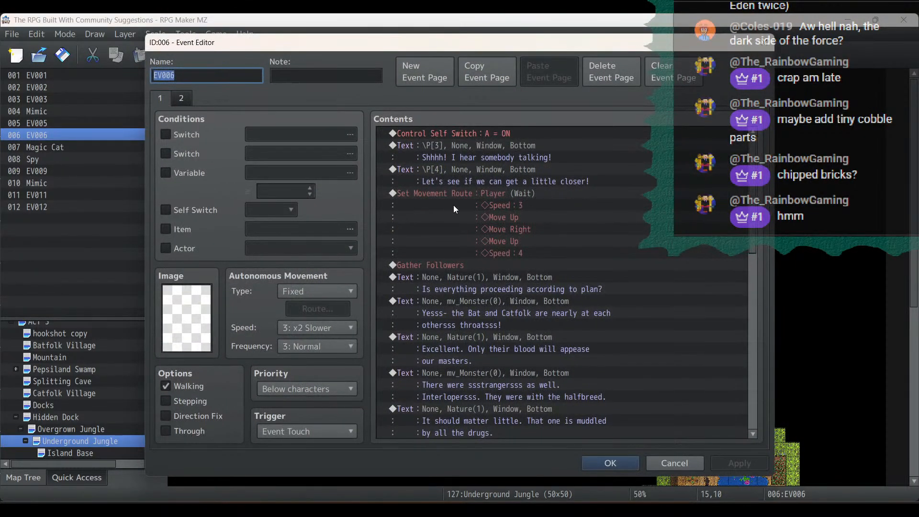
scroll(459, 206, down, 2)
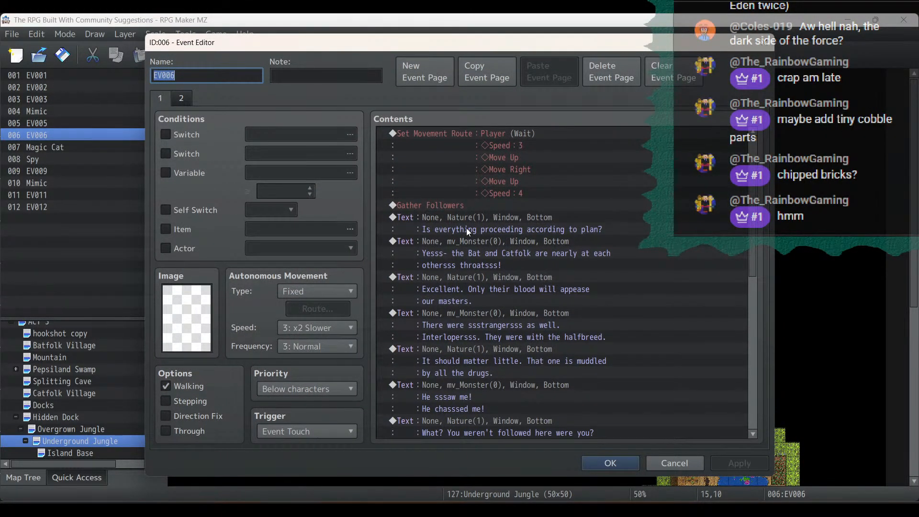
scroll(536, 246, down, 3)
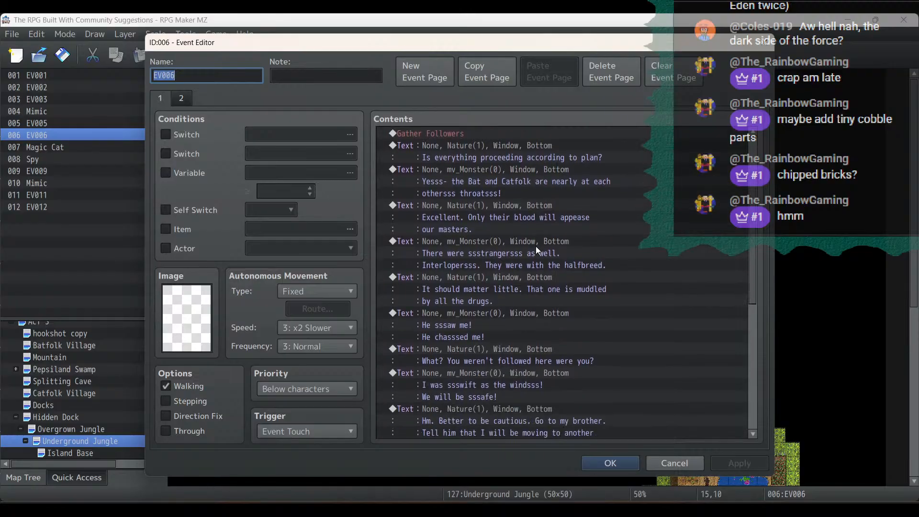
Step: Review the dialogue and movement commands of event EV006 on the Underground Jungle map, closing the event when done
scroll(535, 246, down, 3)
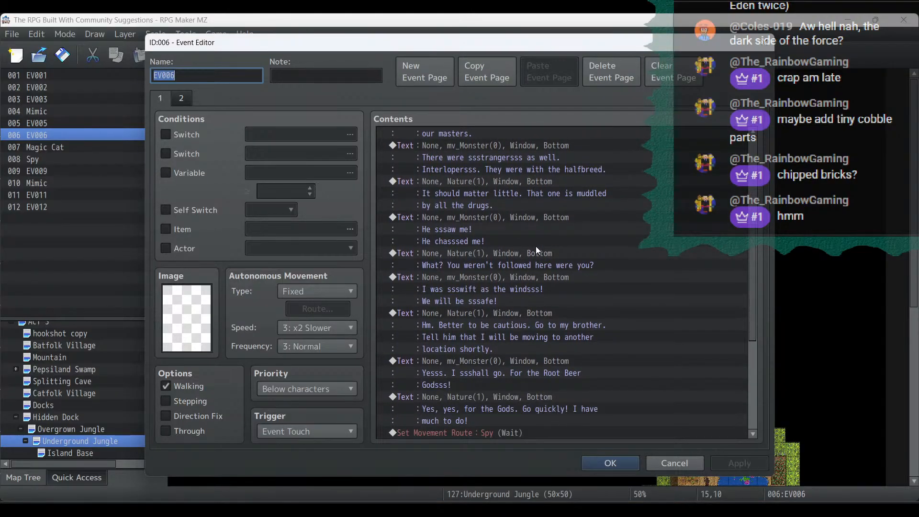
scroll(535, 246, down, 3)
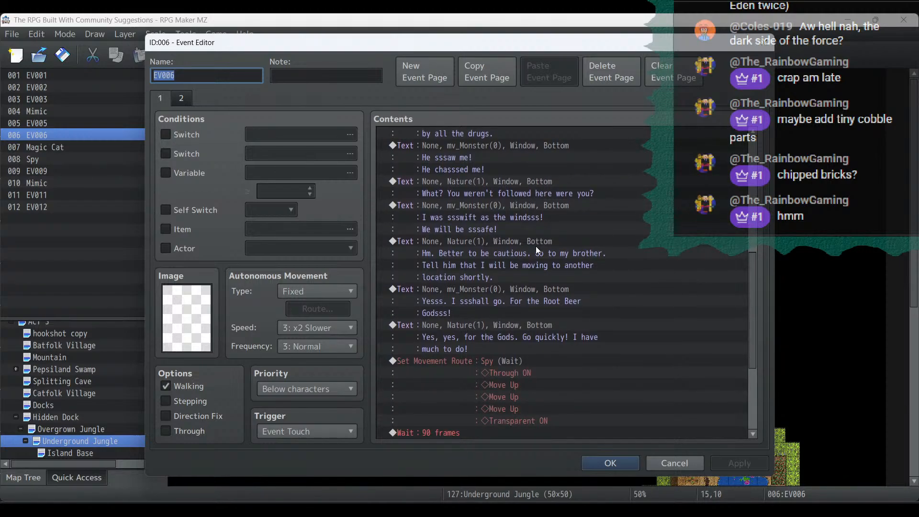
scroll(537, 250, down, 3)
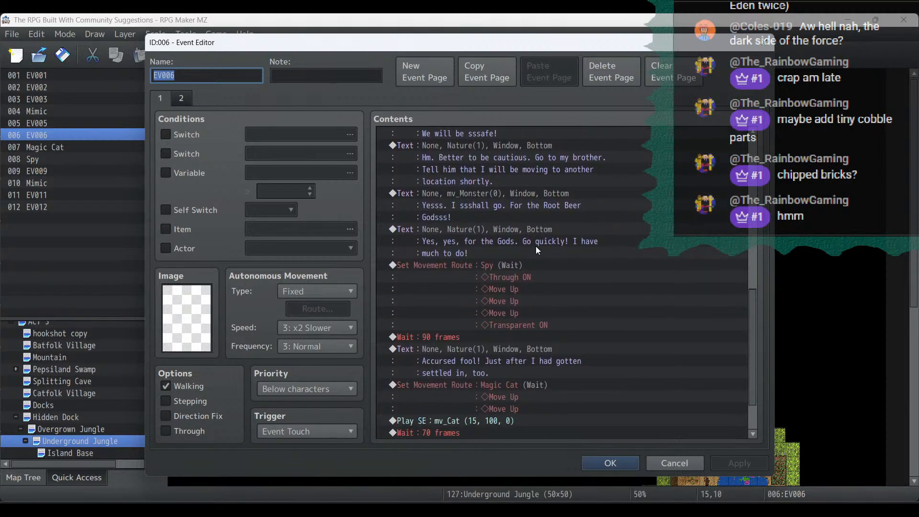
scroll(536, 247, down, 2)
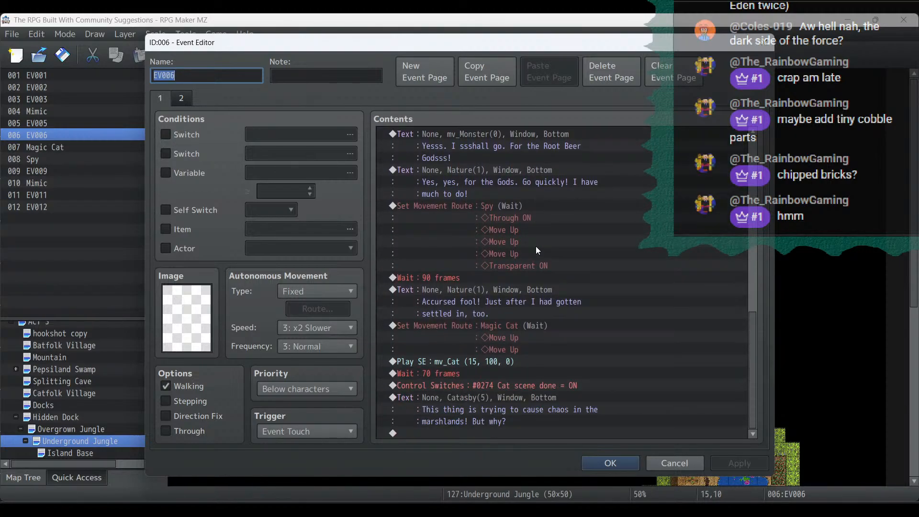
click(620, 463)
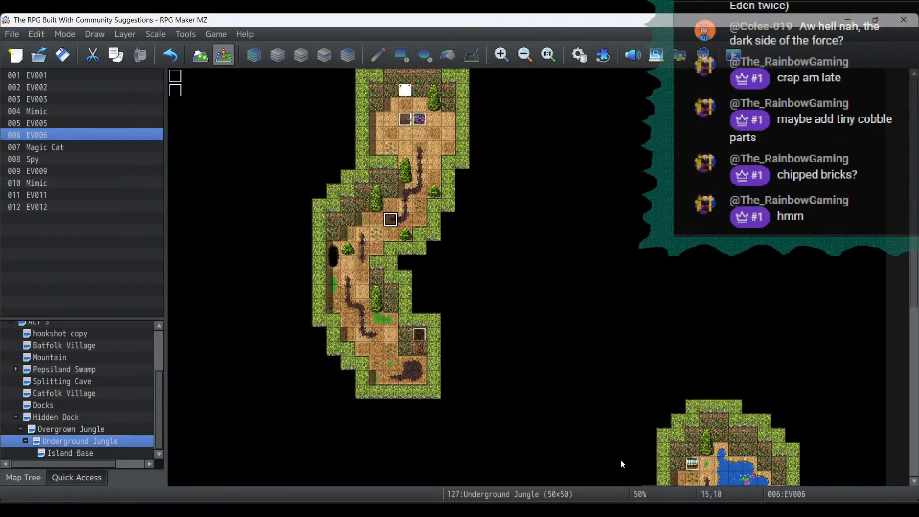
Step: Create an event on the paper-covered table in the Island Base map and set its priority to Same as characters
click(88, 453)
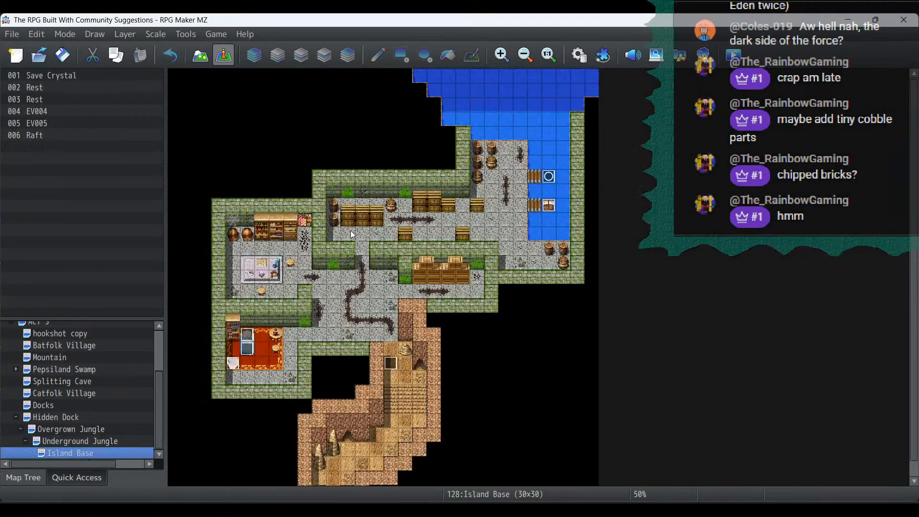
double_click(260, 264)
click(306, 389)
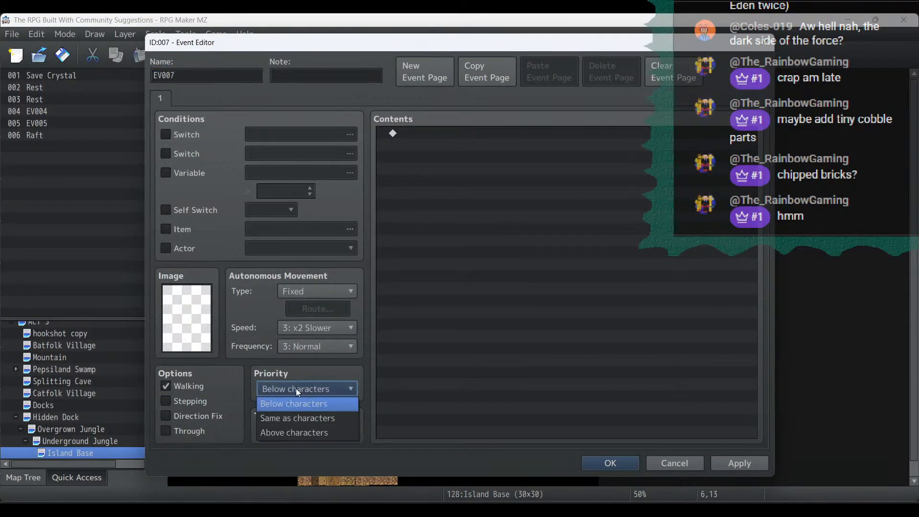
click(294, 418)
Step: Add a Show Text command to the event reading "It's an unfinished letter."
double_click(479, 133)
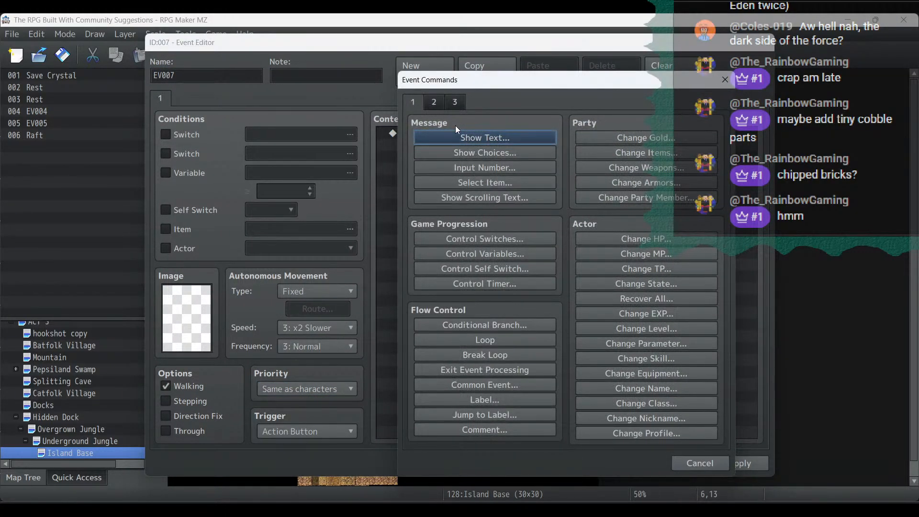
click(457, 138)
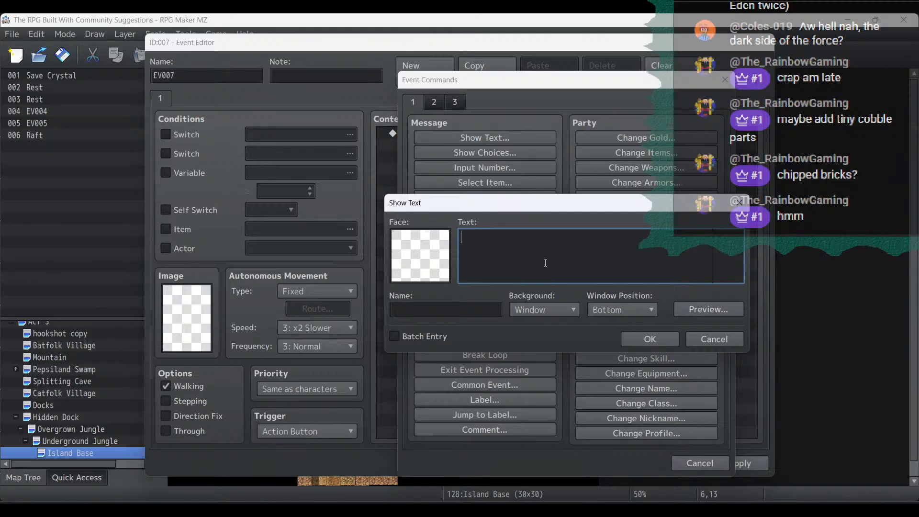
text(It's an unfinished letter.)
click(671, 343)
Step: Duplicate the "It's an unfinished letter." message within the event contents
click(450, 136)
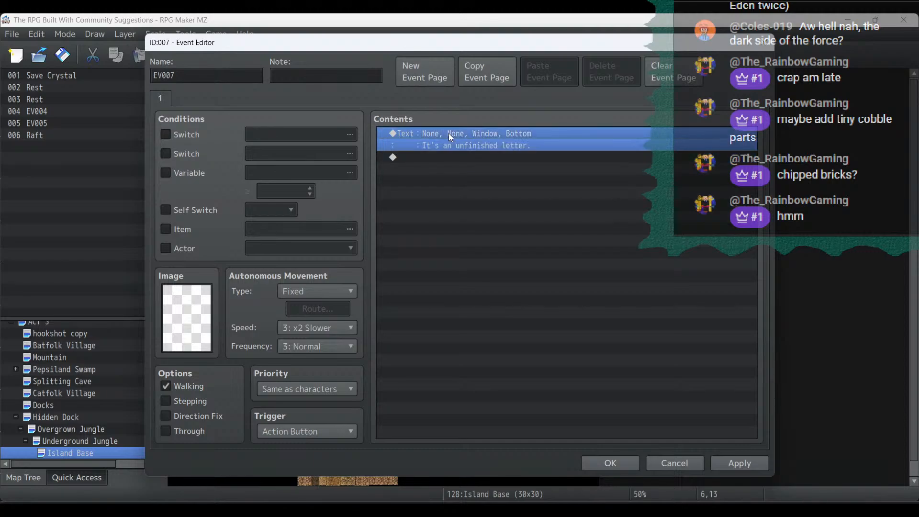
key(ctrl+c)
key(ctrl+v)
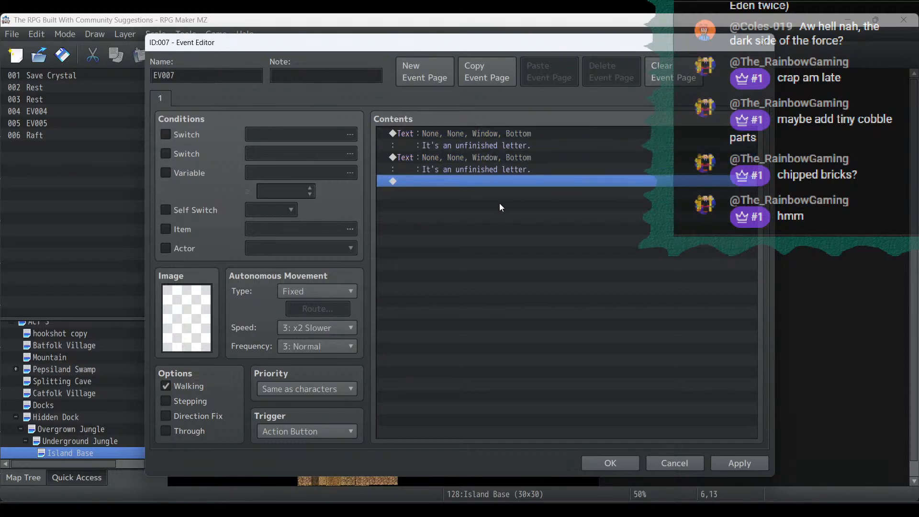
Step: Replace the second message's text with "I received your last letter, and I understand your hesitation, but we must not waiver now!"
double_click(464, 156)
key(ctrl+a)
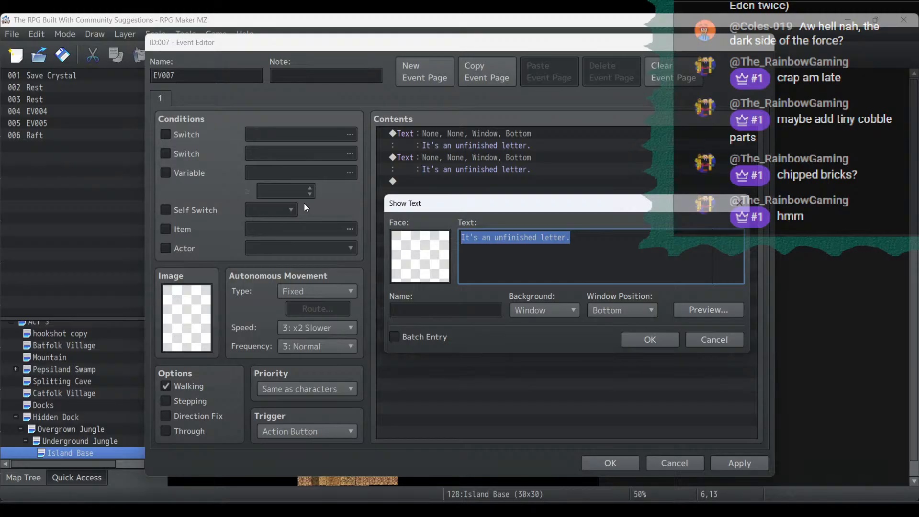
text(")
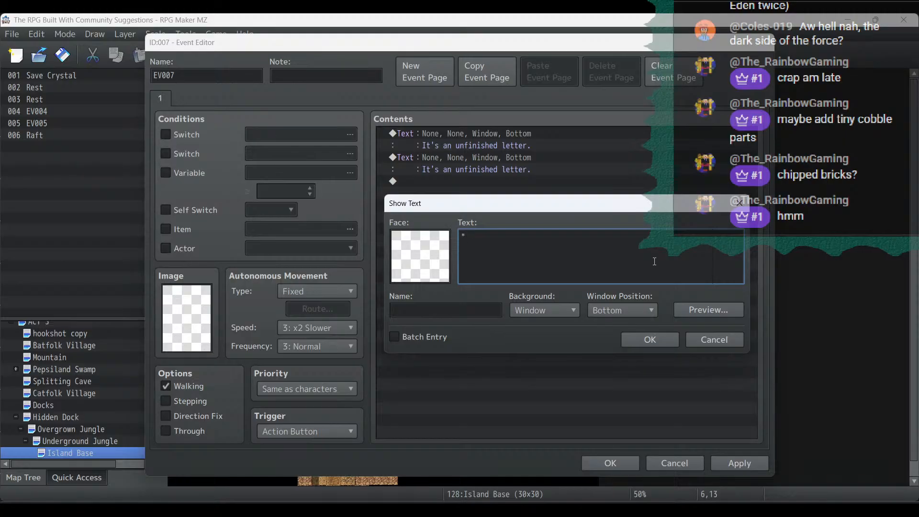
text(I received your l)
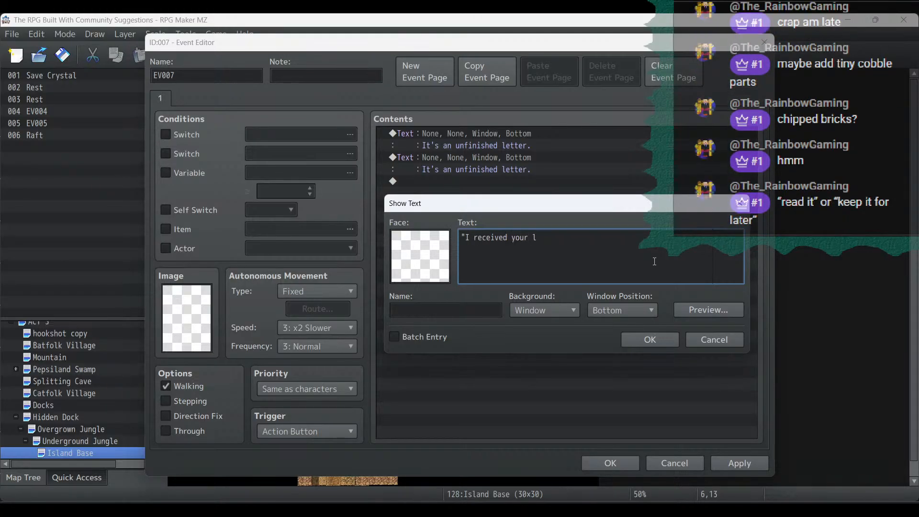
text(ast letter, and UI)
key(BackSpace)
text(I unde)
text(rstand)
text( your )
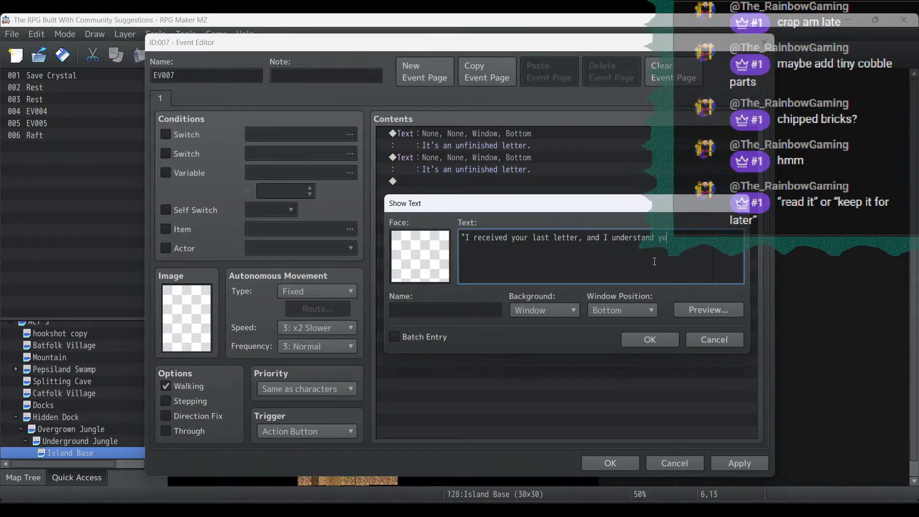
text(hesitation.)
key(BackSpace)
text(, but we must not waiver)
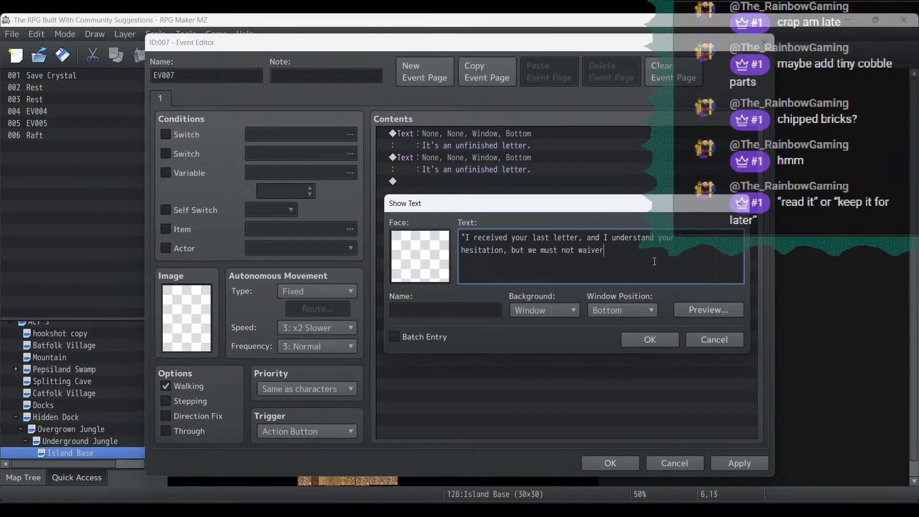
text( now!)
Step: Continue the letter message with "We are so close to being free of our", wrapping to a third line after "close"
text(The)
key(BackSpace)
key(BackSpace)
key(BackSpace)
text(We are )
text(so c)
text(o being)
text( free of our)
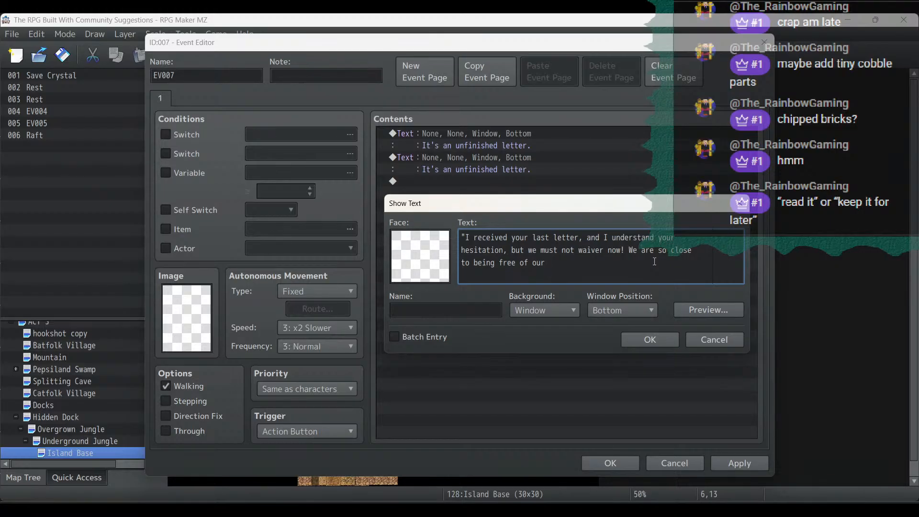
Step: Finish the letter message with "bondage, and it will only cost the lives of those who so callously ignored our plight."
text(bondage, and it will only cost the)
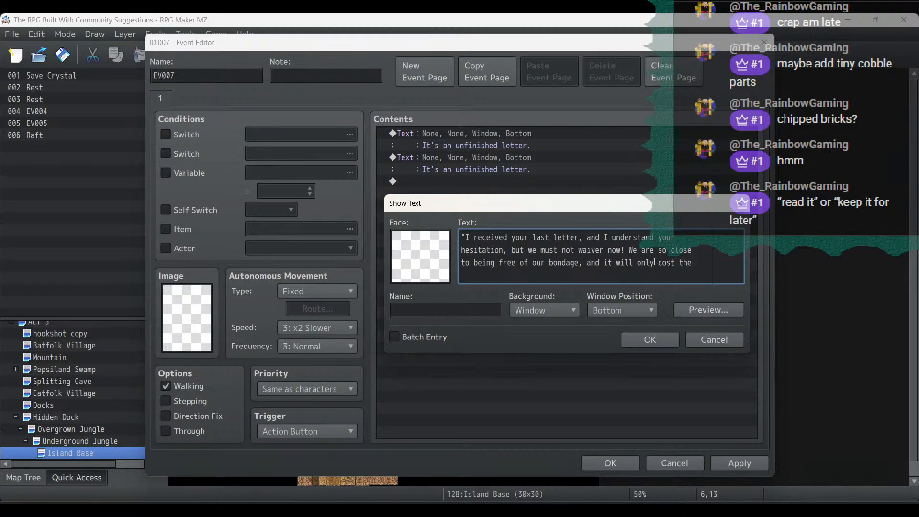
key(Return)
text(lives of those who so callously)
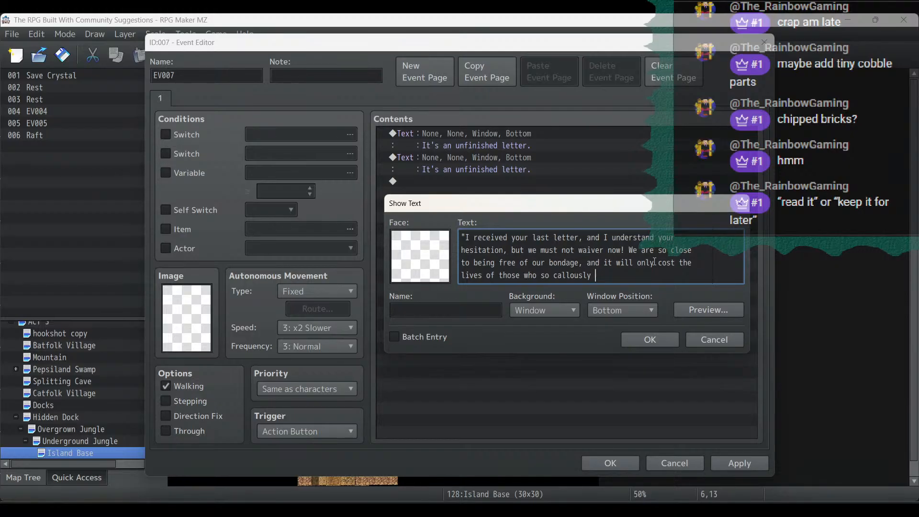
text(ignored our plight.)
click(659, 341)
Step: Append "It reads:" to the event's first message
double_click(486, 131)
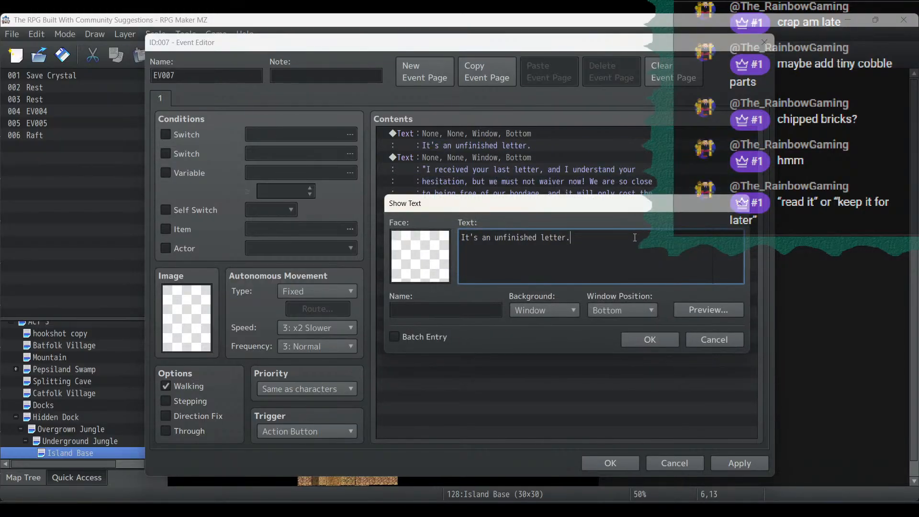
text(It reads:)
click(640, 341)
Step: Copy the "I received your last letter" message and paste it at the end of the event contents
shift+click(493, 153)
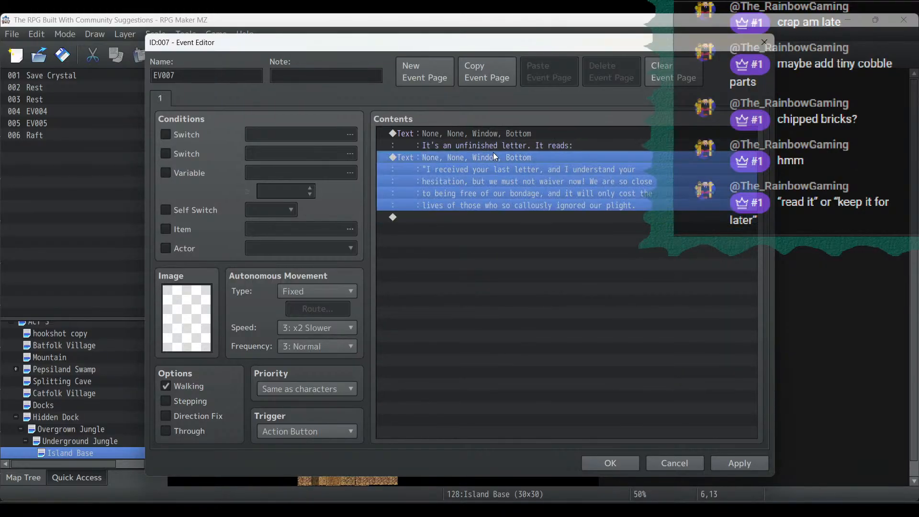
right_click(493, 154)
click(538, 210)
click(560, 273)
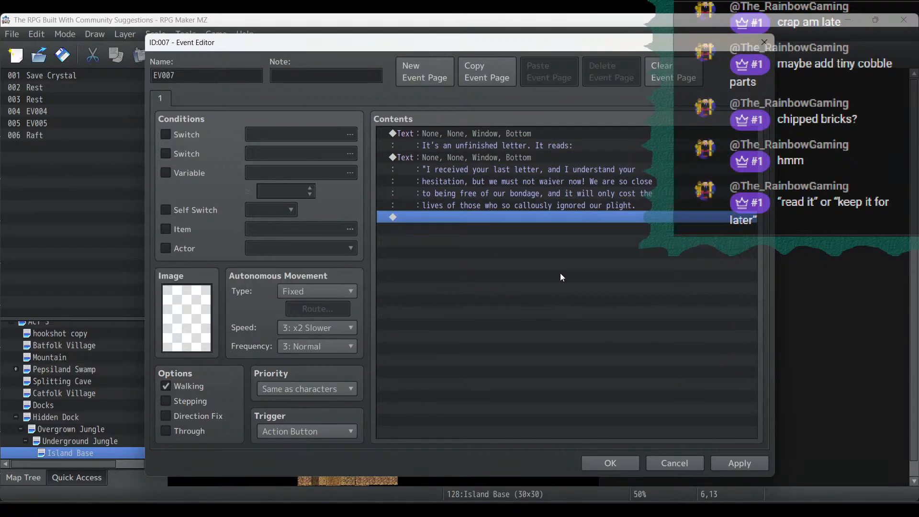
key(ctrl+v)
Step: Replace the third message's text with "Everything has been prepared on the island south of the Pepsi Corporation headquarters."
click(547, 212)
double_click(547, 212)
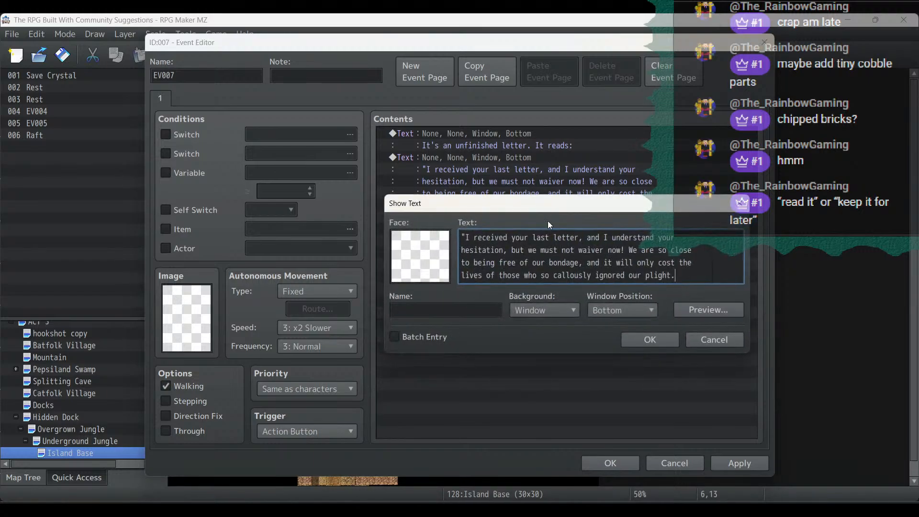
key(ctrl+a)
key(BackSpace)
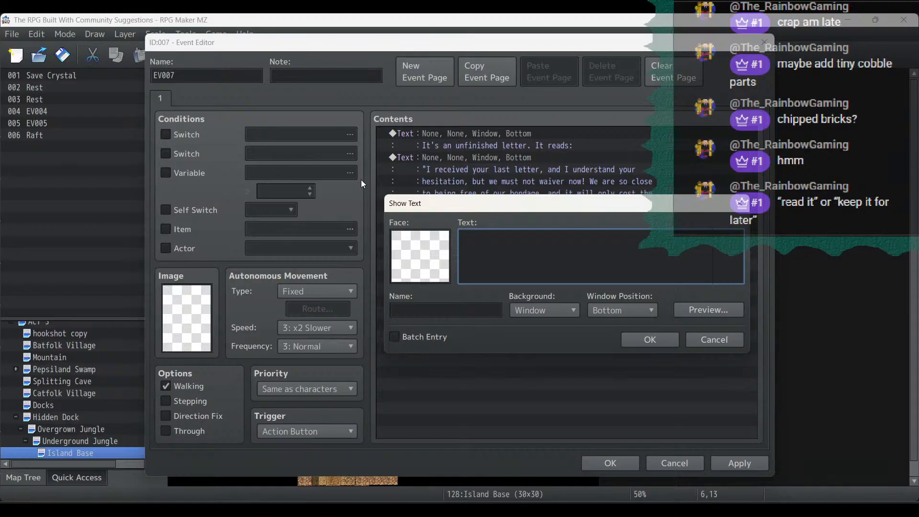
text(Everything has been prep)
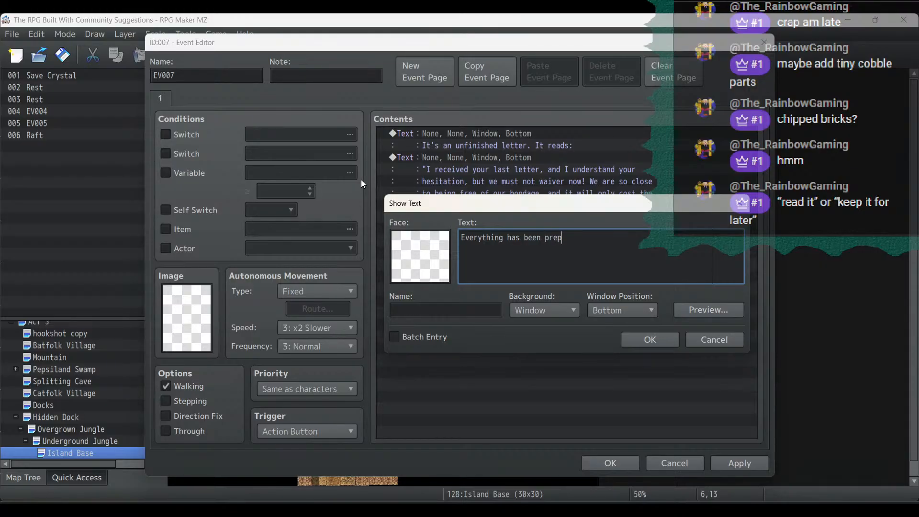
text(ared on the island south of)
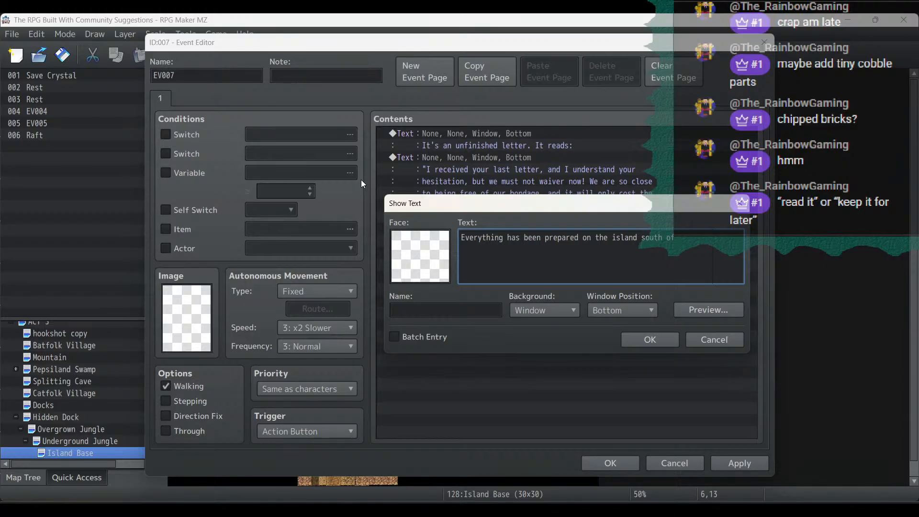
text( the)
key(Return)
text(Pepsi Corporation headquart)
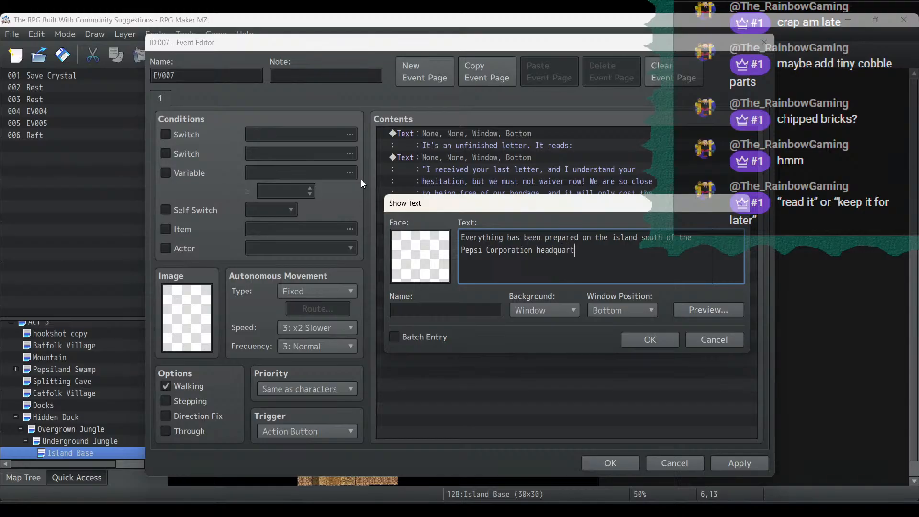
text(ers.)
Step: Continue the third message with "Come at once and we will swiftly be done with this unpleasant task."
text(Come at once and we)
key(Return)
text(will swift)
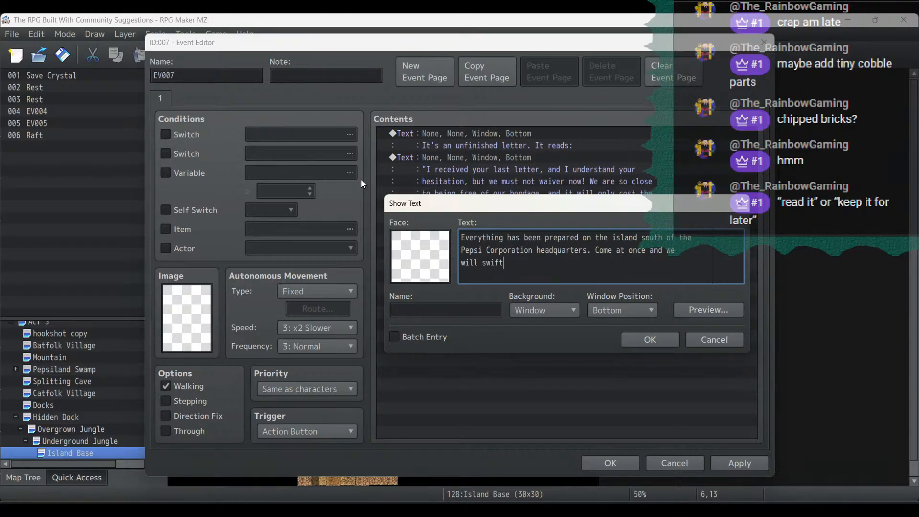
text(ly be done with this unpleasan)
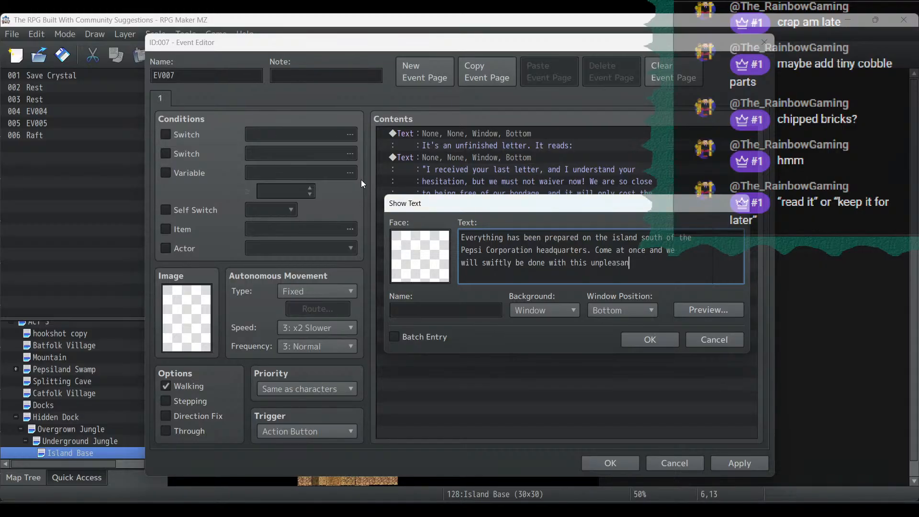
text(t task)
Step: Finish the third message with "But remember, under no circumstances must you-", ending on a closing quotation mark
text(U)
text(n)
key(BackSpace)
key(BackSpace)
text(But)
key(Return)
text(remember, under no cir)
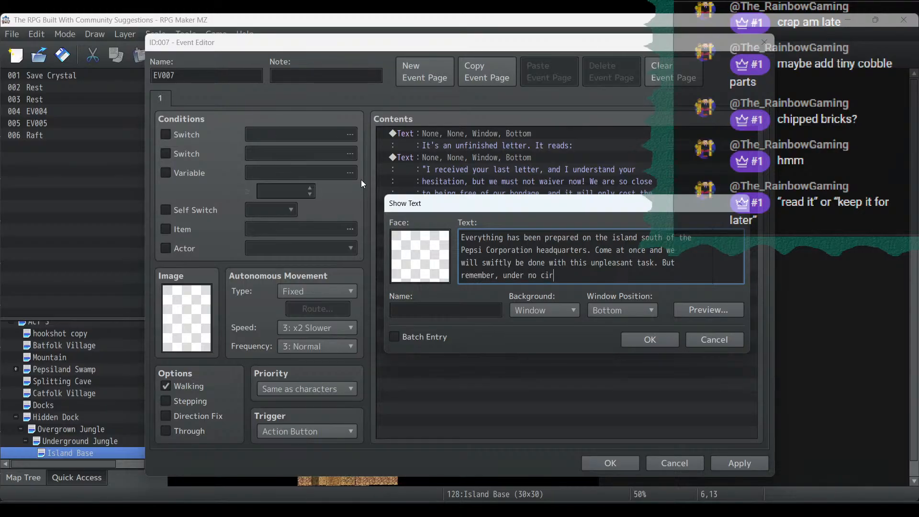
text(cumstances must you-")
click(637, 341)
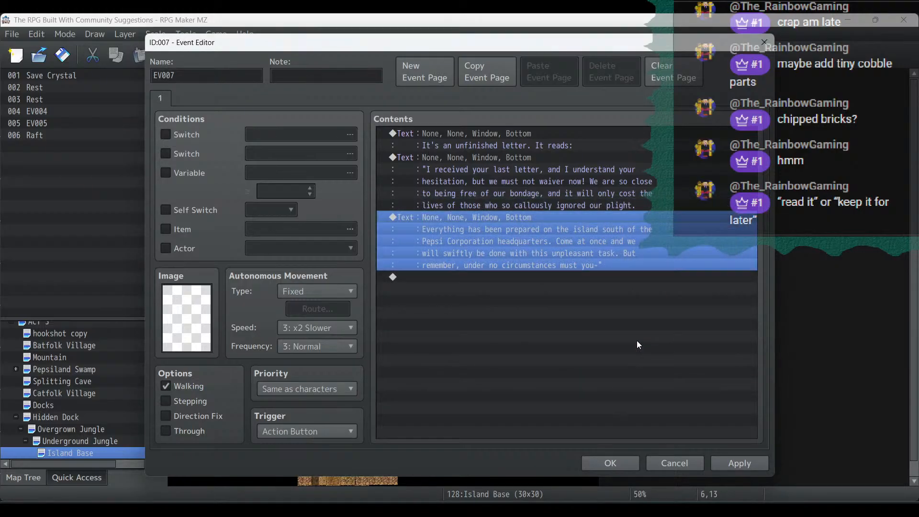
Step: Copy the "It's an unfinished letter. It reads:" message and paste it at the end of the event contents
click(473, 130)
right_click(473, 131)
click(506, 190)
click(504, 282)
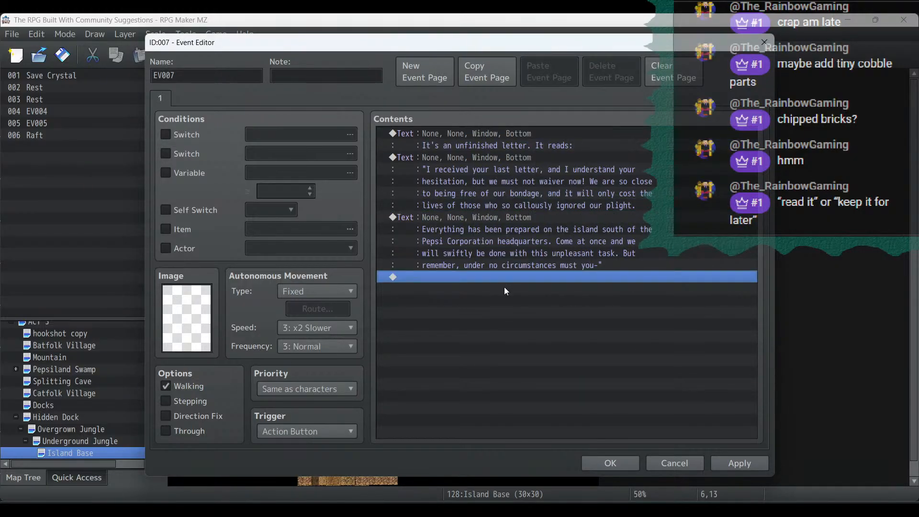
key(ctrl+v)
Step: Replace the last message's text with "The letter ends there, a small stain of ink left where a pen rests on the unfinished line."
double_click(504, 277)
key(ctrl+a)
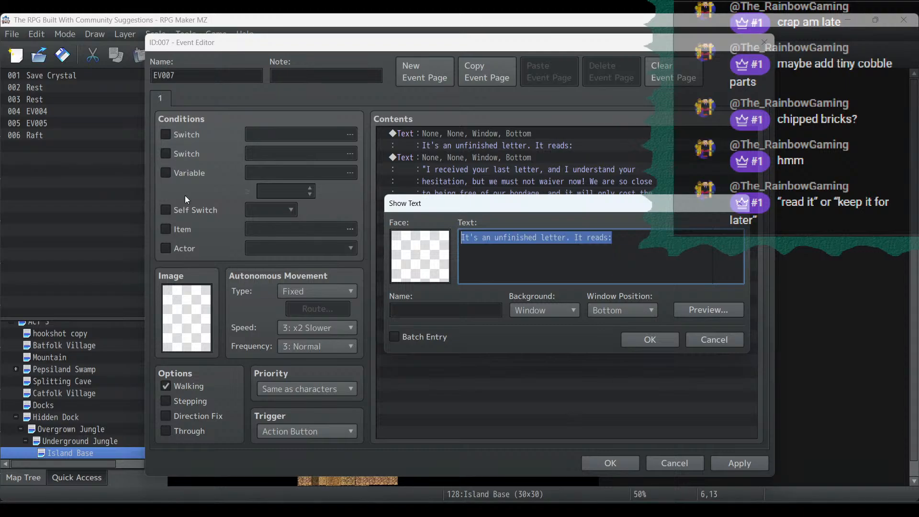
text(The letter ends there)
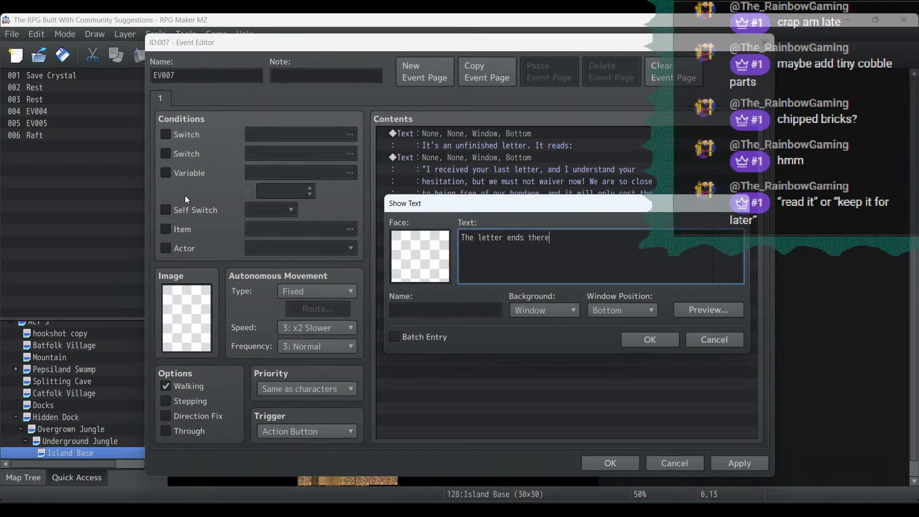
text(, a small stain of ink left where)
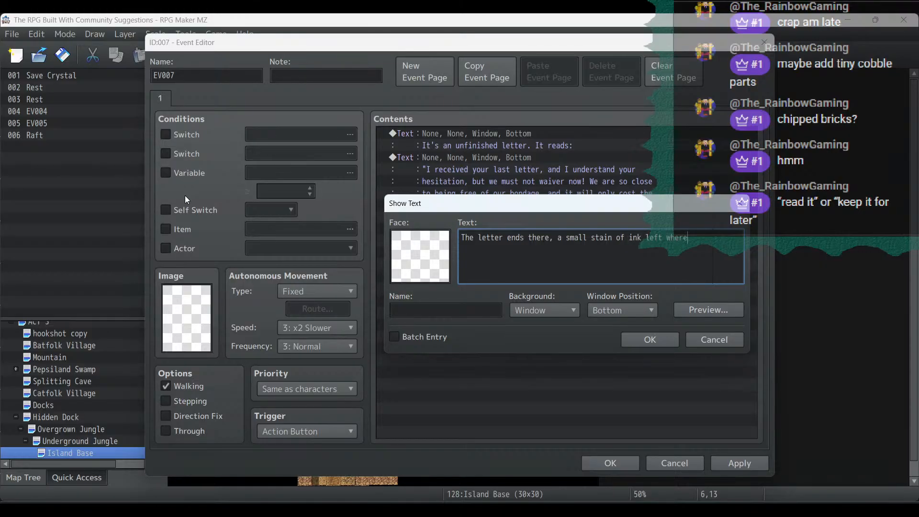
key(Return)
text(a pen rests on the unfinished line.)
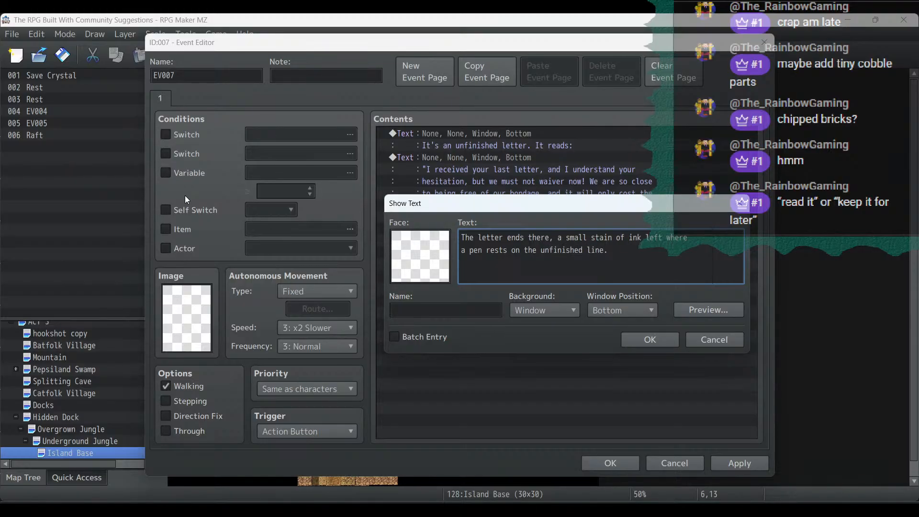
click(657, 341)
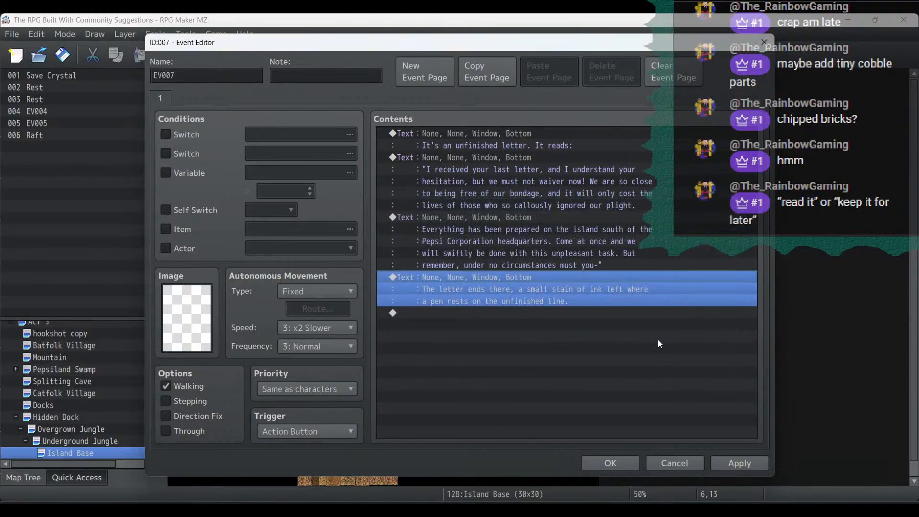
Step: Append a Control Switches command turning switch 0276 Letter Read ON to the end of the letter event, and save the event
click(522, 130)
double_click(486, 316)
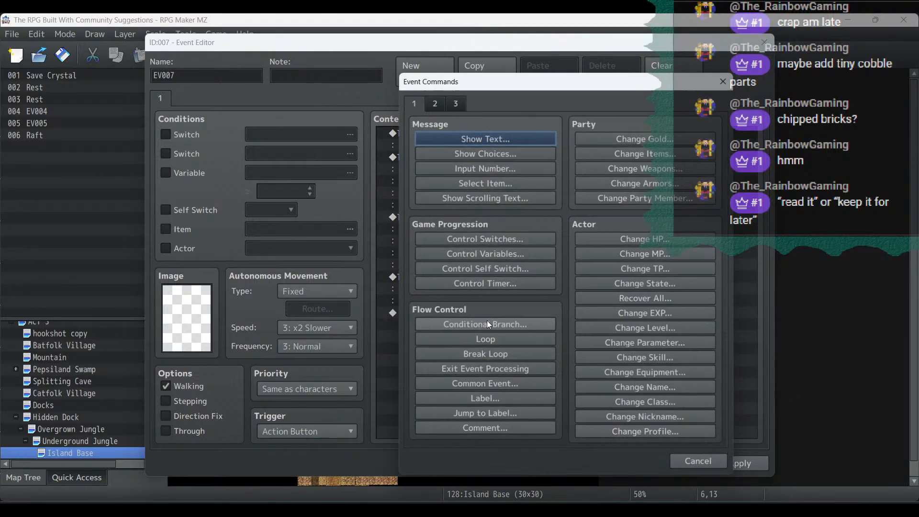
click(483, 238)
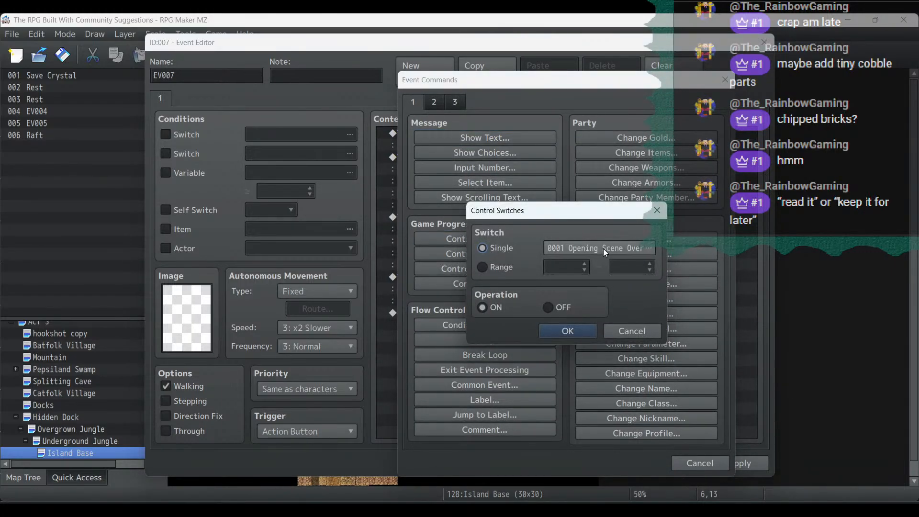
click(602, 249)
double_click(614, 326)
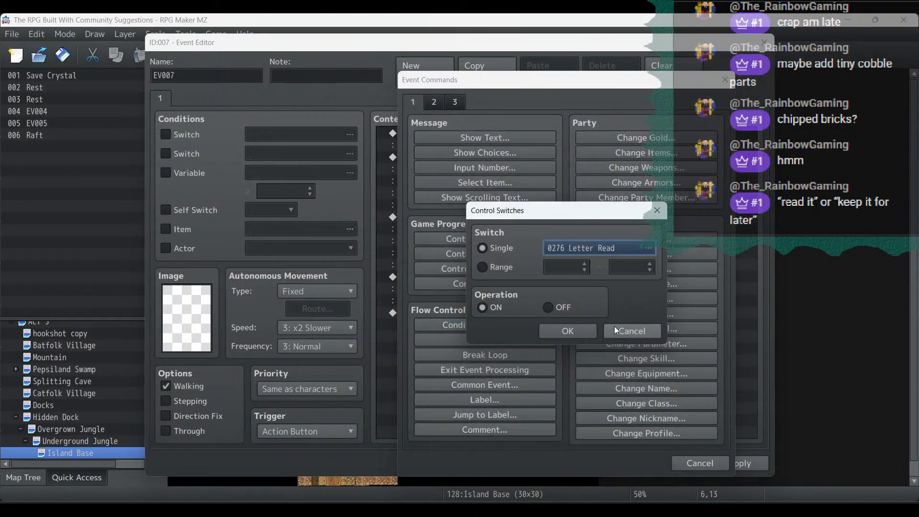
click(571, 335)
click(754, 464)
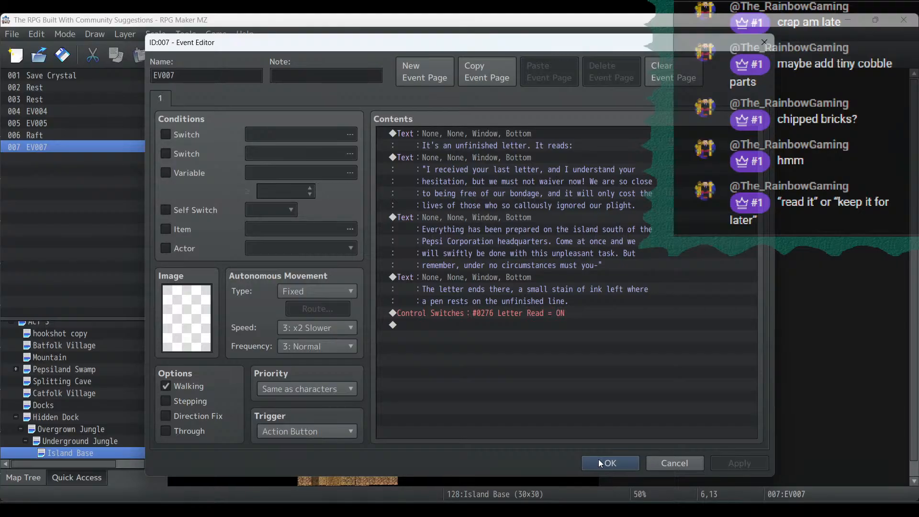
click(599, 458)
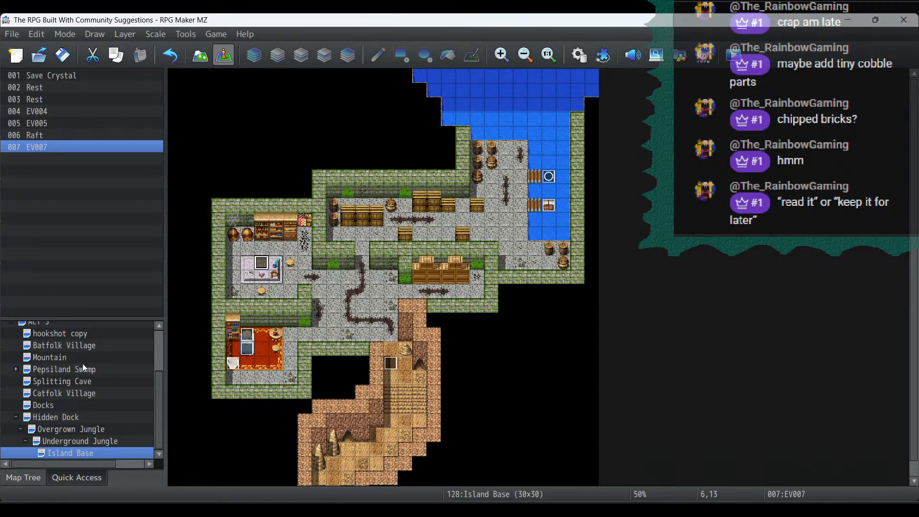
Step: Copy the Magic Cat event from the Underground Jungle map and paste it on the Island Base stone floor at 23,10
click(74, 444)
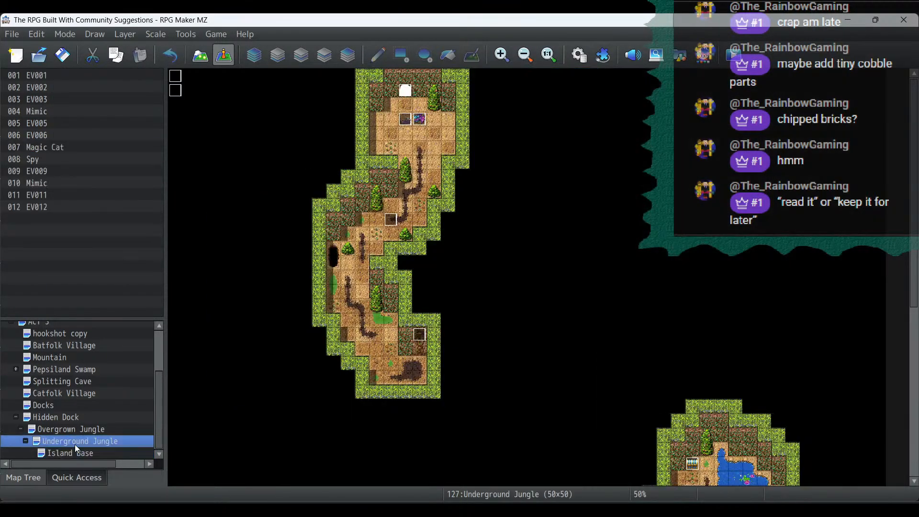
right_click(405, 119)
click(423, 182)
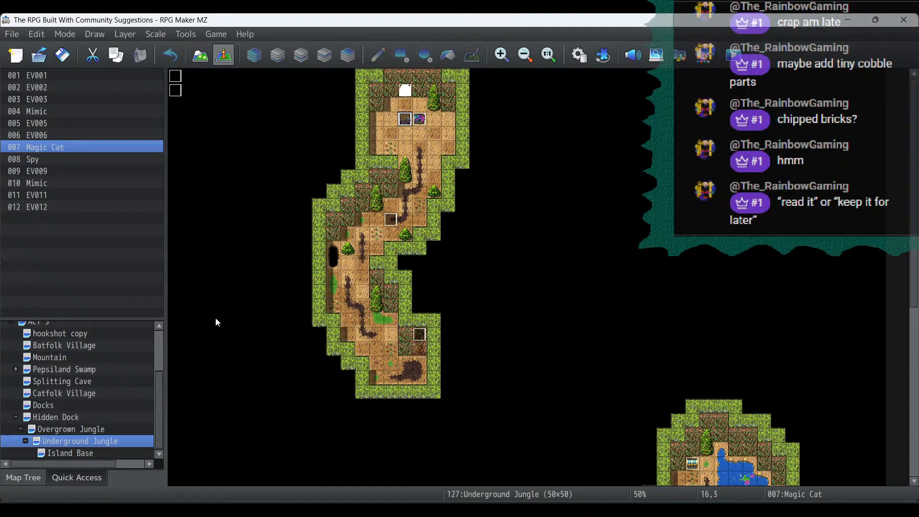
click(82, 454)
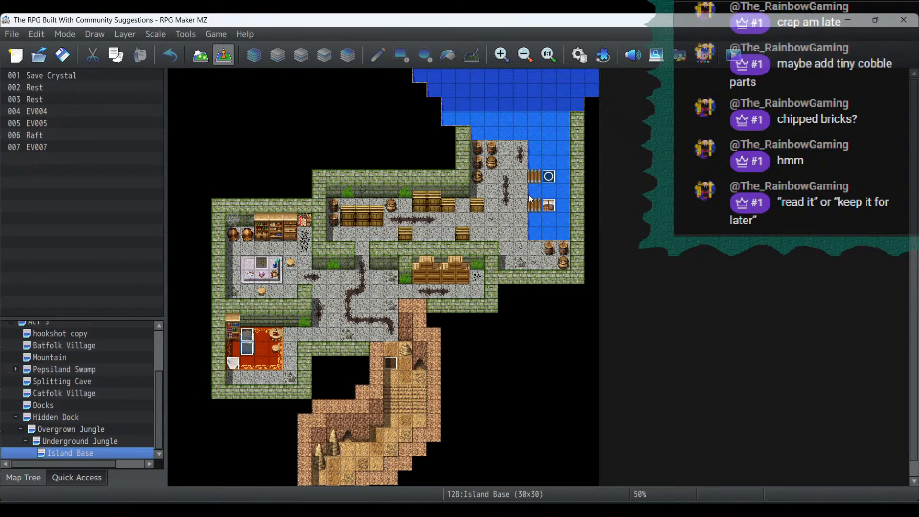
right_click(507, 218)
click(530, 293)
Step: Review the conditions and contents of both pages of the pasted Magic Cat event
double_click(507, 221)
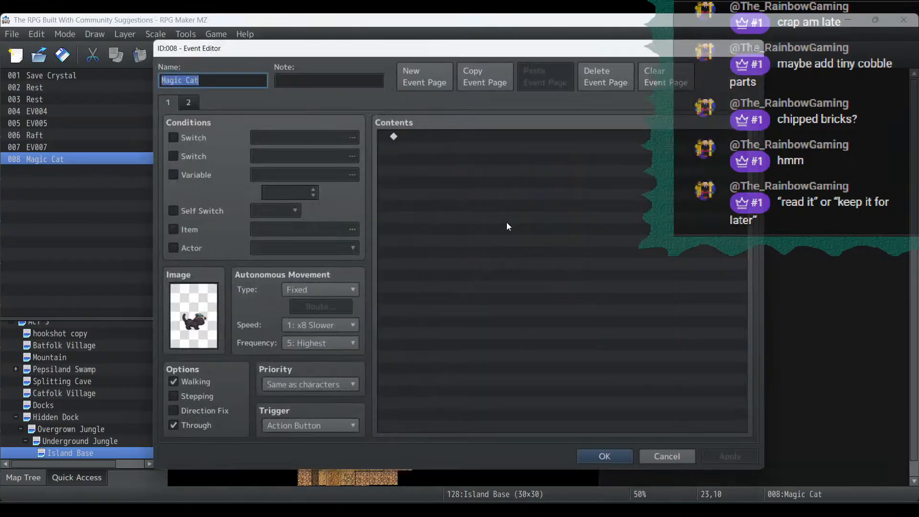
click(181, 98)
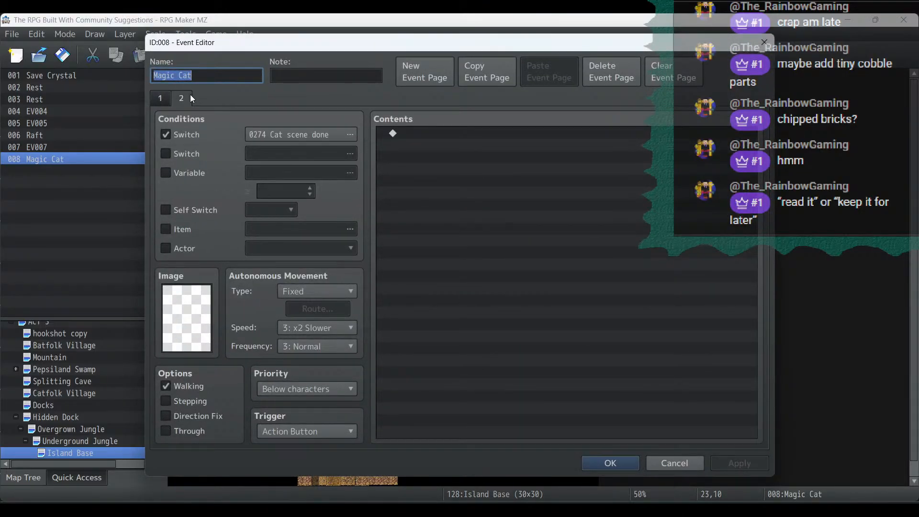
click(163, 98)
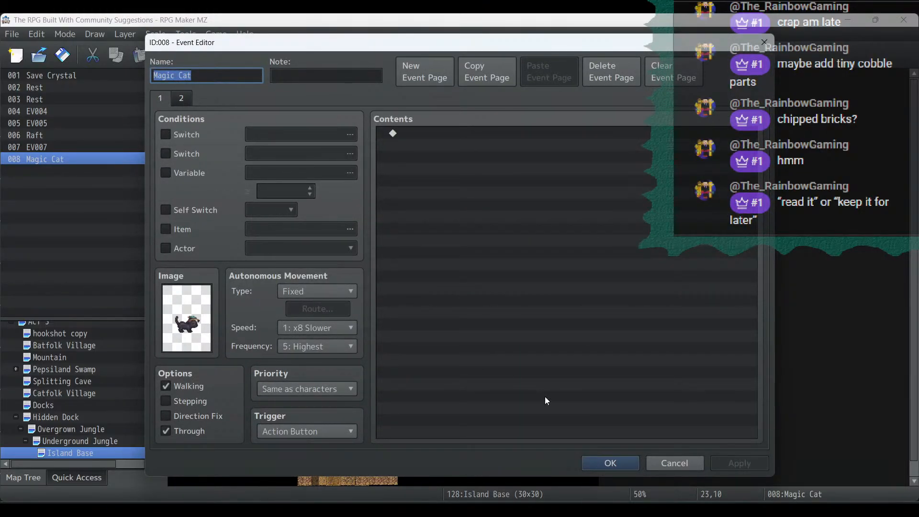
click(596, 464)
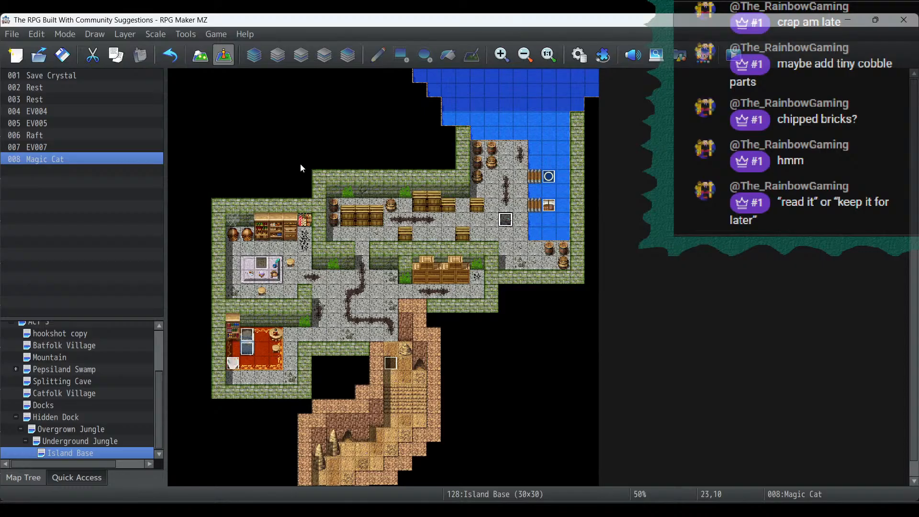
Step: Save the project
click(67, 58)
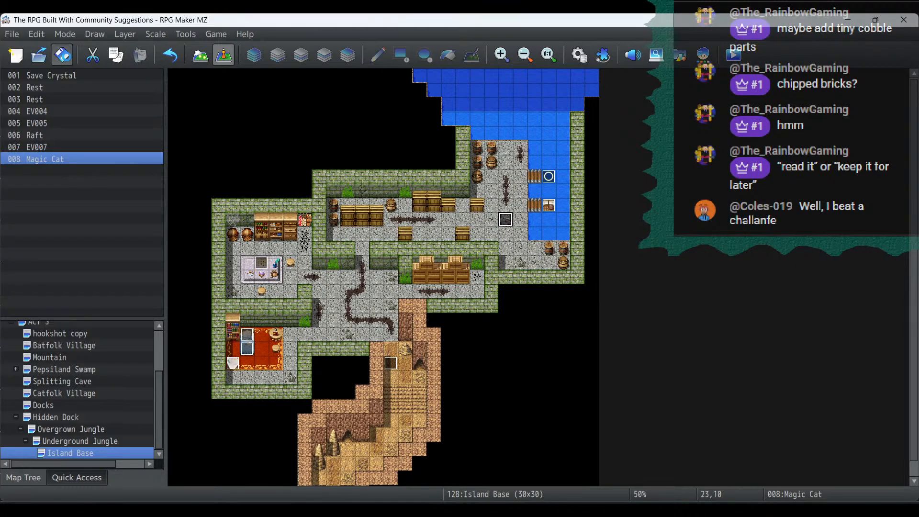
click(68, 59)
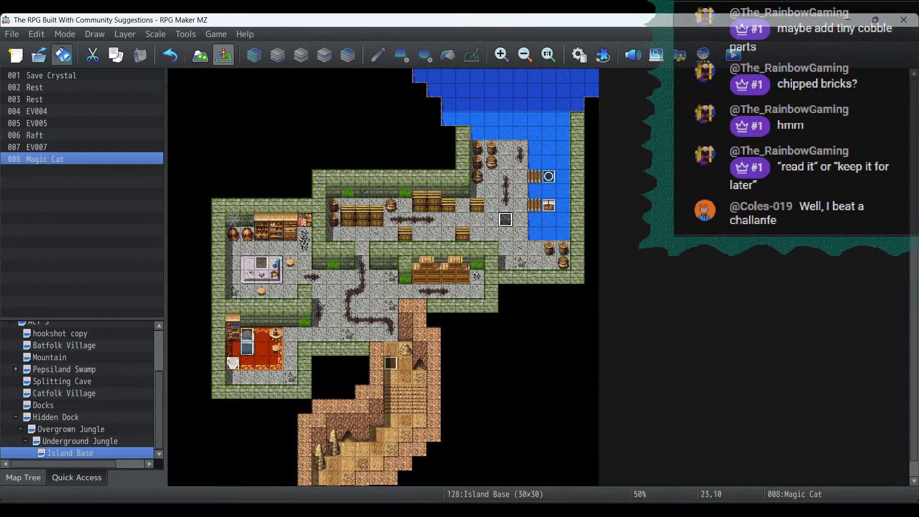
click(68, 60)
Step: Copy the Jungle Armor chest event from the Underground Jungle map and paste it on the Island Base map at 14,14
click(82, 432)
click(83, 440)
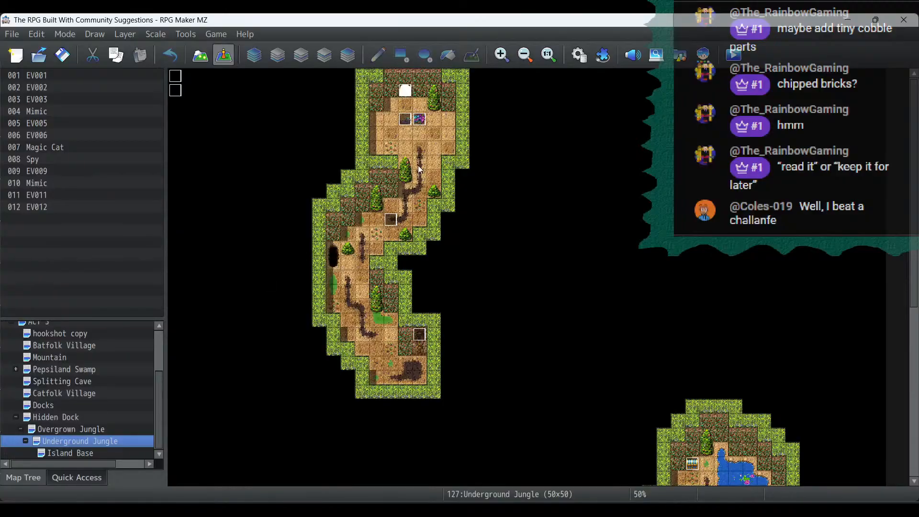
scroll(470, 259, down, 5)
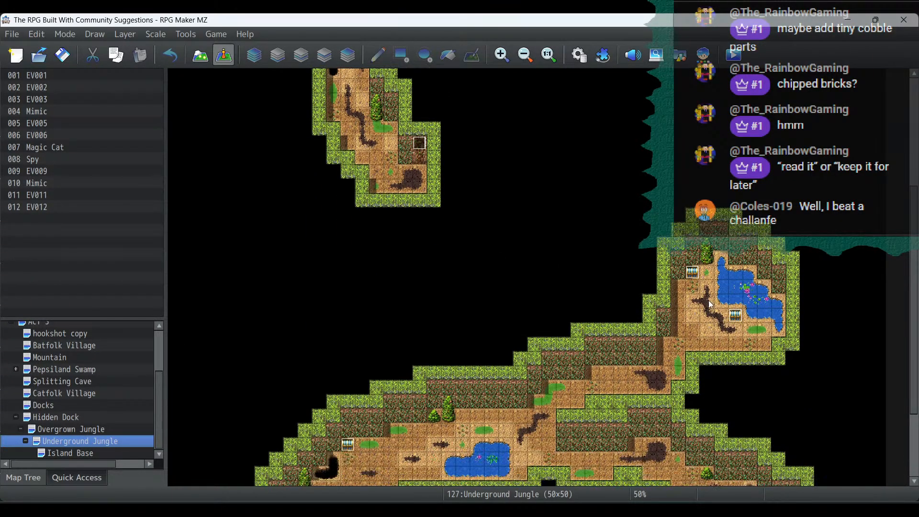
click(737, 318)
double_click(737, 317)
click(617, 462)
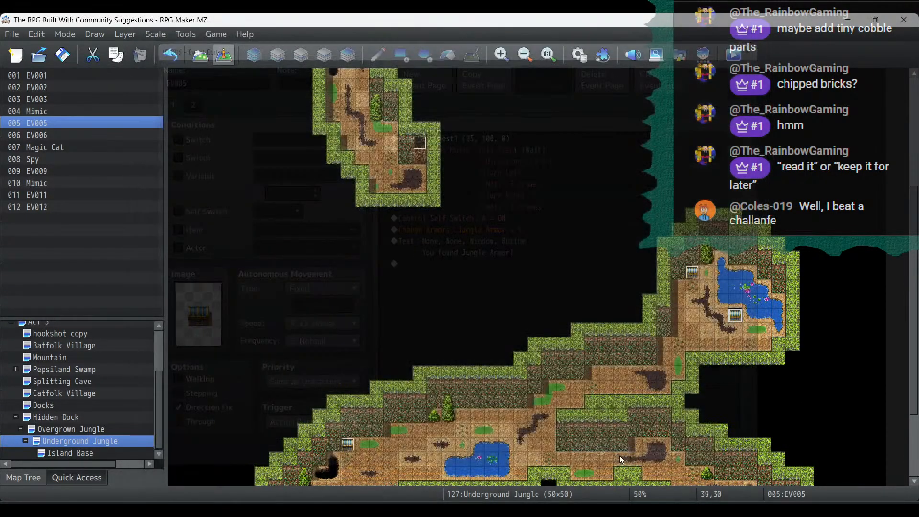
right_click(729, 316)
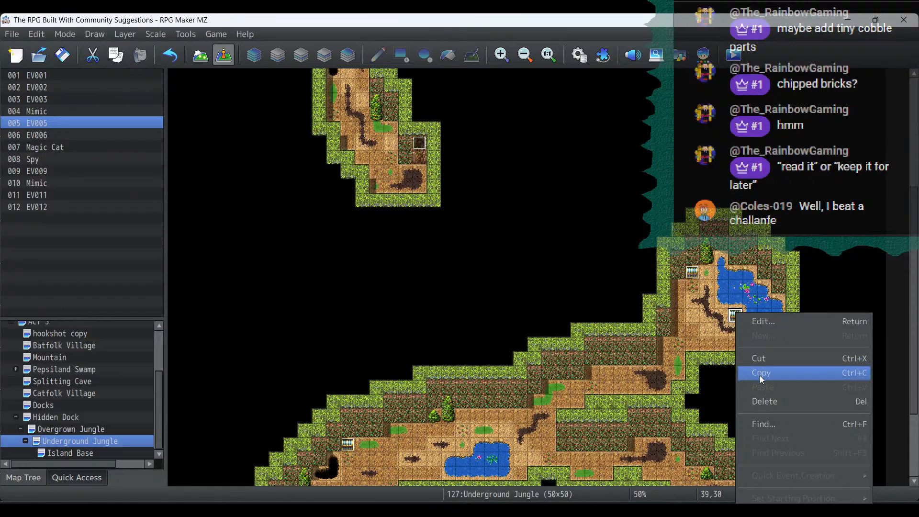
click(745, 376)
click(64, 453)
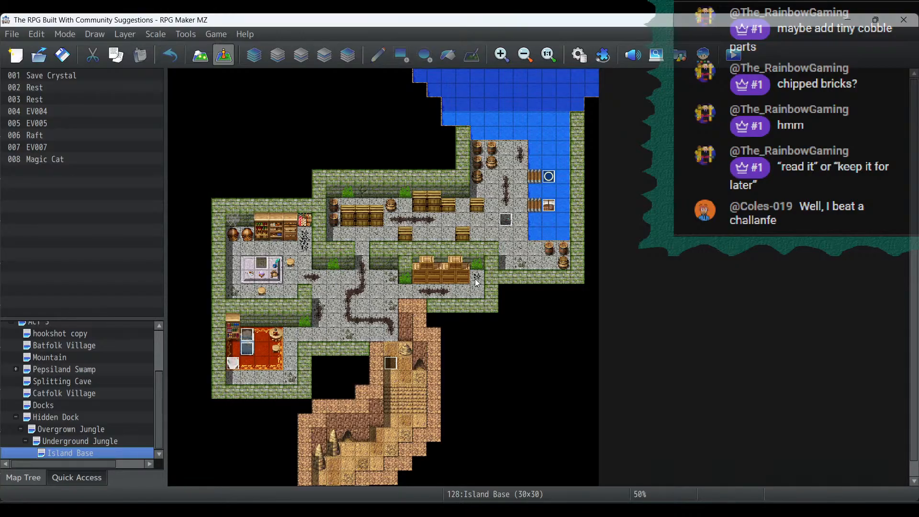
right_click(381, 280)
click(412, 352)
Step: Replace the pasted chest's Jungle Armor reward with a Change Gold command that increases gold by 3000
double_click(378, 278)
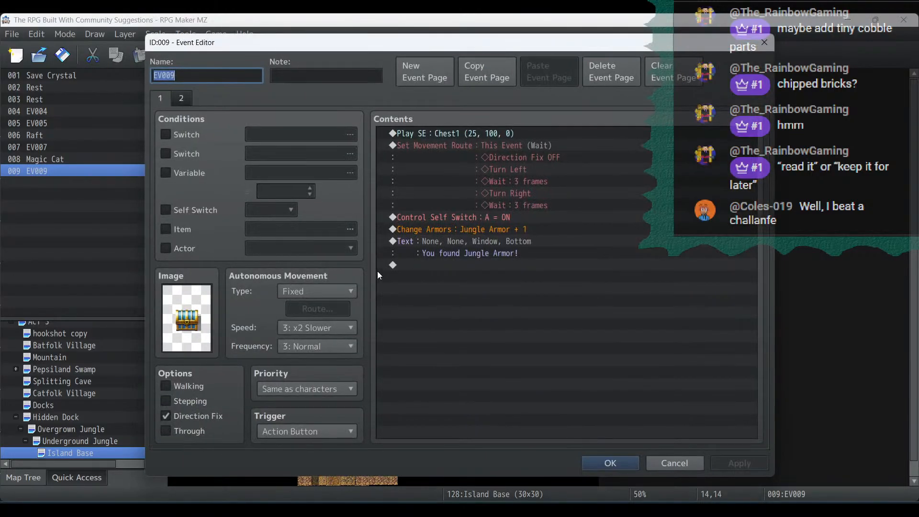
click(432, 230)
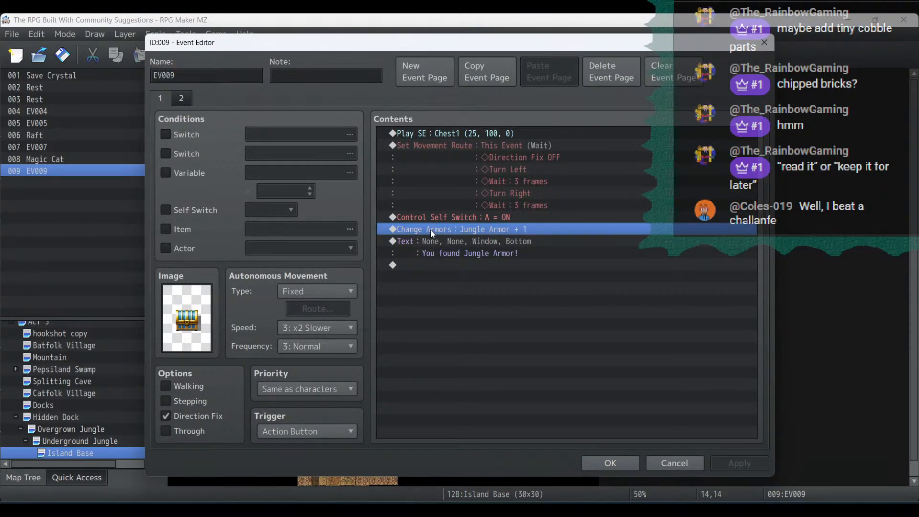
key(Delete)
right_click(433, 234)
click(445, 238)
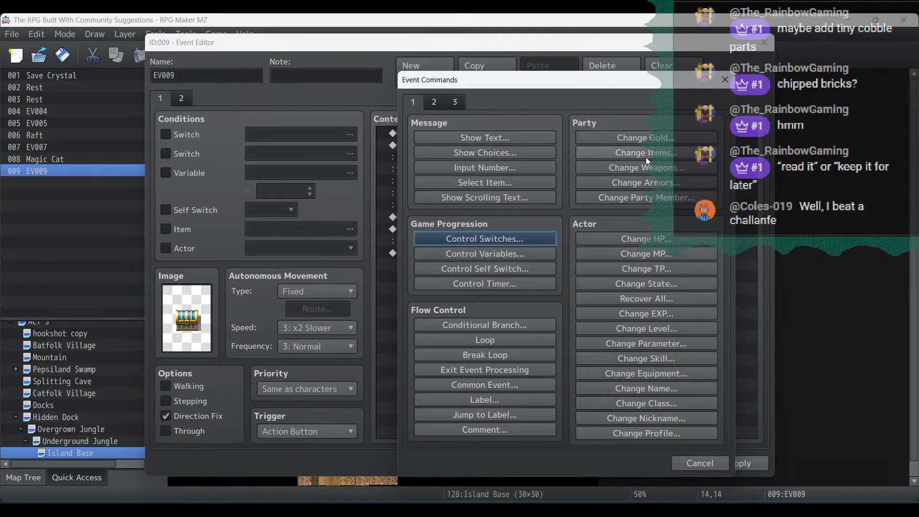
click(646, 137)
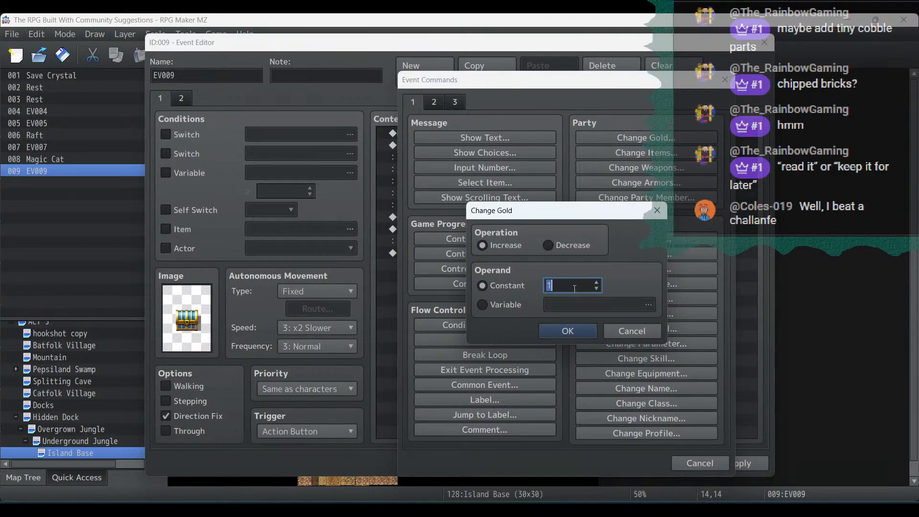
text(3000)
click(567, 330)
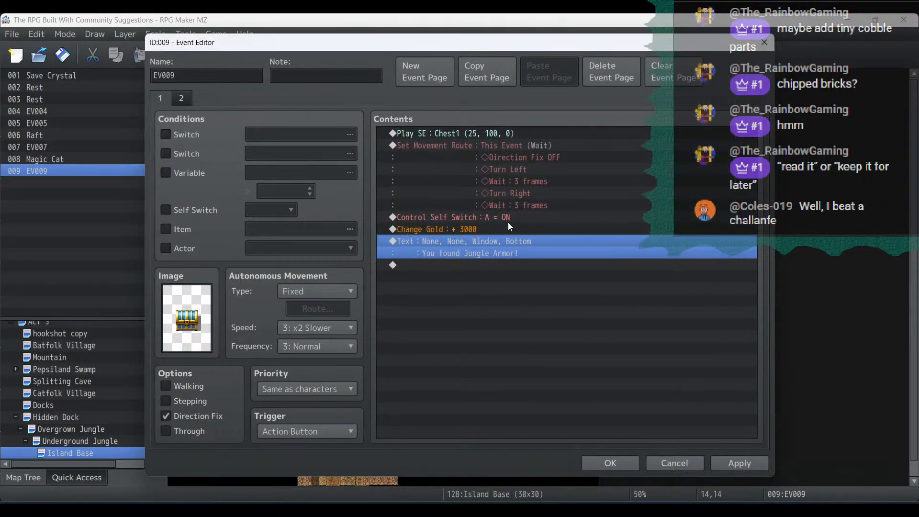
Step: Change the chest's message to "You found 3000 Bottlecaps!"
double_click(510, 252)
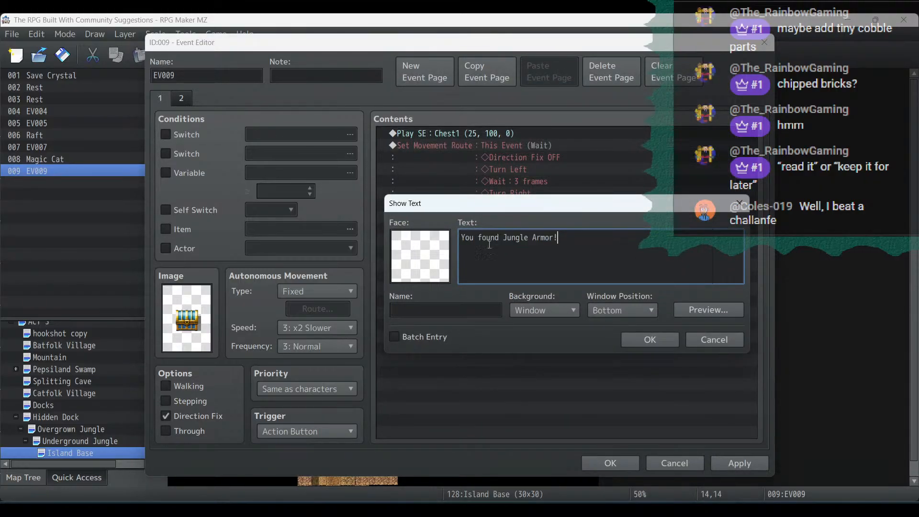
shift+click(505, 238)
key(BackSpace)
click(649, 340)
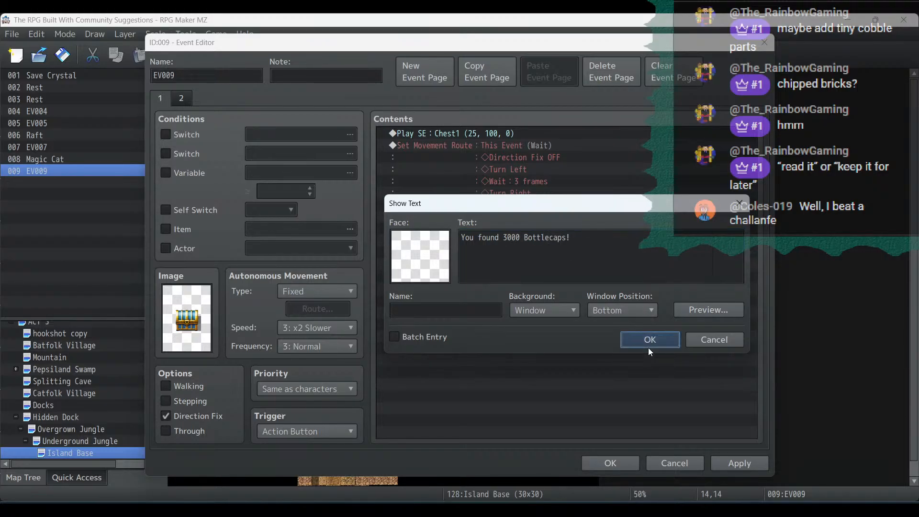
Step: Set the chest event's first page image to the plain brown wooden crate from the mv_!Chest sheet
click(186, 102)
click(169, 100)
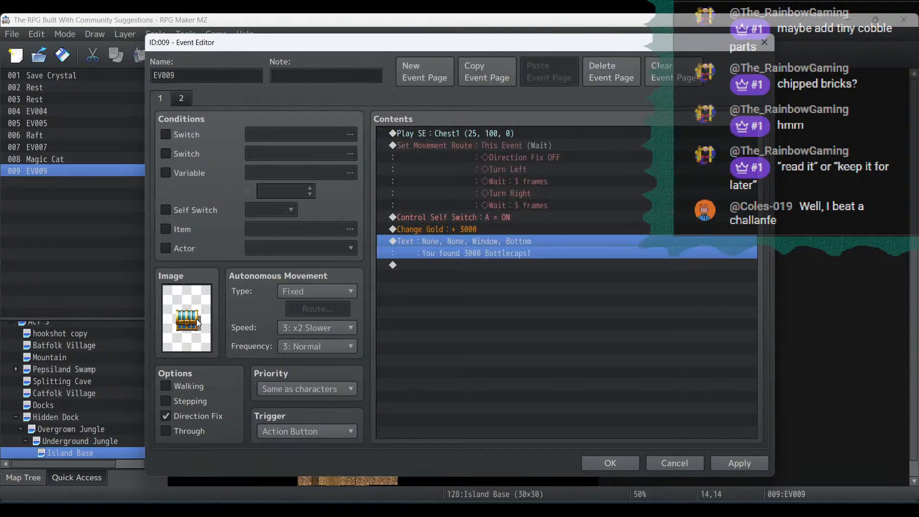
double_click(197, 323)
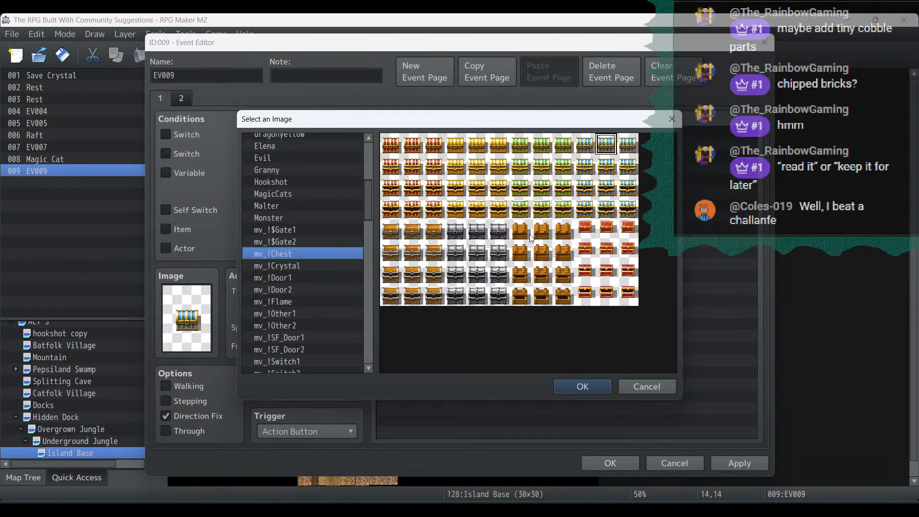
double_click(542, 239)
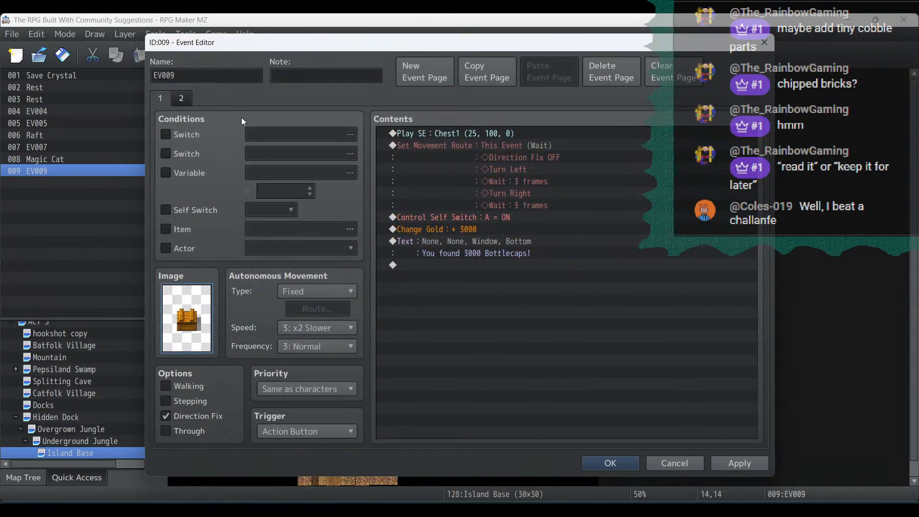
Step: Set the treasure event's second page image to the opened plain brown wooden crate from the mv_!Chest sheet and accept the event
click(181, 99)
double_click(197, 318)
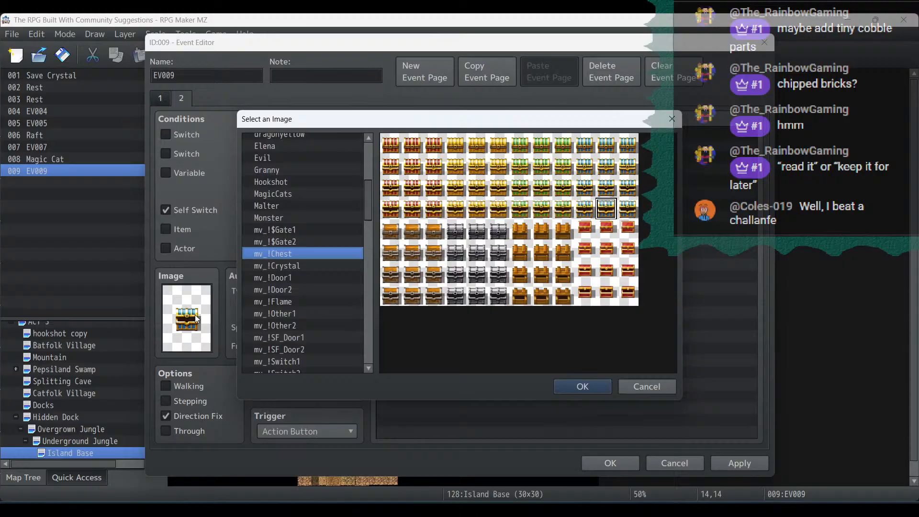
double_click(563, 283)
click(739, 463)
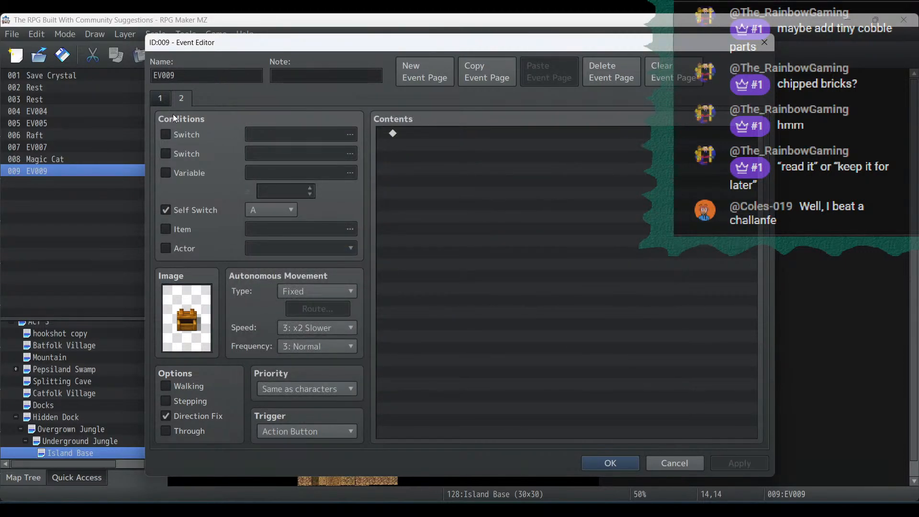
click(163, 99)
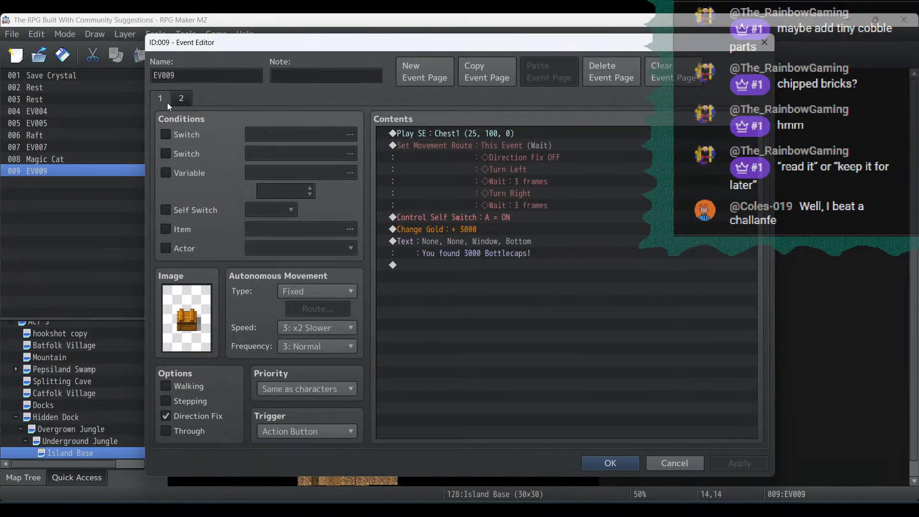
click(607, 463)
Step: Copy the 3000 Bottlecaps crate event and paste it on the Island Base map at 11,16
right_click(379, 282)
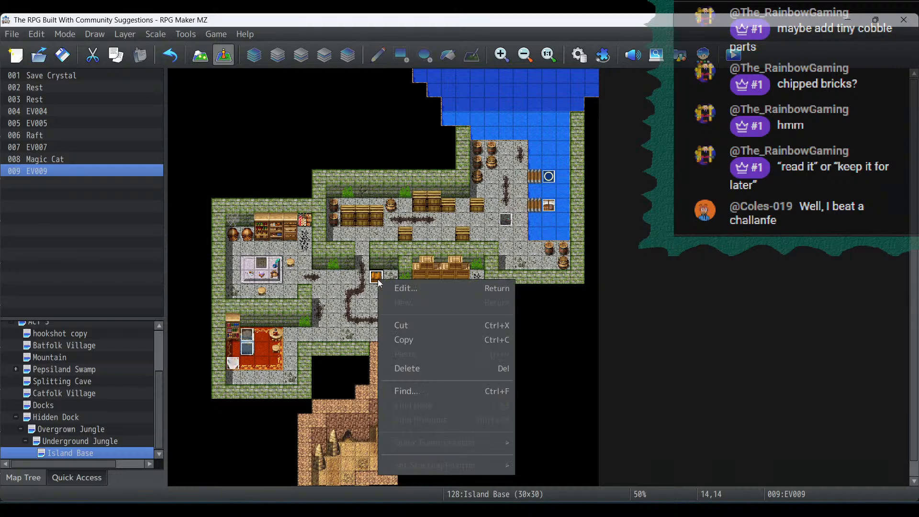
click(401, 344)
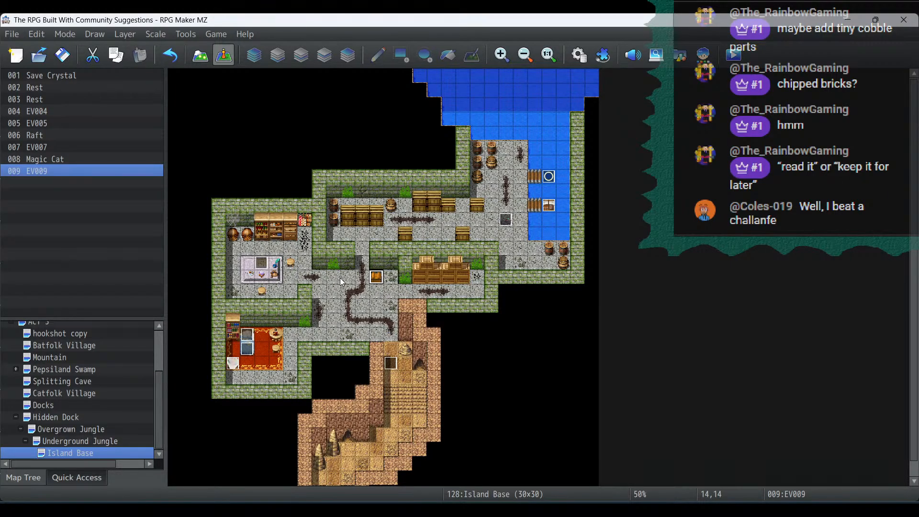
right_click(334, 306)
click(371, 379)
Step: Remove the Change Gold command from the crate at 11,16 and change its message to "The box was empty!"
double_click(334, 306)
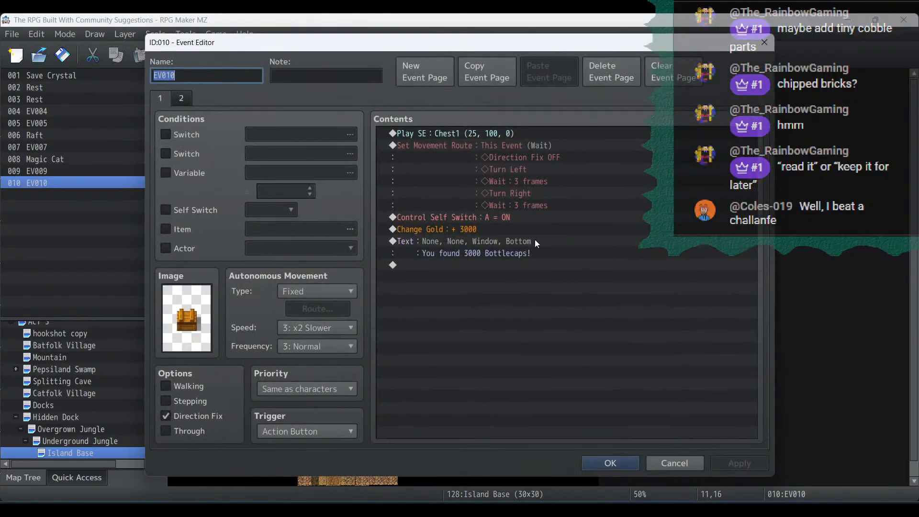
click(510, 228)
key(Delete)
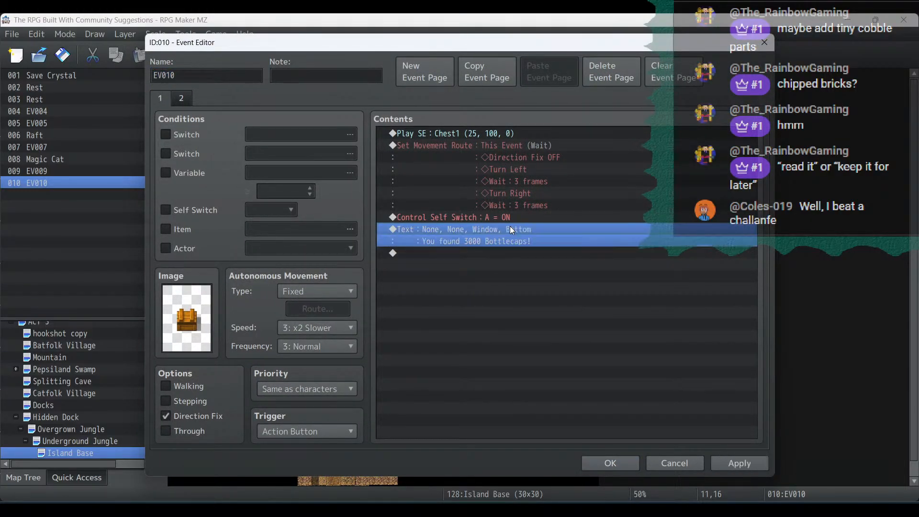
double_click(513, 228)
key(ctrl+a)
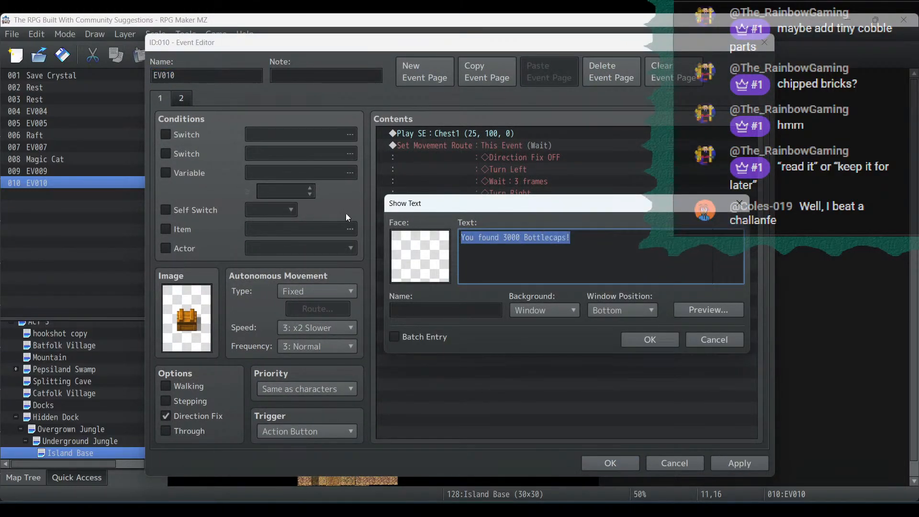
text(The box was empty!)
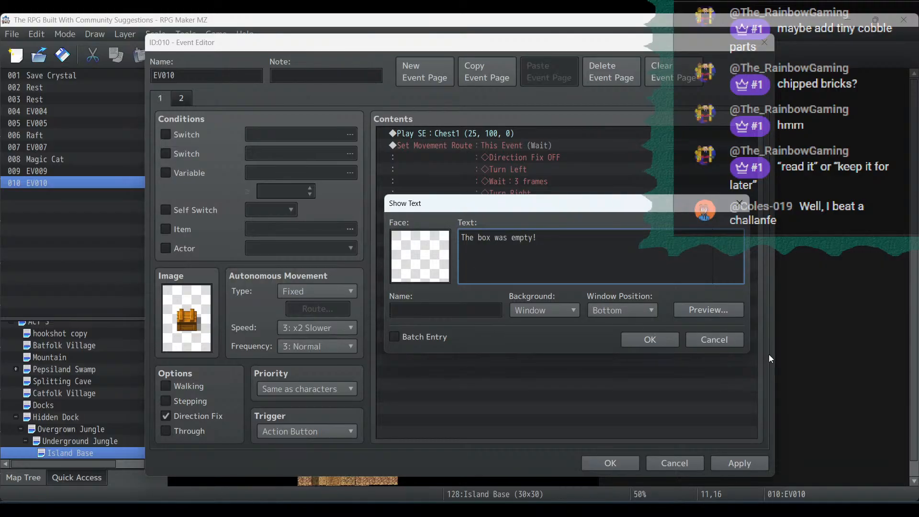
click(650, 339)
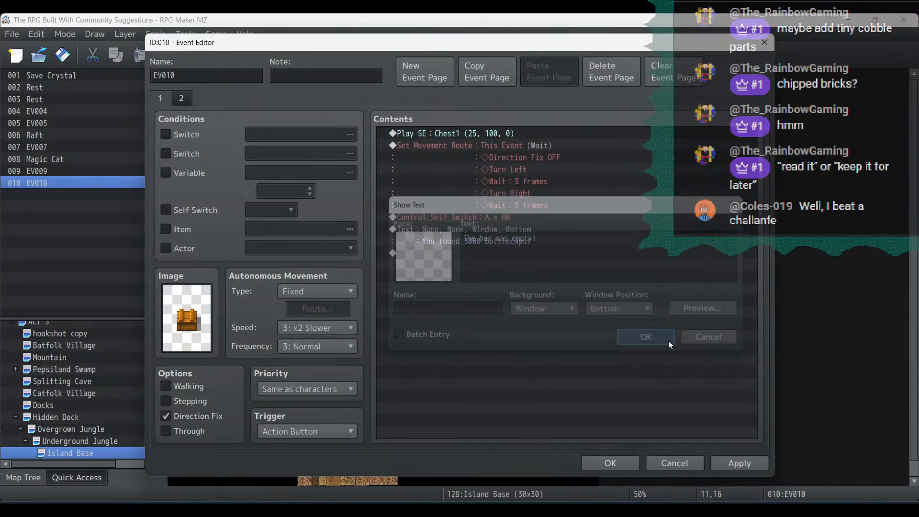
click(182, 99)
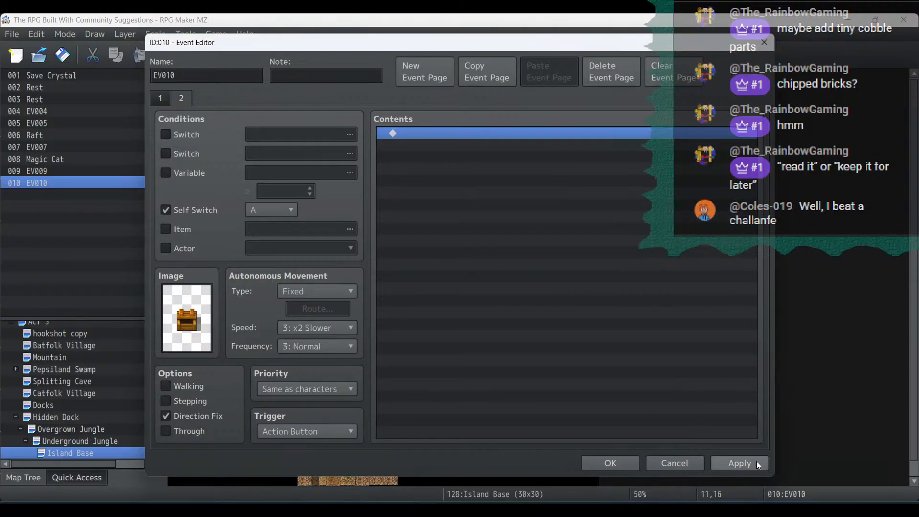
click(610, 463)
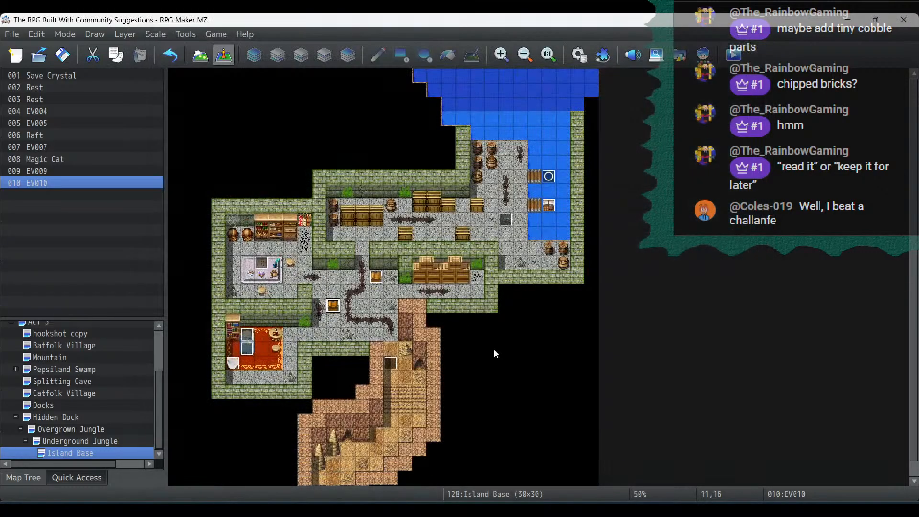
Step: Copy the empty crate event and paste it on the Island Base map at 16,9, 23,5 and 12,14
right_click(334, 308)
click(386, 366)
click(405, 207)
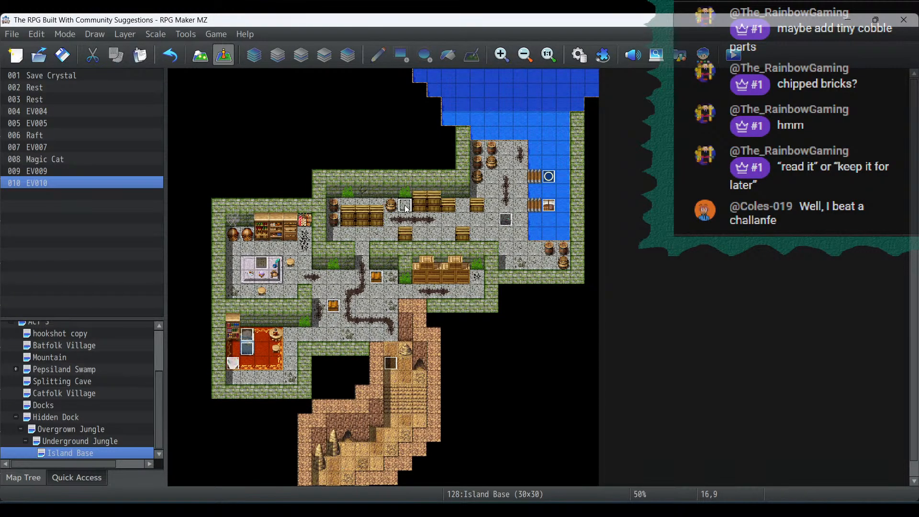
key(ctrl+v)
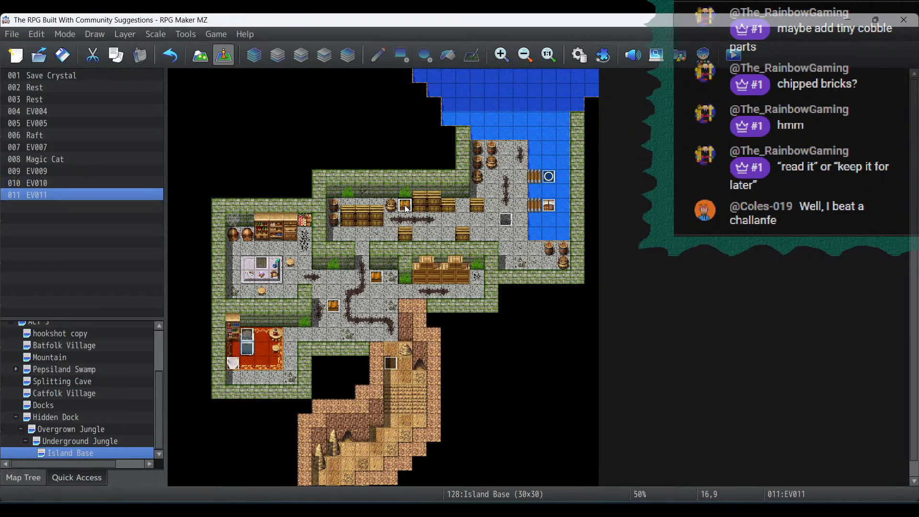
click(507, 148)
key(ctrl+v)
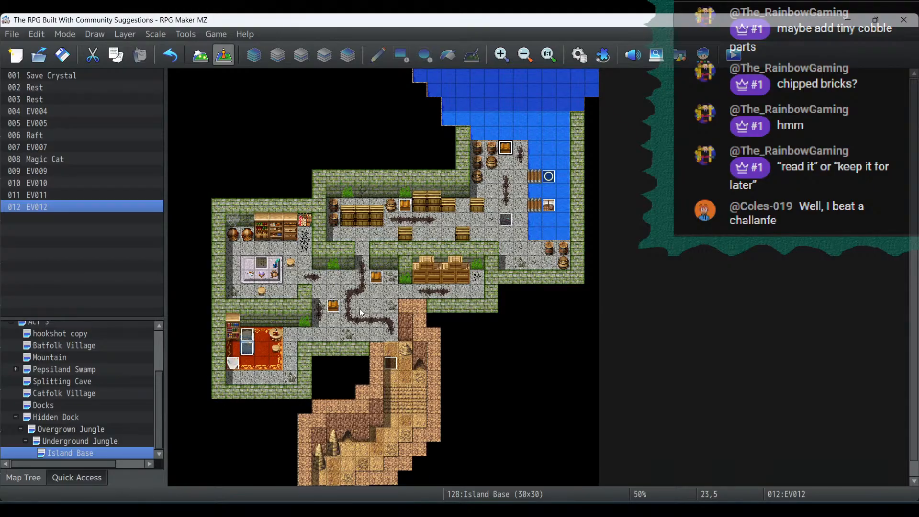
click(356, 336)
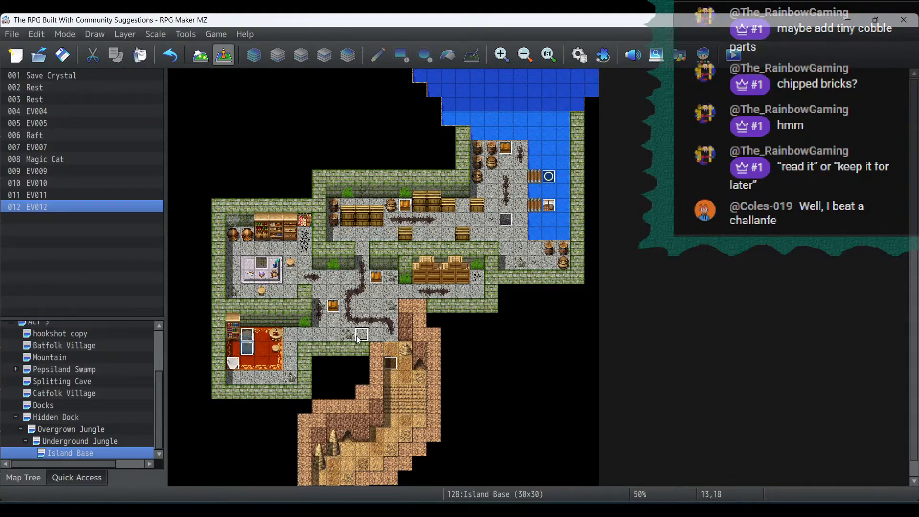
click(347, 277)
key(ctrl+v)
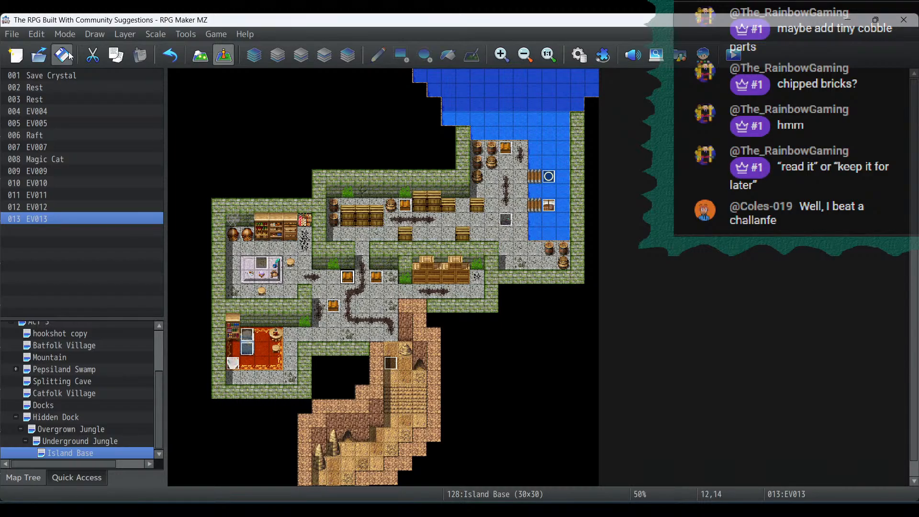
Step: On the Underground Jungle map, set the Transfer Player destination of the exit event at 16,1 to Island Base (11,28)
click(34, 442)
scroll(280, 120, up, 5)
scroll(360, 101, up, 3)
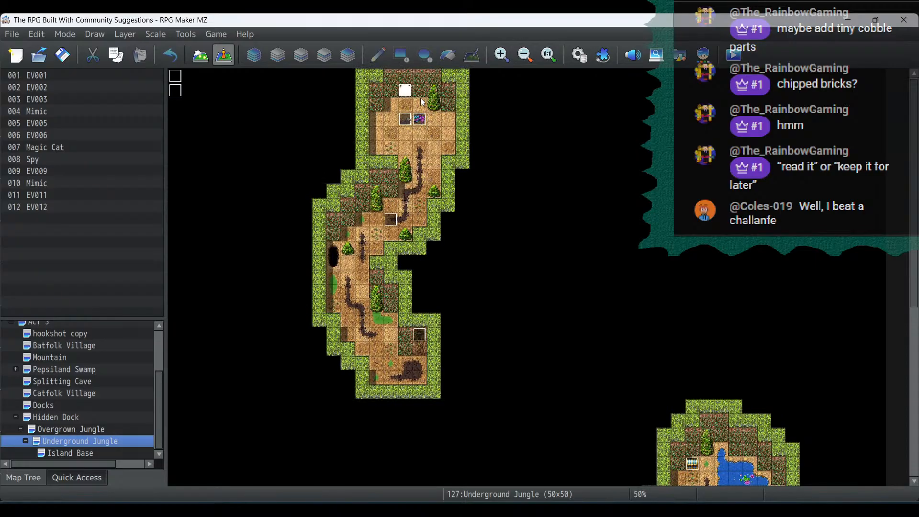
click(405, 90)
right_click(402, 90)
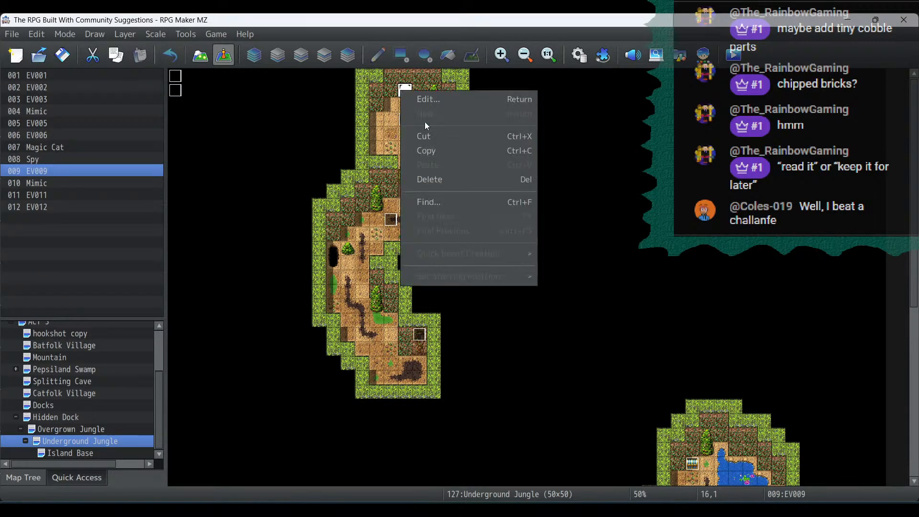
click(407, 91)
double_click(408, 94)
double_click(472, 148)
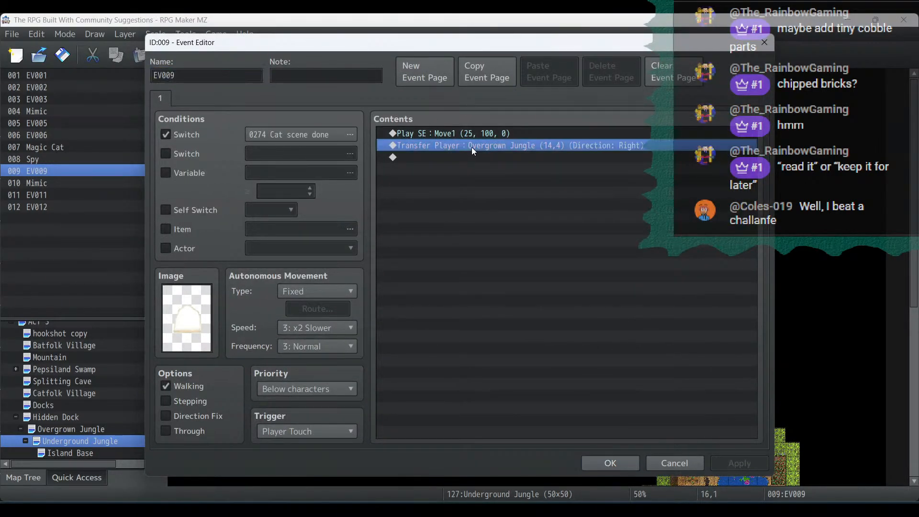
click(554, 226)
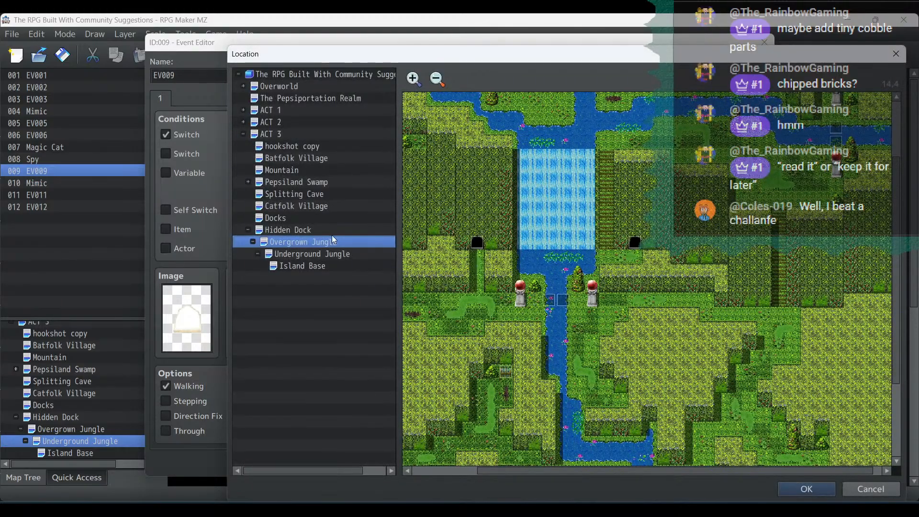
click(323, 266)
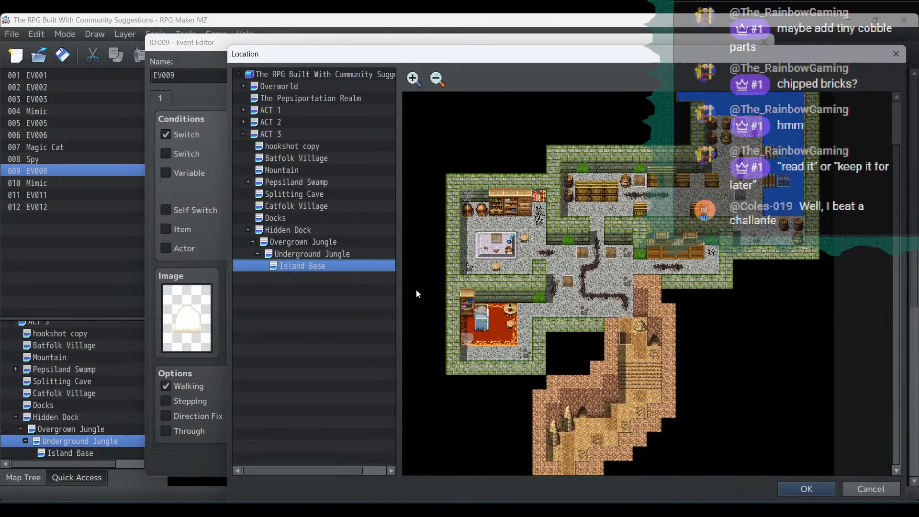
double_click(568, 455)
Step: Set the exit event's transfer direction to Up and accept the event
click(555, 343)
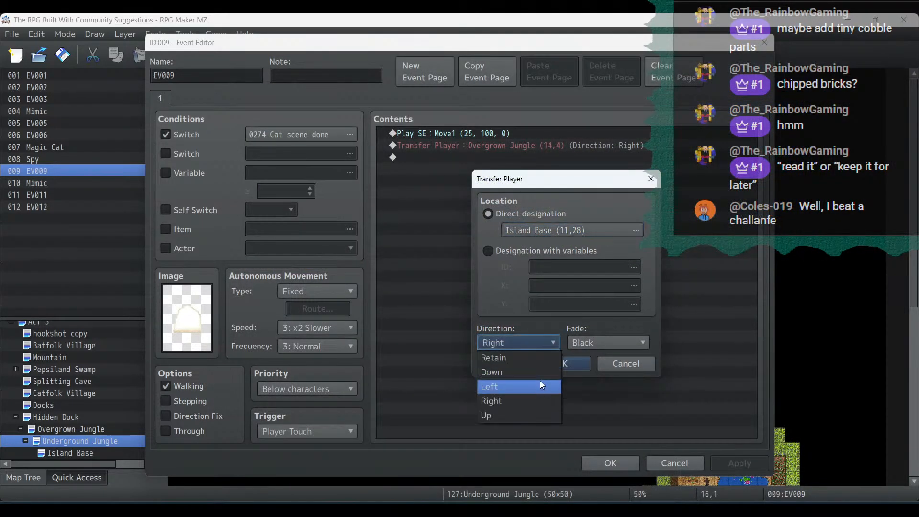
click(529, 416)
click(555, 366)
click(750, 467)
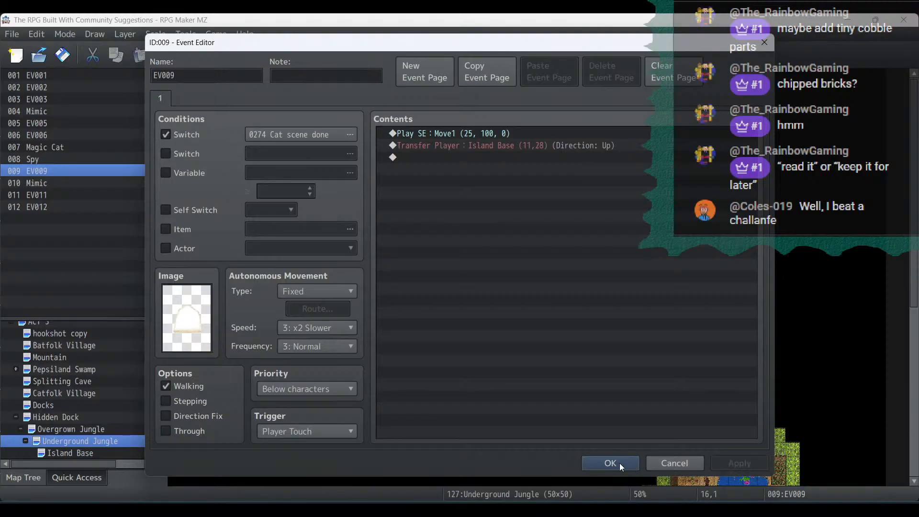
click(617, 463)
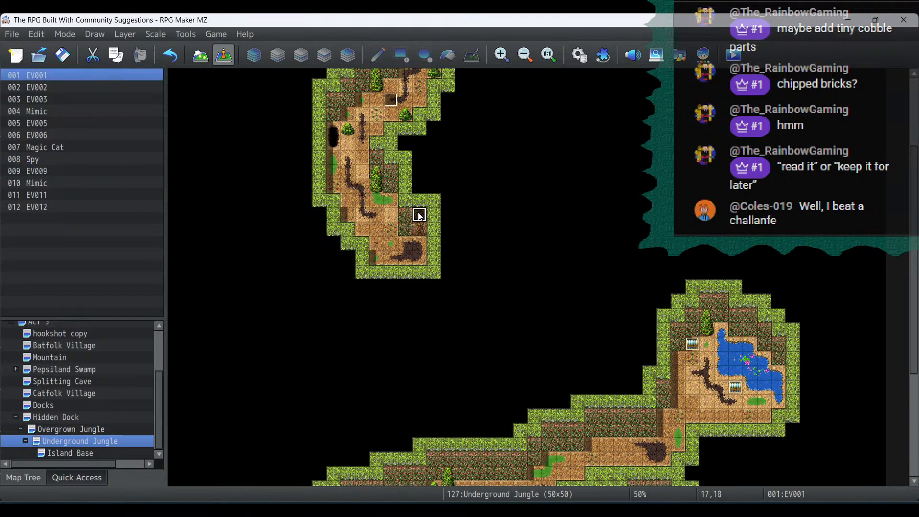
Step: Copy the transfer event at 17,18 on the Underground Jungle map and paste it on the Island Base map at 11,29
right_click(419, 214)
click(452, 272)
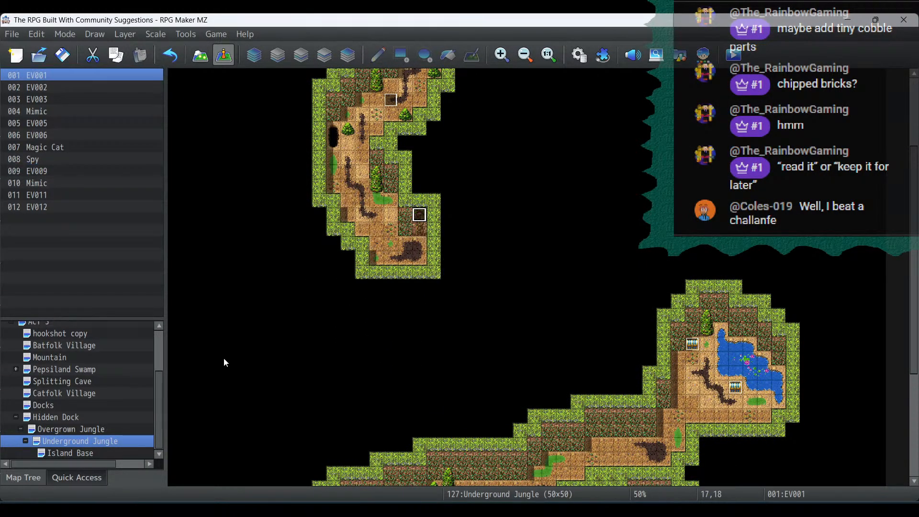
click(63, 452)
right_click(340, 478)
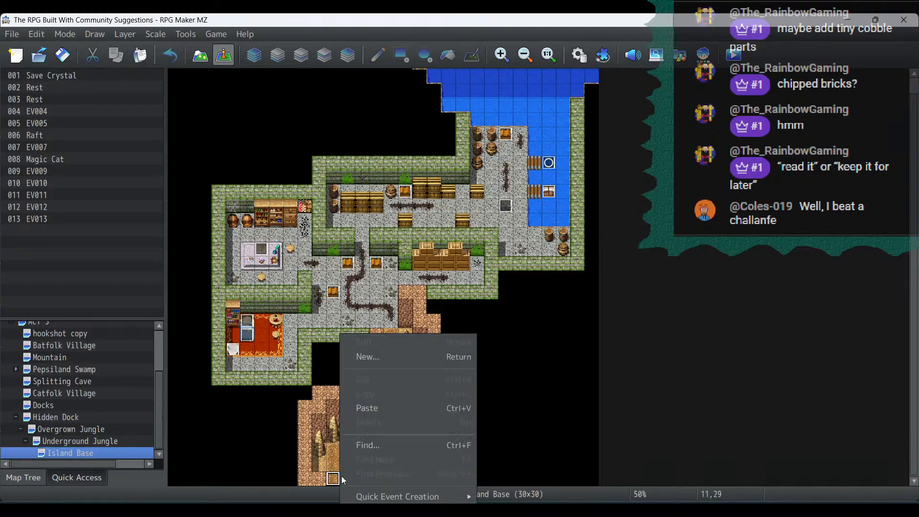
click(369, 411)
Step: Set the pasted event's Transfer Player command to Underground Jungle (16,2) with direction Down
double_click(334, 479)
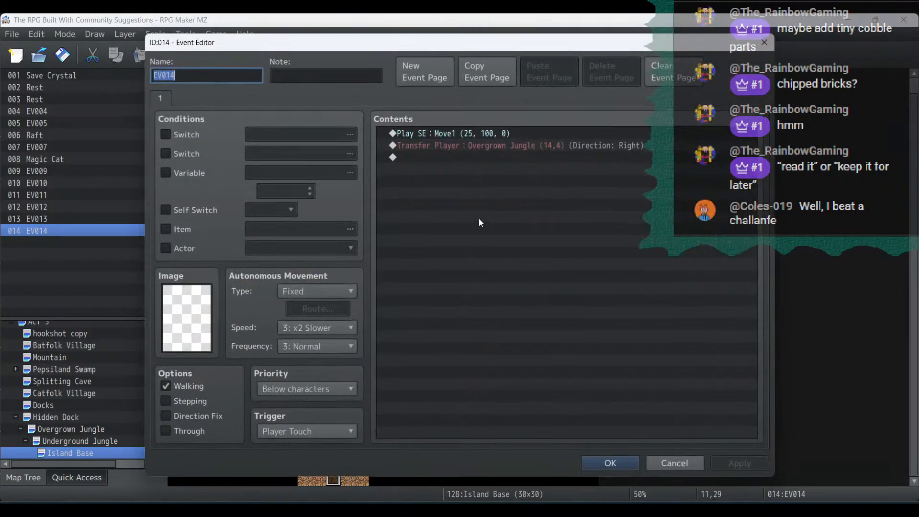
double_click(479, 145)
click(560, 229)
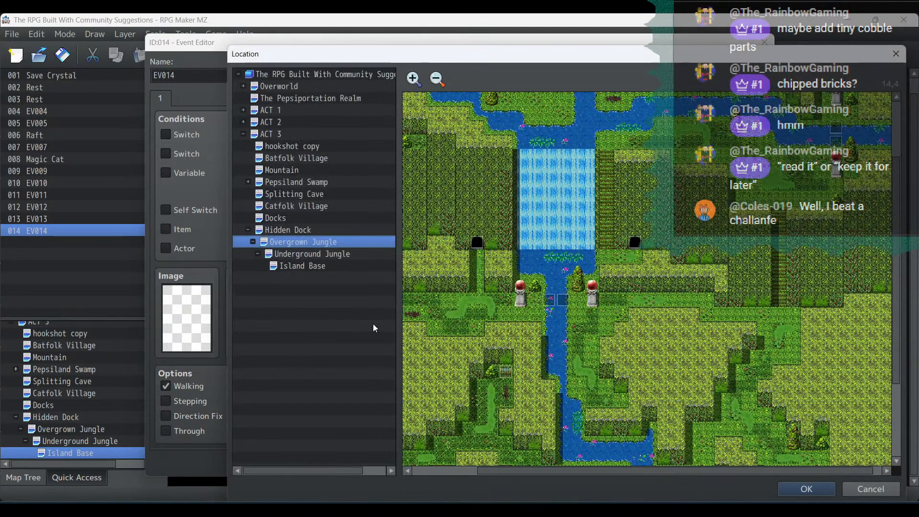
click(309, 254)
scroll(479, 163, up, 5)
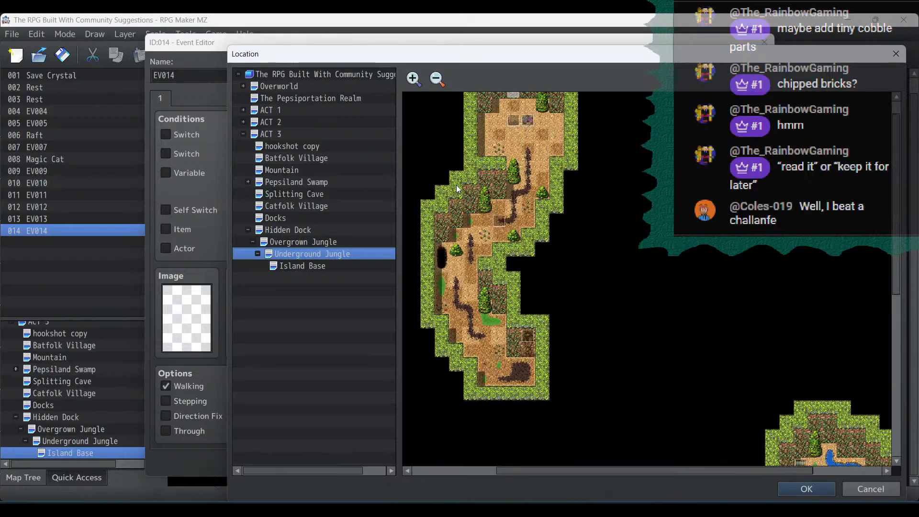
double_click(519, 131)
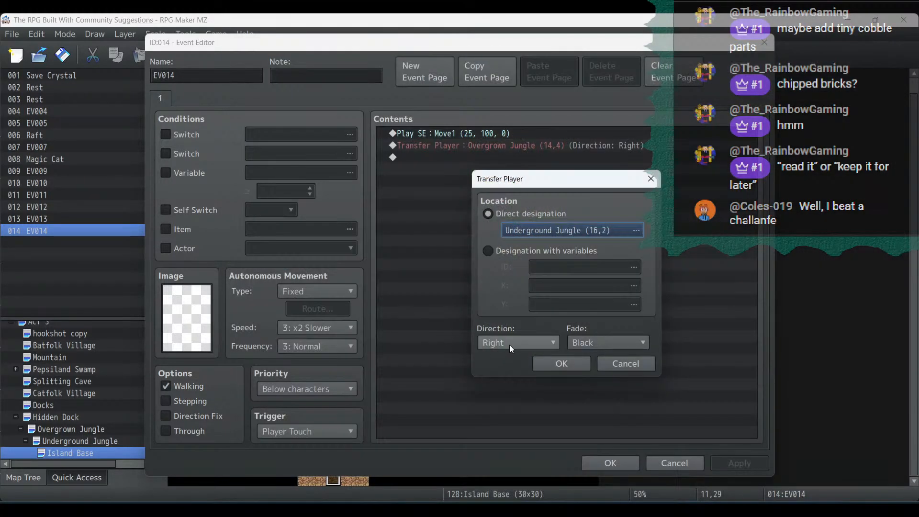
click(487, 351)
click(503, 373)
click(576, 363)
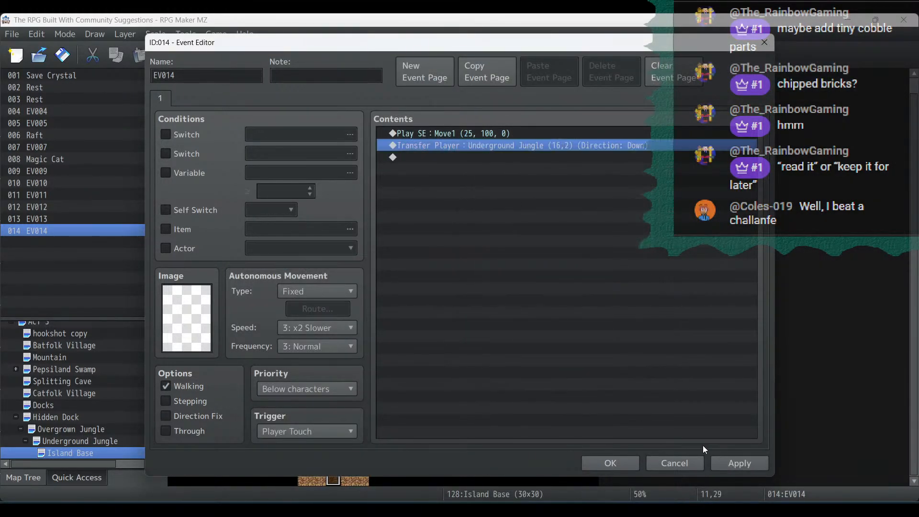
click(607, 463)
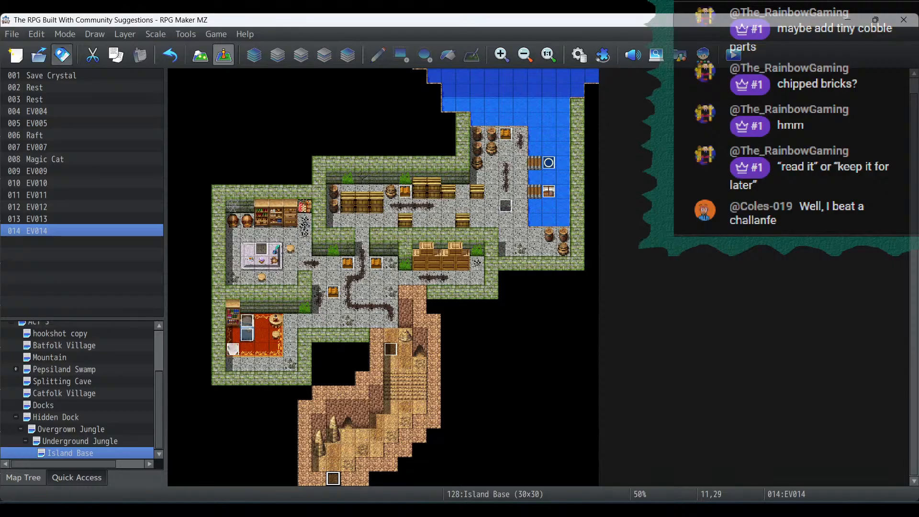
Step: Start a playtest in a maximized game window and load the File 1 save
click(732, 54)
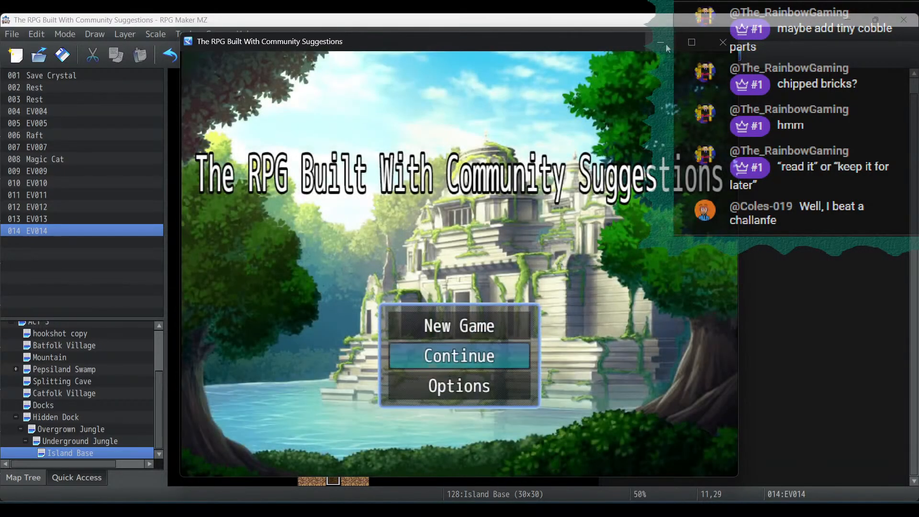
click(691, 42)
key(Return)
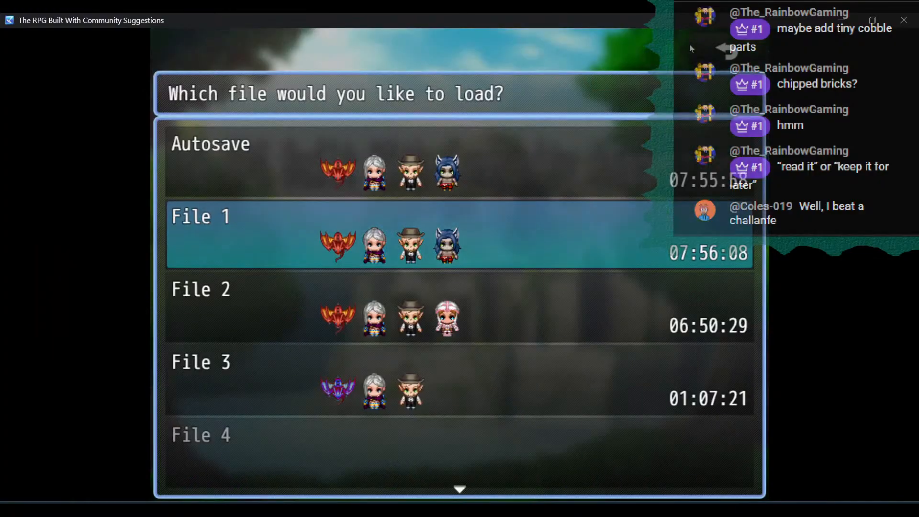
key(Return)
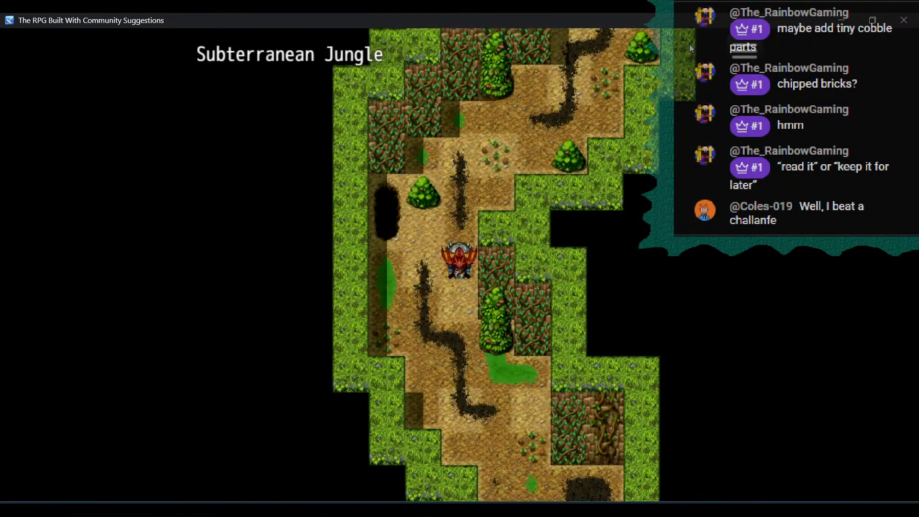
Step: Walk the party north in the Subterranean Jungle and play through the whole black cat cutscene
key(Up)
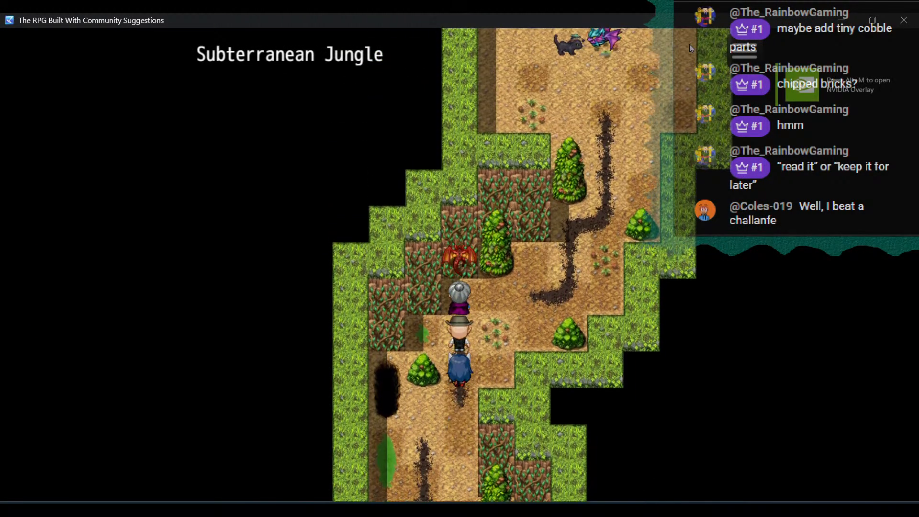
key(Down)
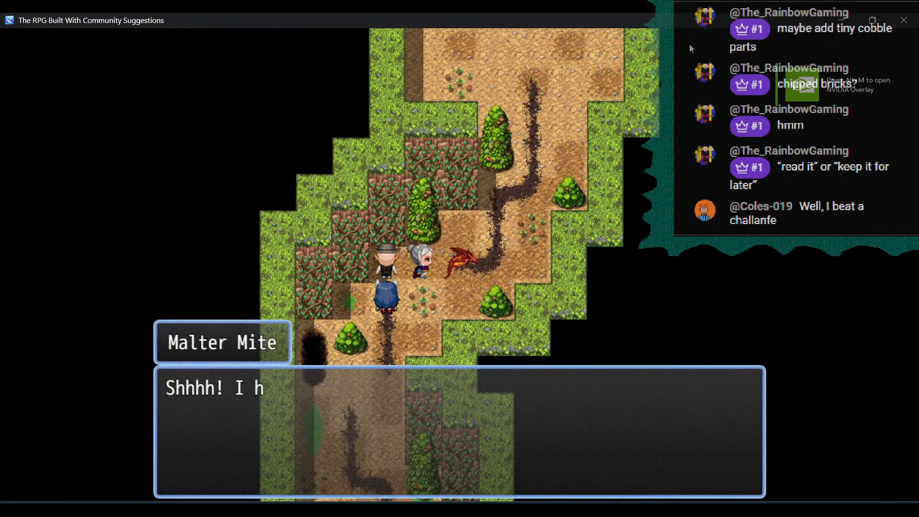
key(Return)
key(Return)
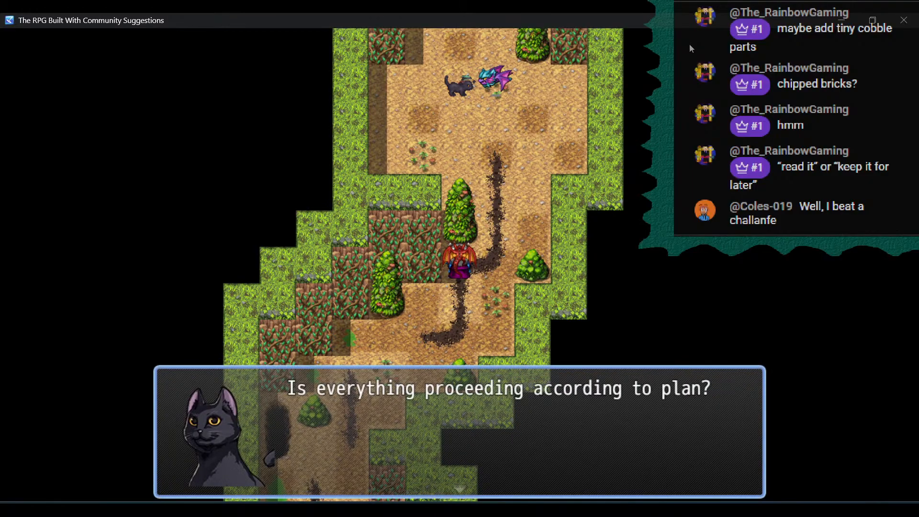
key(Return)
key(Return)
key(Return)
key(Return)
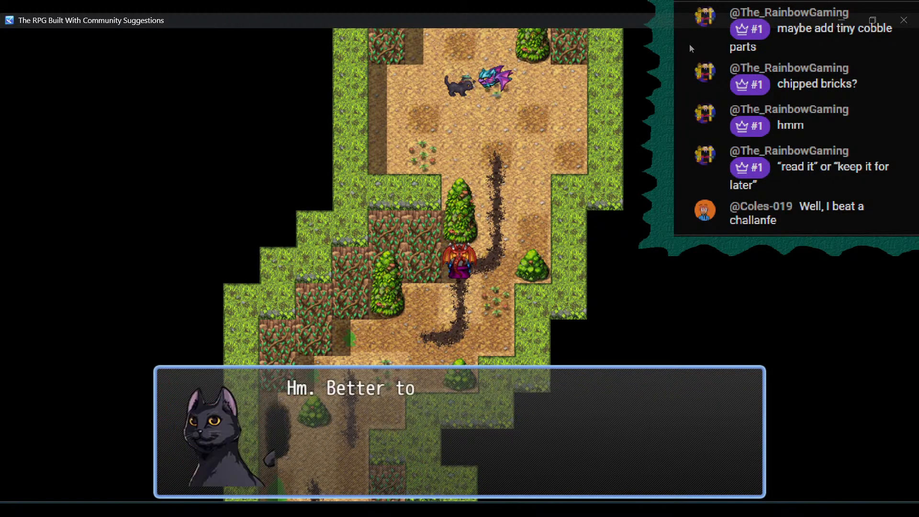
key(Return)
key(Return)
key(Return)
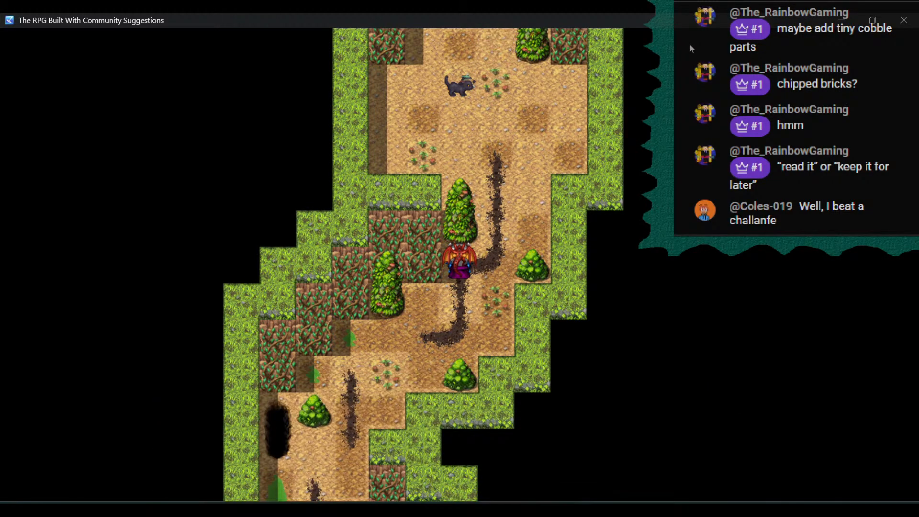
key(Return)
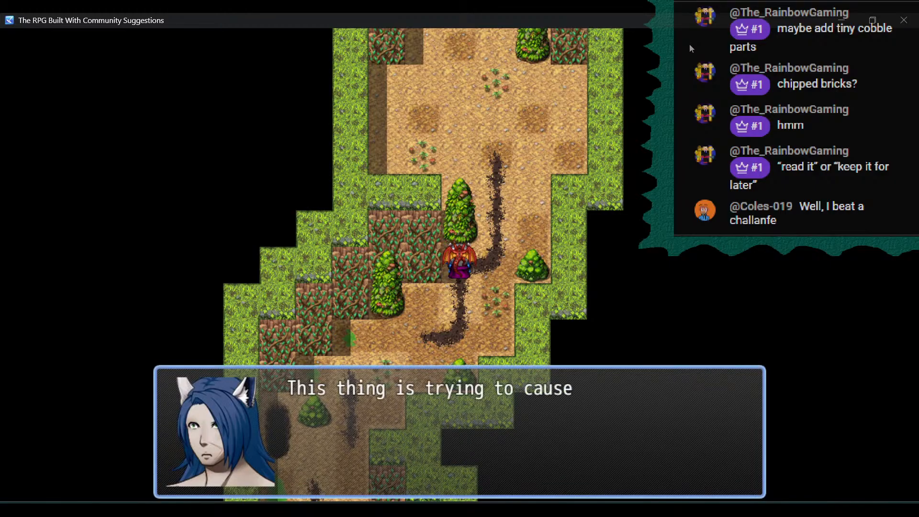
key(Return)
Step: Lead the party through the clearing and out of the white northern exit to test the transfer to the Secret Base
key(Right)
key(Up)
key(Left)
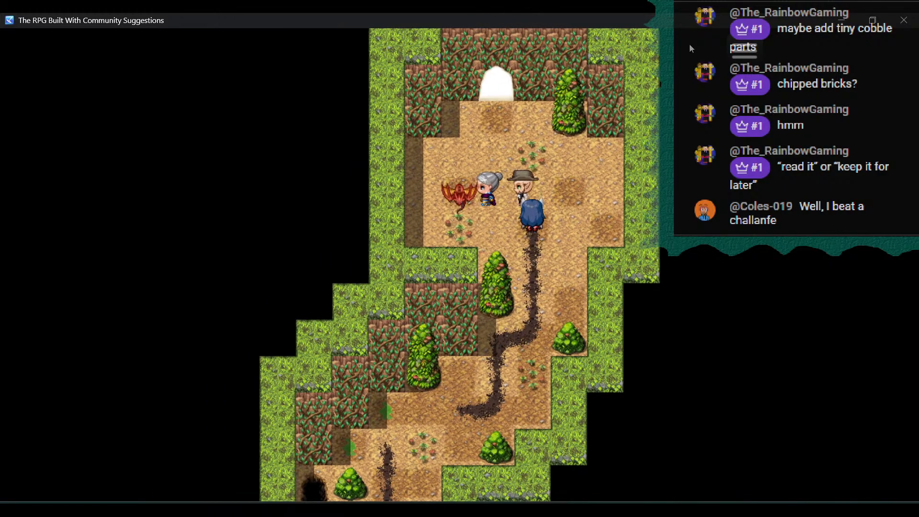
key(Down)
key(Right)
key(Down)
key(Left)
key(Right)
key(Up)
key(Left)
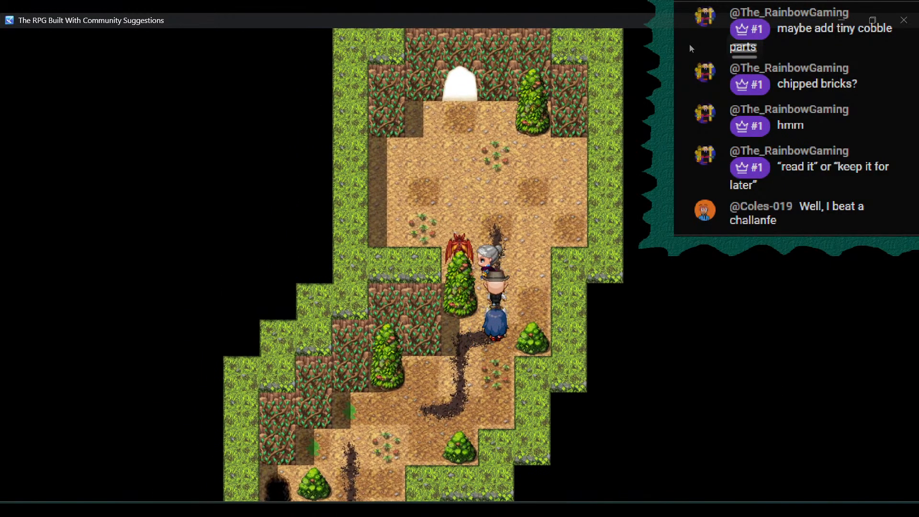
key(Up)
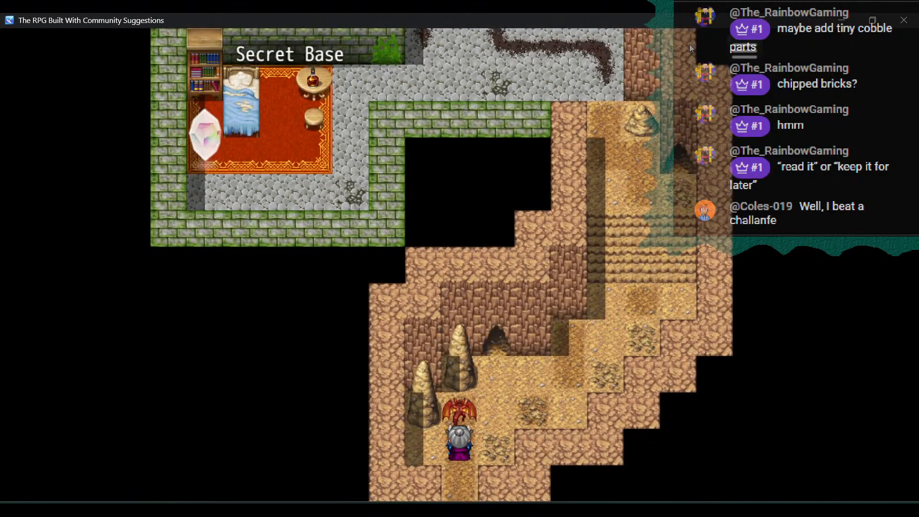
Step: Test the return transfer by leaving the Secret Base through its southern exit, and re-enter the base from the jungle
key(Up)
key(Right)
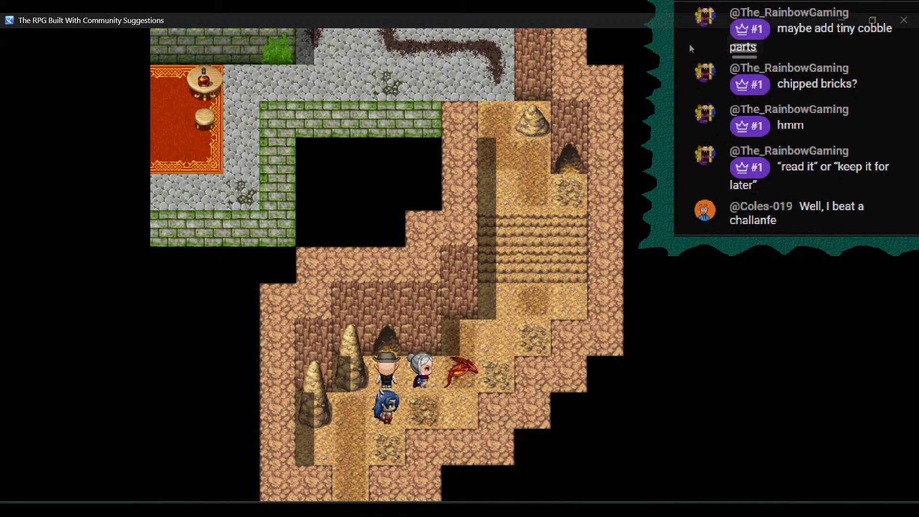
key(Left)
key(Down)
key(Left)
key(Down)
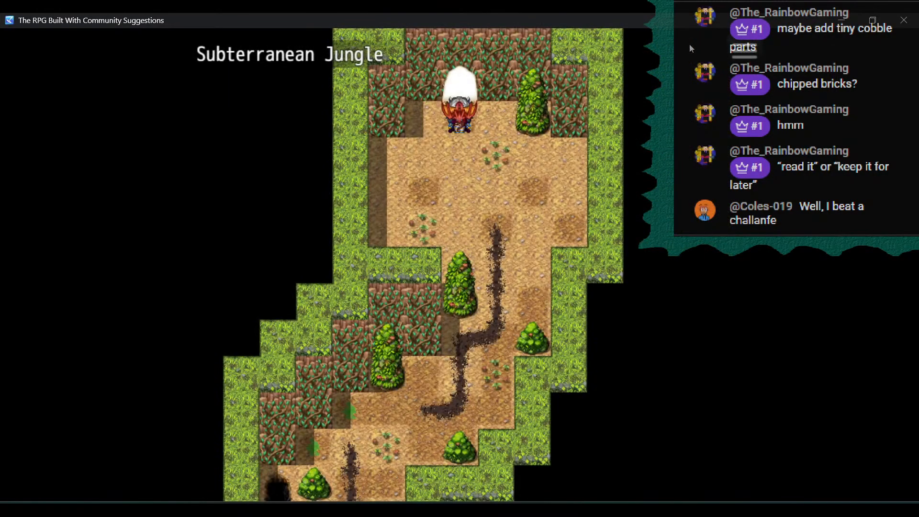
key(Up)
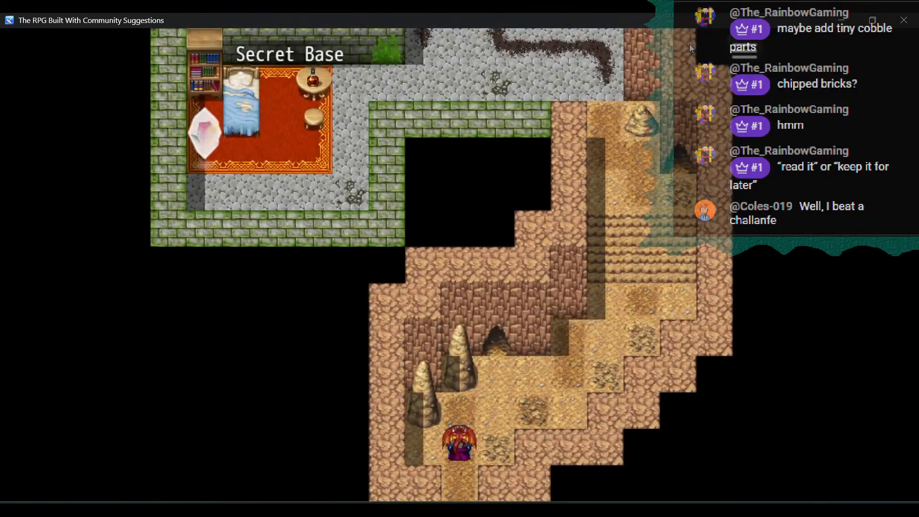
Step: Walk the party up the cave stairs and across the stone hall to the crates by the dining area
key(Up)
key(Right)
key(Up)
key(Right)
key(Up)
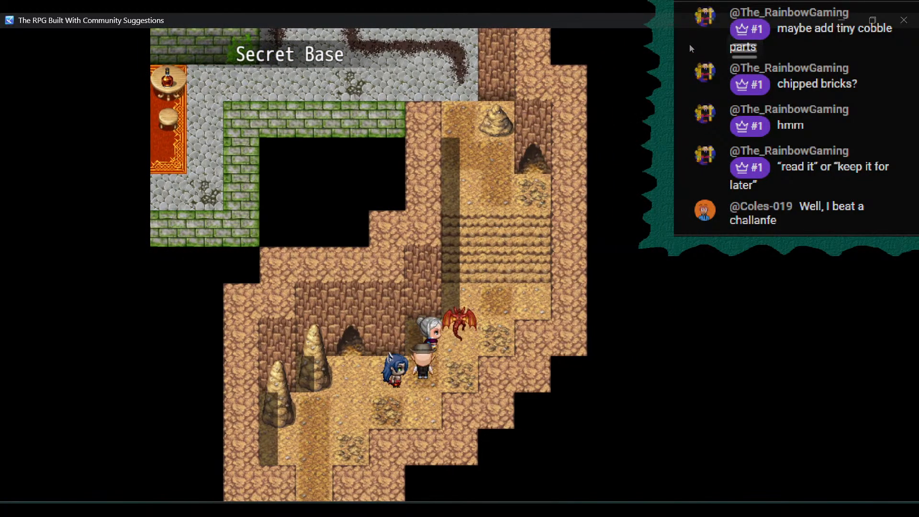
key(Right)
key(Up)
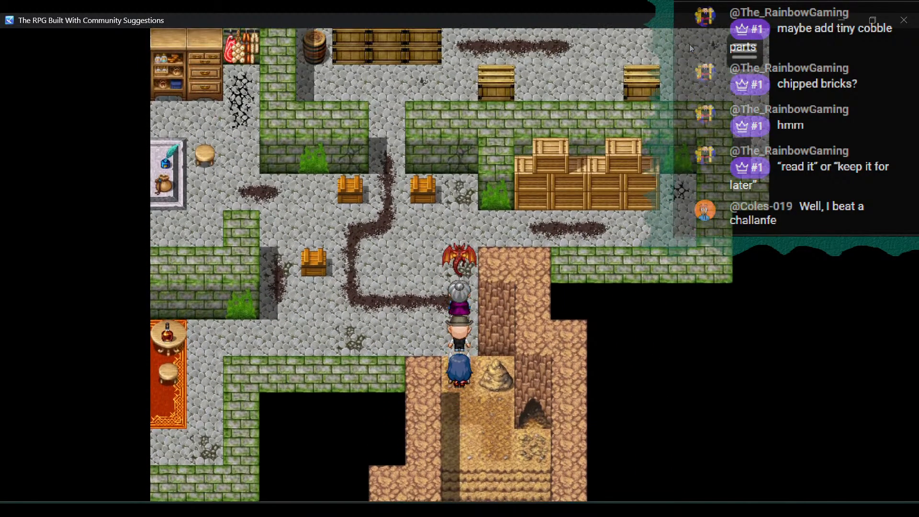
key(Left)
key(Up)
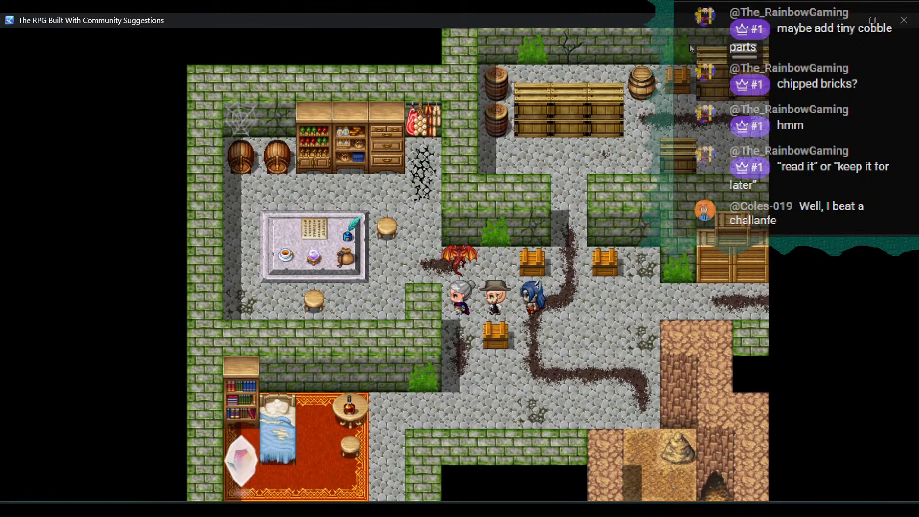
Step: Check the stacked-crate alcove, walk into the red-carpeted bedroom and test the rest event at the bed's lower half
key(Right)
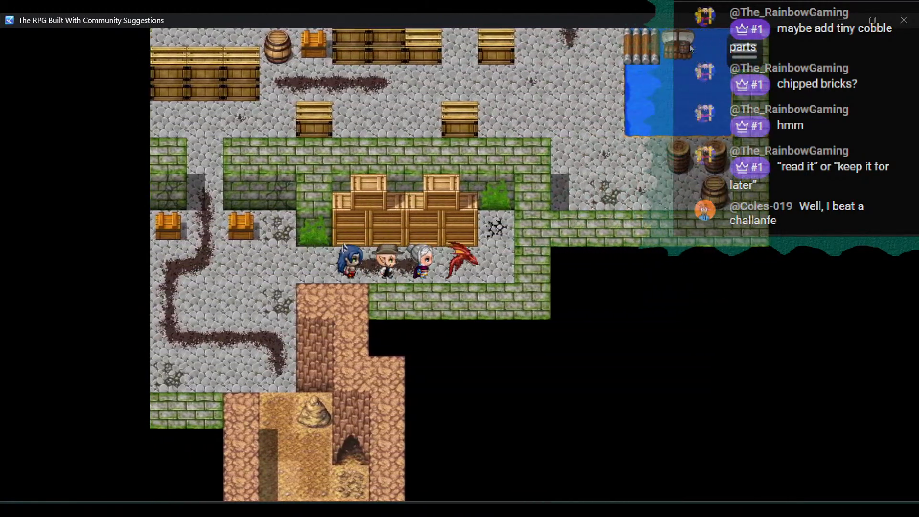
key(Left)
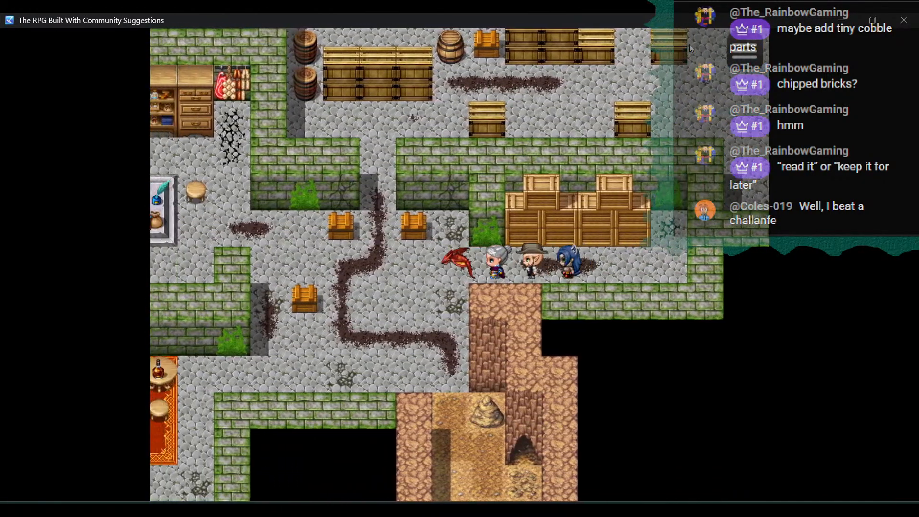
key(Down)
key(Left)
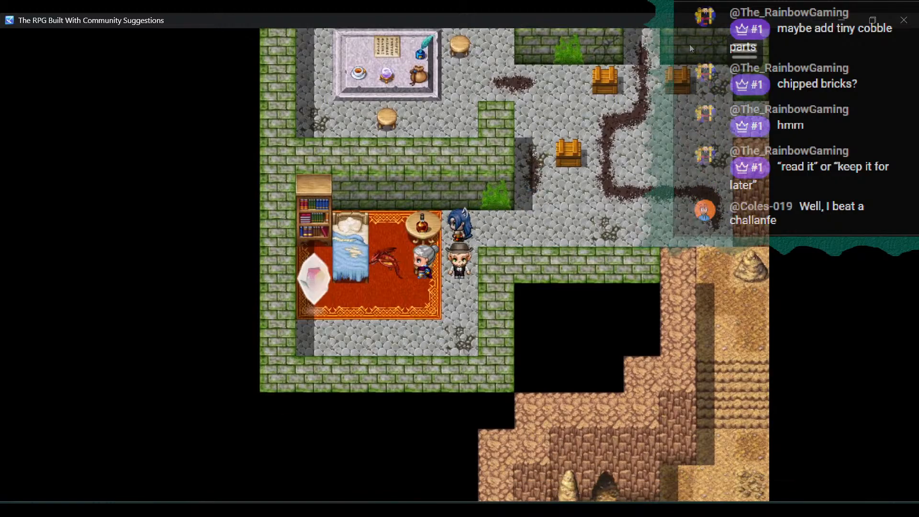
key(Return)
key(Return)
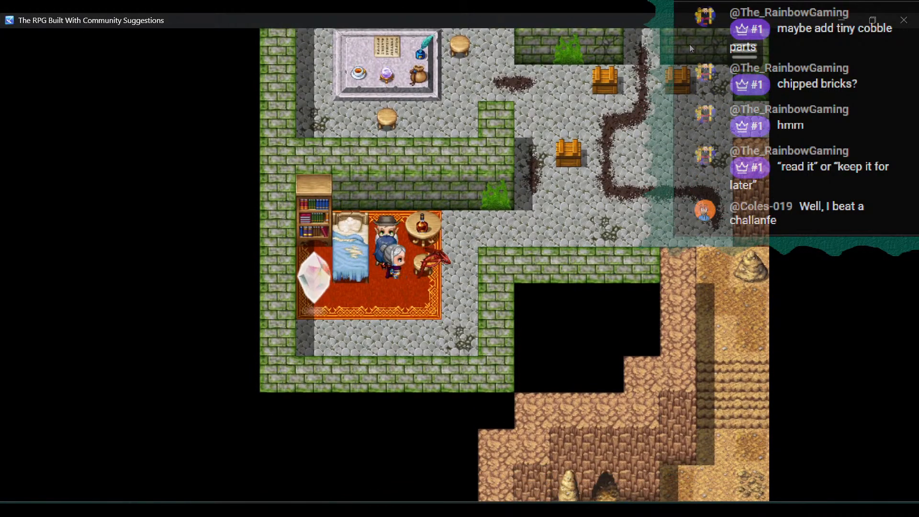
Step: Stand beside the bed's pillow and accept the offer to rest there
key(Up)
key(Down)
key(Left)
key(Up)
key(Left)
key(Return)
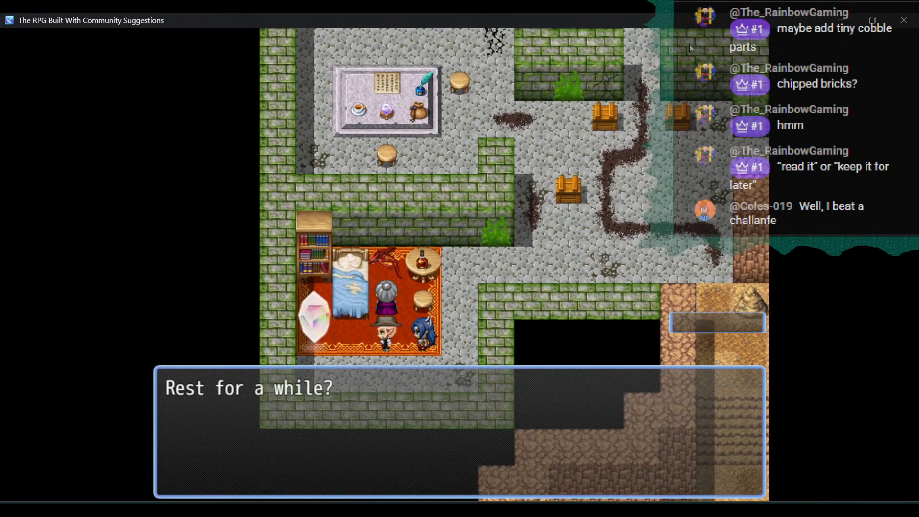
key(Return)
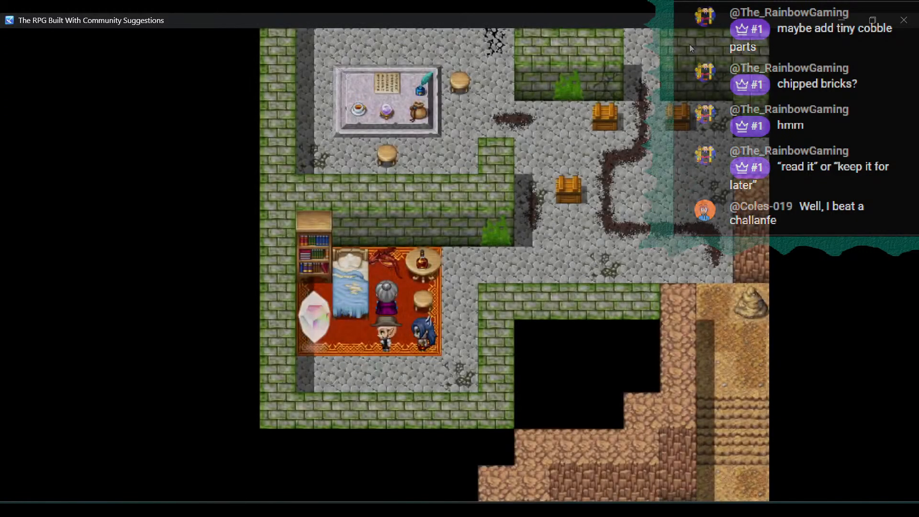
Step: Walk around the bedroom carpet, leave the room and open the single crate just outside it
key(Right)
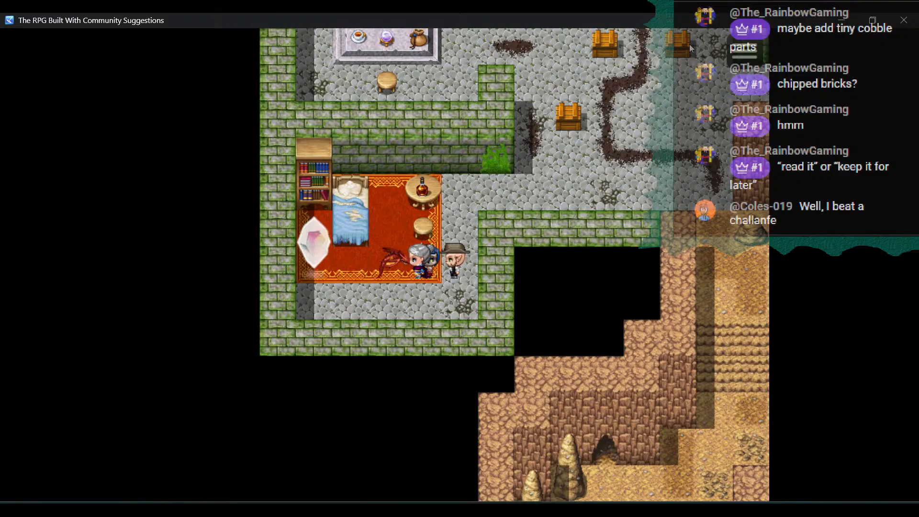
key(Up)
key(Down)
key(Left)
key(Right)
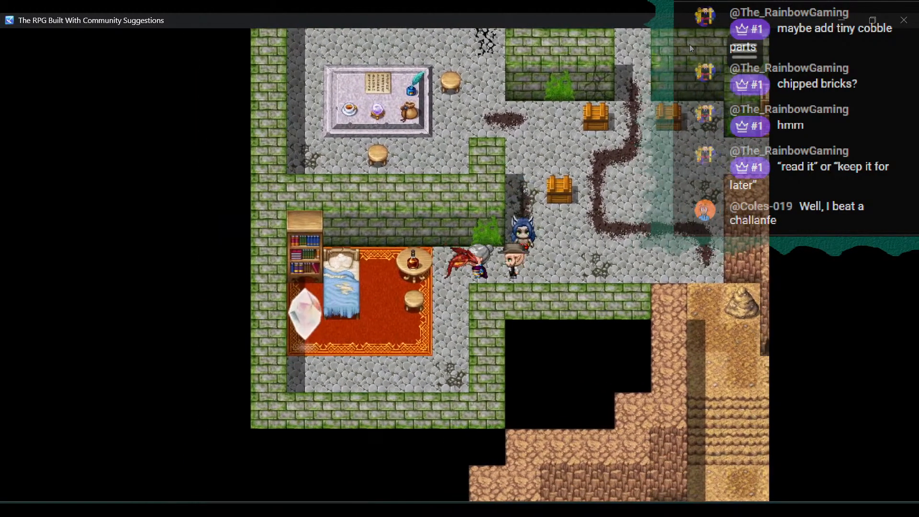
key(Up)
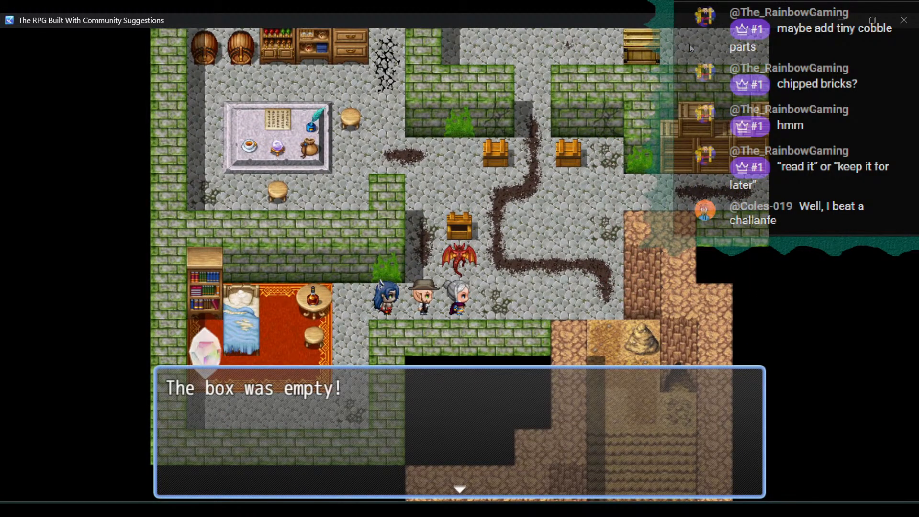
key(Return)
Step: Open the two crates on either side of the passage leading north from the hall
key(Right)
key(Up)
key(Up)
key(Return)
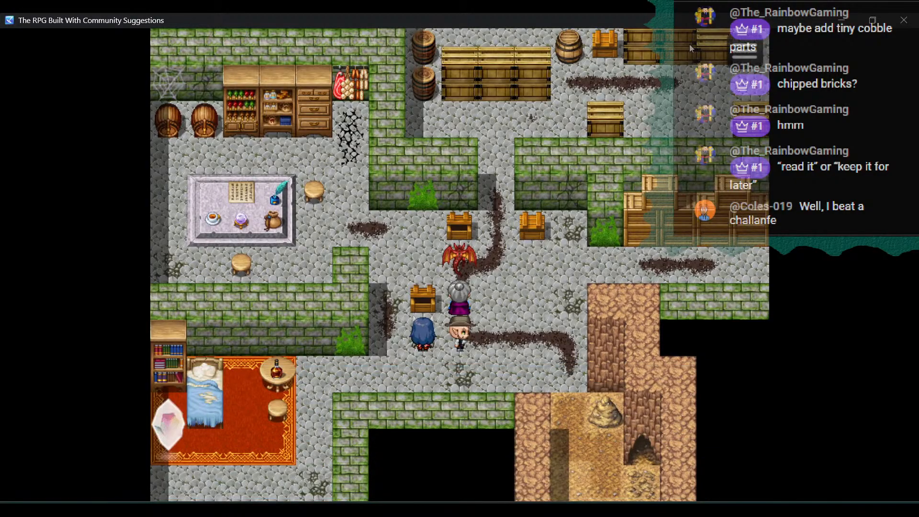
key(Right)
key(Up)
key(Return)
key(Return)
Step: Walk through the crate alcove, the pantry and around the dining table to check where the party can move
key(Right)
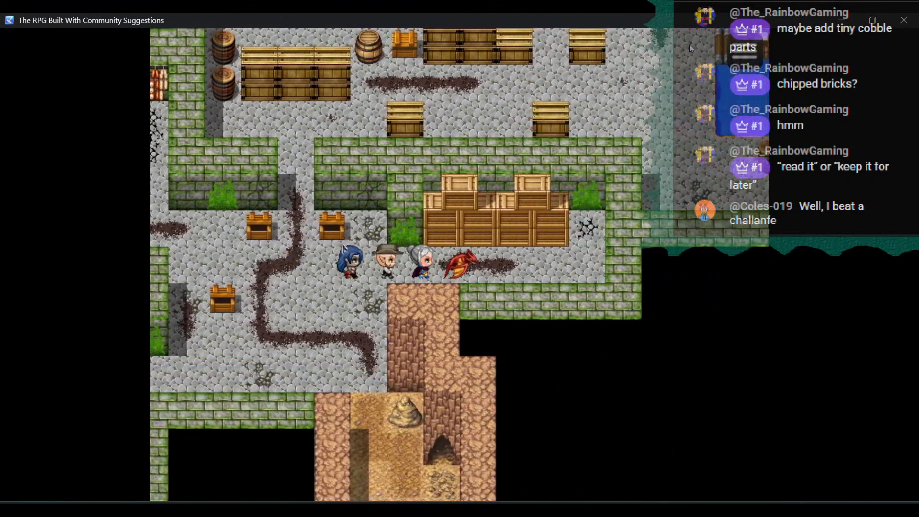
key(Left)
key(Up)
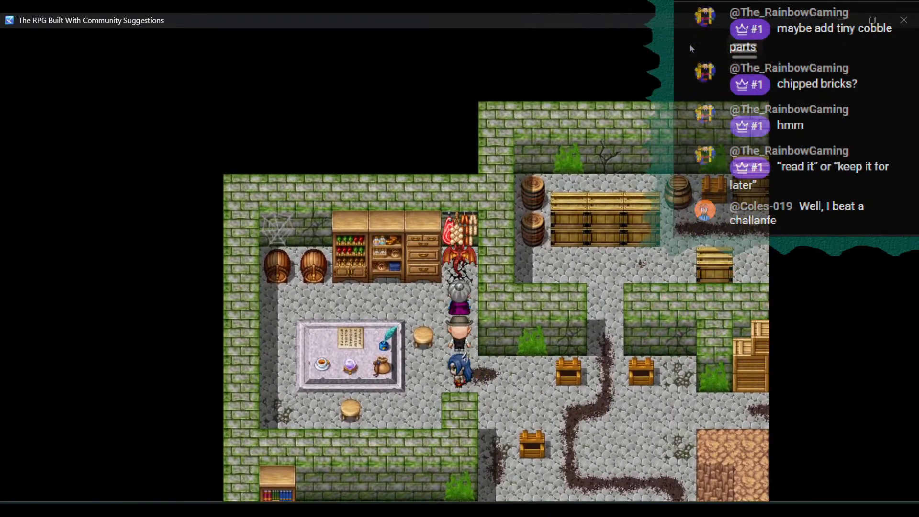
key(Down)
key(Left)
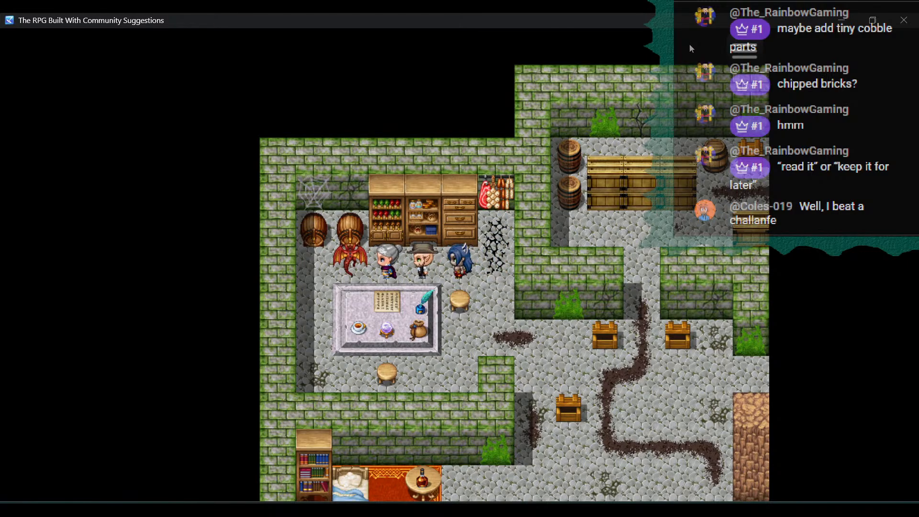
key(Down)
key(Right)
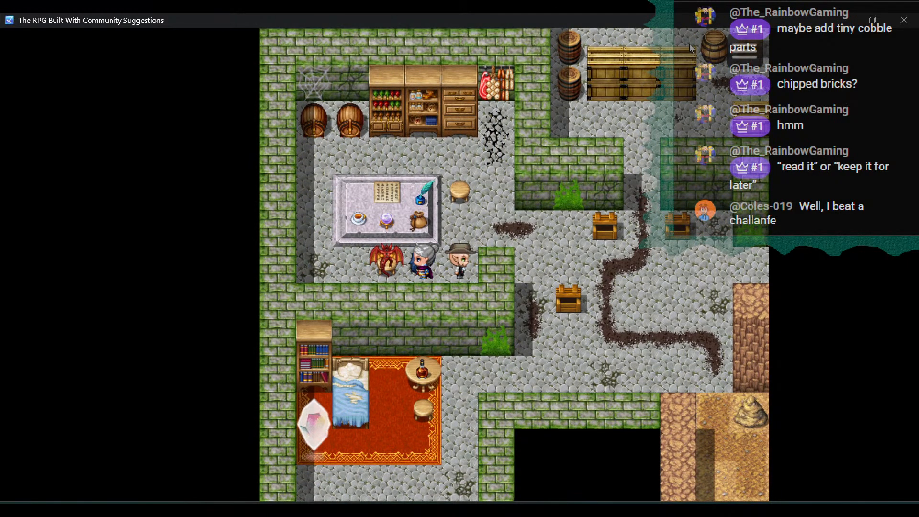
Step: Walk through the northern passage into the storage room and open the crate next to the barrel
key(Right)
key(Up)
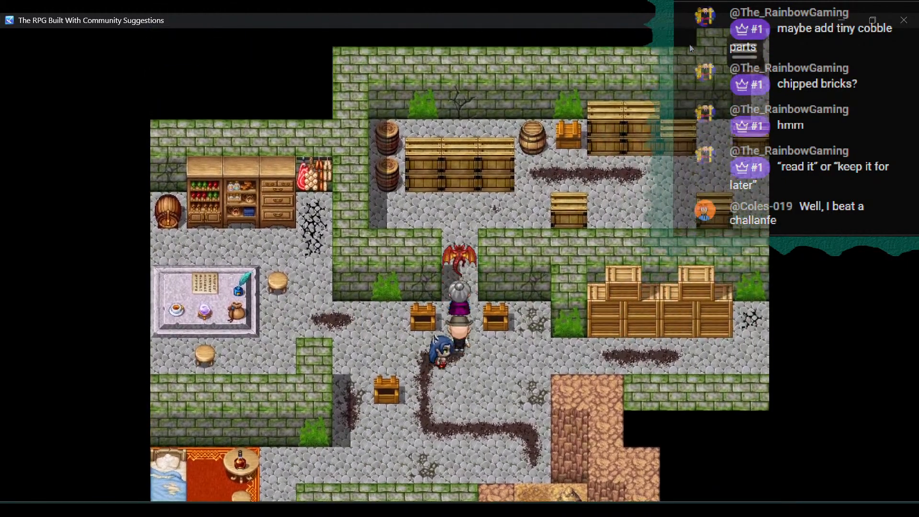
key(Right)
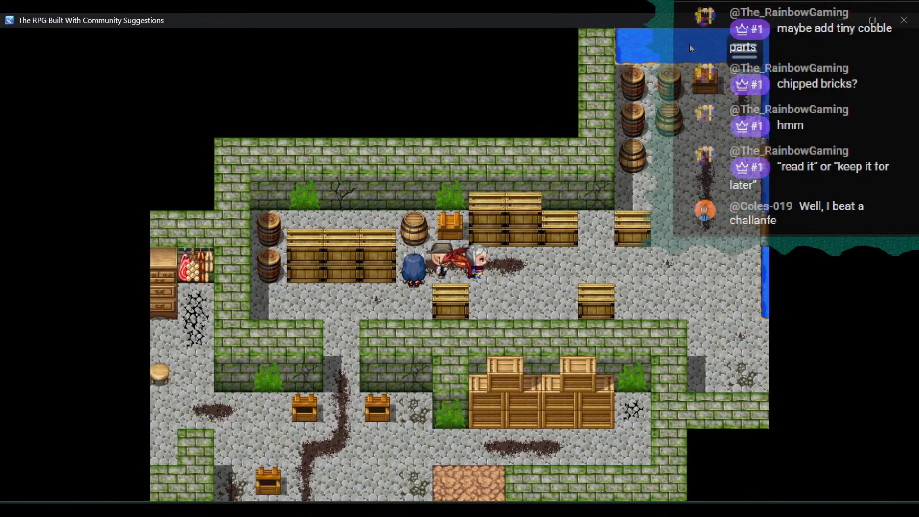
key(Left)
key(Right)
key(Up)
key(Return)
key(Return)
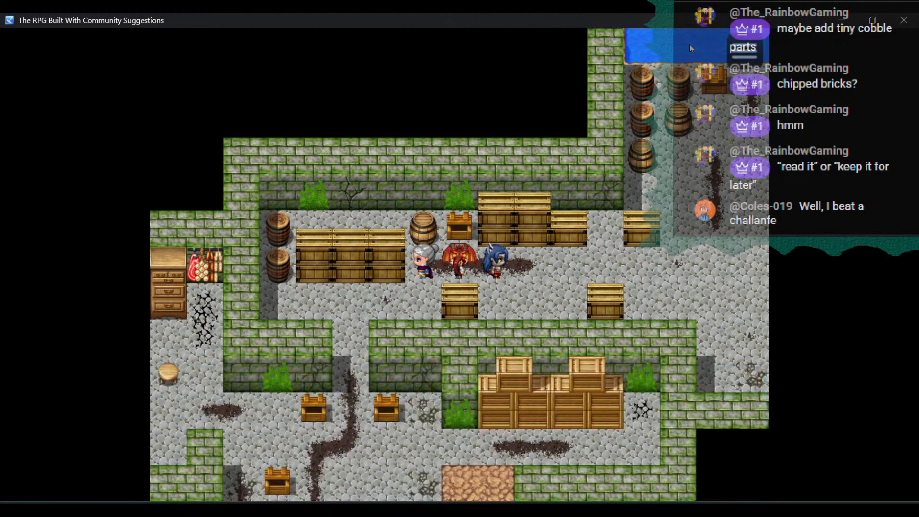
Step: Walk east from the storage room onto the raft's pier, up past the docks, and open the crate beside the barrels
key(Right)
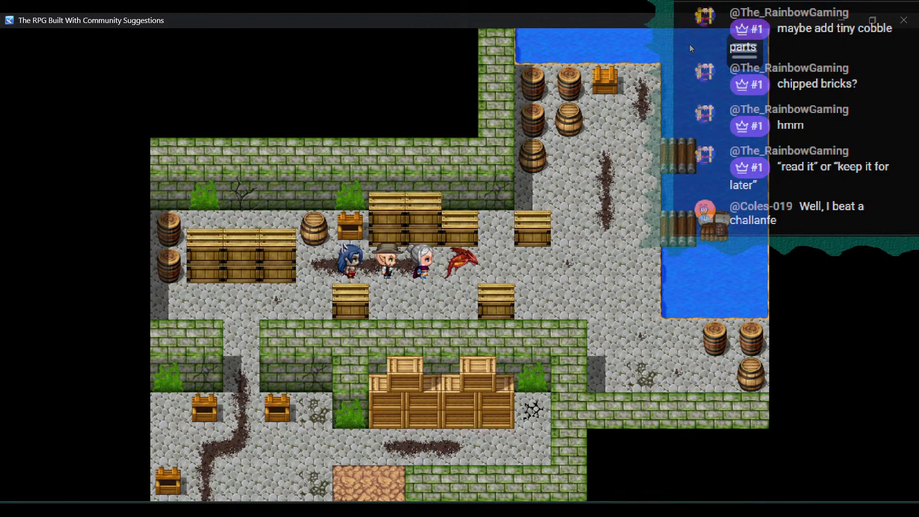
key(Right)
key(Up)
key(Right)
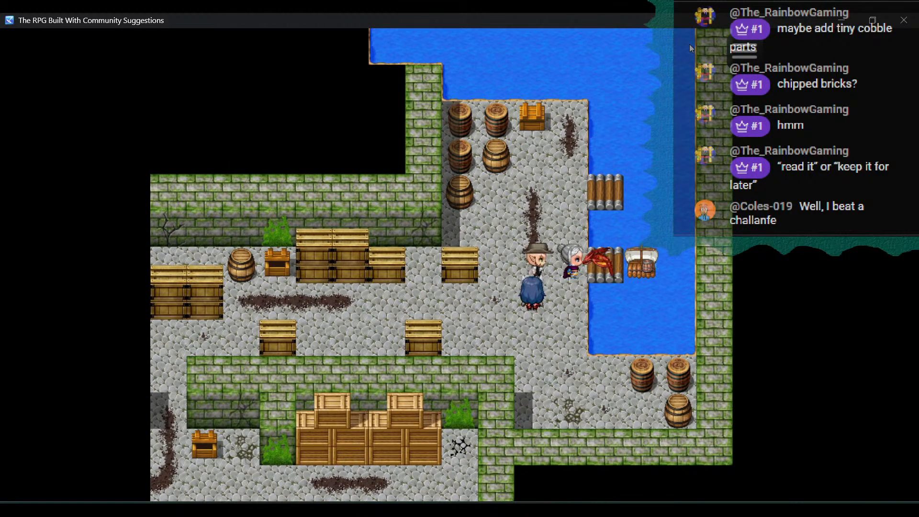
key(Up)
key(Up)
key(Left)
key(Left)
key(Up)
key(Return)
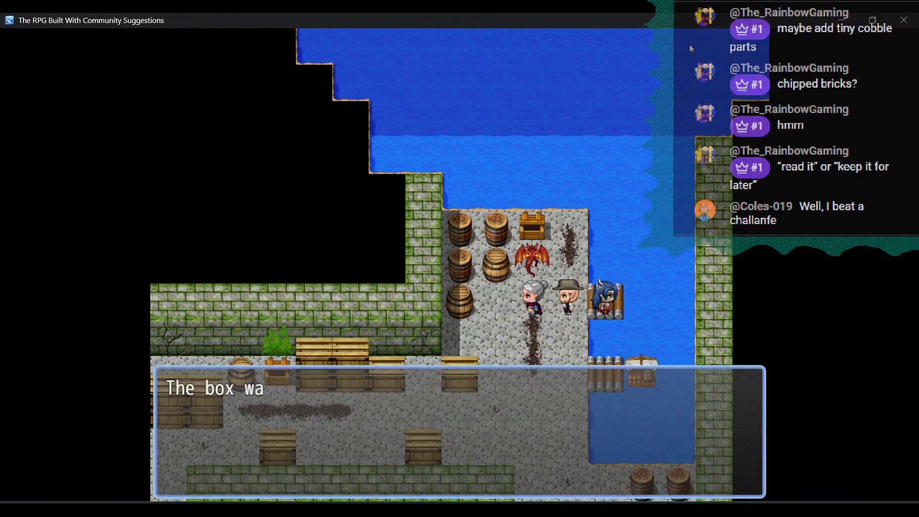
key(Return)
Step: Walk down to the barrels south of the docks, back through the storage room and into the central hall
key(Down)
key(Right)
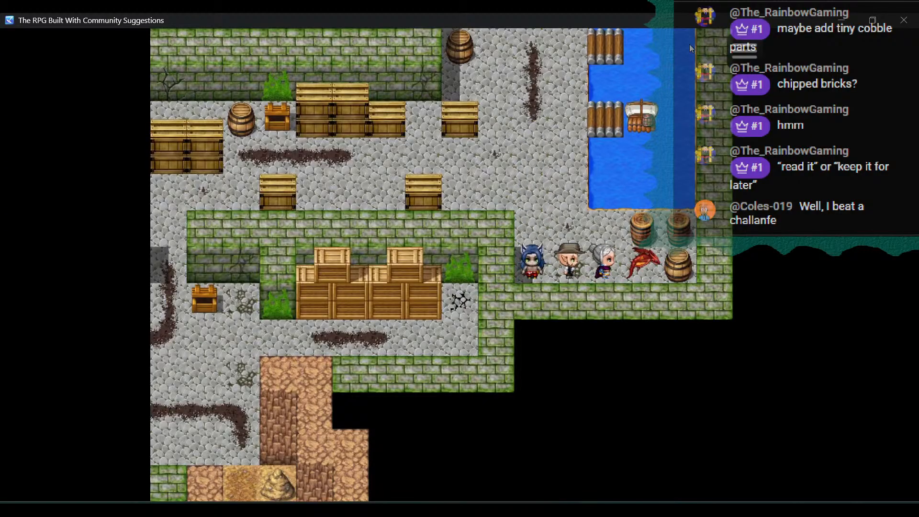
key(Up)
key(Left)
key(Left)
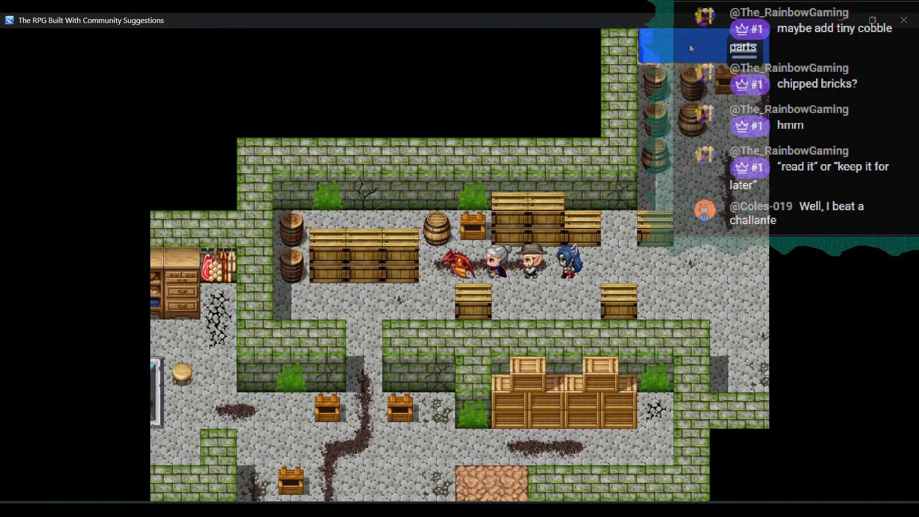
key(Down)
key(Left)
key(Right)
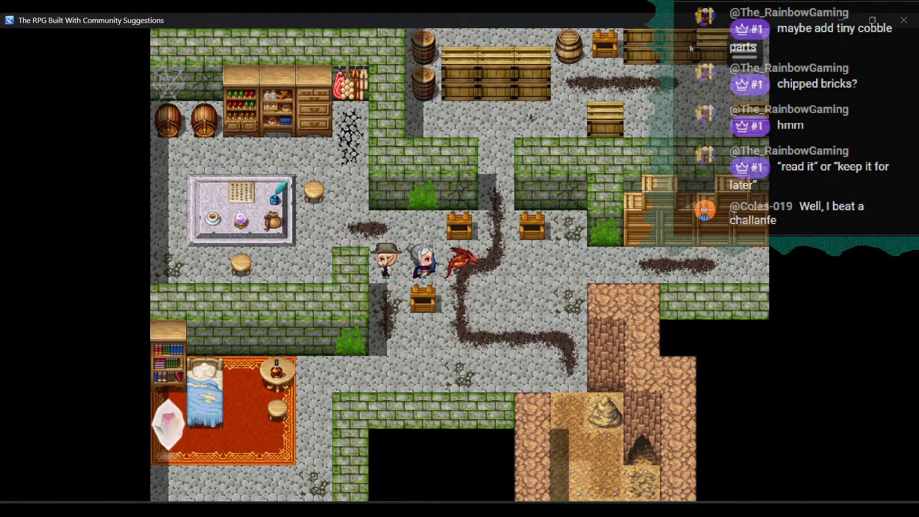
Step: Turn on switch 0275 Rear Dock Active in the playtest's debug switch list and return to the map
key(F9)
key(Down)
key(Down)
key(Down)
key(Down)
key(Down)
key(Down)
key(Down)
key(Down)
key(Down)
key(Down)
key(Down)
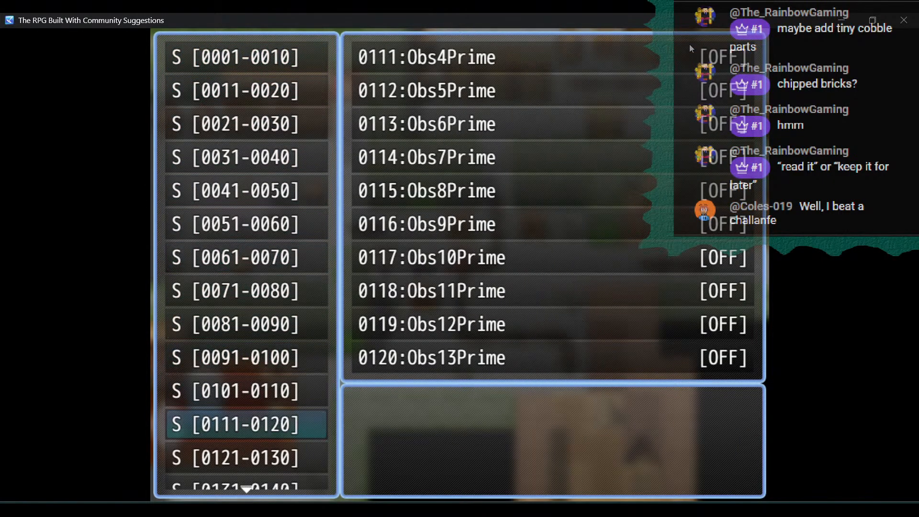
key(Down)
key(Down)
key(Down)
key(Down)
key(Down)
key(Down)
key(Down)
key(Down)
key(Down)
key(Down)
key(Down)
key(Down)
key(Down)
key(Down)
key(Down)
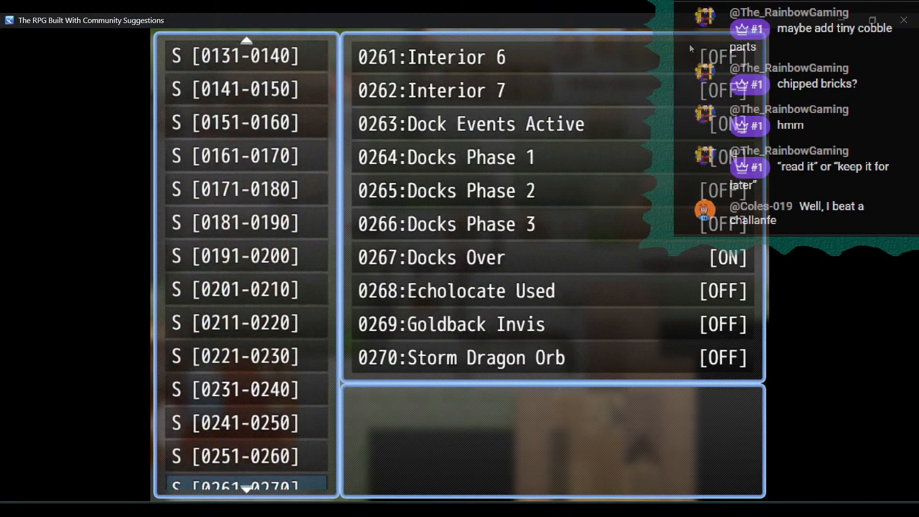
key(Down)
key(Down)
key(Up)
key(Up)
key(Down)
key(Return)
key(Down)
key(Down)
key(Down)
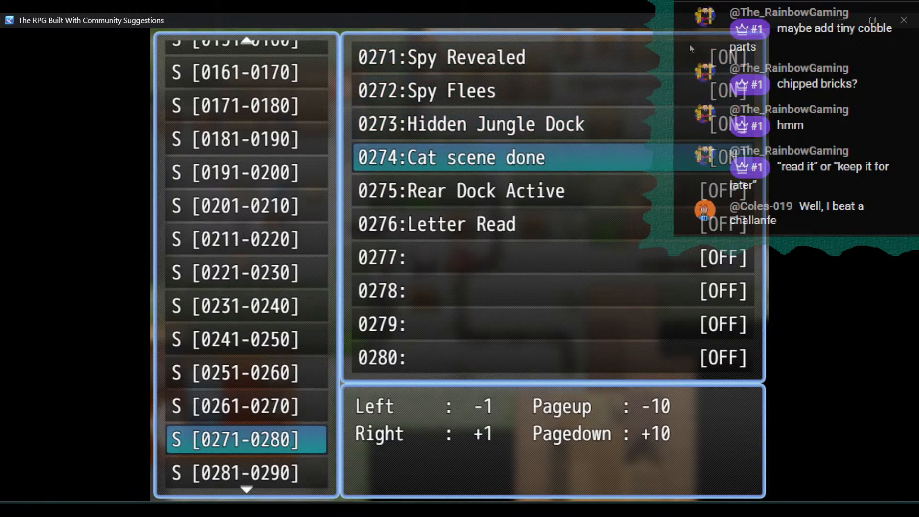
key(Down)
key(Escape)
key(Escape)
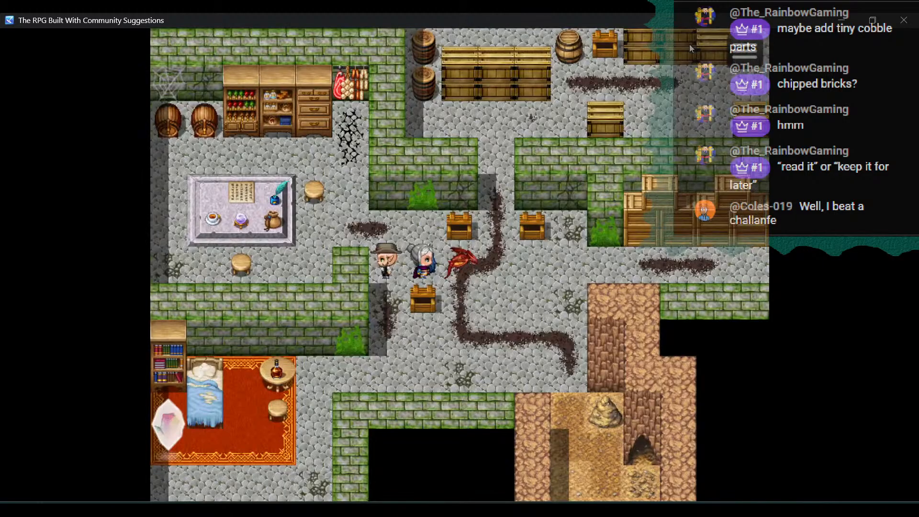
Step: Walk to the cave entrance and back to the docks to check the raft, and review switches 0271-0280 in the debug list
key(Right)
key(Down)
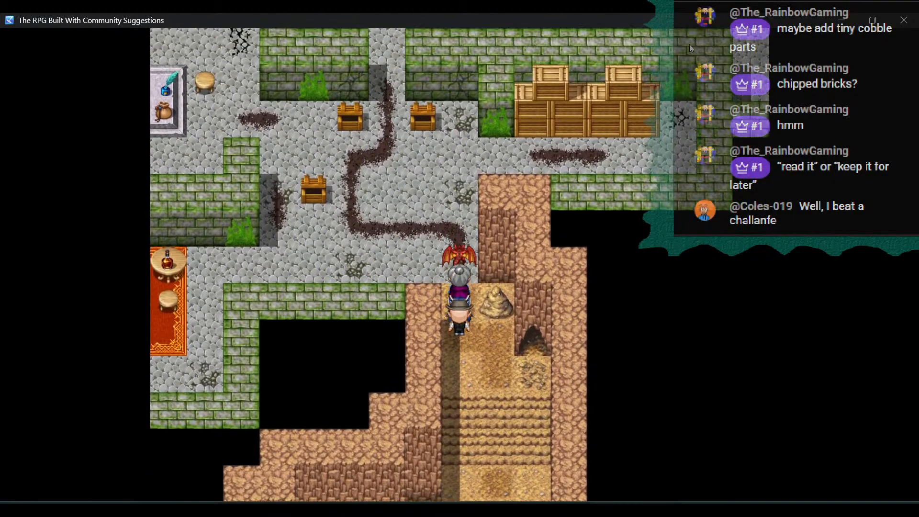
key(Return)
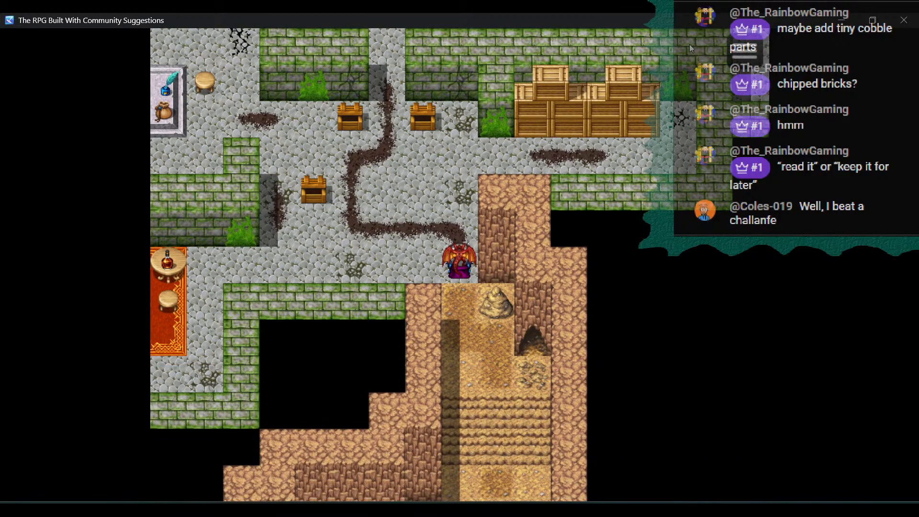
key(Up)
key(Left)
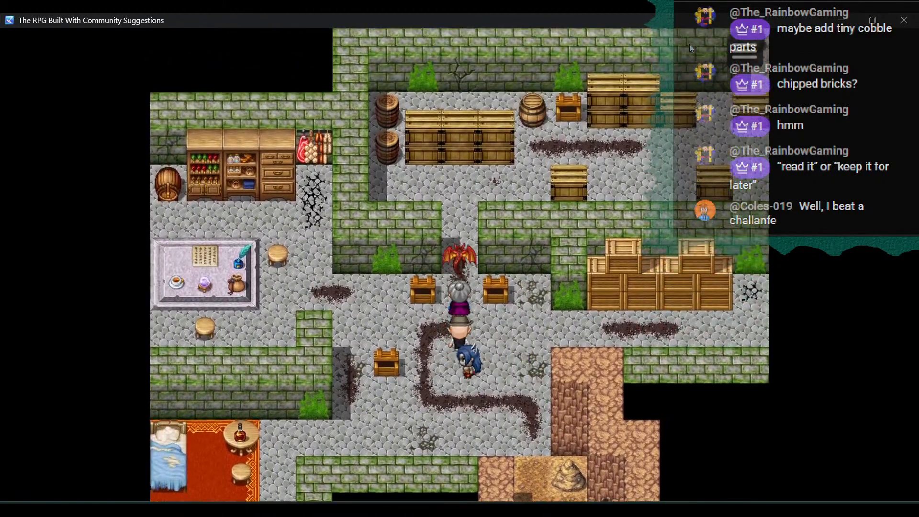
key(Right)
key(Up)
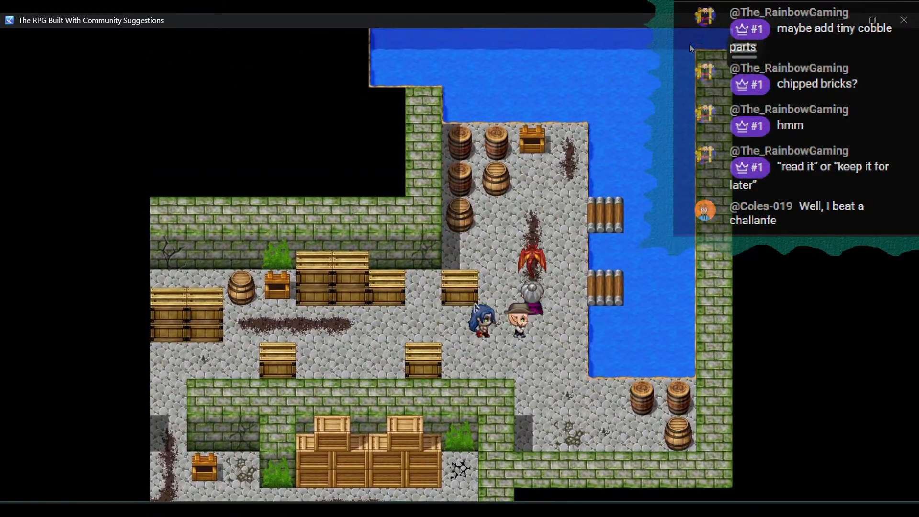
key(Down)
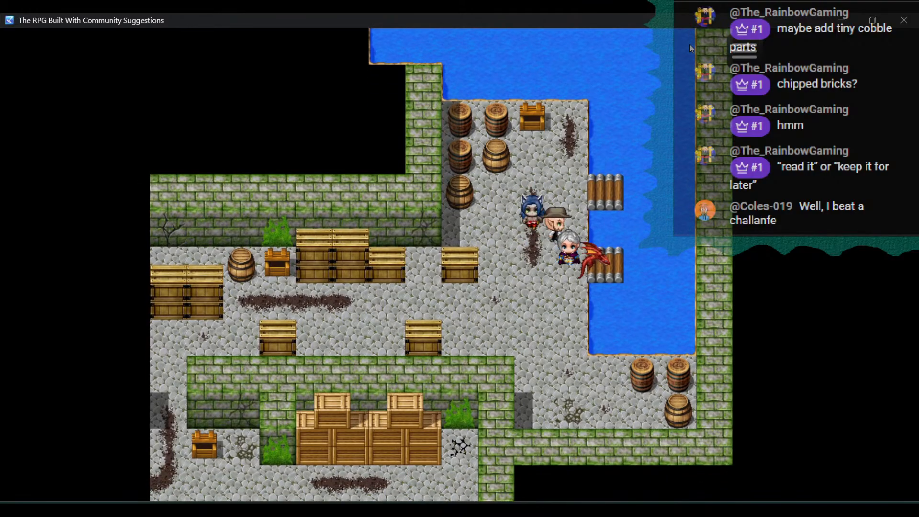
key(F9)
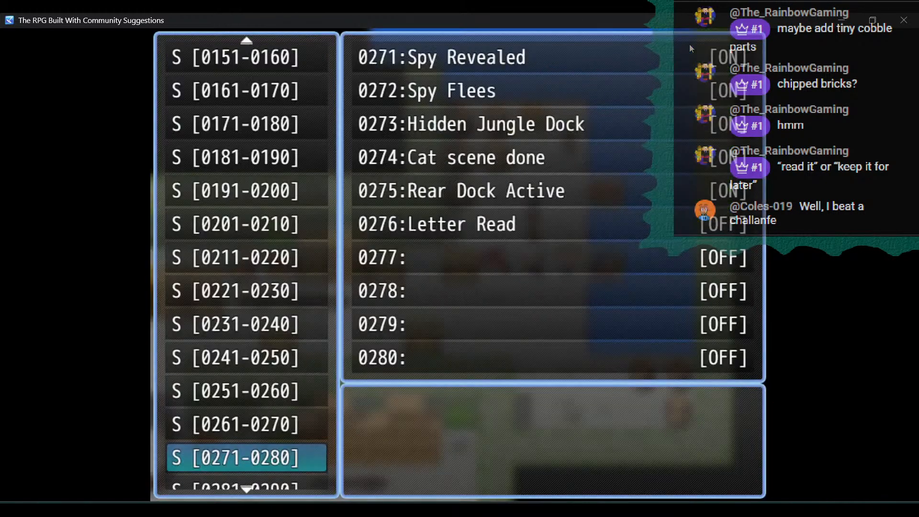
key(Escape)
Step: Walk back through the storage passage to the pantry table and read the unfinished letter
key(Down)
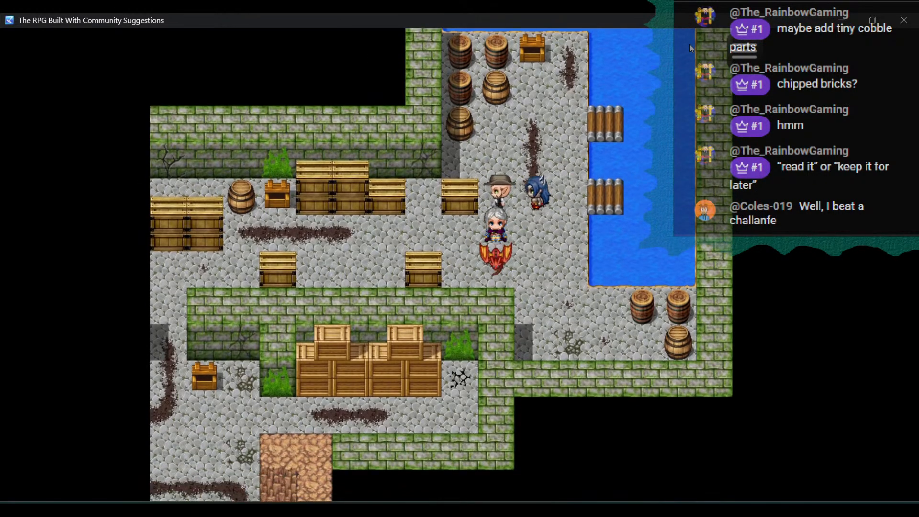
key(Left)
key(Left)
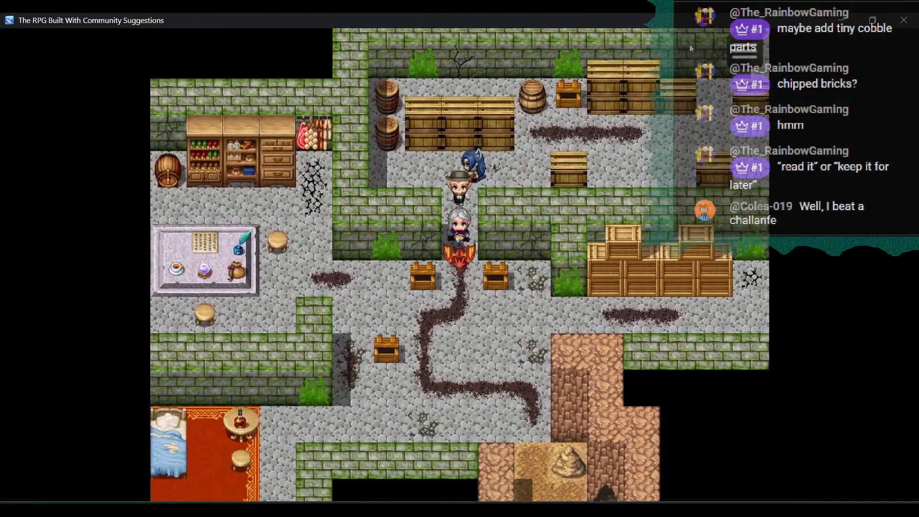
key(Down)
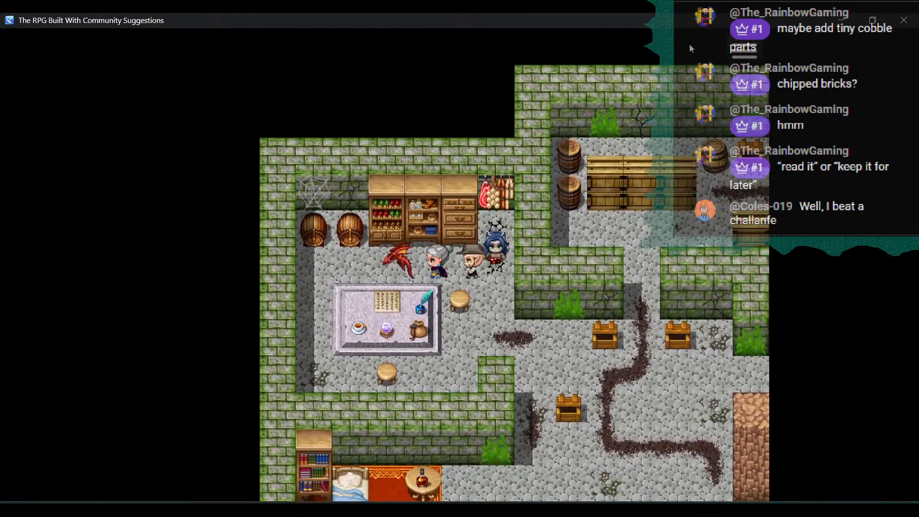
key(Return)
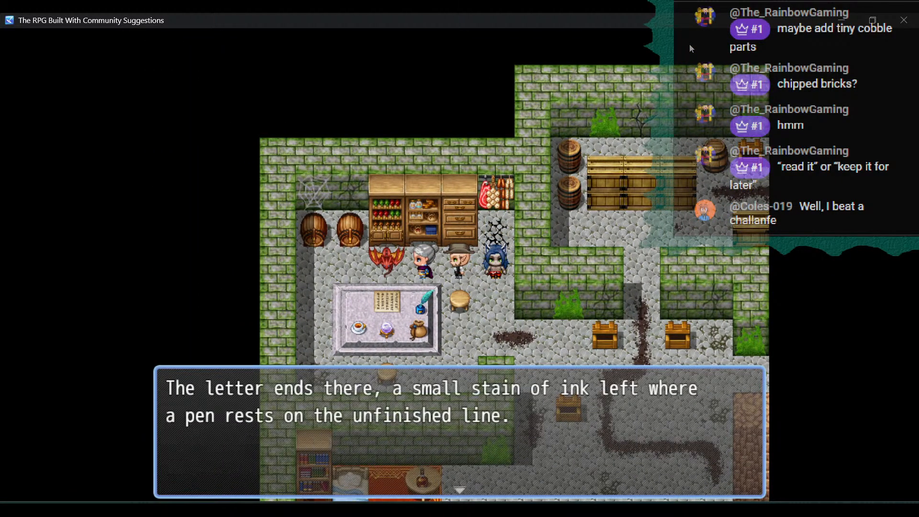
key(Return)
Step: Walk from the pantry down onto the cave slope and back up into the central hall
key(Right)
key(Down)
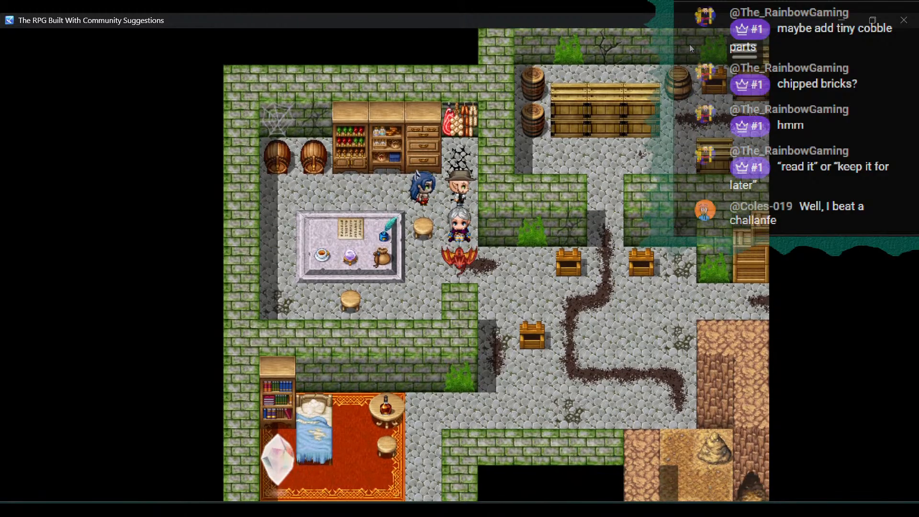
key(Right)
key(Right)
key(Down)
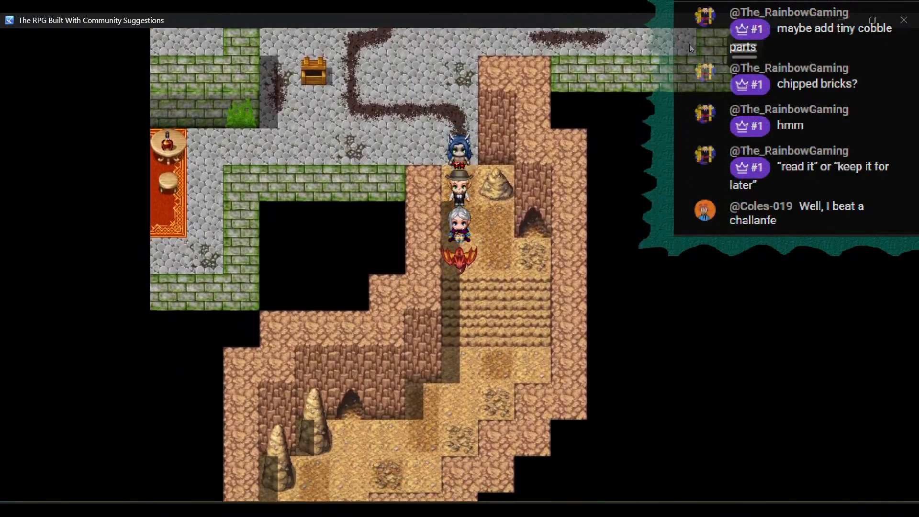
key(Up)
key(Left)
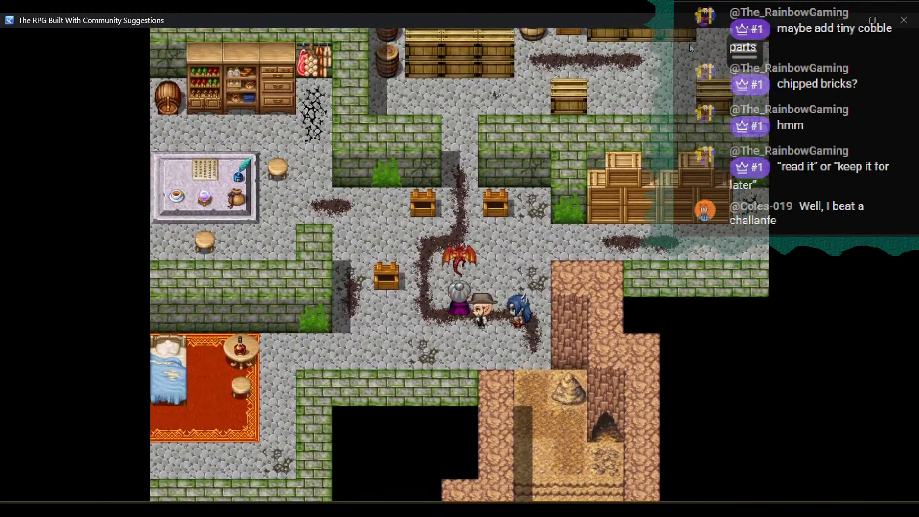
Step: Walk to the circle marker beside the upper pier and embark to the world map
key(Right)
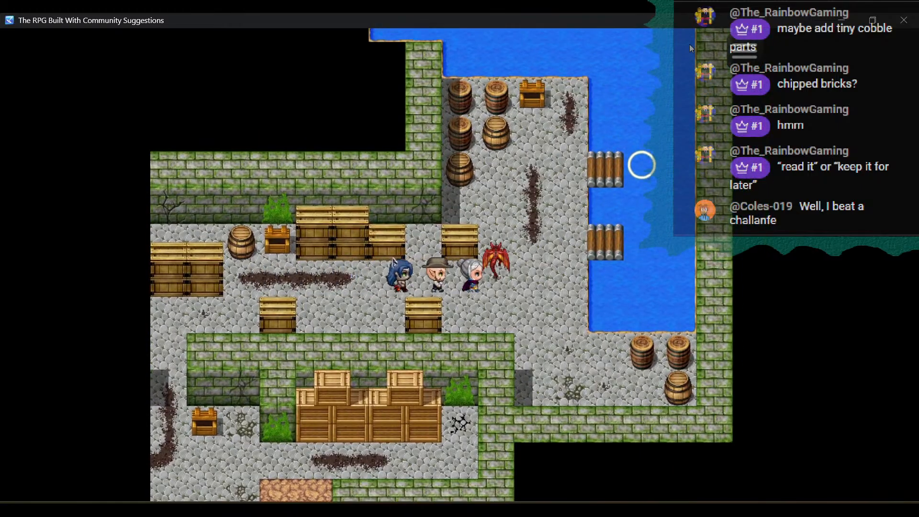
key(Up)
key(Return)
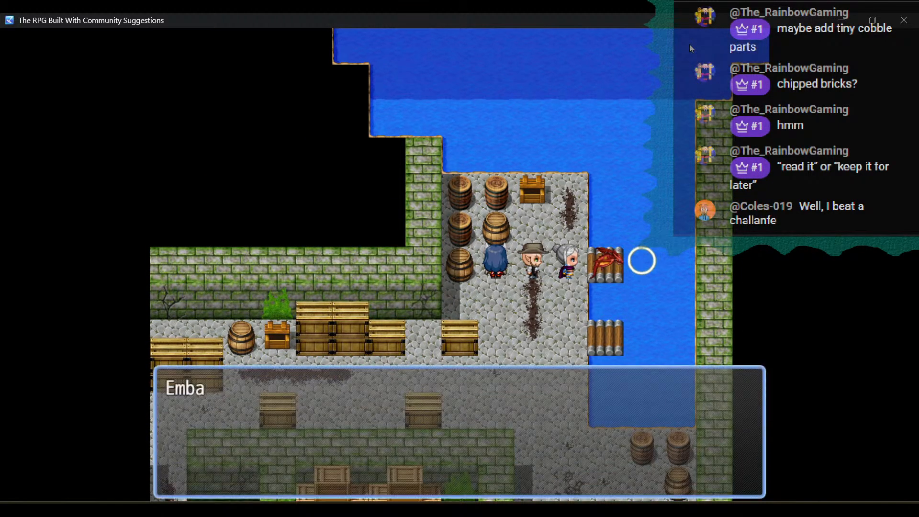
key(Return)
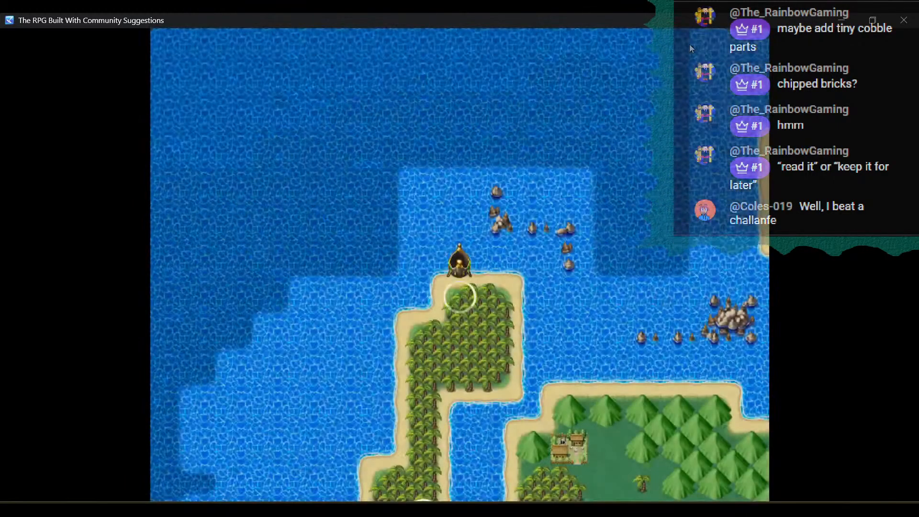
Step: Sail the ship around the northern jungle island to check its coastline and the island's circle markers
key(Right)
key(Down)
key(Up)
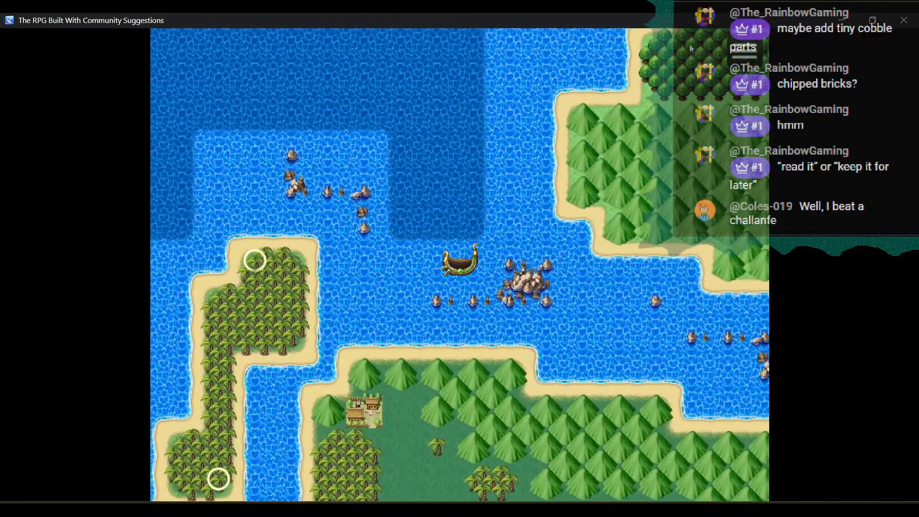
key(Left)
key(Up)
key(Left)
key(Down)
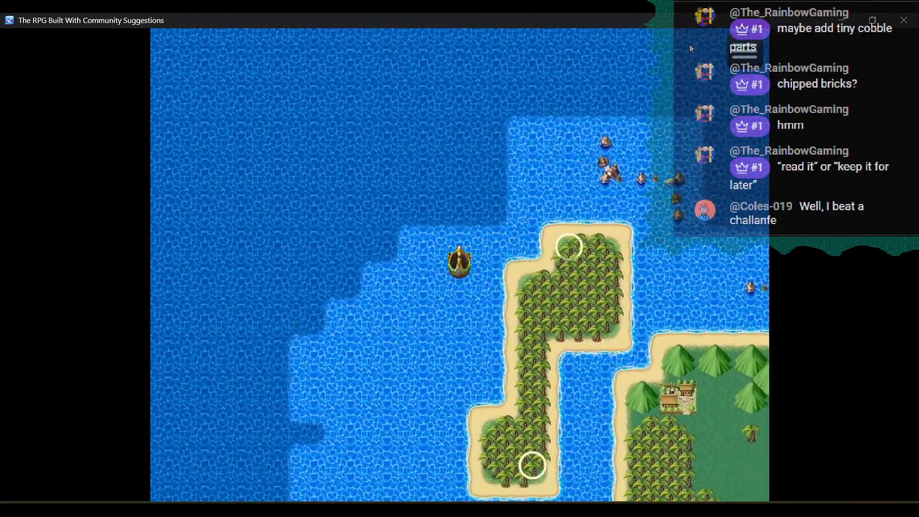
key(Up)
key(Up)
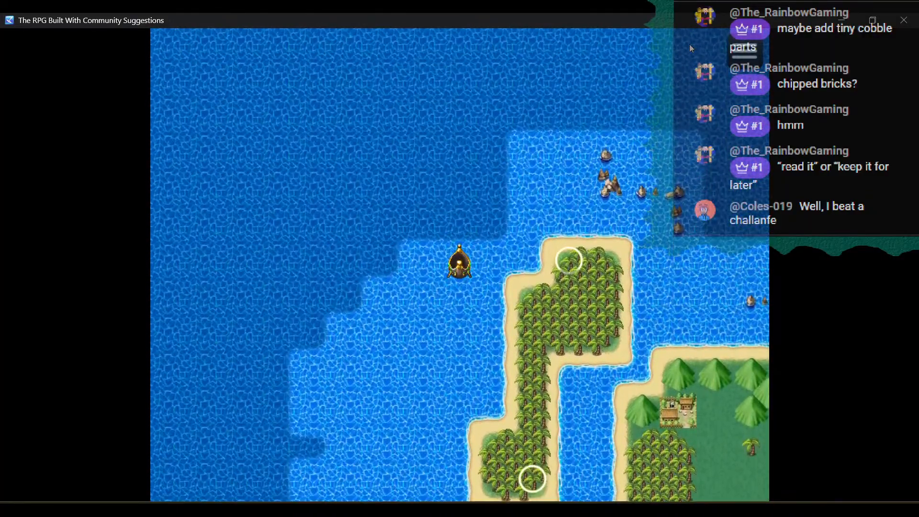
Step: Sail back to the marker on the island's north shore and disembark into the Secret Base
key(Right)
key(Up)
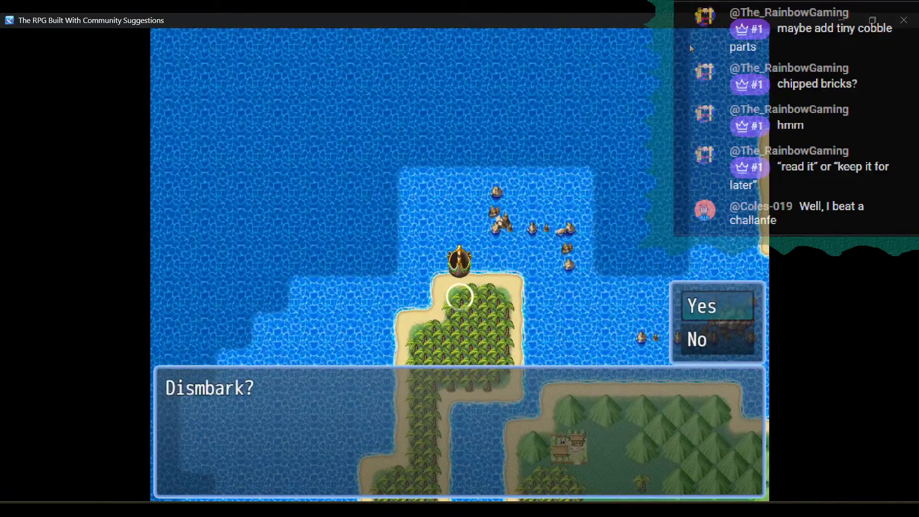
key(Return)
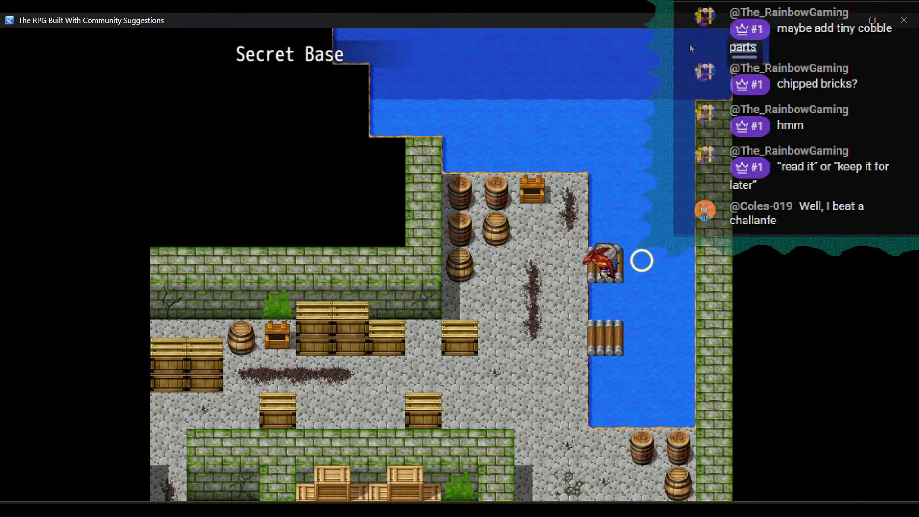
Step: Walk from the pier to the cave slope below the hall and end the playtest
key(Down)
key(Left)
key(Up)
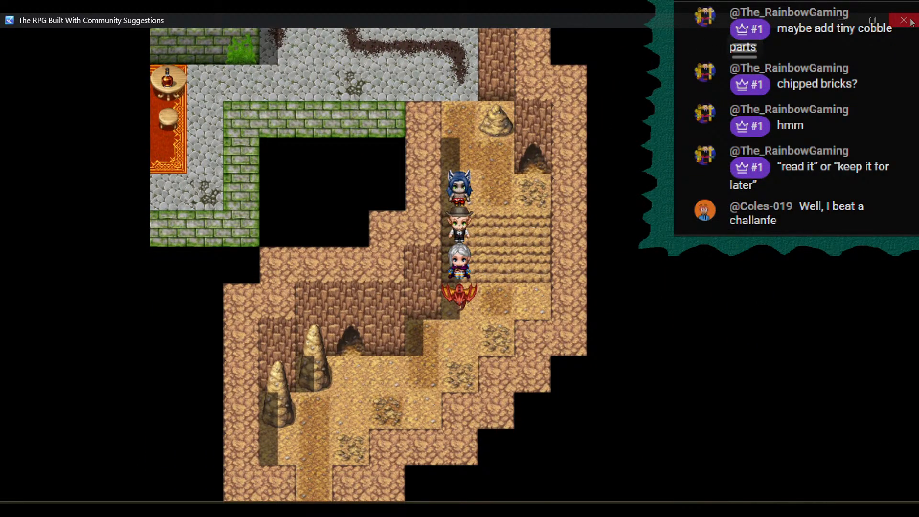
click(911, 22)
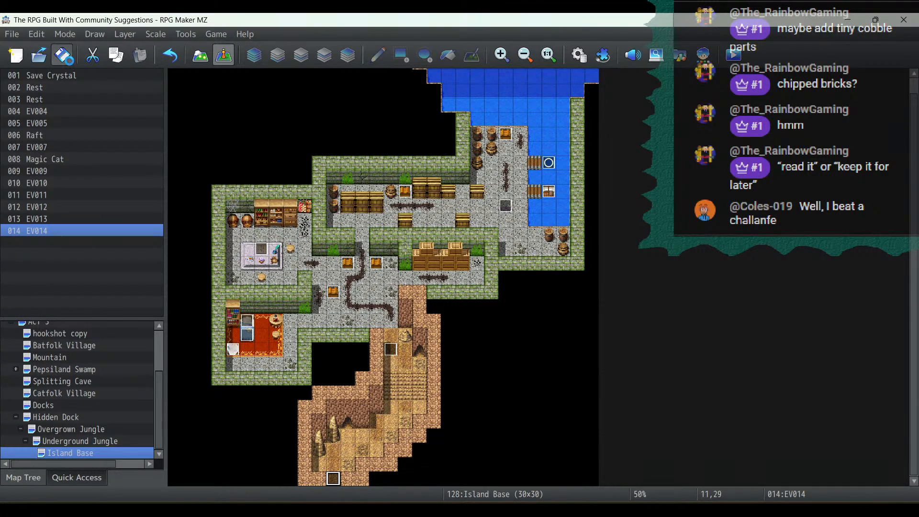
Step: Open the Island Base map's properties and preview mv_River as its autoplay background sound at 15 % volume
right_click(90, 457)
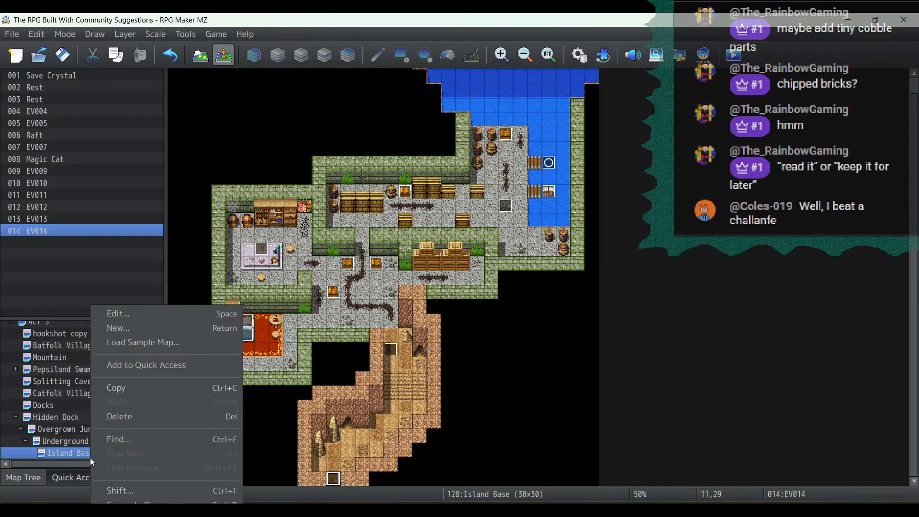
click(114, 308)
click(383, 221)
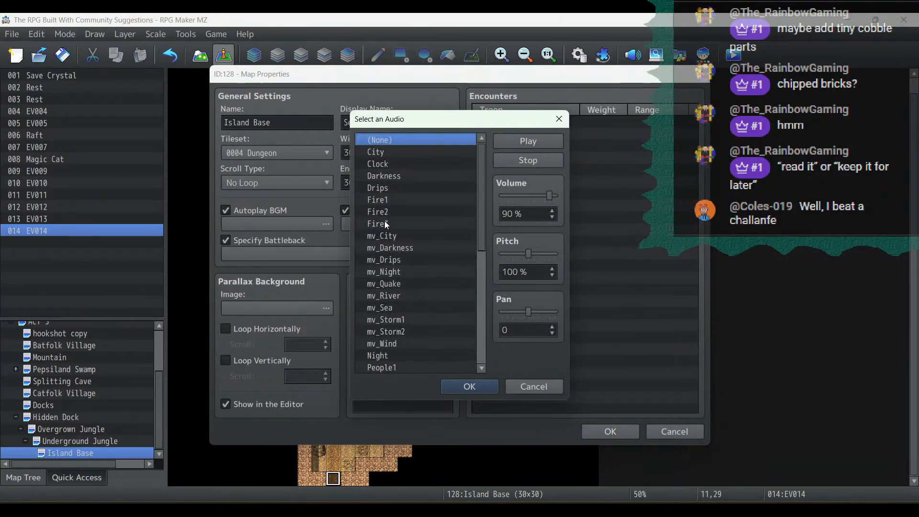
drag(482, 222, 488, 260)
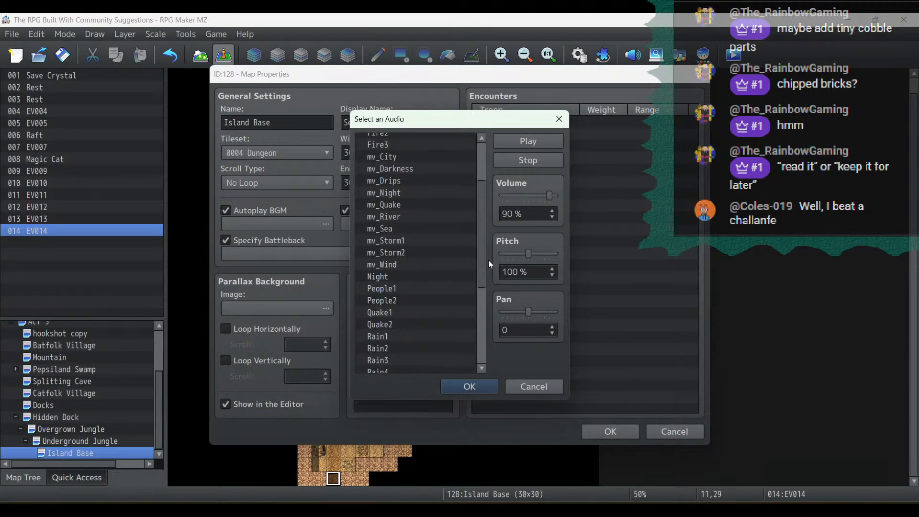
click(397, 218)
drag(549, 195, 509, 196)
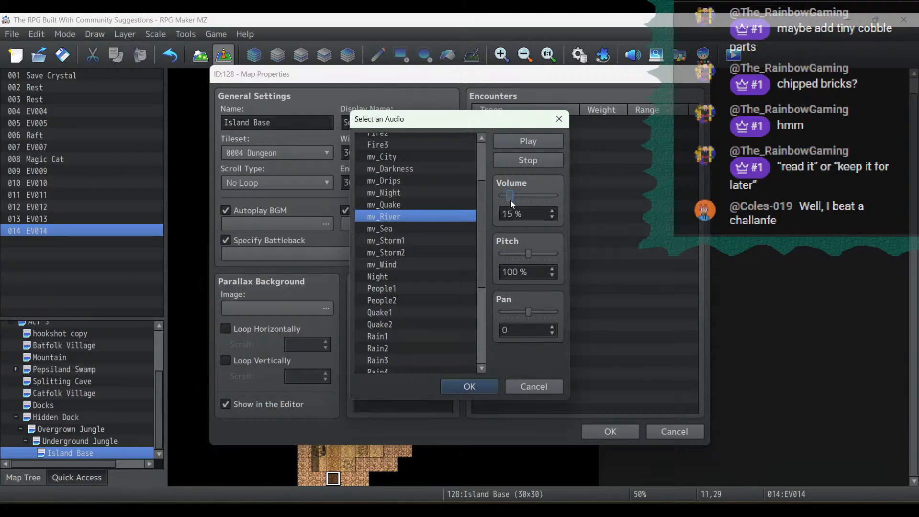
click(530, 142)
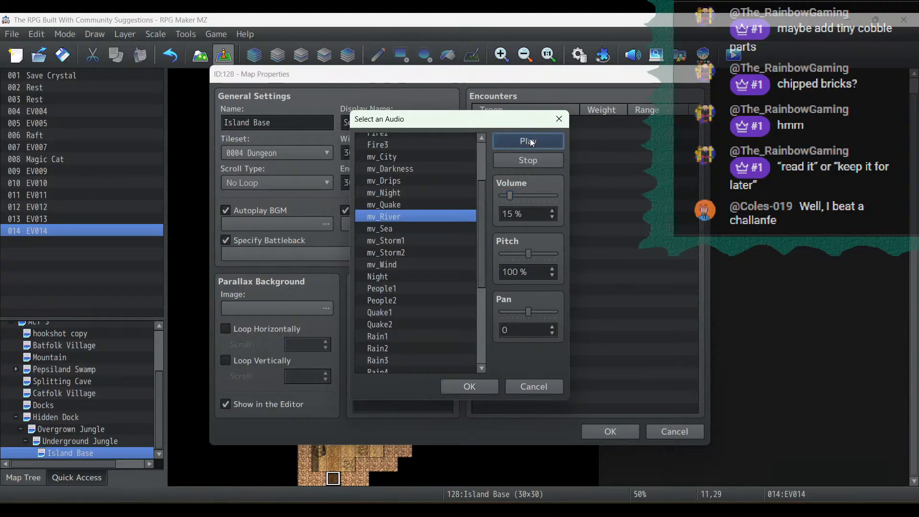
Step: Audition mv_Sea, mv_Storm1 and mv_Storm2, and set Sea as the map's autoplay background sound
click(429, 230)
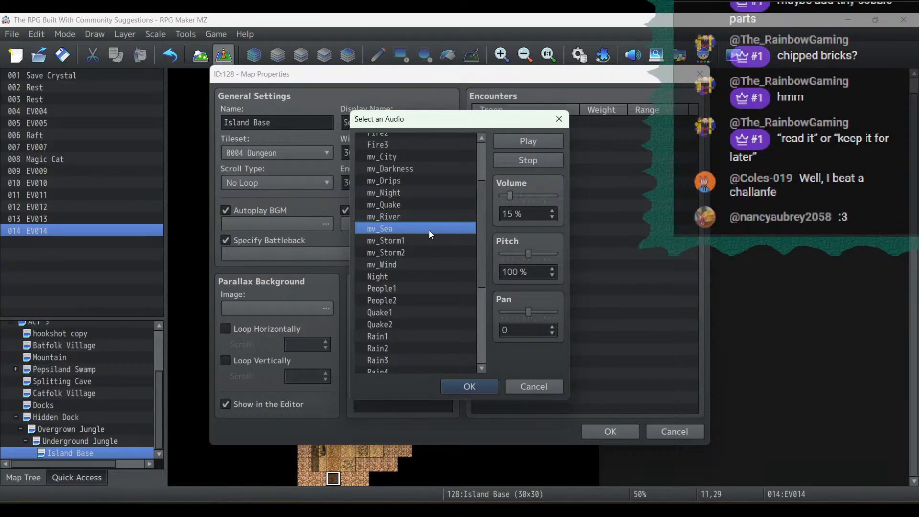
click(427, 242)
click(426, 252)
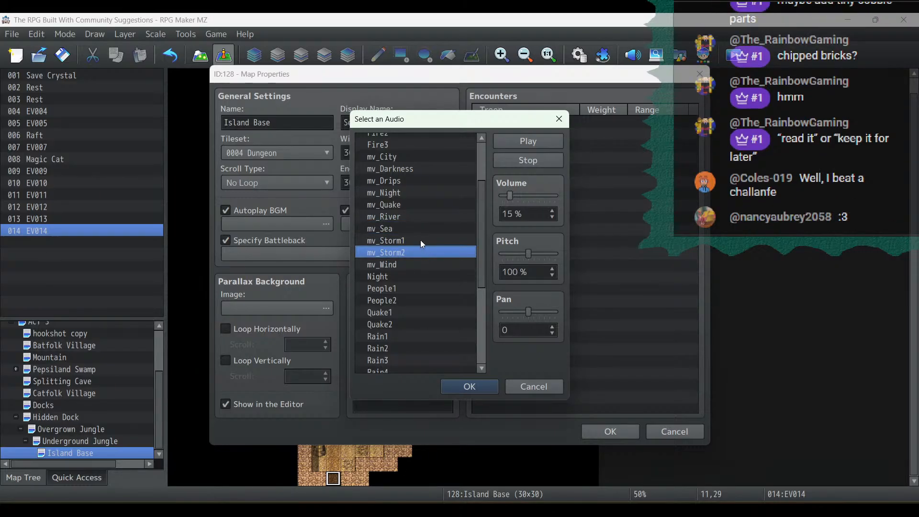
scroll(421, 240, down, 3)
click(390, 303)
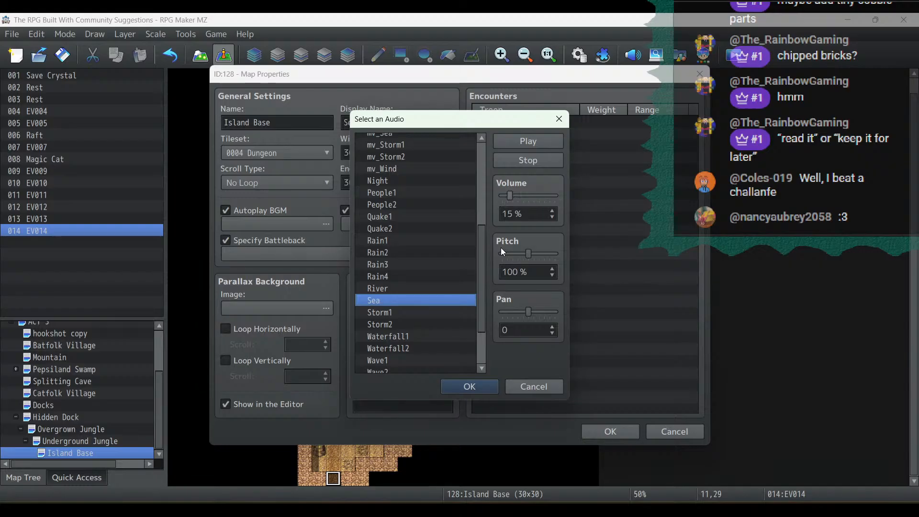
click(473, 386)
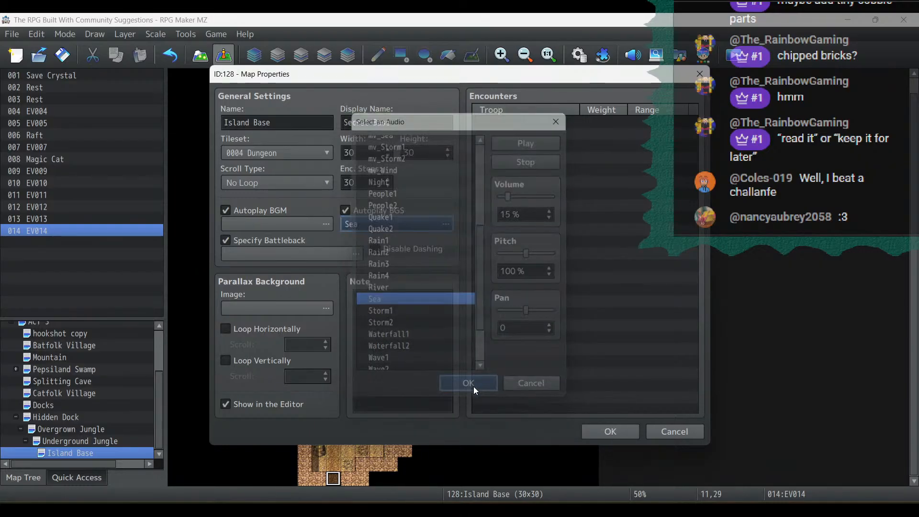
Step: Preview Field2 as the map's autoplay background music with the volume set to 20 %
click(282, 223)
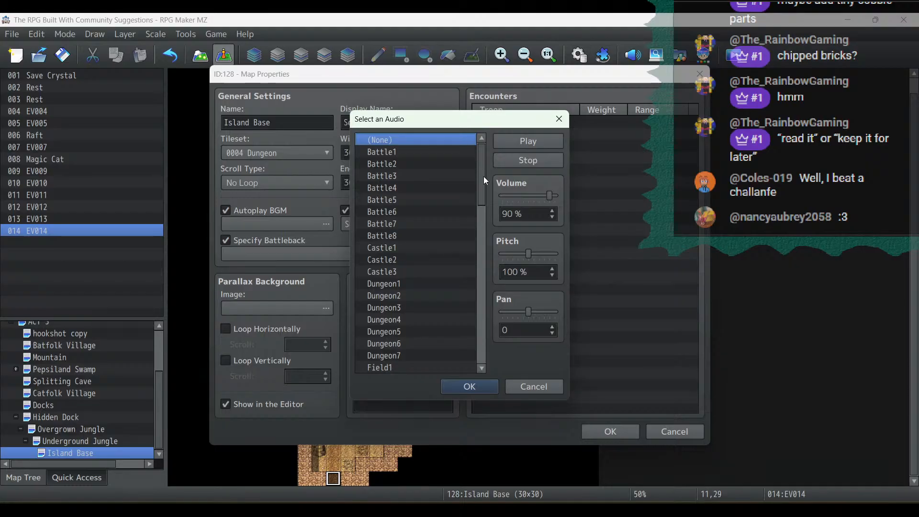
drag(483, 176, 479, 206)
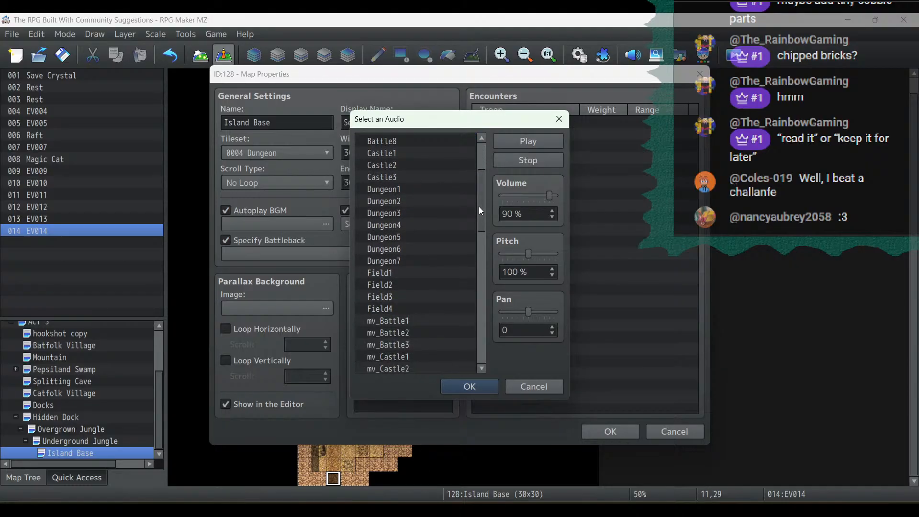
click(415, 285)
click(510, 196)
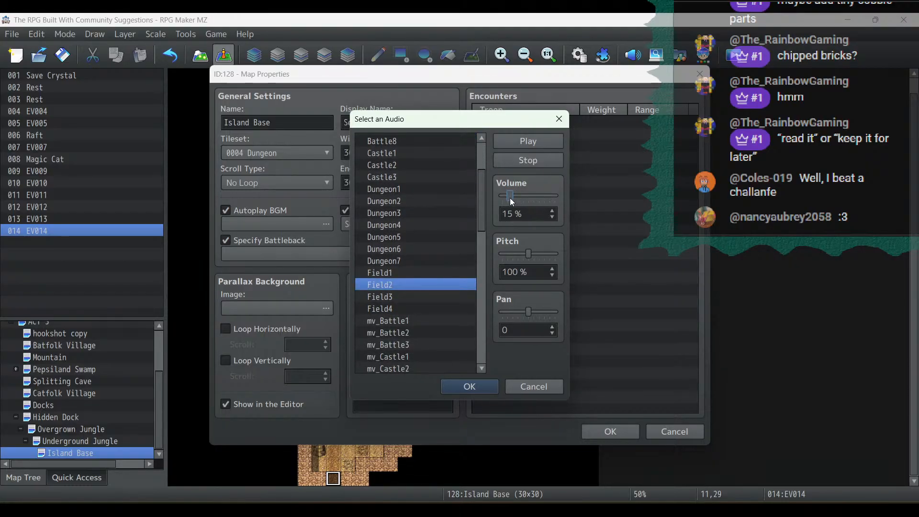
drag(510, 197, 513, 199)
click(521, 144)
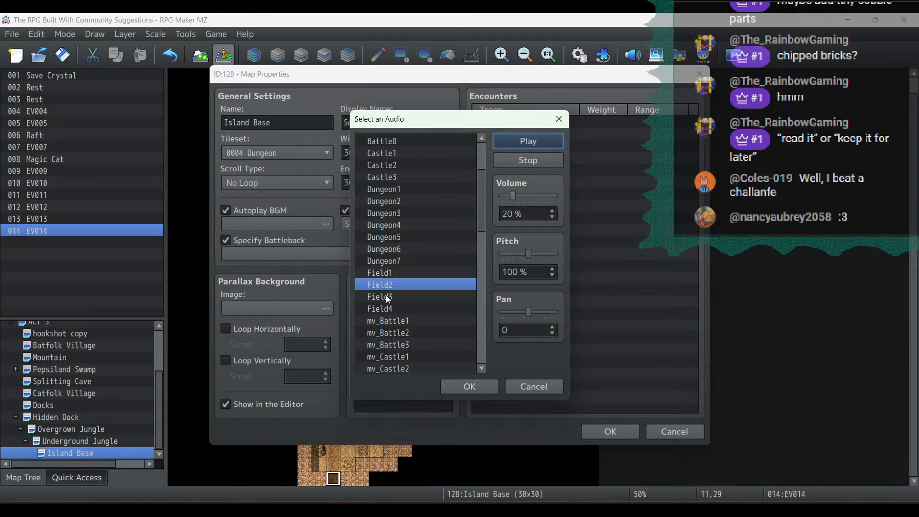
Step: Audition Field1, Field3 and Field4 against Field2 as candidates for the map's background music
click(389, 272)
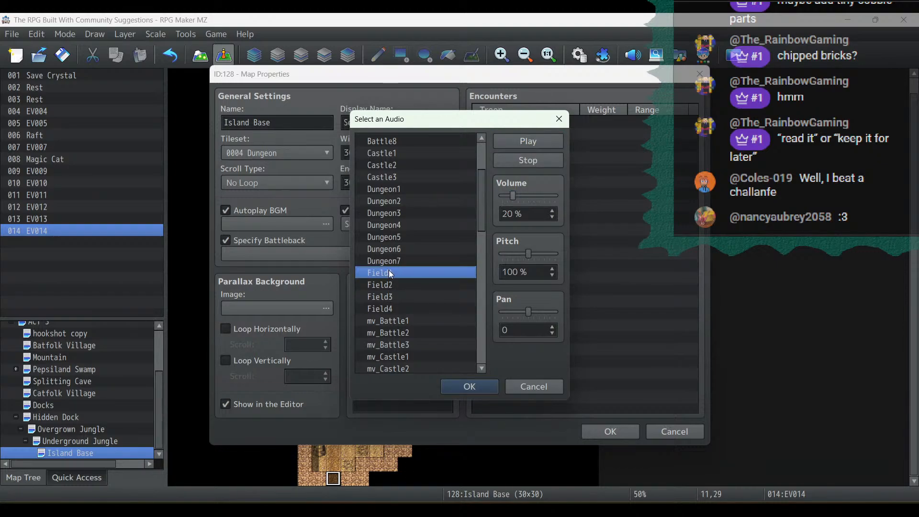
click(389, 297)
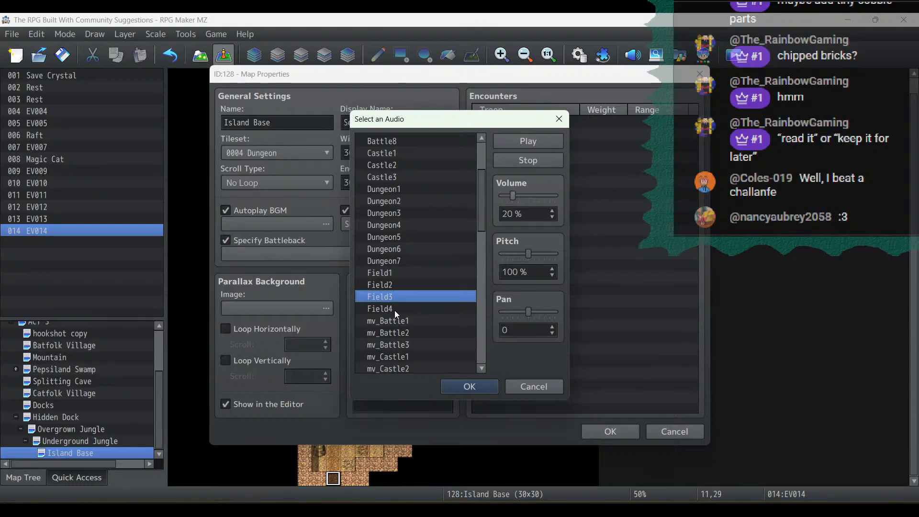
click(395, 309)
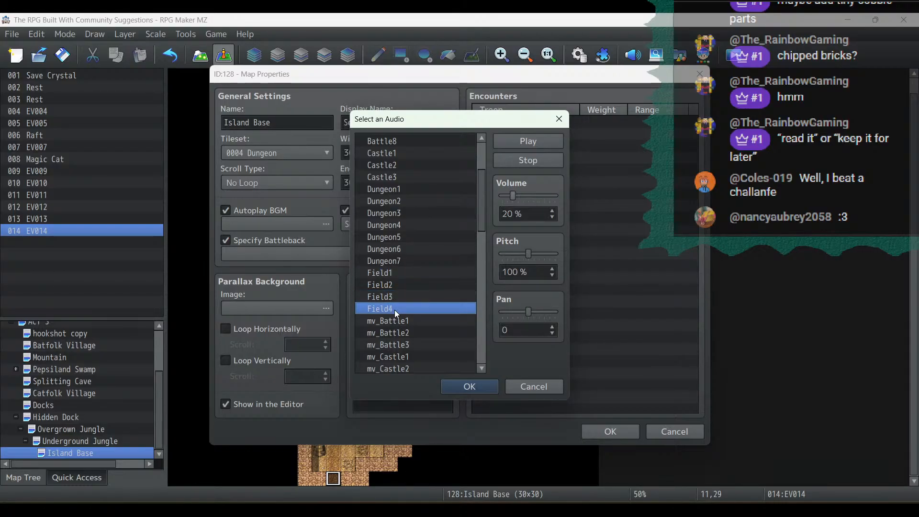
click(388, 285)
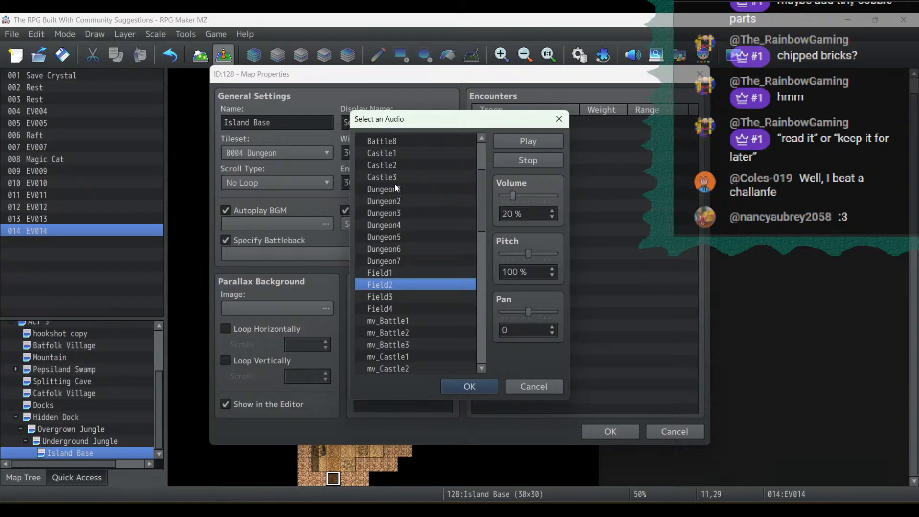
Step: Audition the dungeon tracks from Dungeon2 through Dungeon7 as candidates for the map's background music
click(397, 200)
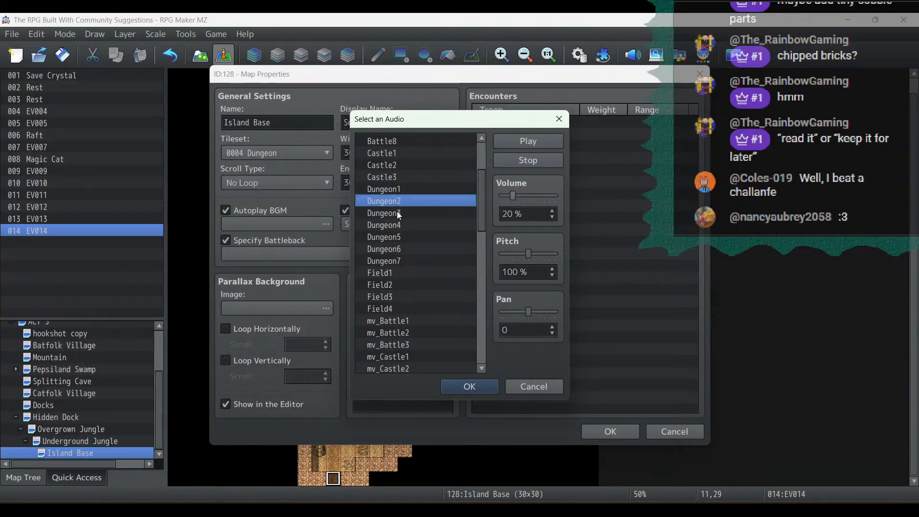
click(398, 212)
click(398, 224)
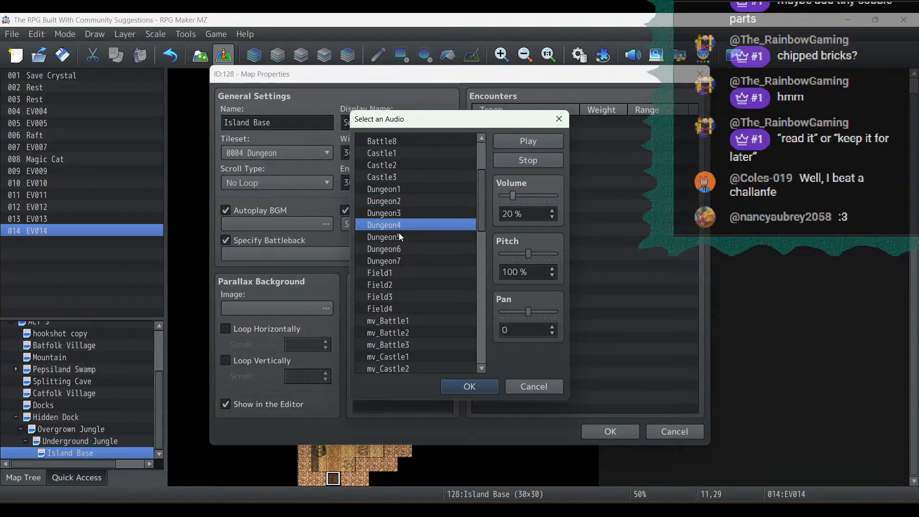
click(399, 237)
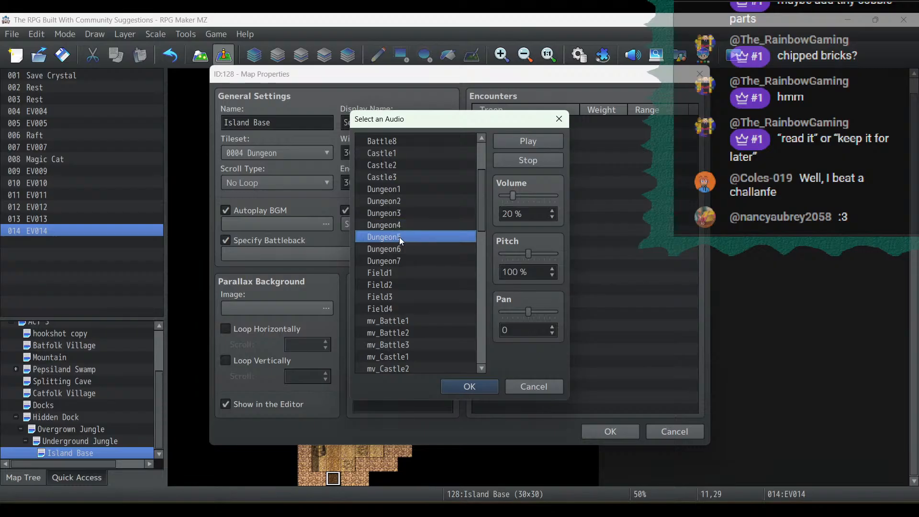
click(404, 249)
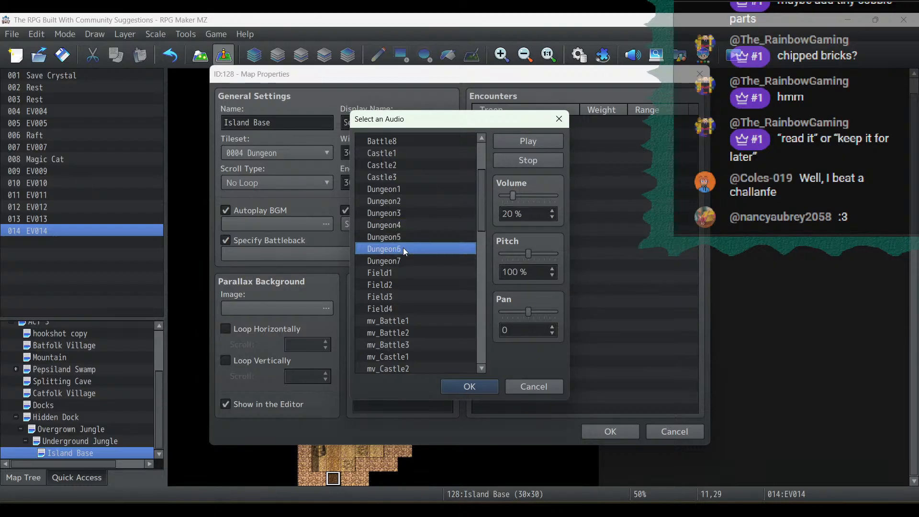
click(403, 261)
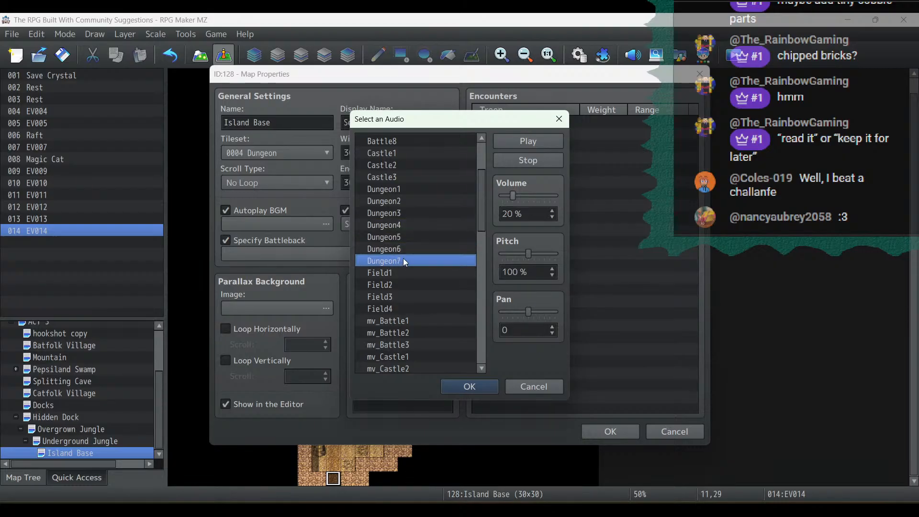
Step: Audition the mv_Dungeon1 to mv_Dungeon3 tracks plus mv_Field1 and mv_Field2 for the map's background music
drag(481, 218, 482, 258)
click(427, 229)
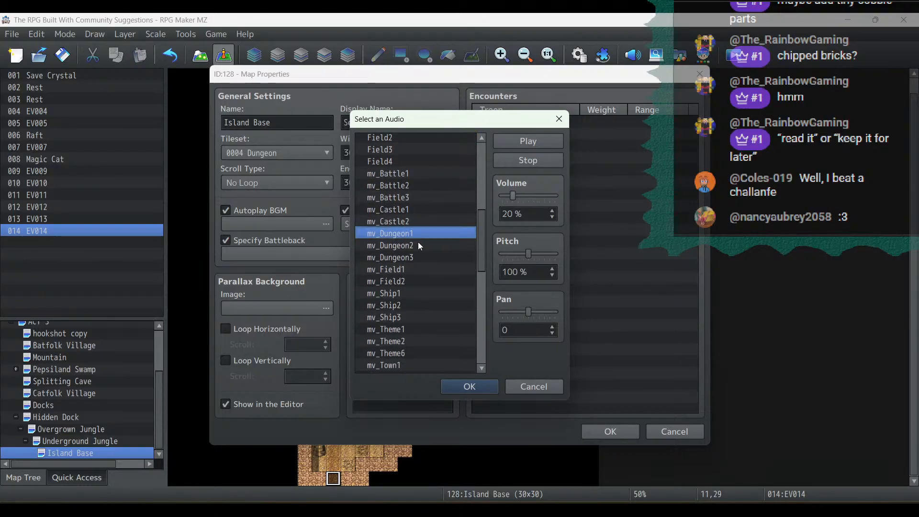
click(417, 242)
click(412, 257)
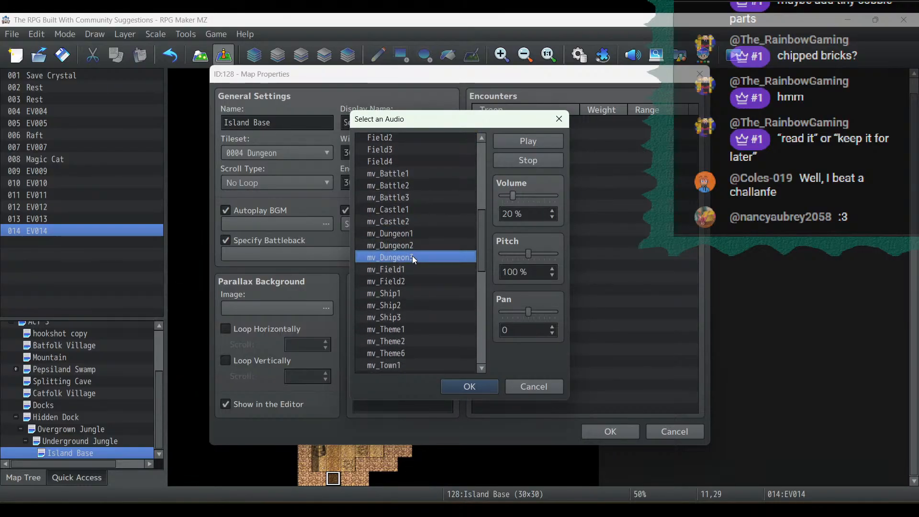
click(409, 270)
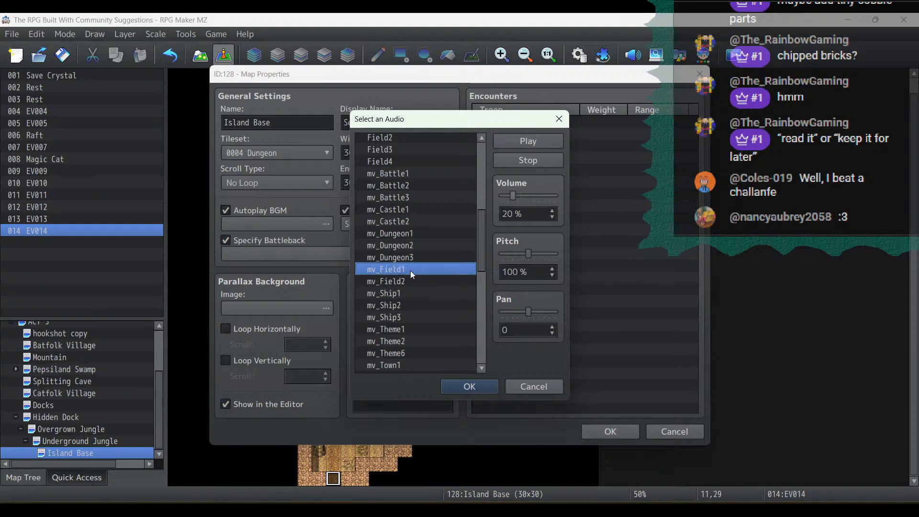
click(410, 281)
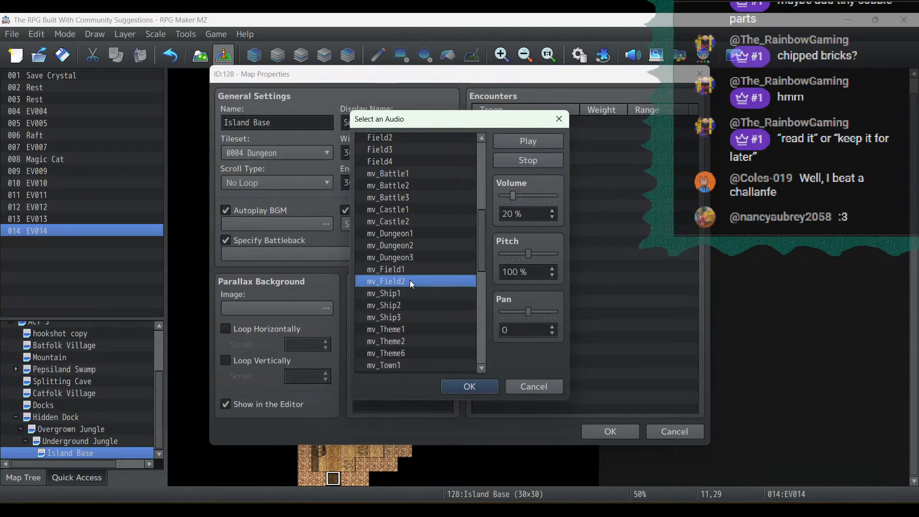
Step: Audition mv_Theme6, mv_Theme2, Theme1 and Theme2, and set Theme3 as the map's autoplay background music
scroll(410, 280, down, 2)
click(408, 282)
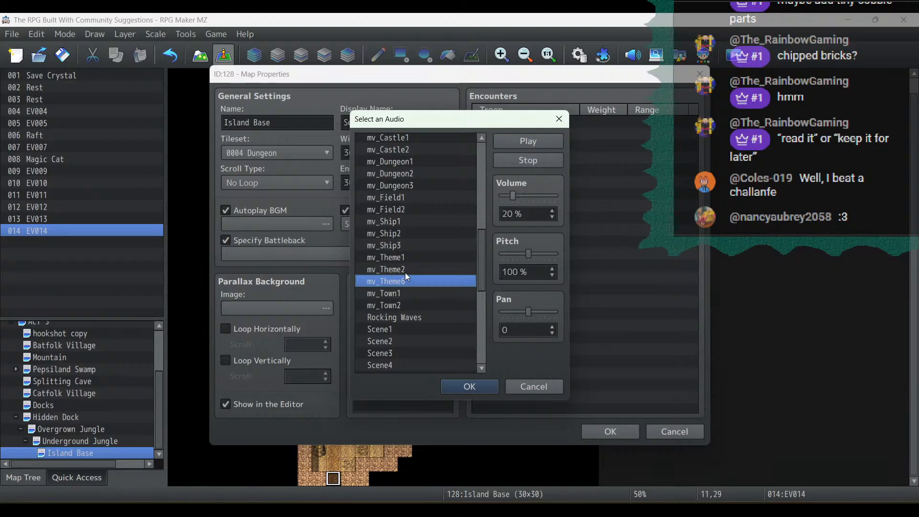
click(405, 273)
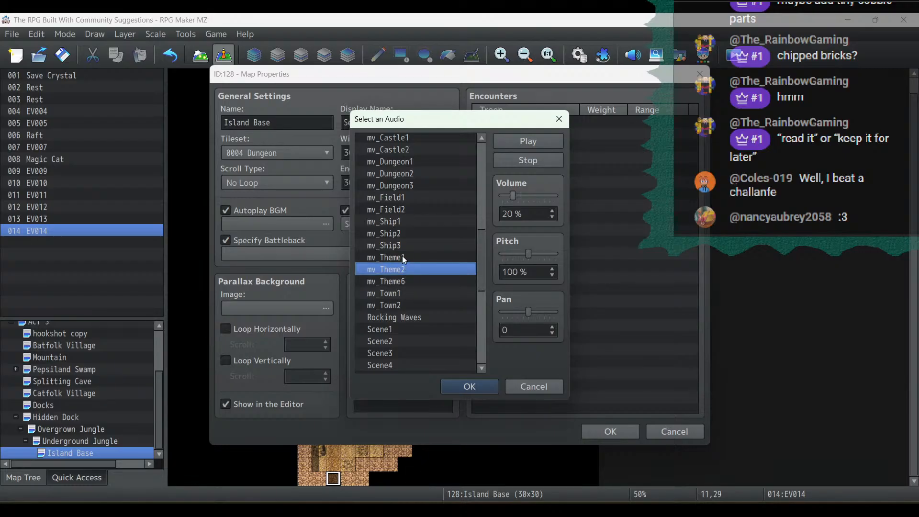
scroll(403, 263, down, 4)
scroll(402, 268, down, 3)
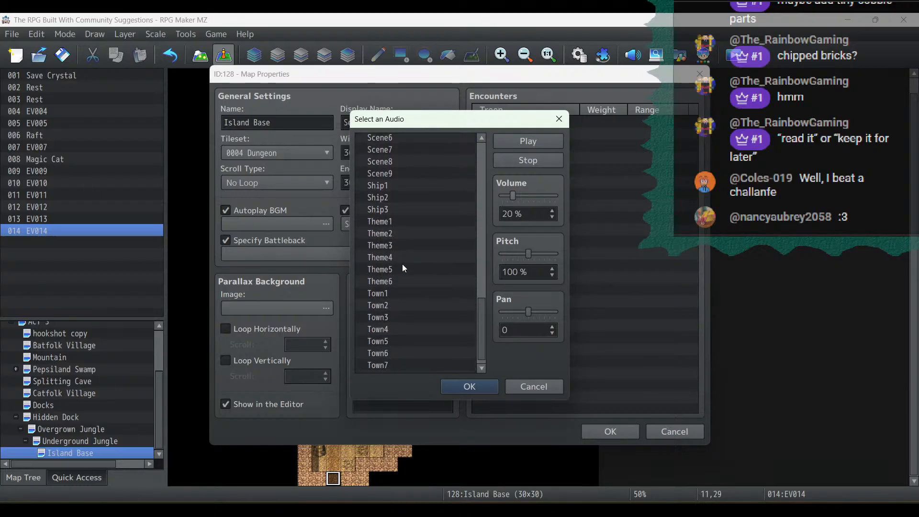
click(388, 222)
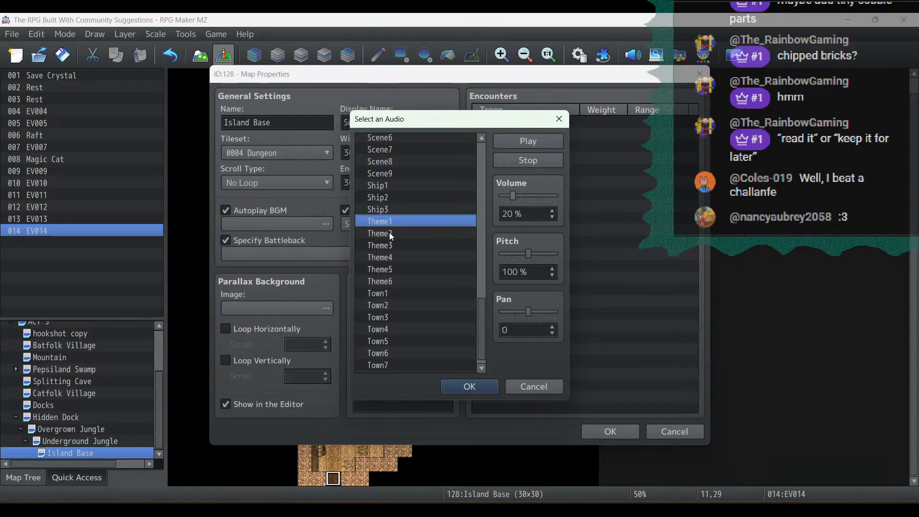
click(389, 234)
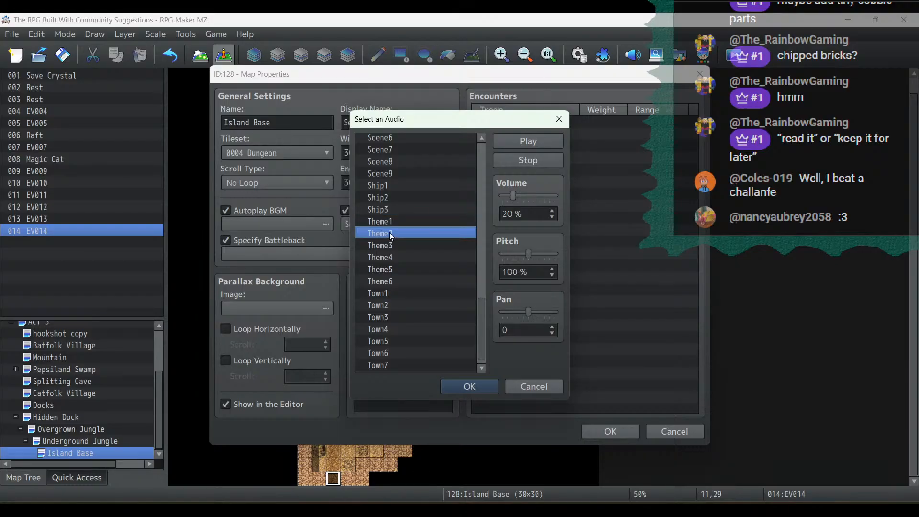
click(390, 245)
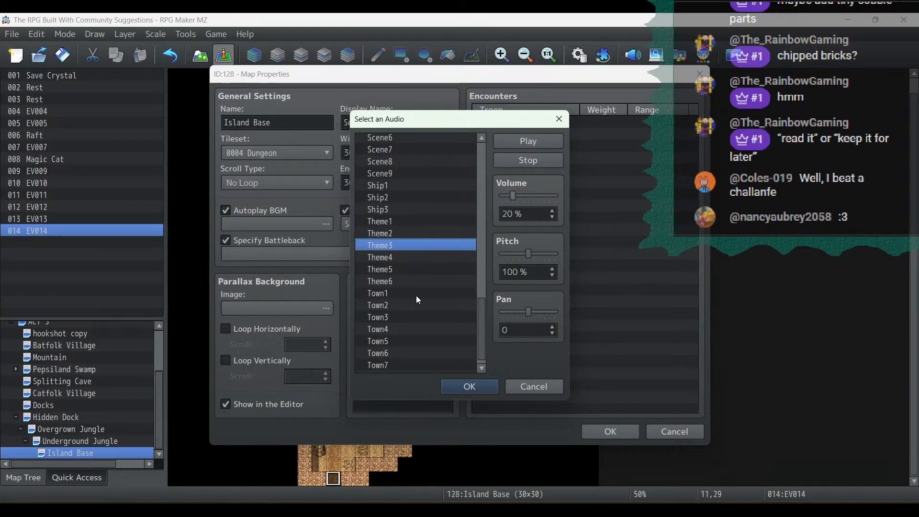
click(463, 391)
Step: Audition Theme4 and Theme5 for the map's background music alongside the Sea sound, trying 90 % and 80 % pitch on Theme5
click(370, 225)
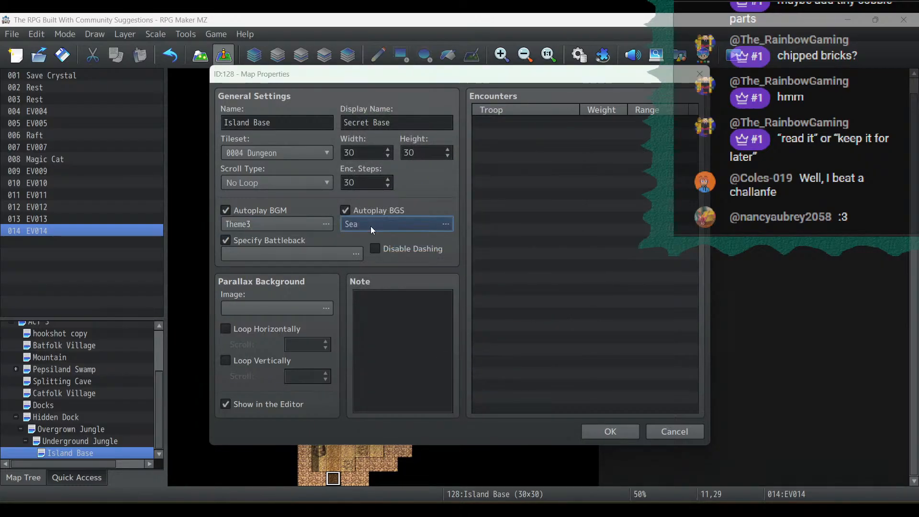
click(469, 386)
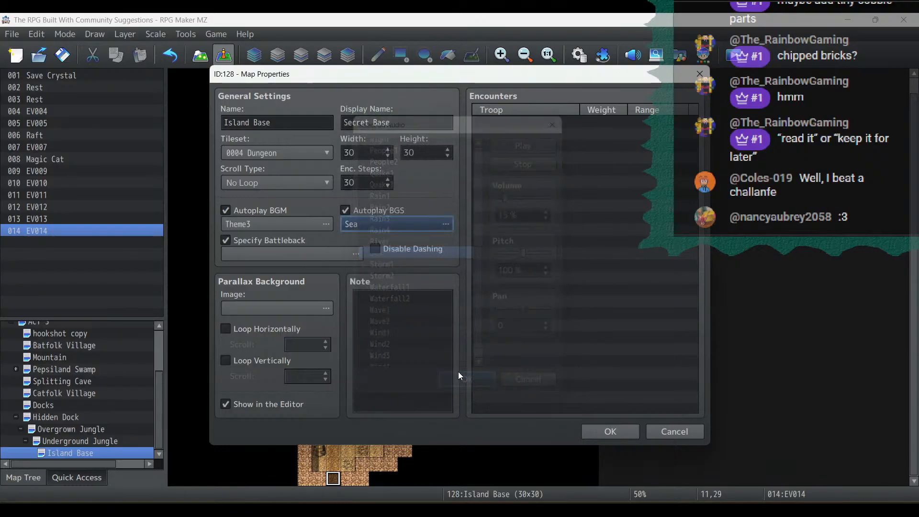
click(263, 221)
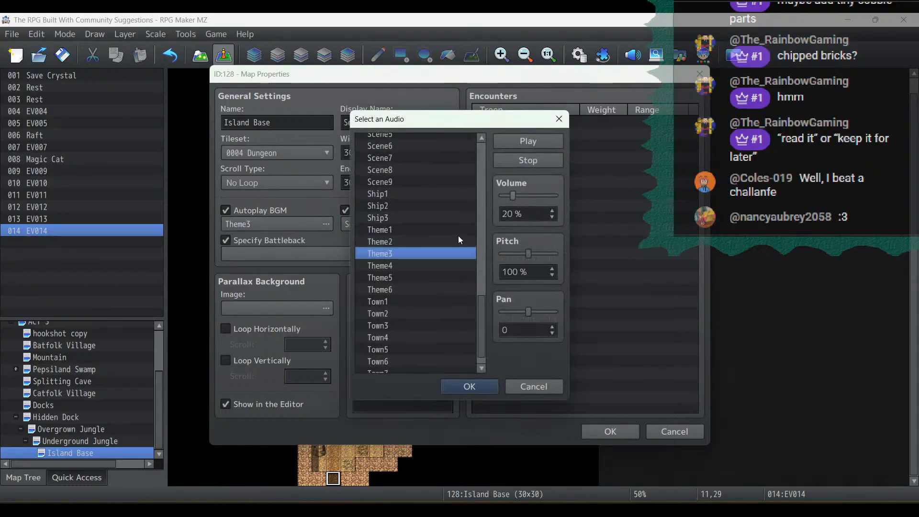
click(425, 264)
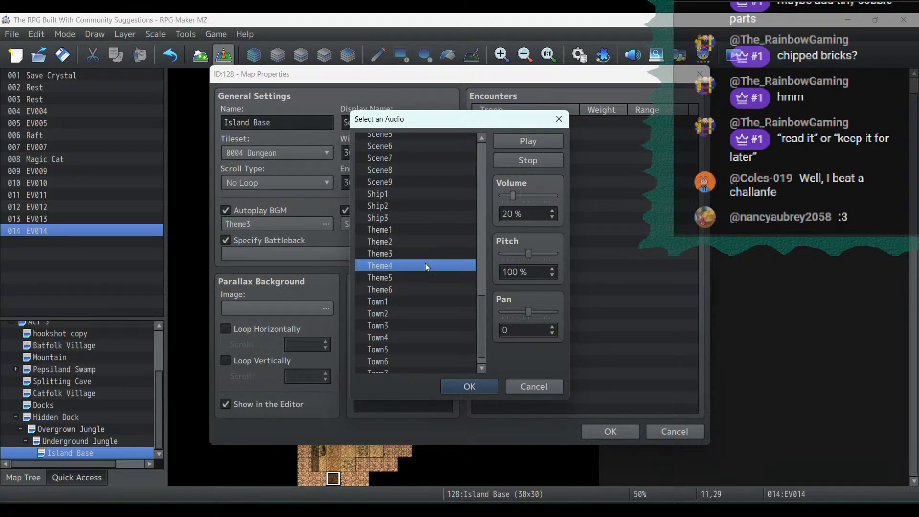
click(408, 279)
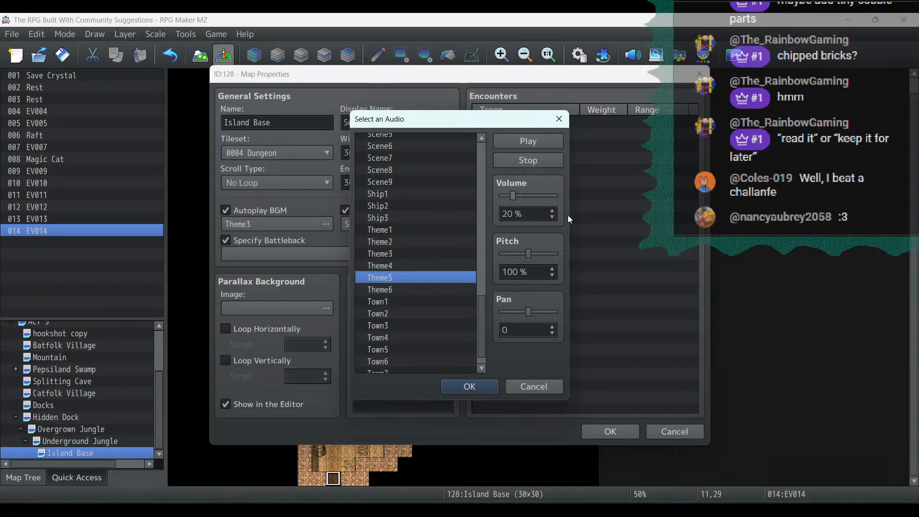
click(552, 277)
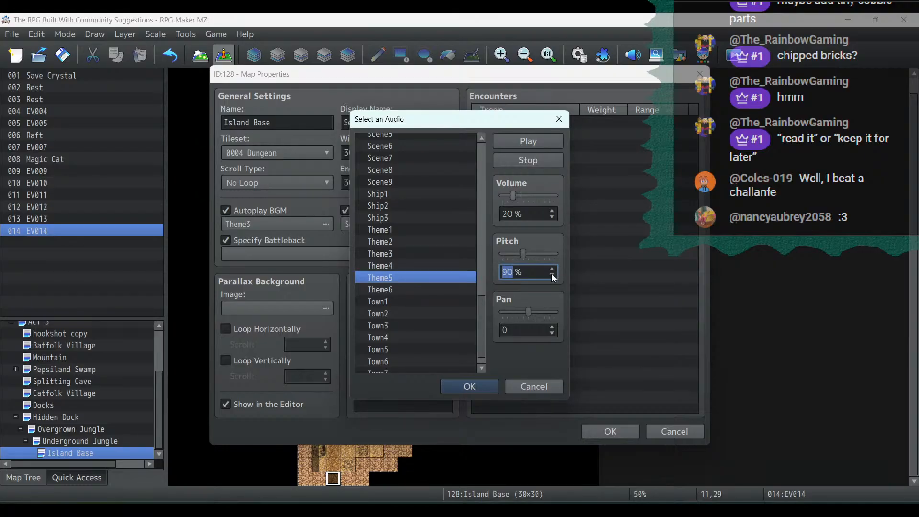
click(551, 275)
scroll(484, 312, down, 1)
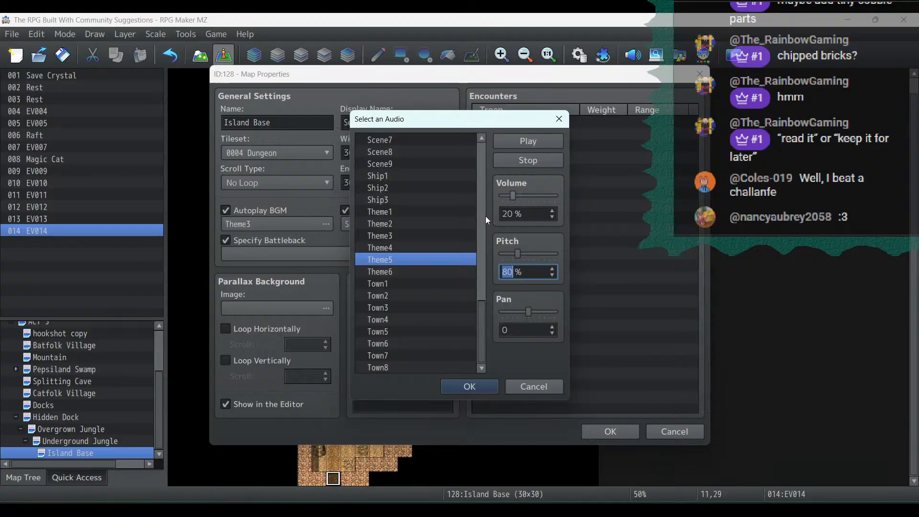
click(433, 248)
click(433, 254)
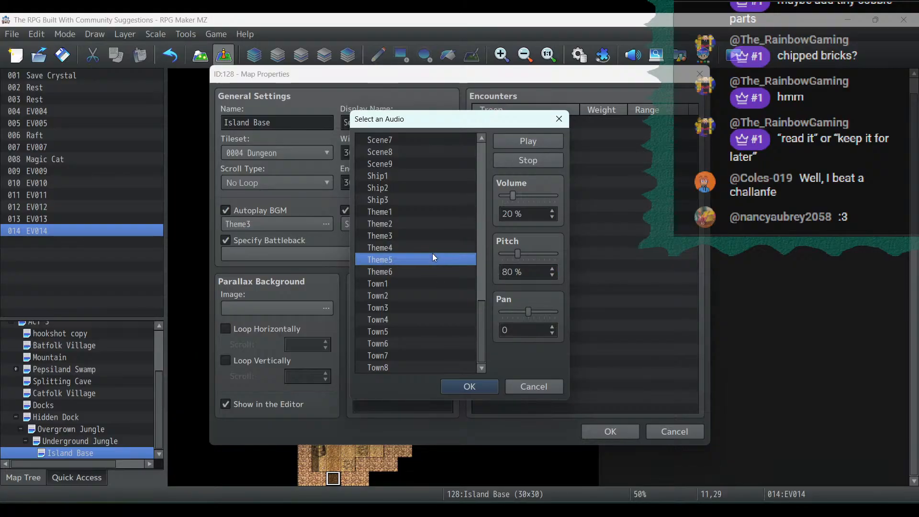
Step: Reset the pitch to 100 % to audition Theme6, and set Theme6 at 90 % pitch as the map's autoplay background music
double_click(508, 271)
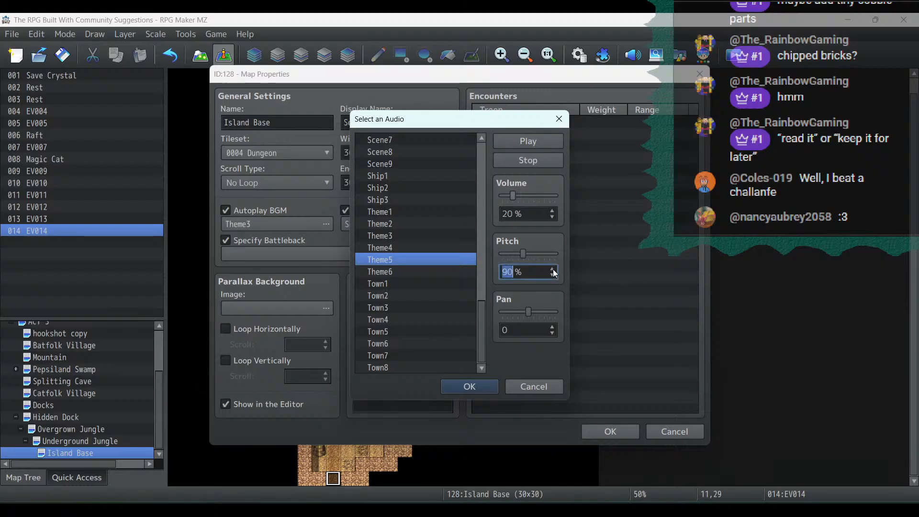
text(100)
click(392, 271)
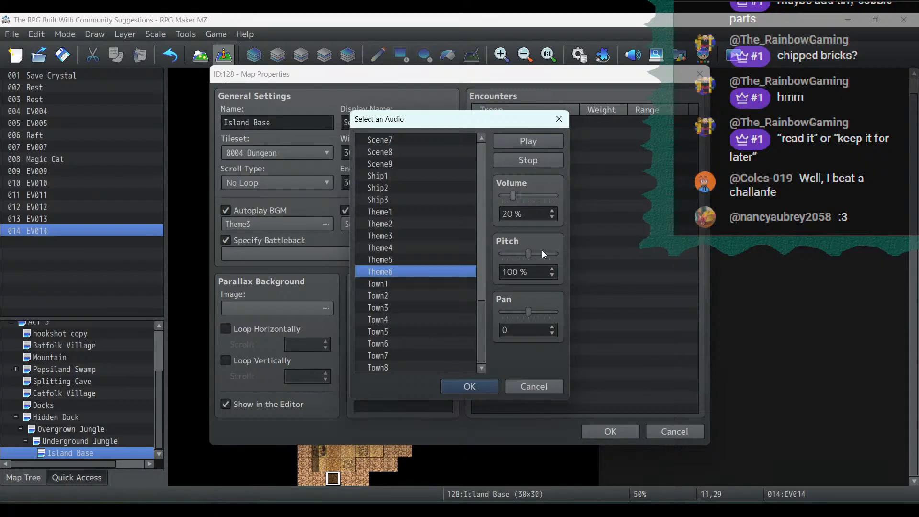
click(551, 276)
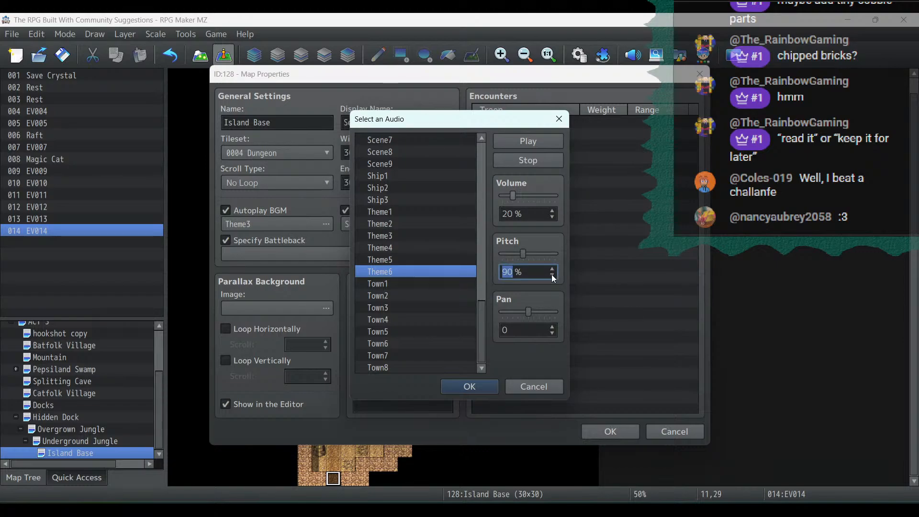
click(469, 386)
Step: Audition the Sea background sound at 5 % and 10 % volume and set its volume to 5 %
click(378, 213)
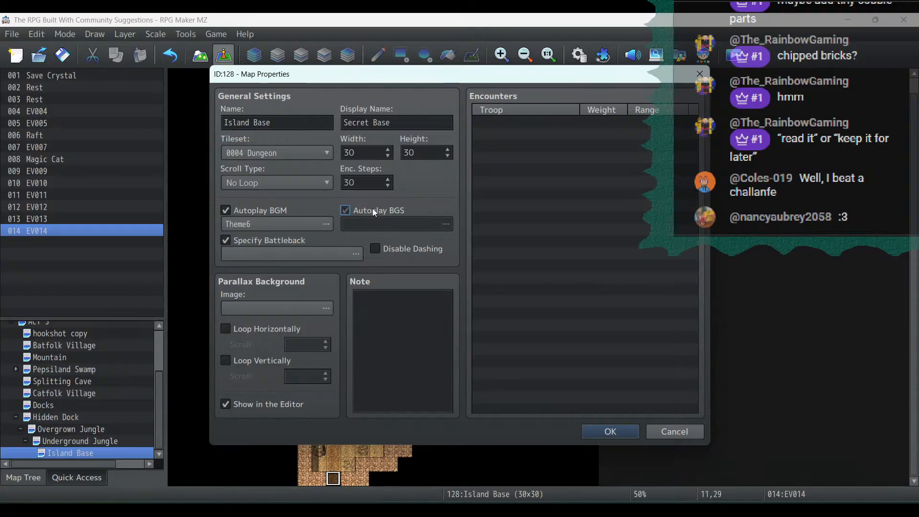
click(375, 220)
click(550, 217)
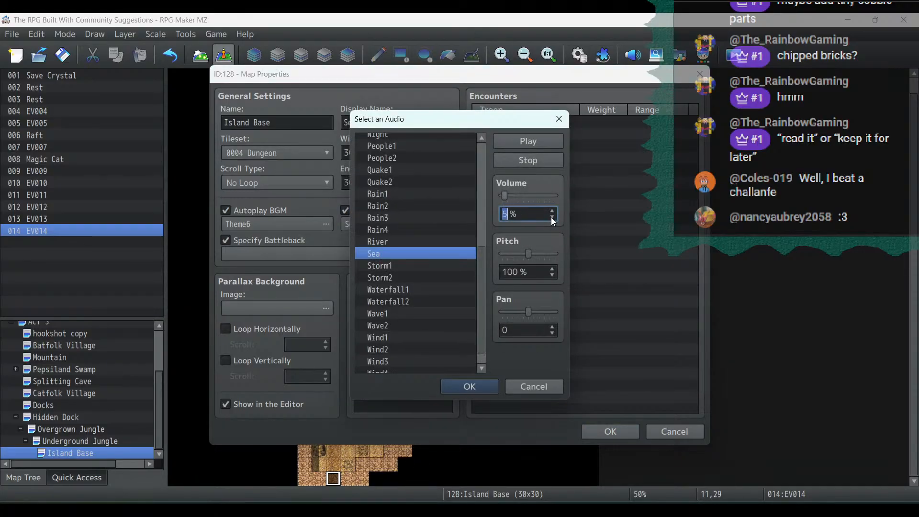
click(529, 140)
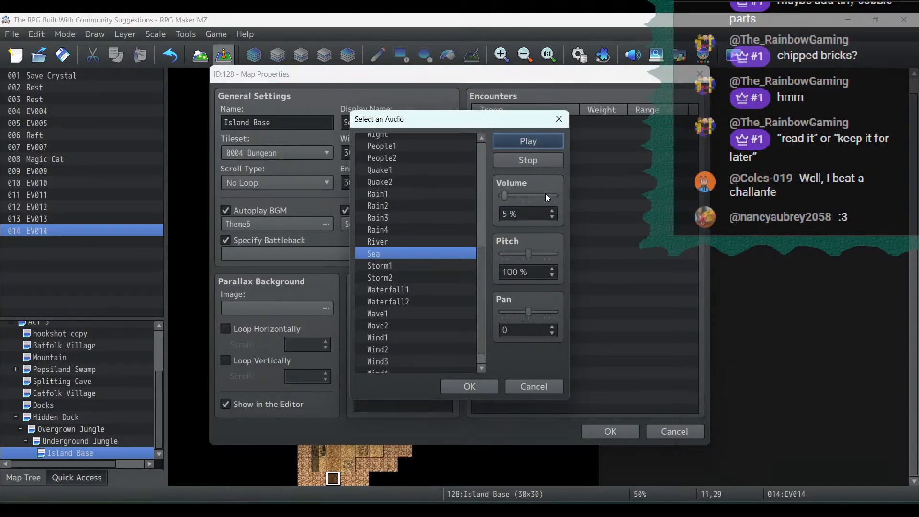
click(553, 212)
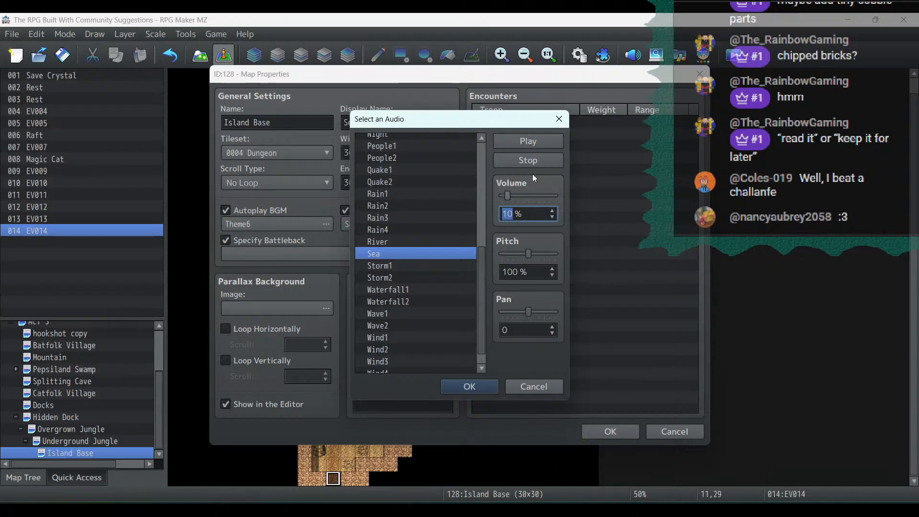
click(552, 217)
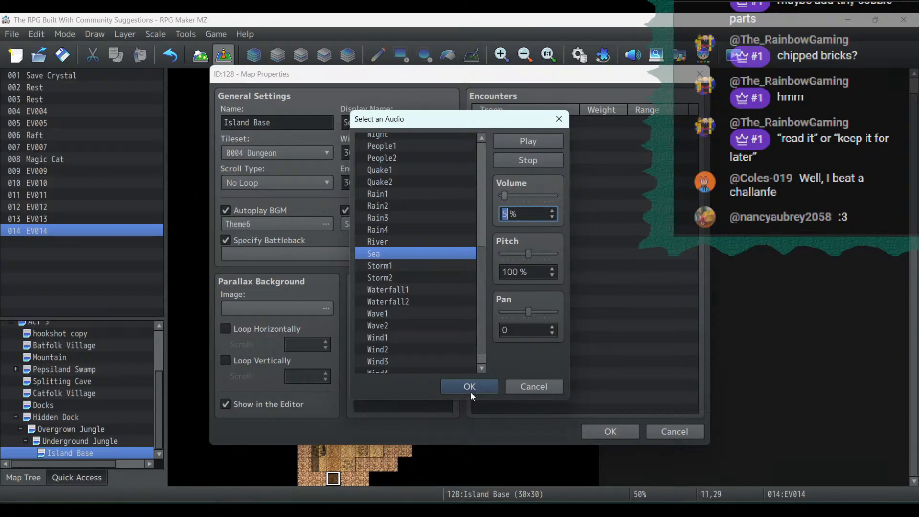
Step: Compare Wave1 and Wave2 with Sea, keep Sea as the autoplay background sound, and apply the map properties and save the project
click(403, 314)
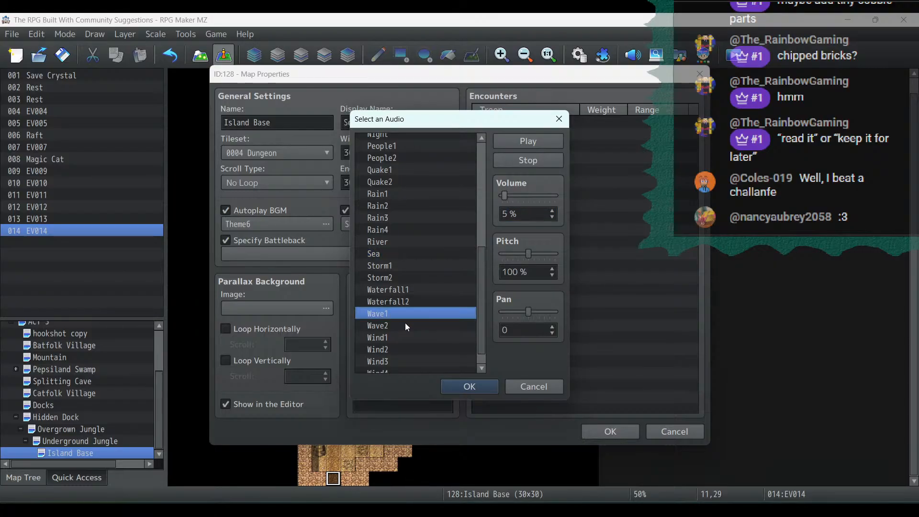
click(405, 325)
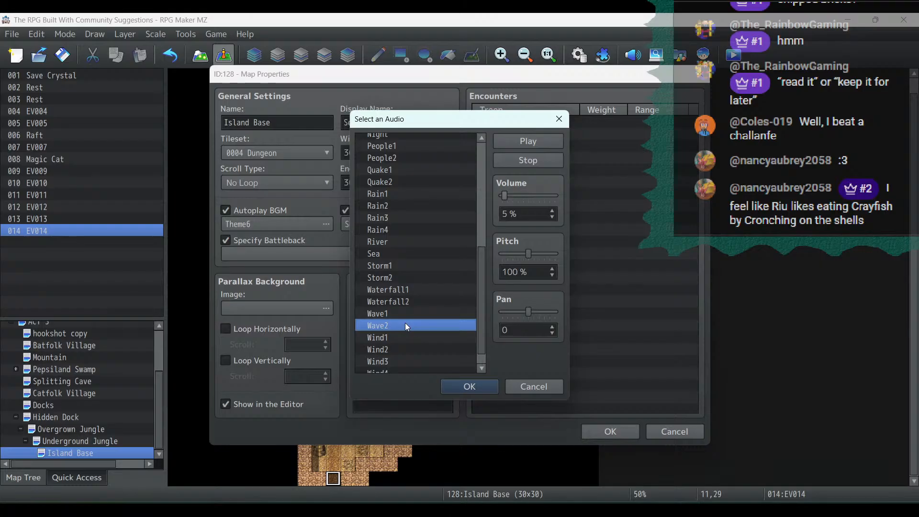
click(399, 257)
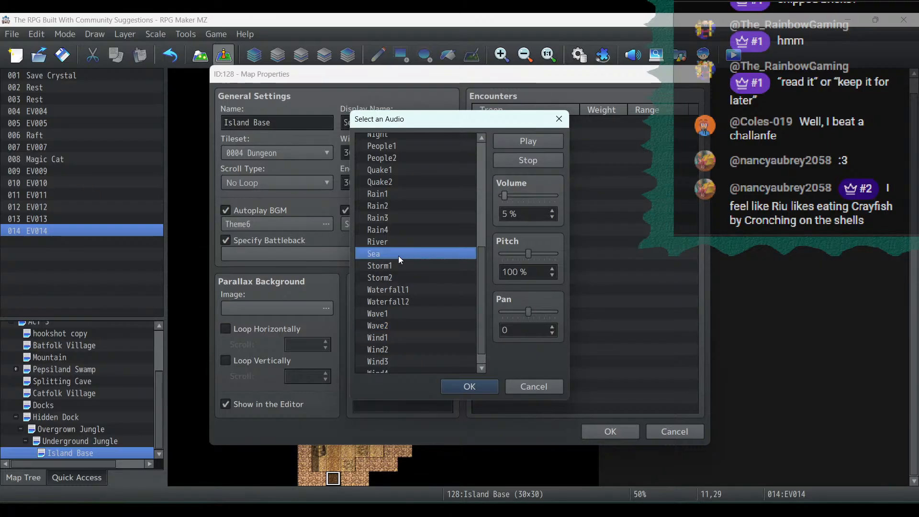
click(475, 386)
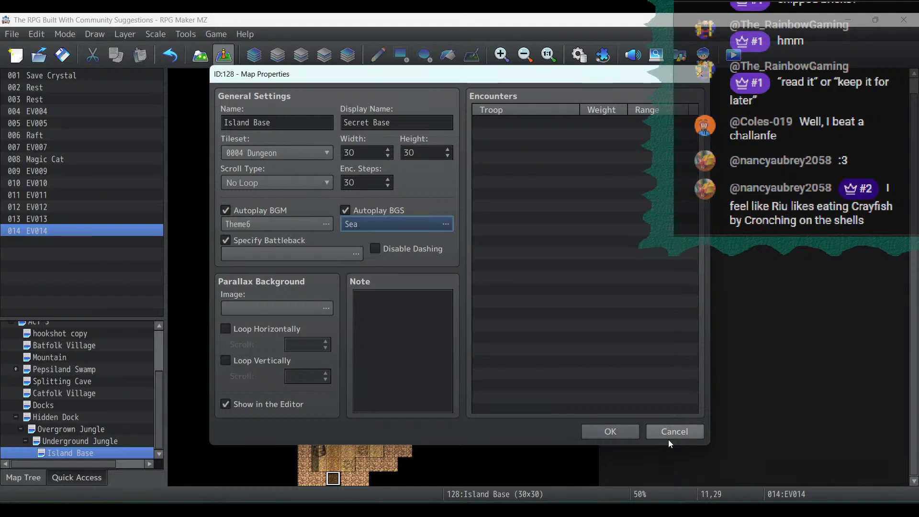
click(607, 431)
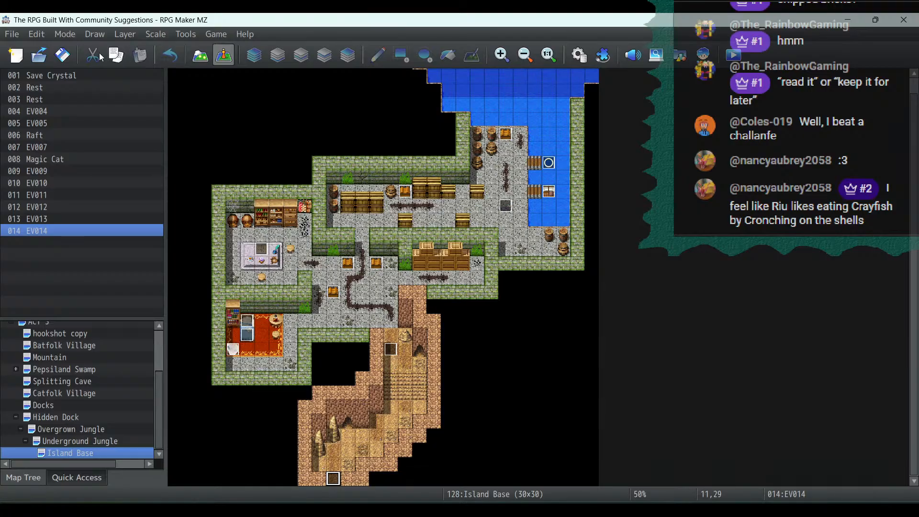
click(62, 56)
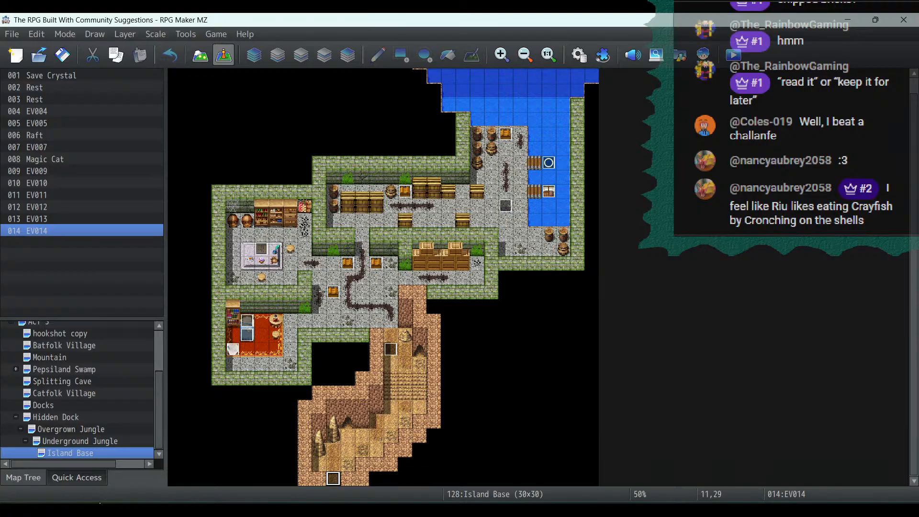
Step: Switch to the project notes and delete items 1 and 2 from the Next stream list, including the leftover blank line
key(alt+Tab)
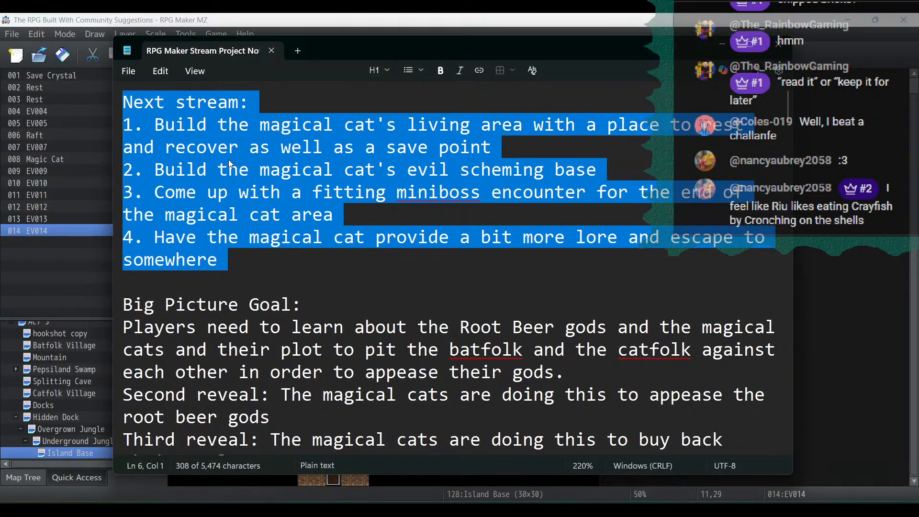
click(229, 169)
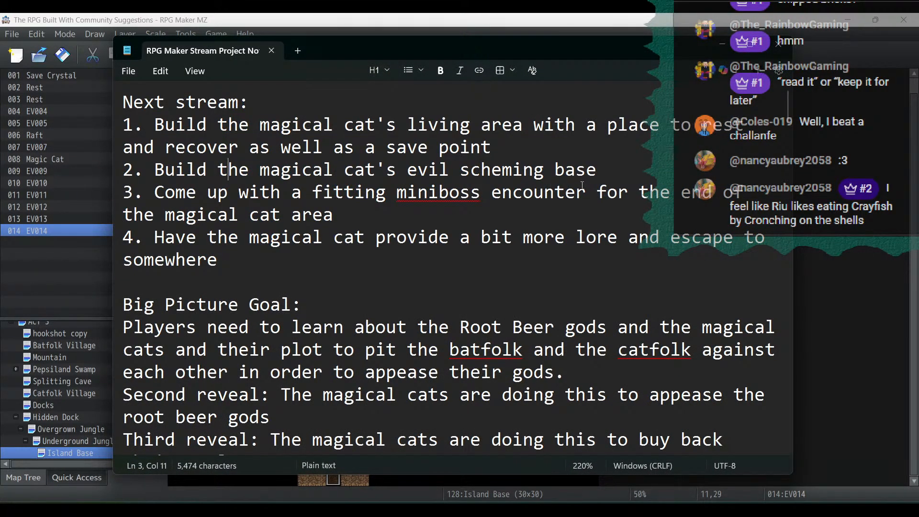
drag(611, 178, 82, 126)
key(BackSpace)
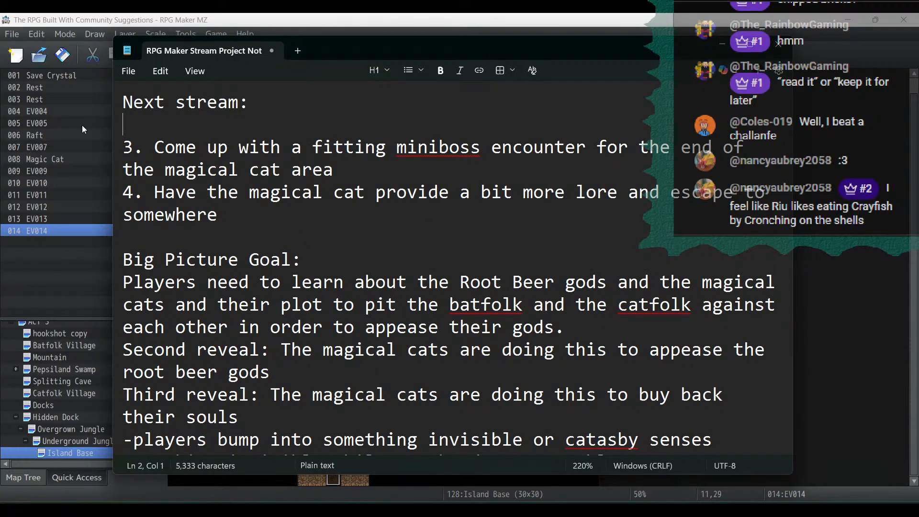
key(BackSpace)
Step: Switch back to RPG Maker MZ and open the empty enemy entry 0107 below Primate Agent in the database
click(335, 23)
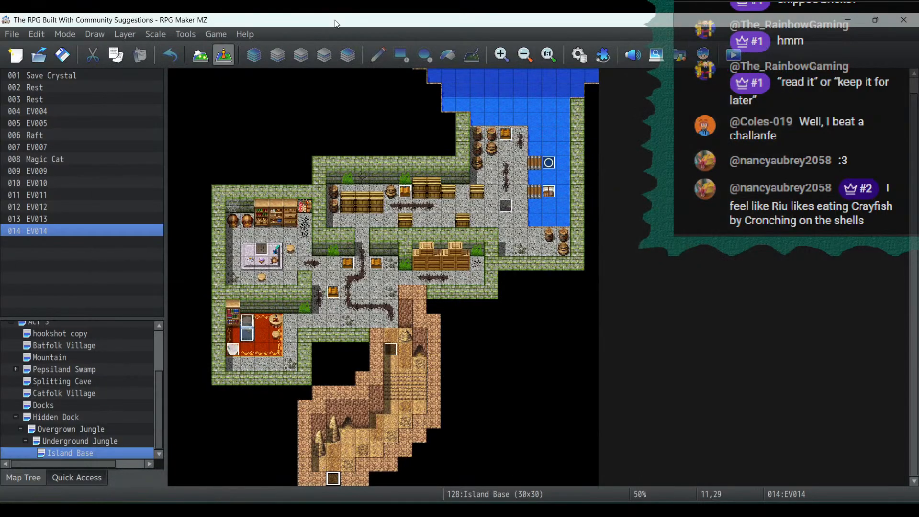
click(520, 207)
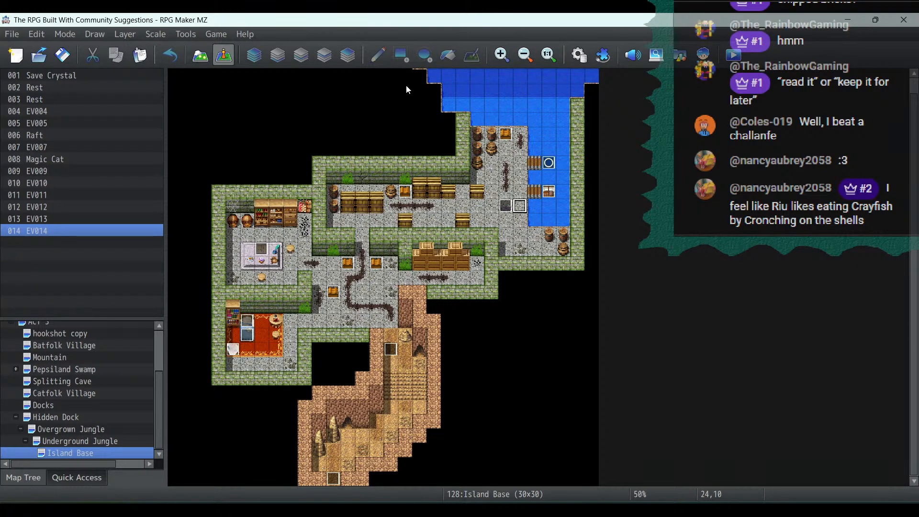
click(579, 56)
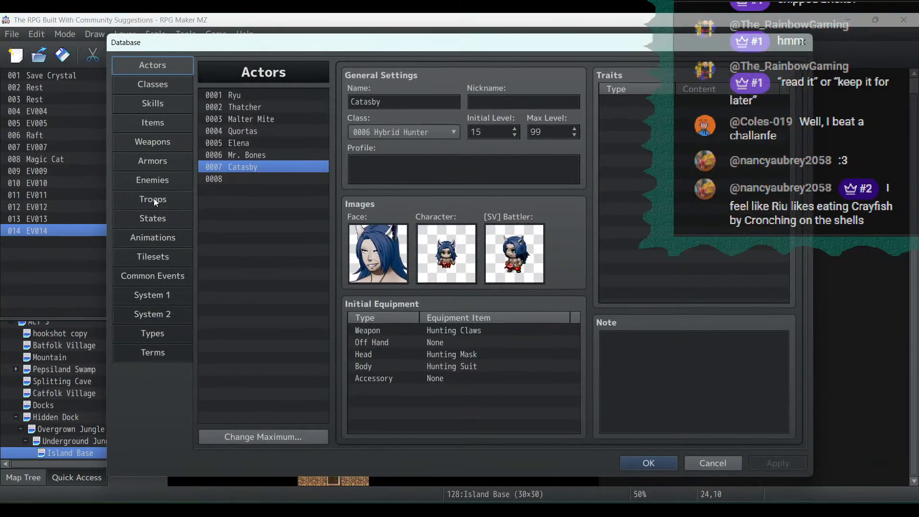
click(152, 181)
drag(325, 126, 270, 266)
click(269, 266)
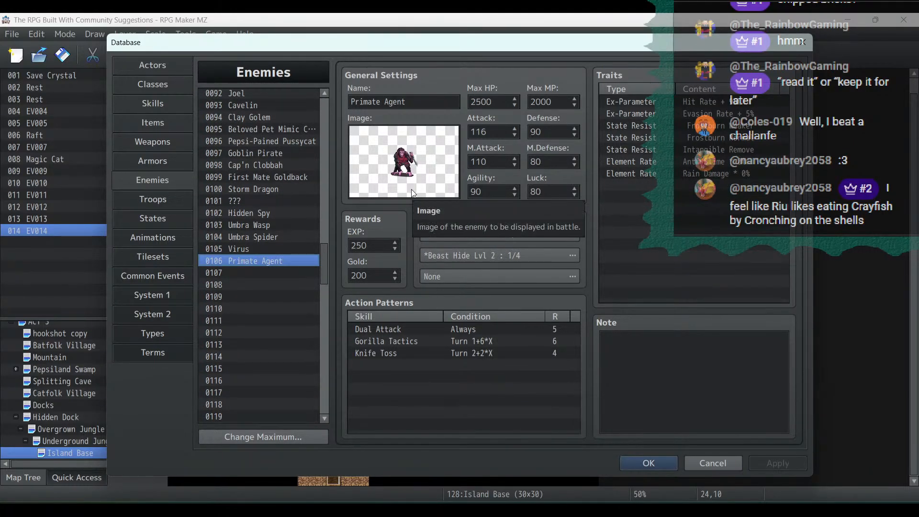
click(297, 274)
Step: Open the image selection for enemy 0107 and preview the battler images from Actor1 to Actor3
double_click(403, 161)
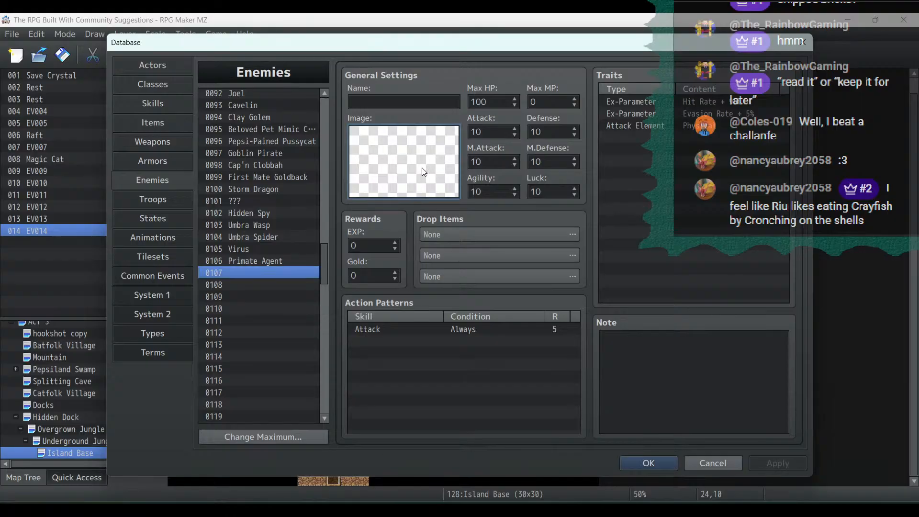
key(Down)
key(Down)
key(Down)
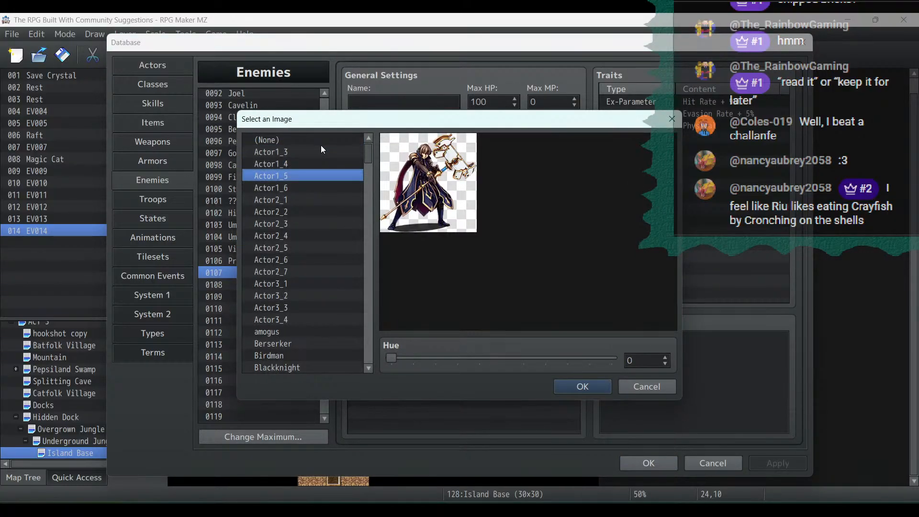
key(Down)
key(Down)
key(Down)
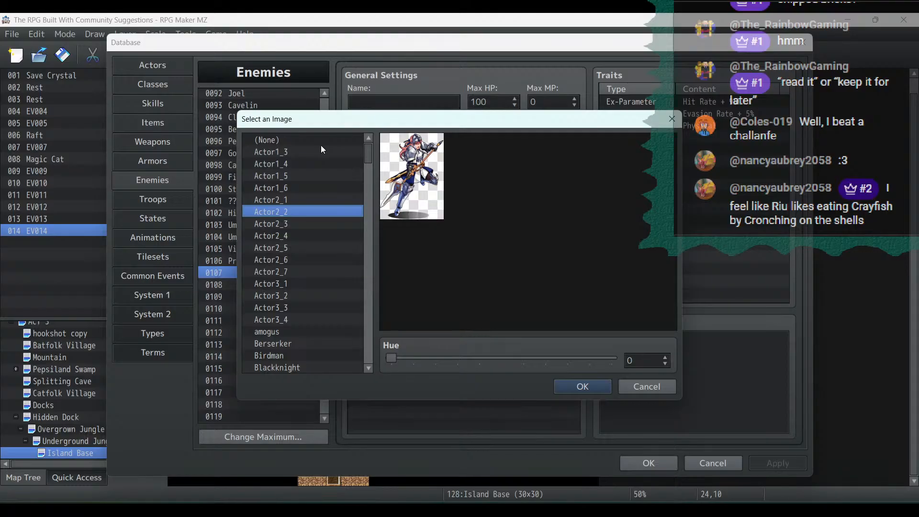
key(Down)
key(Down)
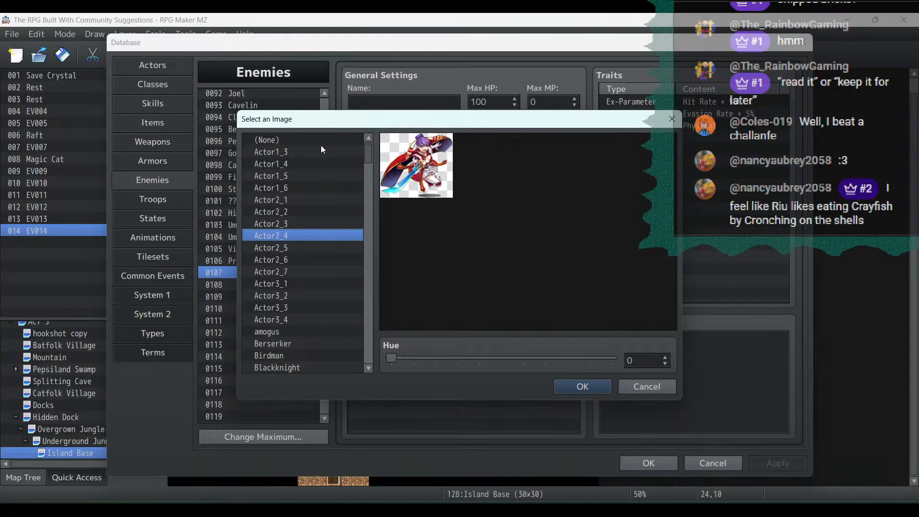
key(Down)
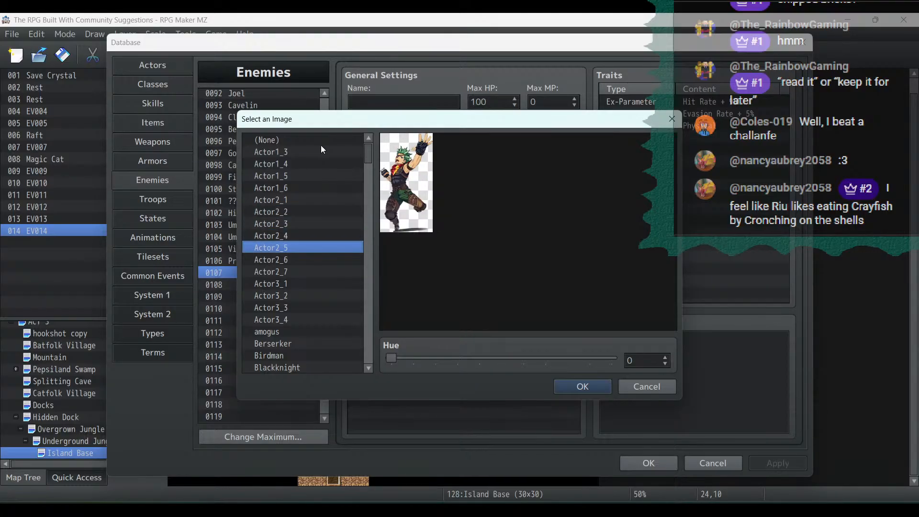
key(Down)
key(Down)
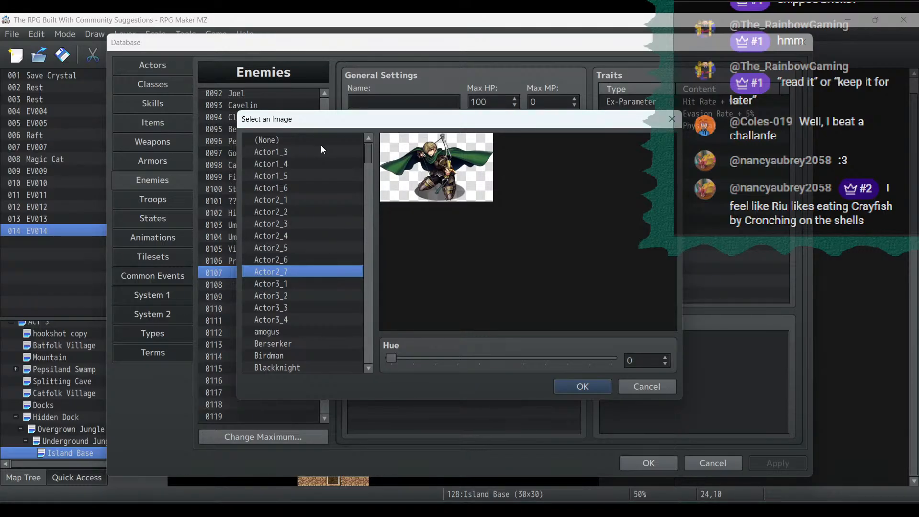
key(Down)
key(Down)
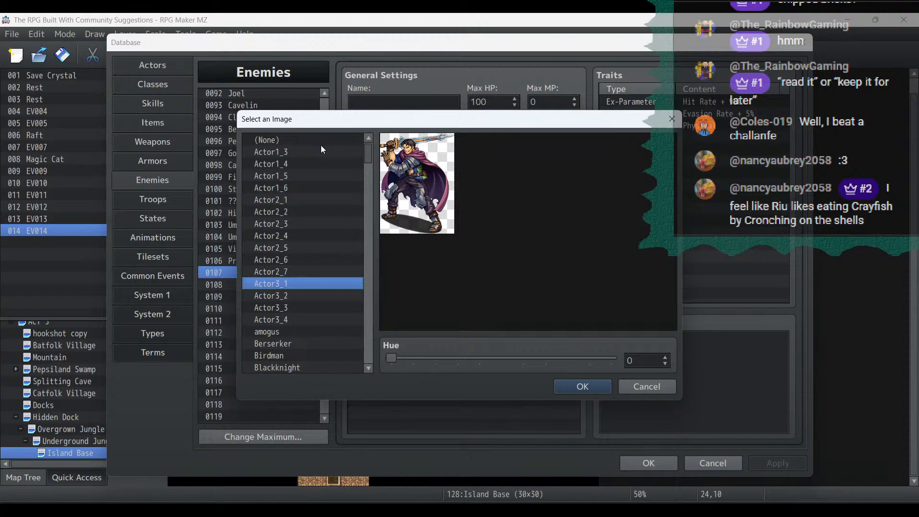
key(Down)
key(Down)
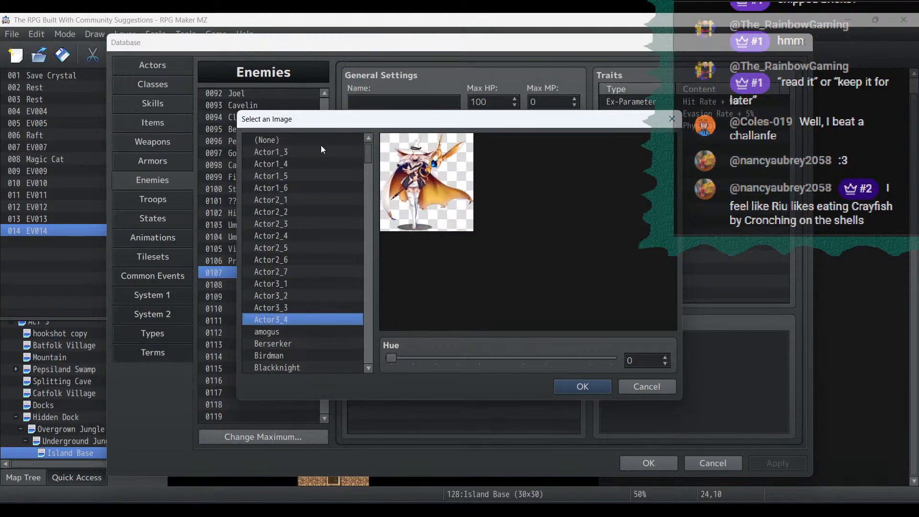
key(Up)
key(Up)
key(Up)
key(Up)
key(Up)
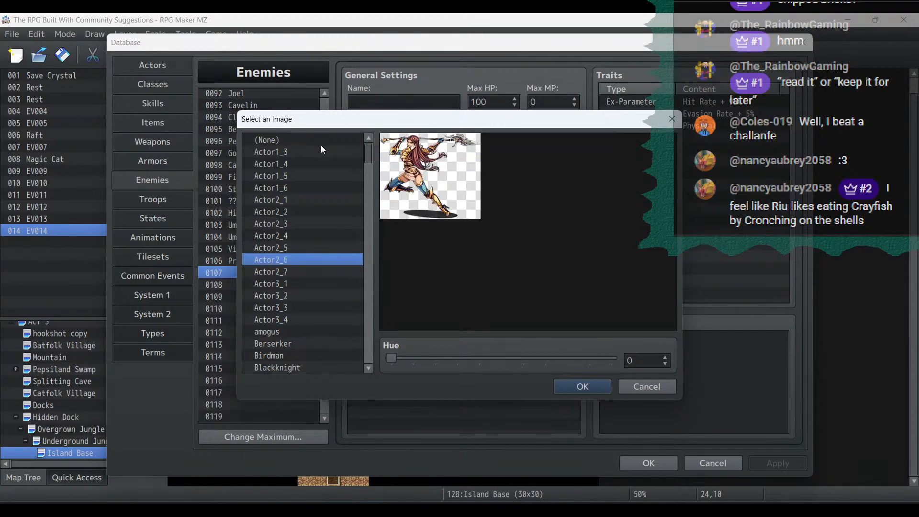
key(Down)
Step: Preview the battler images from mv_Actor1_3 through mv_Bat, including mv_Assassin, and close the database without choosing one
scroll(314, 170, down, 3)
scroll(314, 170, down, 12)
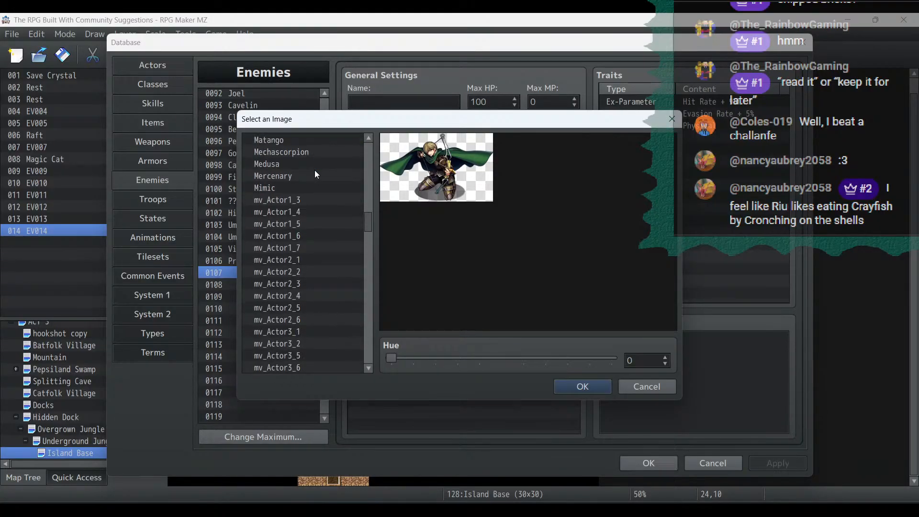
click(300, 198)
key(Down)
key(Down)
key(Down)
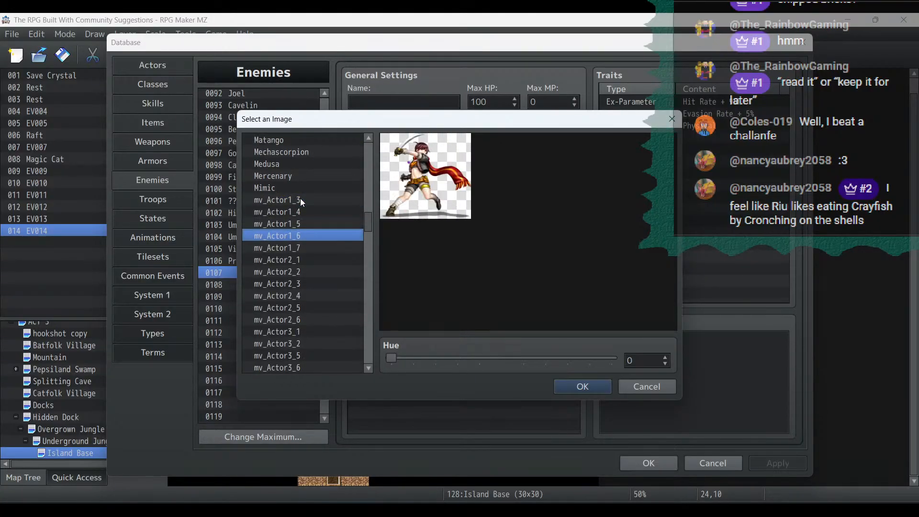
key(Up)
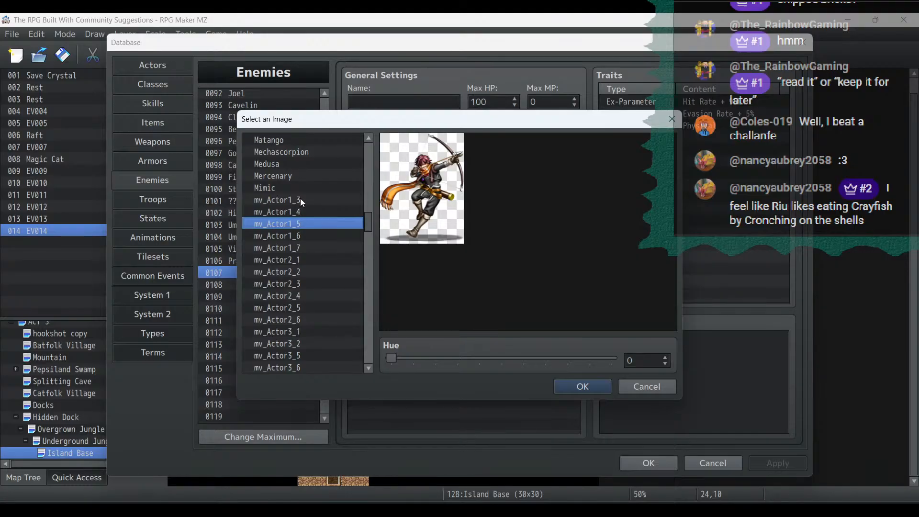
key(Down)
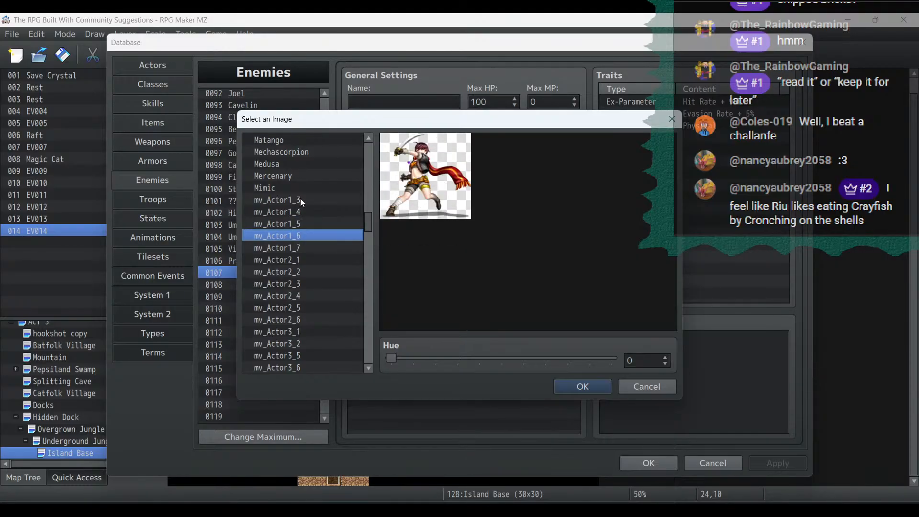
key(Down)
key(Down)
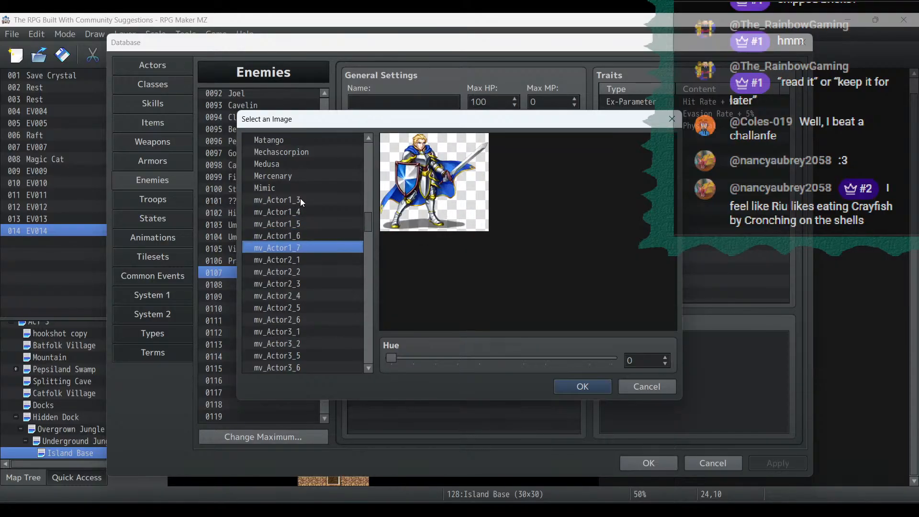
key(Down)
key(Down)
key(Down)
key(Down)
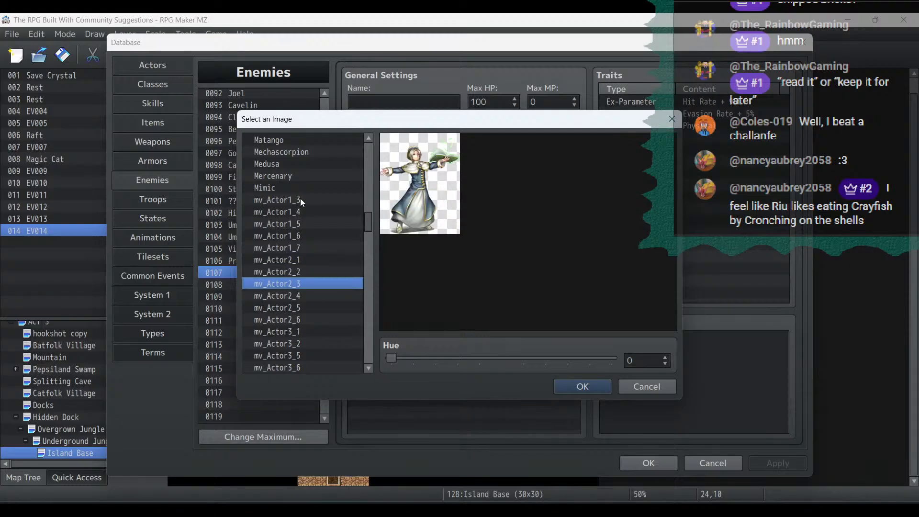
key(Down)
key(Down)
key(Down)
key(Down)
key(Down)
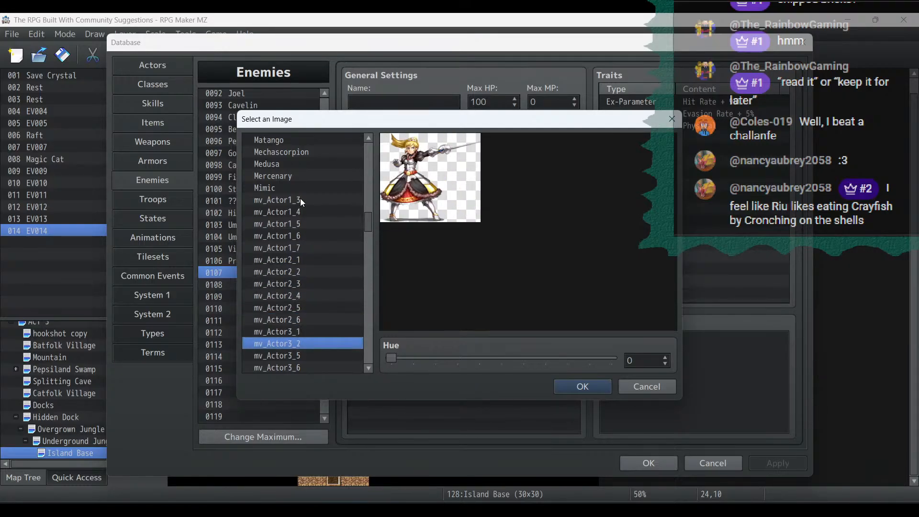
key(Down)
key(Down)
key(Down)
key(Down)
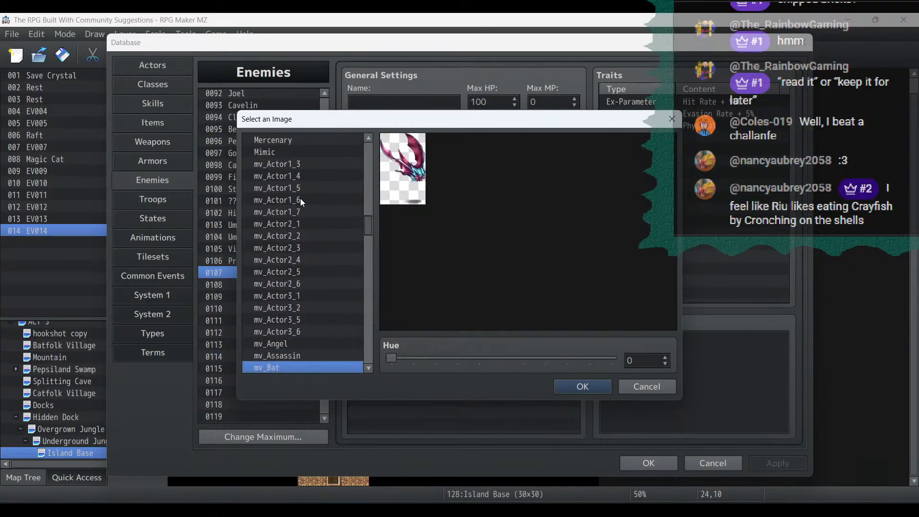
key(Up)
key(Up)
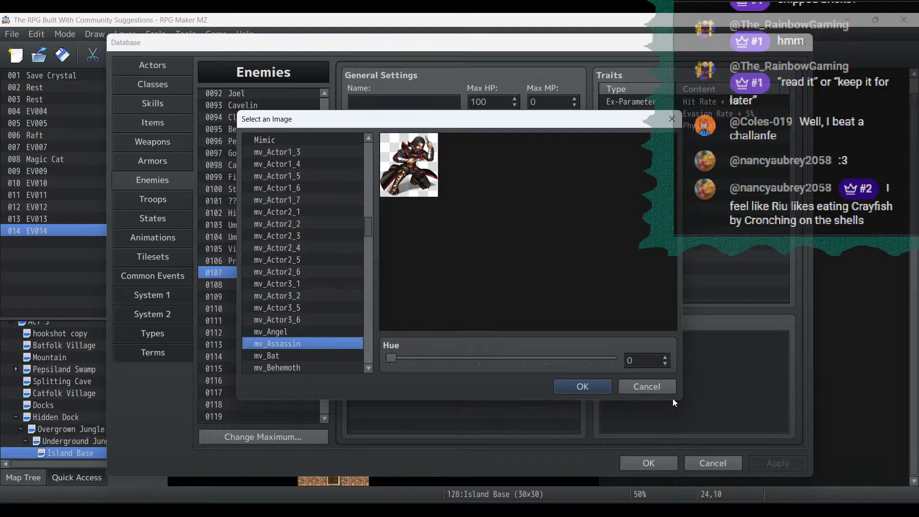
click(664, 387)
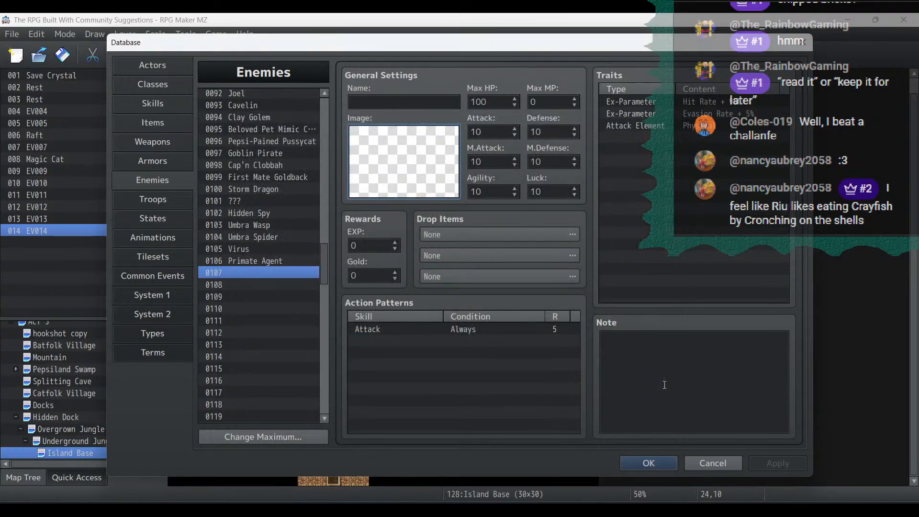
click(715, 466)
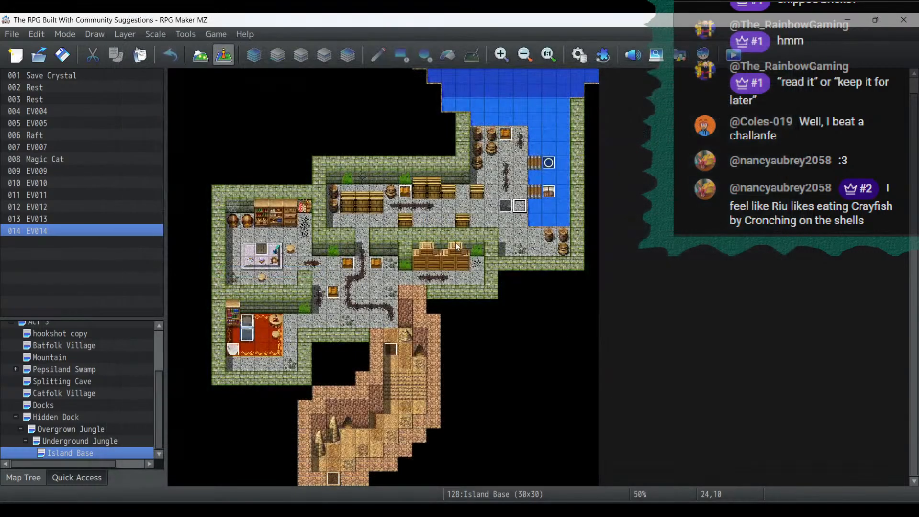
Step: Create an event at tile 24,10 near the dock with the left-facing black-hooded sprite from mv_Evil and name it Ninja
double_click(520, 206)
double_click(191, 296)
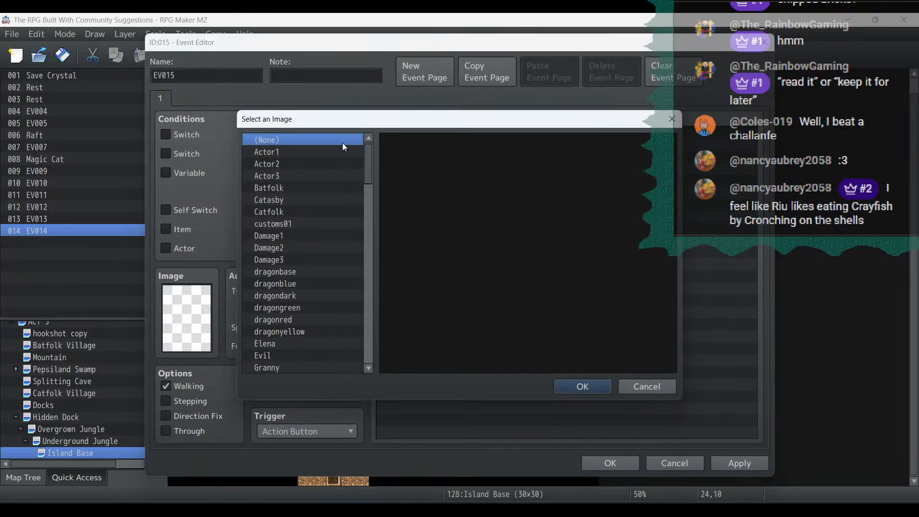
drag(369, 176, 374, 265)
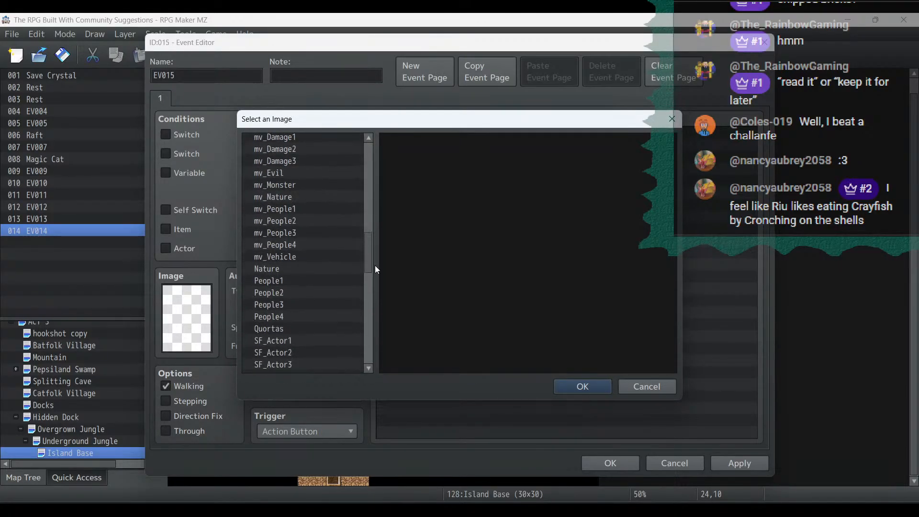
click(281, 174)
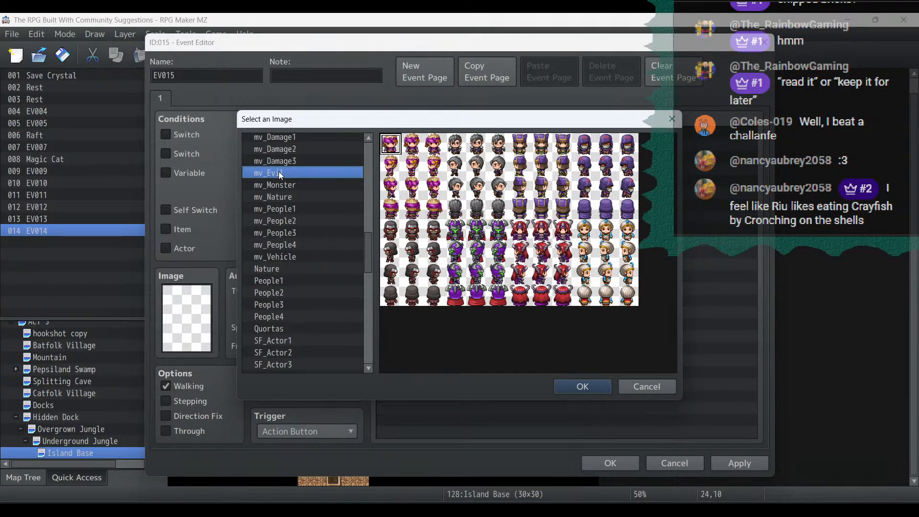
double_click(420, 252)
double_click(236, 75)
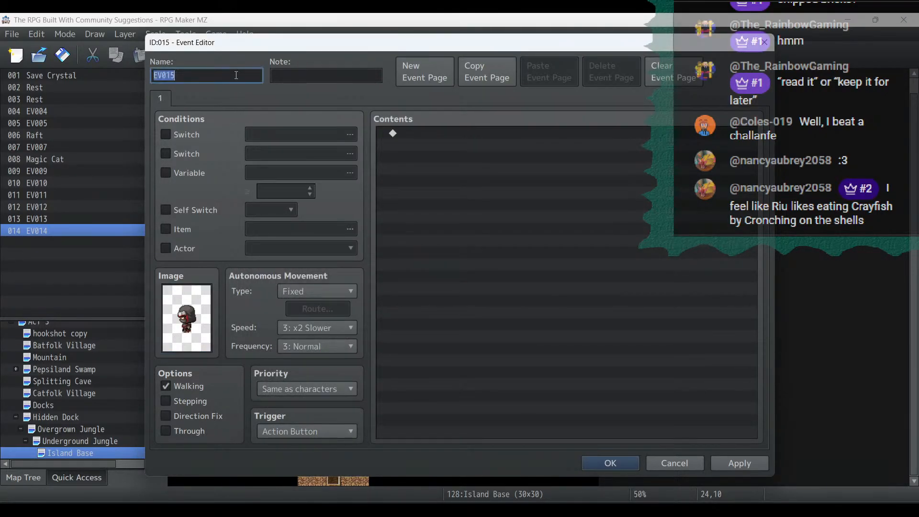
text(Ninja)
Step: Set the Ninja event's movement speed to 4: Normal and frequency to 5: Highest, and save the event
click(289, 328)
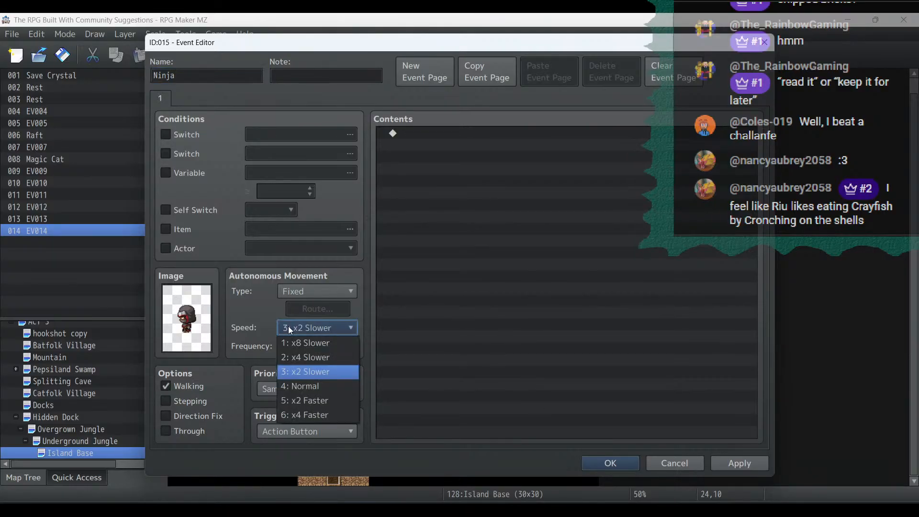
click(300, 382)
click(307, 344)
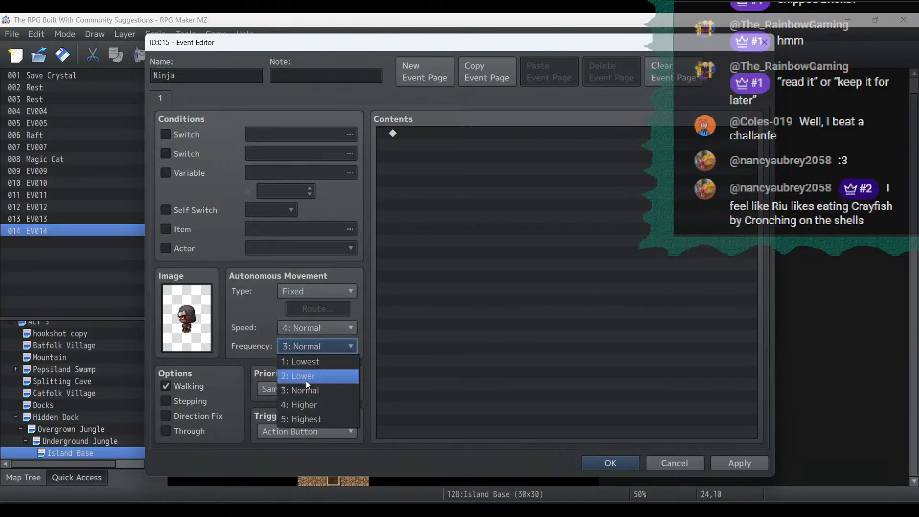
click(305, 419)
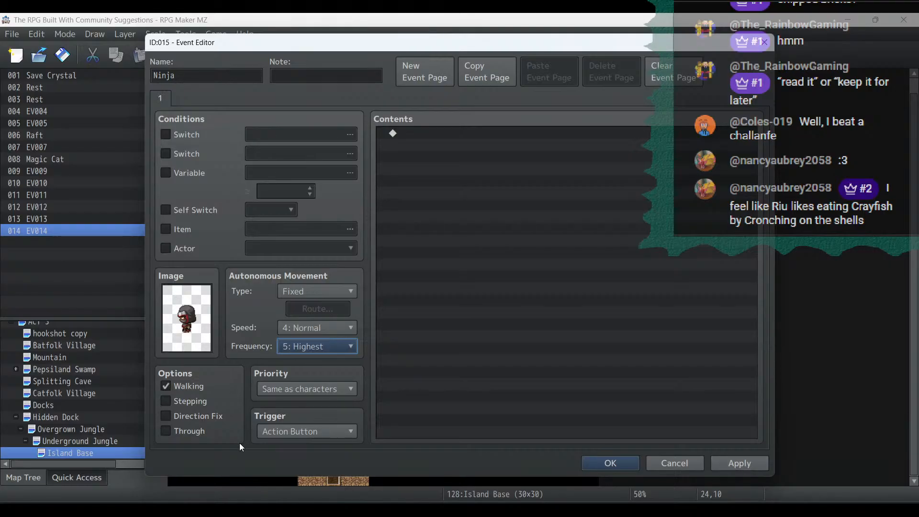
click(734, 457)
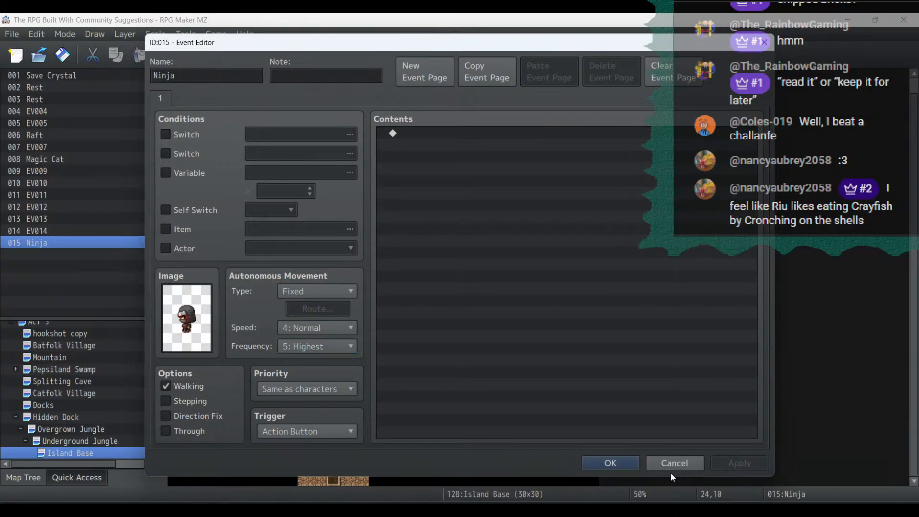
click(615, 463)
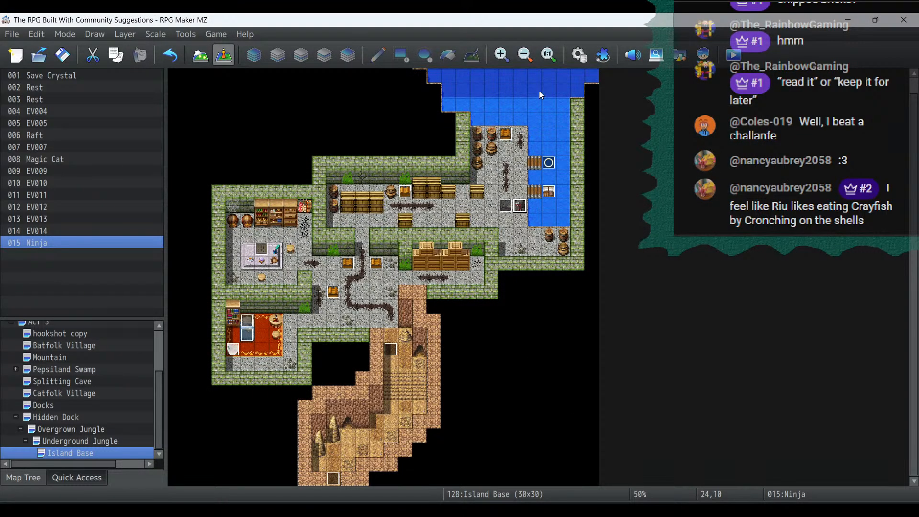
Step: Reopen the enemy database and copy the First Mate Goldback enemy into the empty entry 0107
click(579, 55)
click(239, 262)
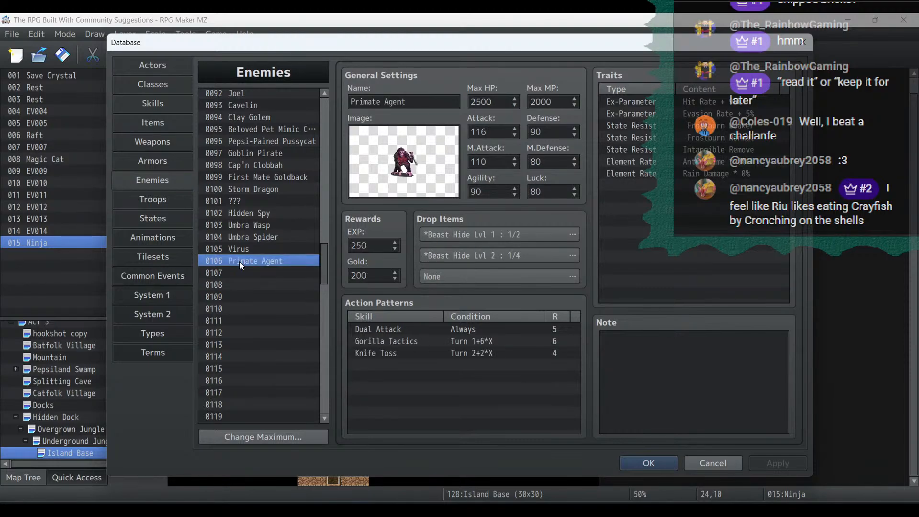
click(239, 249)
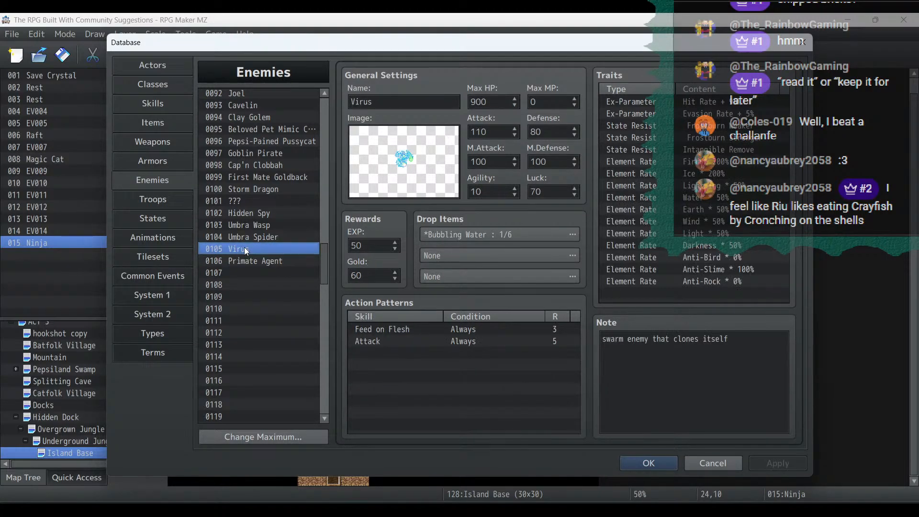
click(251, 178)
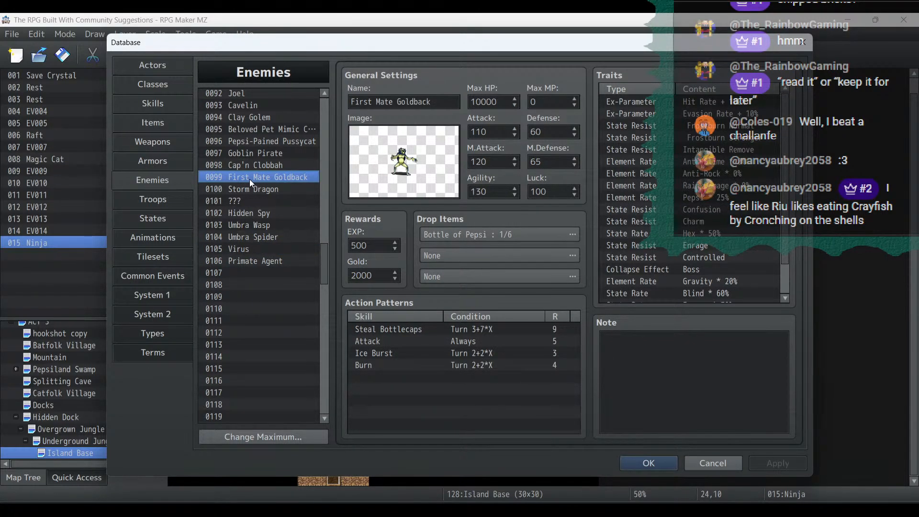
click(265, 166)
click(275, 180)
right_click(275, 180)
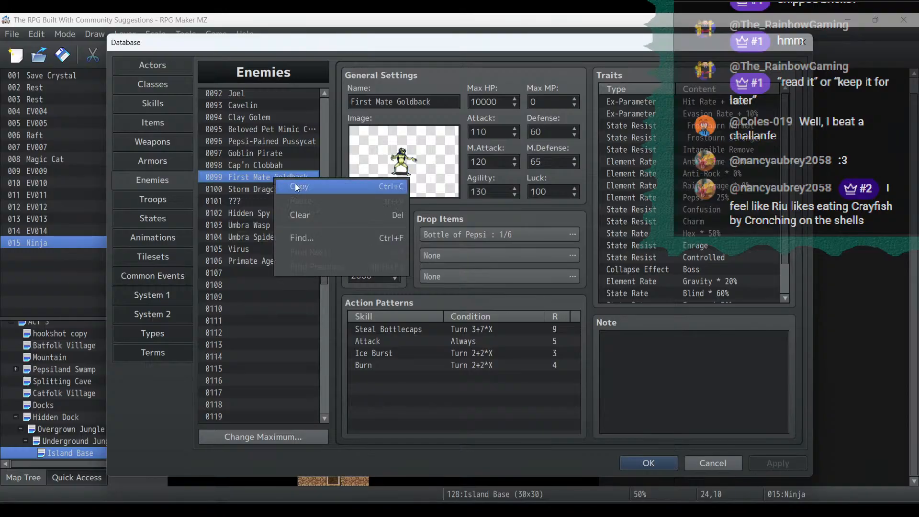
click(297, 187)
click(250, 275)
right_click(254, 276)
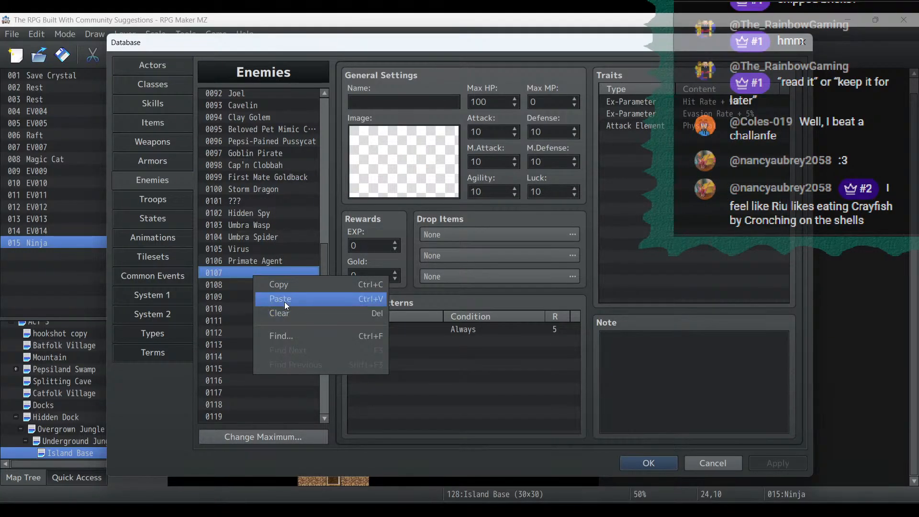
click(281, 299)
Step: Give enemy 0107 the mv_Assassin battler image with the hue at its minimum, and apply the change
double_click(412, 163)
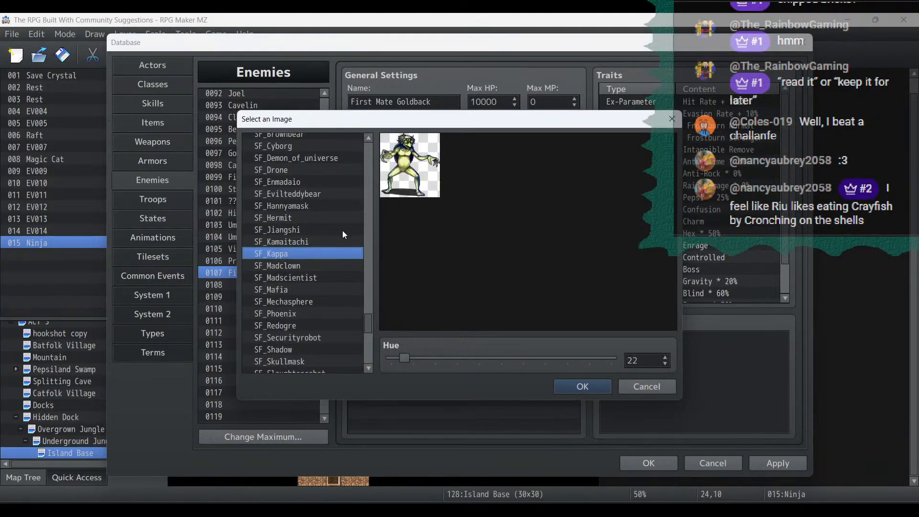
drag(372, 324, 371, 239)
click(273, 234)
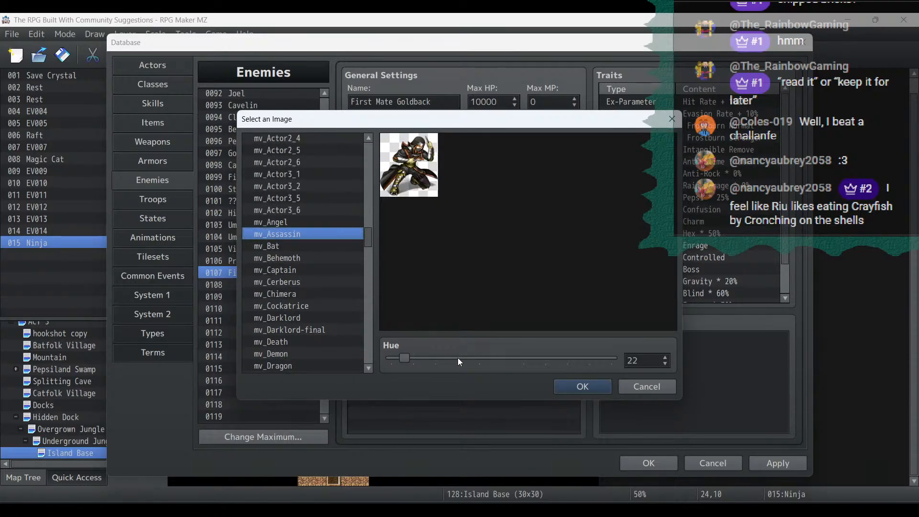
drag(404, 358, 356, 363)
click(594, 387)
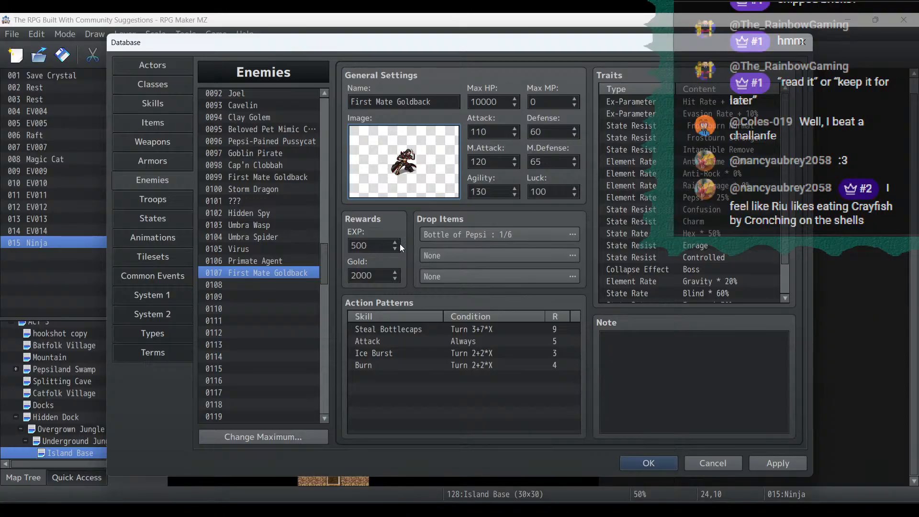
click(408, 333)
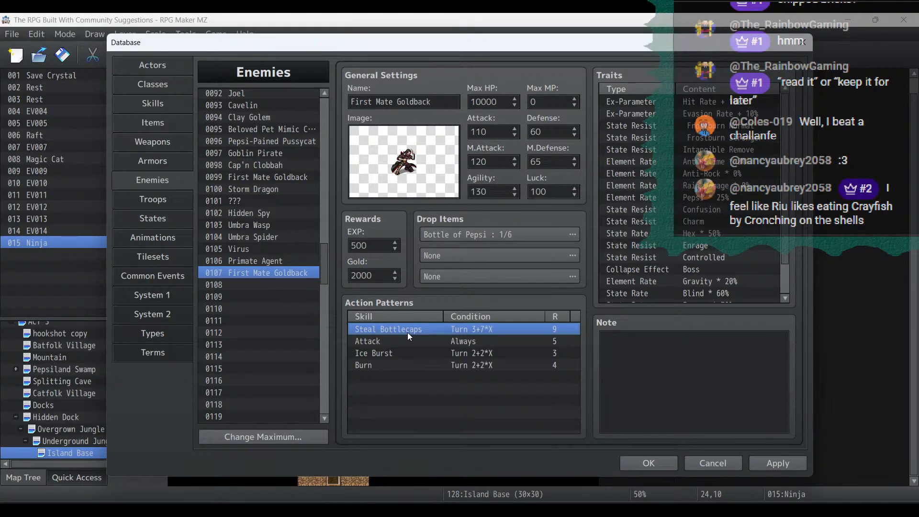
click(777, 463)
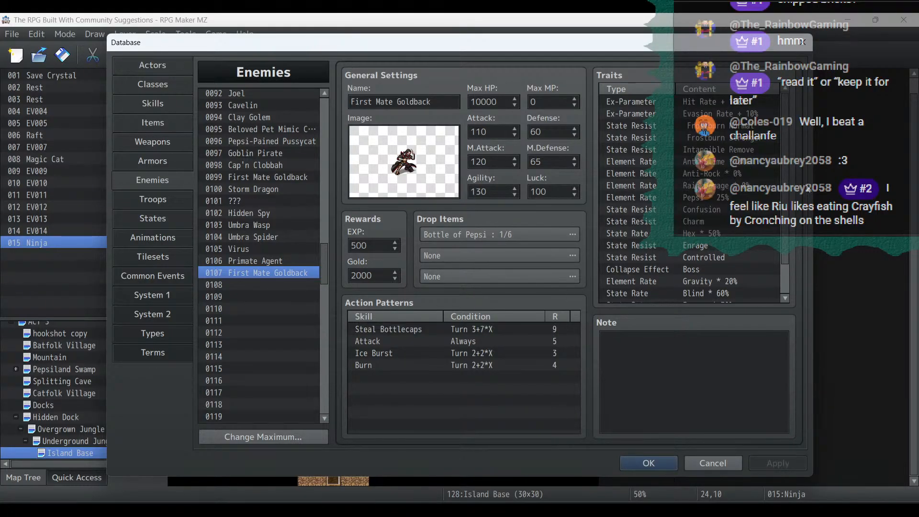
Step: Rename enemy 0107 to Mercenary and apply the change
triple_click(441, 99)
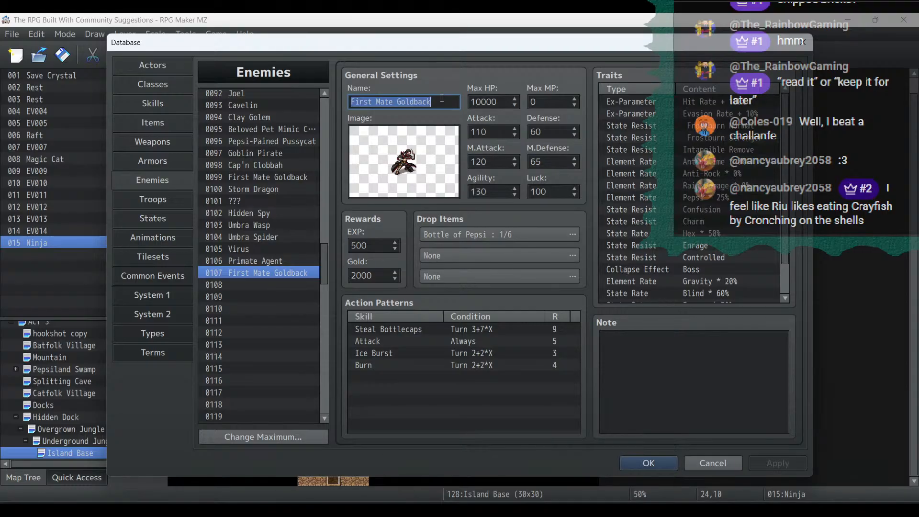
text(M)
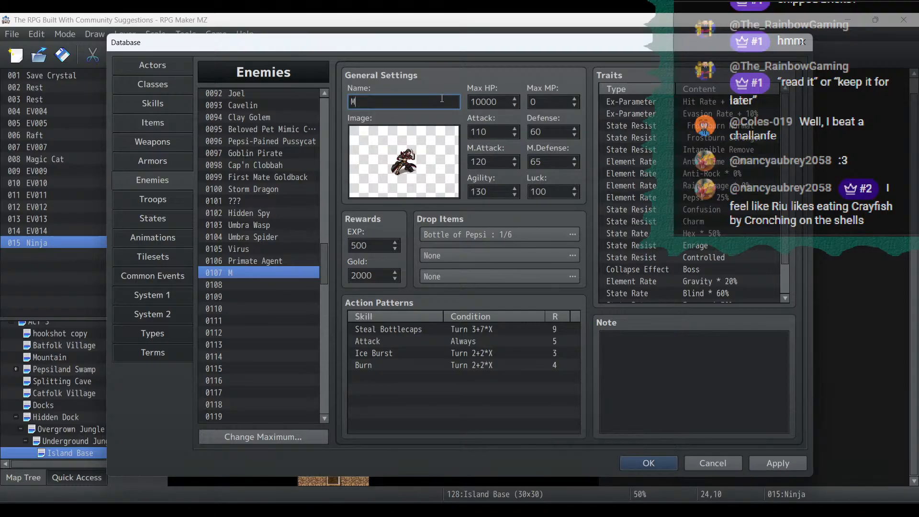
text(ercenary)
click(795, 461)
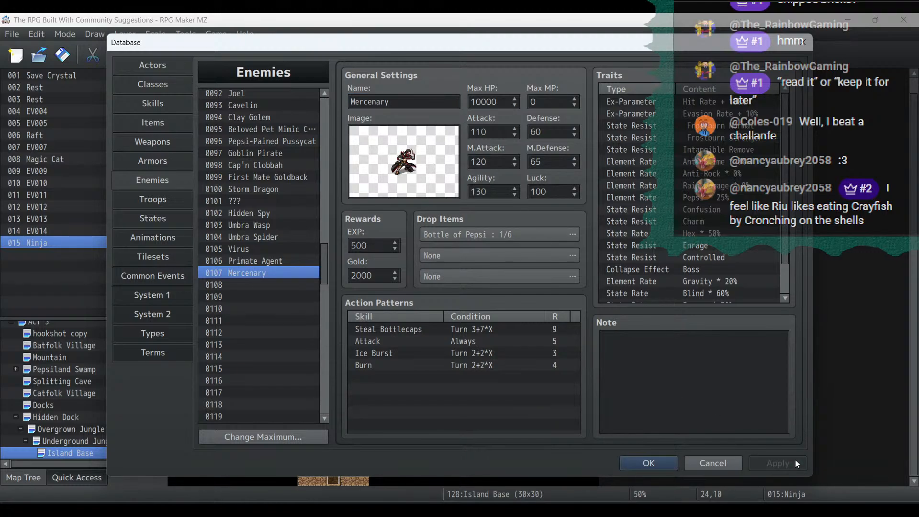
Step: Delete all four copied action patterns from the Mercenary, from Steal Bottlecaps through Burn
click(506, 329)
key(Delete)
key(Delete)
key(Delete)
key(Delete)
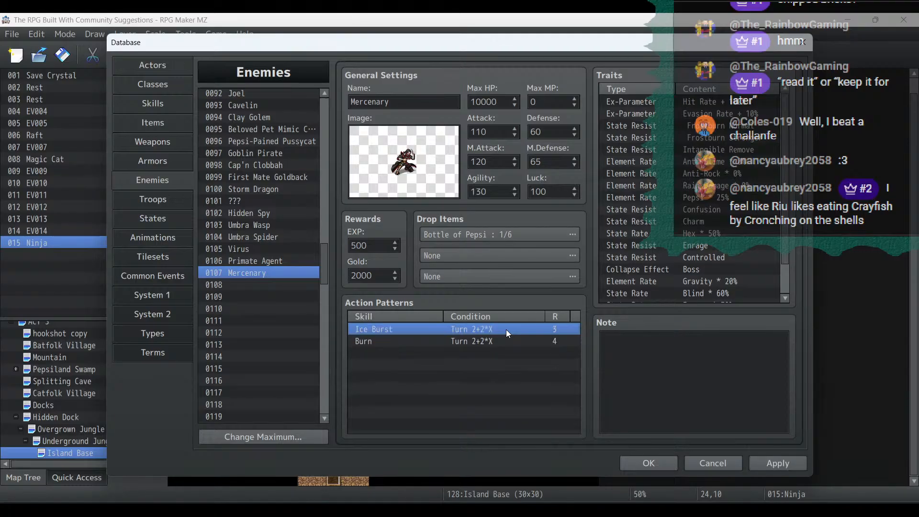
Step: Set the Mercenary's Bottle of Pepsi drop item to None, apply the change, and close the database
double_click(475, 234)
click(401, 209)
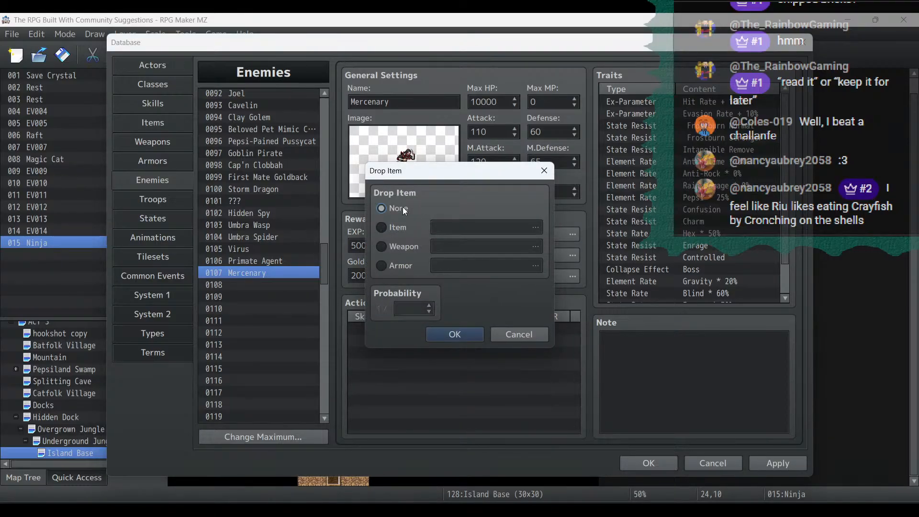
click(449, 335)
click(795, 458)
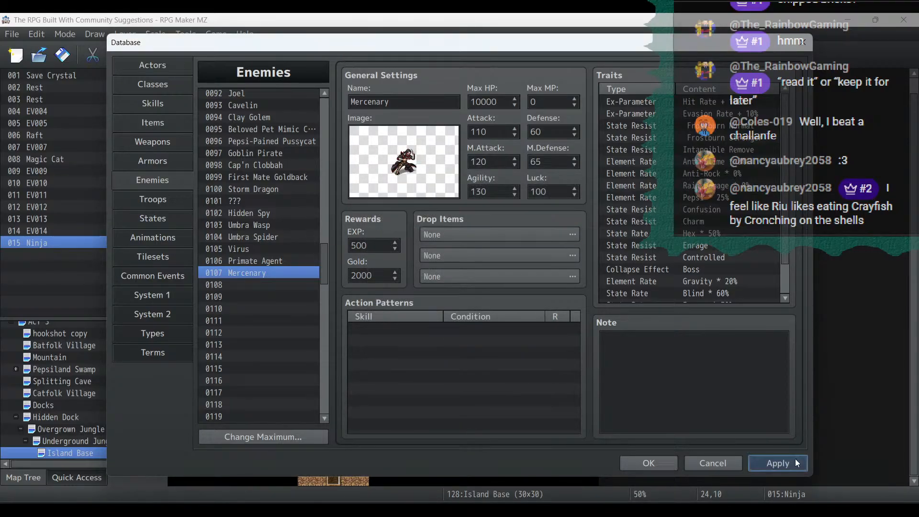
drag(784, 234, 787, 286)
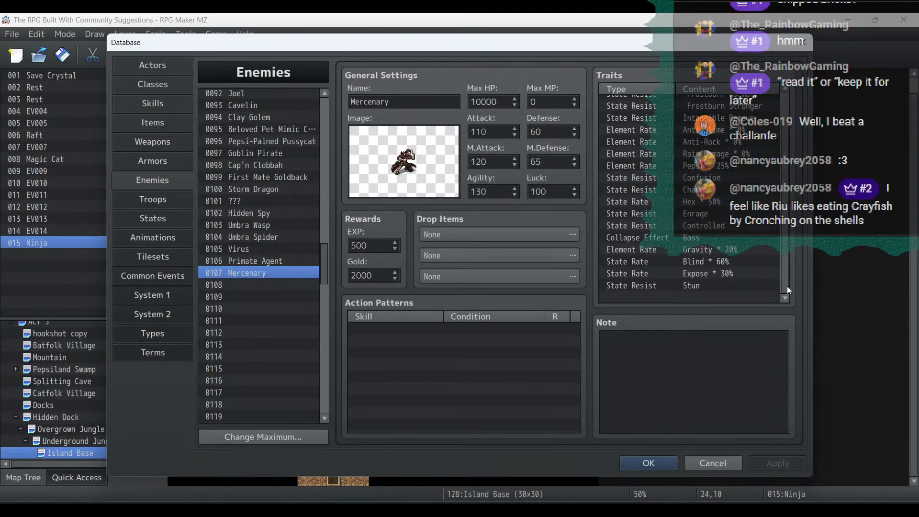
click(654, 464)
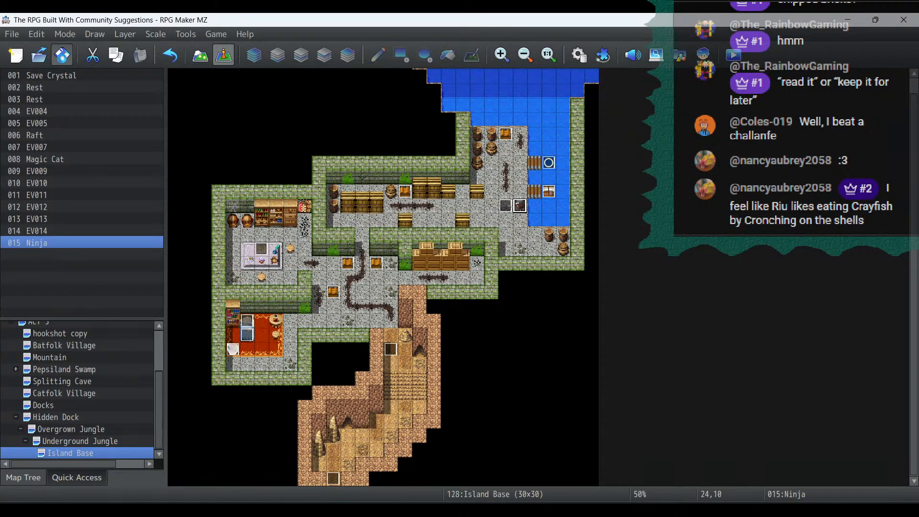
Step: Switch to the Notepad project notes and delete item 3 about the miniboss encounter for the magical cat area
key(alt+Tab)
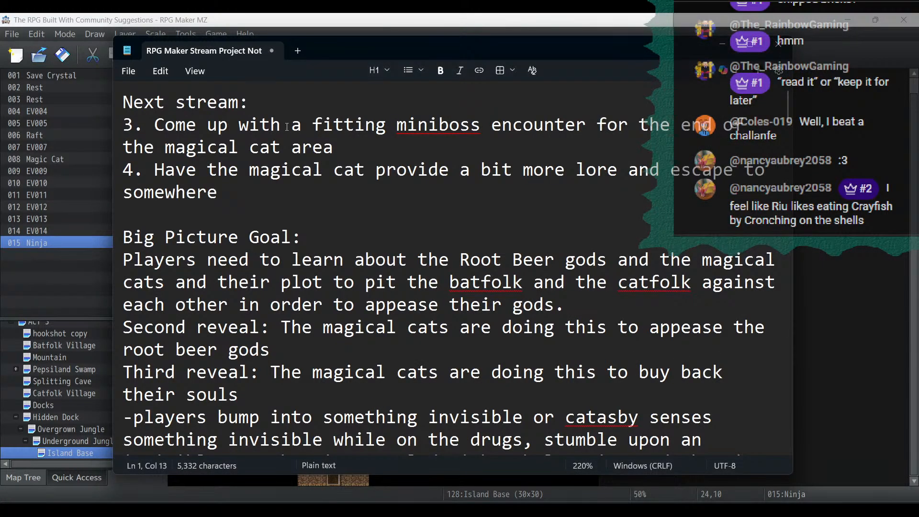
triple_click(330, 147)
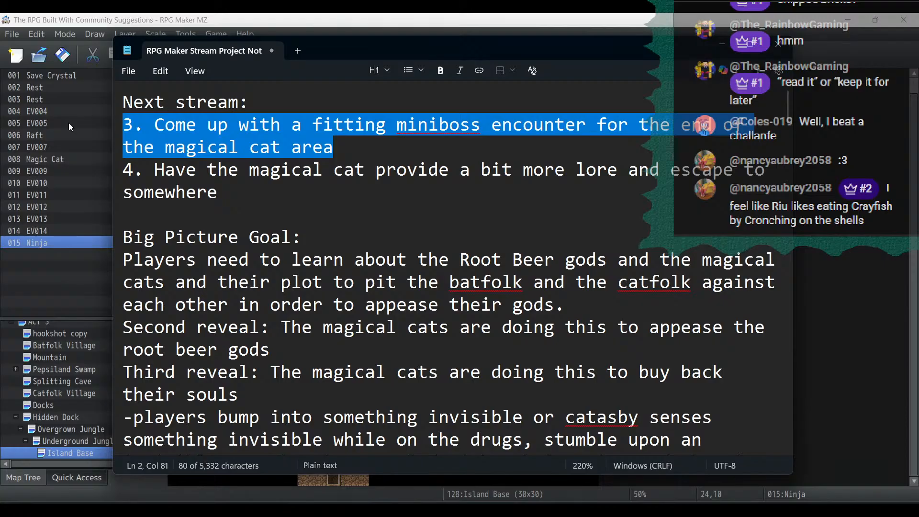
key(BackSpace)
key(BackSpace)
Step: Below item 4, add a second "Next stream:" heading with the item "1. Design the mercenary boss fight mechanics"
click(317, 144)
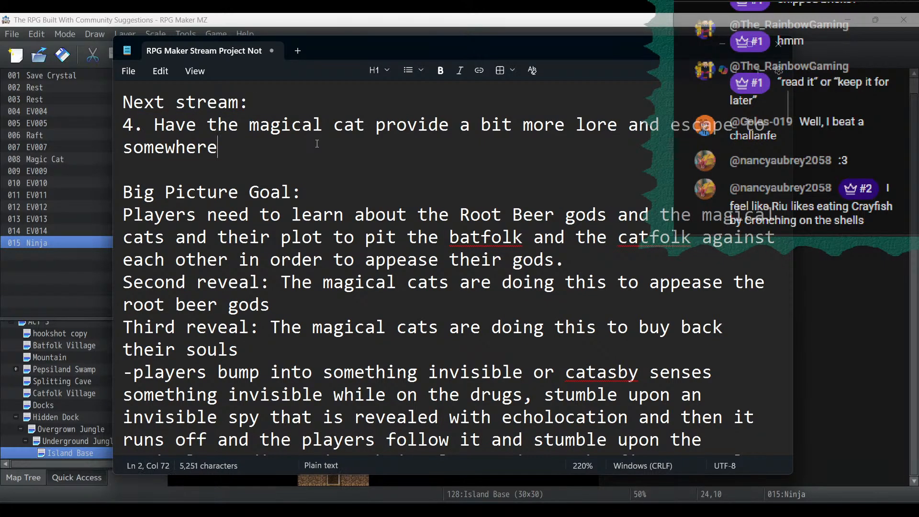
key(Return)
key(Return)
text(Ne)
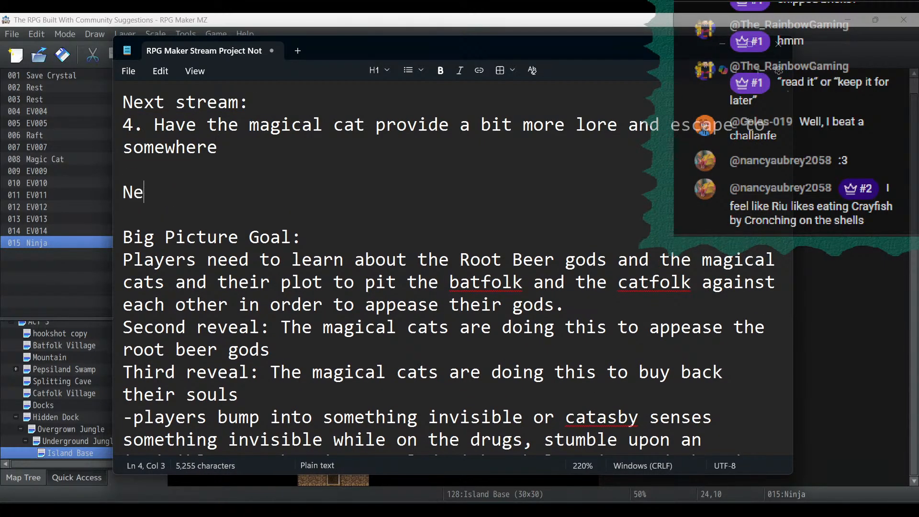
text(xt stream:)
key(Return)
text(1.)
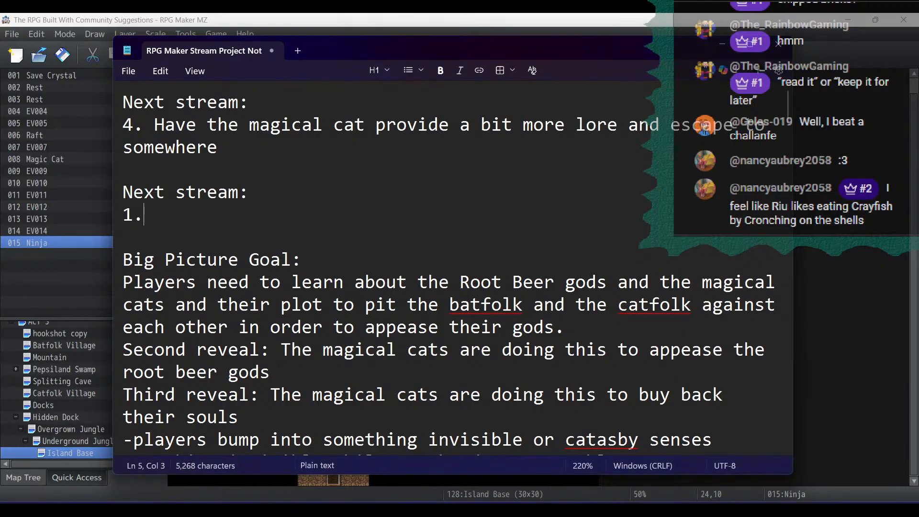
text( Deis)
key(BackSpace)
key(BackSpace)
text(sign the )
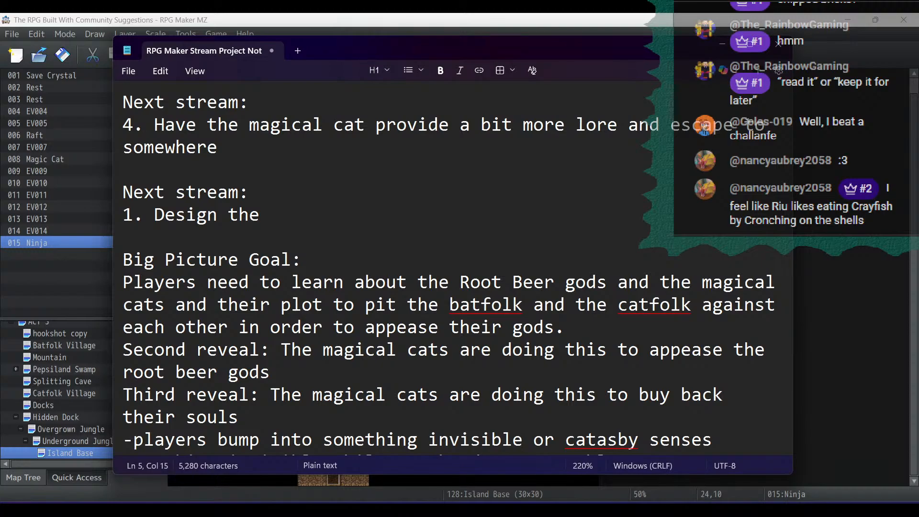
text(mercenary )
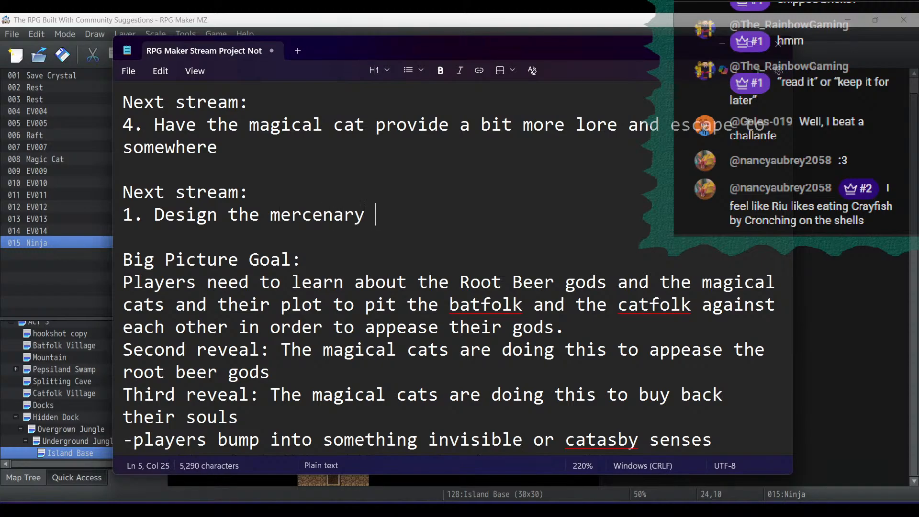
text(boss fight mec)
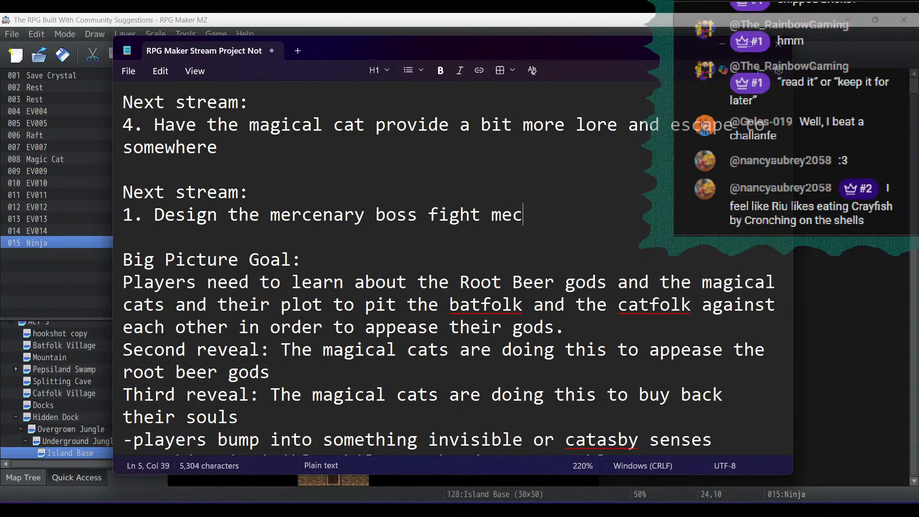
text(hanics)
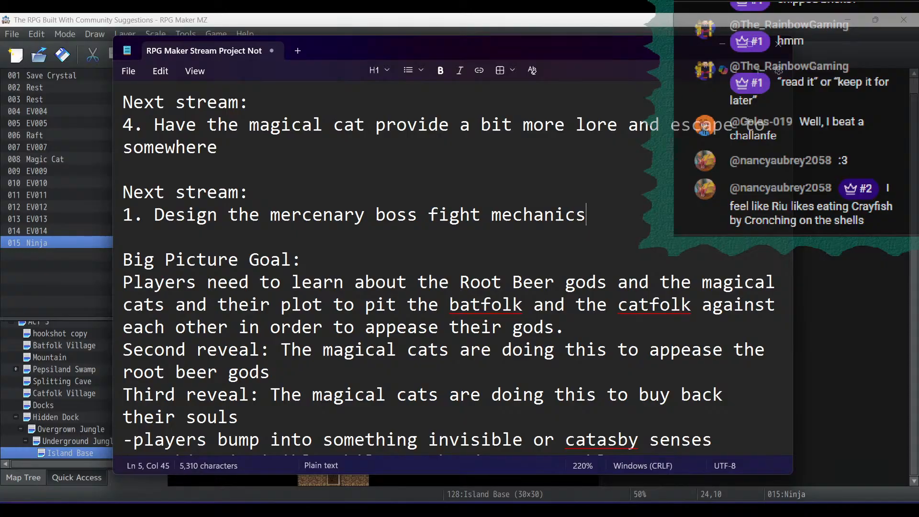
Step: Add the item "2. Design 2 small swamp areas you can access from the overworld" to the new list
key(Return)
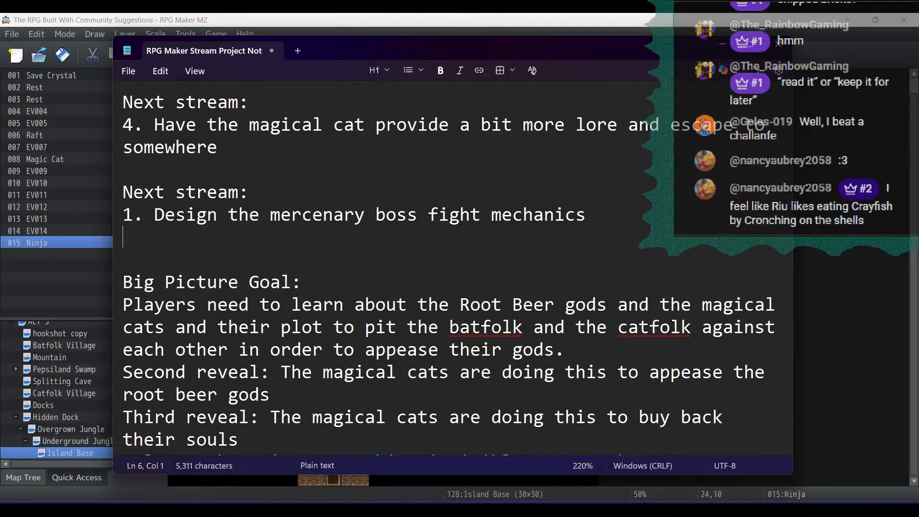
text(2. Design 2 small)
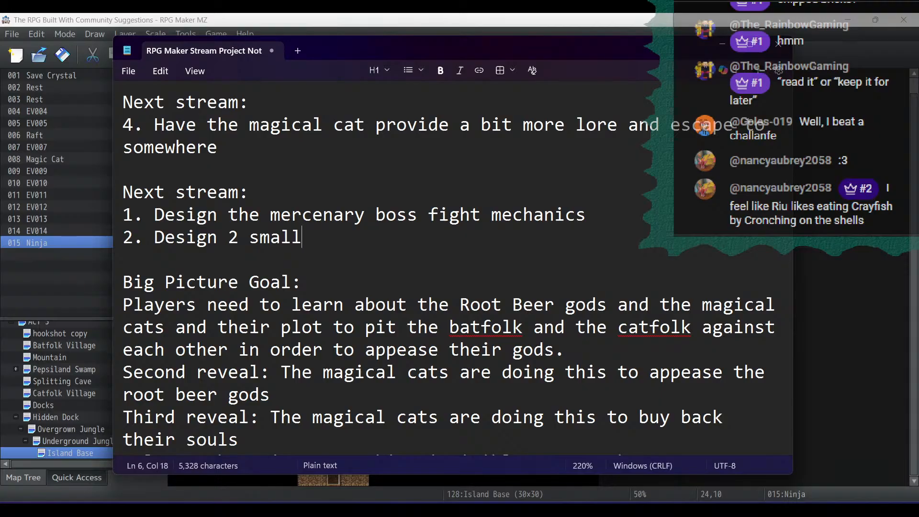
text( swamp area)
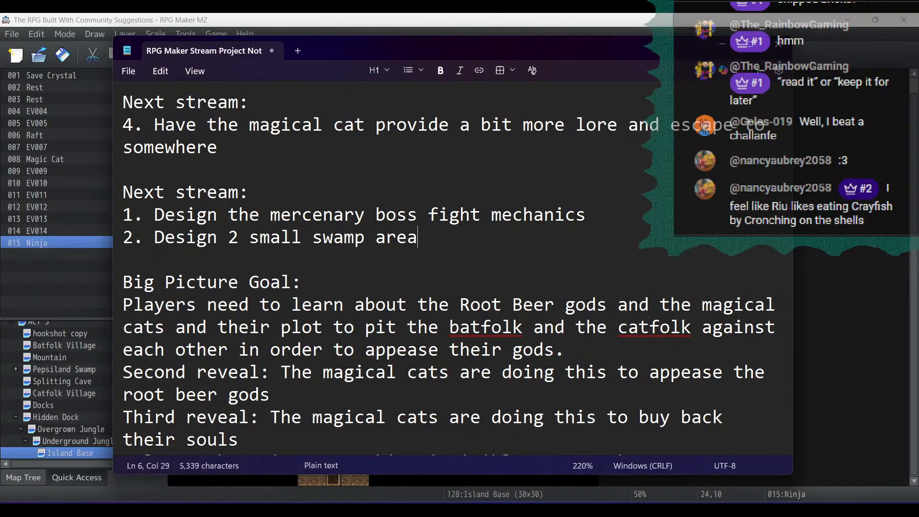
text(s you can)
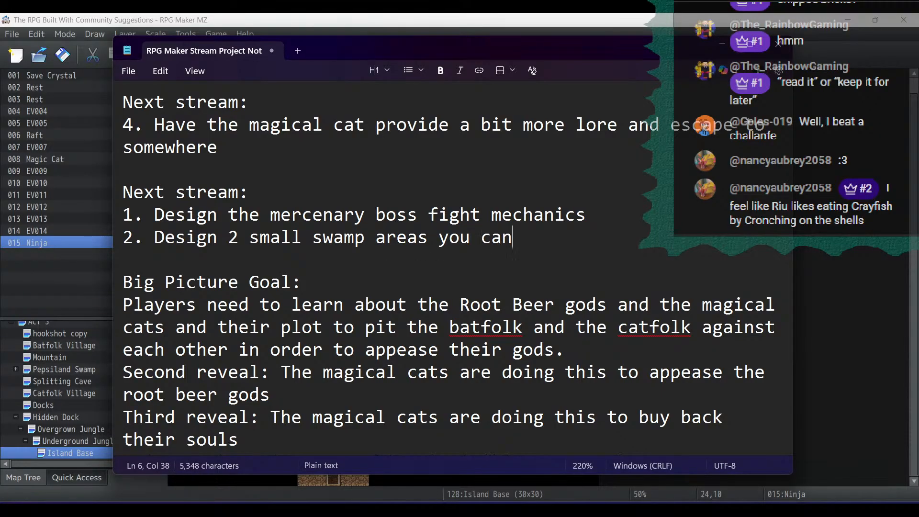
text( access from the)
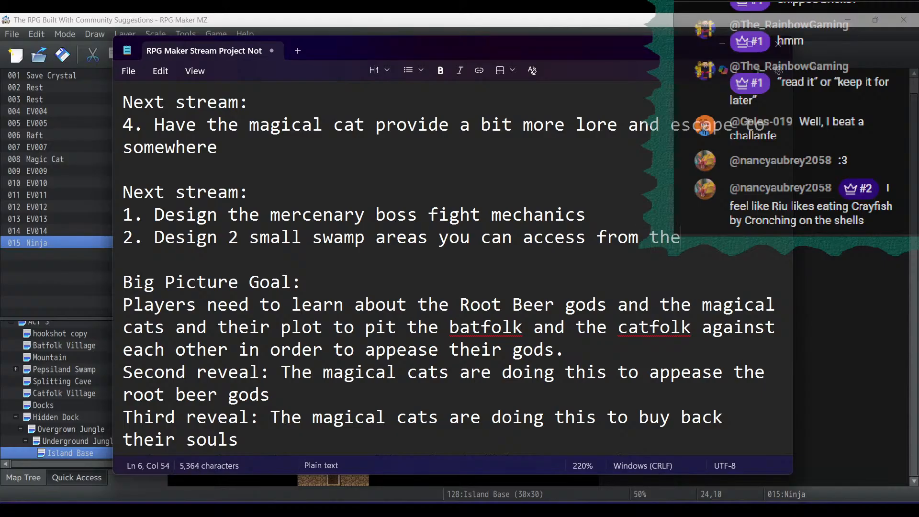
text( overworld)
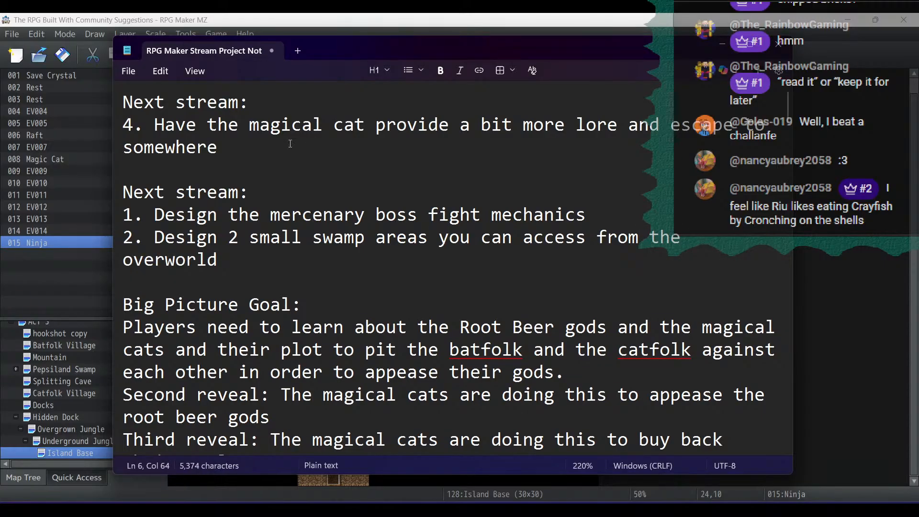
Step: Save the project notes and return to RPG Maker MZ
click(128, 71)
click(139, 196)
click(723, 43)
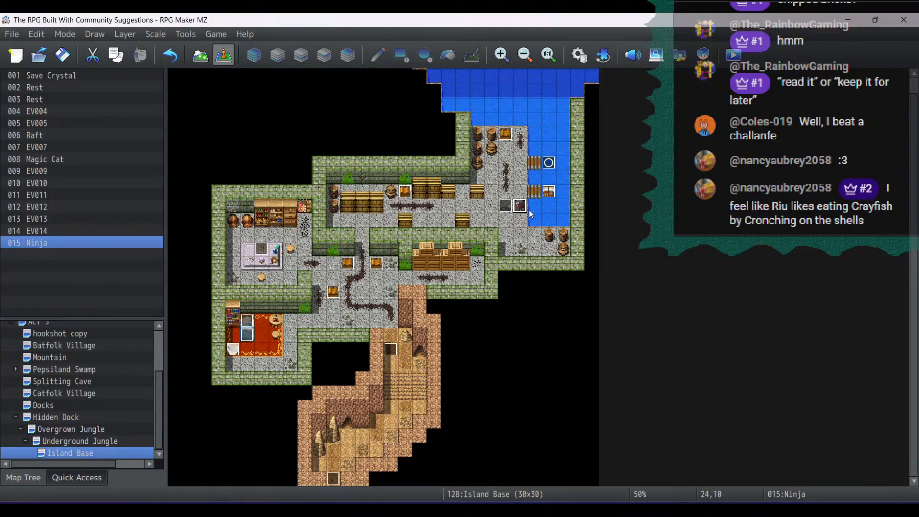
Step: Reopen the enemy database and review the stats and action patterns of entries 0100 Storm Dragon through 0107 Mercenary
click(581, 55)
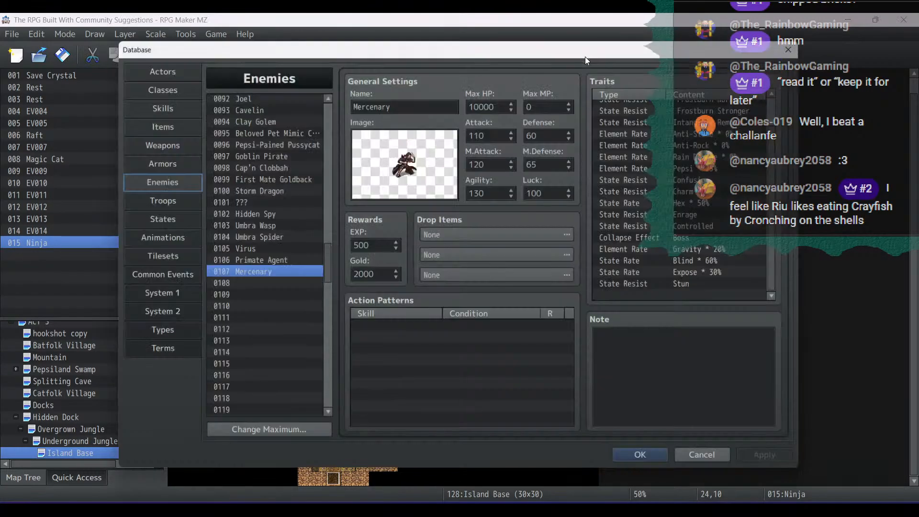
click(257, 259)
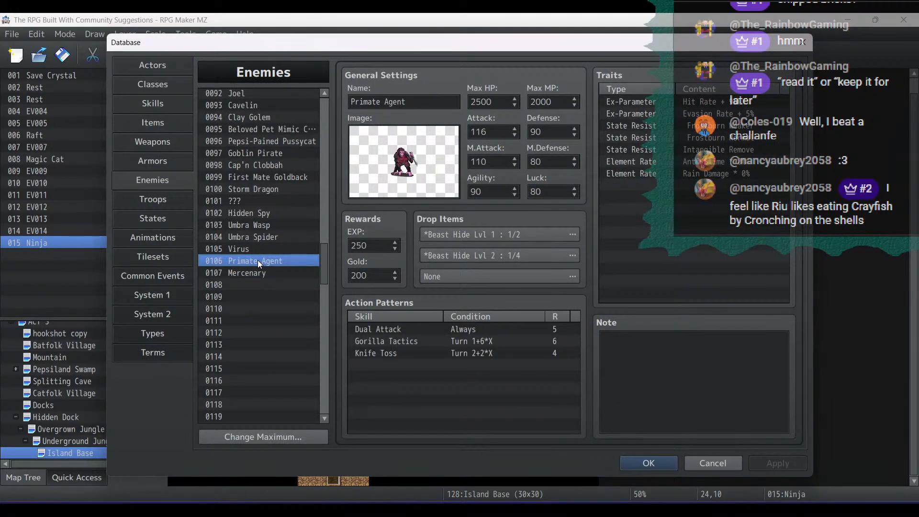
key(Up)
key(Up)
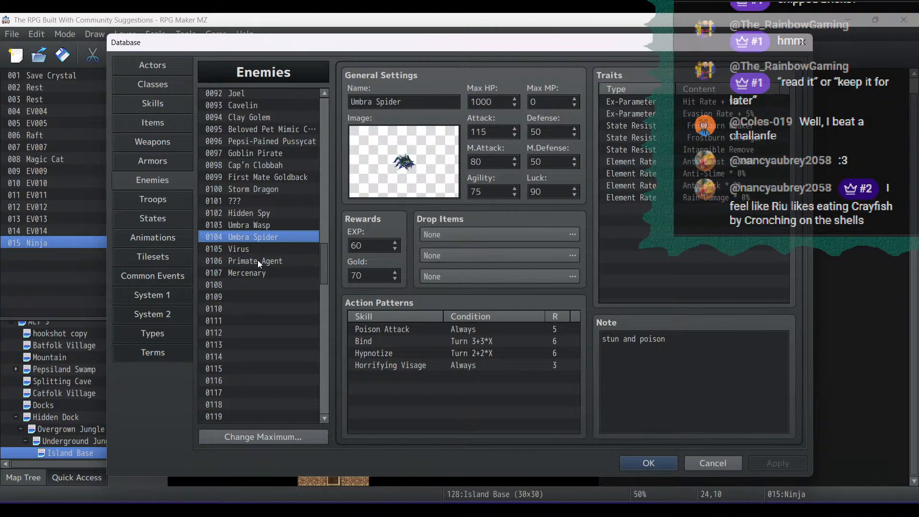
key(Down)
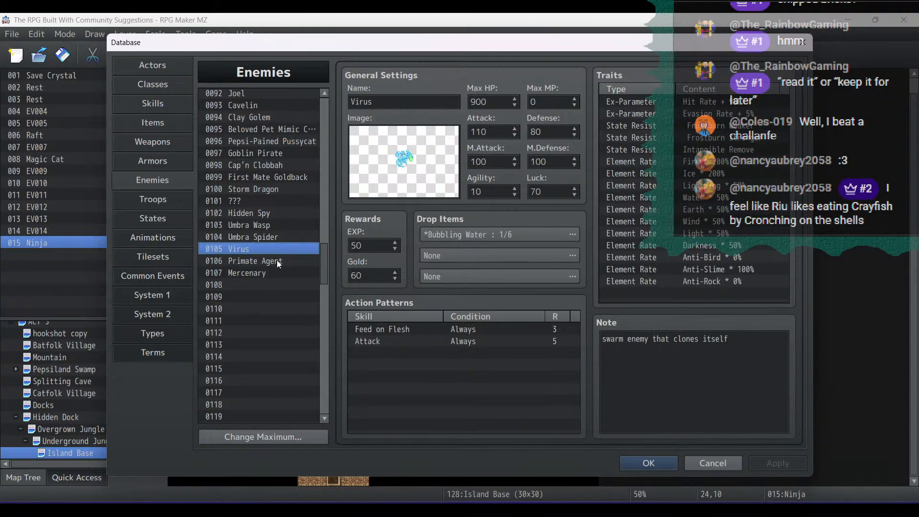
key(Up)
key(Up)
key(Up)
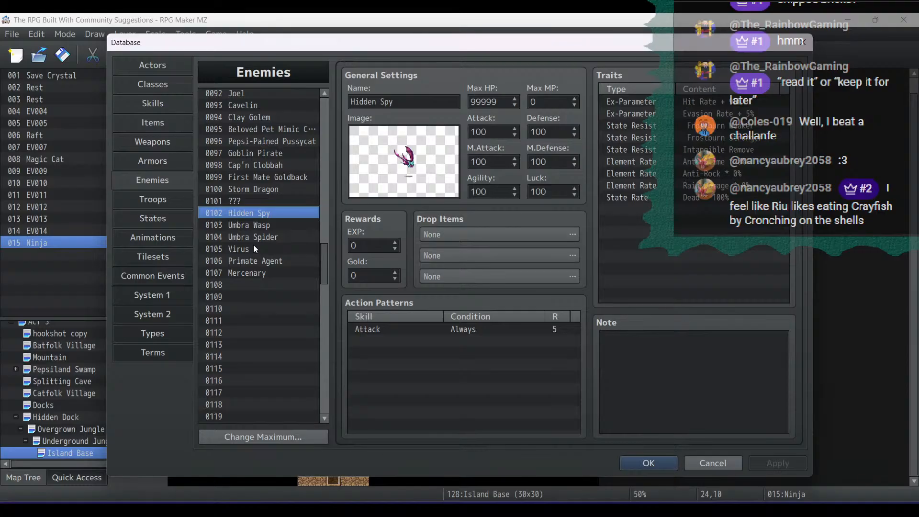
key(Up)
key(Up)
key(Down)
key(Down)
key(Down)
key(Down)
key(Down)
key(Down)
key(Down)
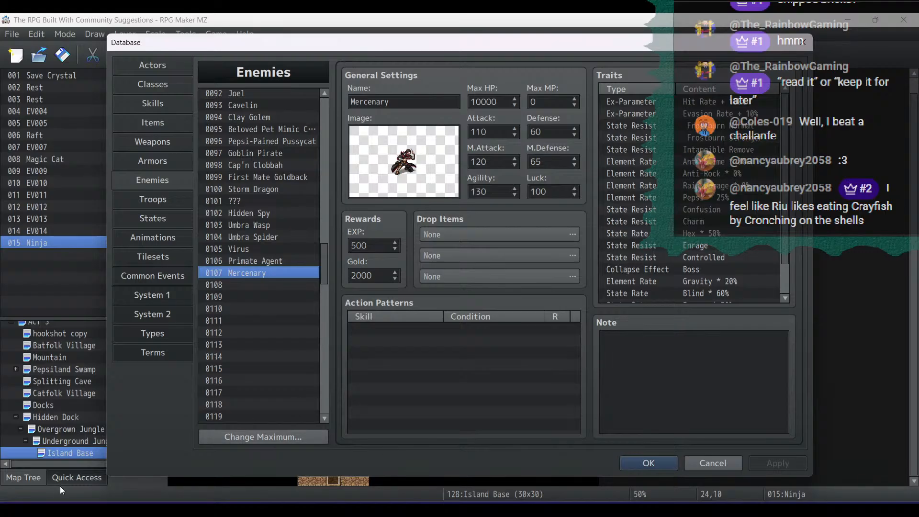
Step: Glance at the project notes, put them away, and accept the enemy database changes to return to the Island Base map
click(62, 509)
click(294, 144)
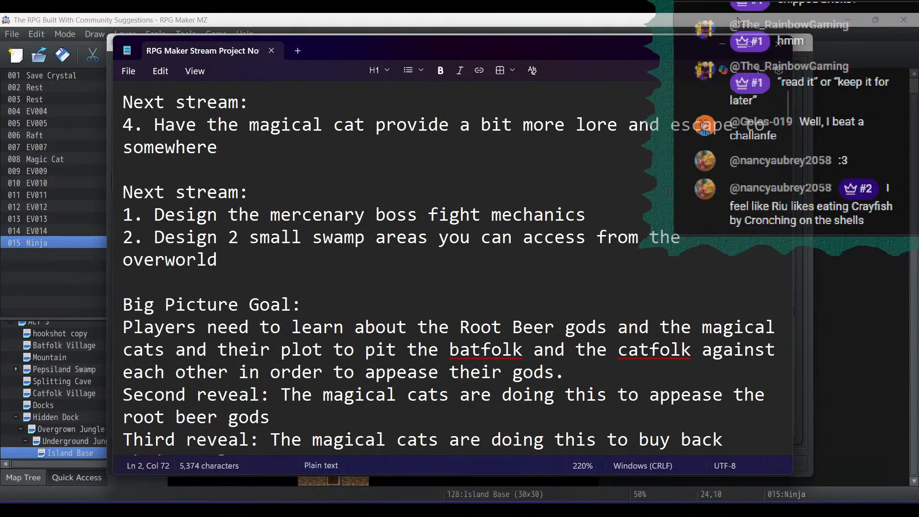
click(722, 43)
click(648, 463)
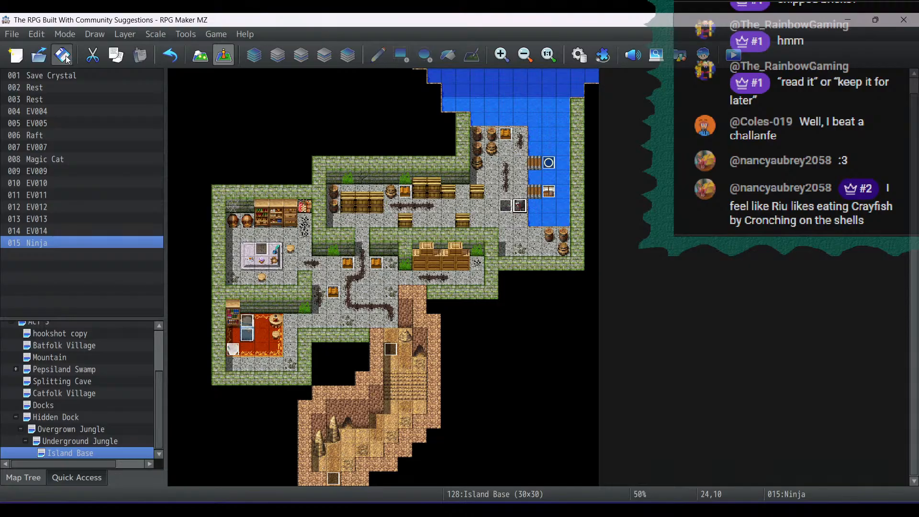
click(461, 207)
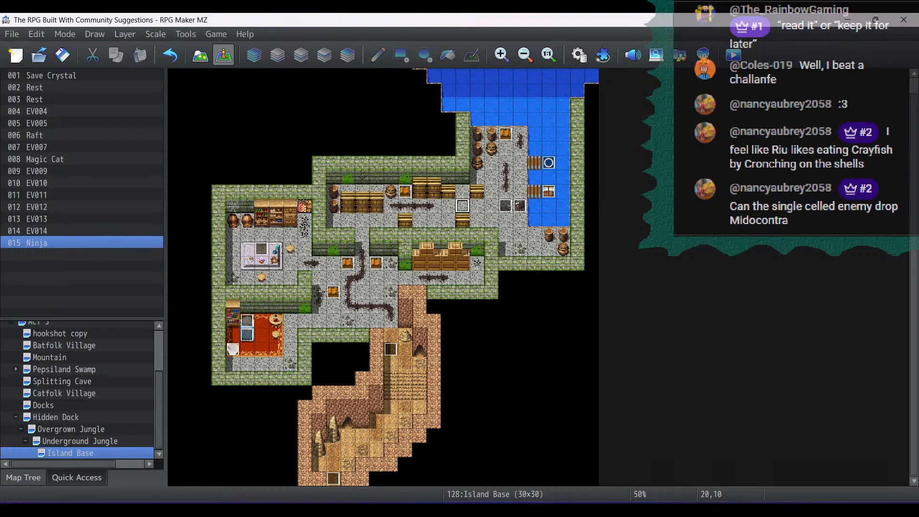
Step: Below item 2 in the project notes, add "3. Add an item virus enemies can drop called mitochondria which restores a little bit of SP"
click(134, 509)
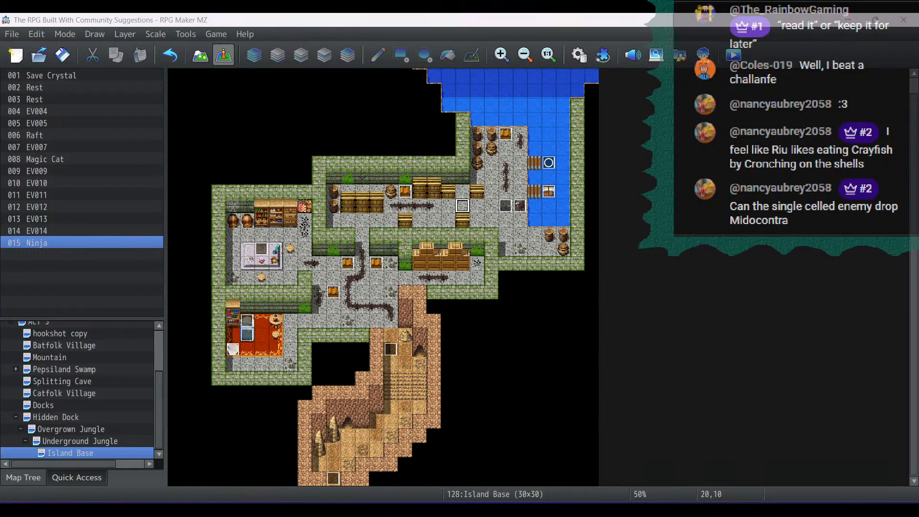
click(257, 267)
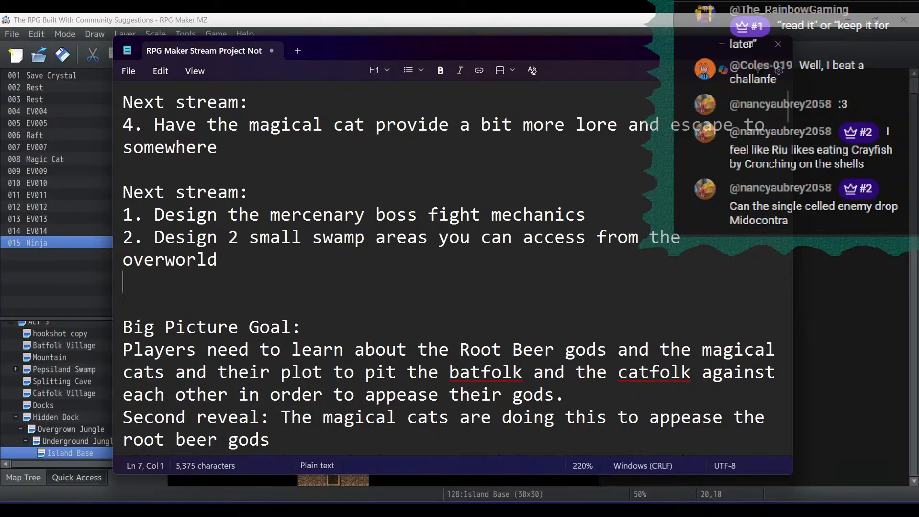
key(Return)
text(3. Add an item )
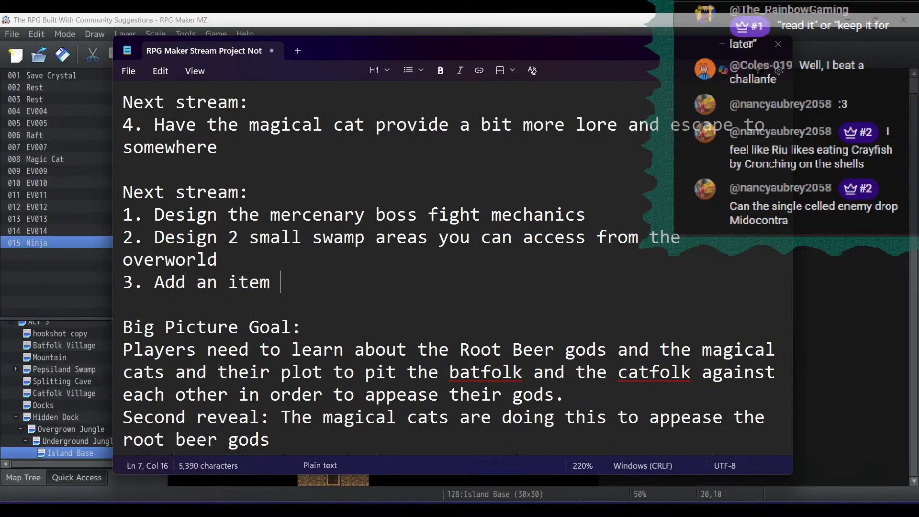
text(virus enemies)
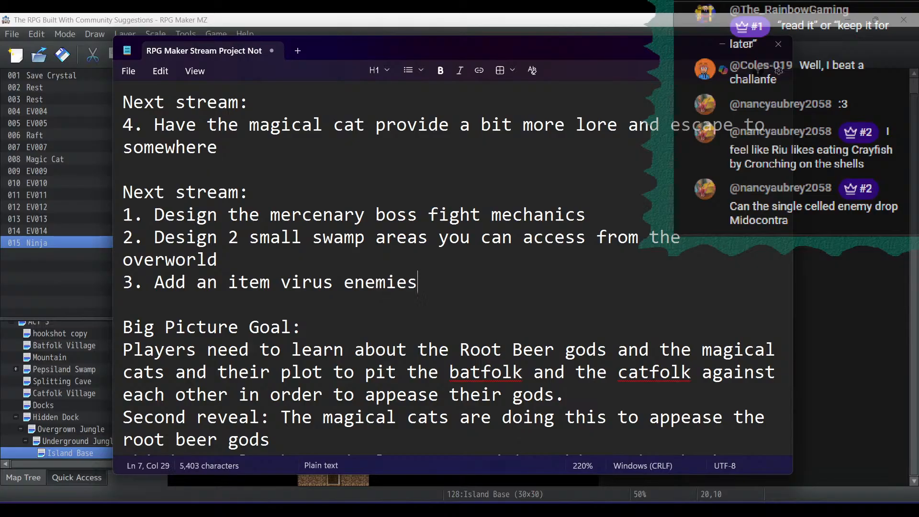
text( can drop calle)
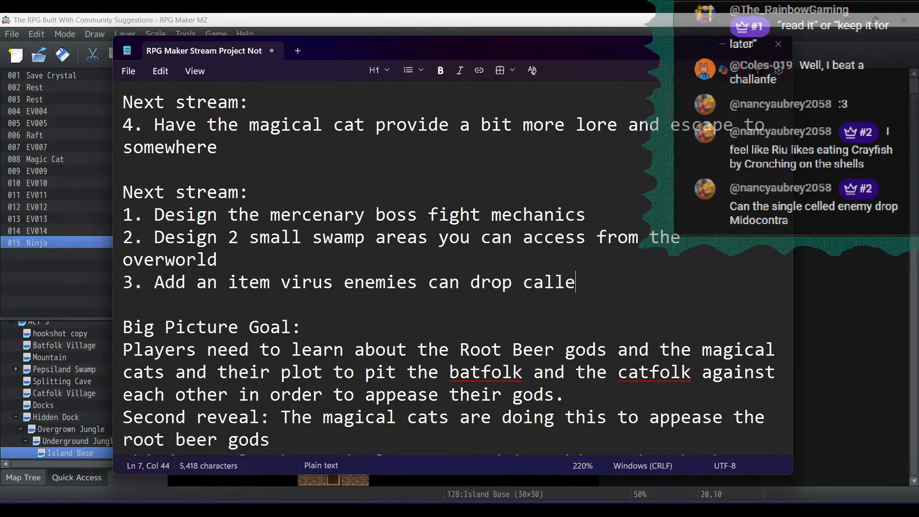
text(d mitochond)
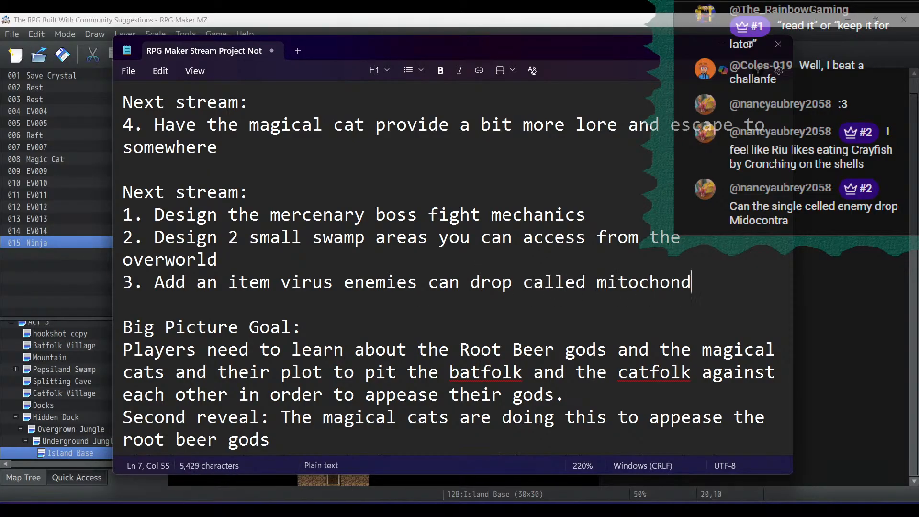
text(ria which r)
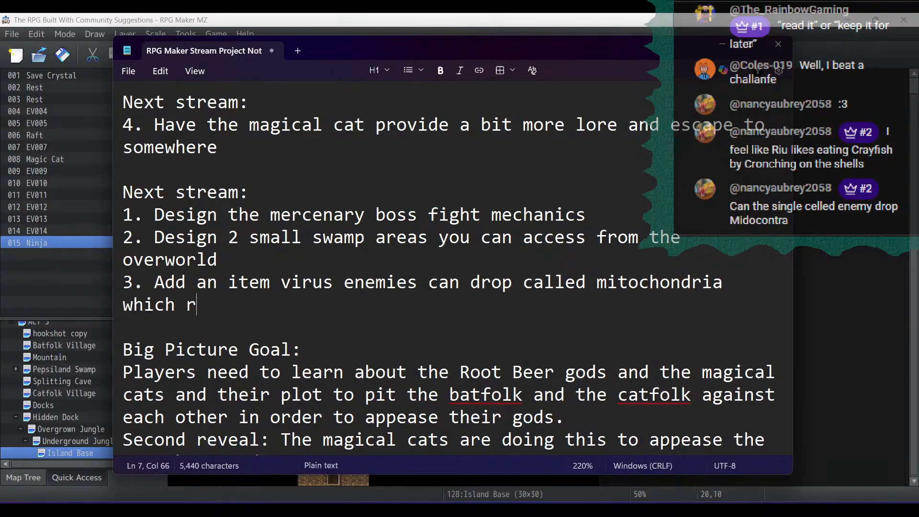
text(estores a little)
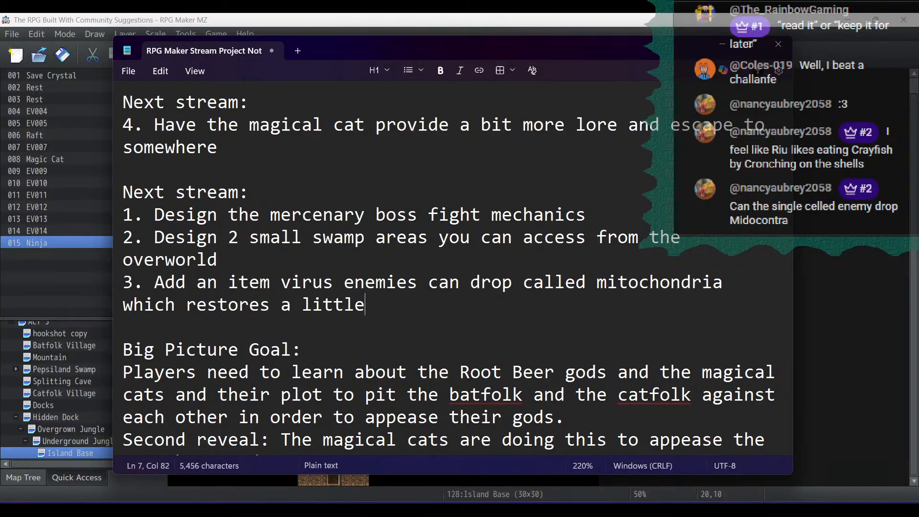
text( bit of SP )
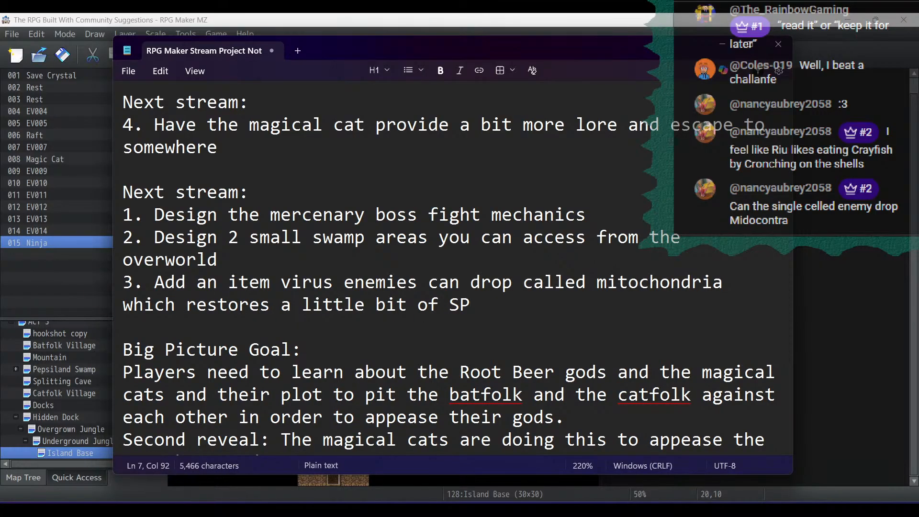
Step: Complete item 3 with "(because it is the powerhouse of the cell)", then save and close the project notes
text((because )
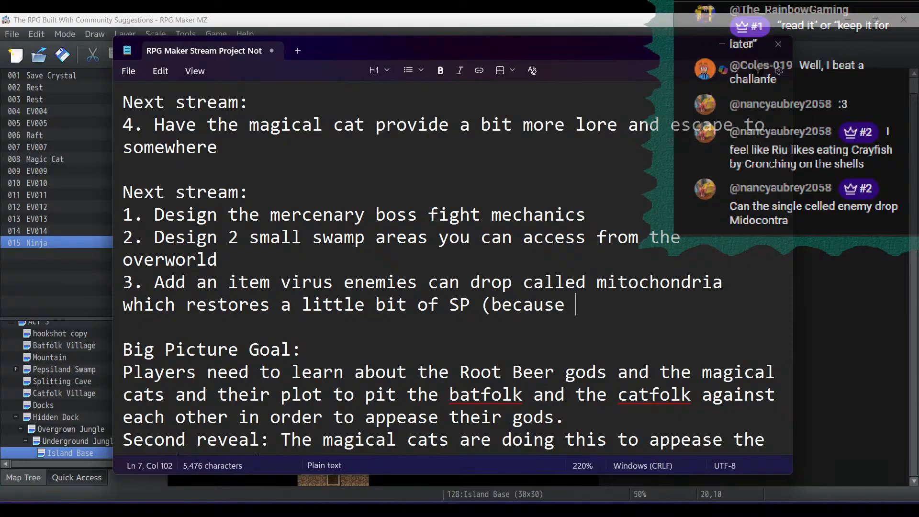
text(it is the powerho)
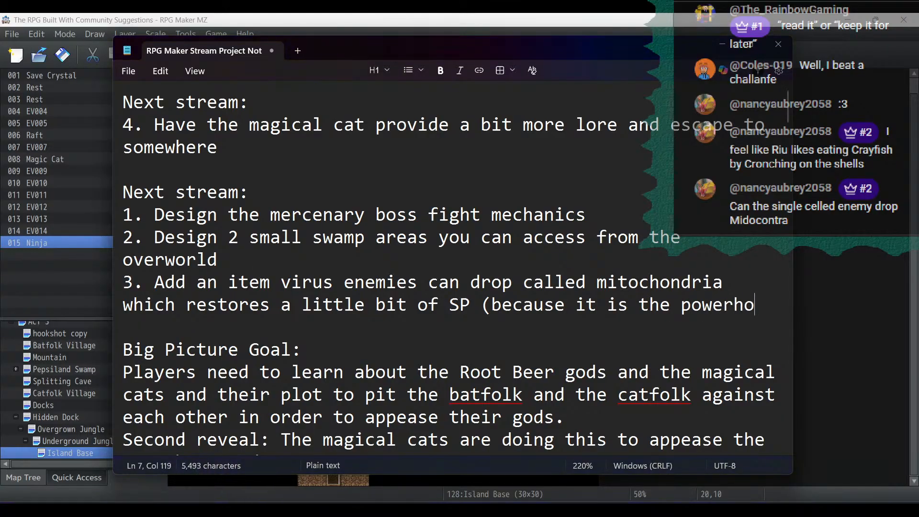
text(use )
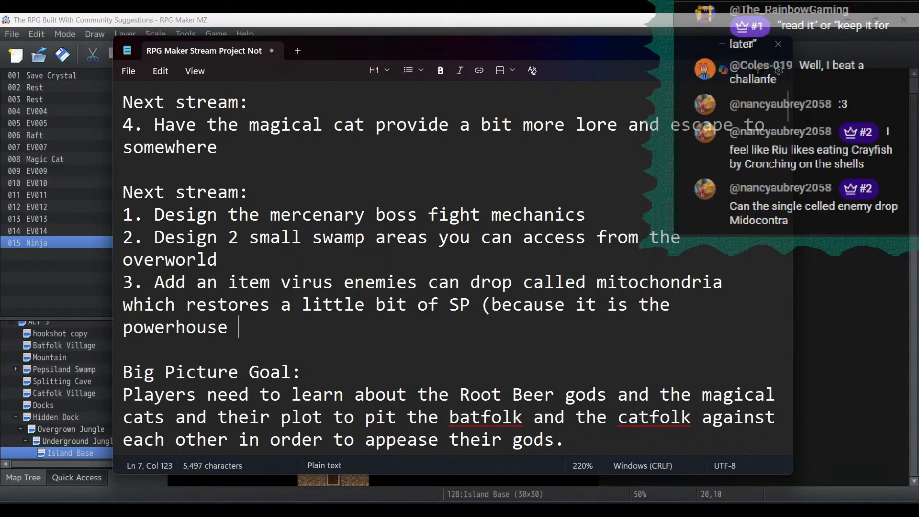
text(of the cell))
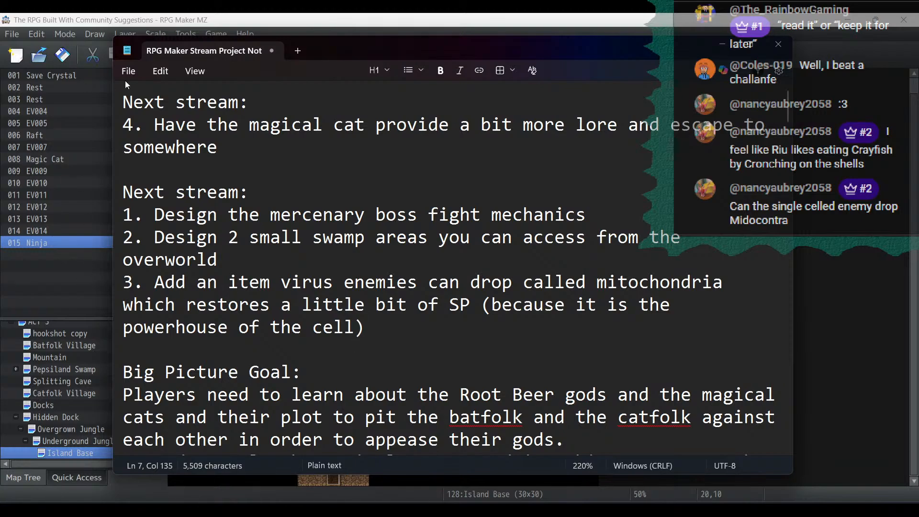
click(135, 72)
click(142, 197)
click(778, 44)
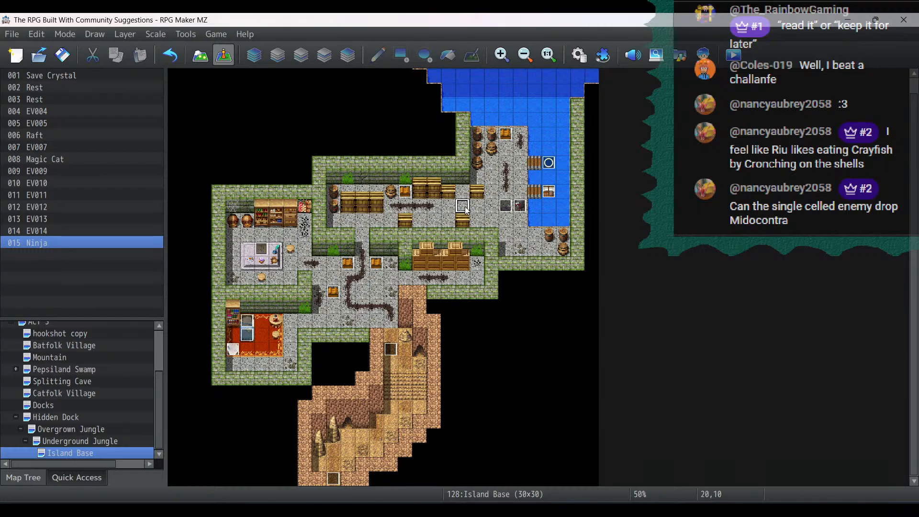
Step: Open the Overworld map and examine the two swamp ponds on the large green island
click(520, 207)
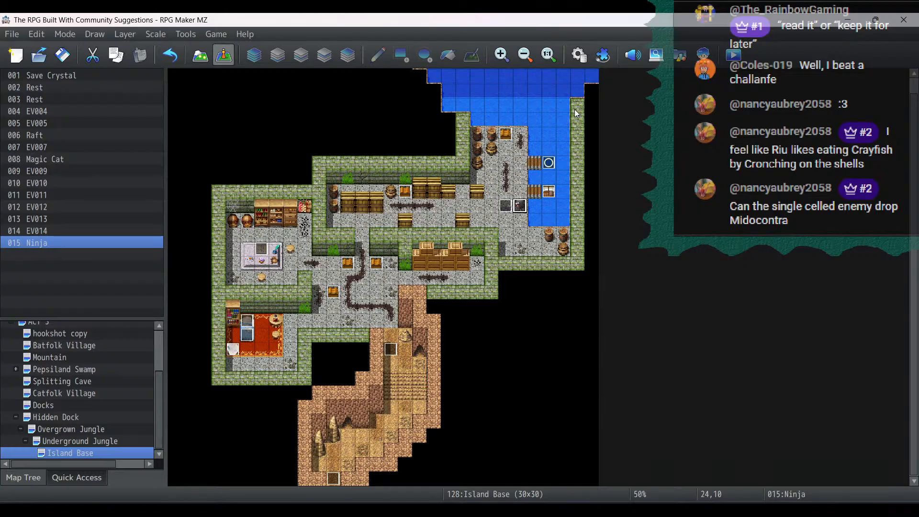
scroll(53, 328, up, 2)
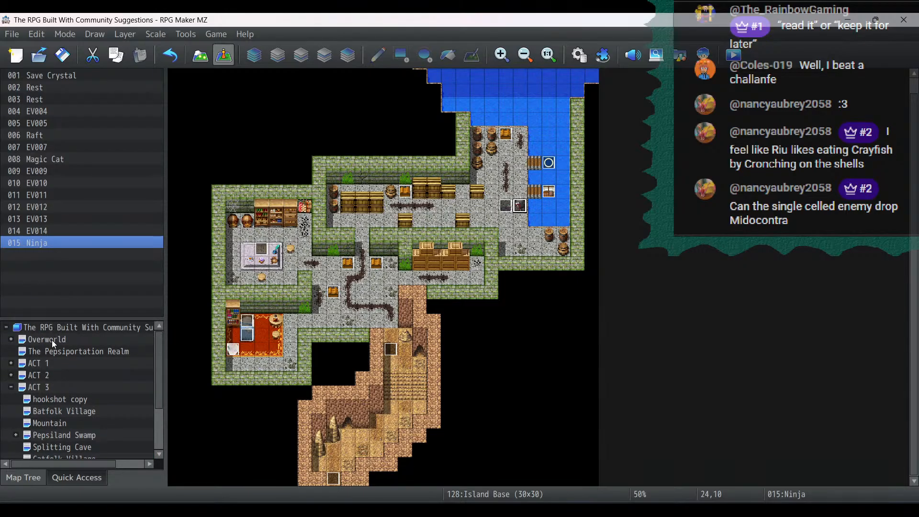
click(51, 340)
scroll(430, 185, up, 3)
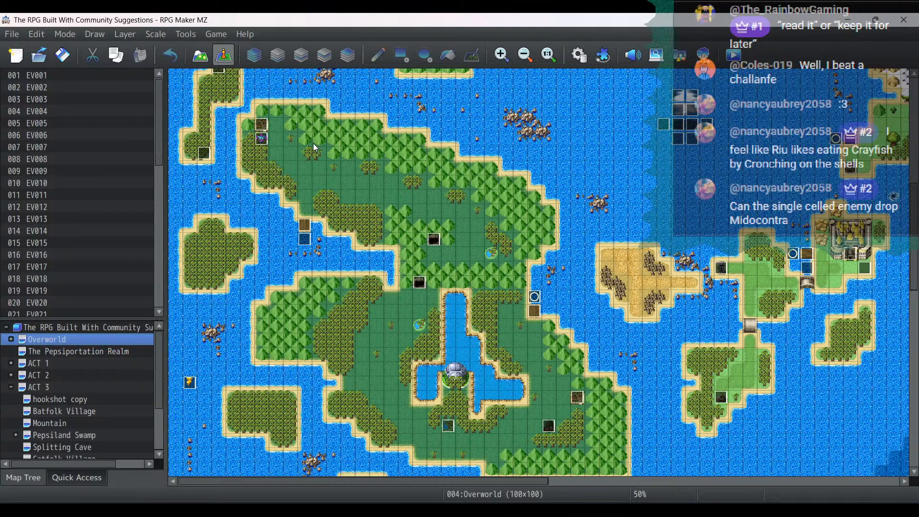
scroll(314, 147, up, 3)
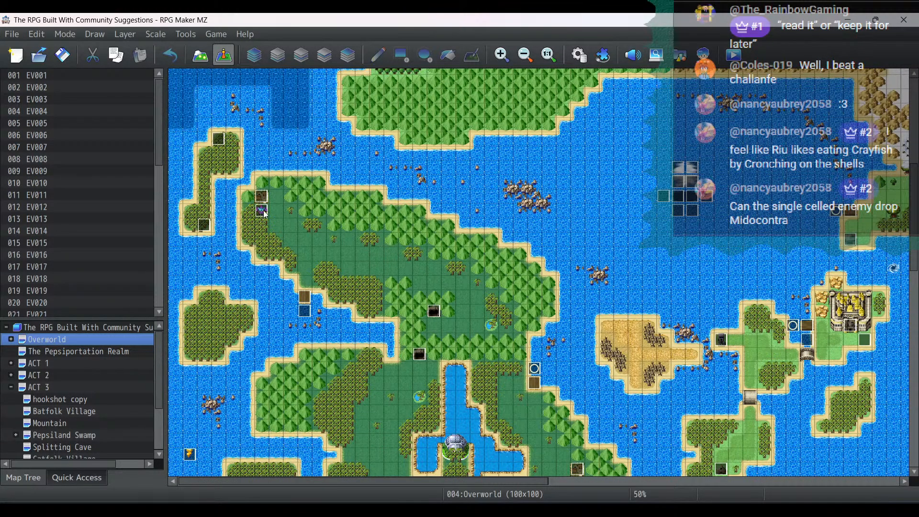
scroll(285, 203, down, 5)
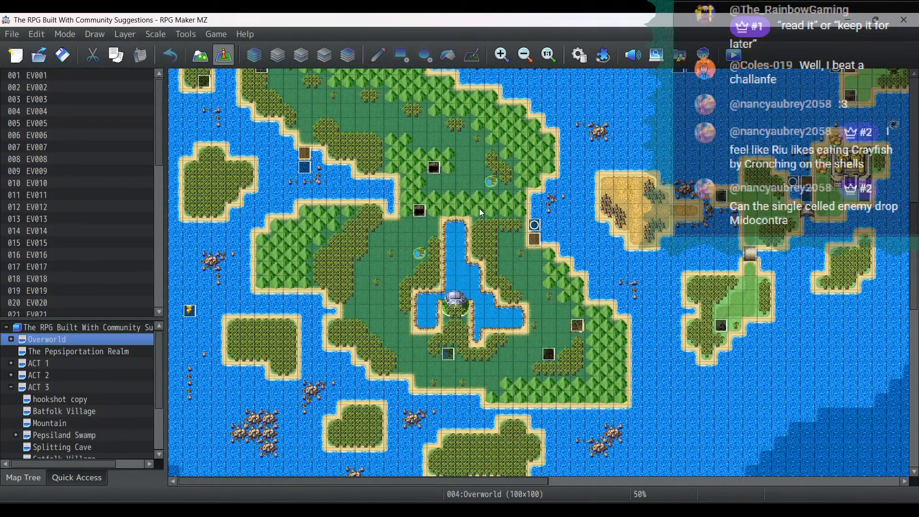
click(495, 181)
click(419, 252)
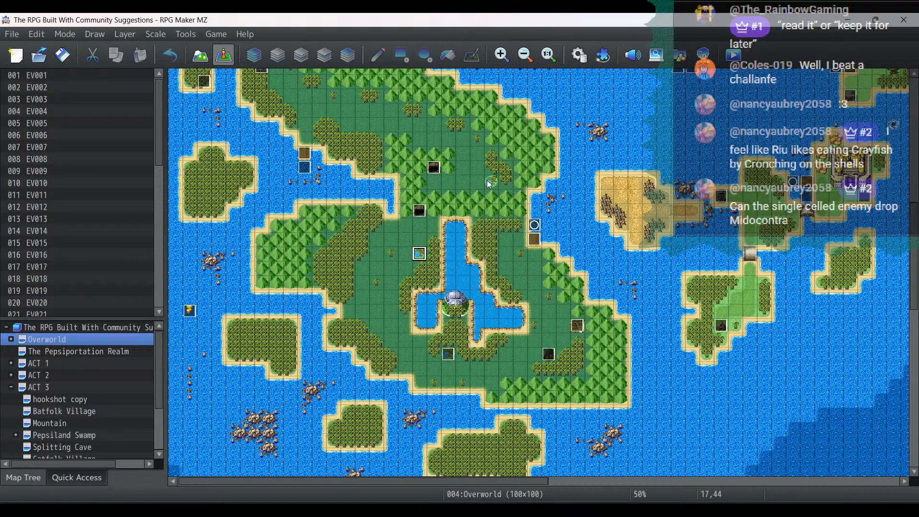
drag(419, 252, 491, 182)
drag(416, 257, 419, 253)
scroll(440, 236, down, 3)
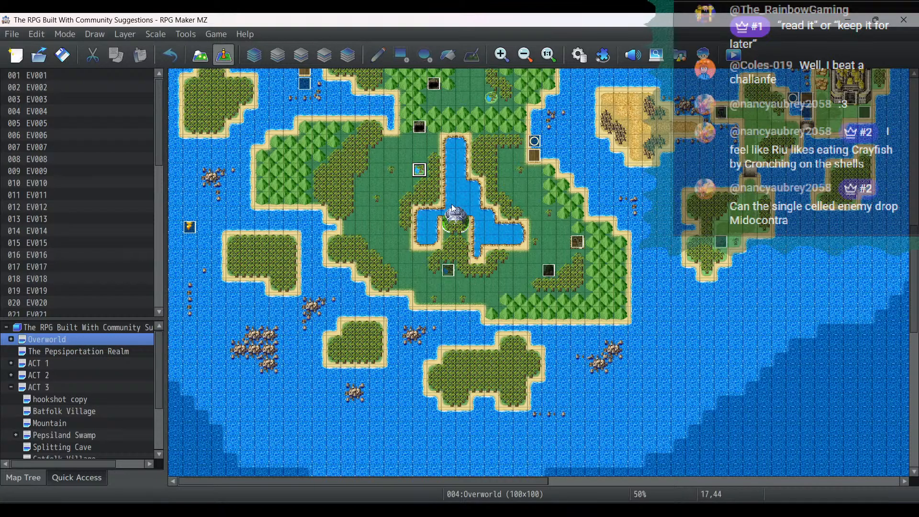
Step: Inspect the tiles around the domed building beside the lake and the islands north of it on the Overworld map
drag(419, 170, 448, 227)
right_click(446, 230)
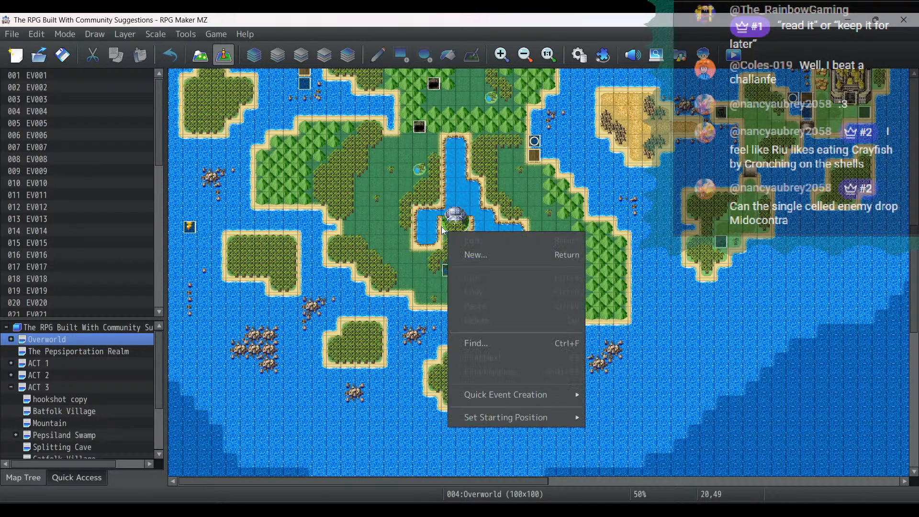
click(439, 217)
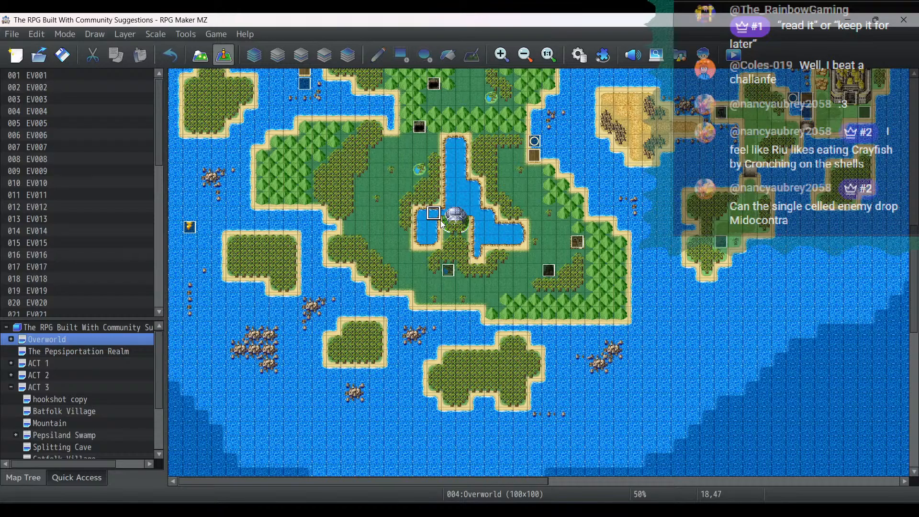
click(450, 228)
scroll(469, 221, up, 5)
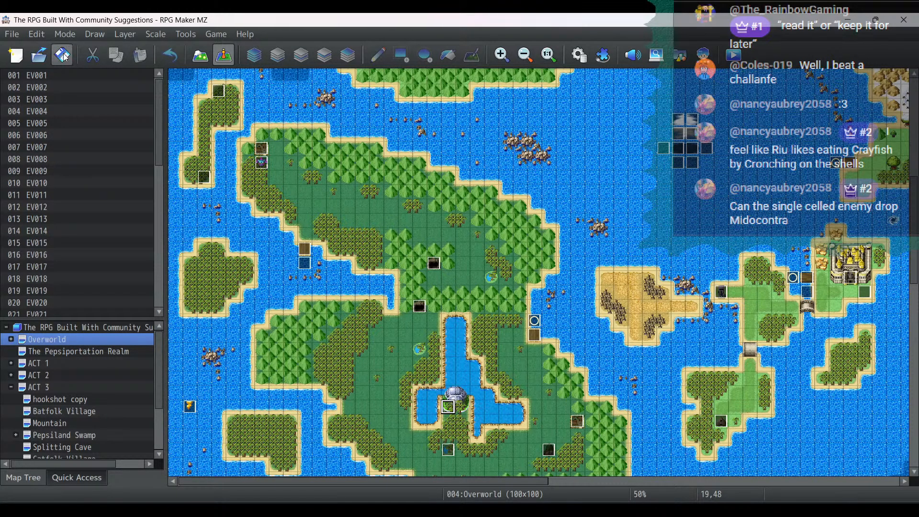
scroll(650, 193, up, 4)
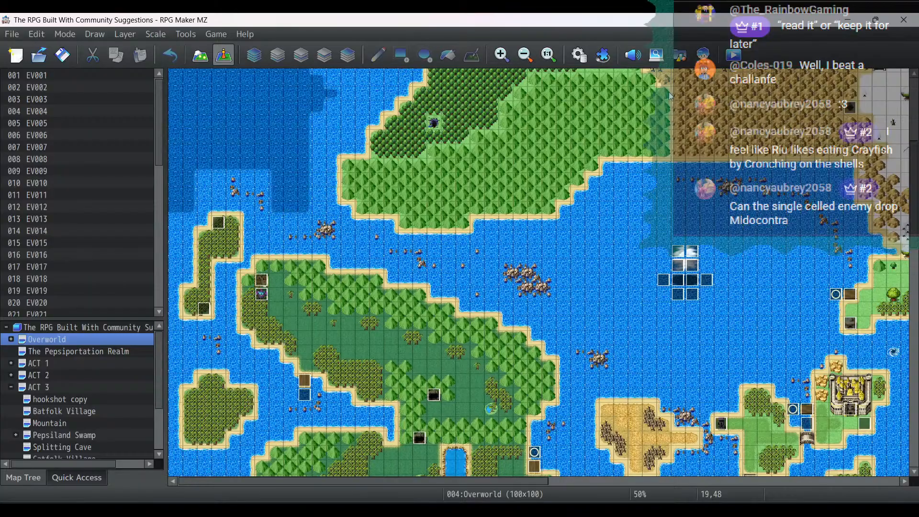
Step: Survey the whole Overworld at 21% zoom, comparing the northern continents with the southern ocean, snowy land and volcanic island
click(524, 56)
click(524, 55)
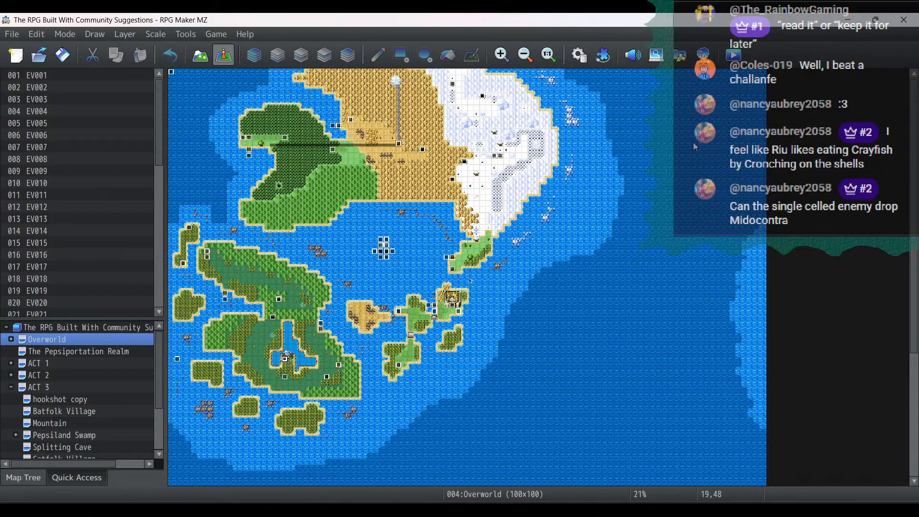
scroll(688, 140, down, 4)
scroll(688, 140, down, 2)
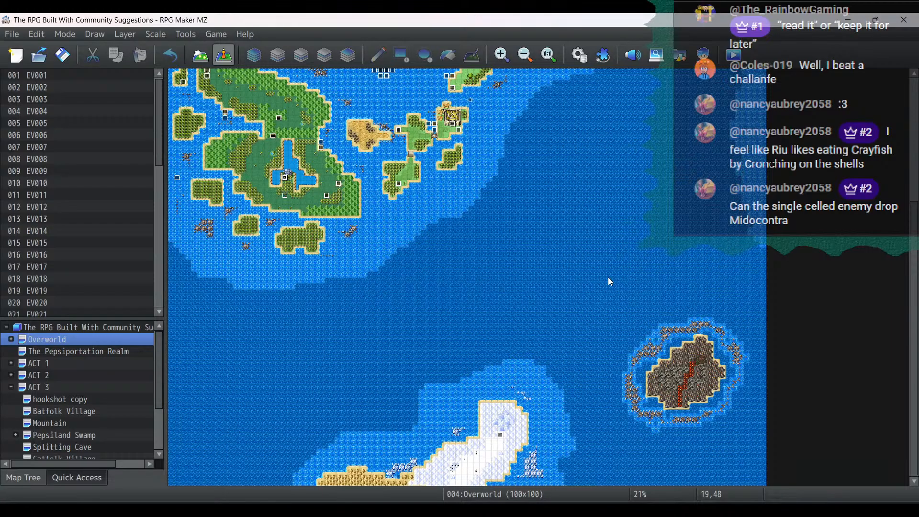
scroll(326, 313, up, 5)
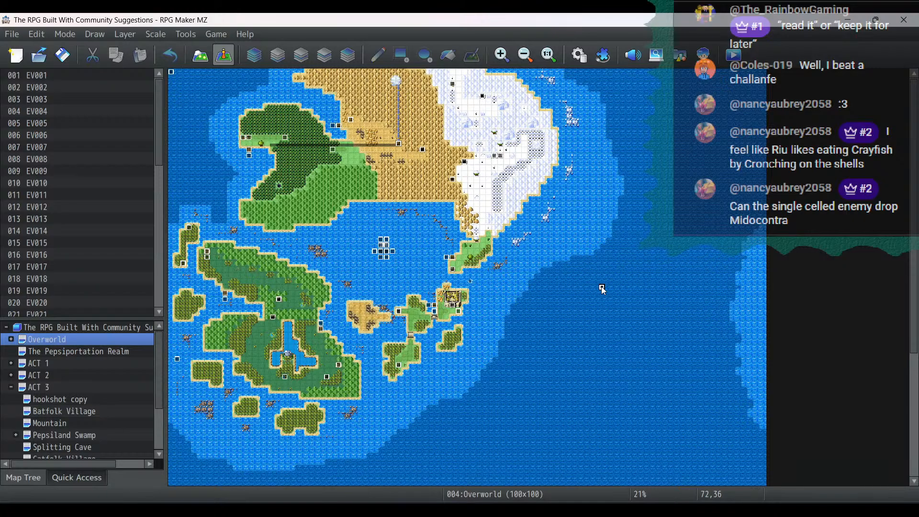
scroll(588, 268, down, 5)
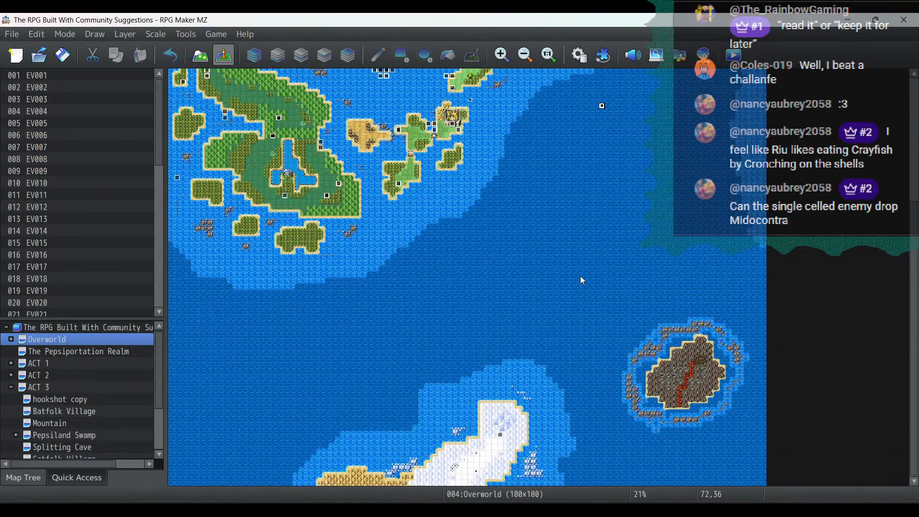
scroll(640, 209, up, 5)
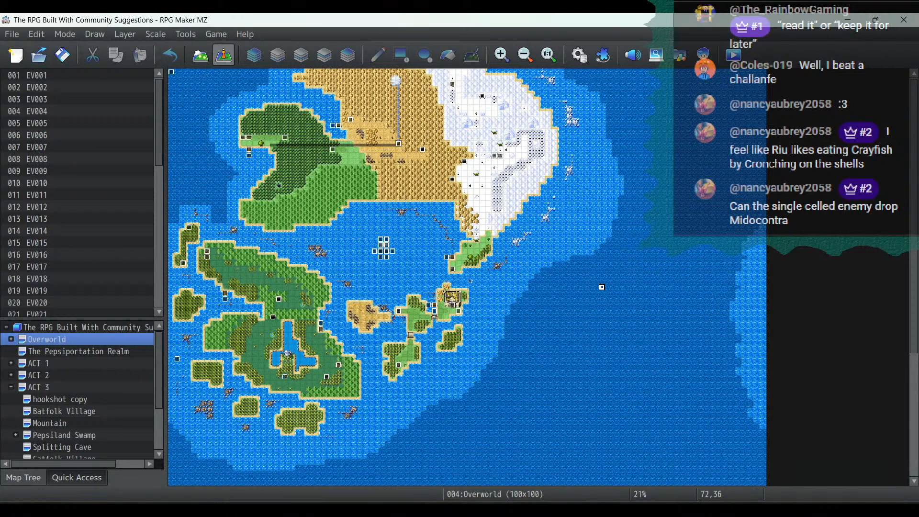
Step: Switch to Paint and save the Act 3 Map planning image
key(alt+Tab)
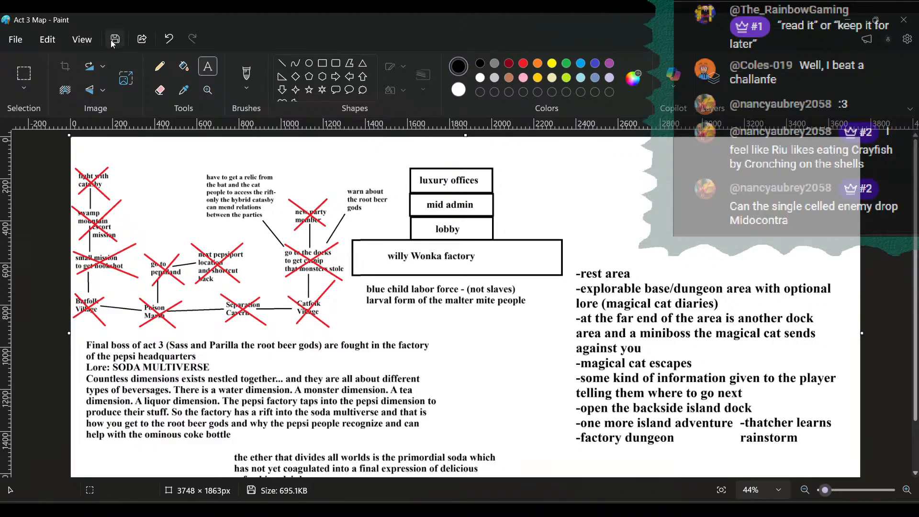
click(114, 40)
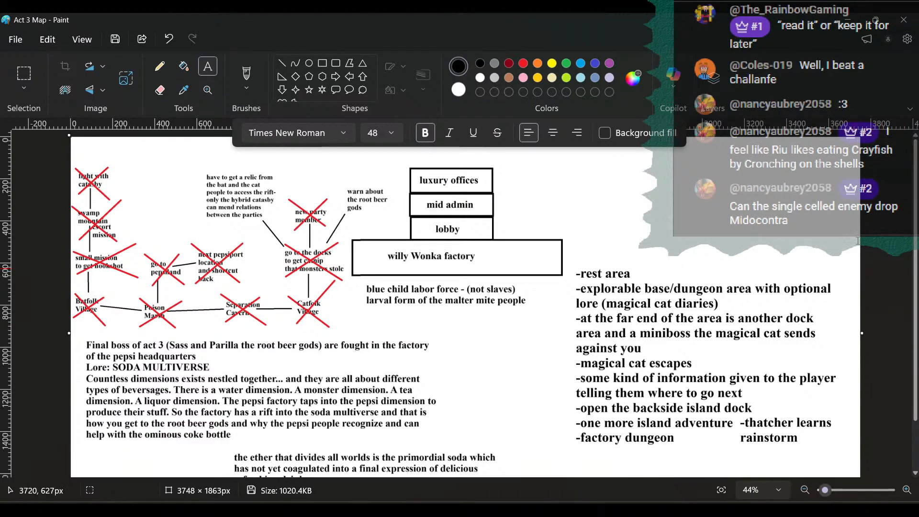
Step: Switch to RPG Maker MZ and examine the southern snowy land and the volcanic island on the Overworld map at 50% zoom
key(alt+Tab)
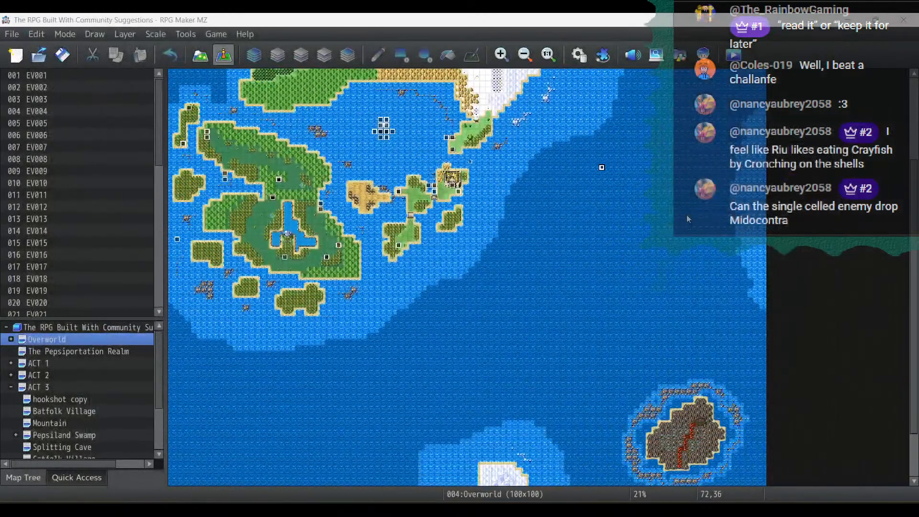
scroll(688, 219, down, 3)
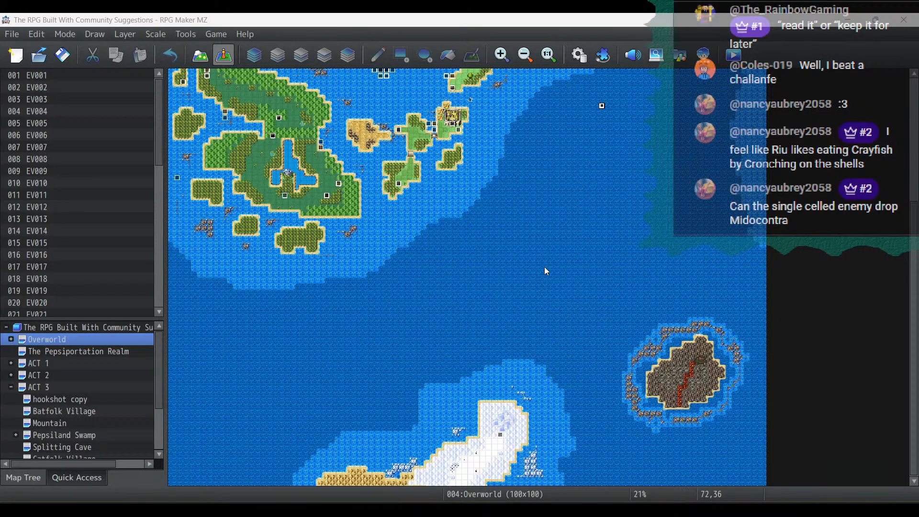
click(501, 55)
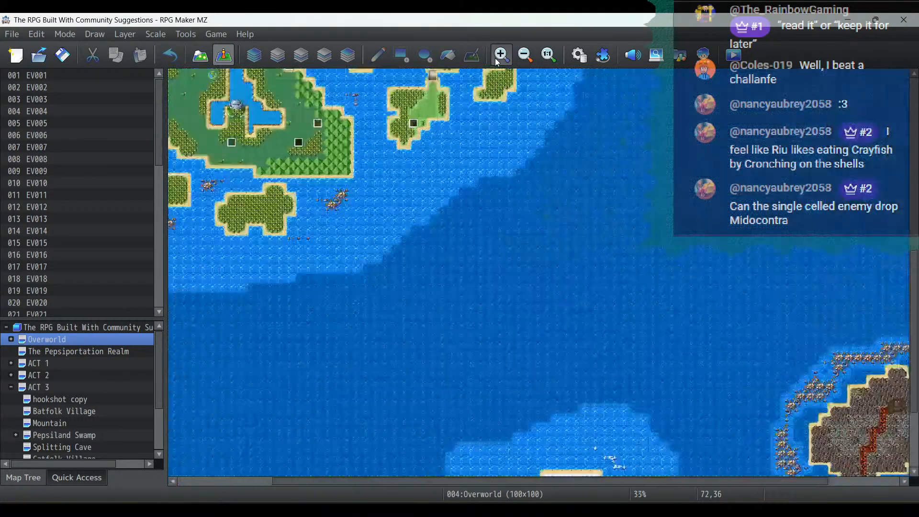
click(500, 56)
scroll(607, 220, down, 6)
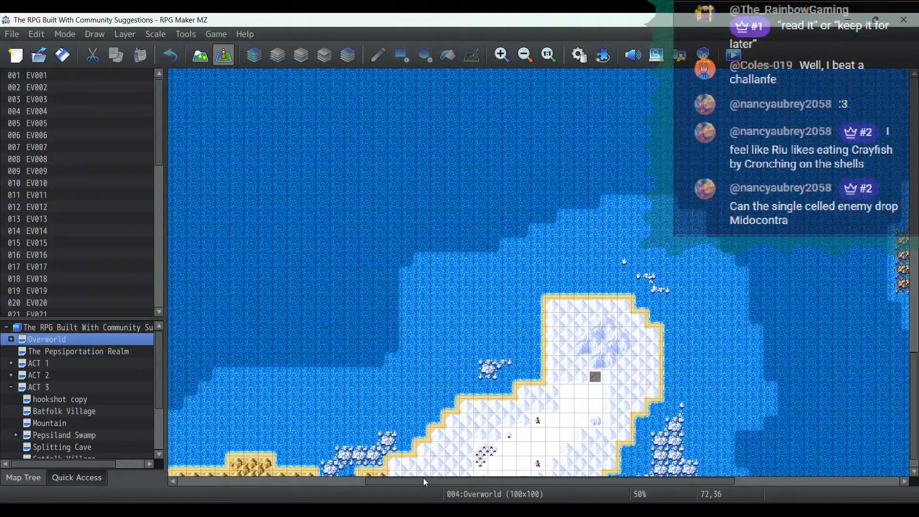
drag(423, 481, 587, 481)
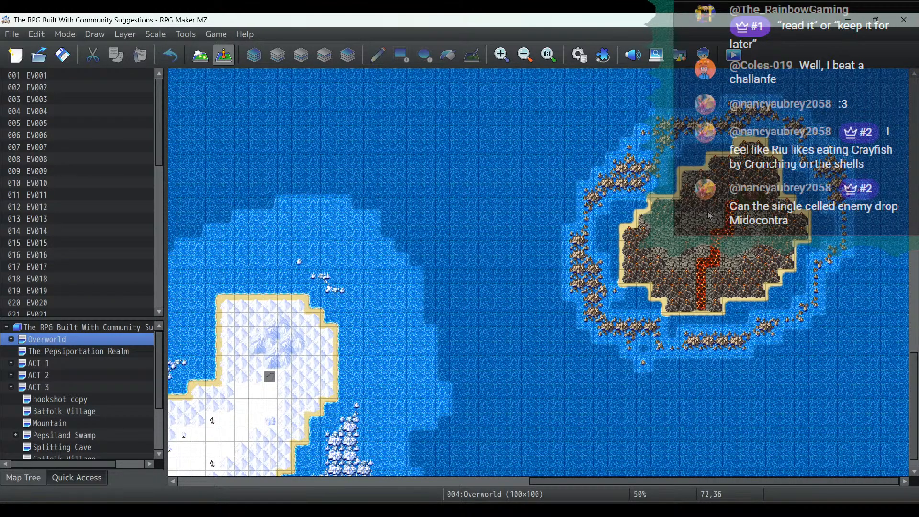
Step: Survey the Overworld at 29% zoom, from the northern forest, desert and snow continent down to the swamp islands
click(525, 54)
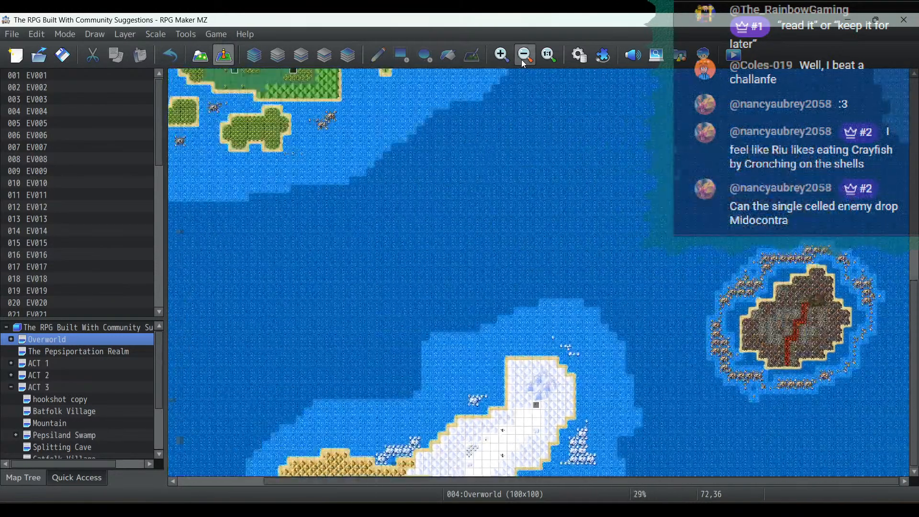
scroll(557, 332, up, 5)
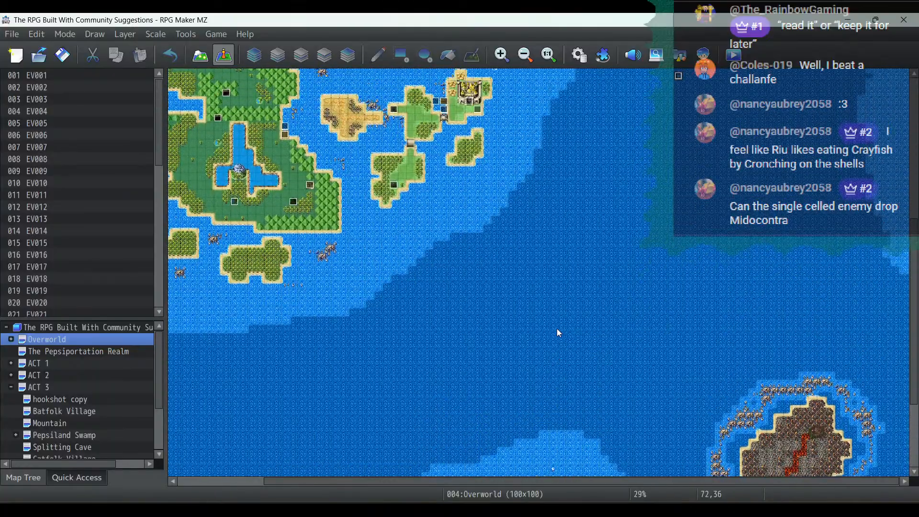
scroll(558, 331, up, 10)
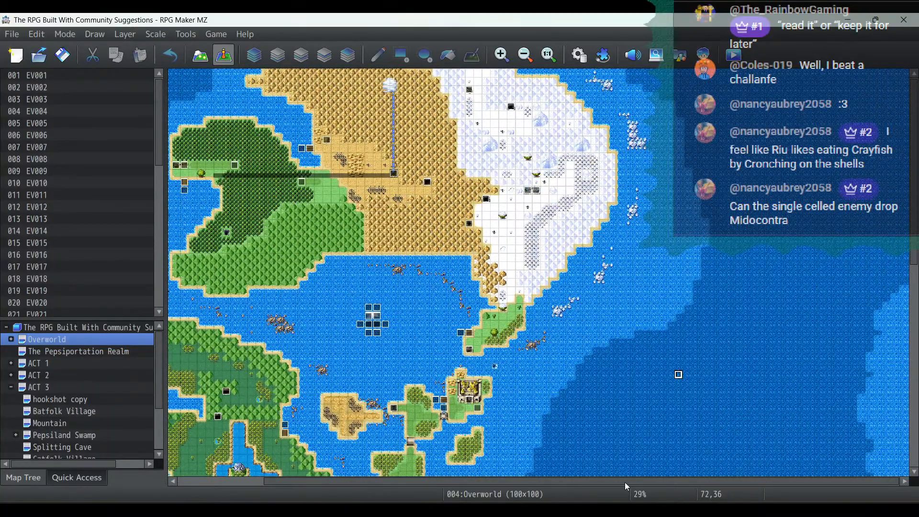
drag(625, 482, 473, 483)
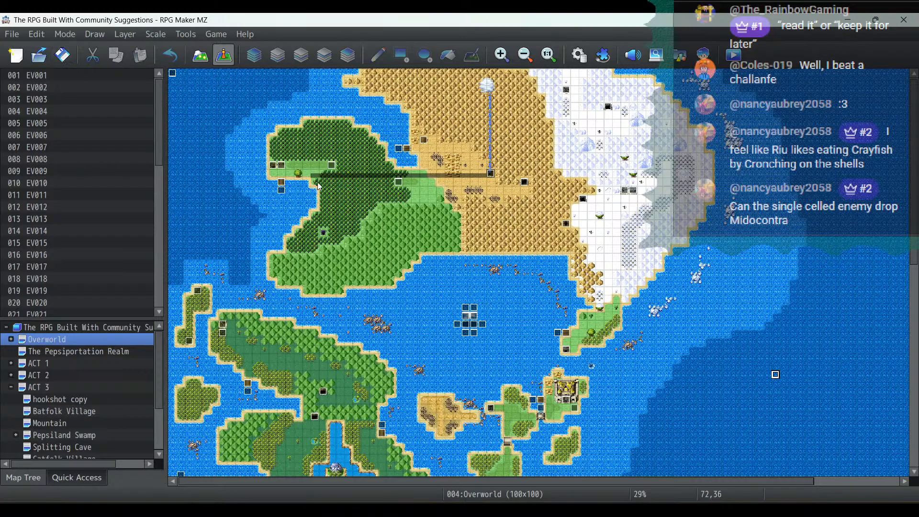
scroll(381, 194, down, 10)
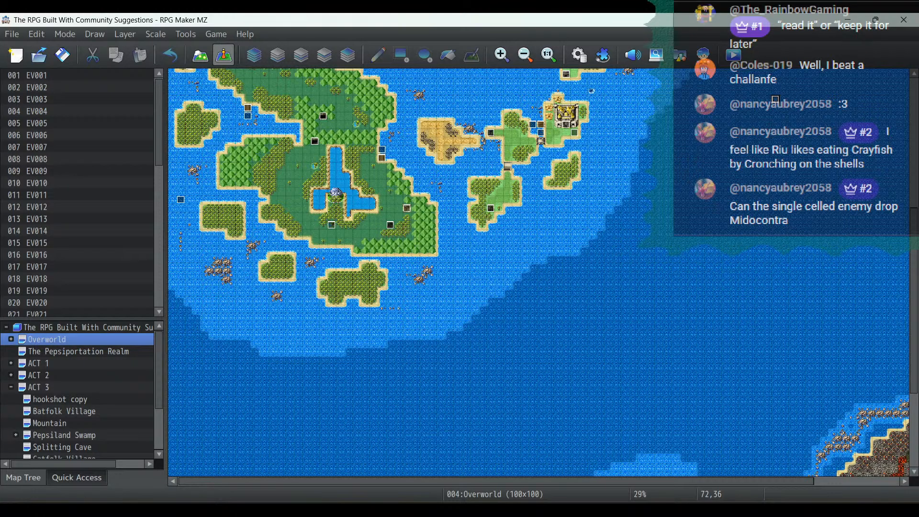
Step: Close the Community Project Charts spreadsheet in OpenOffice Calc and save the RPG Maker MZ project
key(alt+Tab)
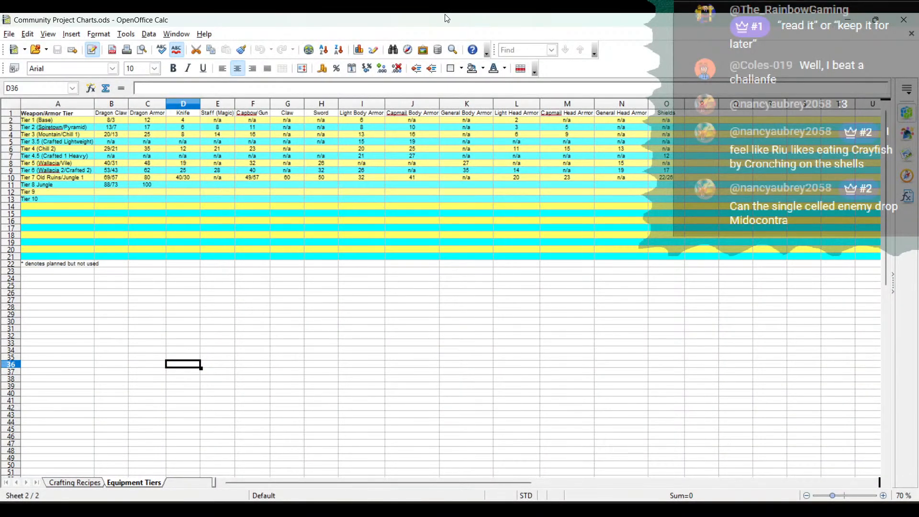
click(907, 21)
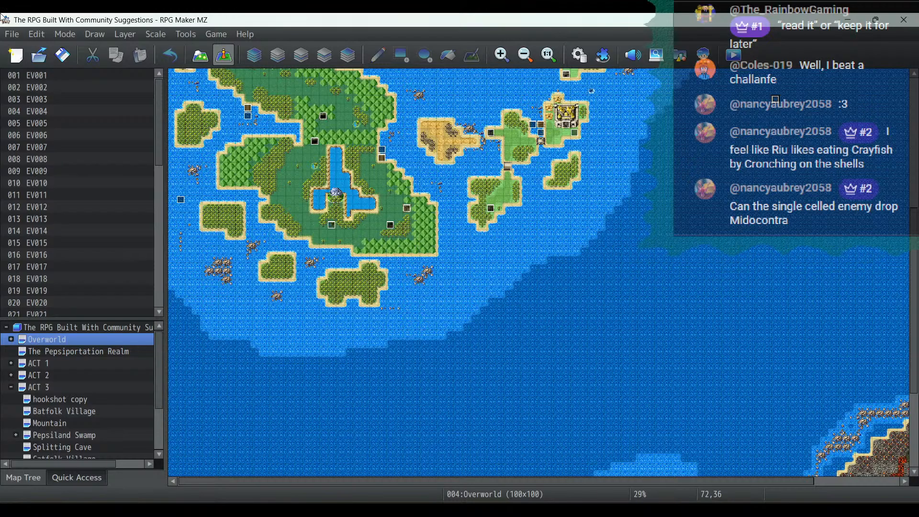
click(62, 55)
scroll(629, 300, up, 5)
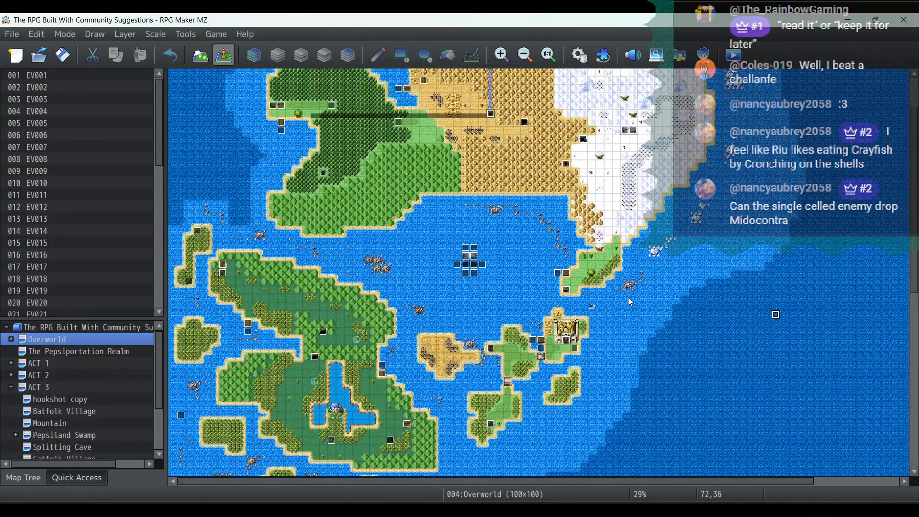
scroll(628, 297, up, 1)
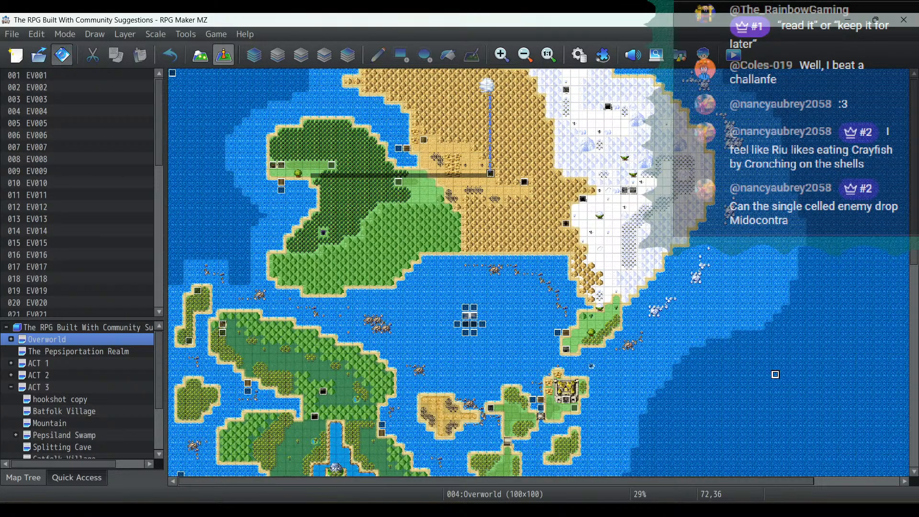
click(62, 56)
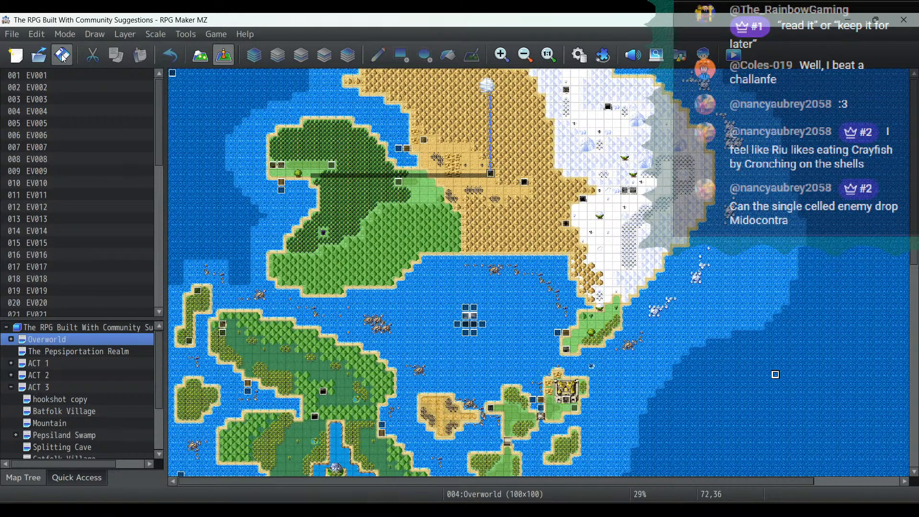